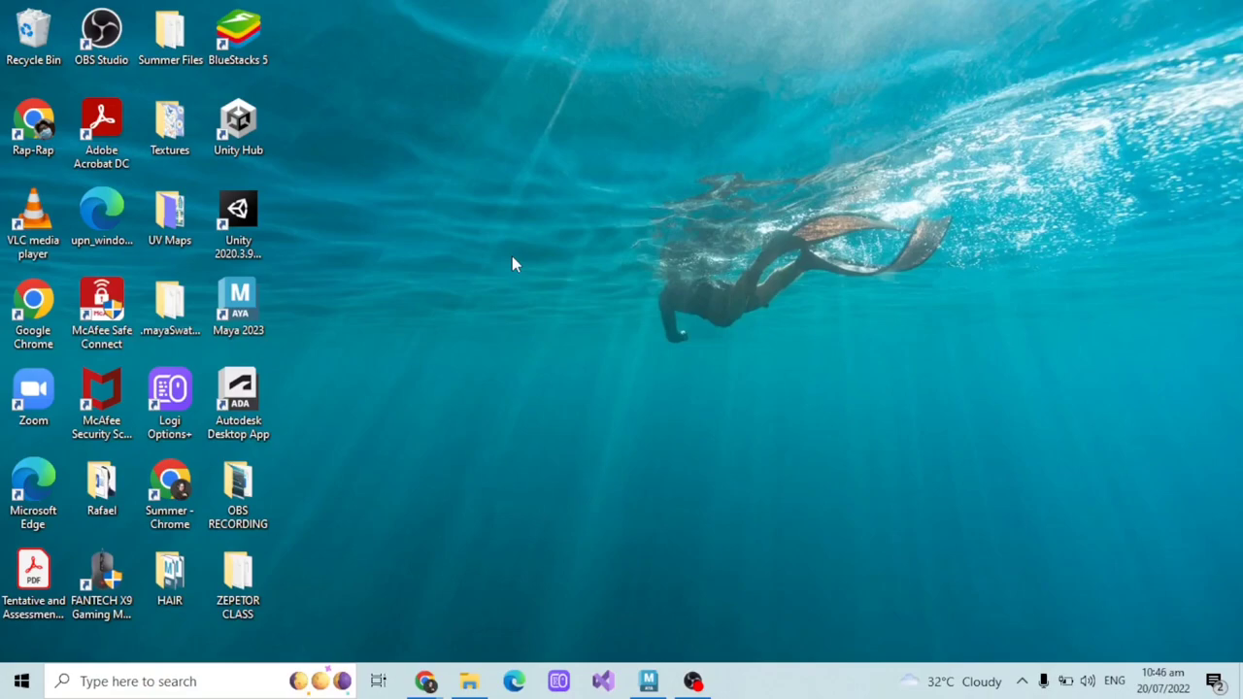
- Switch to Maya and examine the dress model from the front and from other angles
left_click(647, 680)
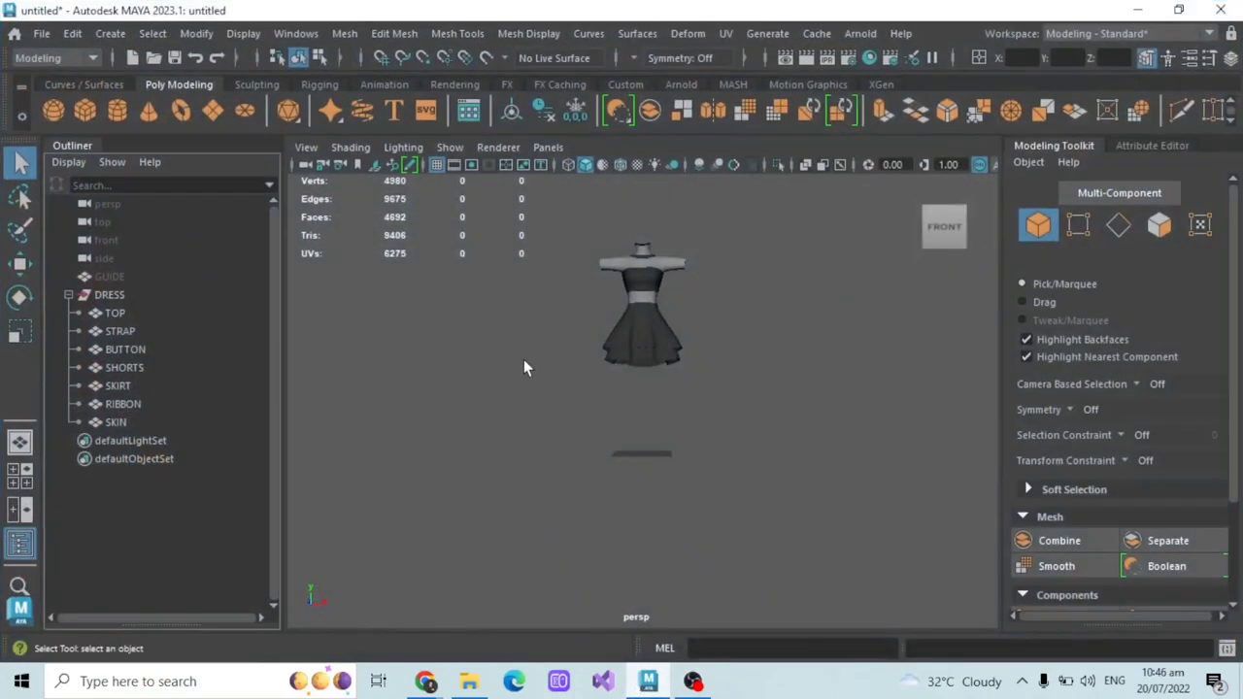
left_click_drag(524, 359, 556, 325, "alt")
scroll(555, 325, "up", 5)
middle_click_drag(595, 326, 583, 371, "alt")
scroll(578, 367, "up", 2)
left_click_drag(573, 367, 582, 367, "alt")
middle_click_drag(653, 311, 660, 362, "alt")
left_click_drag(663, 361, 657, 322, "alt")
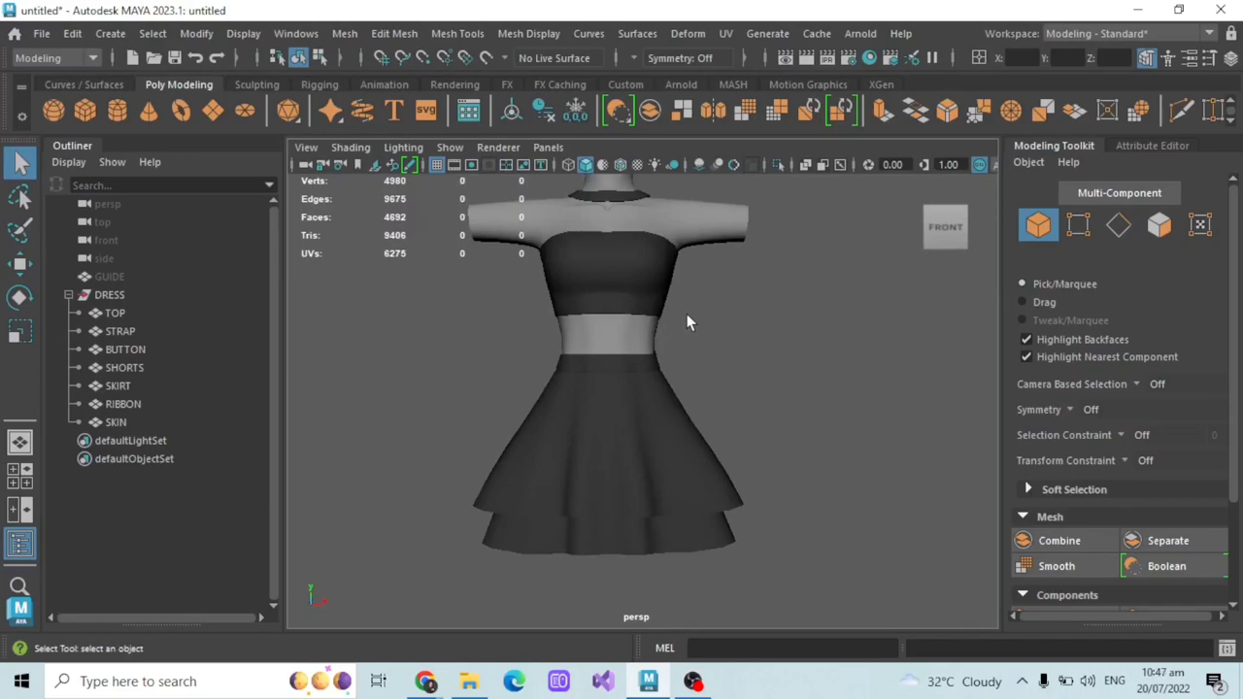
left_click_drag(751, 335, 582, 311, "alt")
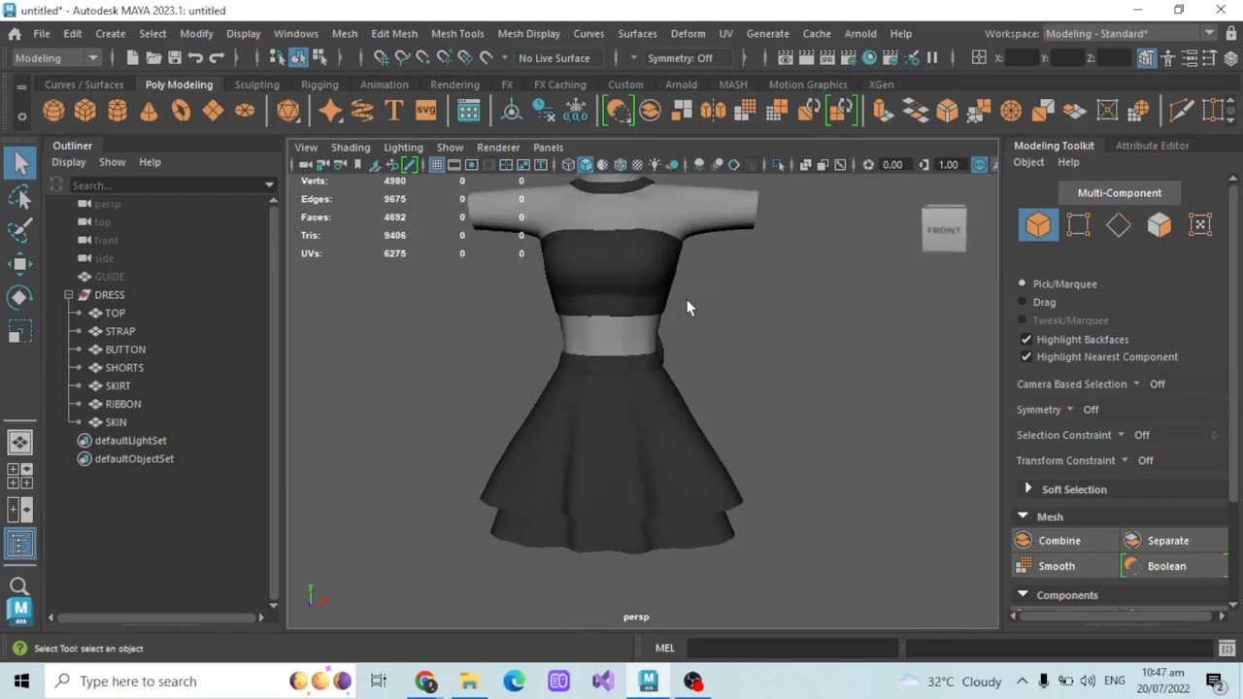
left_click_drag(688, 305, 568, 291, "alt")
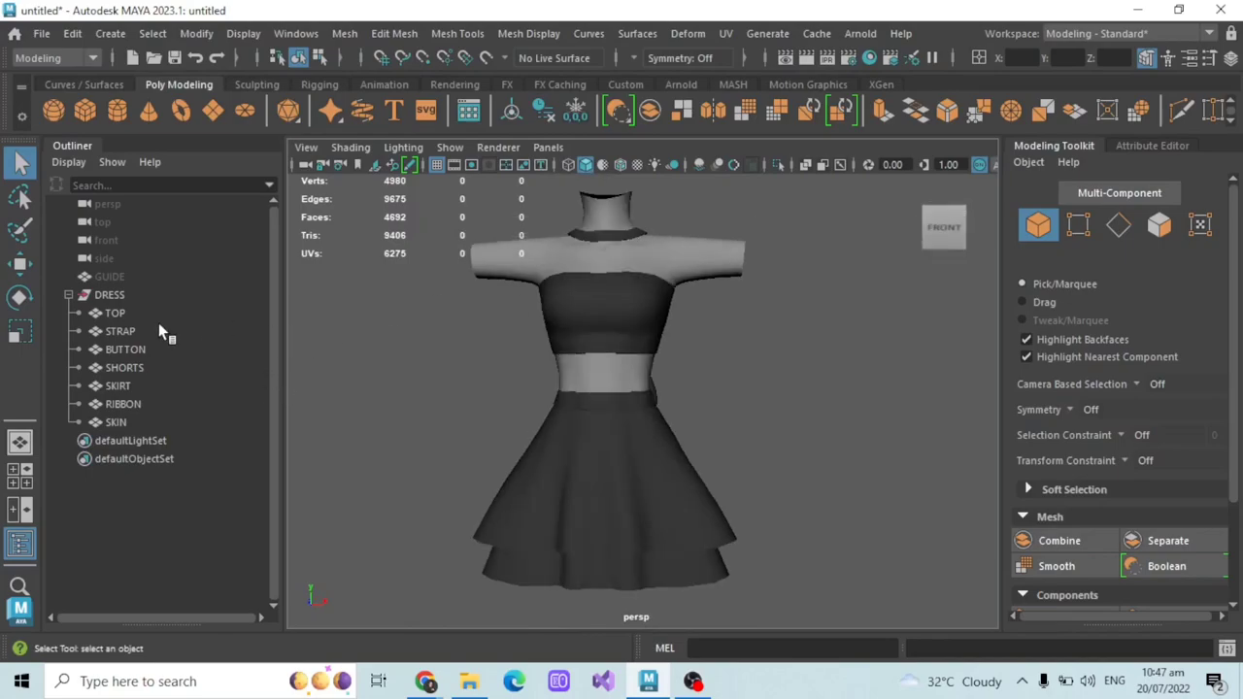
left_click_drag(543, 376, 688, 357, "alt")
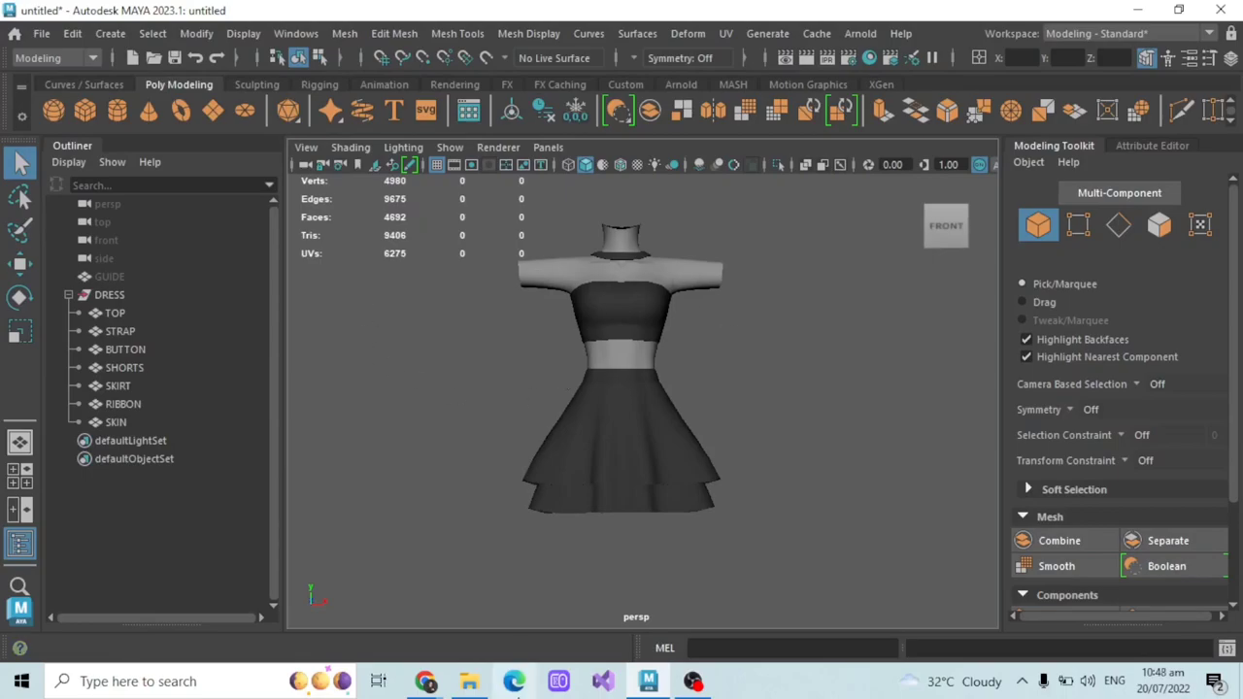
- Switch to ZEPETO Studio in Chrome and start creating an item from the popular Slim-fit Dress template
mouse_move(425, 681)
left_click(347, 610)
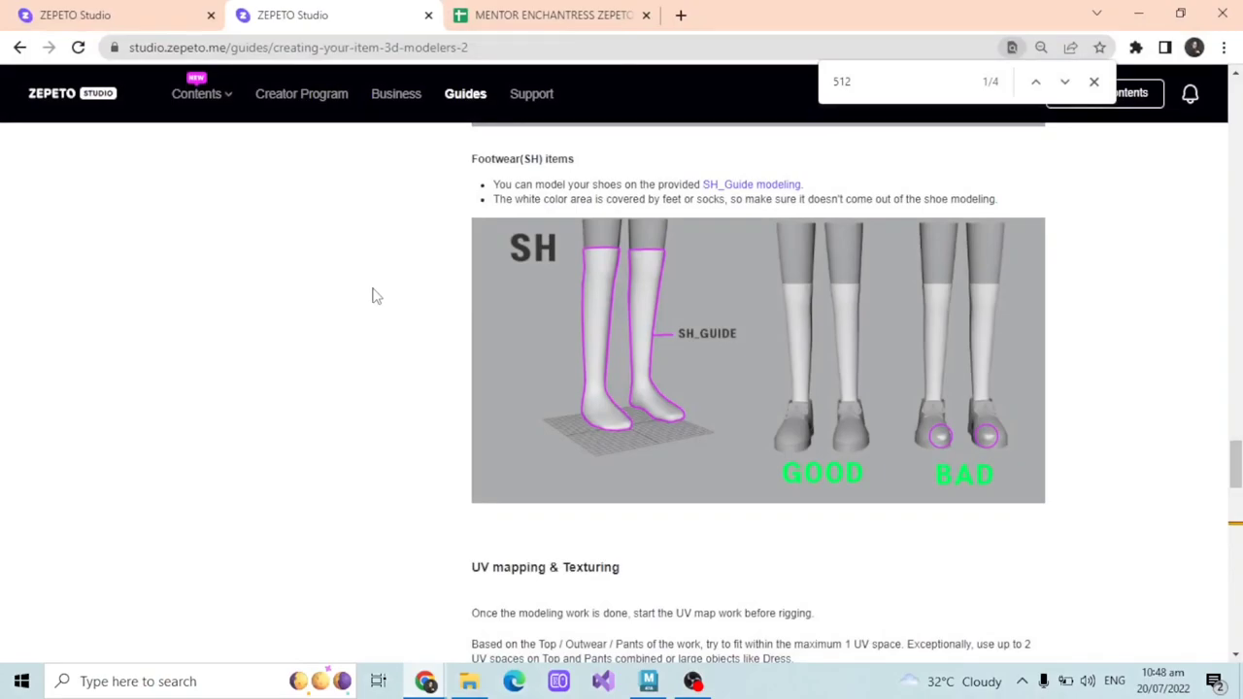
left_click(138, 12)
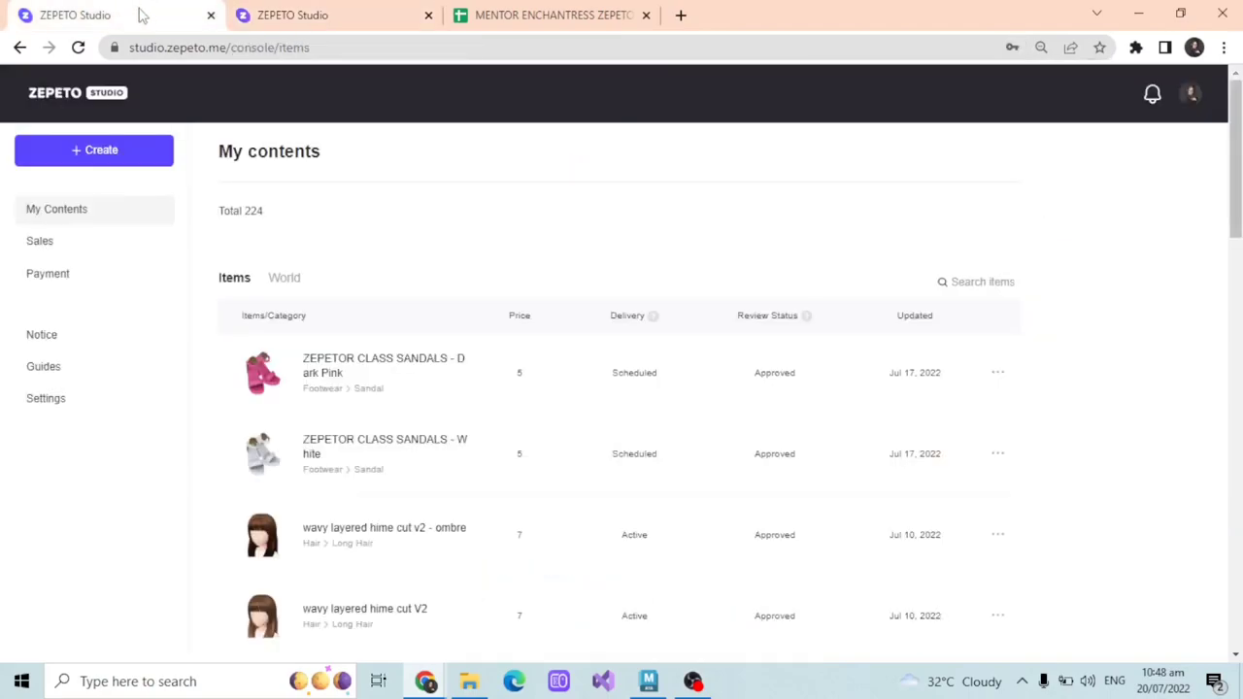
left_click(85, 165)
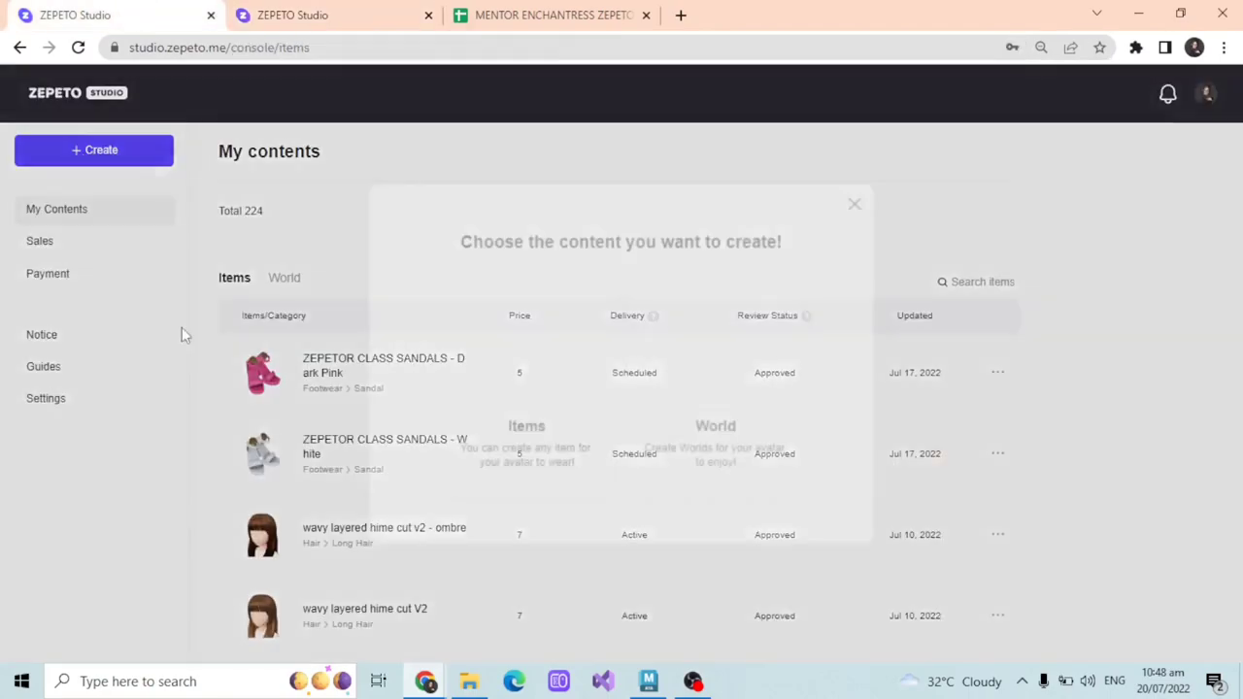
left_click(501, 357)
scroll(305, 369, "down", 2)
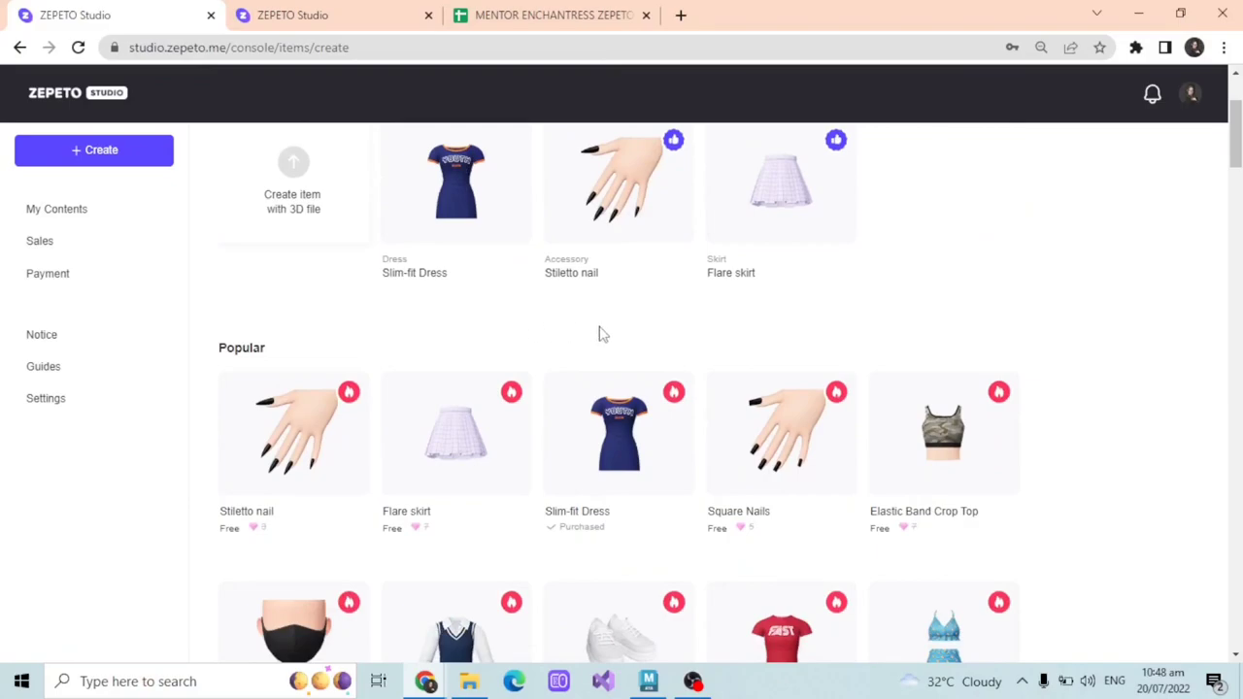
left_click(619, 434)
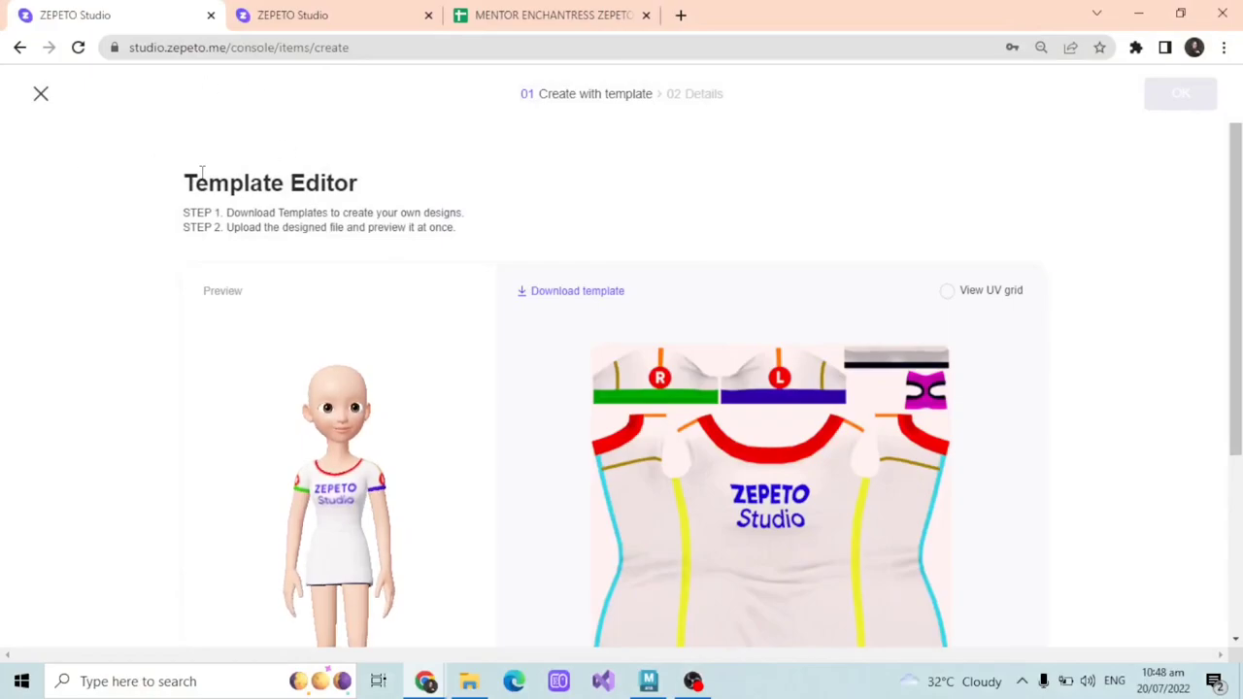
- Examine the Slim-fit Dress template's texture layout with the UV grid shown, and close the template editor
scroll(572, 230, "down", 2)
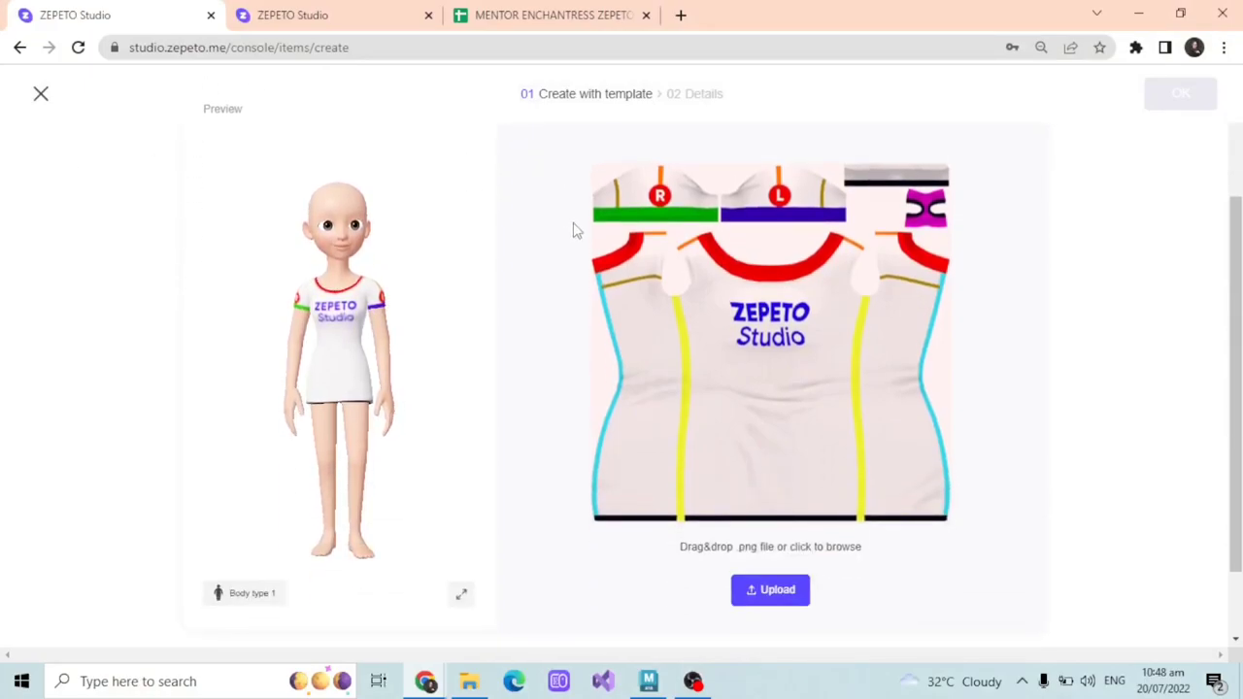
scroll(575, 233, "up", 1)
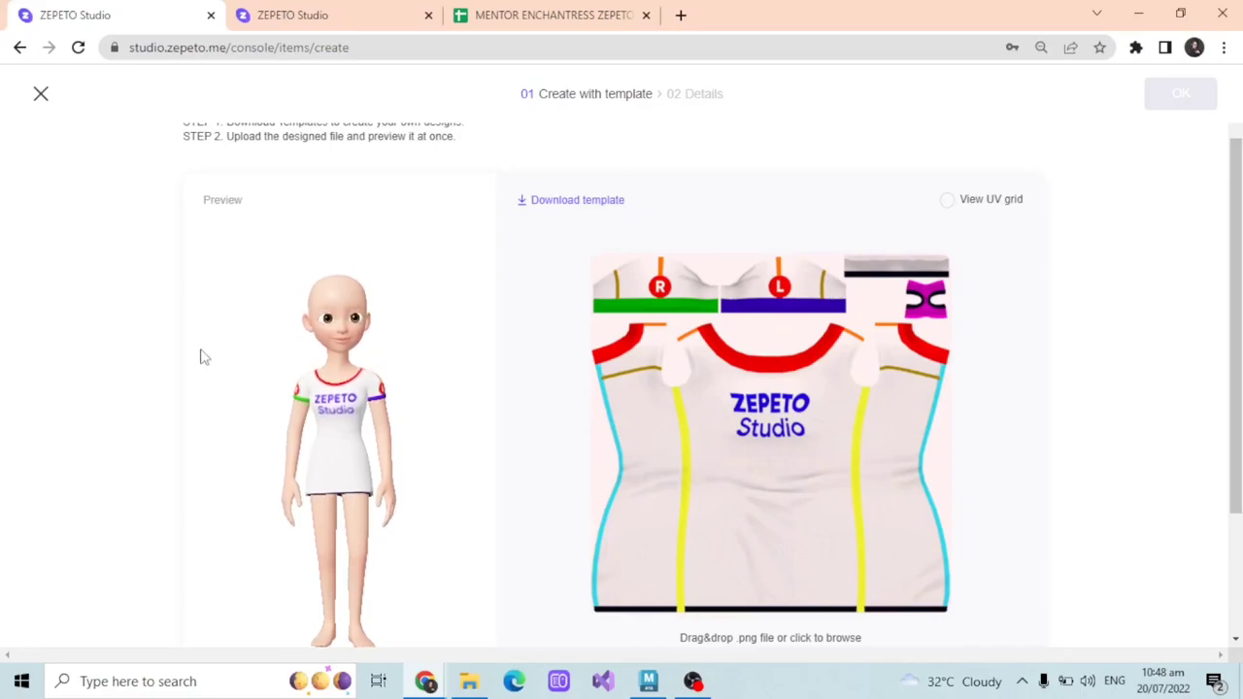
scroll(830, 304, "down", 2)
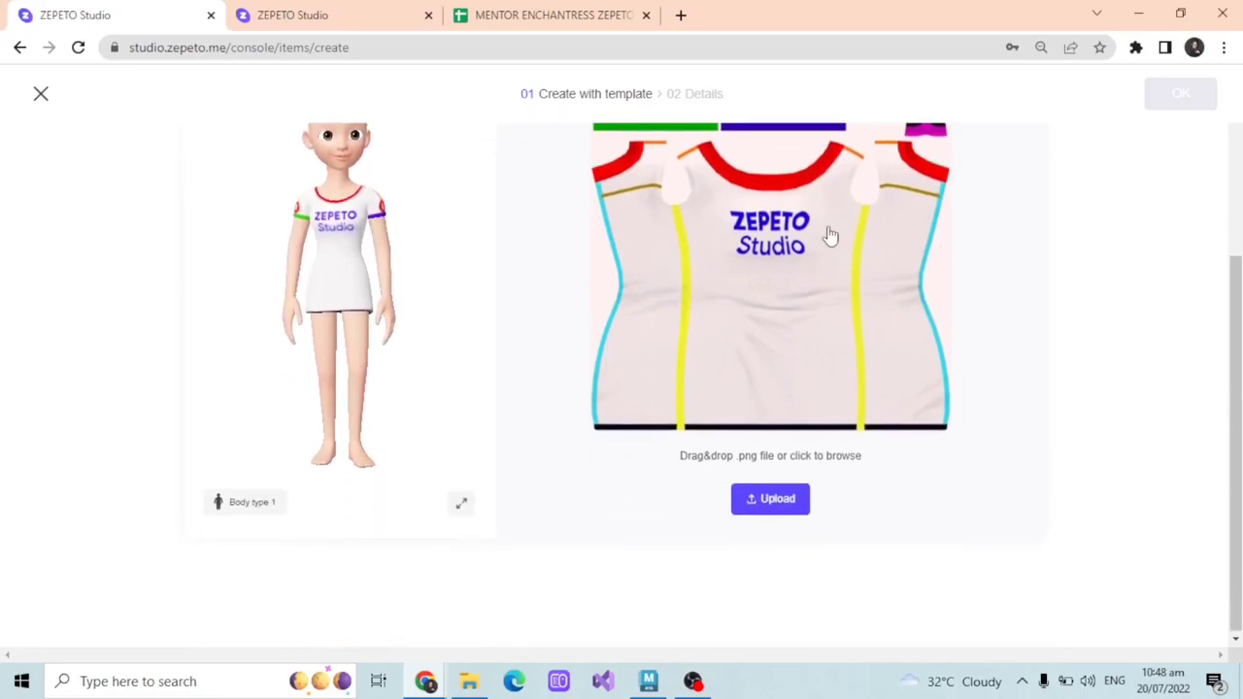
scroll(821, 290, "up", 2)
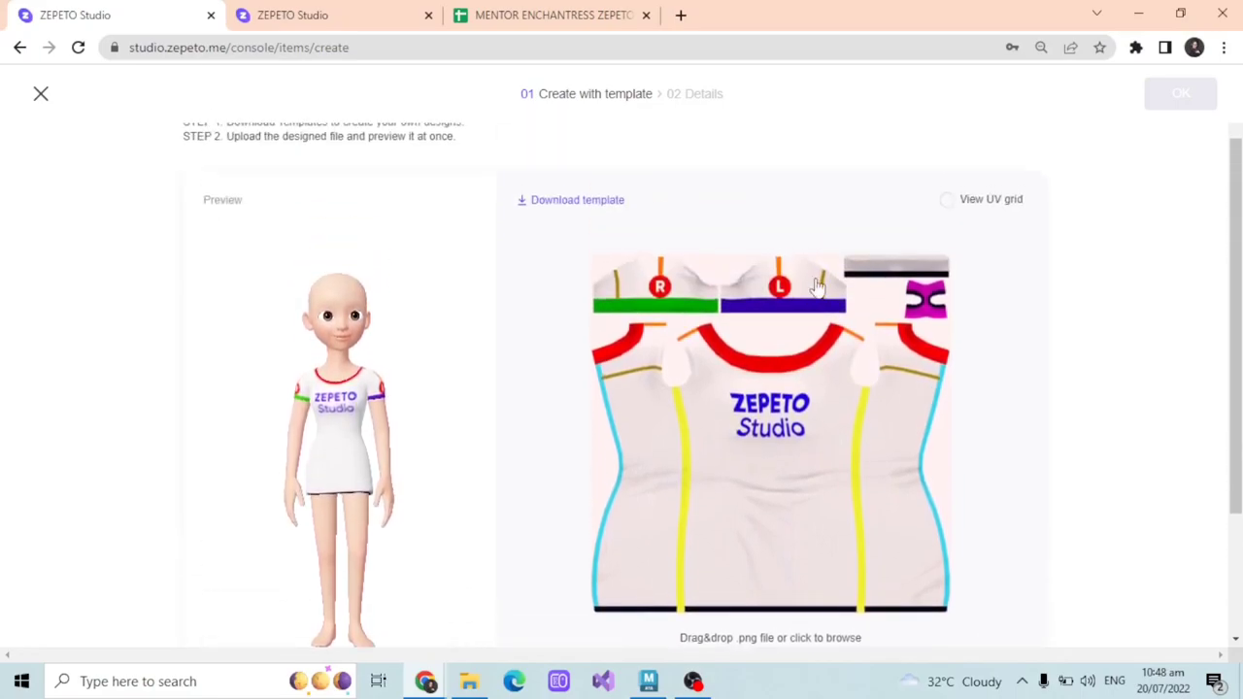
left_click(948, 201)
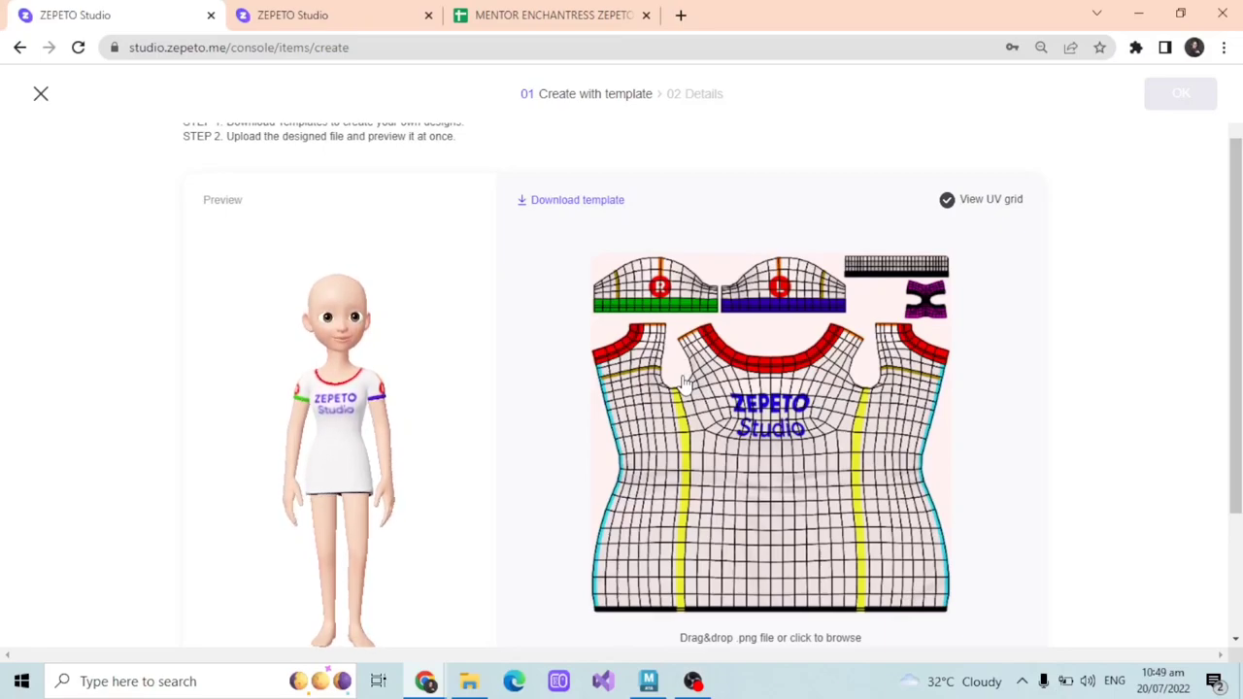
scroll(684, 382, "down", 2)
left_click(41, 97)
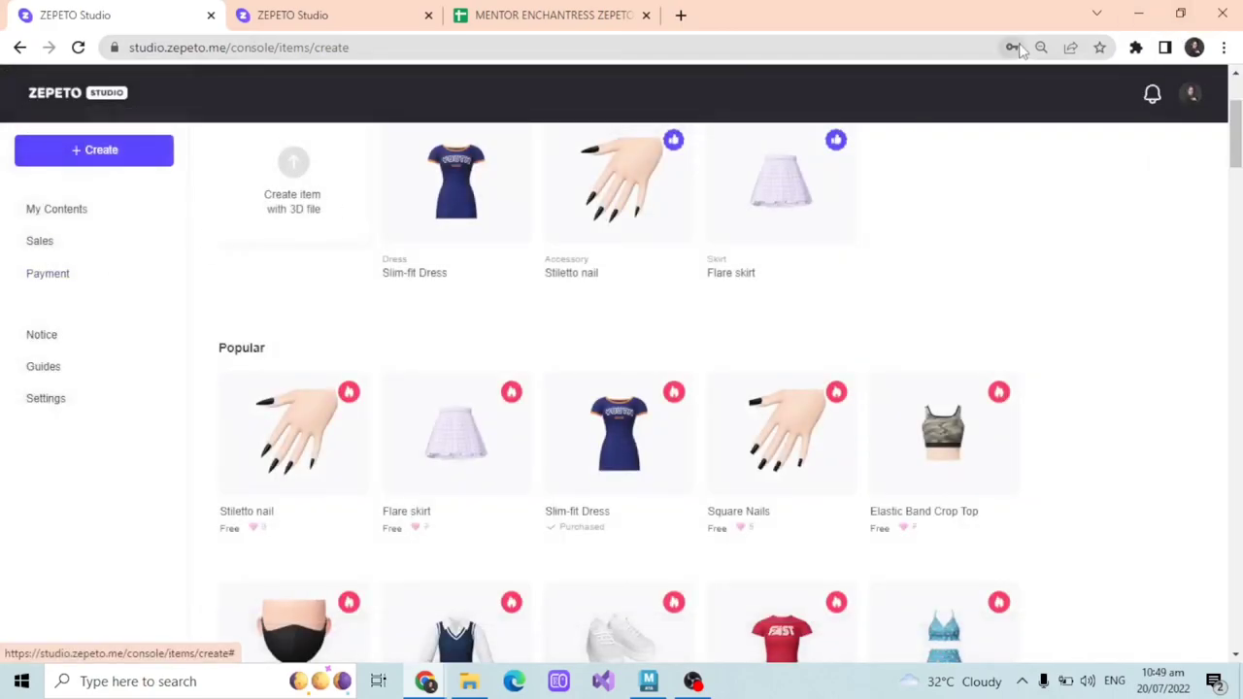
- Return to Maya and examine the top, skin and skirt of the dress model from the front
left_click(1138, 14)
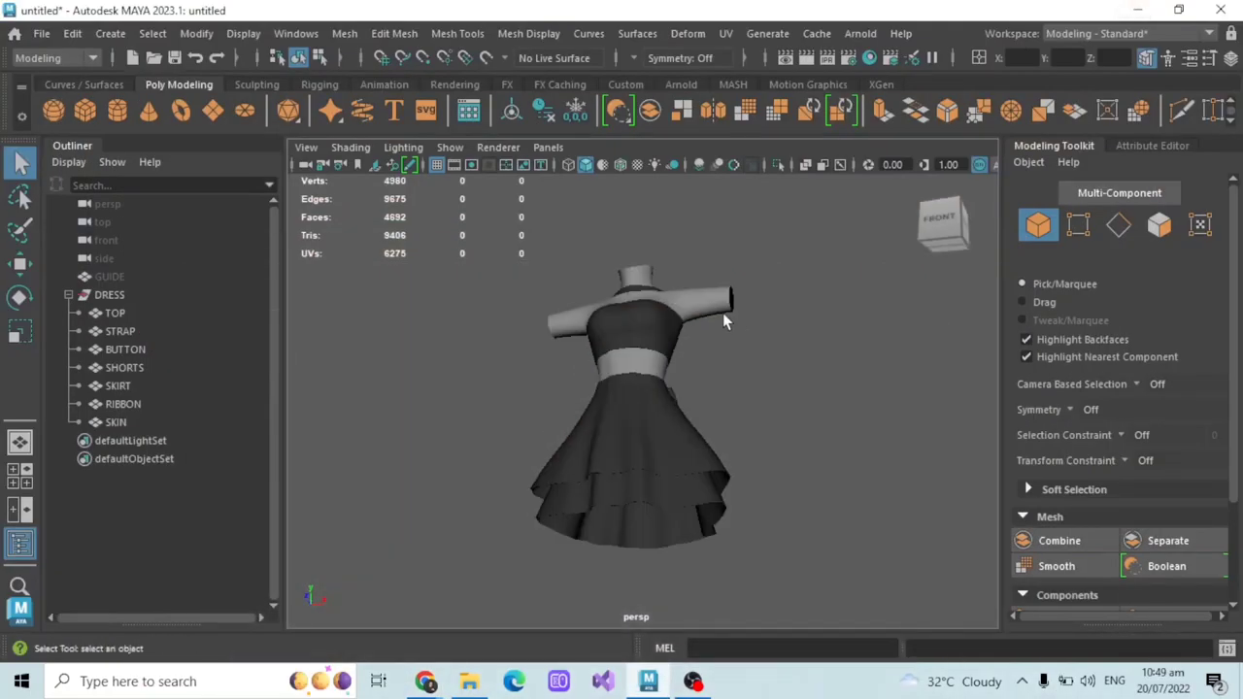
left_click_drag(723, 313, 674, 366, "alt")
scroll(625, 386, "up", 2)
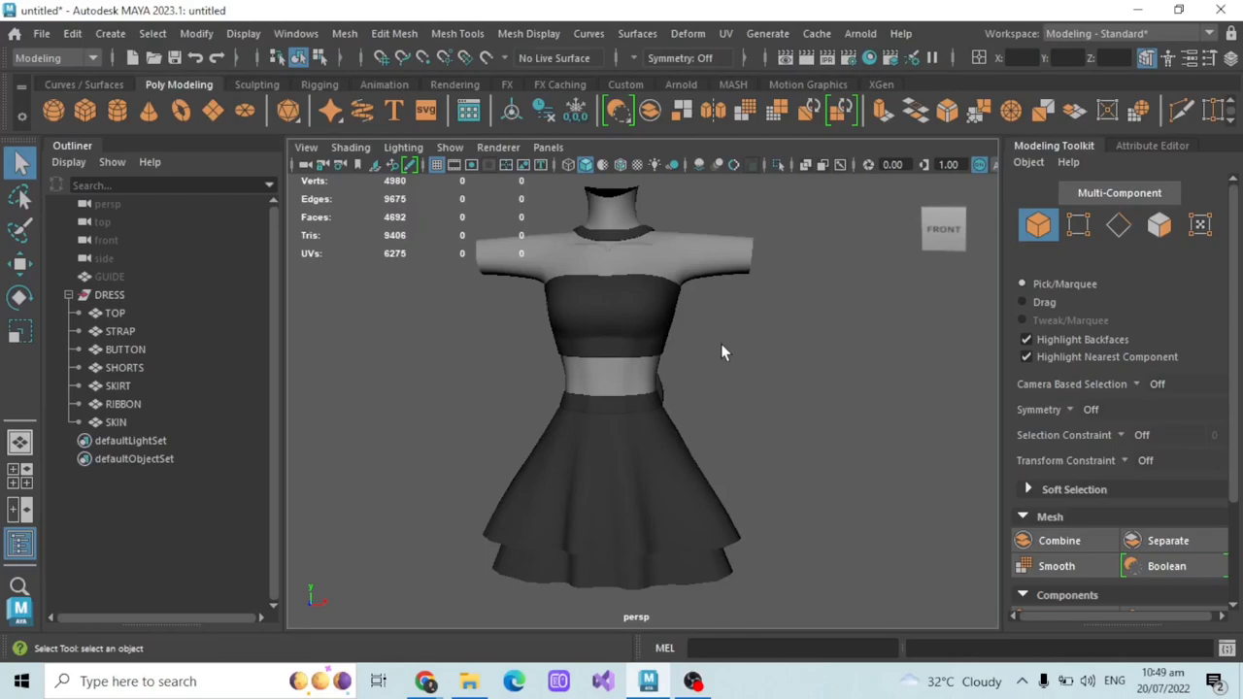
left_click_drag(654, 318, 641, 339, "alt")
scroll(610, 355, "up", 2)
scroll(589, 308, "down", 2)
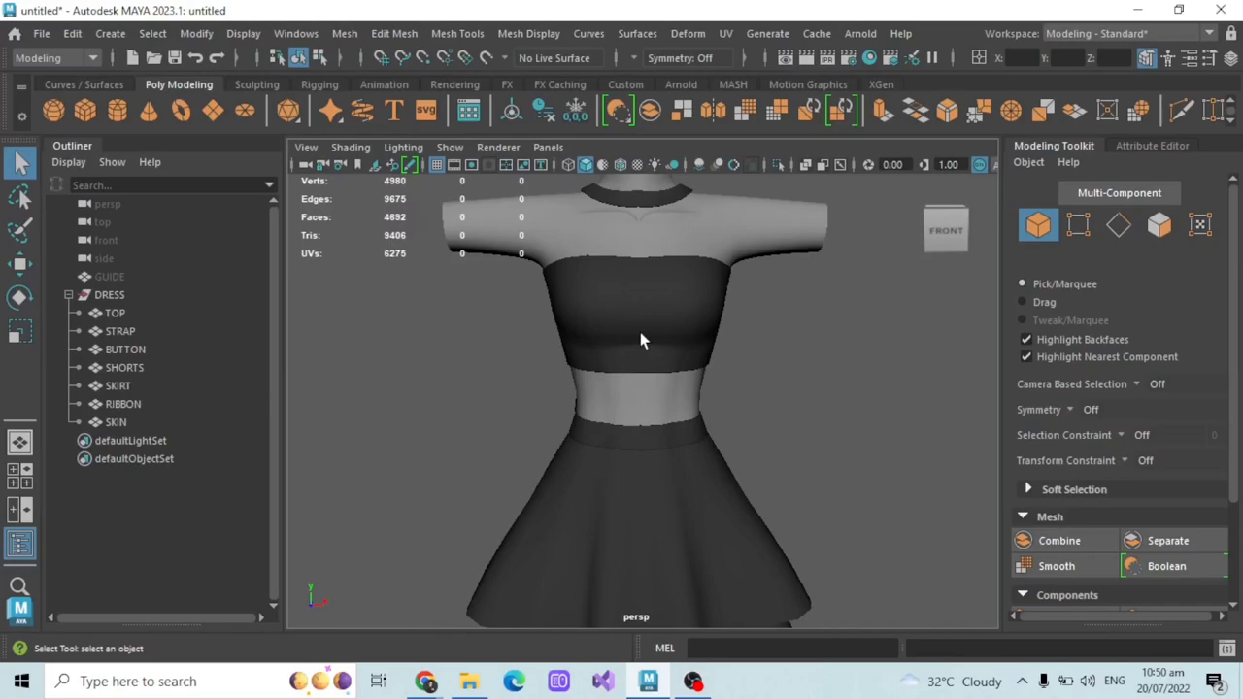
left_click_drag(691, 339, 691, 324, "alt")
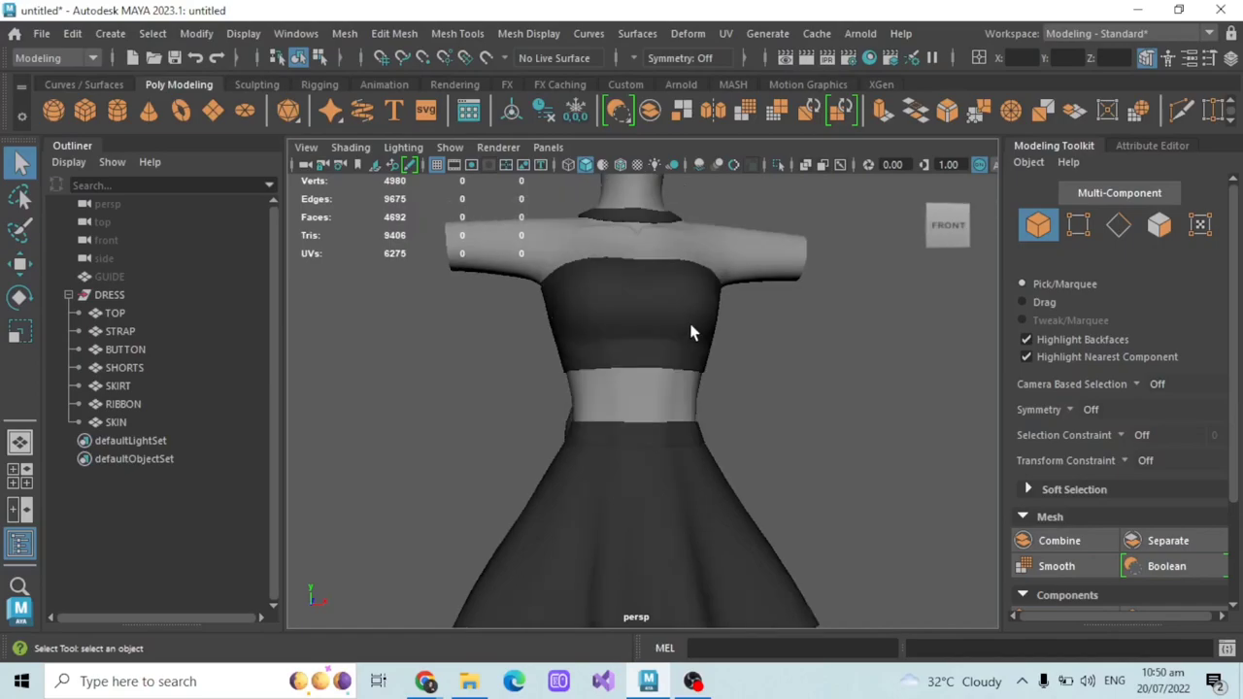
middle_click_drag(670, 333, 657, 367, "alt")
scroll(657, 367, "down", 3)
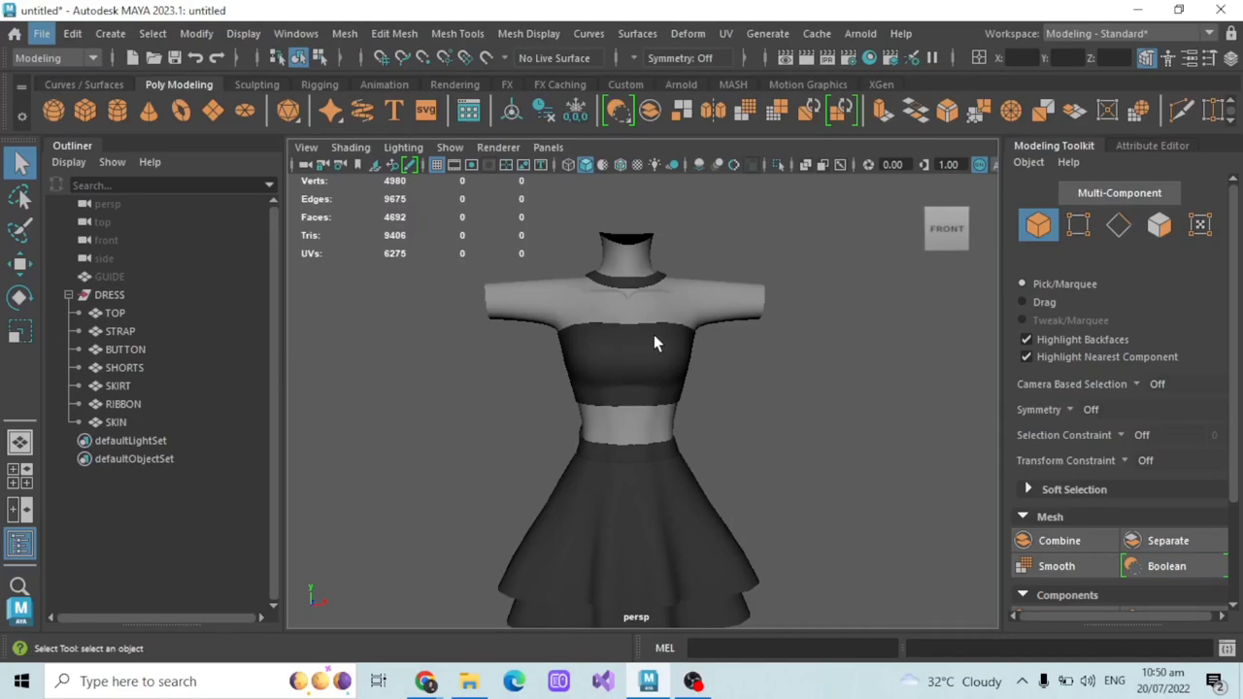
scroll(654, 342, "up", 1)
scroll(654, 342, "down", 1)
- Check the SKIN mesh's UV layout in the UV Editor and close the editor
left_click(133, 427)
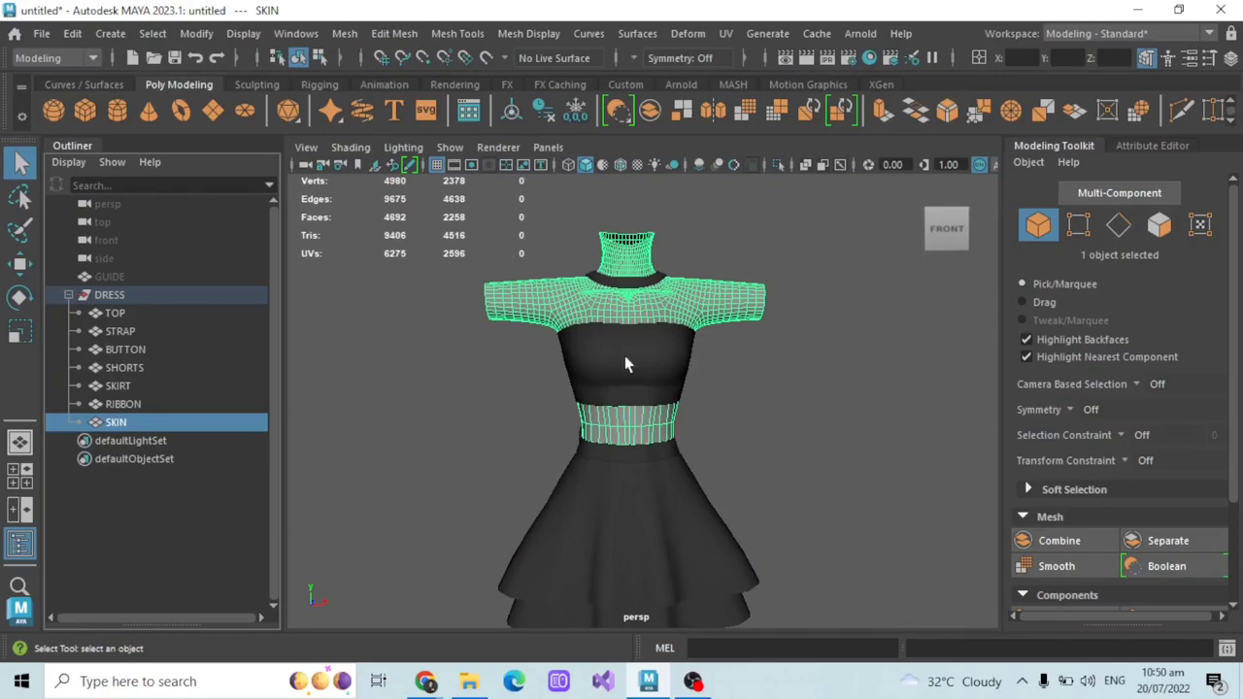
left_click(726, 33)
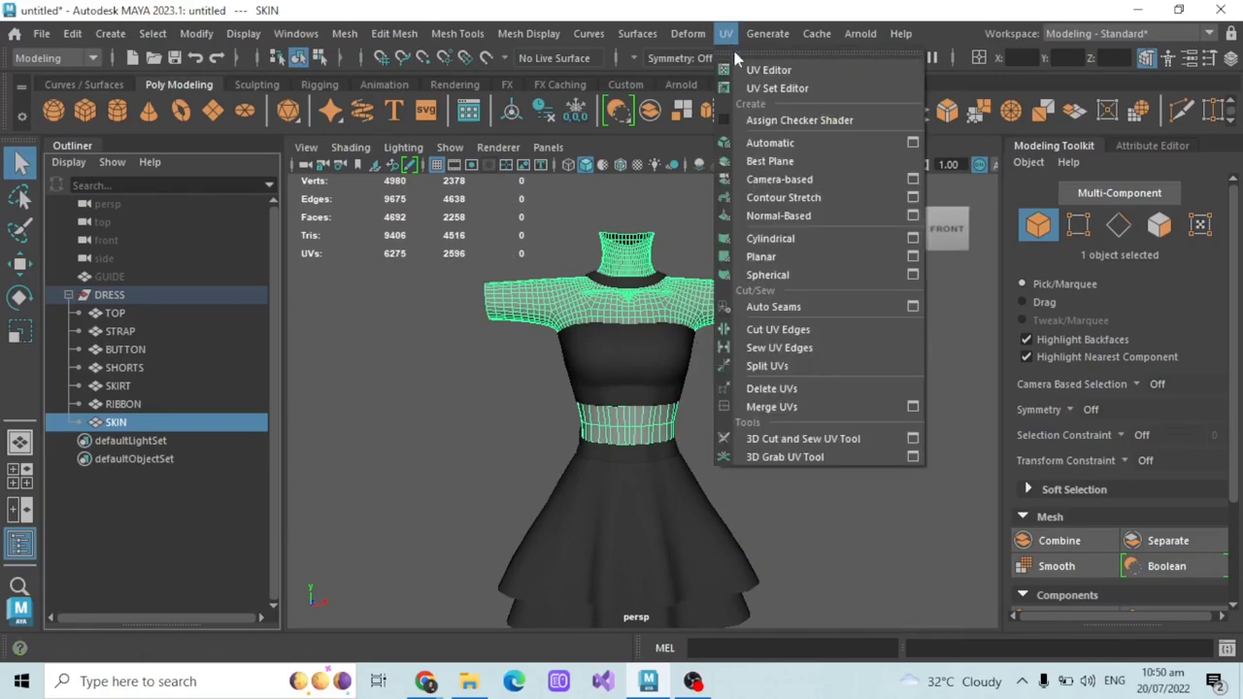
left_click(756, 66)
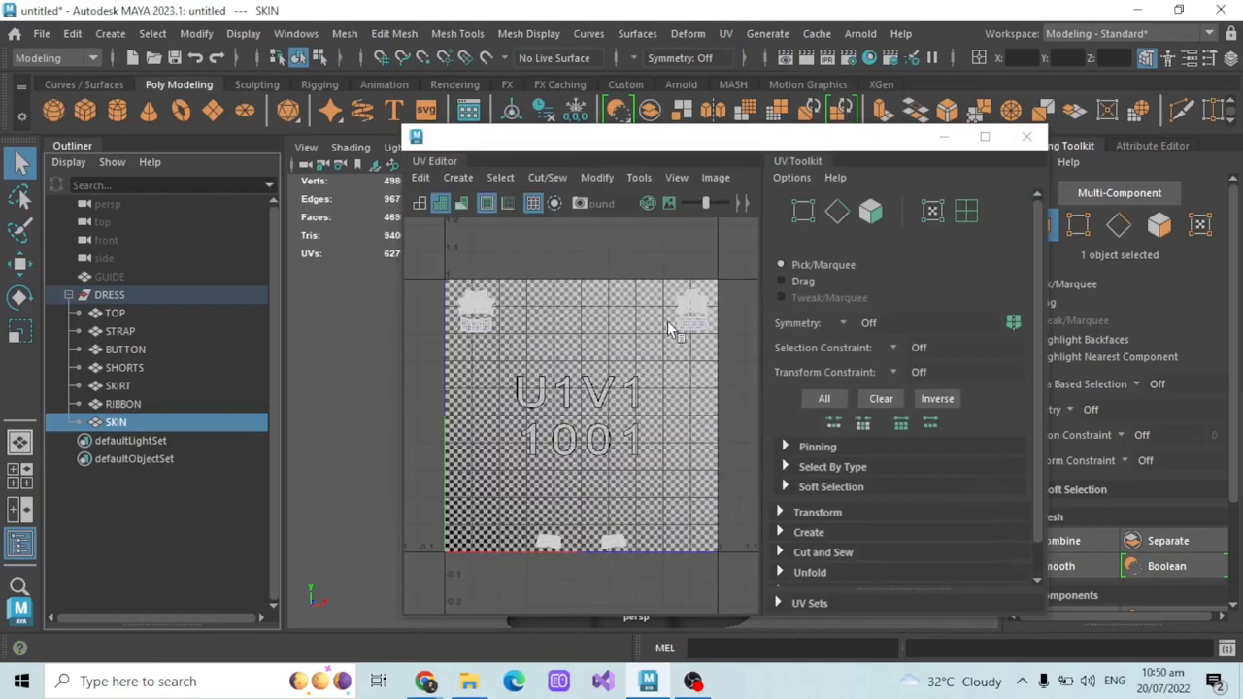
left_click(1026, 136)
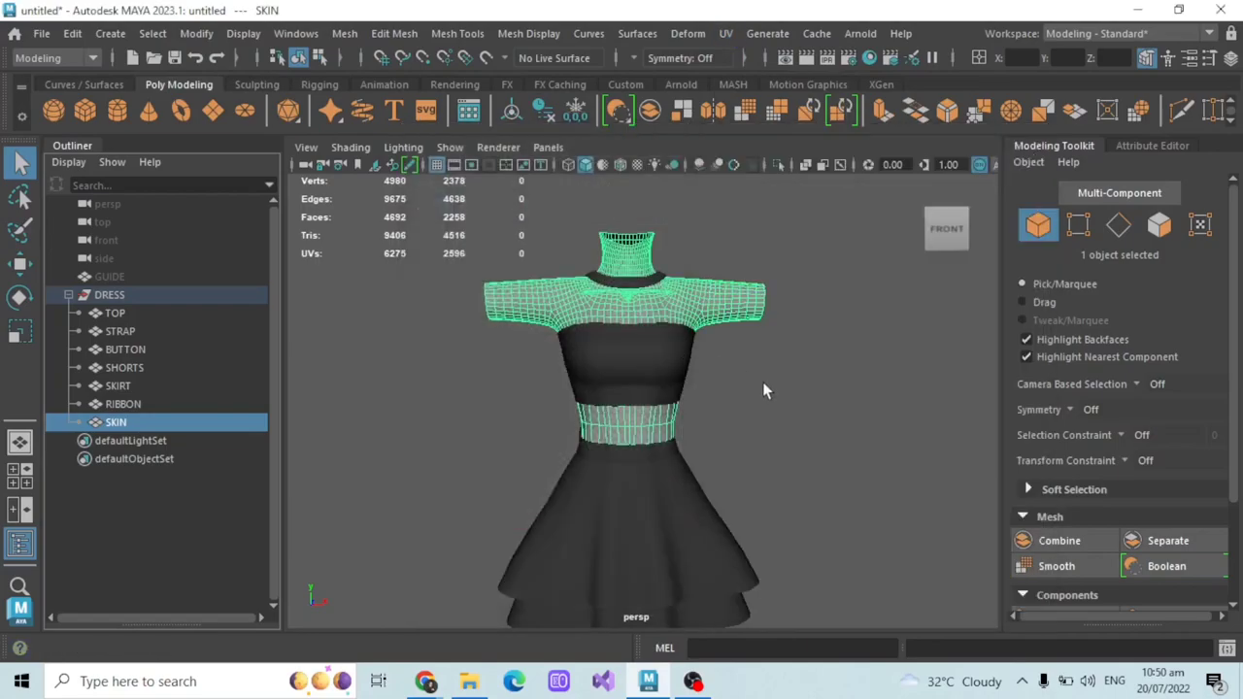
- Hide the SKIN mesh so only the garment pieces are shown
left_click_drag(766, 388, 688, 347, "alt")
scroll(631, 311, "down", 2)
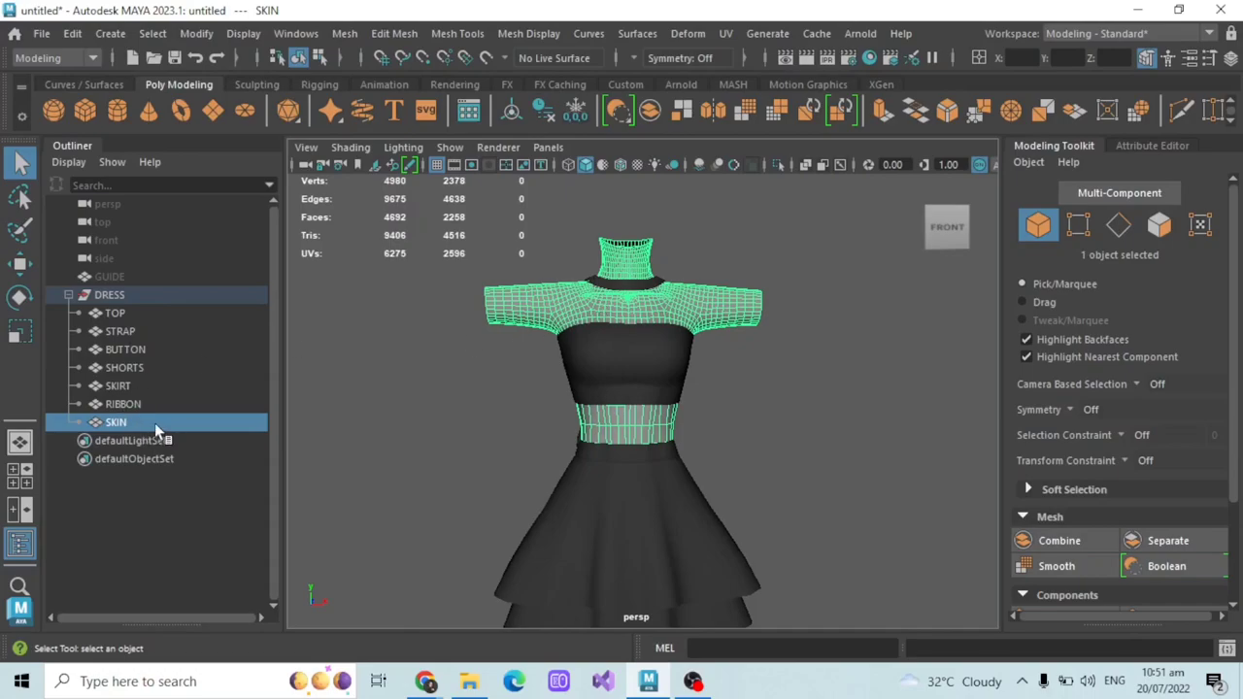
key("ctrl+h")
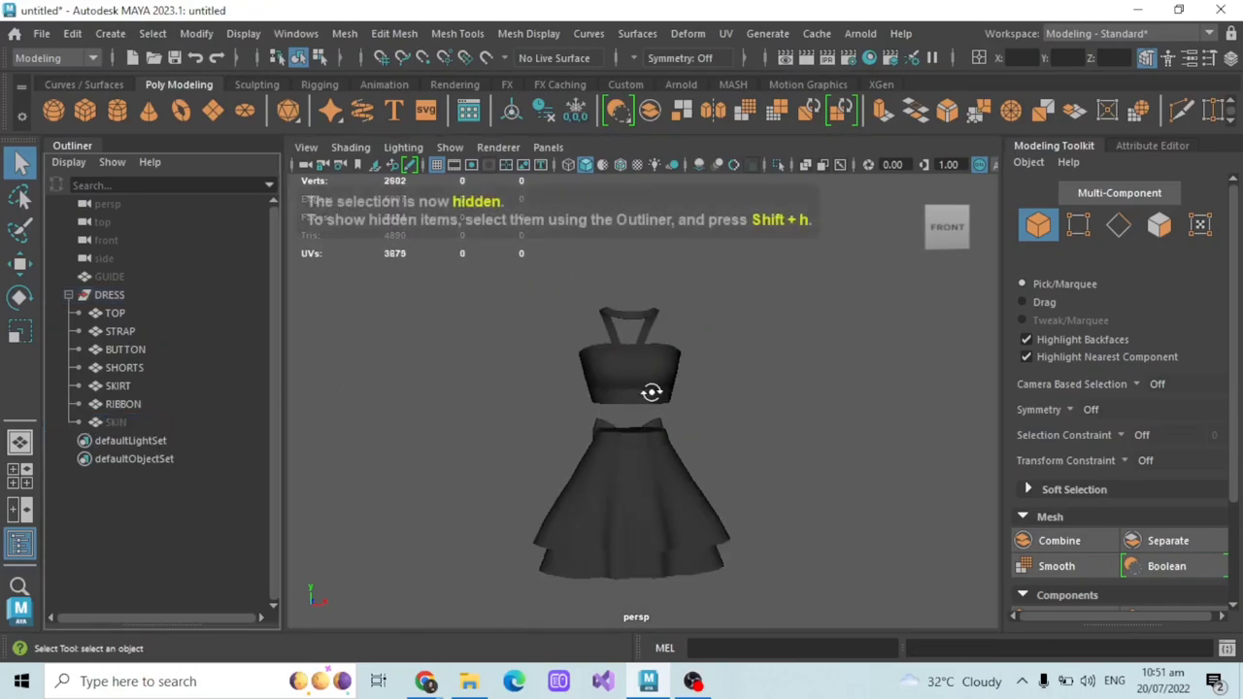
scroll(654, 393, "down", 3)
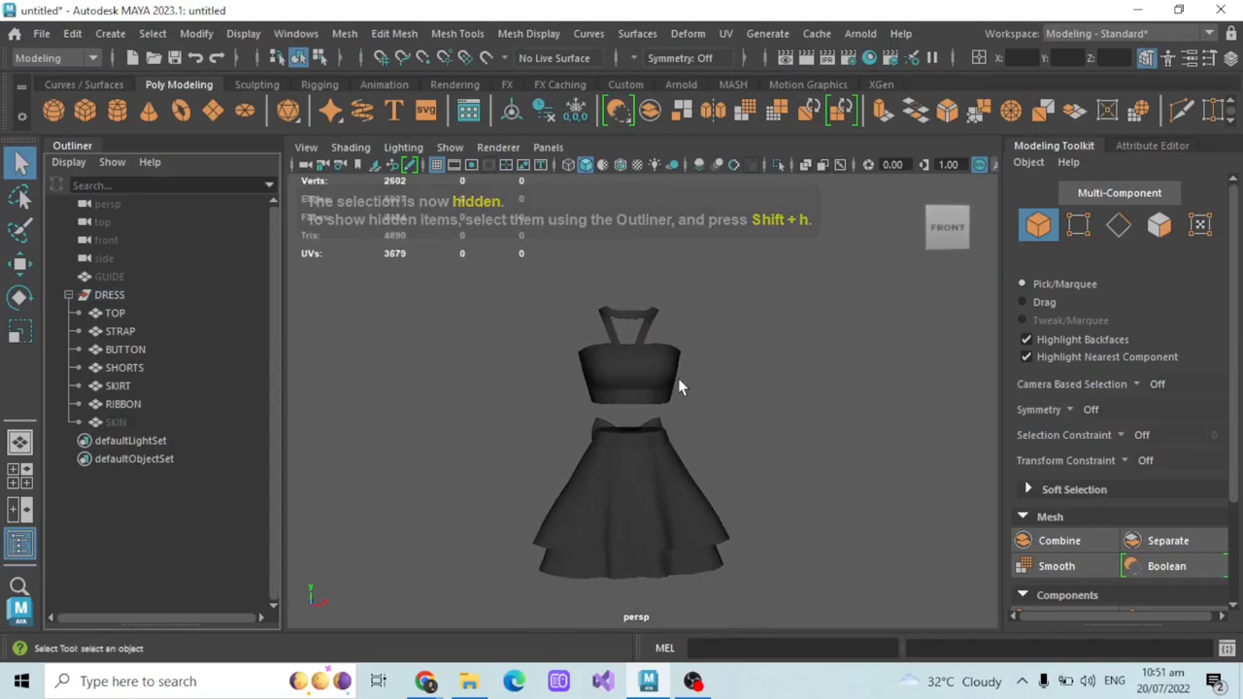
scroll(677, 378, "up", 1)
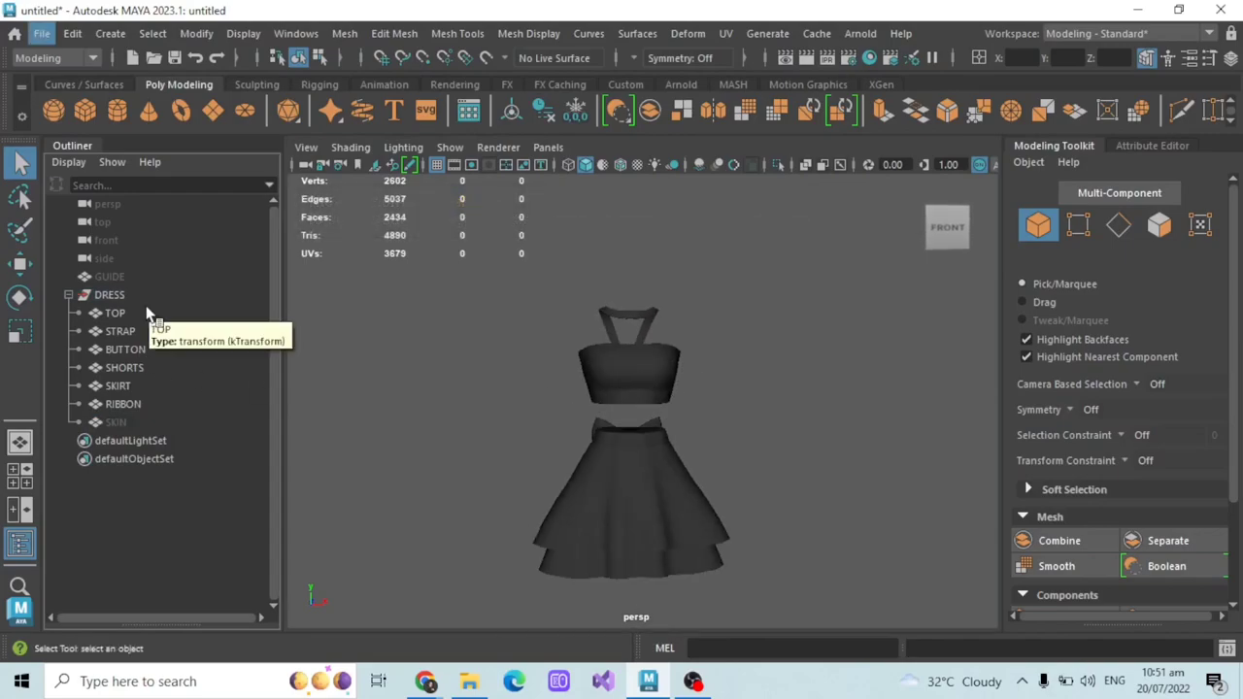
- Select all the garment meshes from TOP through RIBBON in the DRESS group
left_click(145, 315)
left_click(136, 404, "shift")
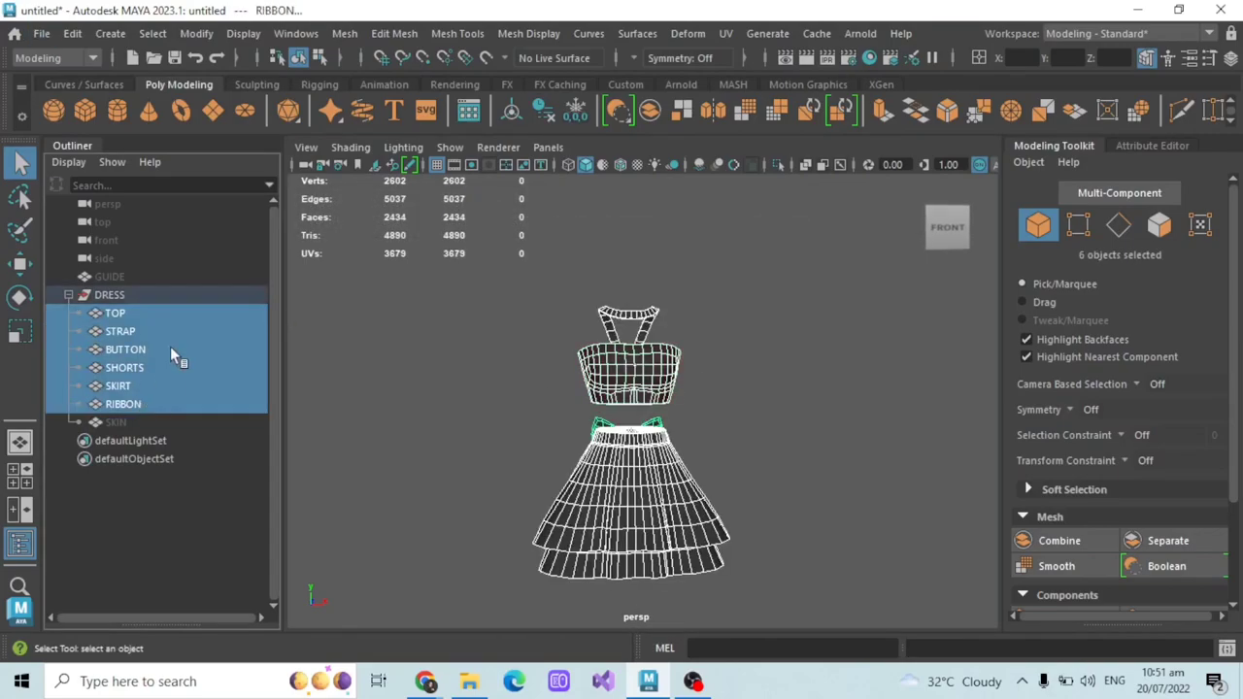
left_click(72, 35)
mouse_move(172, 273)
left_click(326, 97)
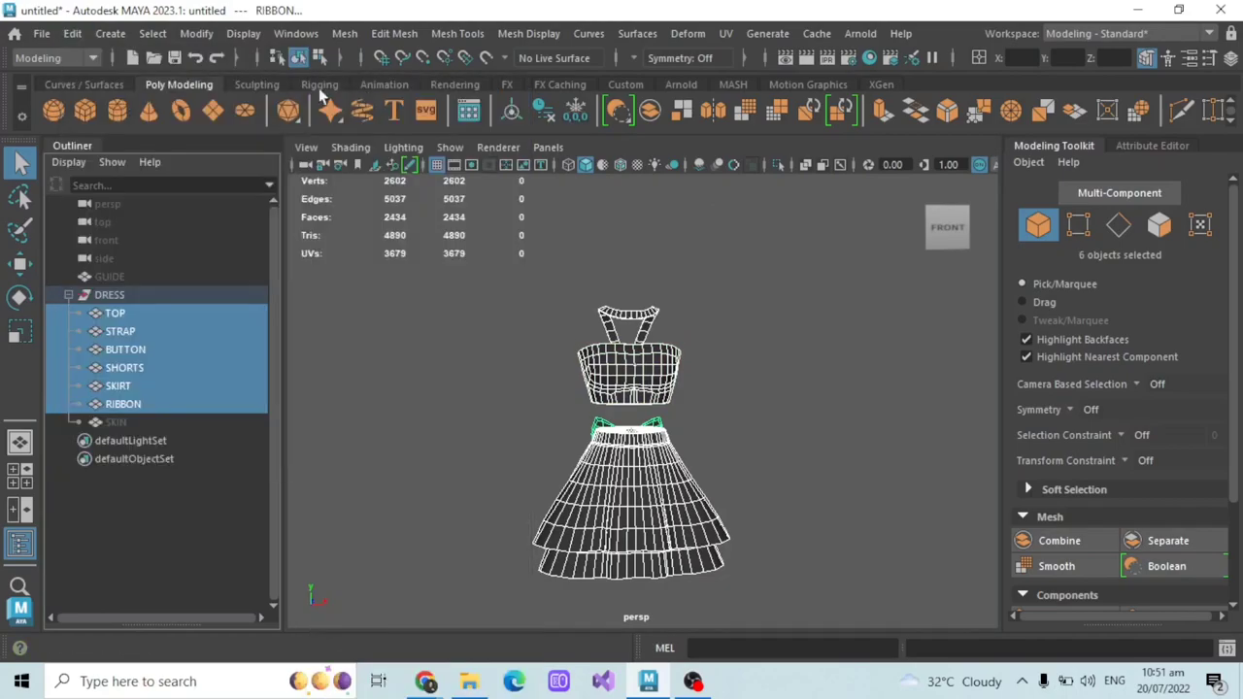
left_click(72, 33)
left_click(388, 116)
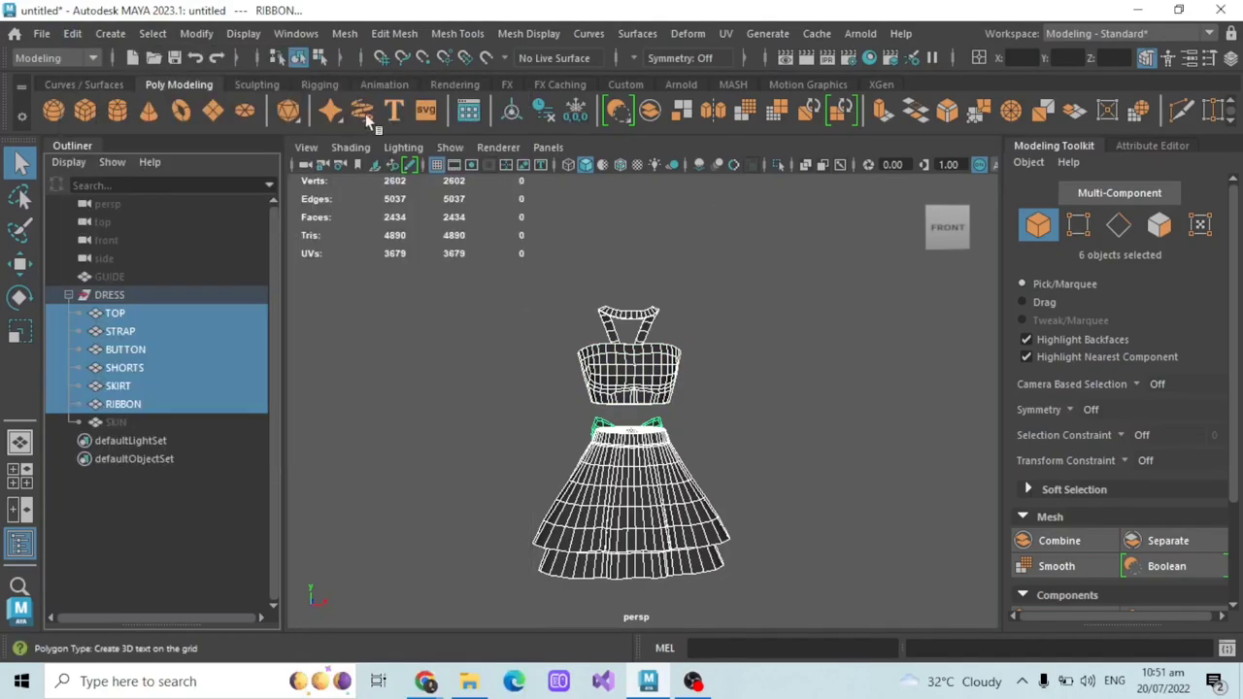
- Center the pivots of the selected garment meshes and freeze their transformations
scroll(415, 336, "up", 3)
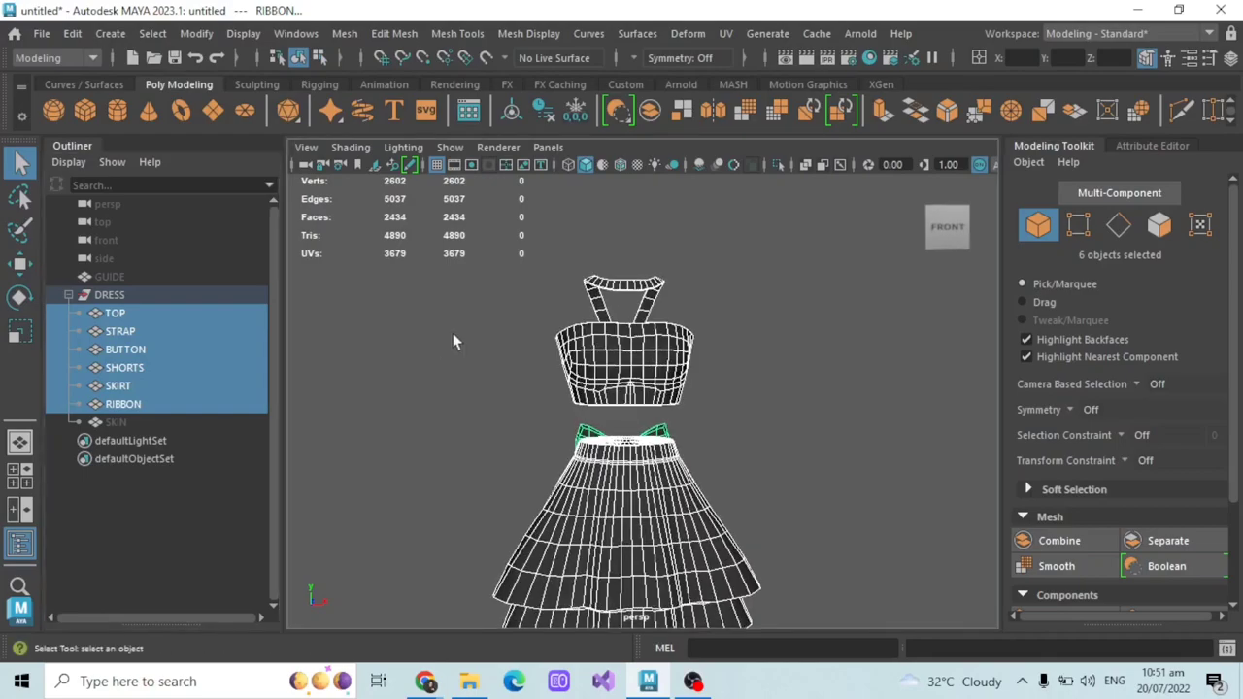
scroll(617, 346, "up", 1)
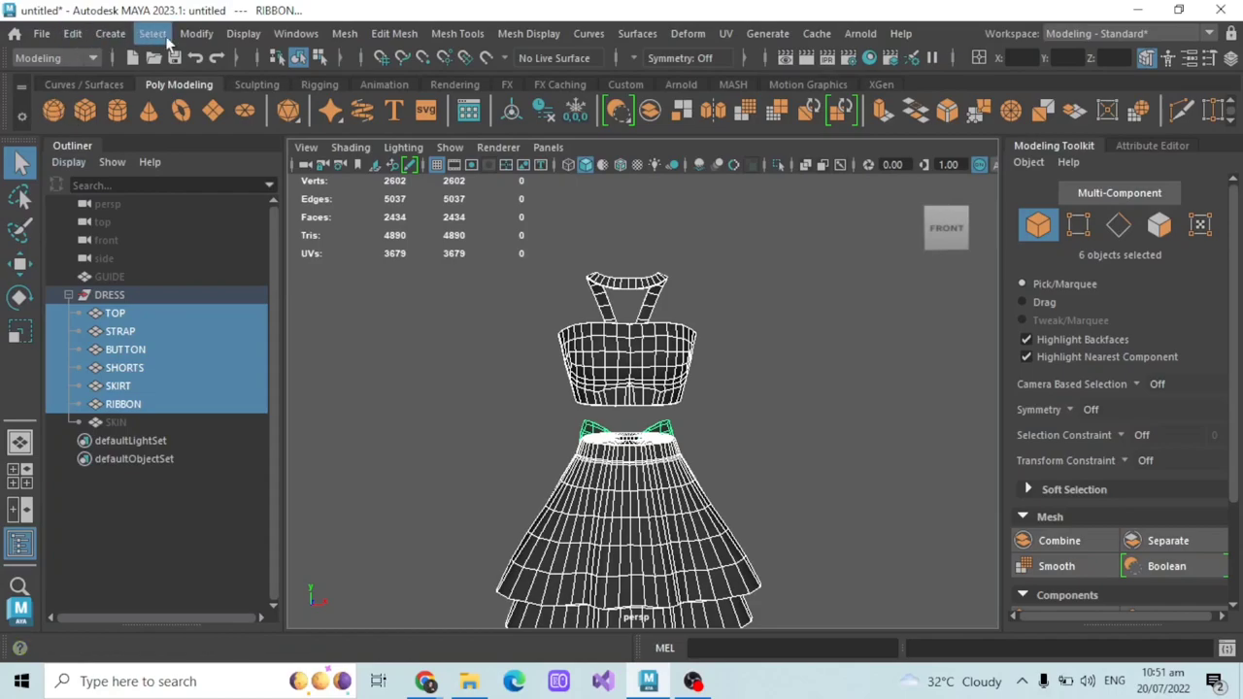
left_click(196, 33)
left_click(236, 170)
left_click(196, 33)
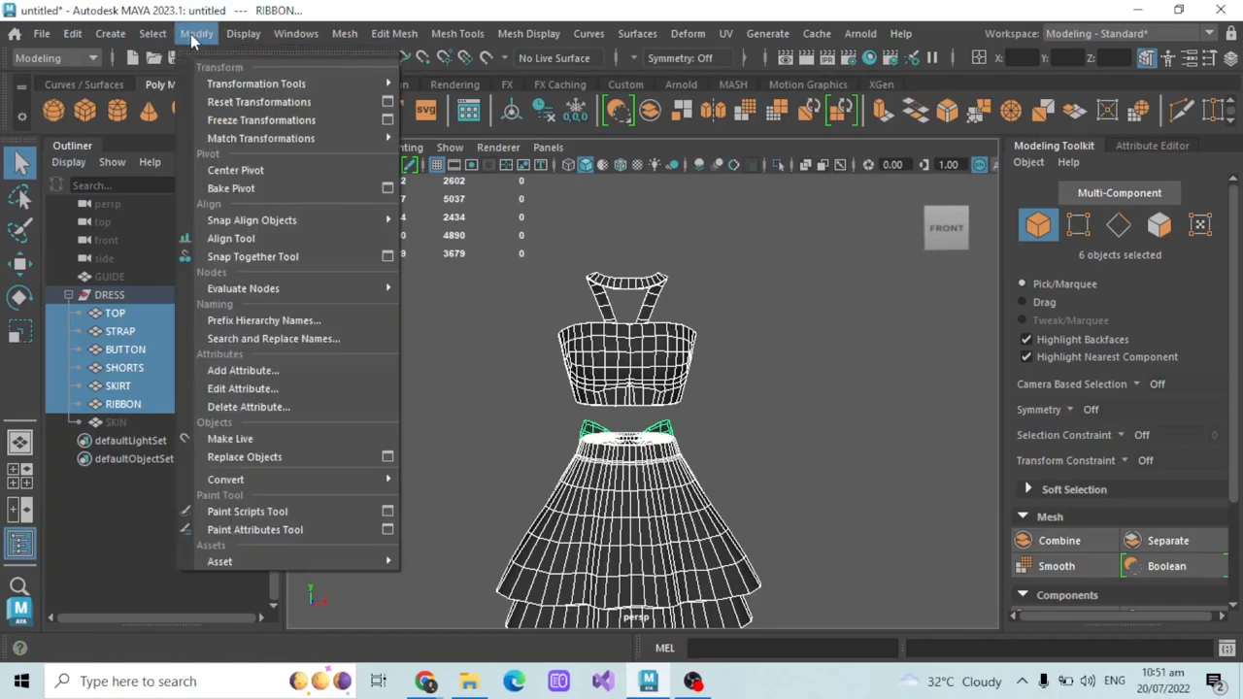
left_click(277, 123)
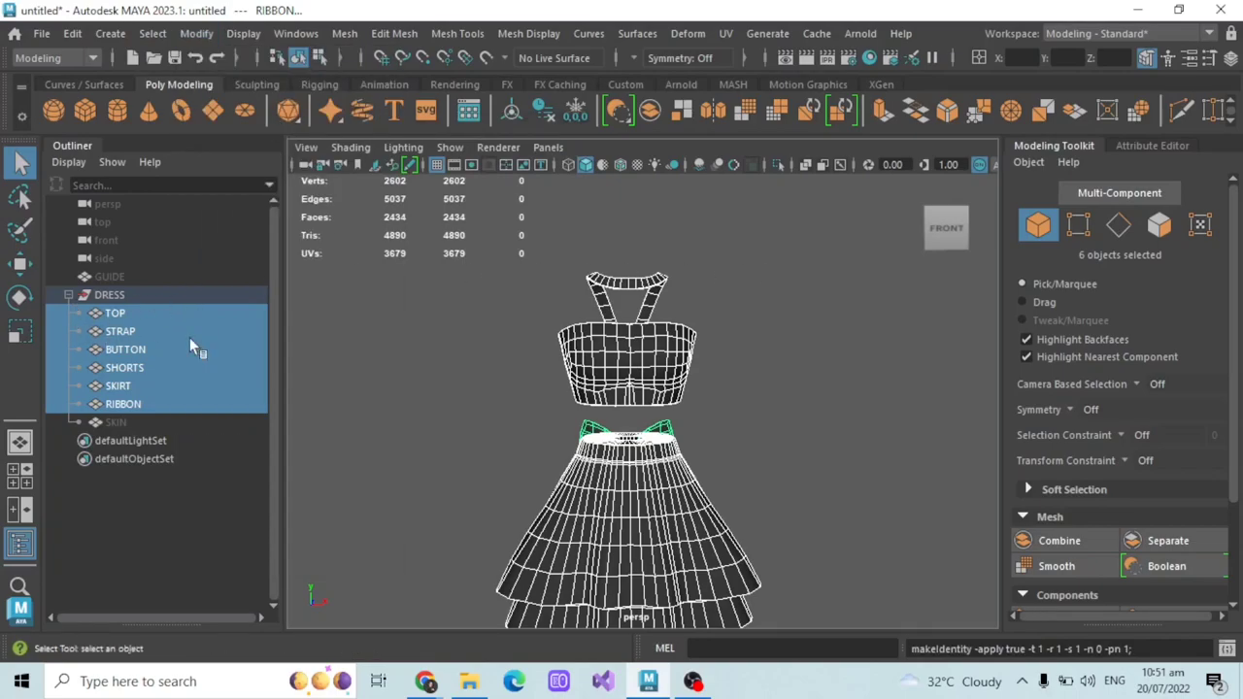
- Open the UV Editor for the selected garment meshes with the Modeling menu set active, and minimise its window
left_click_drag(647, 329, 685, 373, "alt")
scroll(686, 373, "down", 1)
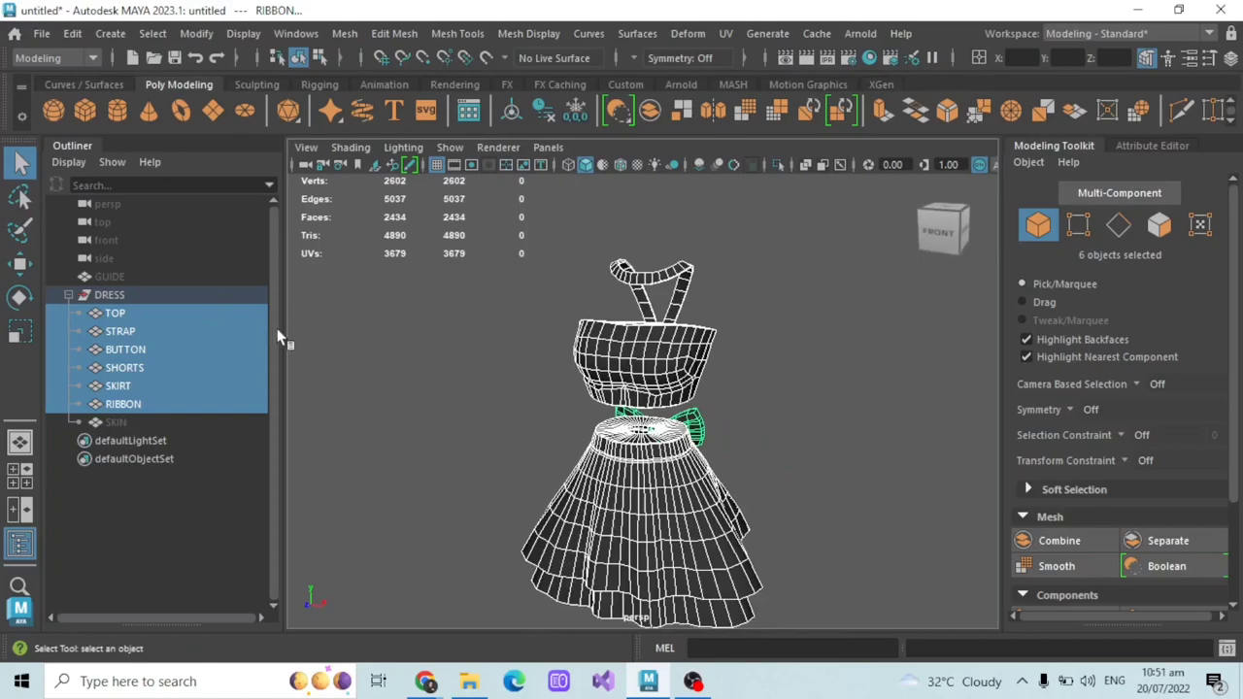
scroll(624, 340, "down", 2)
left_click_drag(624, 340, 596, 353, "alt")
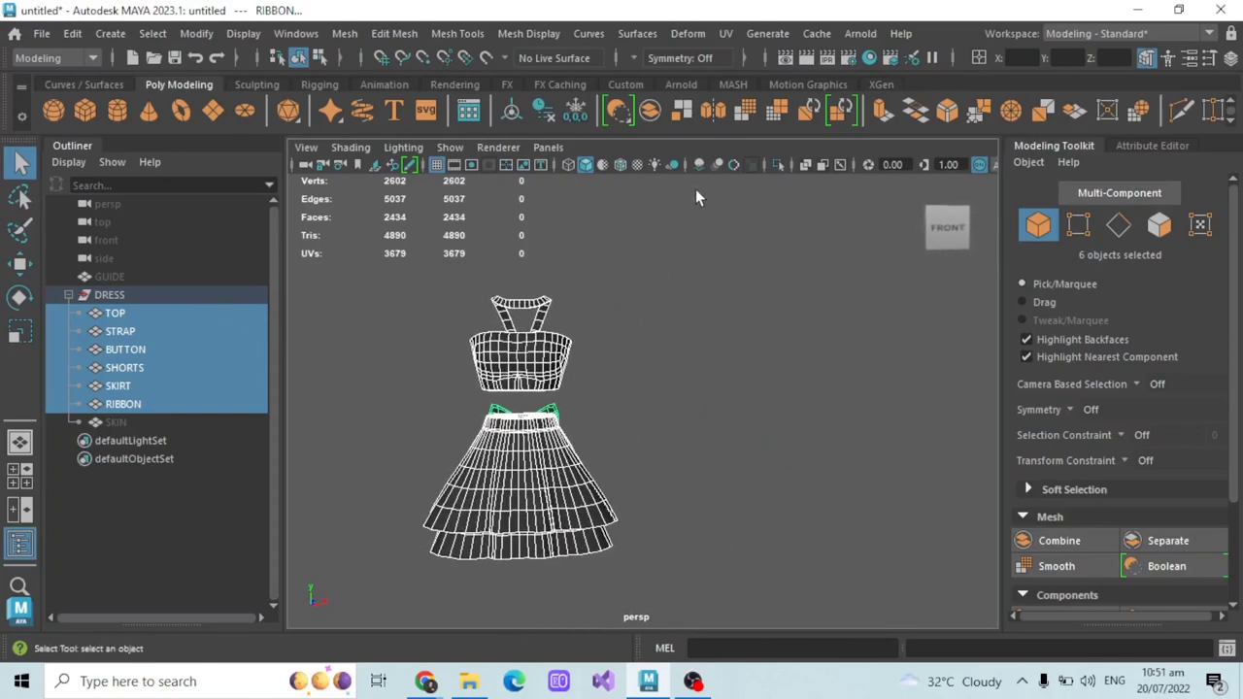
left_click(727, 35)
left_click(728, 35)
left_click(637, 33)
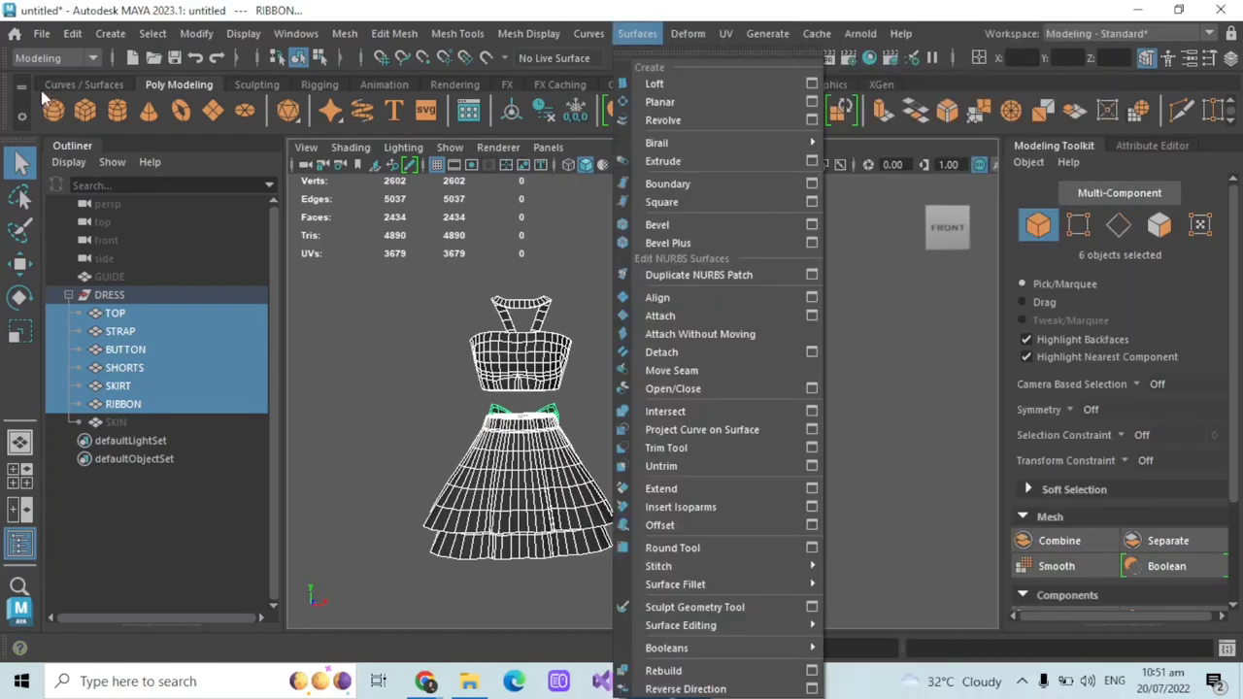
left_click(40, 61)
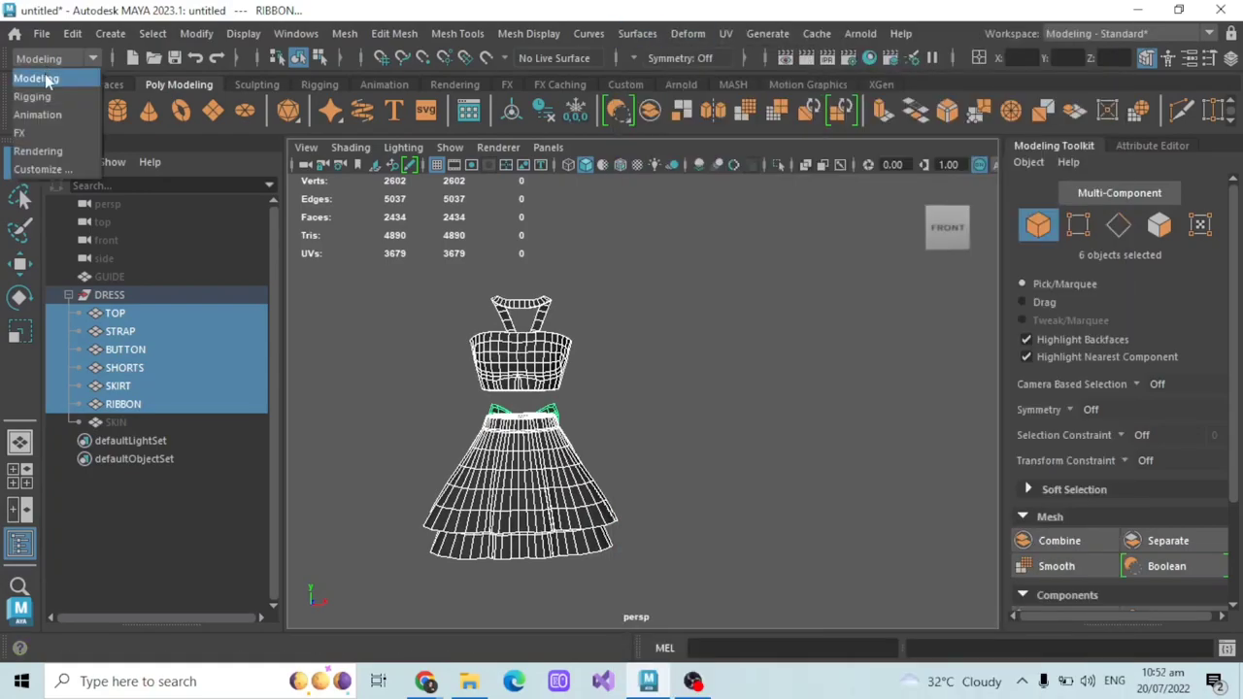
left_click(45, 81)
left_click(723, 35)
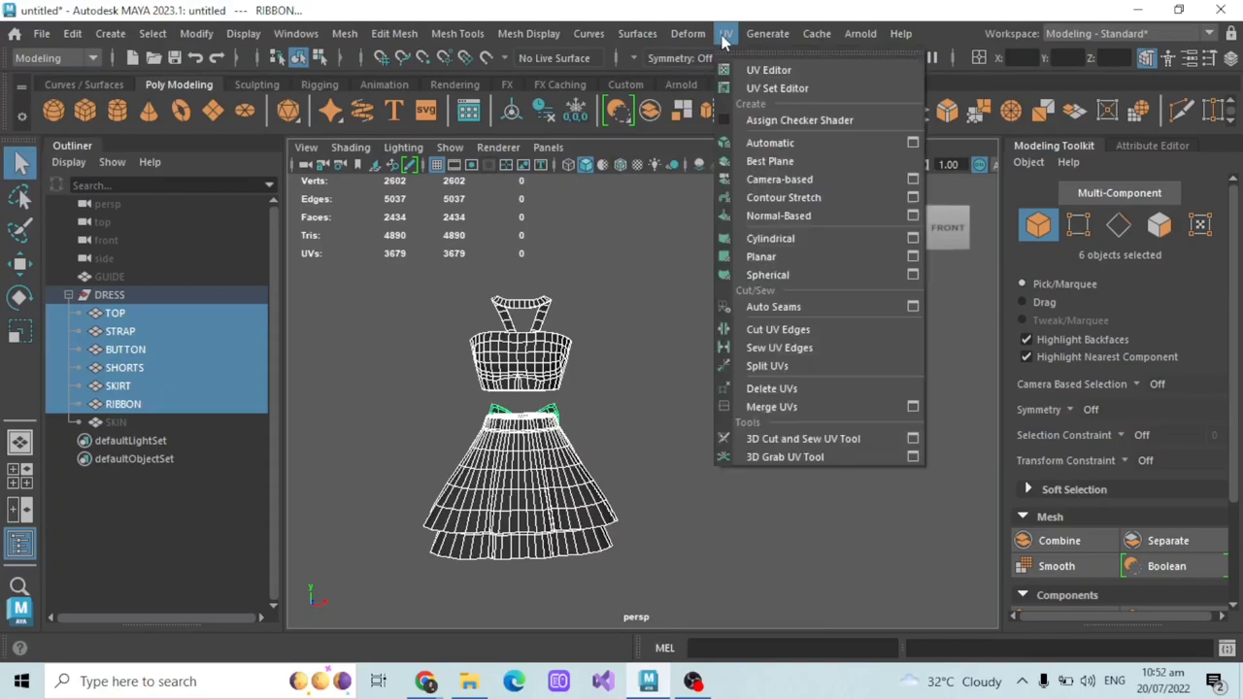
left_click(805, 72)
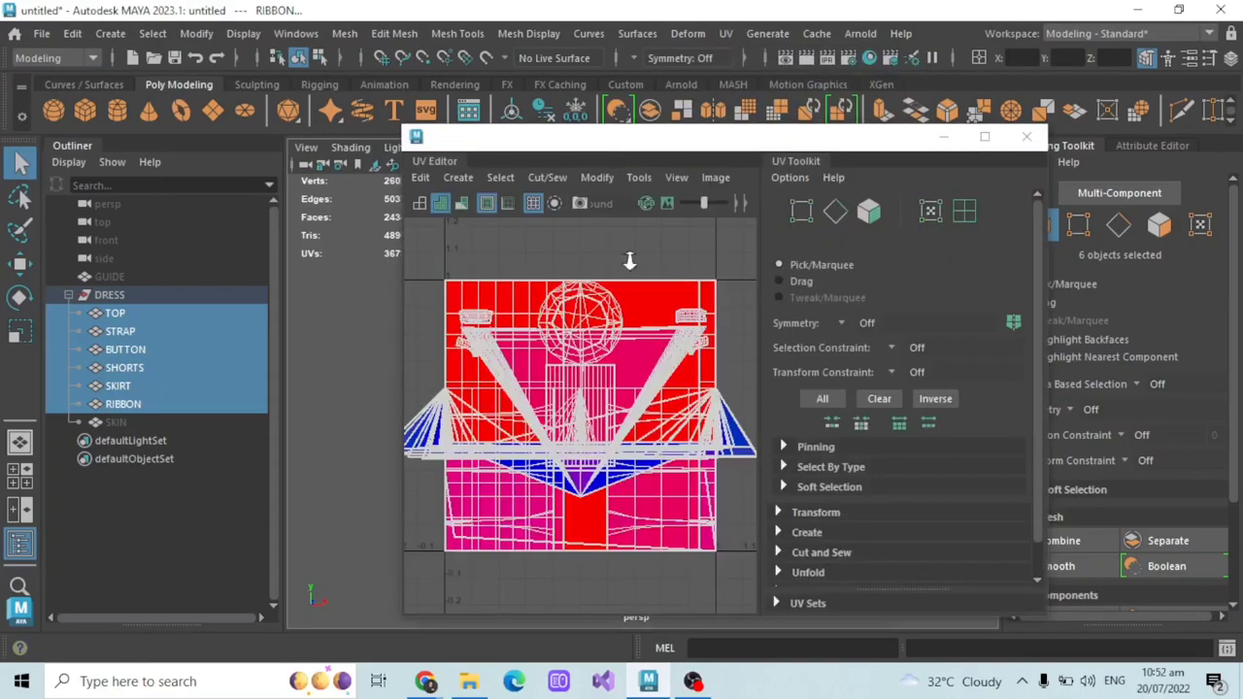
left_click(943, 136)
- Switch the workspace to UV Editing
left_click(1091, 36)
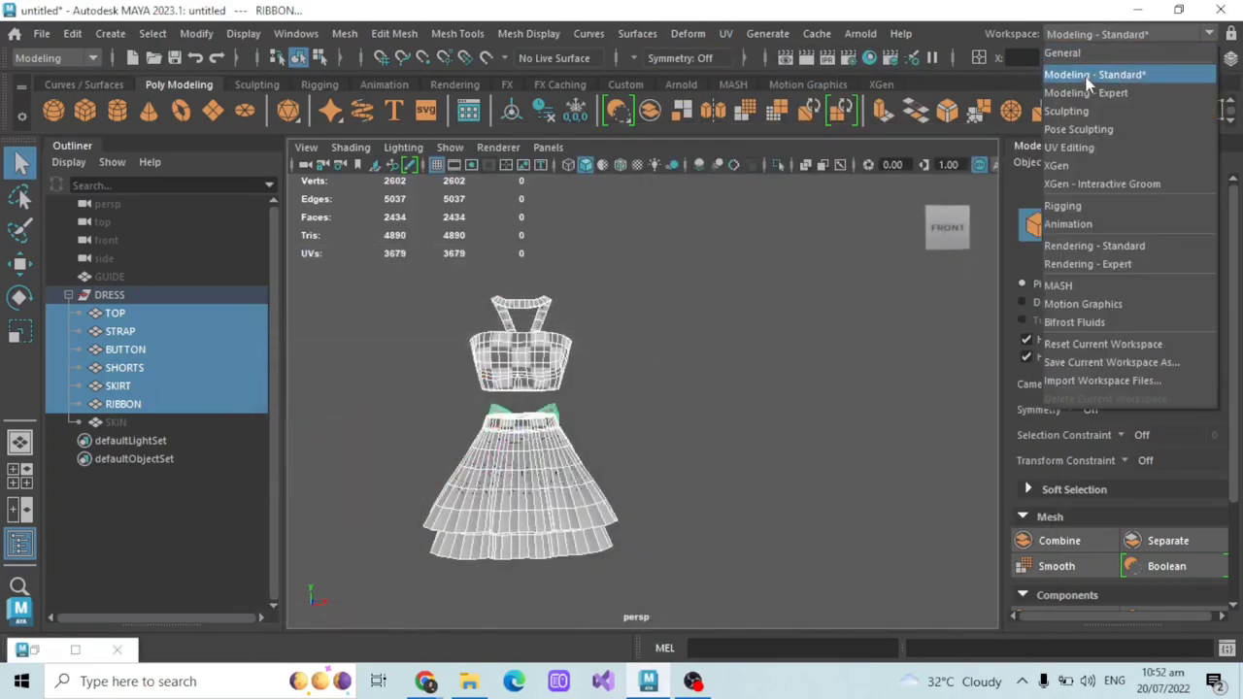
left_click(1079, 150)
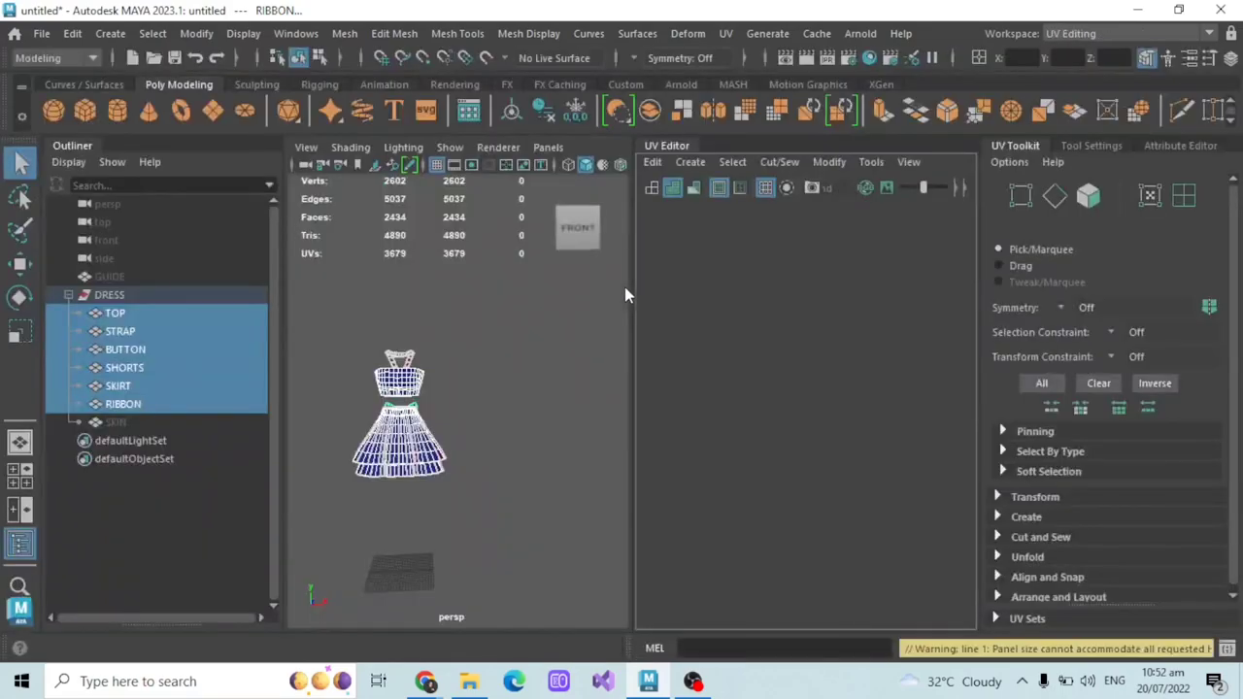
scroll(518, 366, "up", 6)
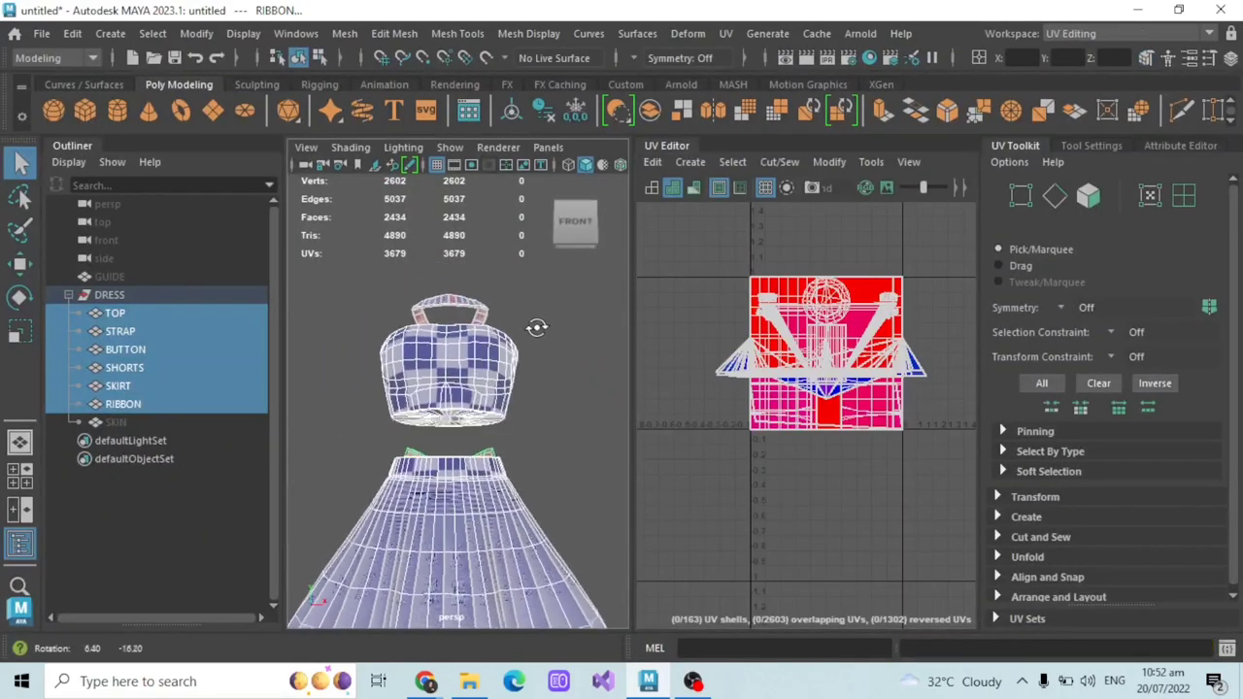
scroll(528, 359, "down", 4)
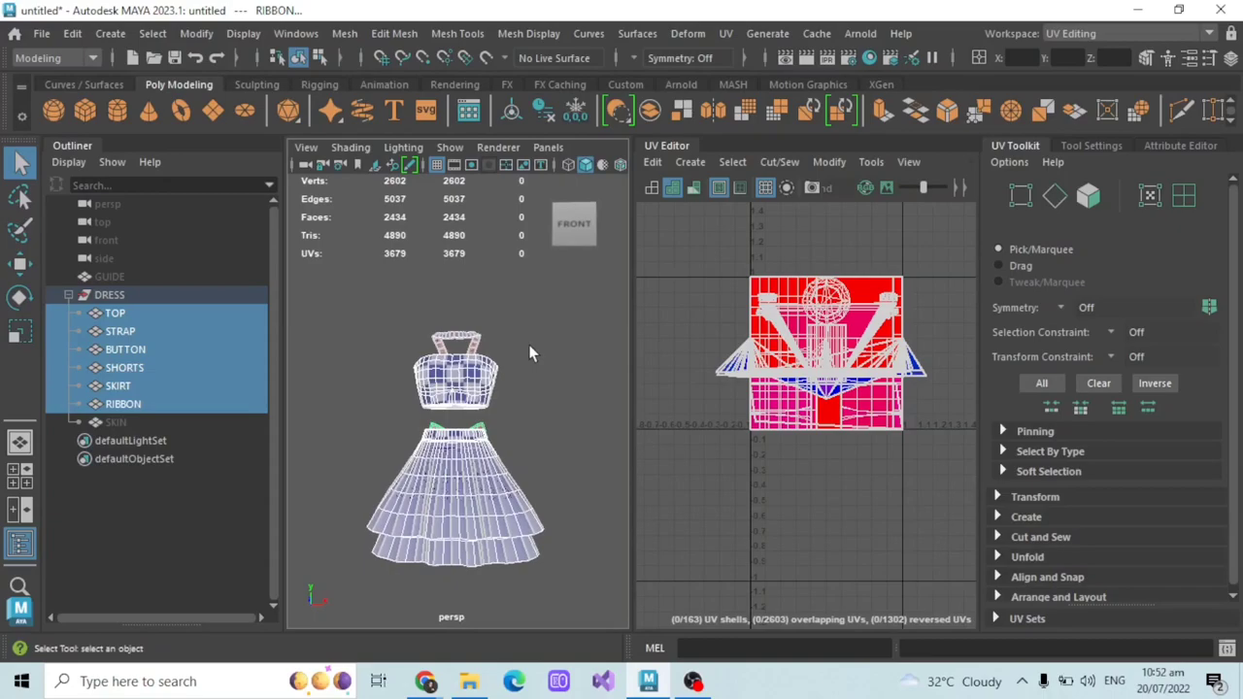
left_click(1097, 34)
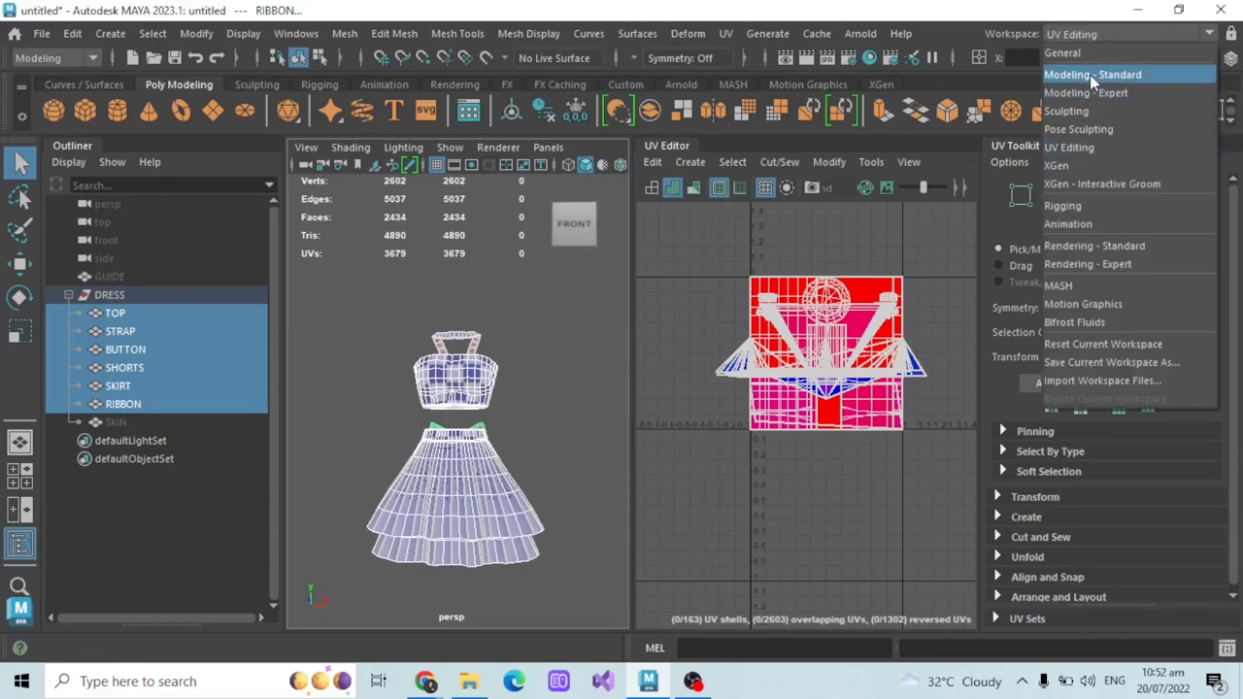
left_click(708, 245)
- Examine the garment meshes' UV layout in the UV Editor alongside the checker shading on the dress
scroll(708, 244, "up", 2)
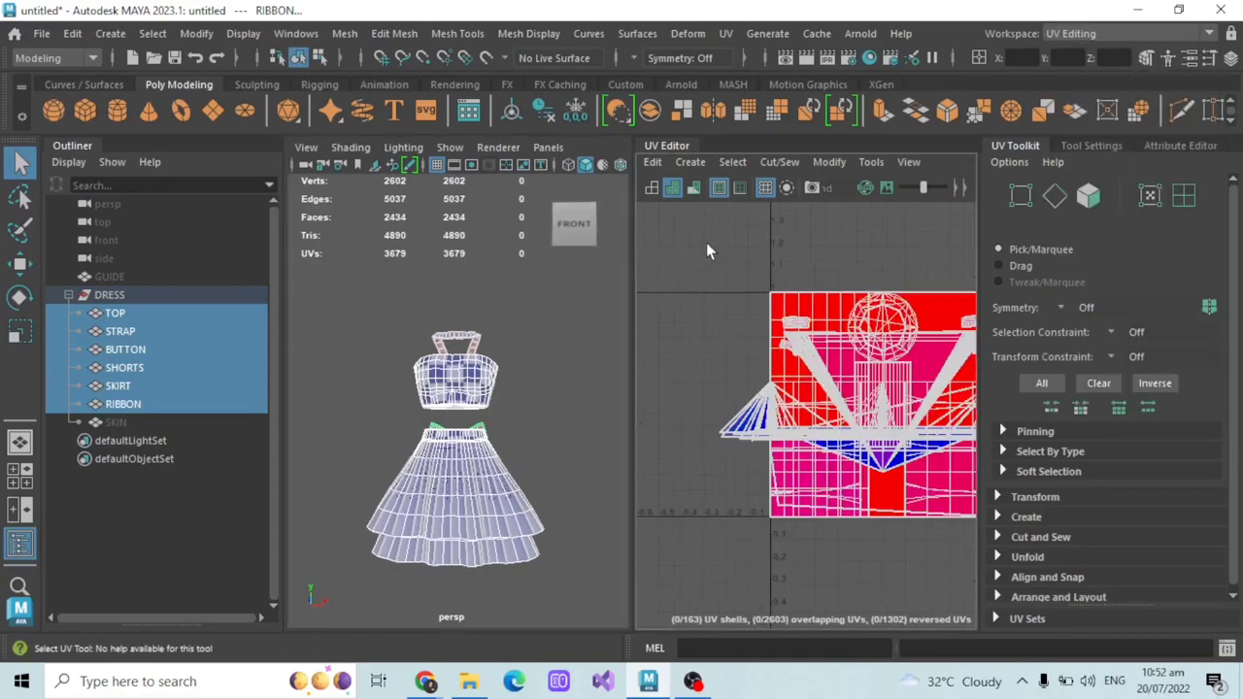
middle_click_drag(747, 255, 689, 283, "alt")
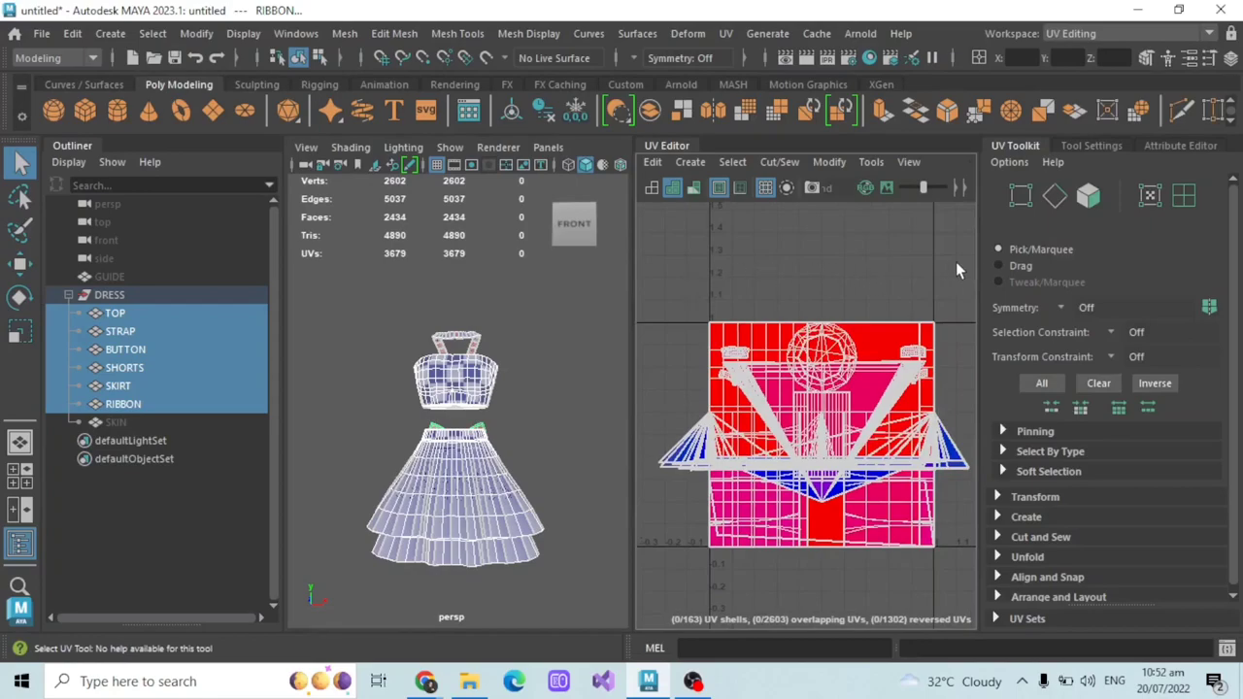
scroll(835, 272, "down", 2)
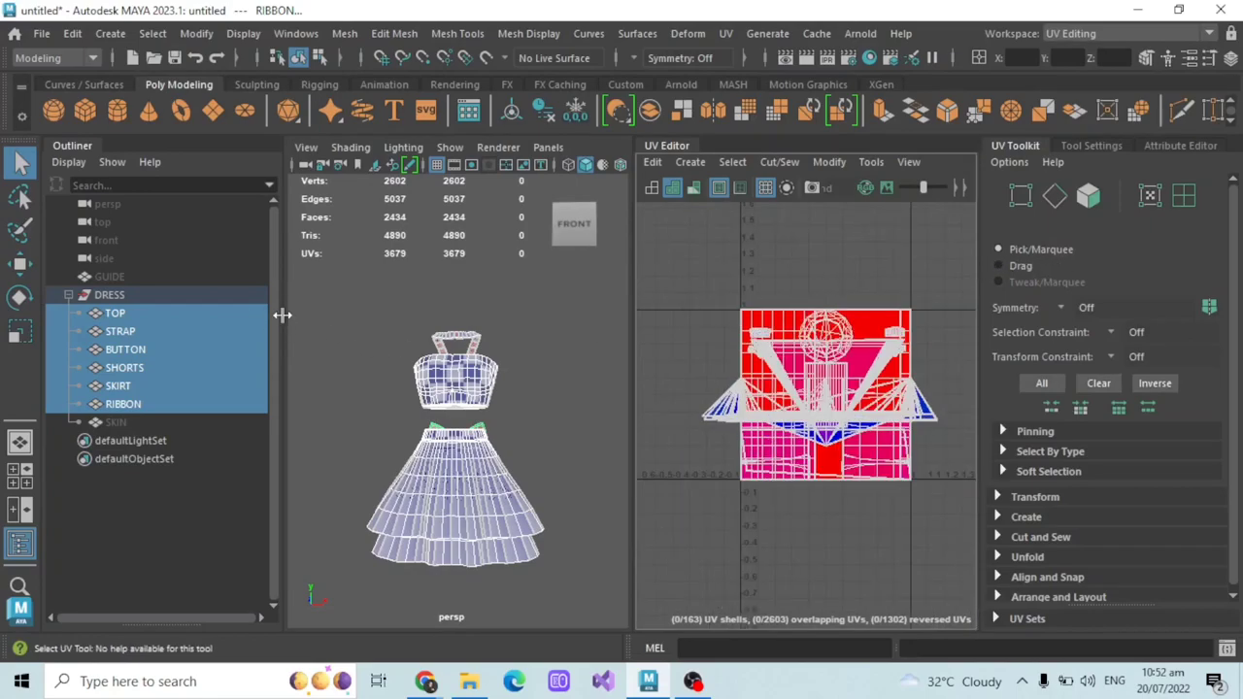
scroll(408, 295, "up", 3)
scroll(435, 320, "down", 3)
left_click_drag(438, 322, 456, 327, "alt")
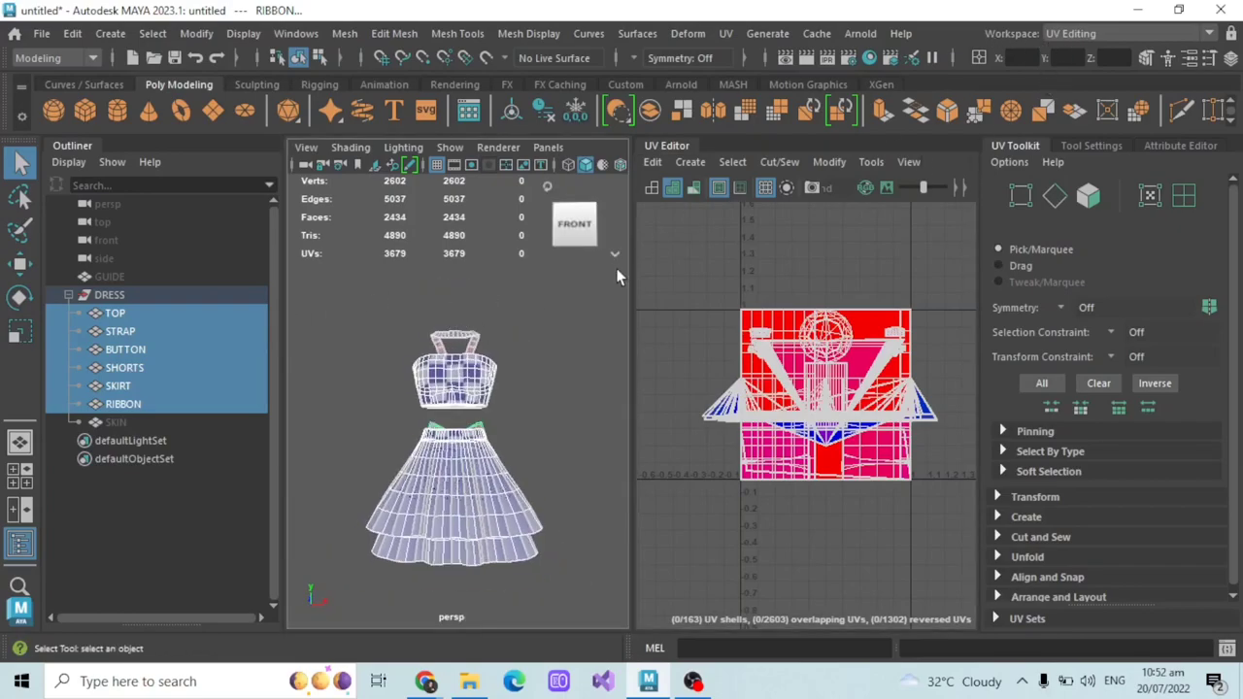
scroll(842, 282, "up", 1)
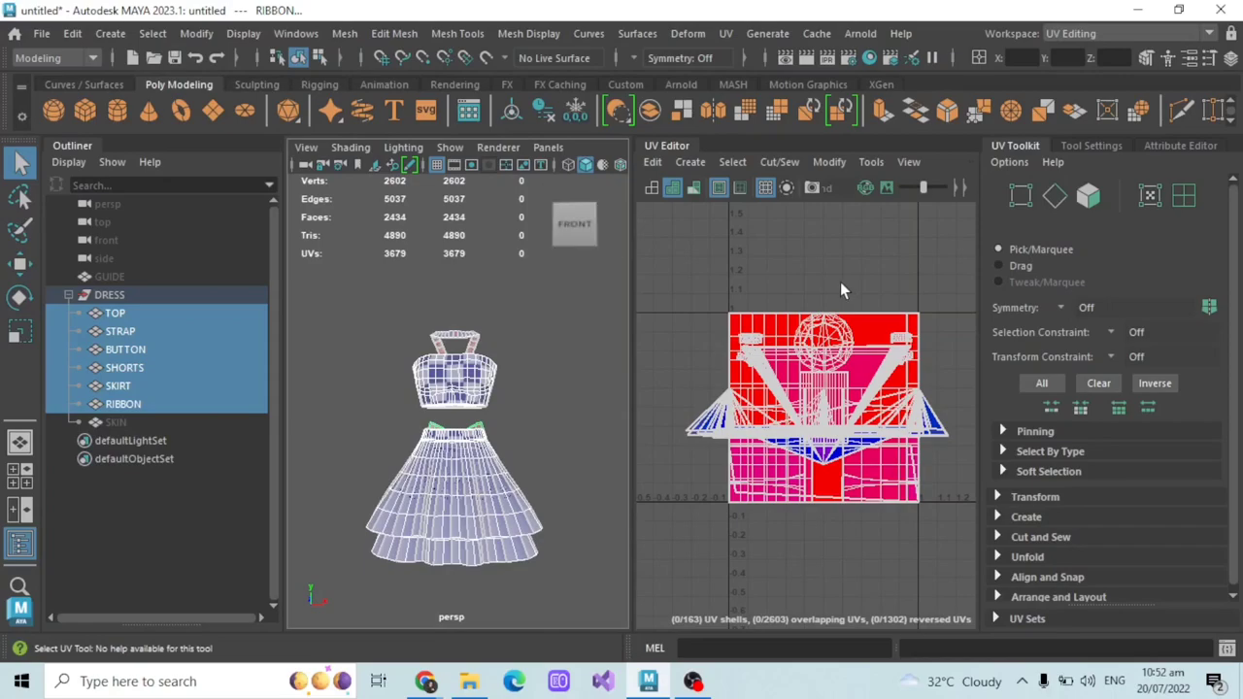
scroll(840, 281, "up", 2)
scroll(840, 281, "down", 1)
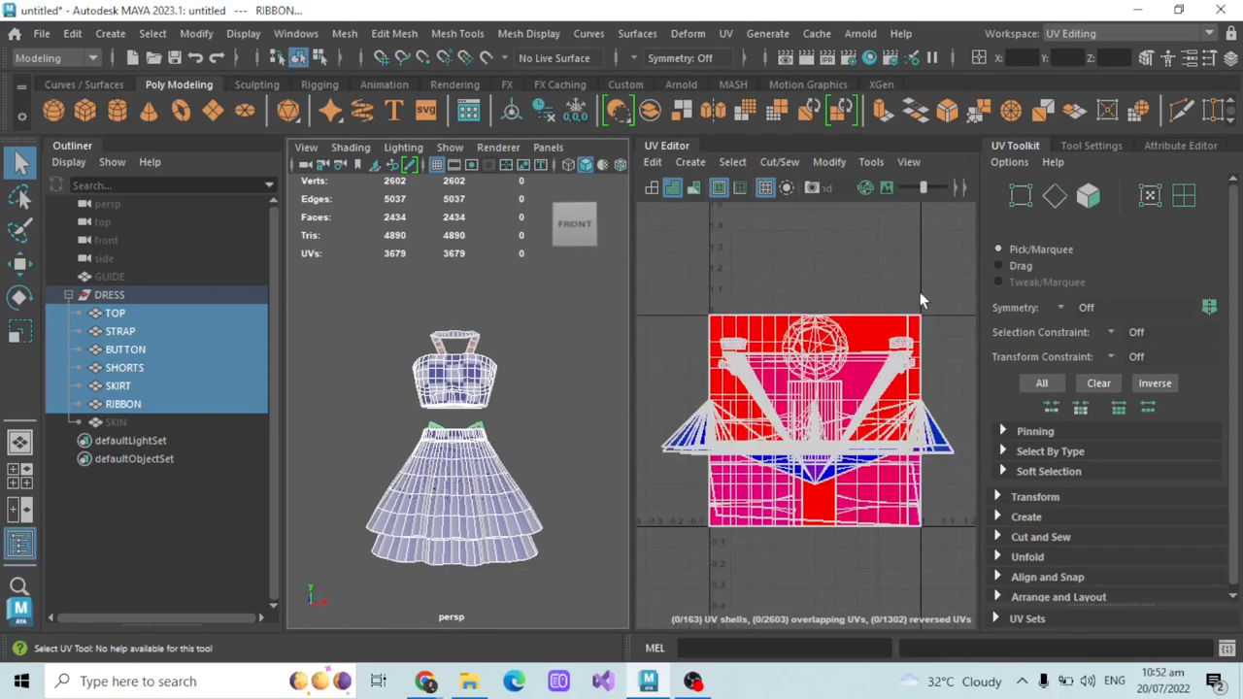
scroll(497, 393, "up", 2)
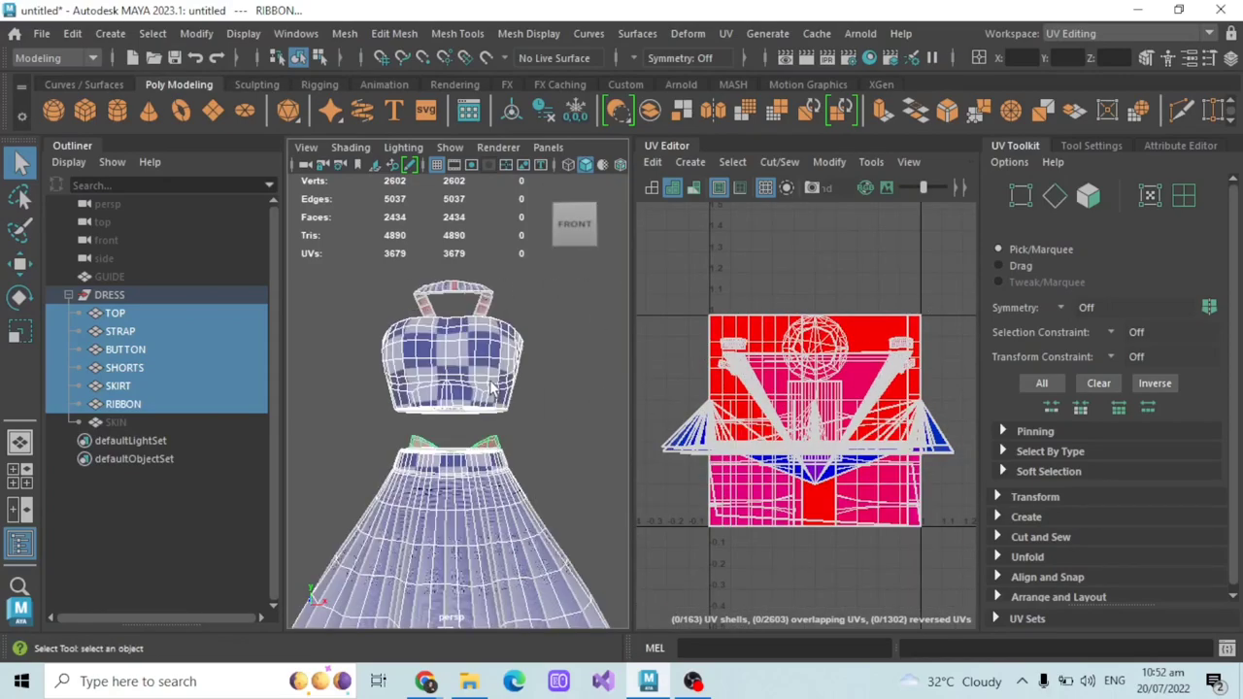
scroll(543, 382, "down", 1)
scroll(542, 382, "down", 1)
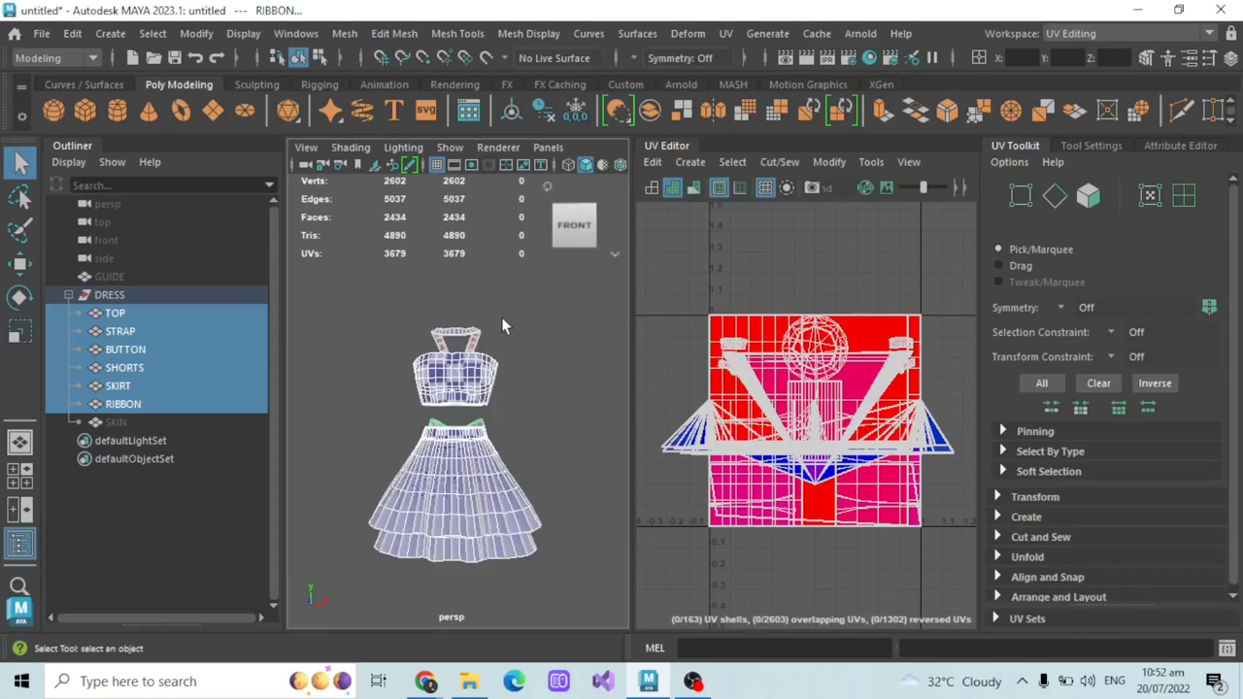
scroll(449, 355, "up", 2)
left_click_drag(467, 370, 477, 408, "alt")
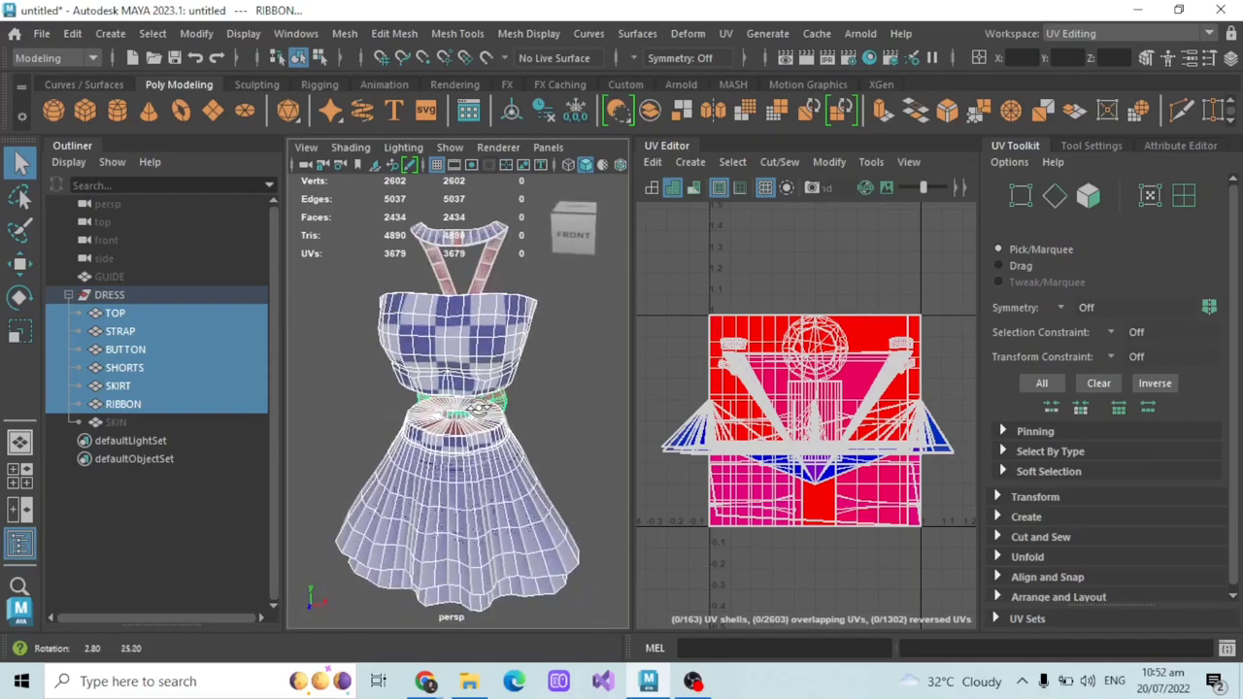
scroll(791, 358, "down", 2)
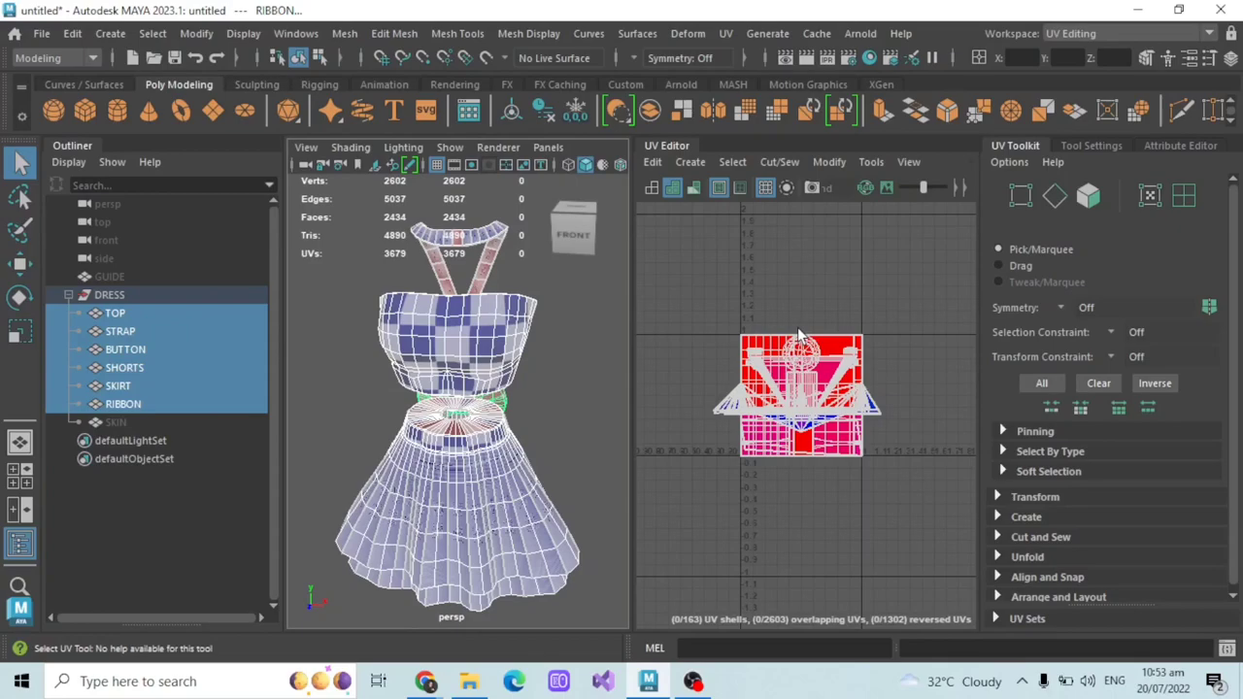
scroll(798, 327, "up", 2)
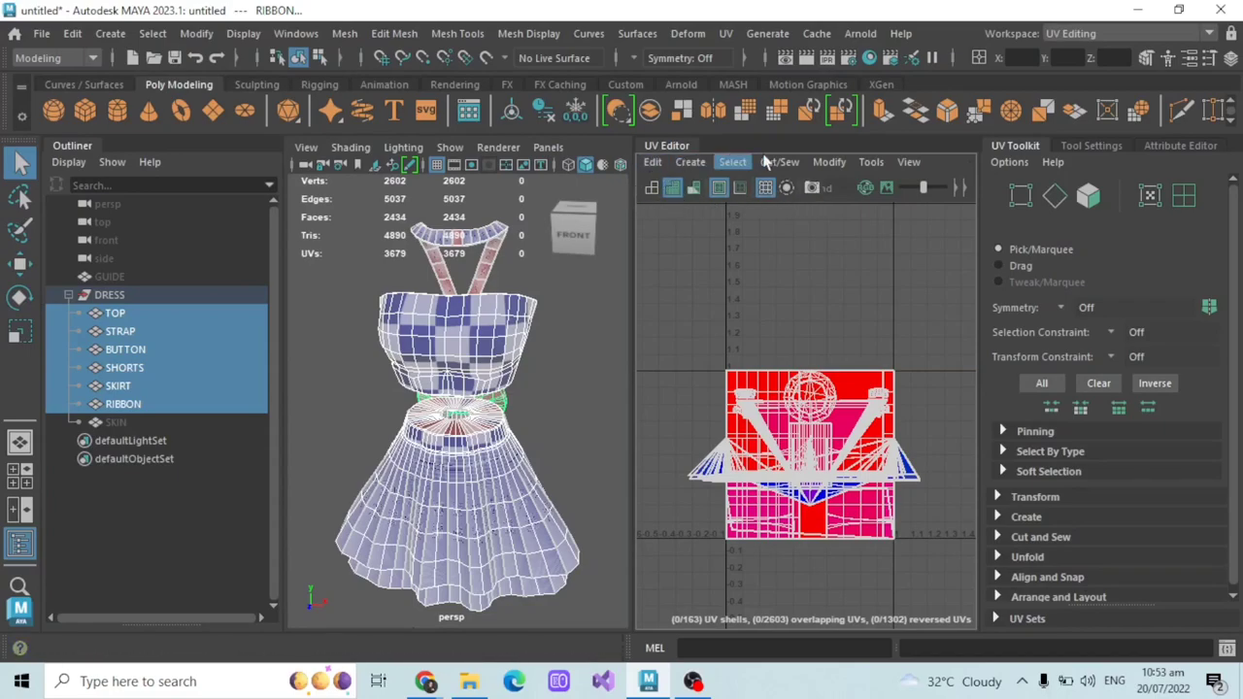
- Show the UV shells and the dress in the viewport in wireframe display
left_click(654, 192)
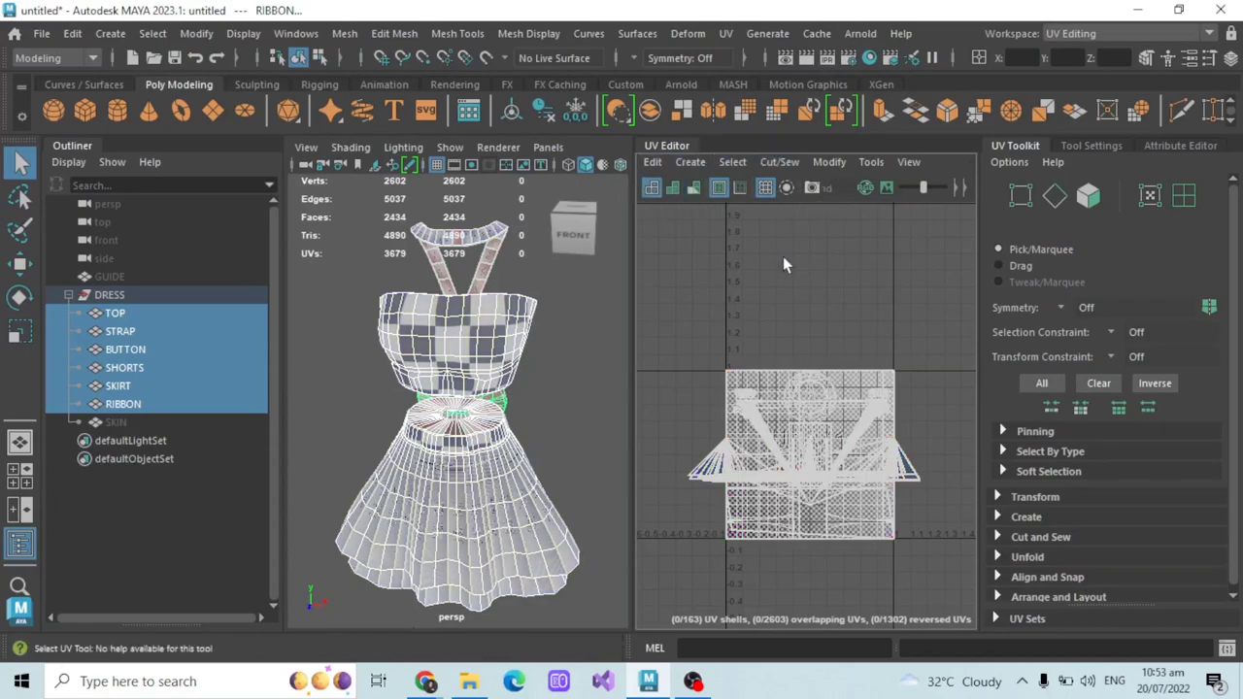
scroll(807, 256, "down", 3)
scroll(816, 290, "up", 4)
middle_click_drag(822, 300, 822, 257, "alt")
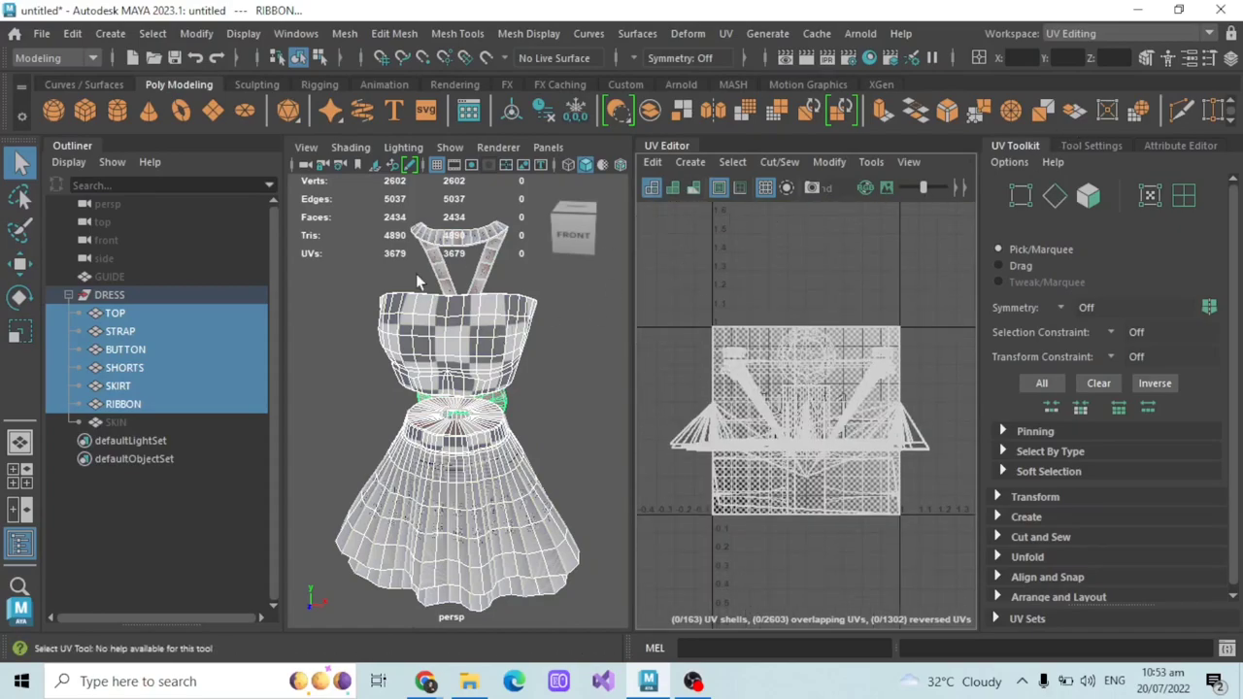
left_click(567, 165)
left_click_drag(500, 320, 529, 315, "alt")
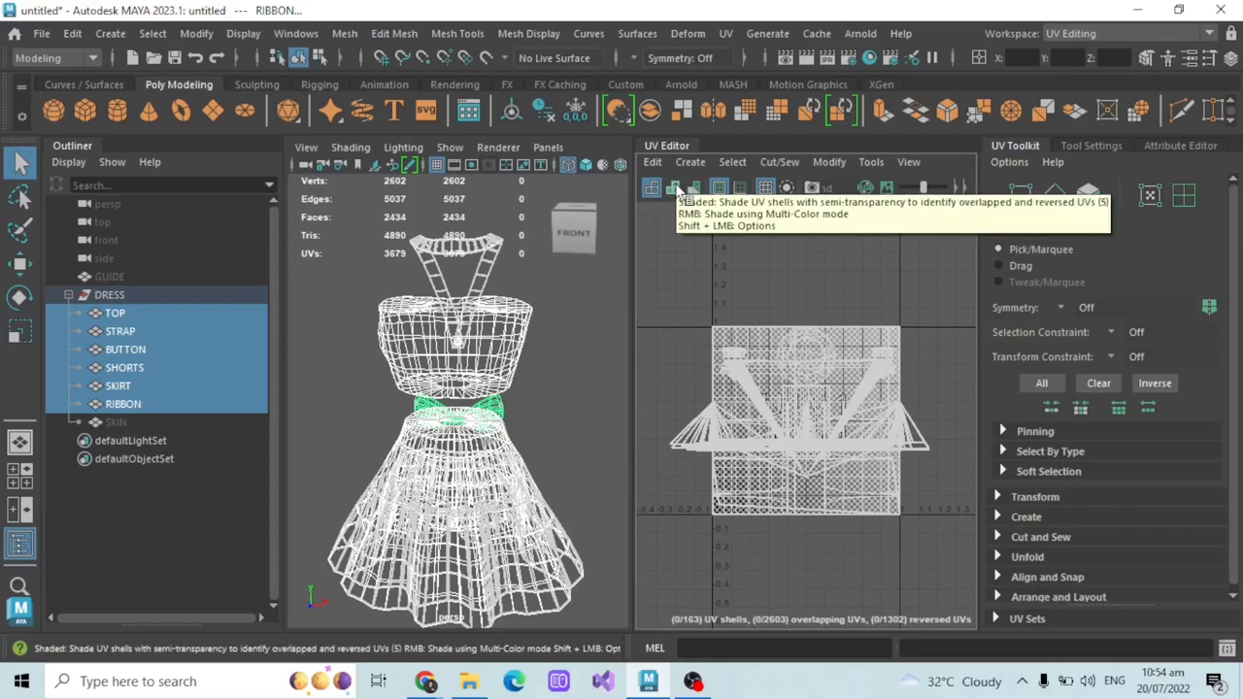
- Return the UV shells and the dress in the viewport to shaded display
left_click(672, 188)
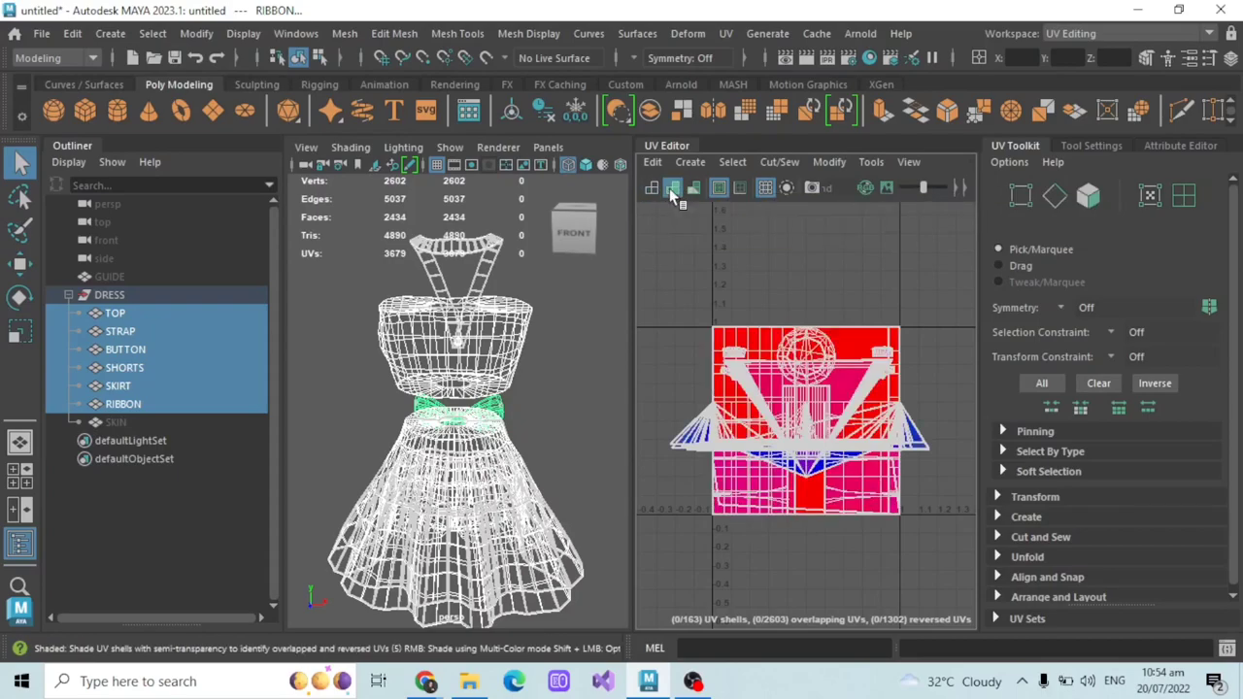
scroll(815, 265, "down", 1)
scroll(791, 325, "up", 2)
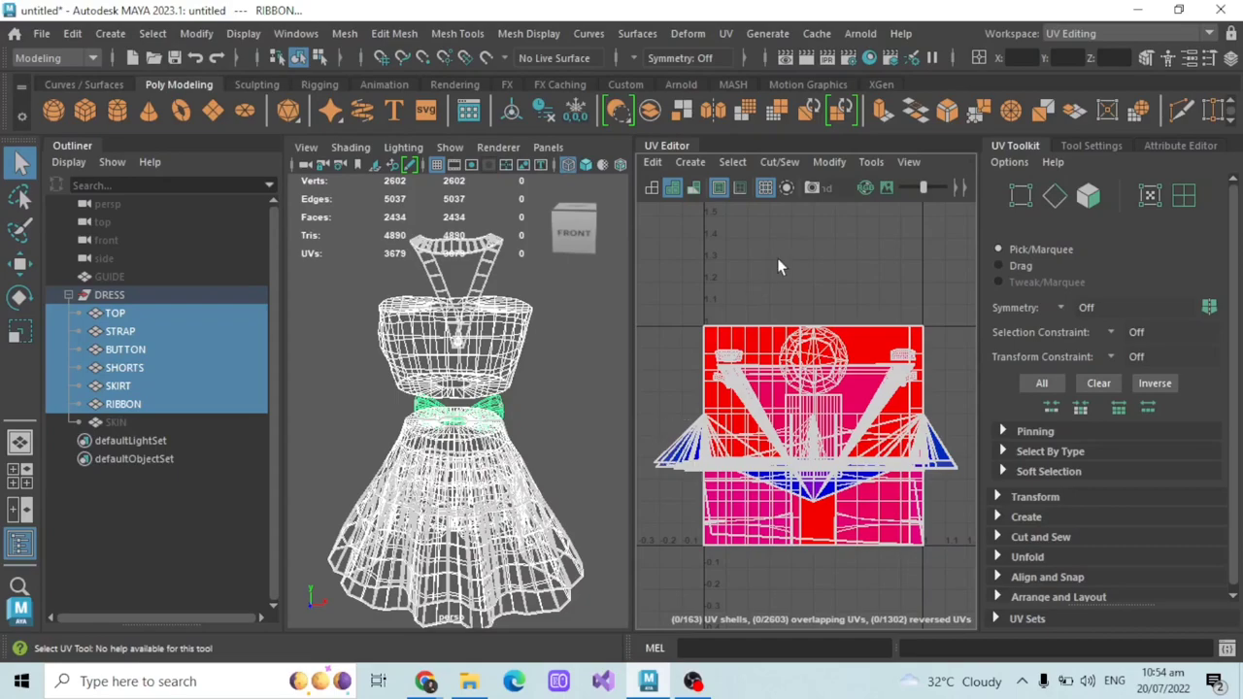
scroll(748, 274, "down", 2)
left_click_drag(689, 260, 926, 471)
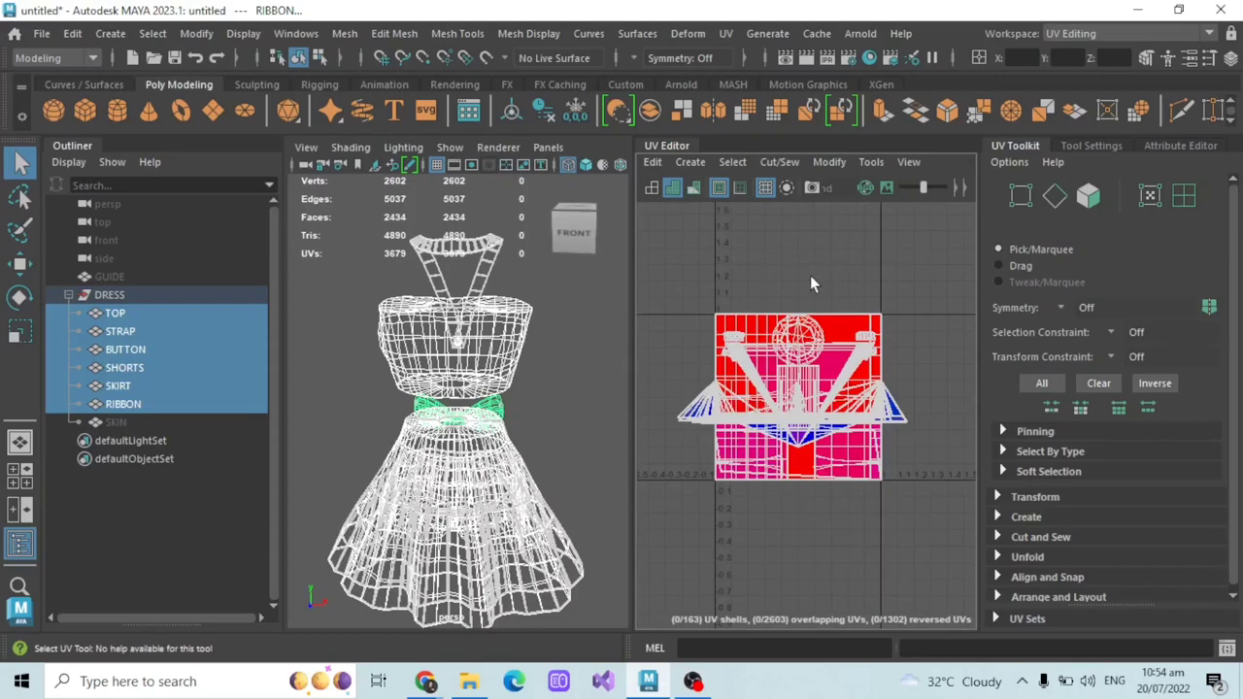
scroll(807, 273, "up", 2)
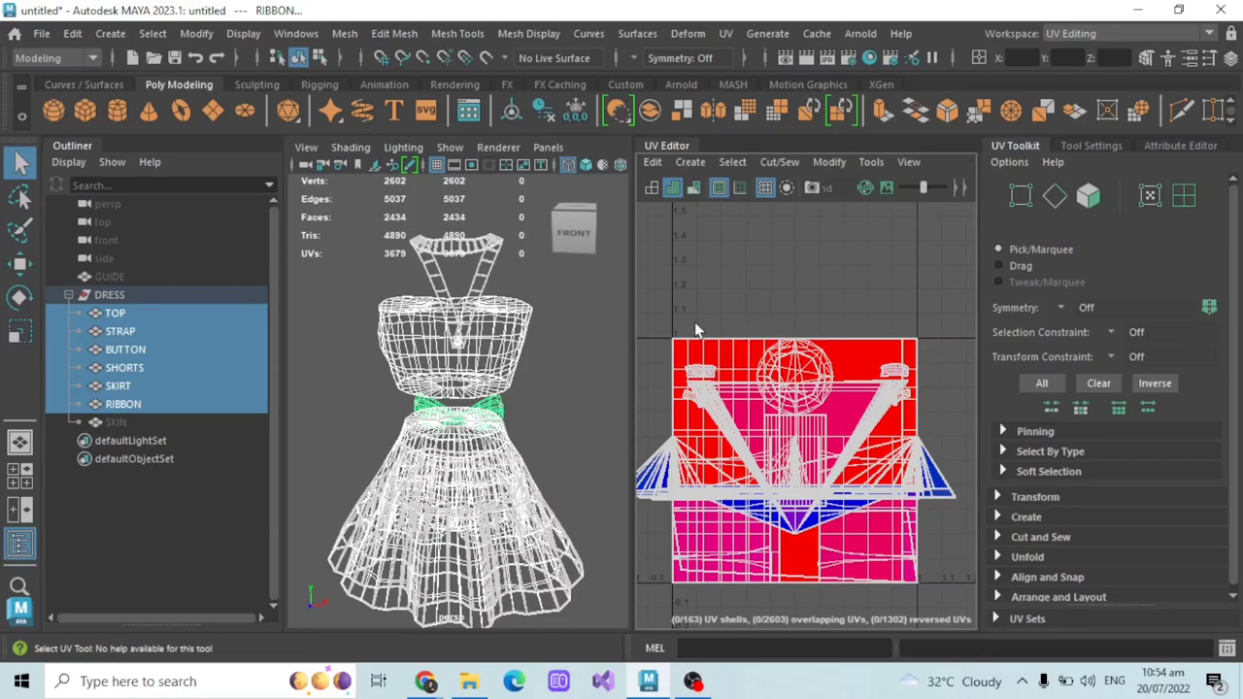
scroll(503, 358, "up", 2)
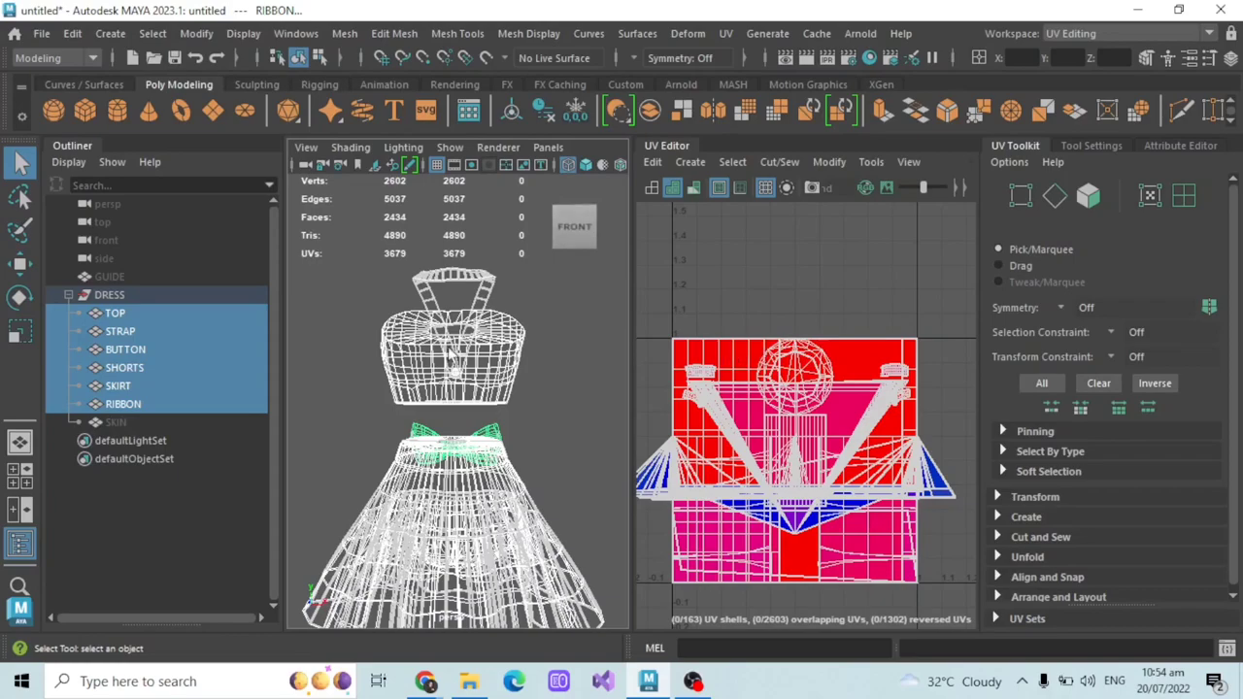
left_click(586, 165)
scroll(518, 388, "up", 5)
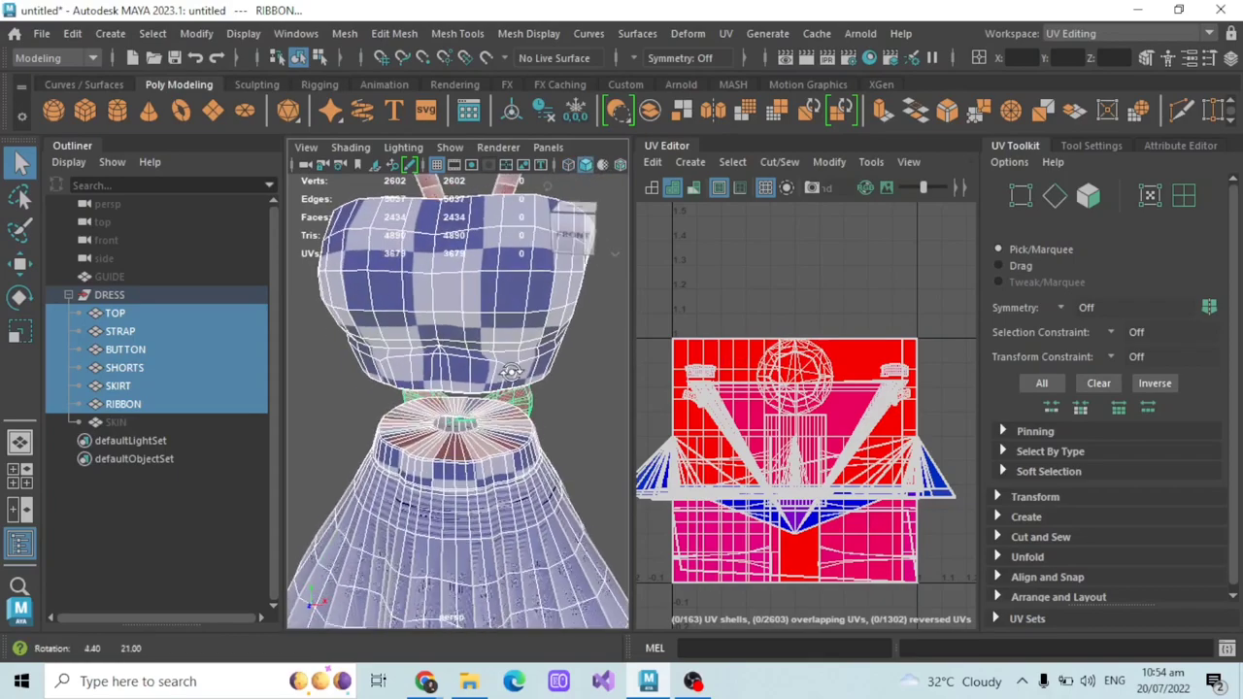
- Examine the red and pink areas of the UV layout and the matching faces on the top for reversed and overlapping shells
mouse_move(518, 398)
left_mouse_down("alt")
mouse_move(500, 497)
mouse_move(346, 535)
mouse_move(397, 492)
left_mouse_up("alt")
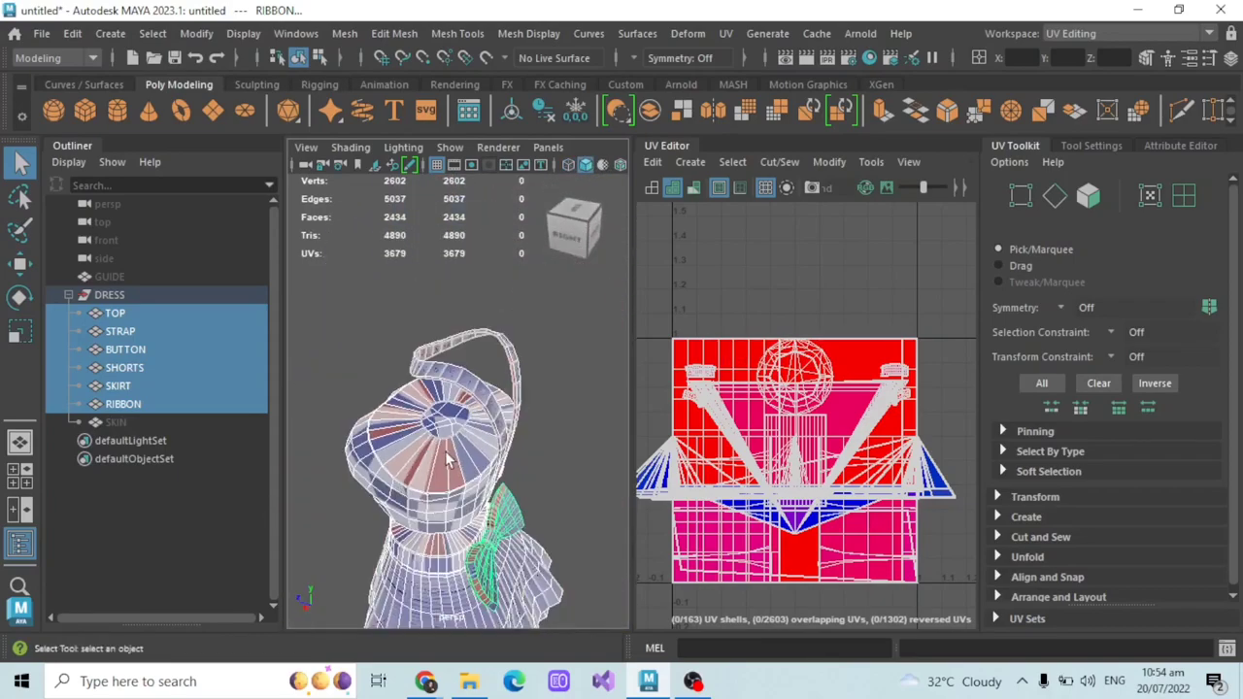
left_click_drag(454, 464, 465, 412, "alt")
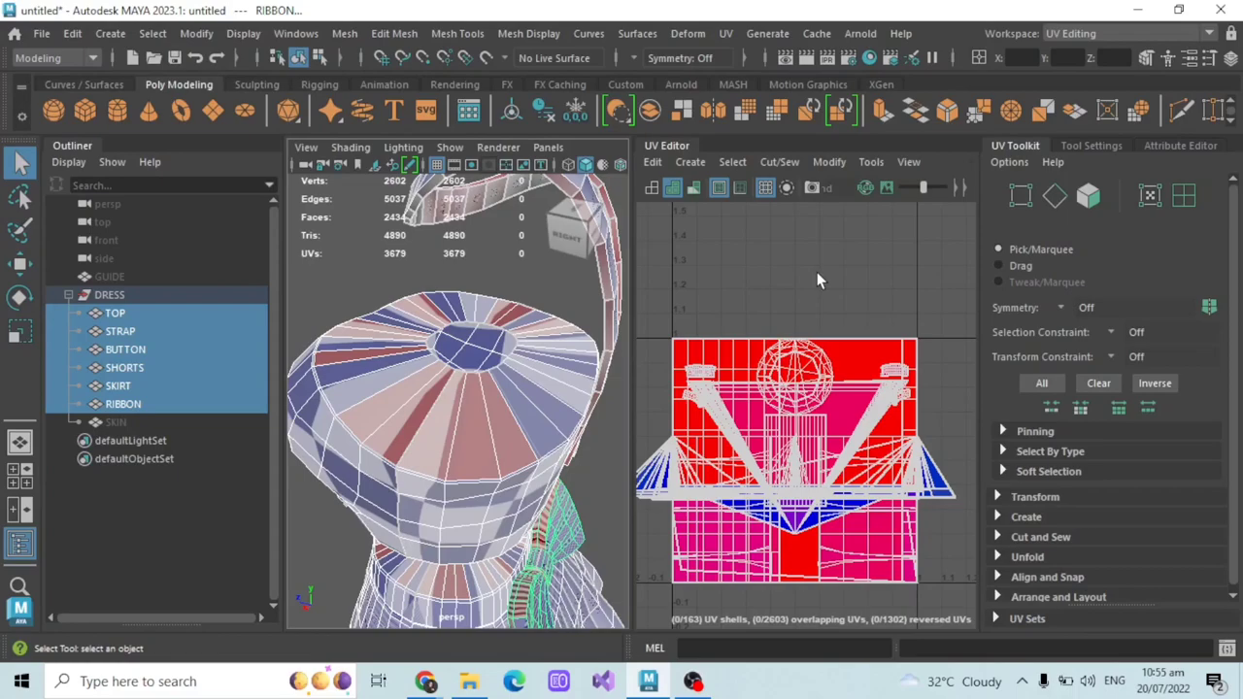
left_click(723, 330)
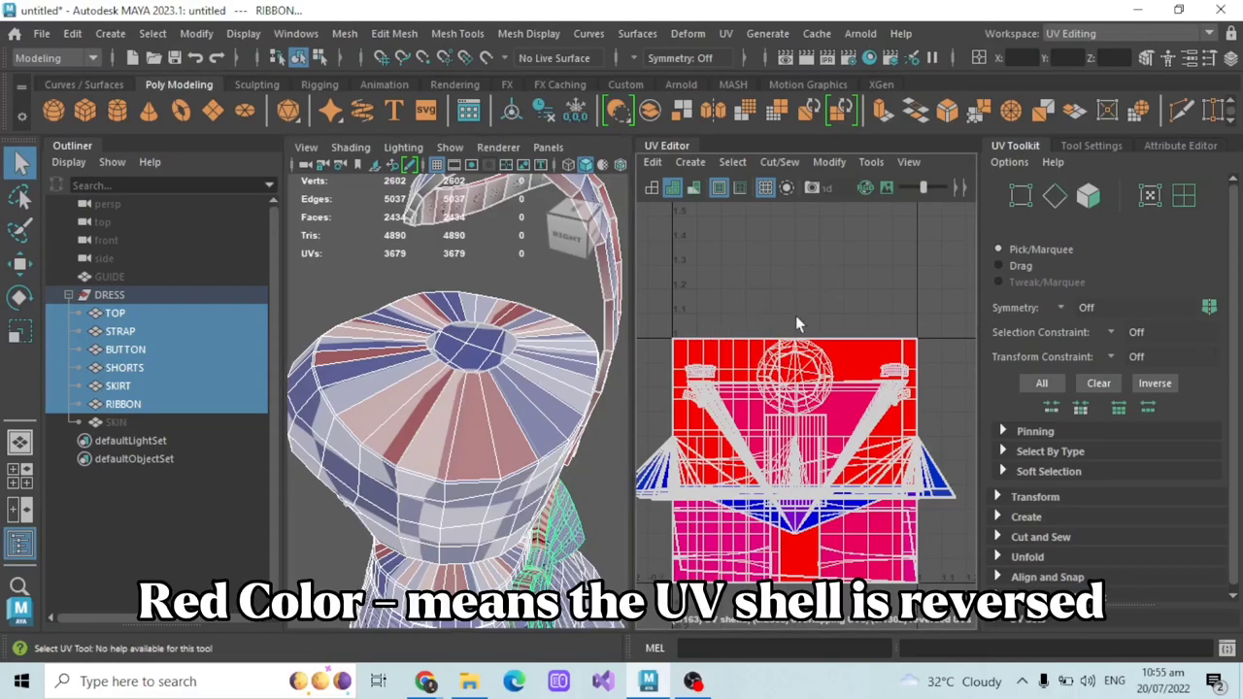
left_click_drag(705, 319, 762, 351)
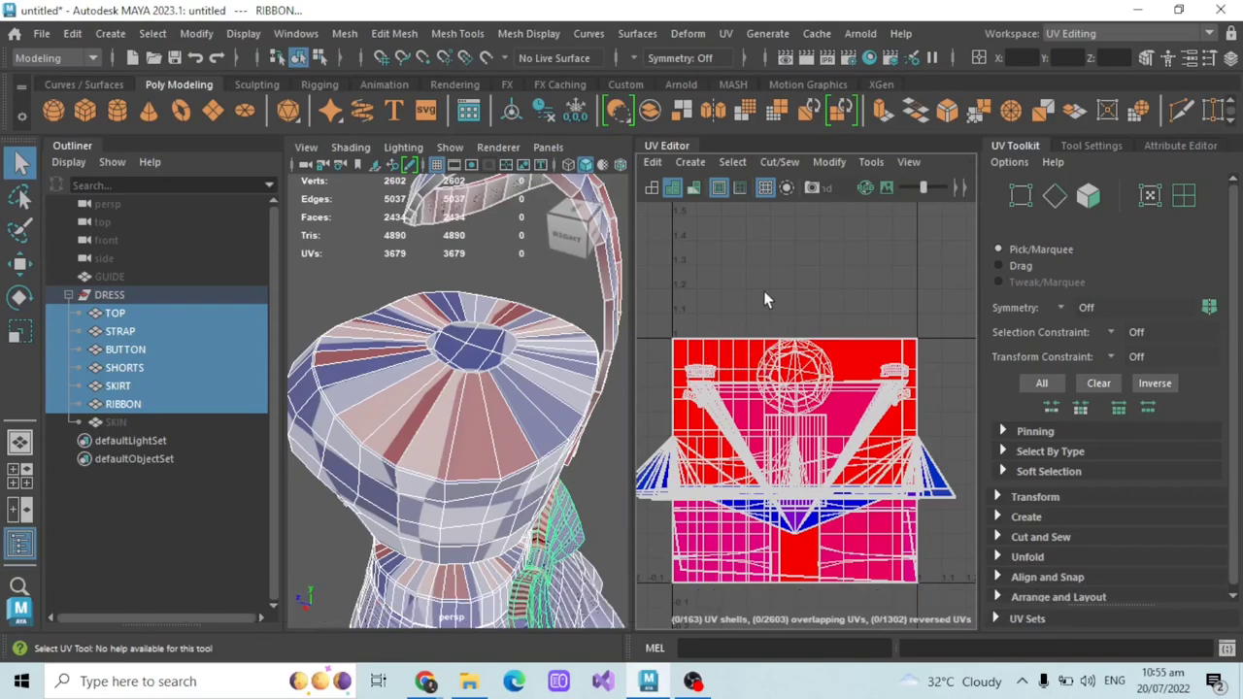
scroll(759, 262, "down", 2)
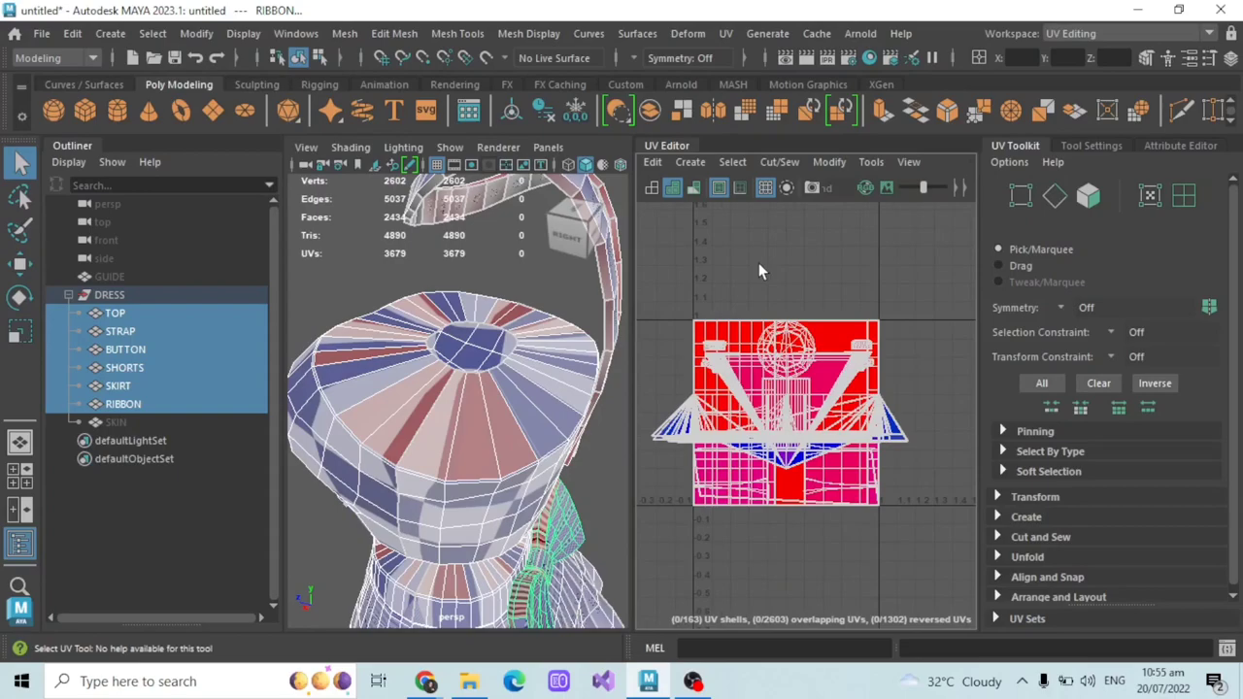
left_click_drag(688, 289, 897, 338)
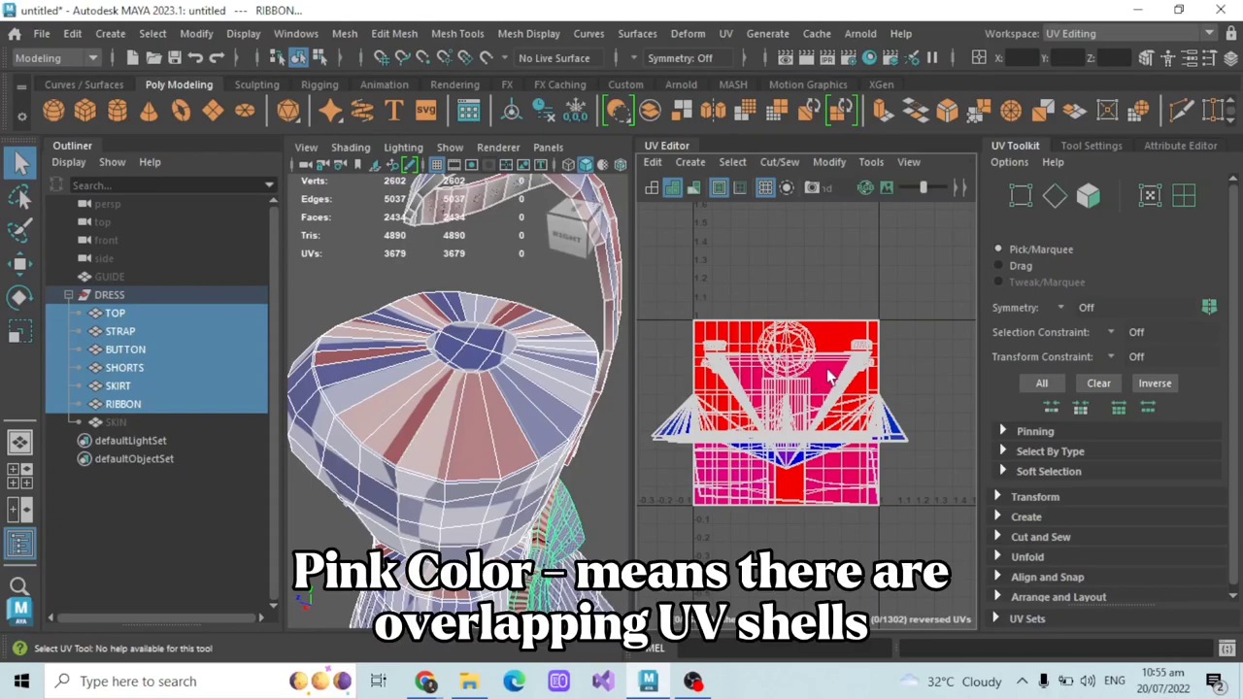
scroll(829, 377, "up", 2)
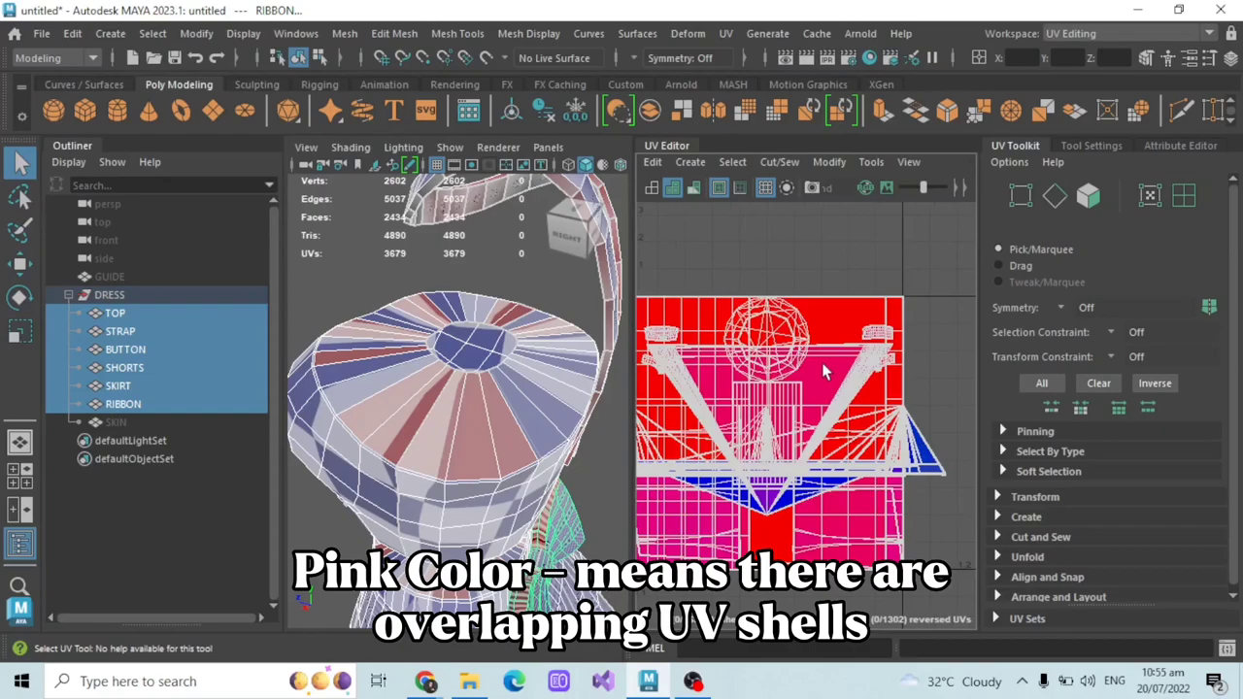
mouse_move(435, 419)
left_mouse_down("alt")
mouse_move(478, 445)
mouse_move(488, 428)
mouse_move(405, 430)
mouse_move(420, 424)
left_mouse_up("alt")
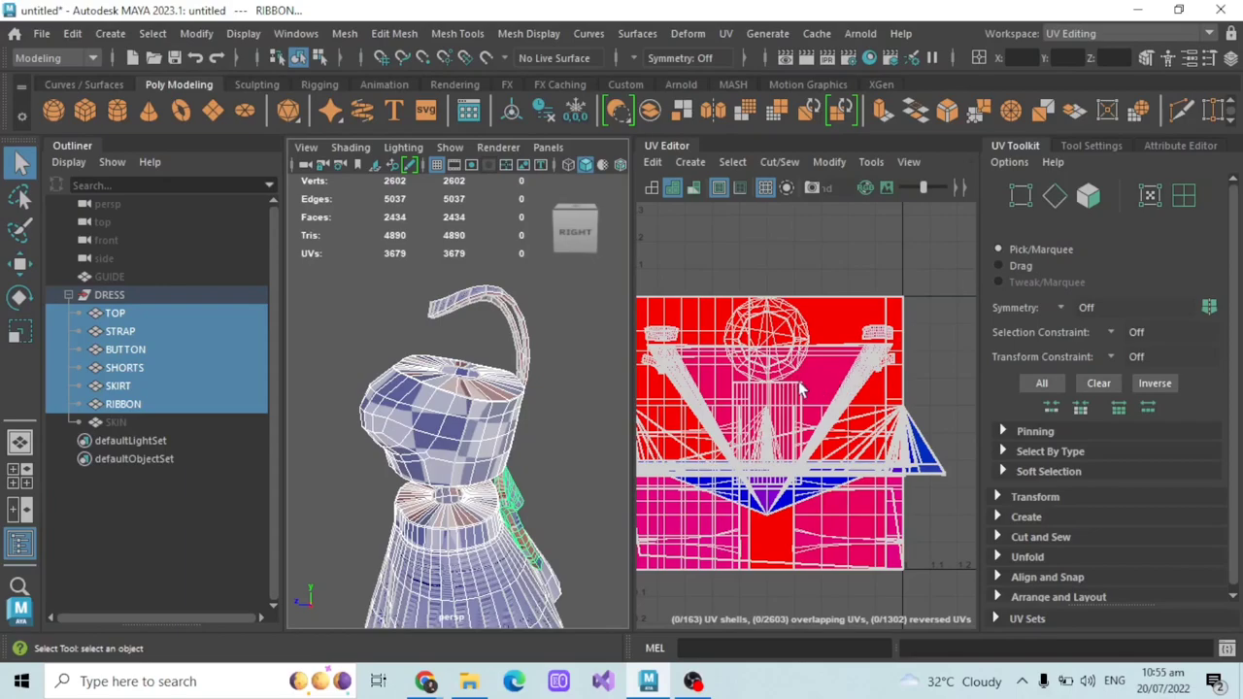
scroll(777, 383, "down", 2)
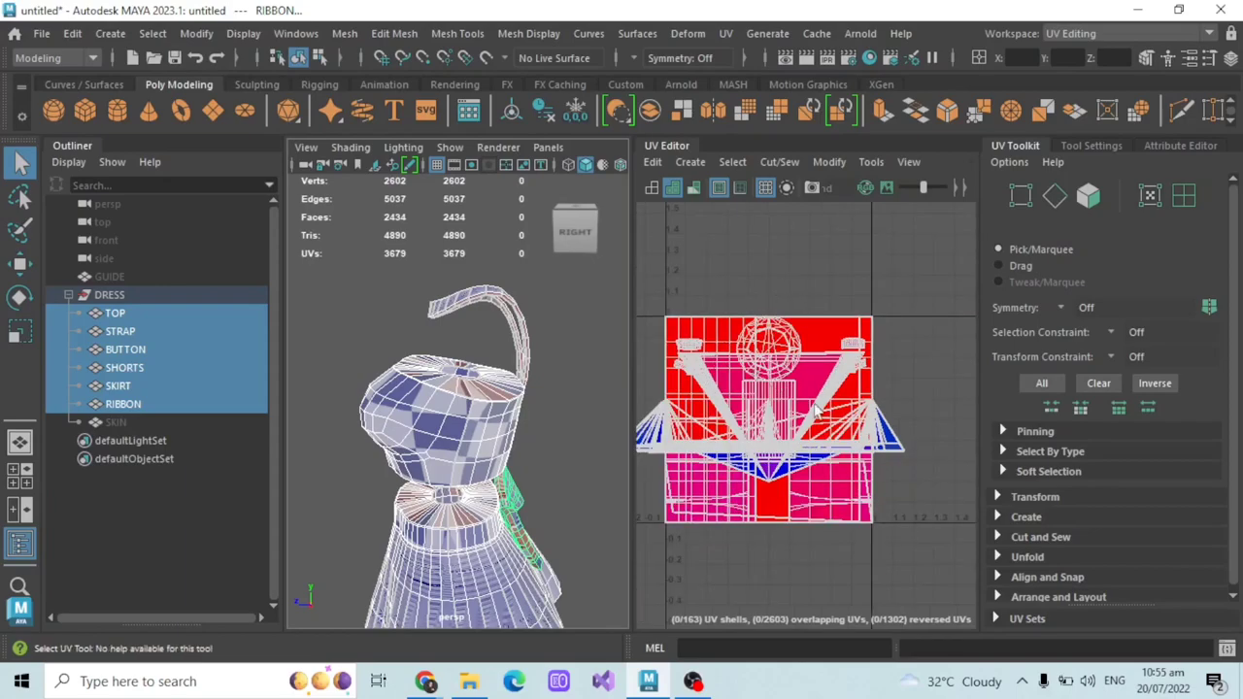
middle_click_drag(819, 412, 864, 364, "alt")
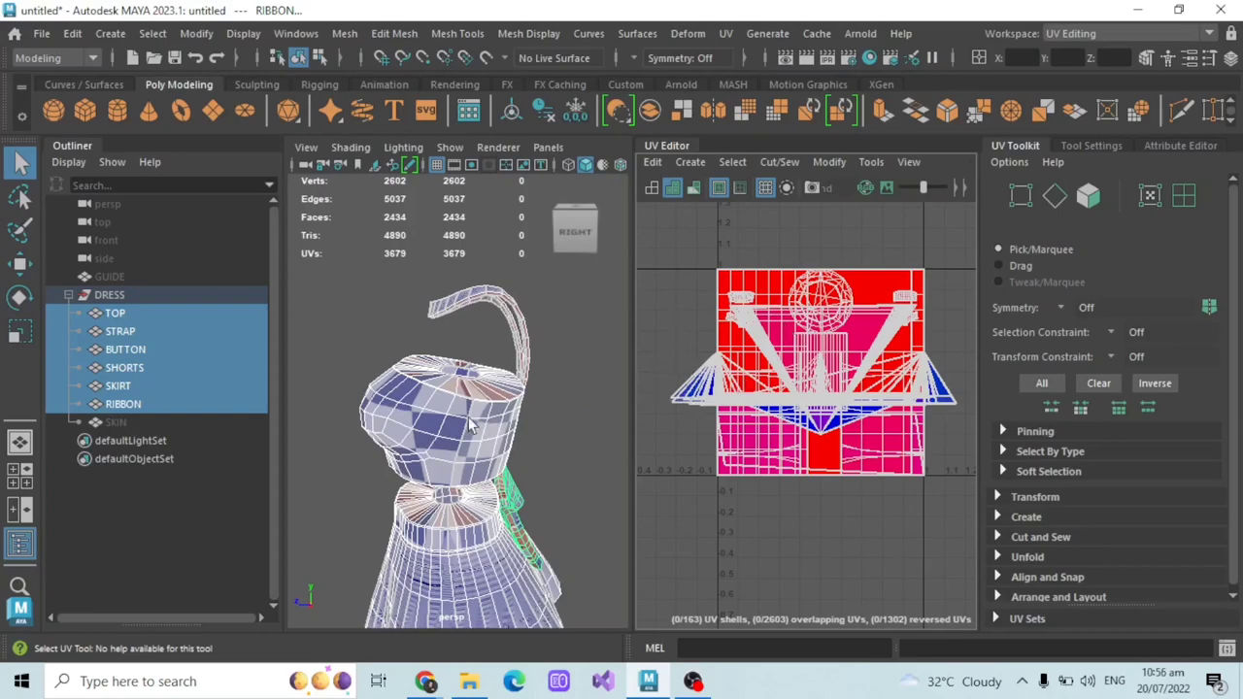
- Inspect the dress from the front and compare its checkered faces with the blue shells in the UV layout
left_click_drag(530, 335, 587, 376, "alt")
left_click_drag(452, 374, 474, 375, "alt")
scroll(475, 338, "up", 5)
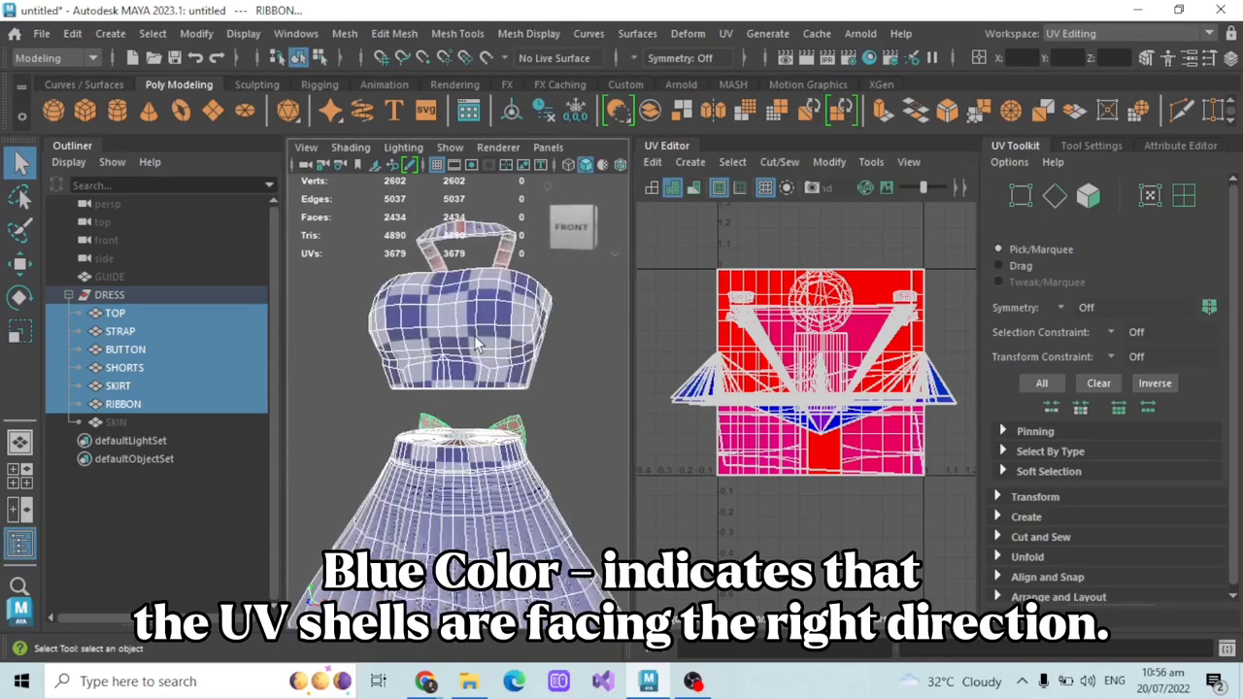
left_click_drag(476, 344, 528, 430, "alt")
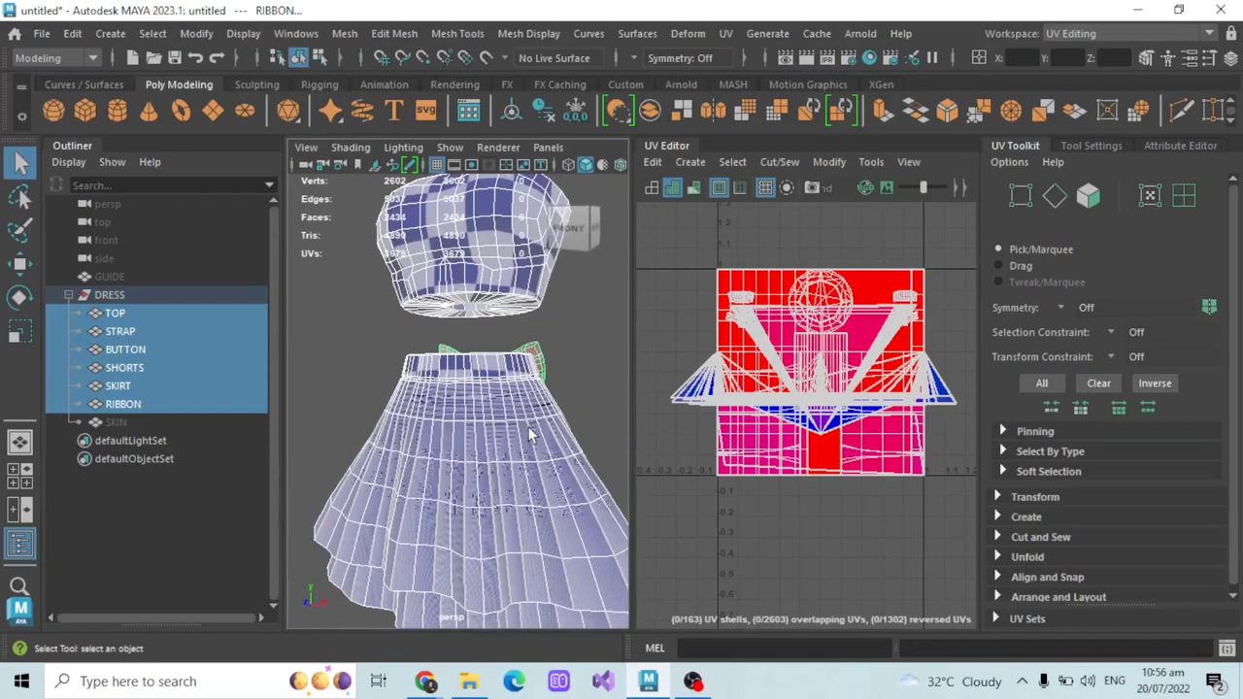
scroll(781, 312, "up", 2)
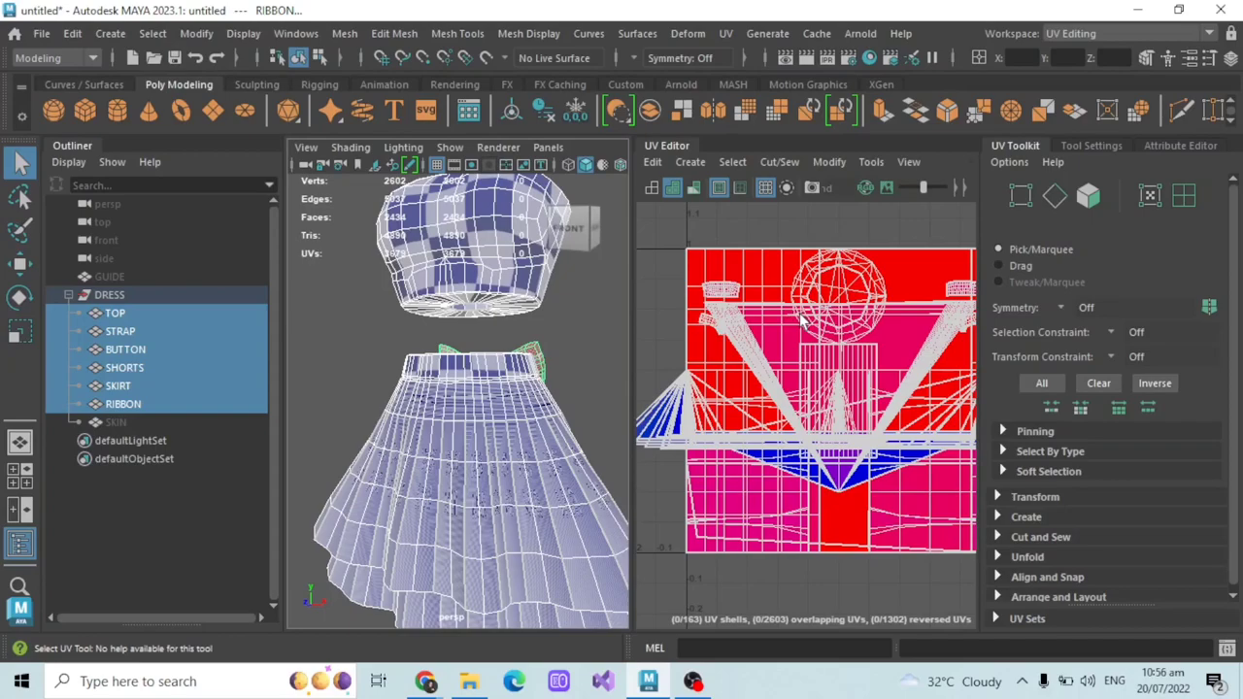
scroll(802, 321, "down", 1)
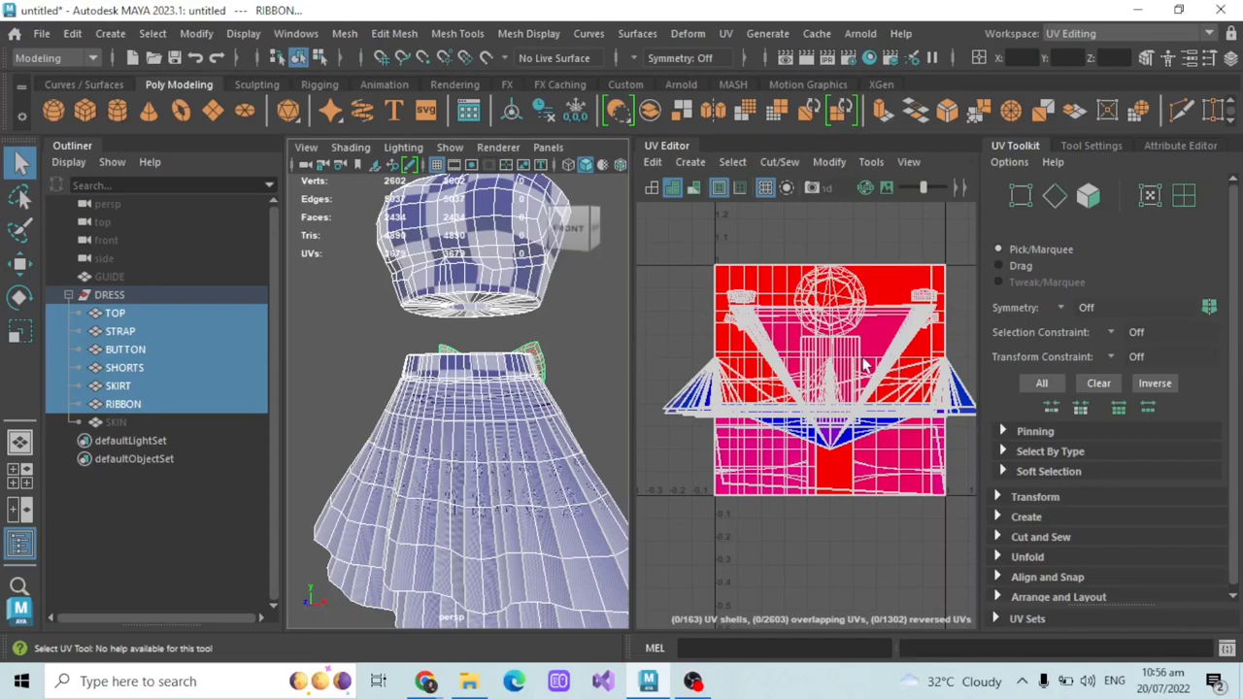
scroll(828, 386, "down", 1)
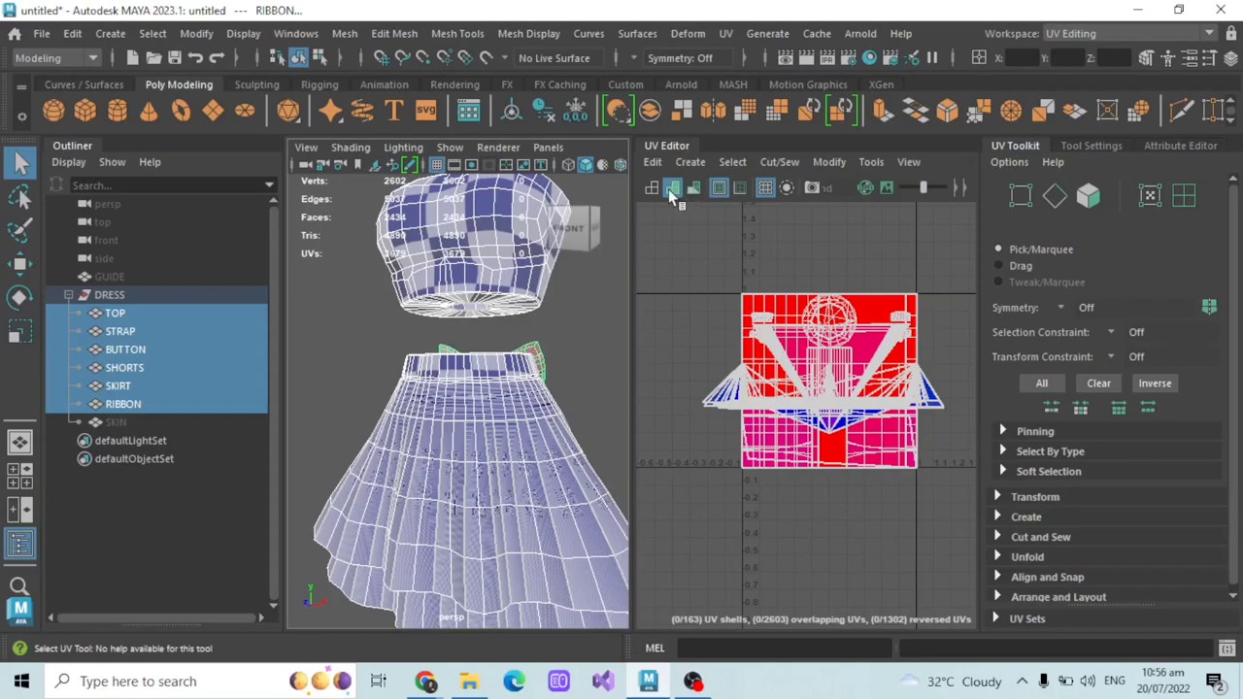
scroll(727, 229, "up", 1)
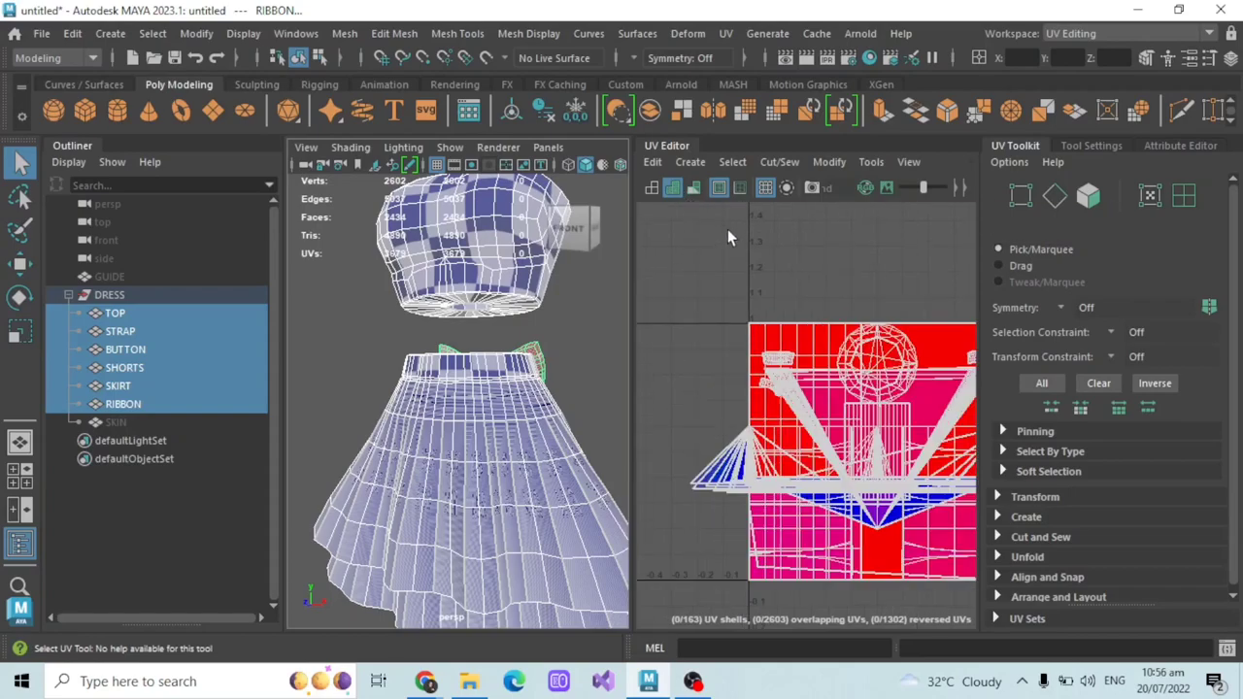
scroll(807, 255, "down", 2)
middle_click_drag(807, 255, 774, 271, "alt")
scroll(774, 271, "up", 3)
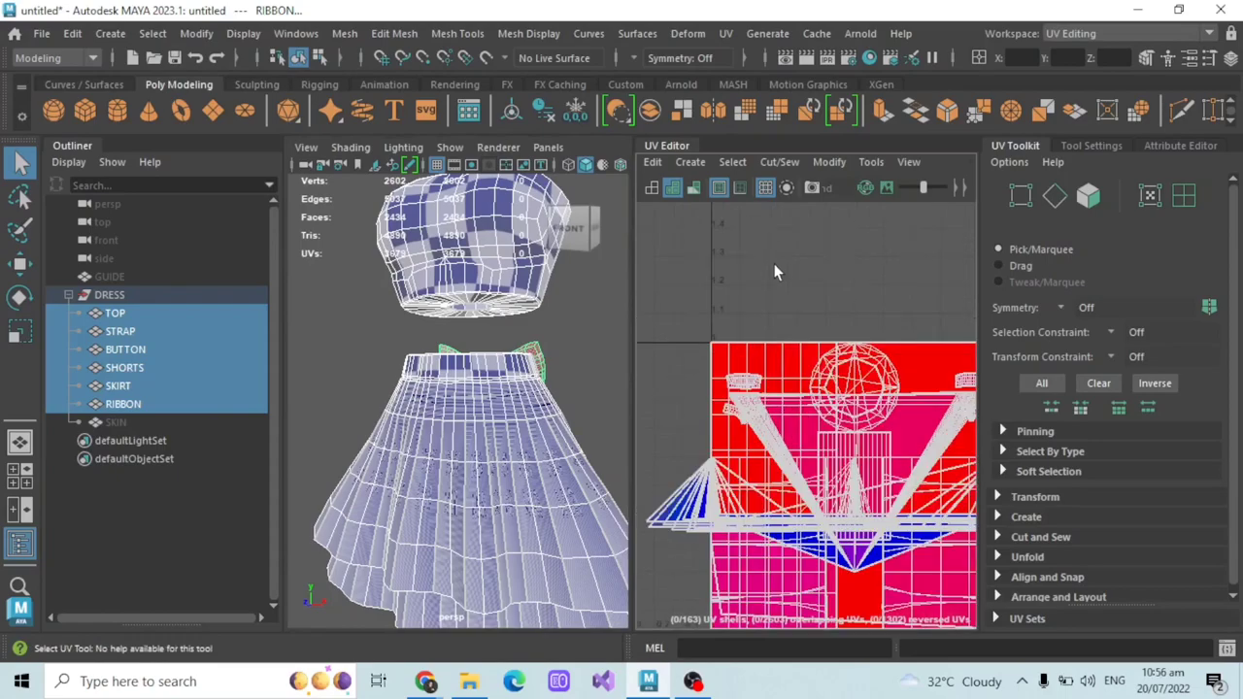
- Turn on the UV distortion display and check the stretching on the skirt, the top and their UV shells
left_click(693, 187)
scroll(781, 271, "down", 1)
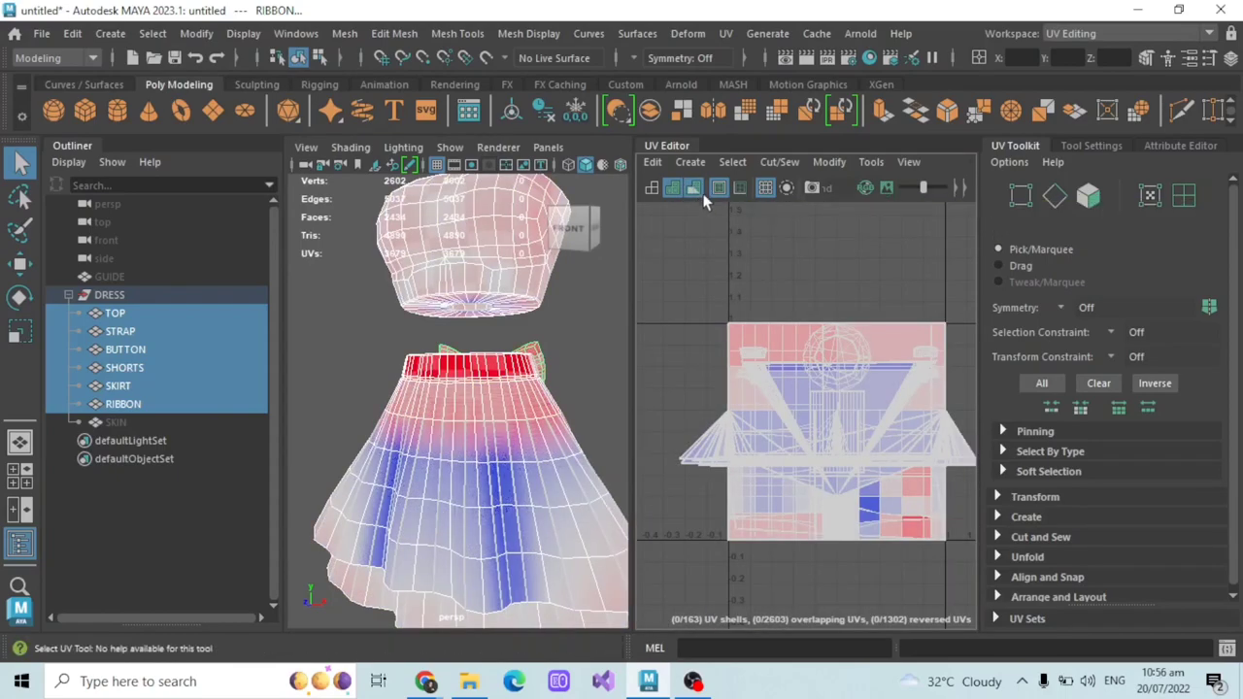
left_click_drag(554, 297, 622, 298, "alt")
middle_click_drag(560, 325, 560, 274, "alt")
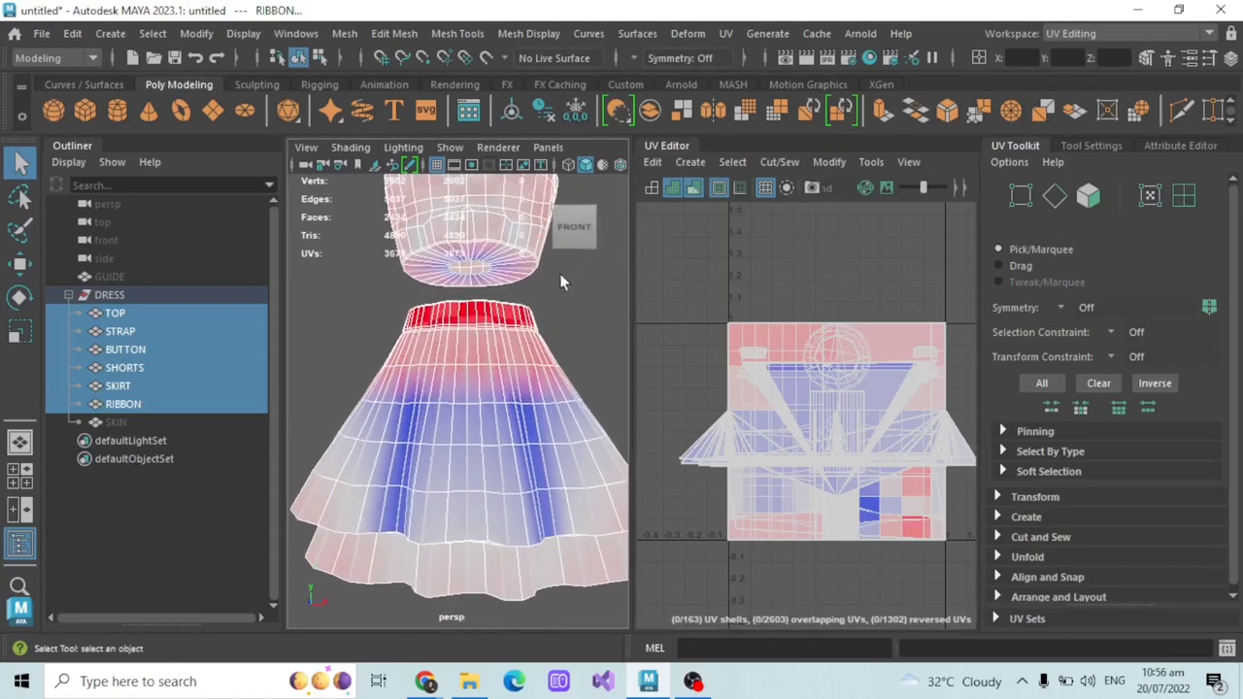
left_click_drag(560, 282, 478, 325, "alt")
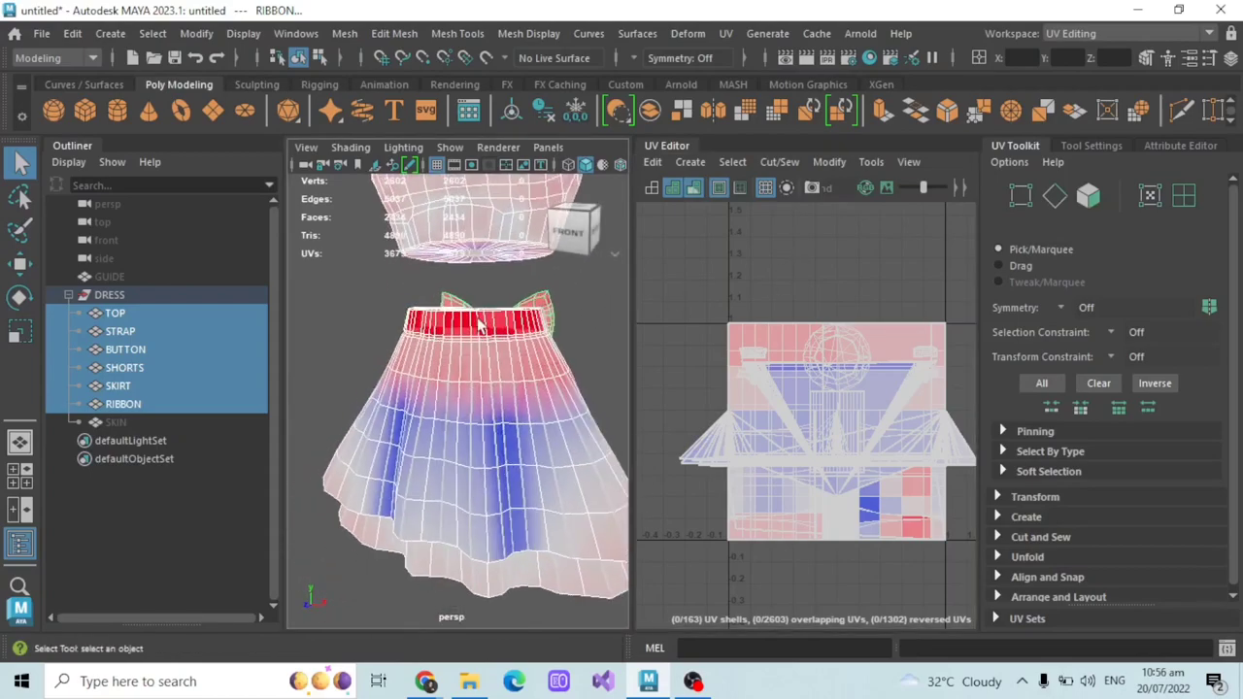
scroll(493, 444, "down", 5)
scroll(526, 397, "up", 5)
left_click_drag(493, 444, 507, 365, "alt")
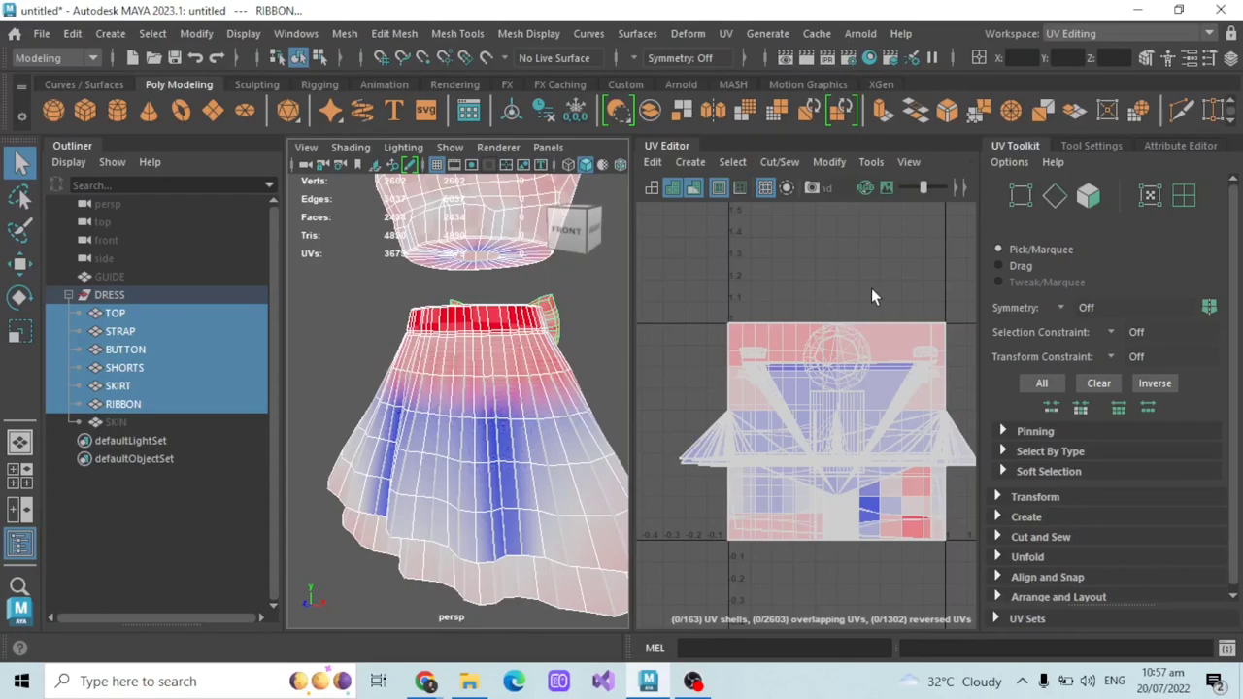
scroll(816, 274, "down", 3)
scroll(816, 275, "up", 2)
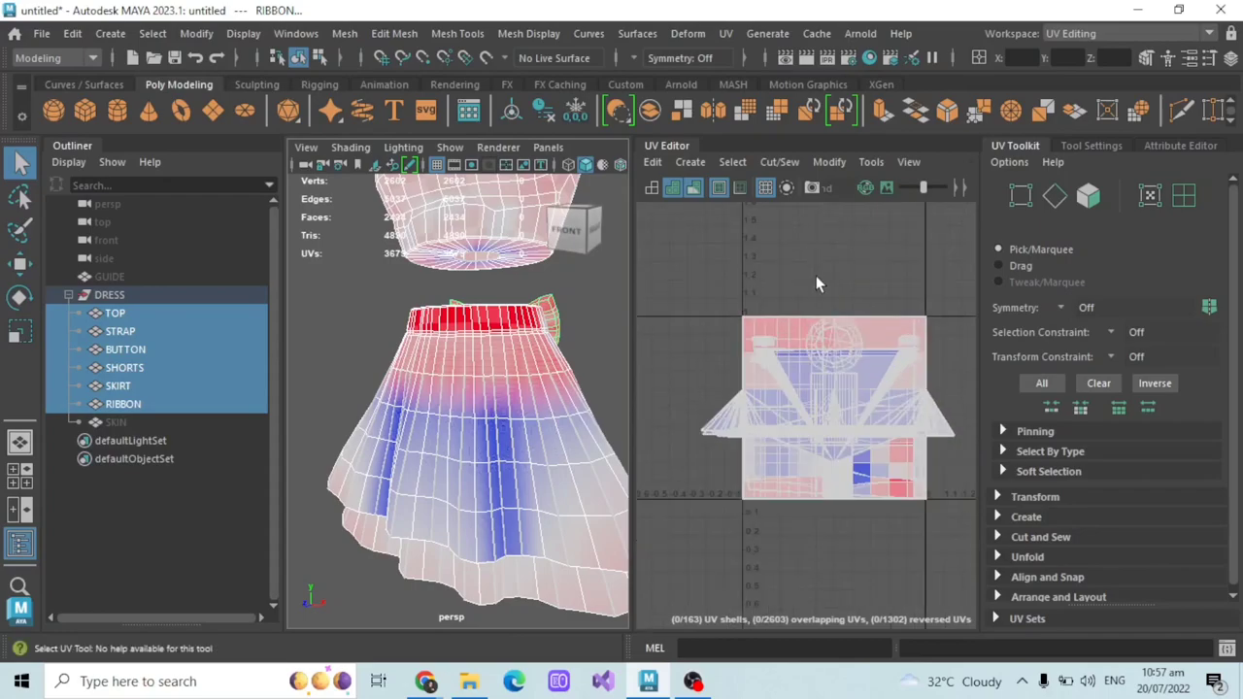
- Toggle the texture border display and inspect the emphasized edges of the UV shells
left_click(720, 188)
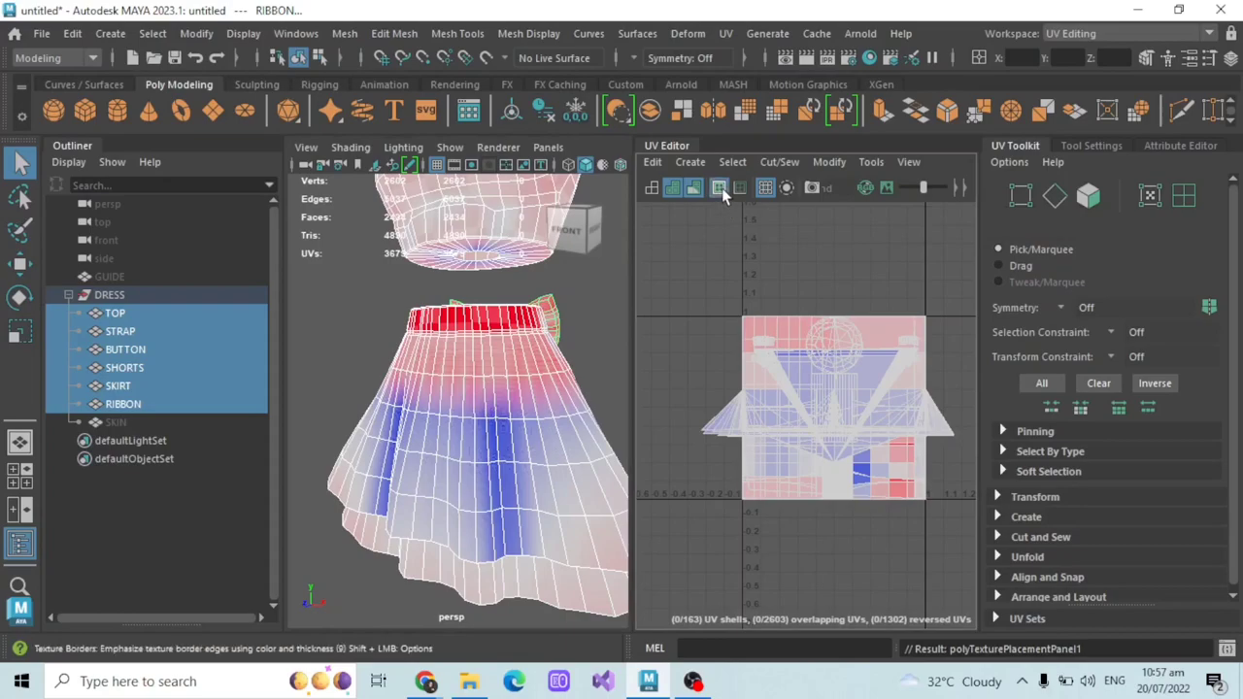
scroll(819, 268, "up", 2)
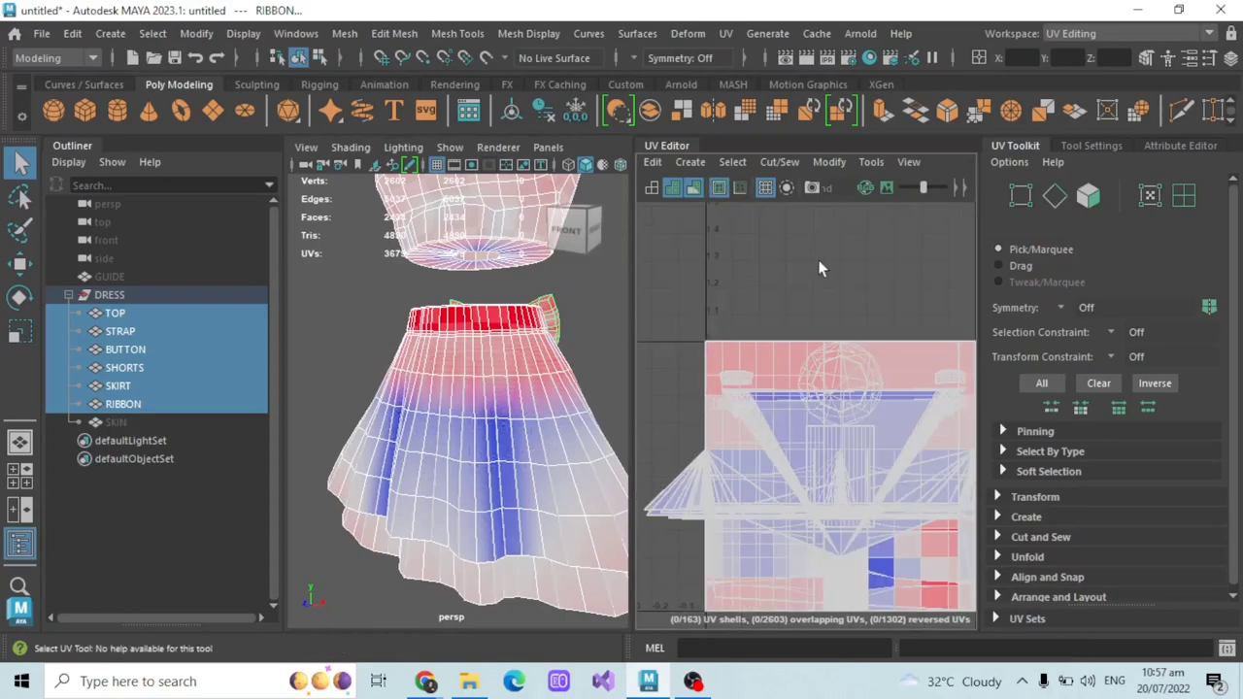
scroll(819, 268, "down", 2)
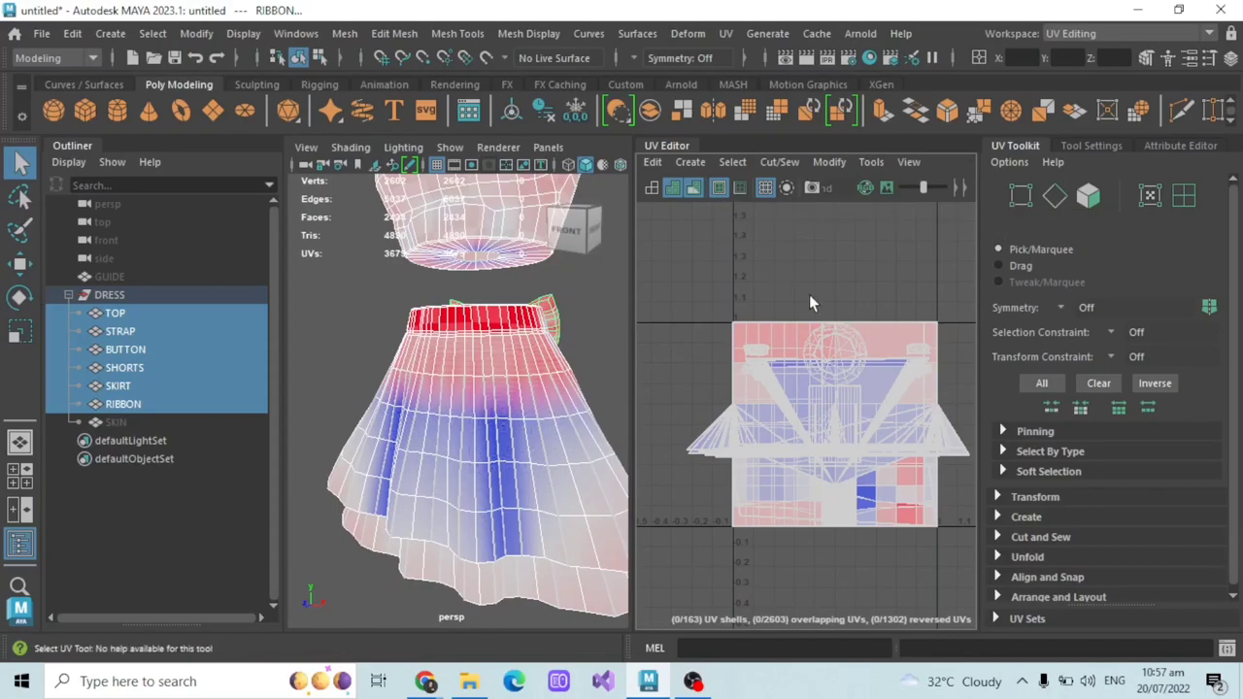
- Switch to Chrome, search for "seam" in a new tab and read its dictionary definition
left_click(424, 681)
left_click(325, 598)
key("ctrl+t")
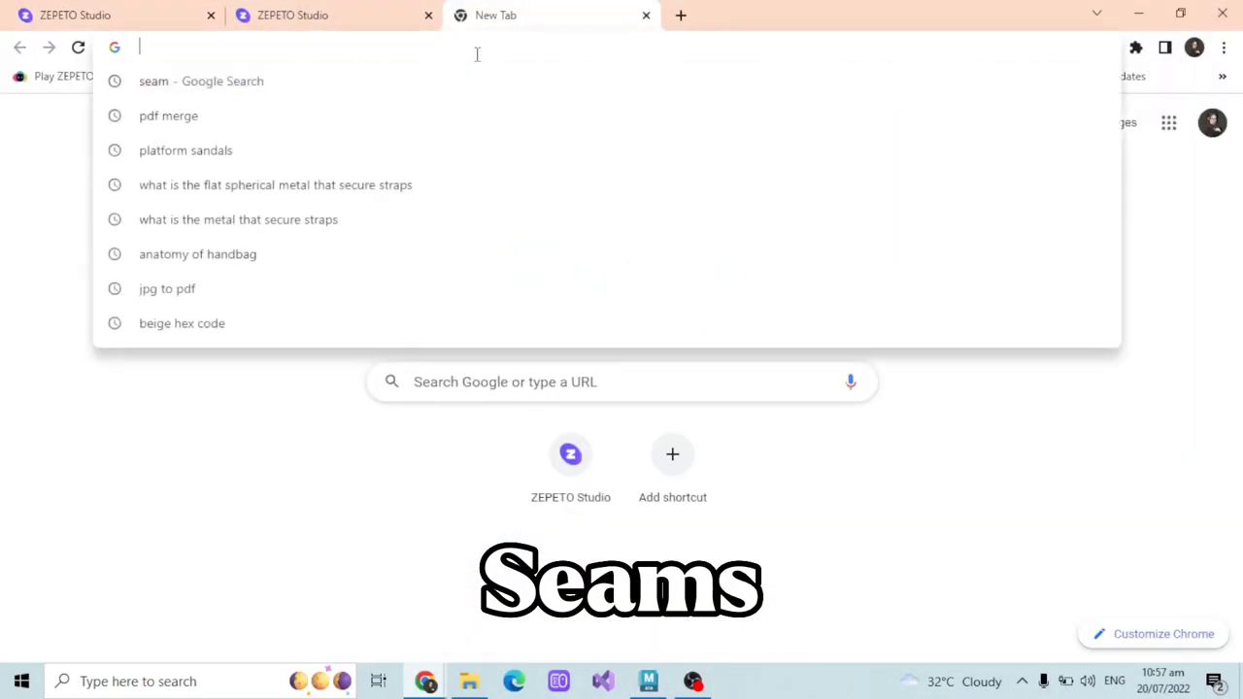
type("seam")
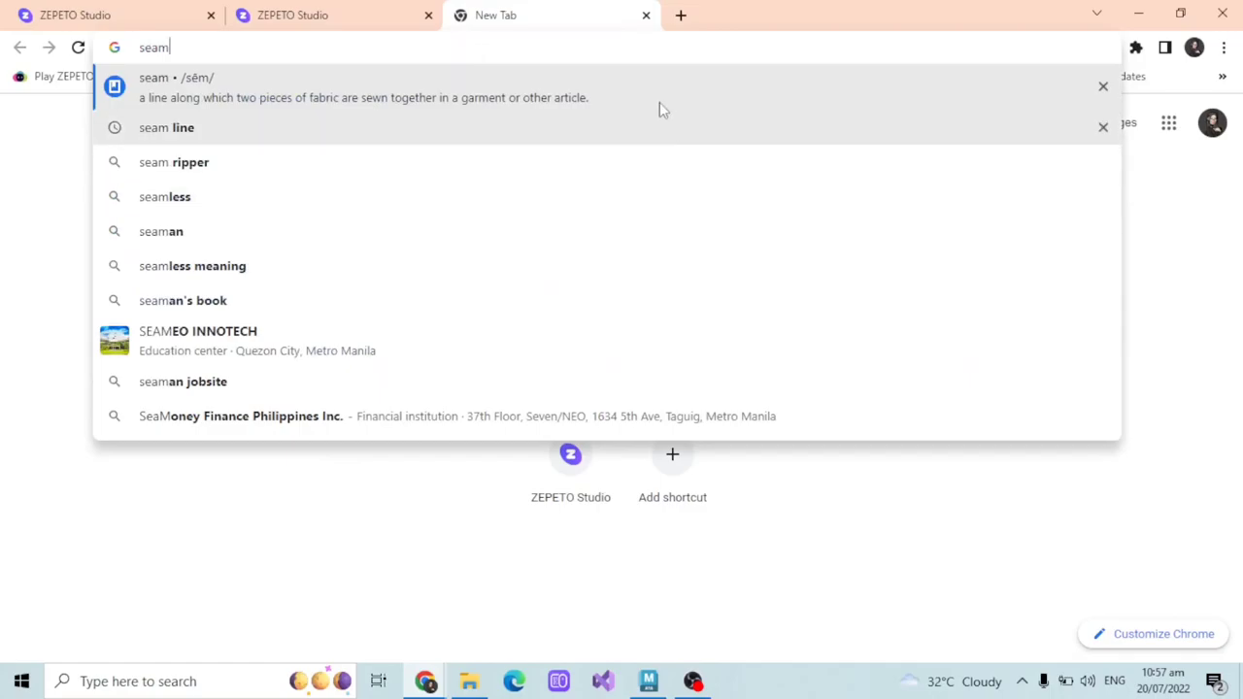
left_click(646, 87)
scroll(369, 349, "down", 1)
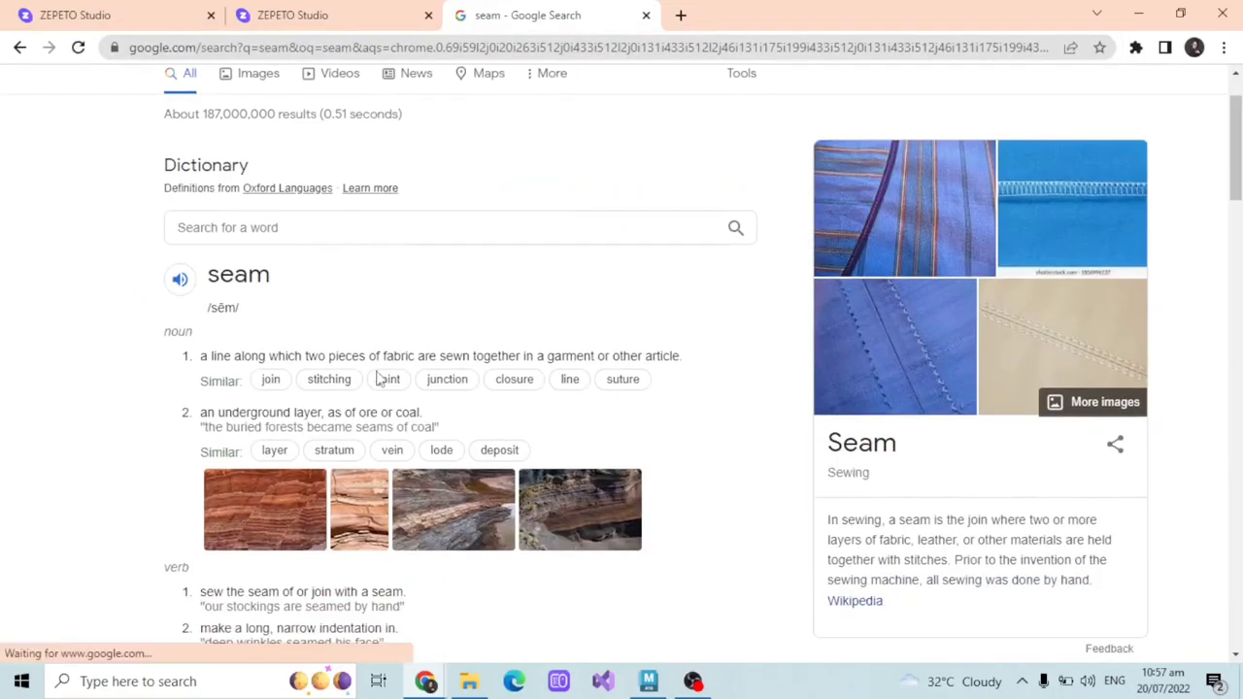
left_click_drag(239, 357, 299, 357)
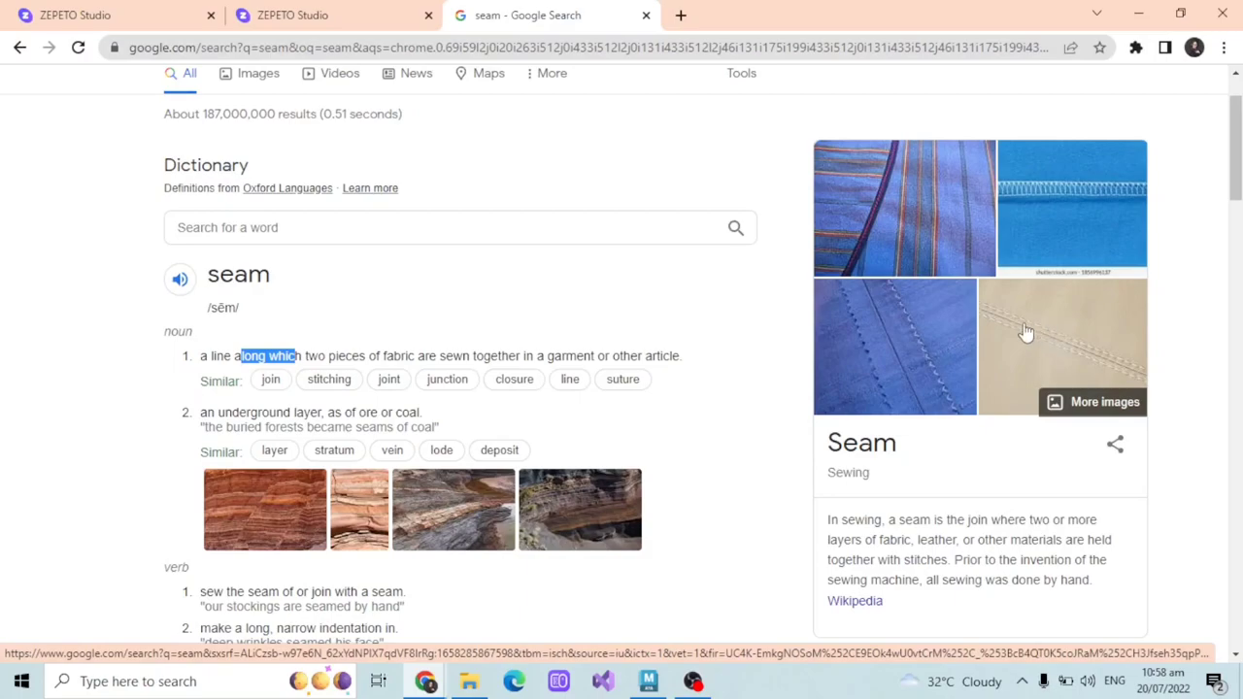
- Return to Maya and turn on the shell border display for the garment UVs
left_click(643, 690)
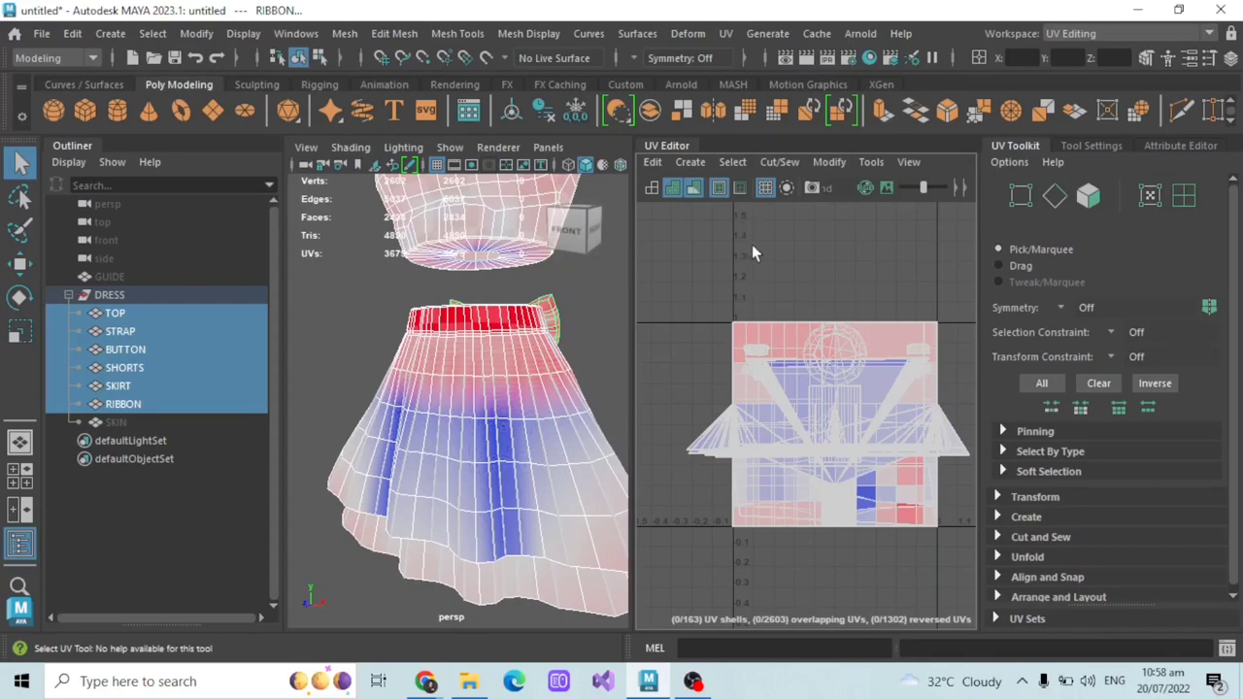
left_click(738, 186)
scroll(820, 252, "down", 3)
scroll(822, 264, "up", 2)
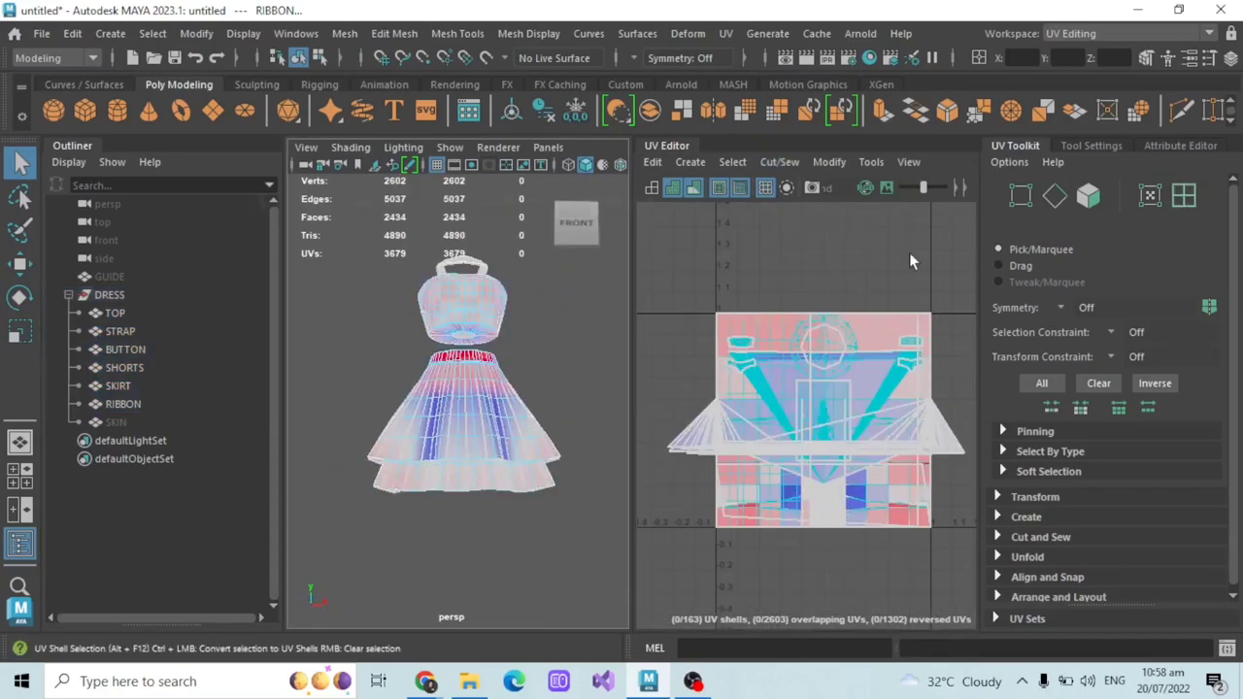
- Activate UV shell selection and select all the garment UV shells in the UV Editor
scroll(785, 268, "down", 3)
left_click_drag(698, 263, 899, 404)
scroll(899, 404, "up", 2)
middle_click_drag(826, 400, 890, 455, "alt")
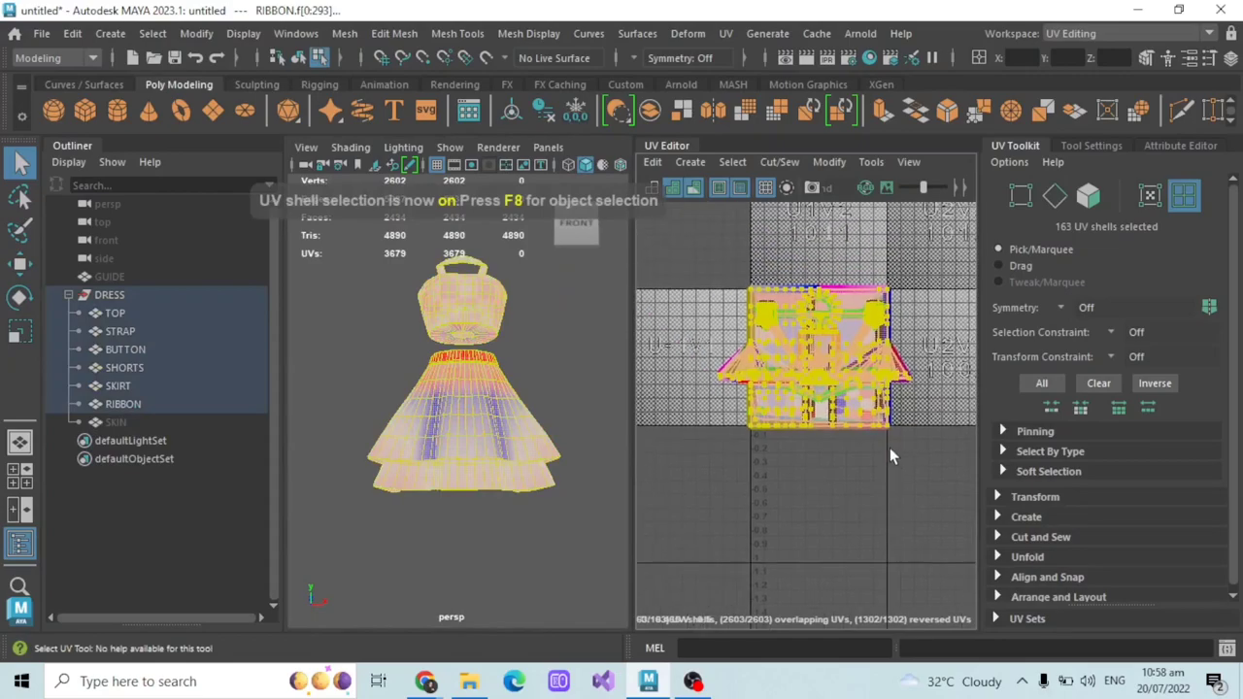
scroll(890, 448, "up", 2)
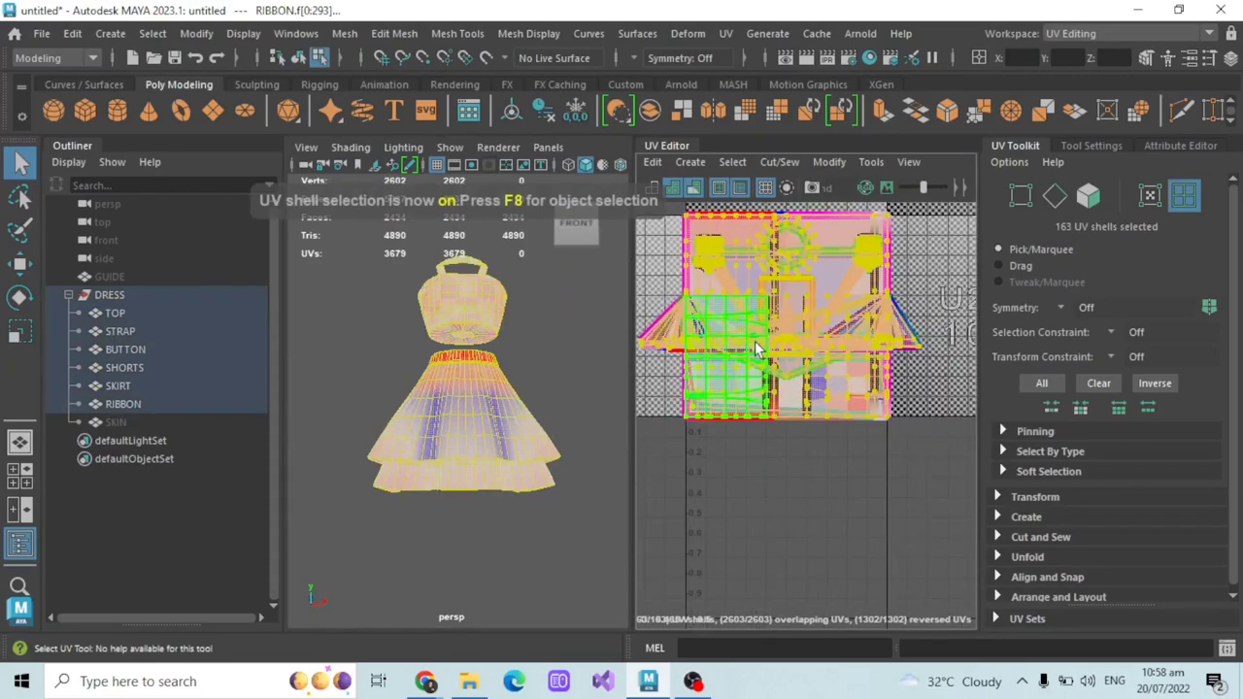
- Turn off the shell border display in the UV Editor
left_click(742, 191)
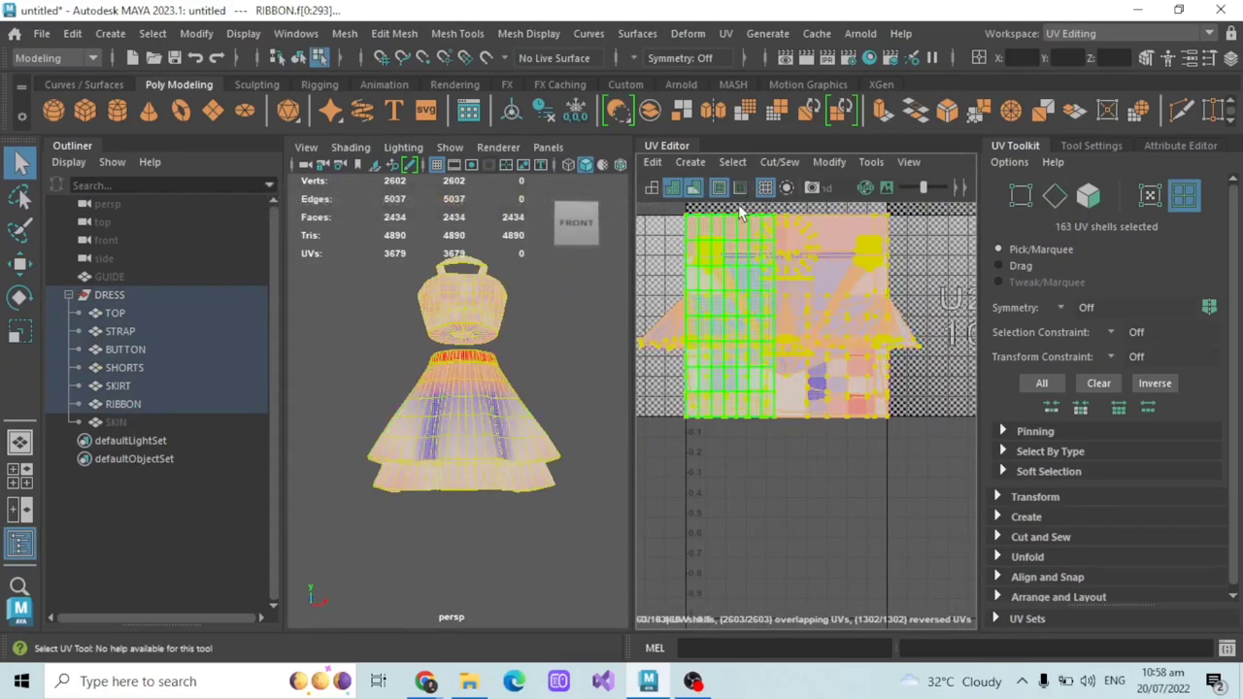
scroll(782, 263, "down", 3)
scroll(783, 267, "up", 2)
middle_click_drag(797, 303, 817, 345, "alt")
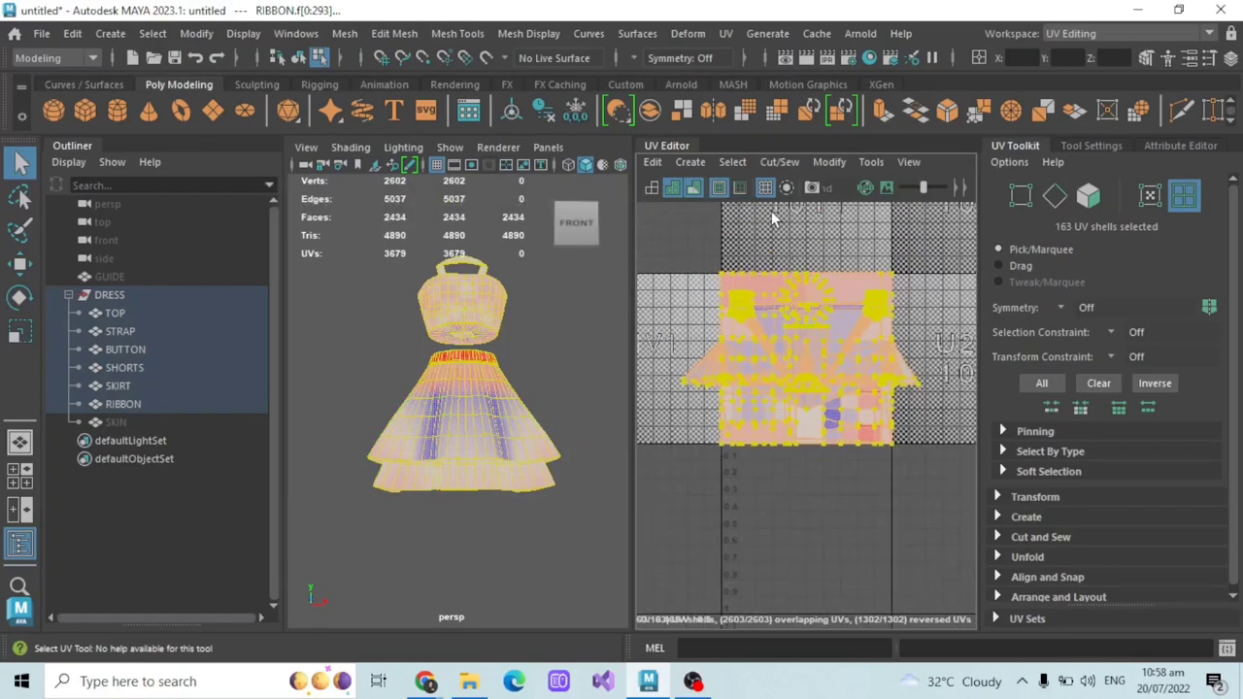
- Resize the UV Editor area beside the viewport and switch the workspace to Modeling - Standard
left_click_drag(632, 211, 529, 209)
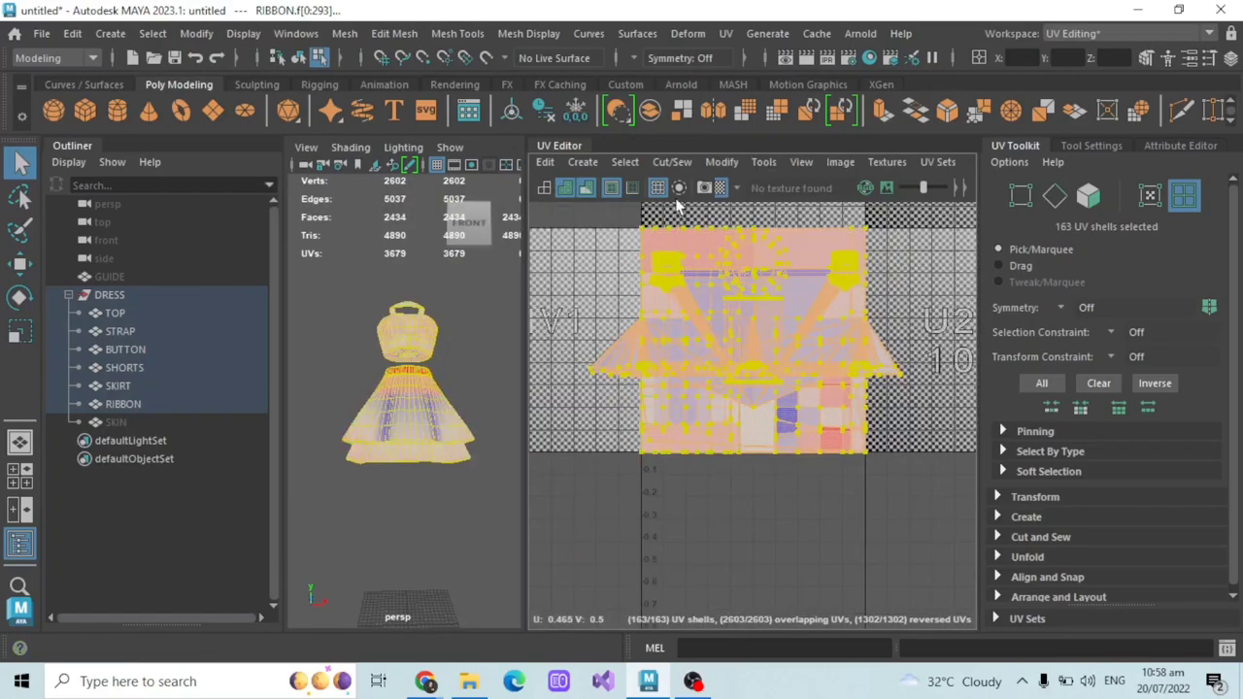
left_click_drag(700, 261, 659, 266)
left_click(1166, 33)
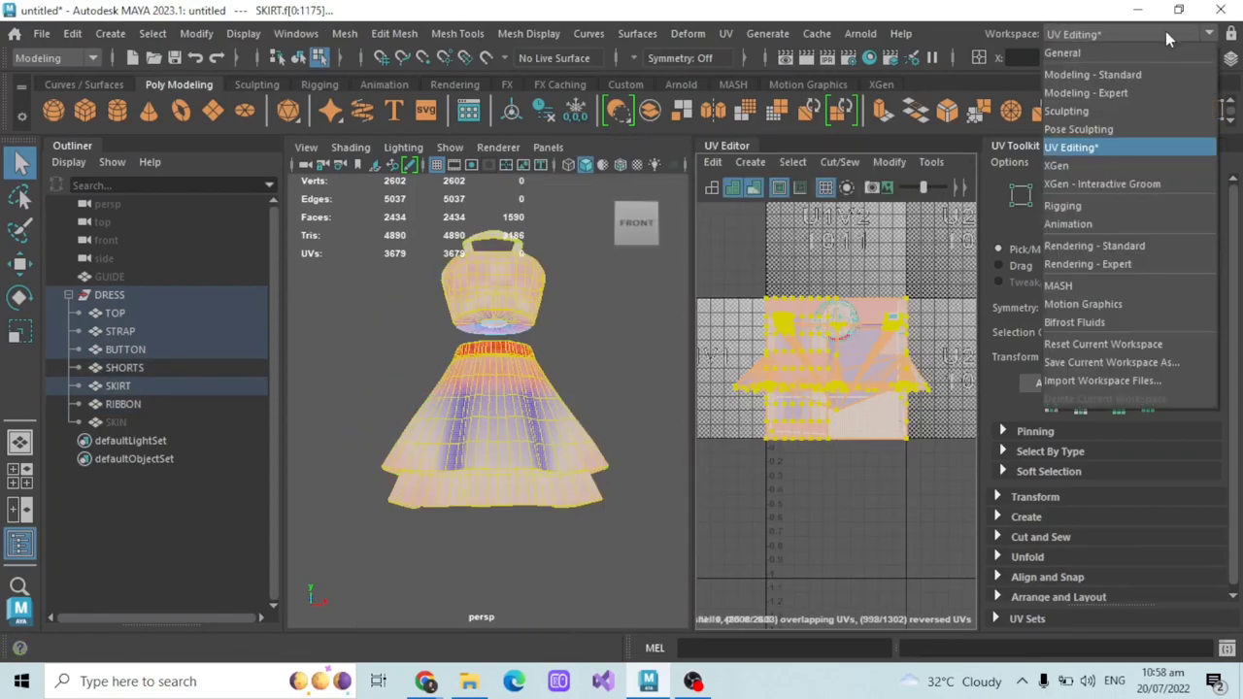
left_click(1078, 74)
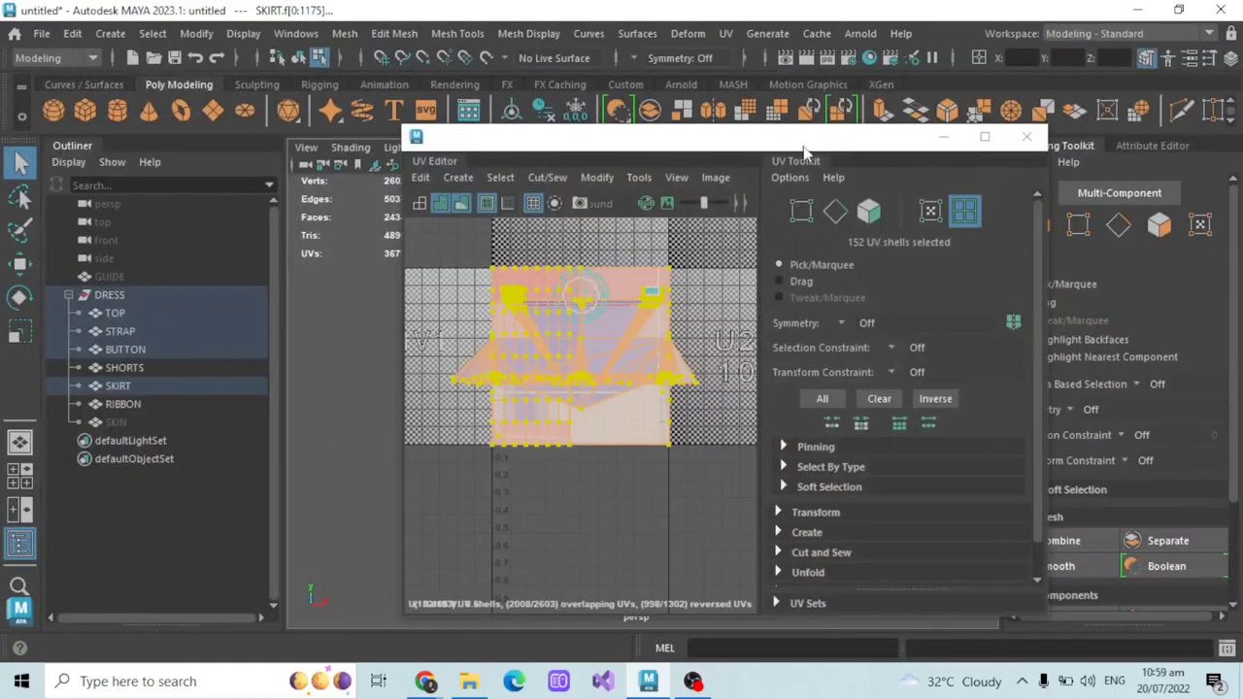
- Separate the floating UV Toolkit from the UV Editor, enlarge the UV Editor window and frame the garment UVs in it
left_click_drag(805, 143, 978, 97)
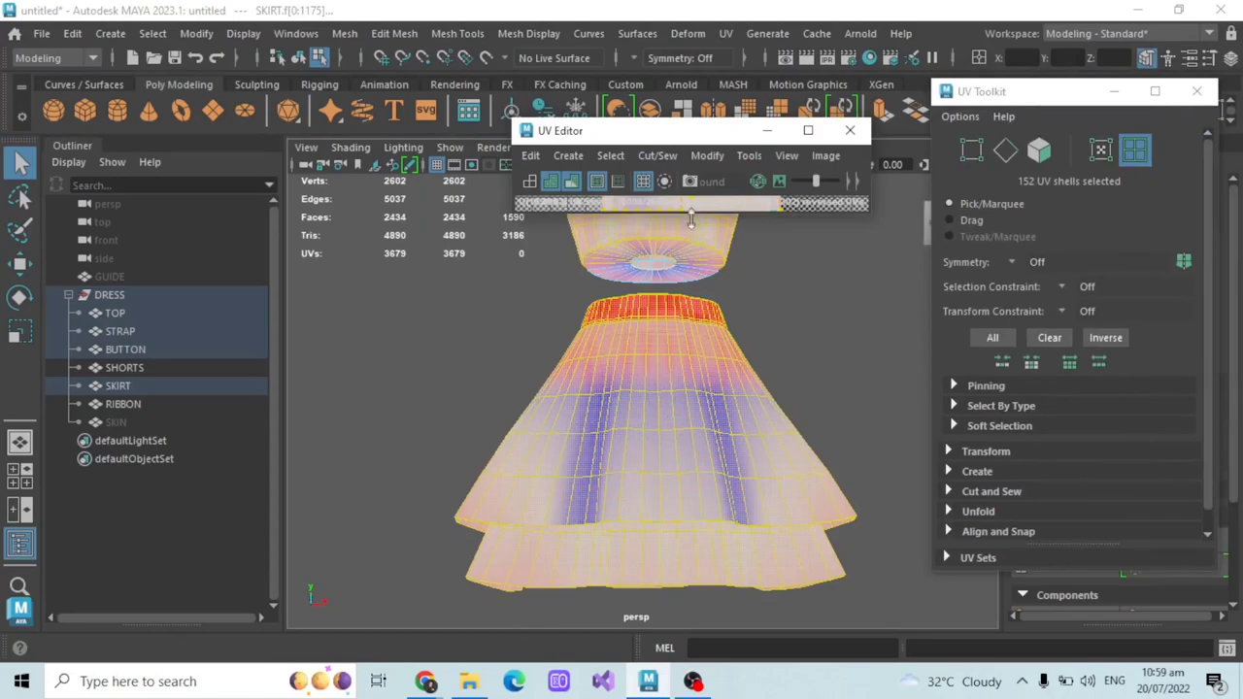
left_click_drag(690, 219, 690, 483)
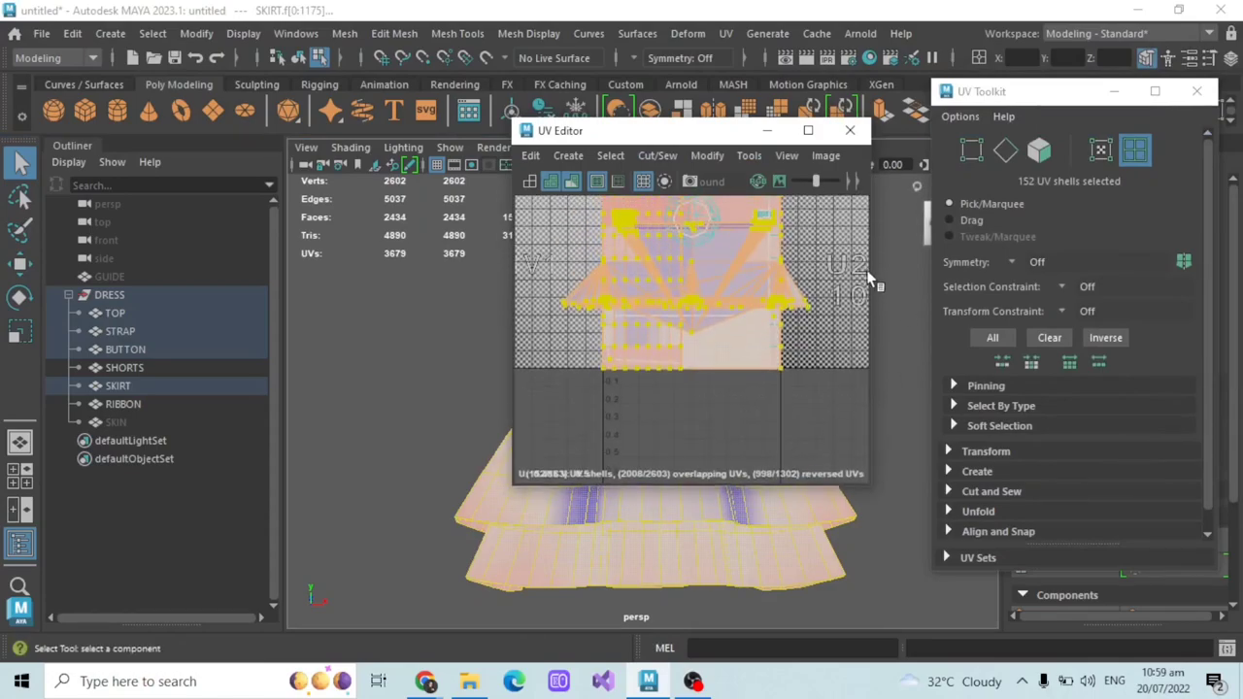
left_click_drag(870, 273, 1044, 273)
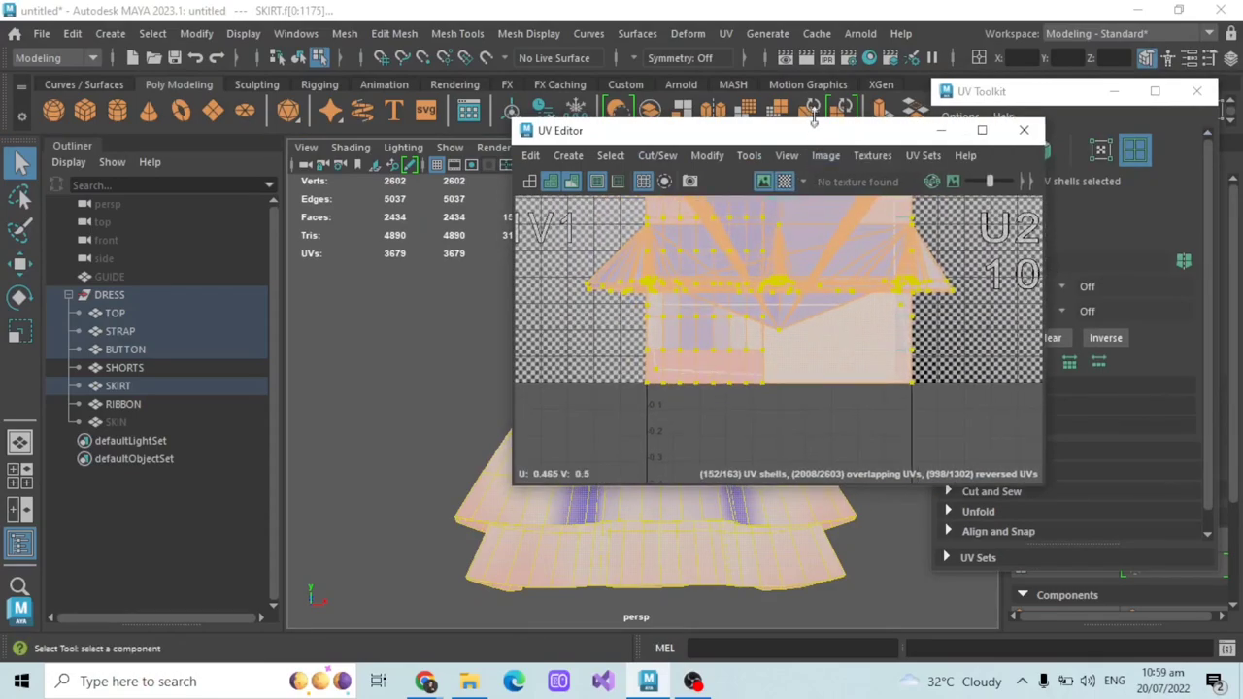
left_click_drag(815, 118, 815, 52)
scroll(809, 226, "down", 3)
middle_click_drag(895, 259, 896, 363, "alt")
scroll(896, 363, "down", 1)
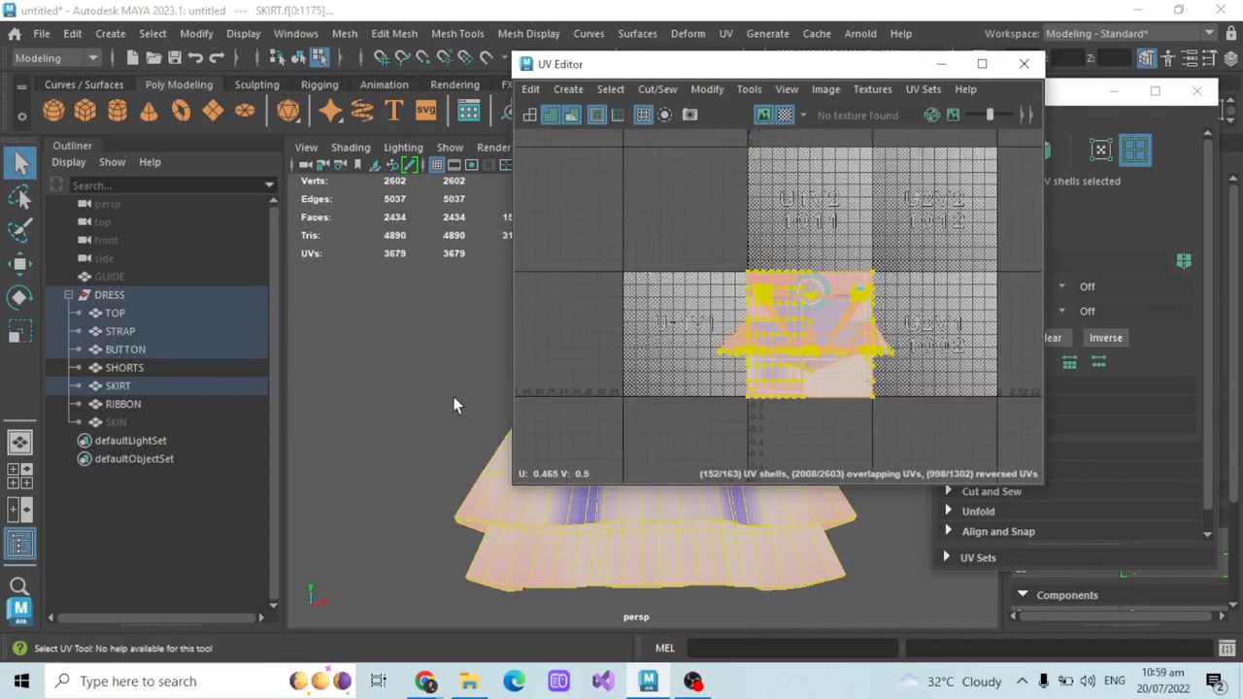
- Reposition the dress view and the floating UV Toolkit and UV Editor windows so the garment and UVs show side by side
middle_click_drag(455, 397, 283, 471, "alt")
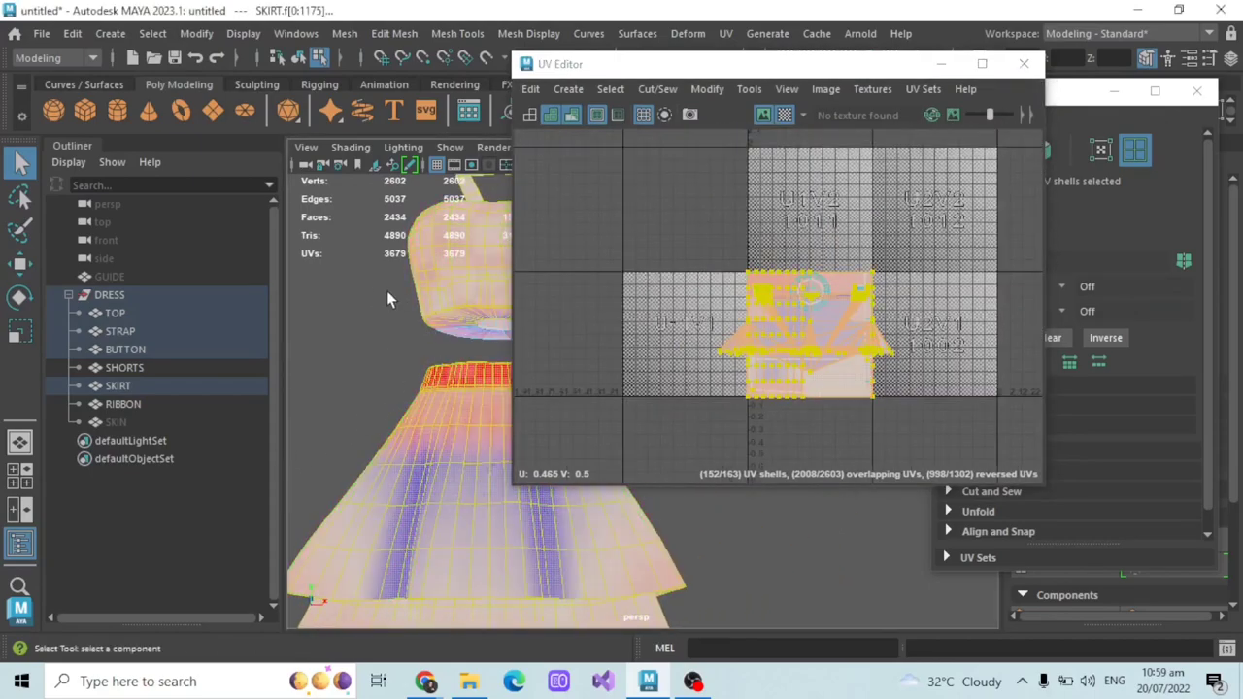
scroll(733, 227, "up", 2)
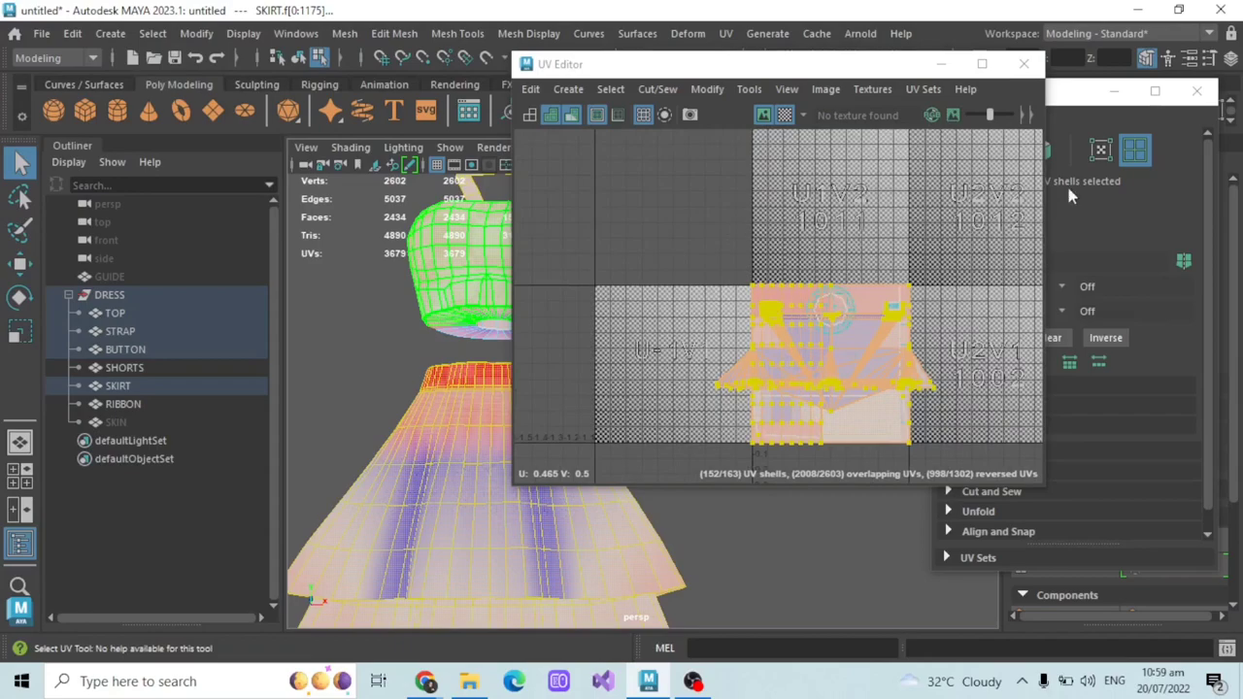
left_click(1050, 95)
mouse_move(1051, 94)
left_mouse_down()
mouse_move(1051, 50)
mouse_move(1046, 109)
left_mouse_up()
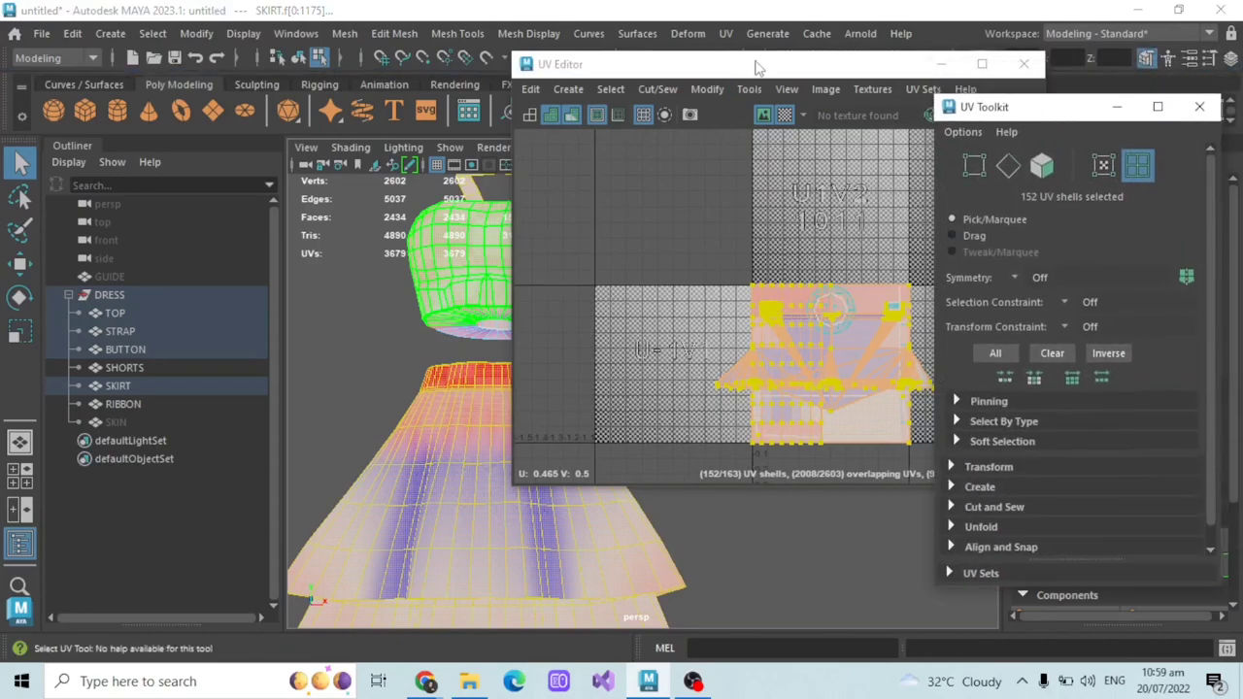
left_click_drag(759, 66, 770, 92)
- Turn the UV Editor's grid display off and back on, comparing the tiles around the garment UVs
scroll(884, 222, "down", 2)
scroll(886, 221, "up", 4)
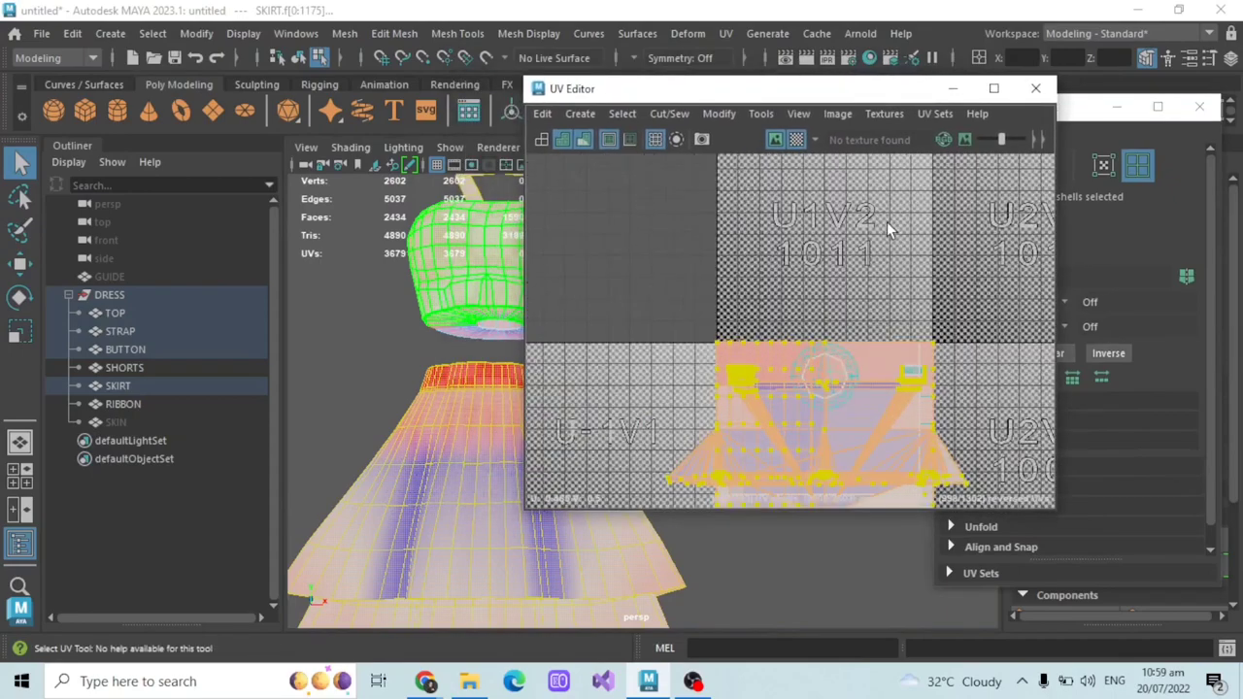
middle_click_drag(908, 268, 899, 194, "alt")
scroll(897, 215, "down", 2)
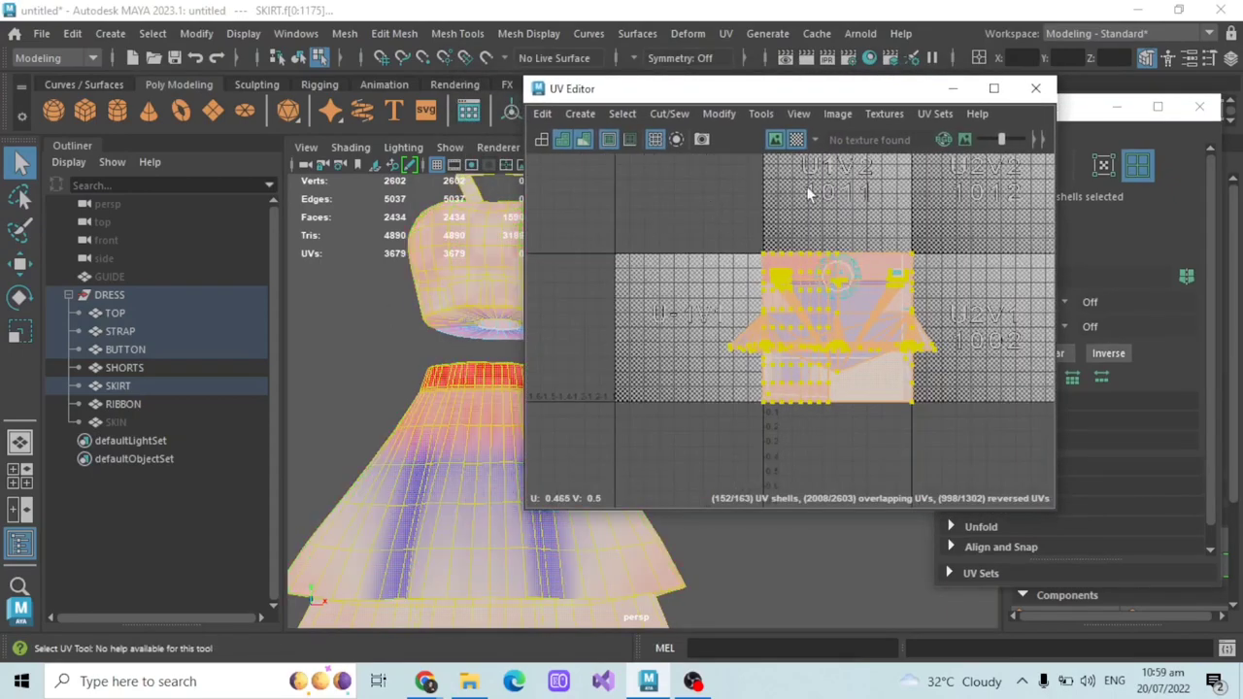
scroll(700, 243, "up", 2)
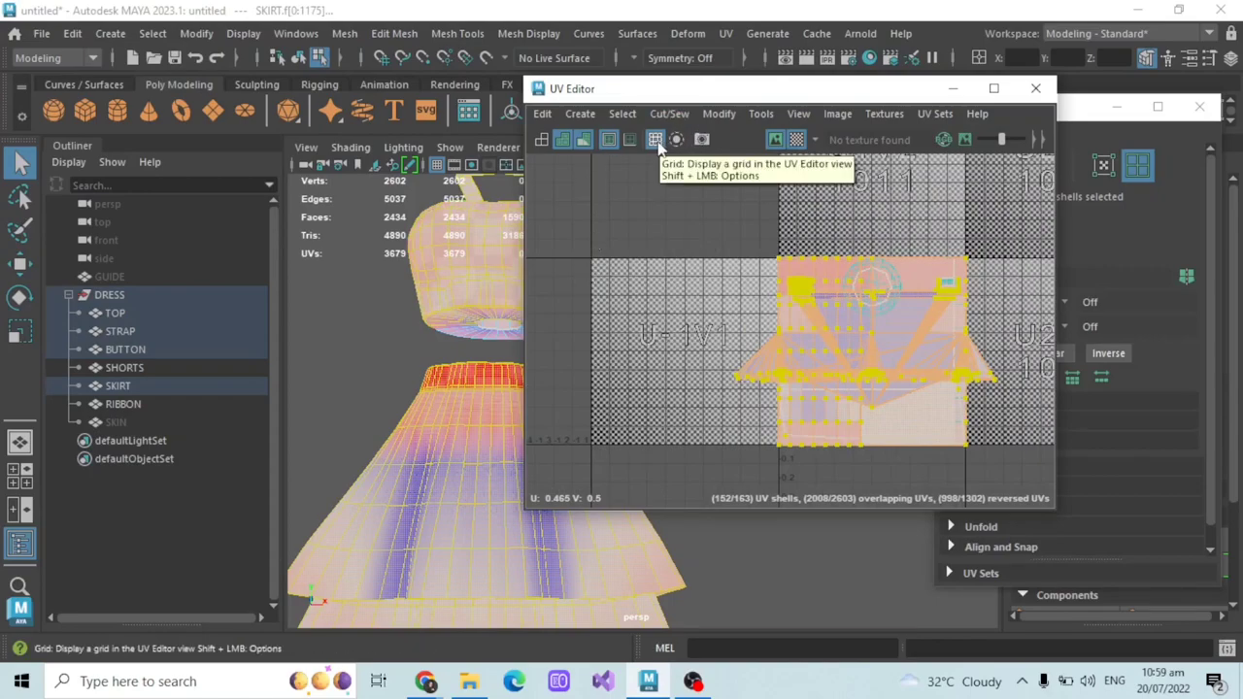
left_click(657, 141)
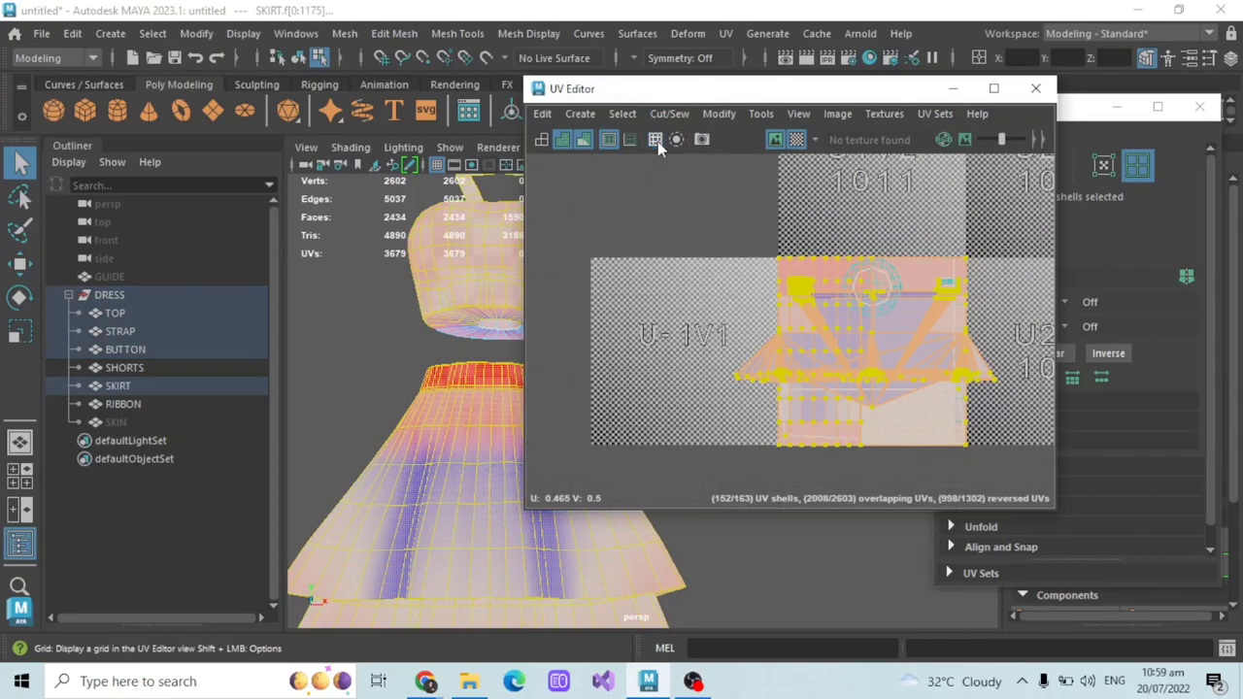
scroll(830, 217, "down", 3)
middle_click_drag(957, 247, 907, 279, "alt")
scroll(922, 315, "up", 2)
scroll(722, 282, "up", 2)
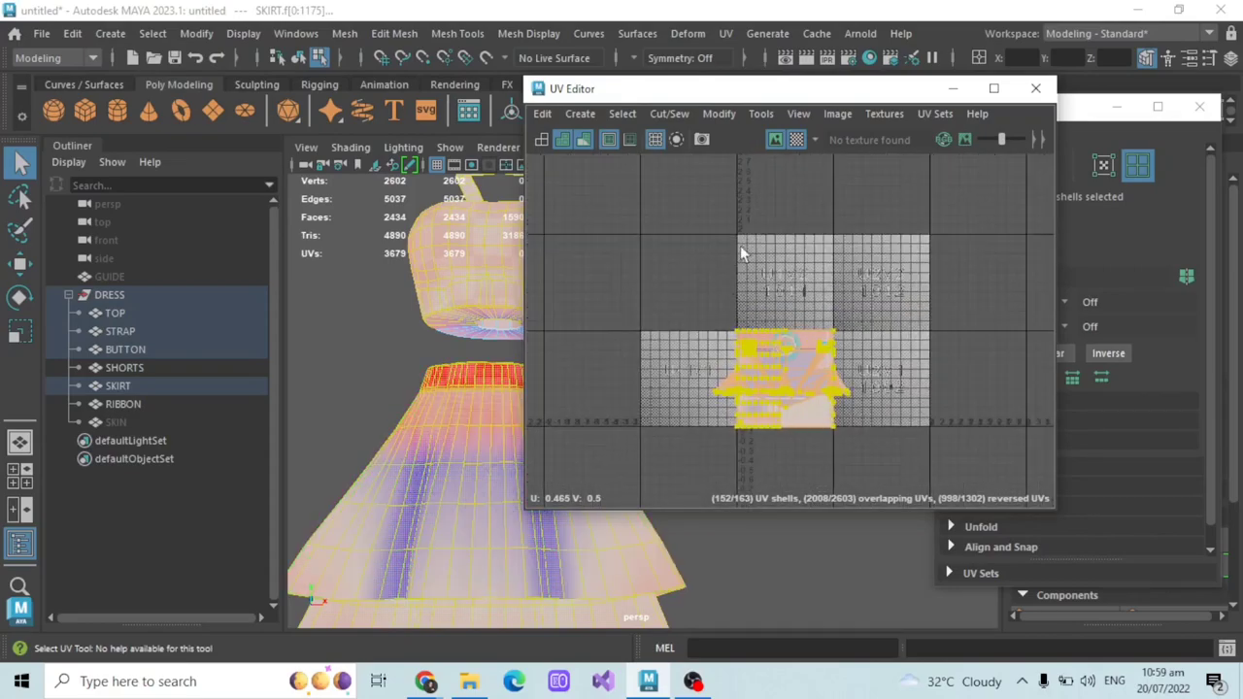
- Clear the UV selection and reselect all the garment UV shells in the UV Editor
left_click(805, 266)
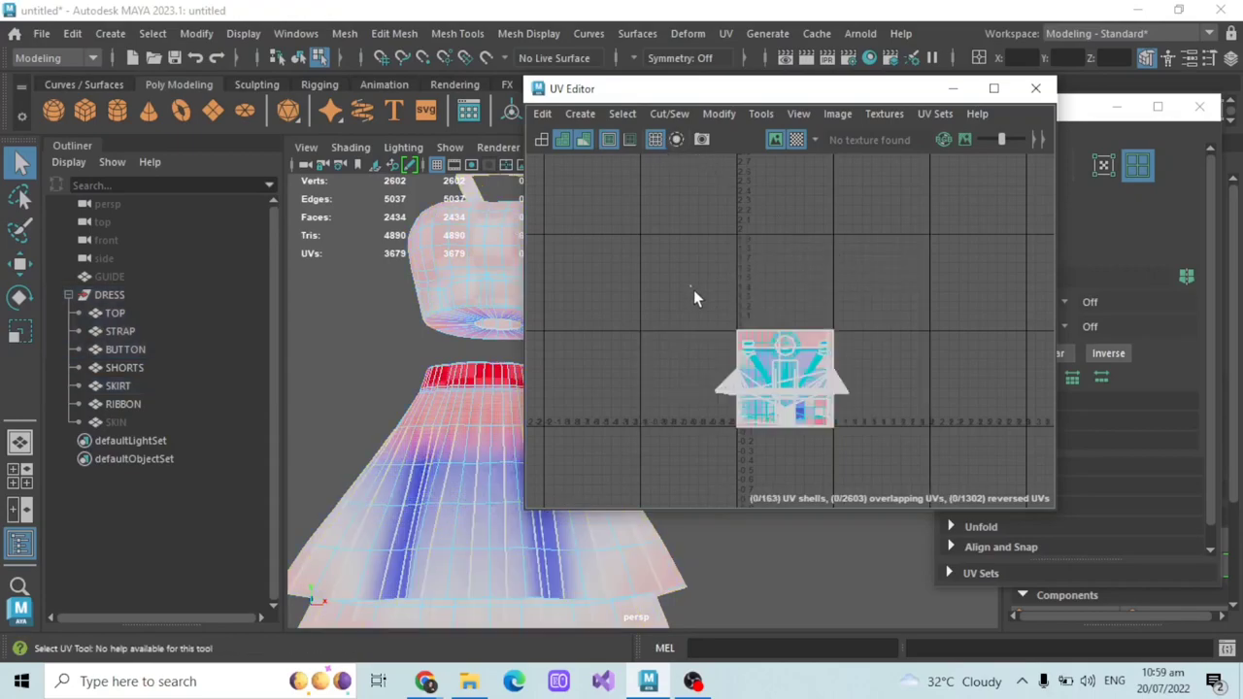
left_click_drag(693, 289, 946, 474)
scroll(804, 281, "up", 2)
middle_click_drag(883, 308, 883, 270, "alt")
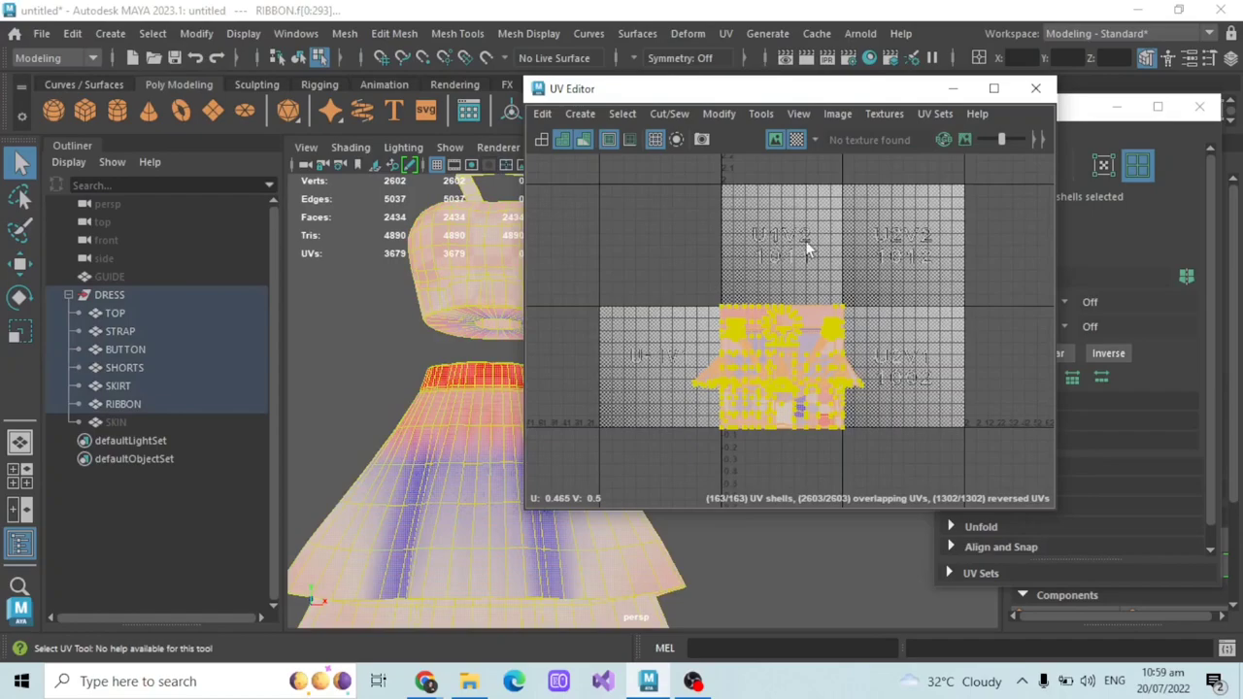
- Switch to Chrome and open the 3D - Custom Shader page from the ZEPETO Studio guides
left_click(425, 681)
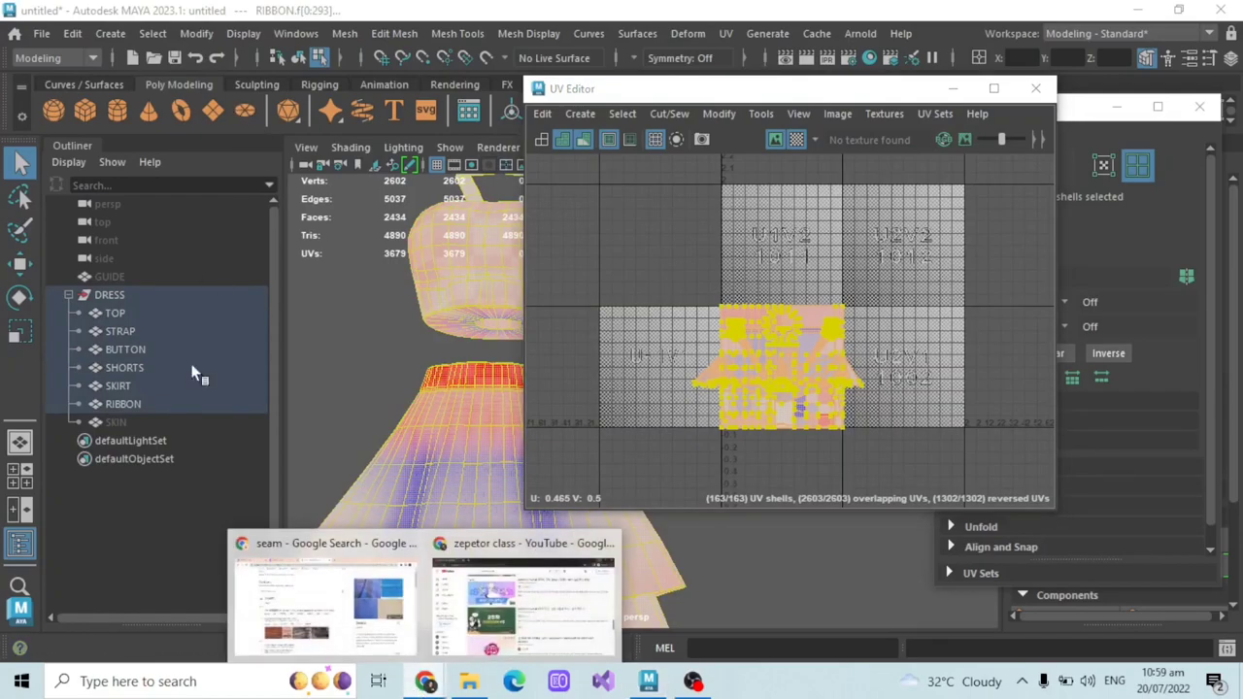
left_click(331, 576)
left_click(86, 10)
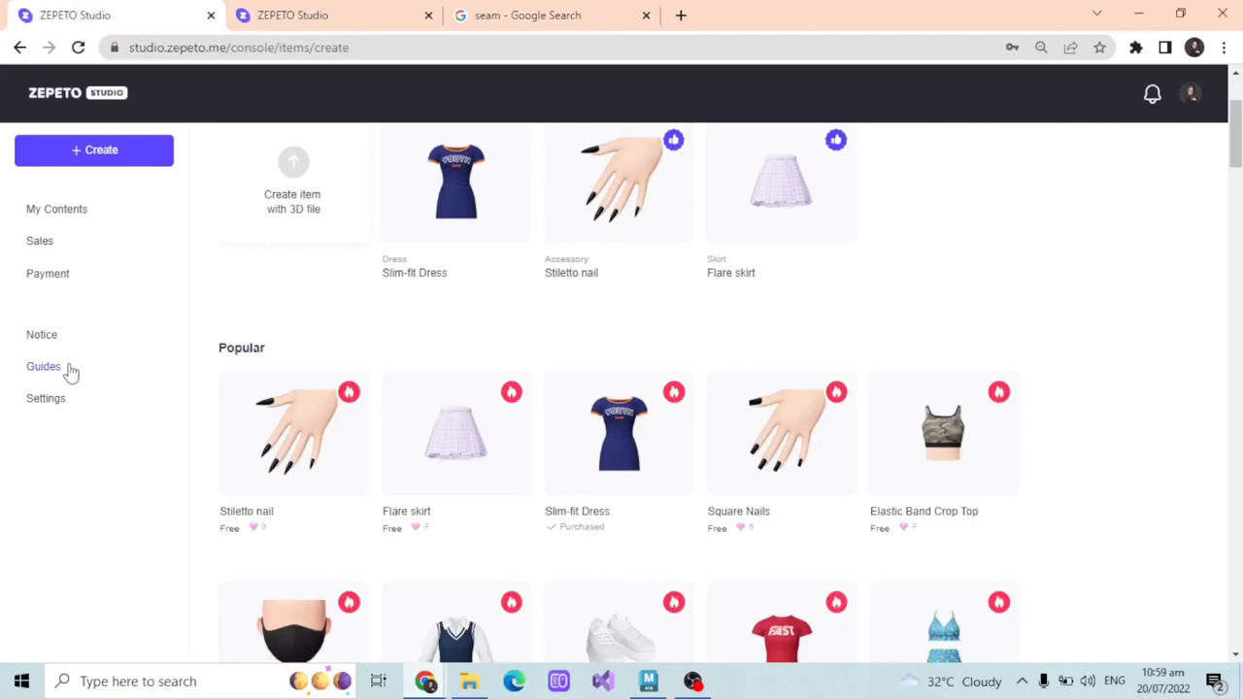
left_click(332, 13)
scroll(437, 282, "up", 10)
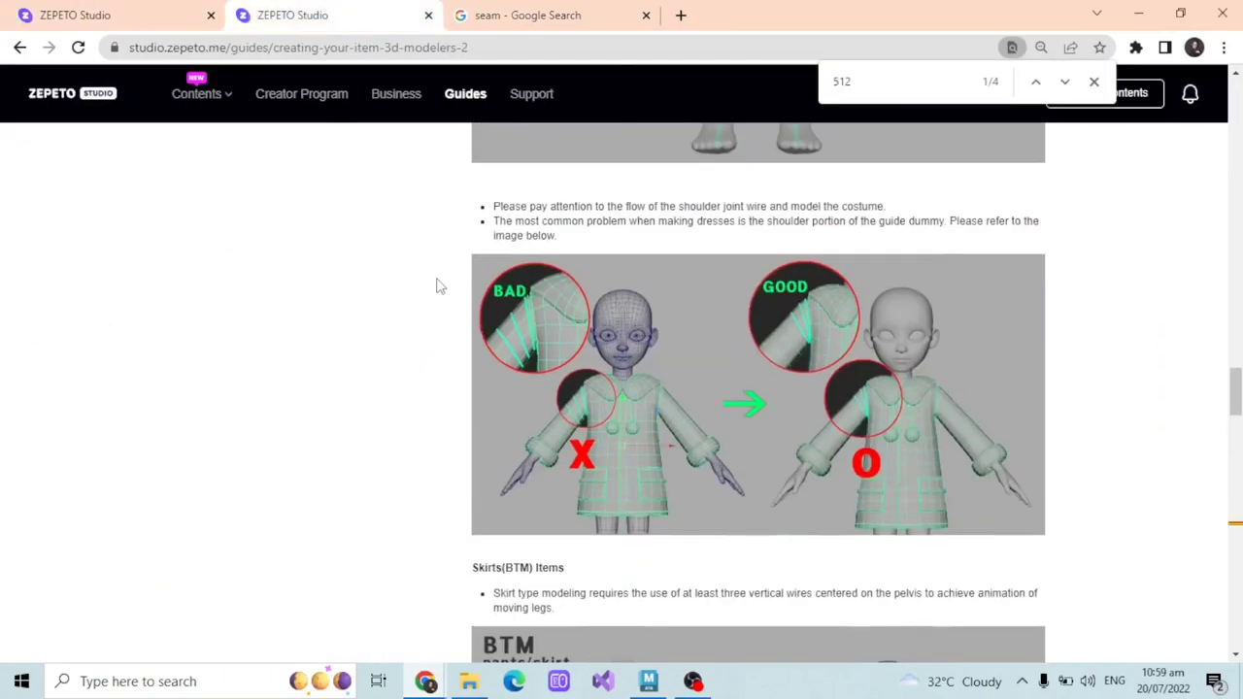
scroll(437, 287, "up", 15)
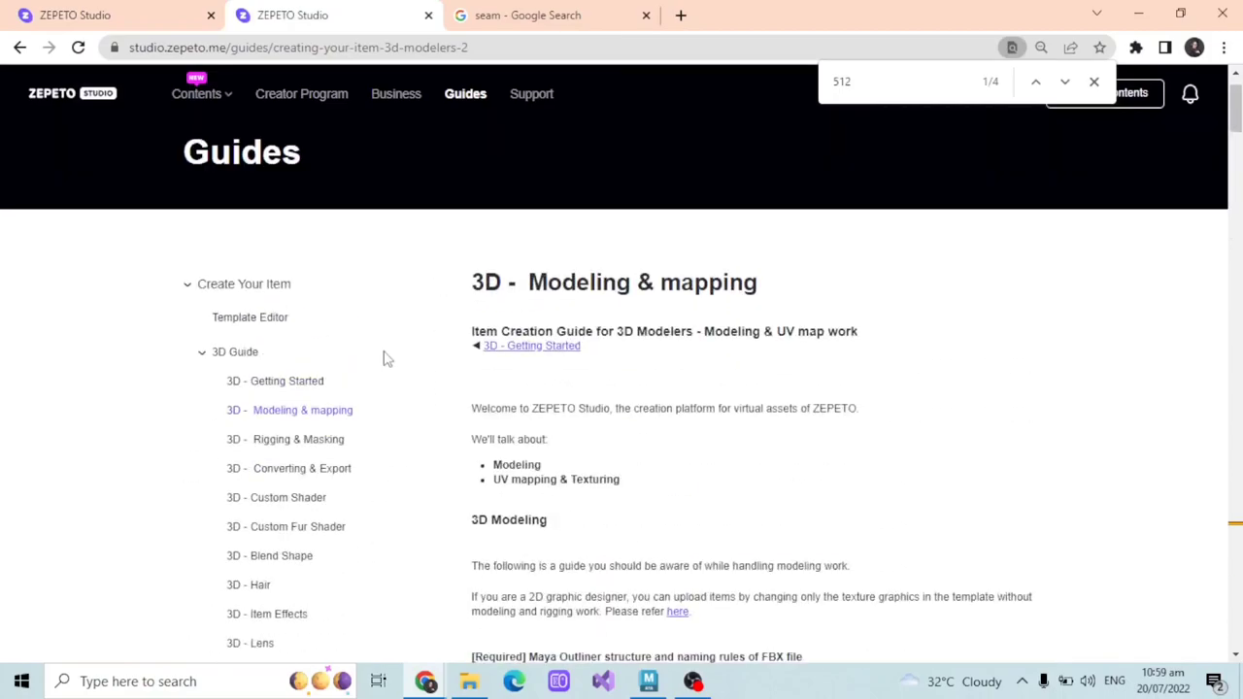
scroll(321, 367, "down", 1)
left_click(301, 408)
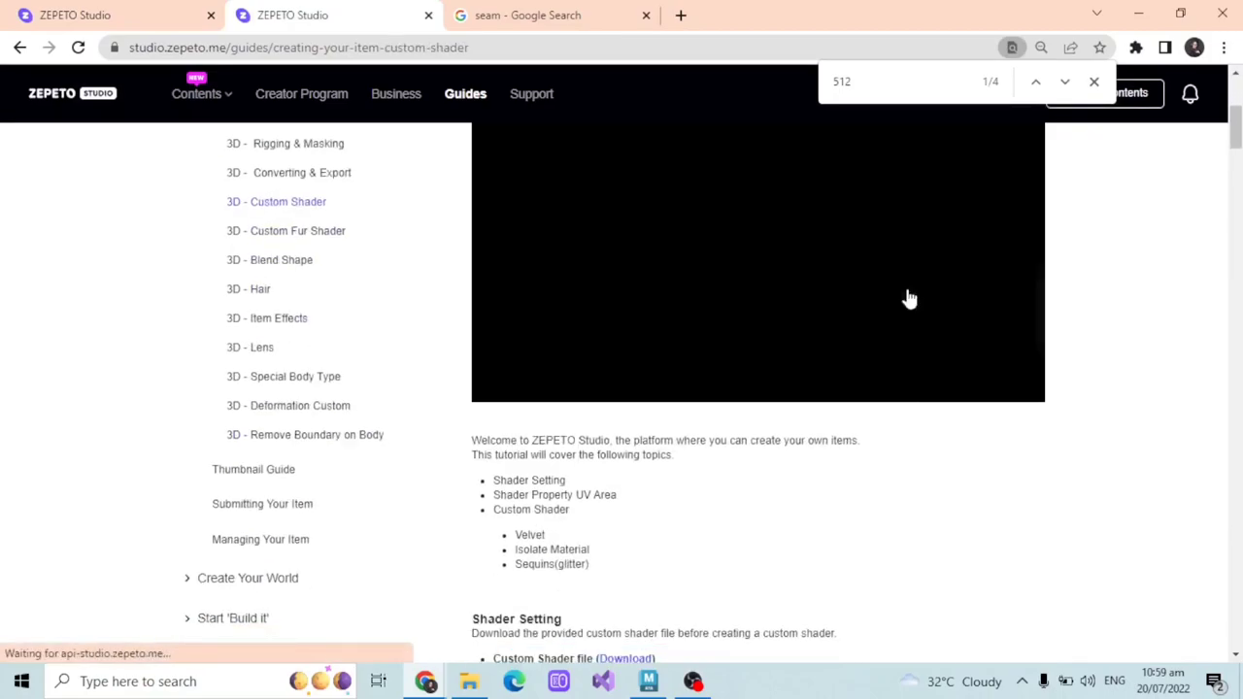
- Examine the Shader Property UV Area diagram to see which UV tiles each shader property uses
scroll(759, 321, "down", 20)
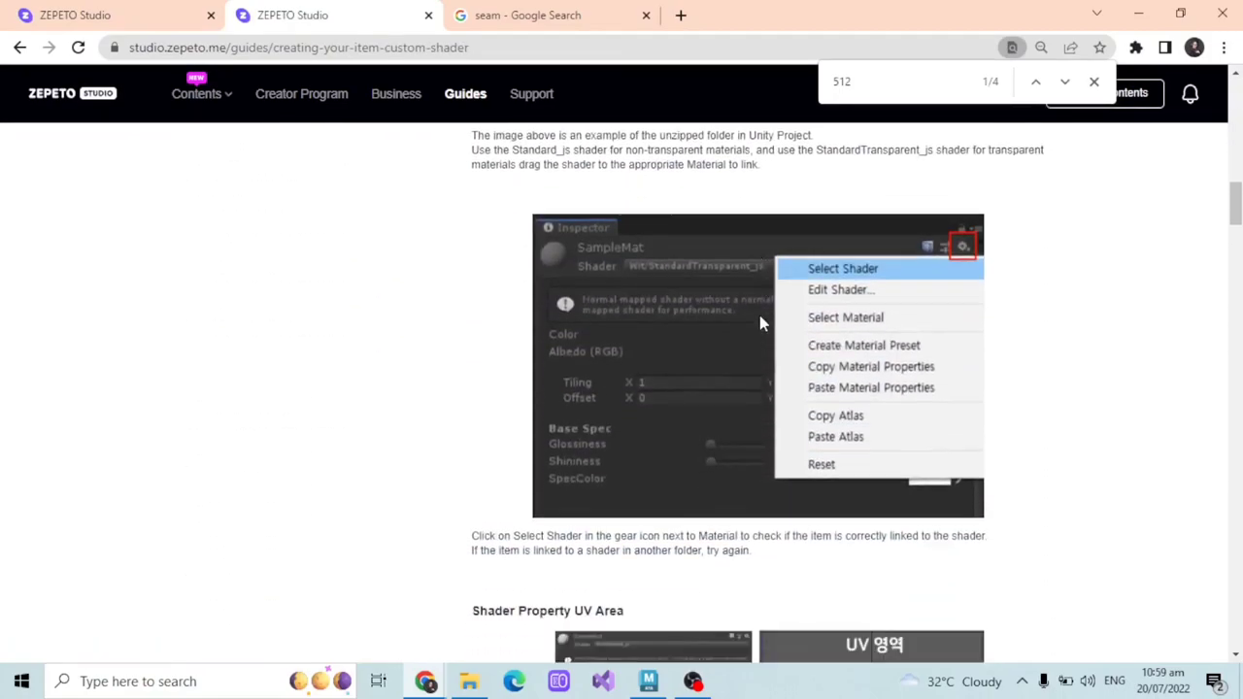
scroll(761, 322, "up", 2)
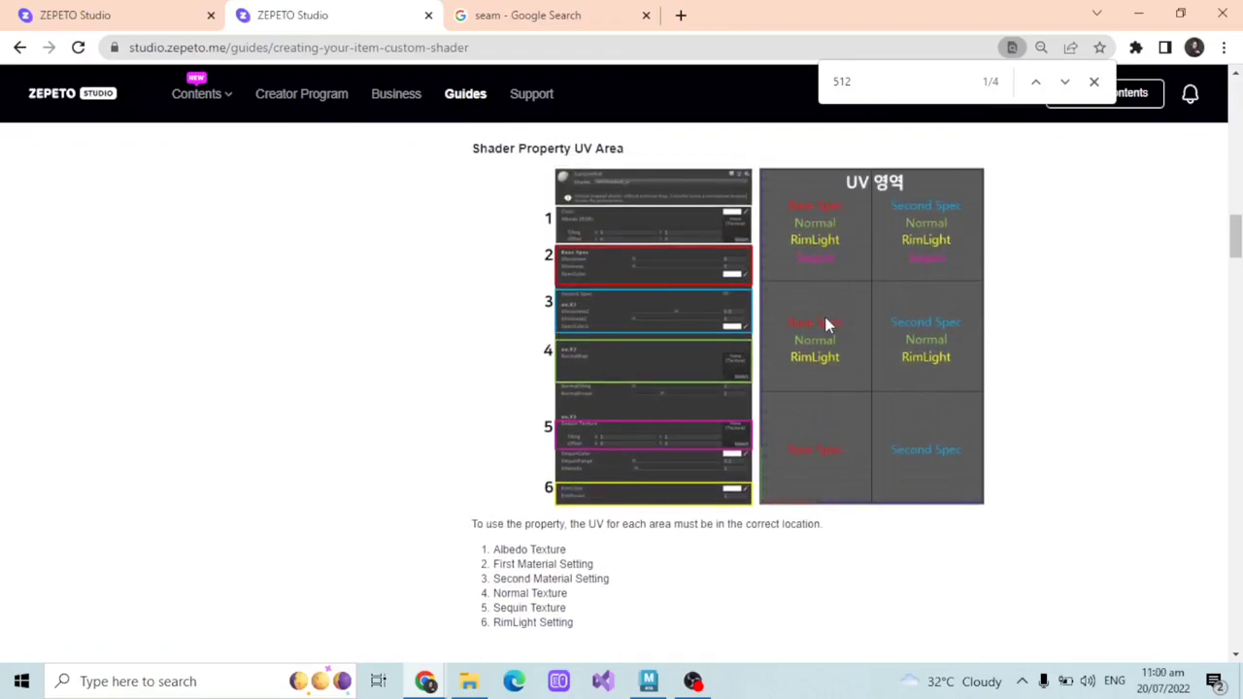
scroll(825, 320, "up", 1)
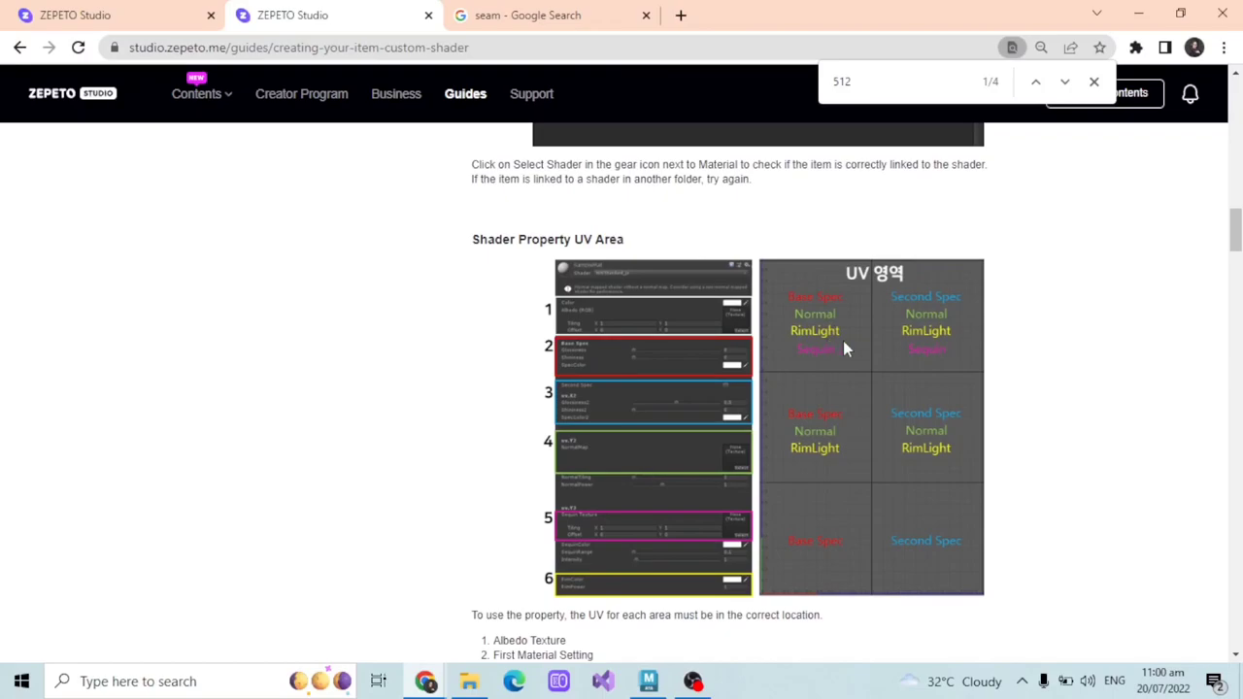
- Highlight the Velvet, Isolate Material and Sequins(glitter) topics in the custom shader guide and compare them with the UV area diagram
scroll(843, 342, "up", 15)
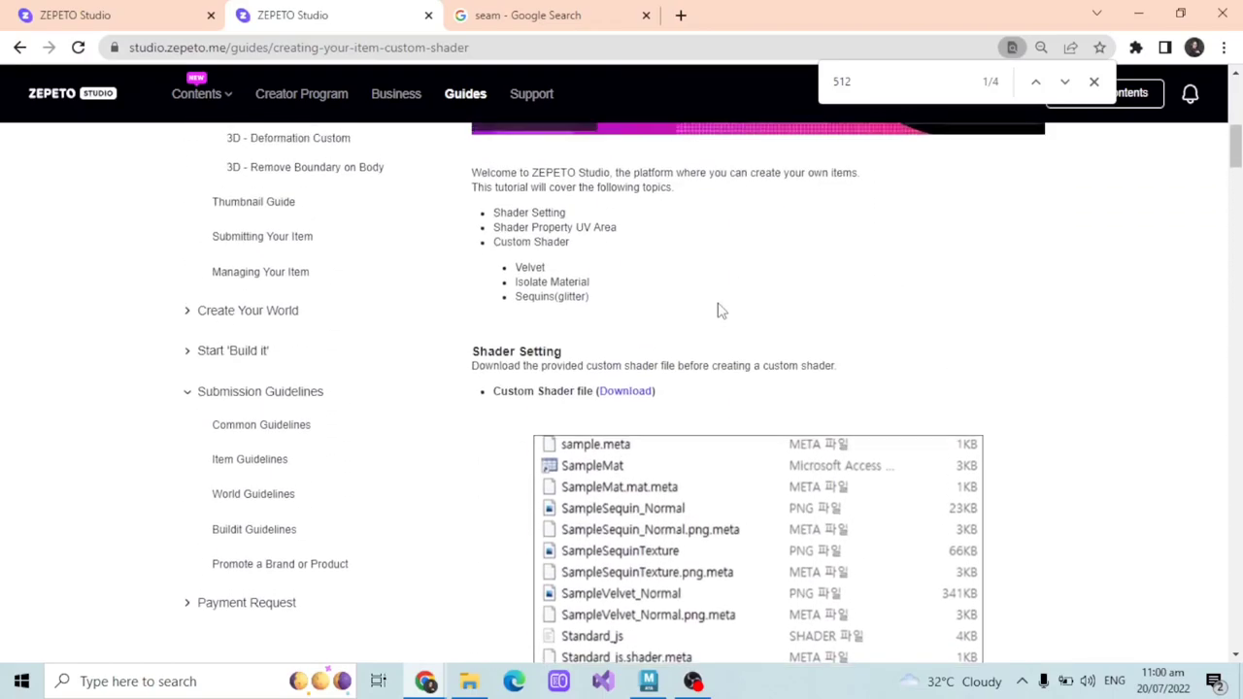
scroll(718, 310, "up", 1)
double_click(525, 353)
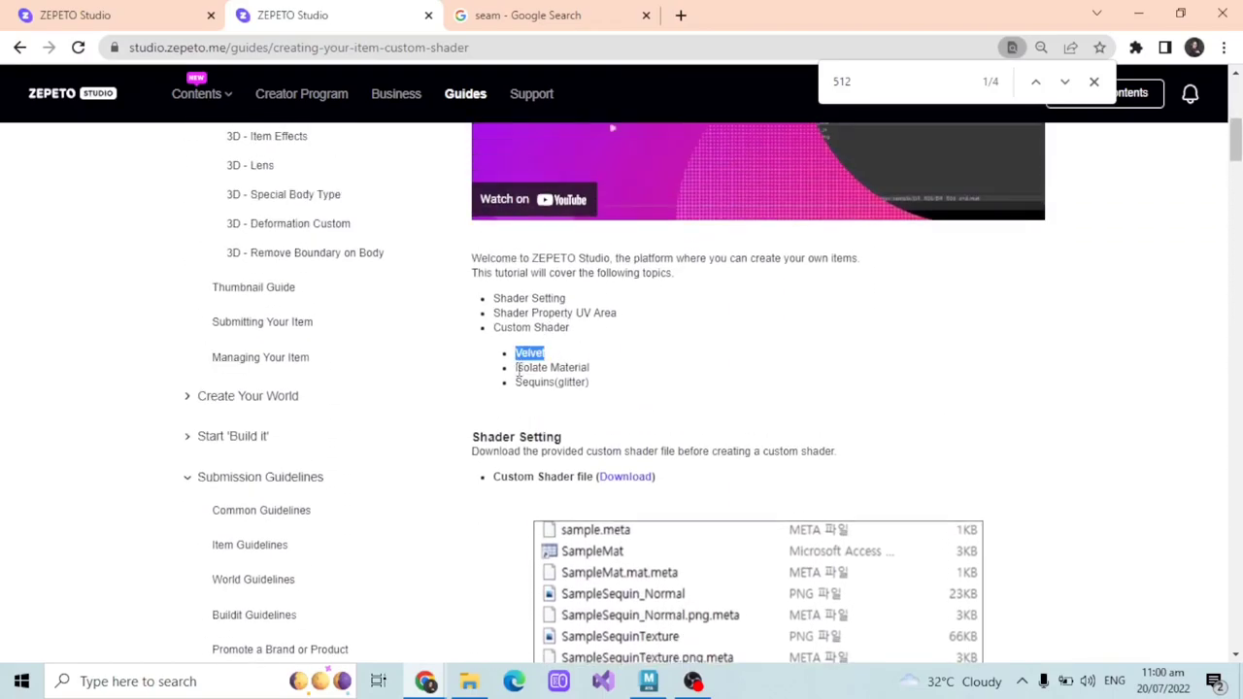
left_click_drag(517, 372, 599, 375)
left_click_drag(518, 382, 609, 387)
scroll(635, 366, "down", 1)
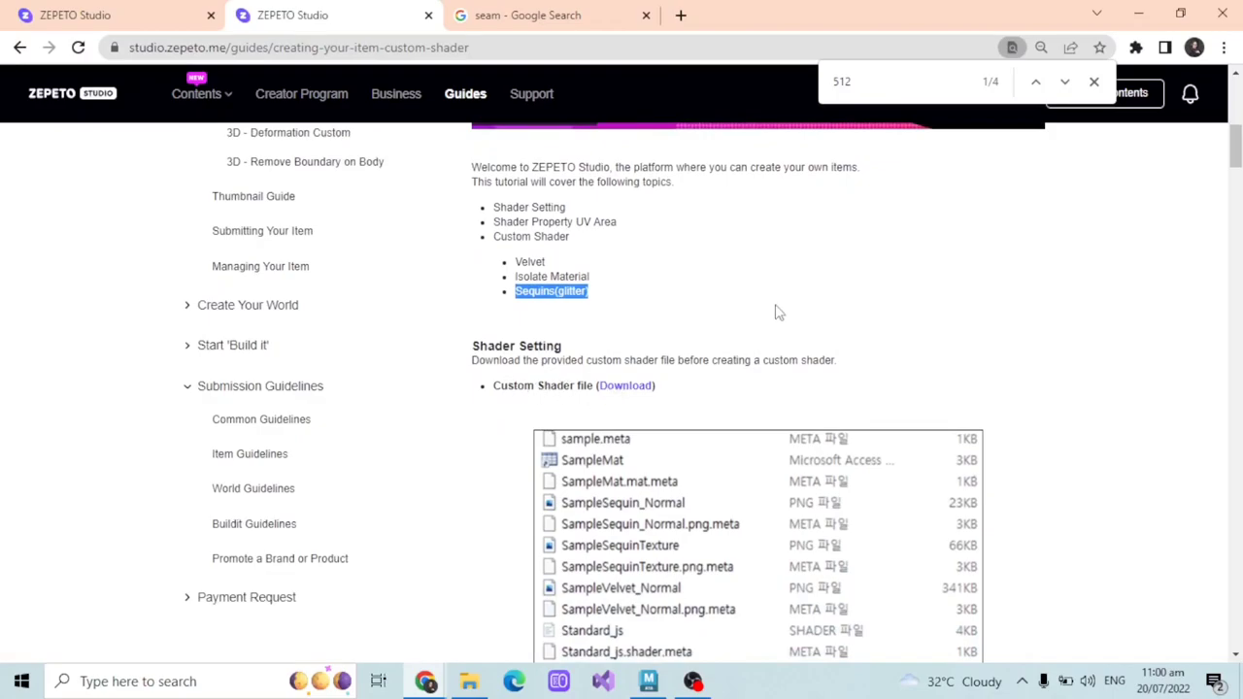
scroll(777, 313, "down", 12)
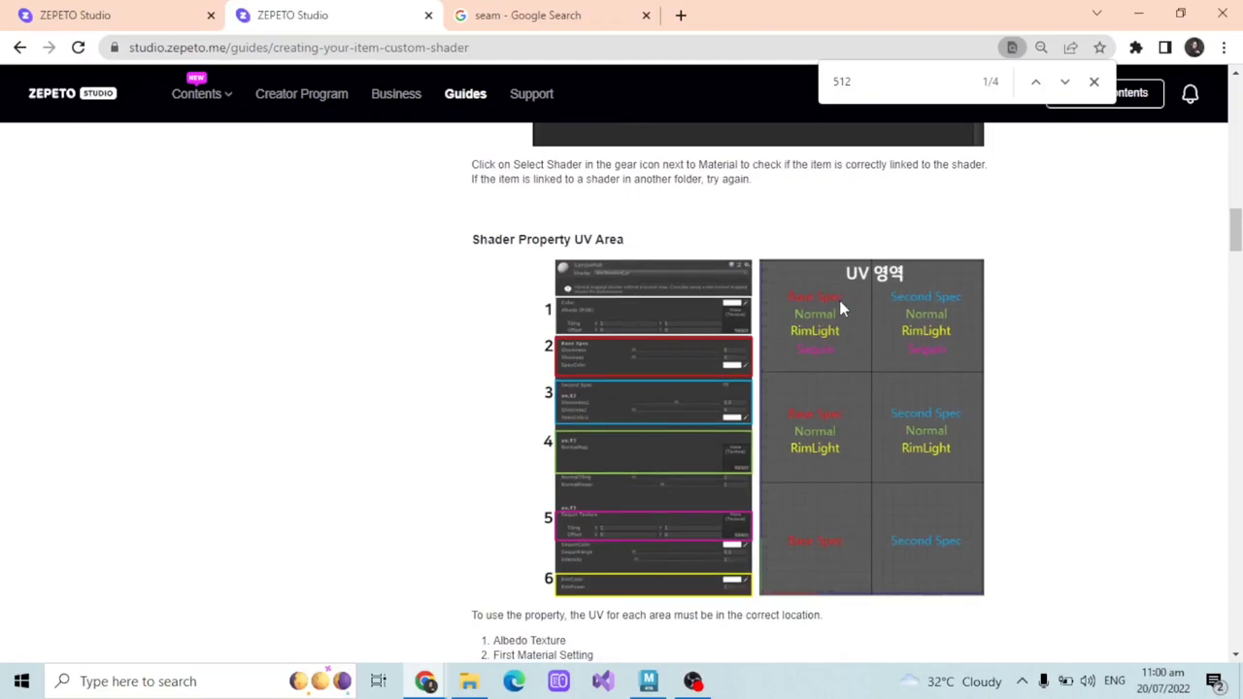
scroll(840, 310, "up", 15)
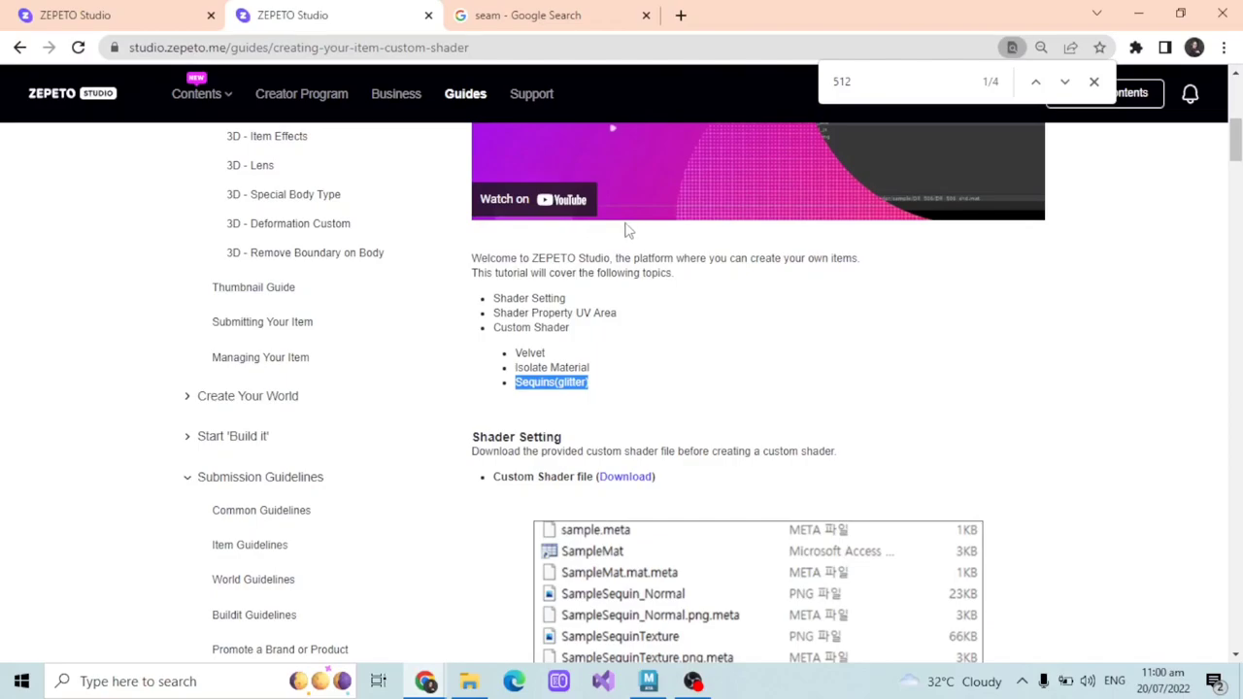
- Return to Maya and toggle the UV Editor's grid display off and back on
left_click(1138, 14)
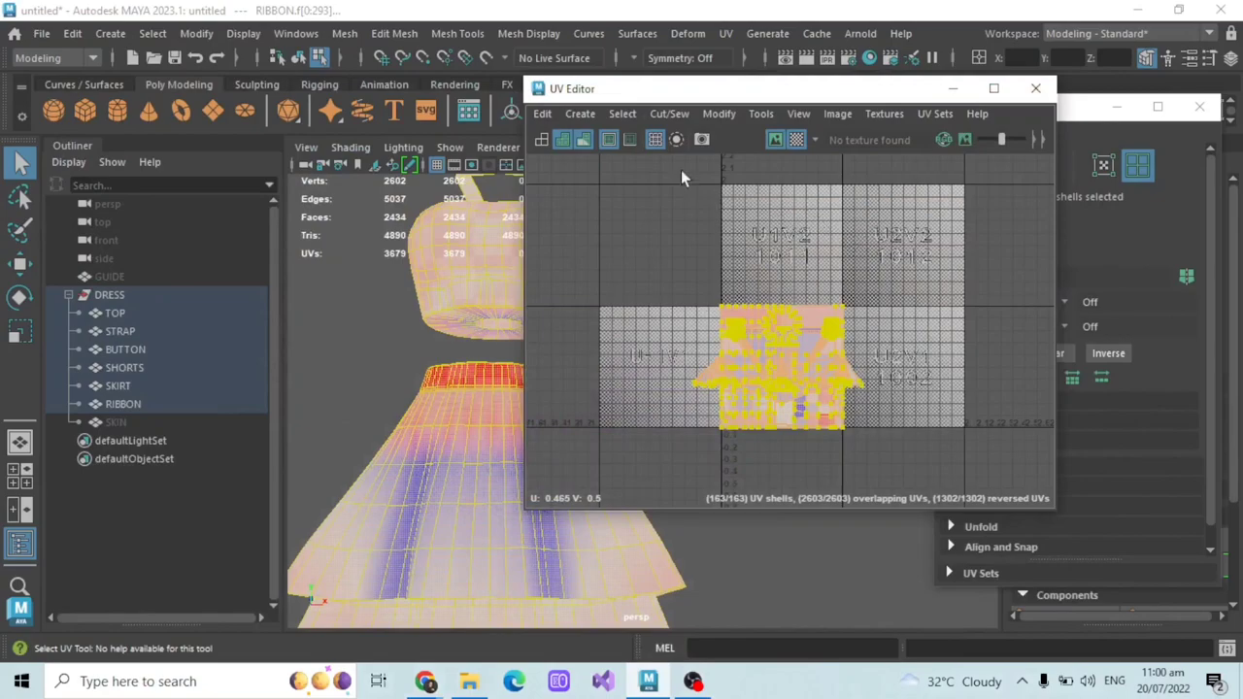
left_click(656, 140)
left_click(655, 140)
- Select every garment UV shell with a marquee around the first UV tile
scroll(783, 249, "up", 2)
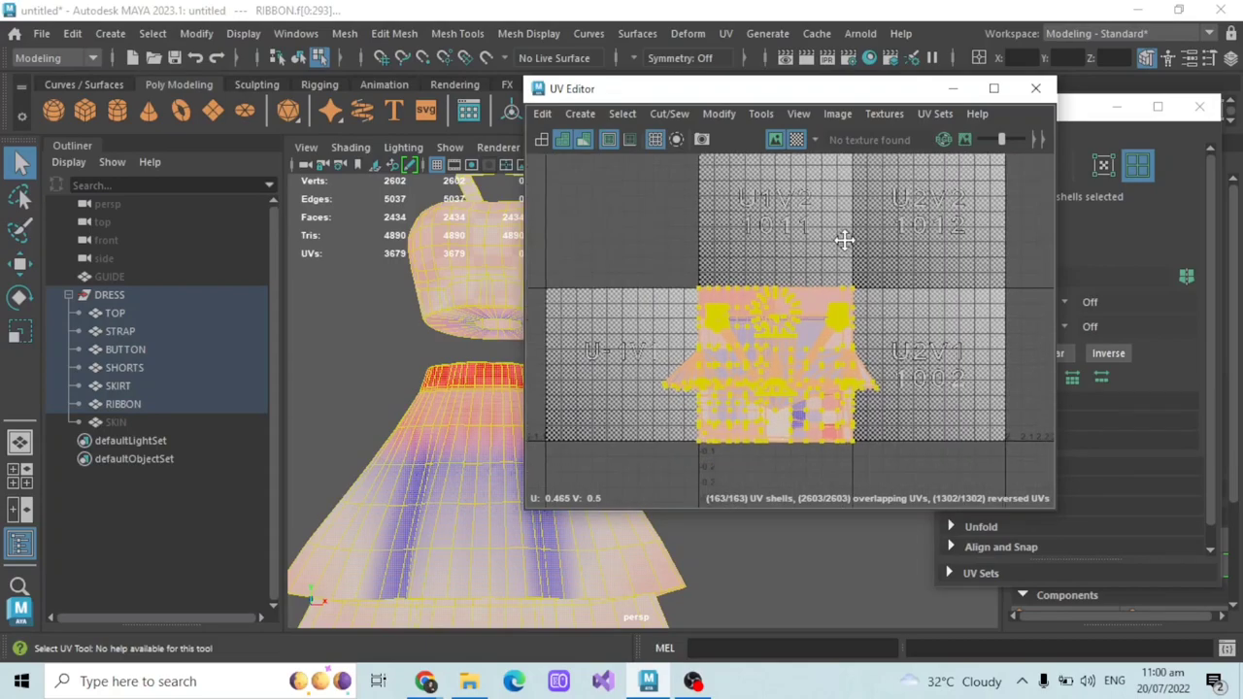
left_click_drag(618, 233, 966, 489)
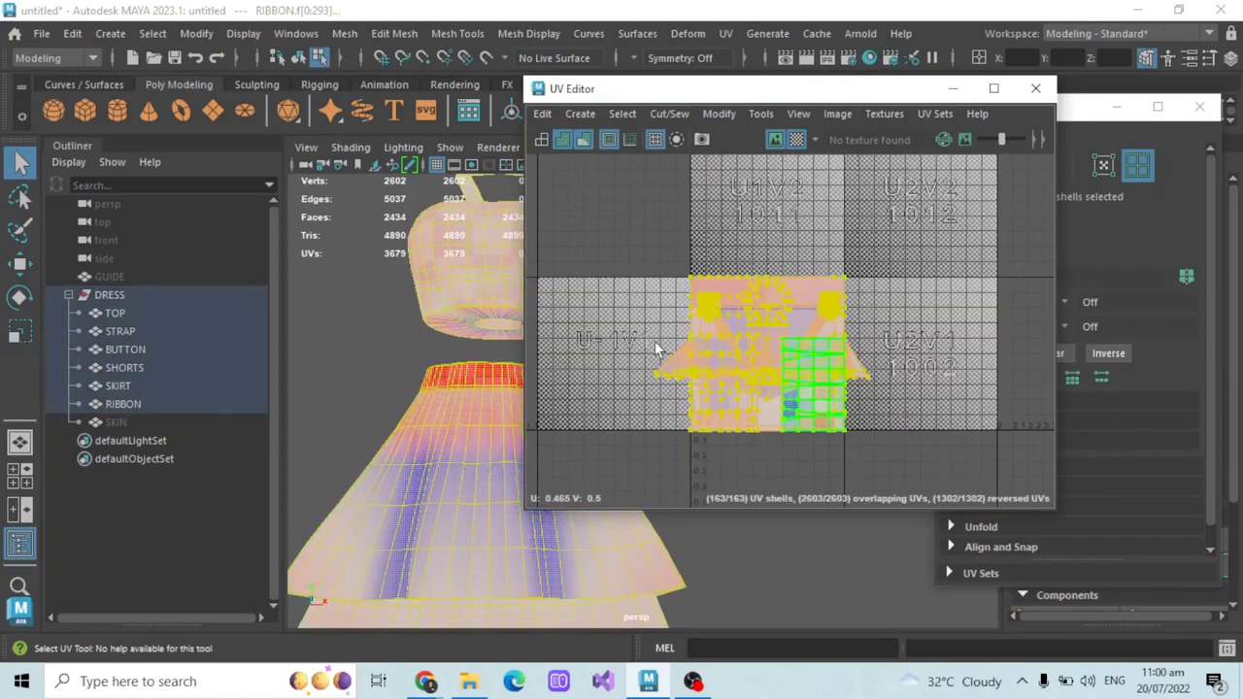
scroll(748, 348, "up", 2)
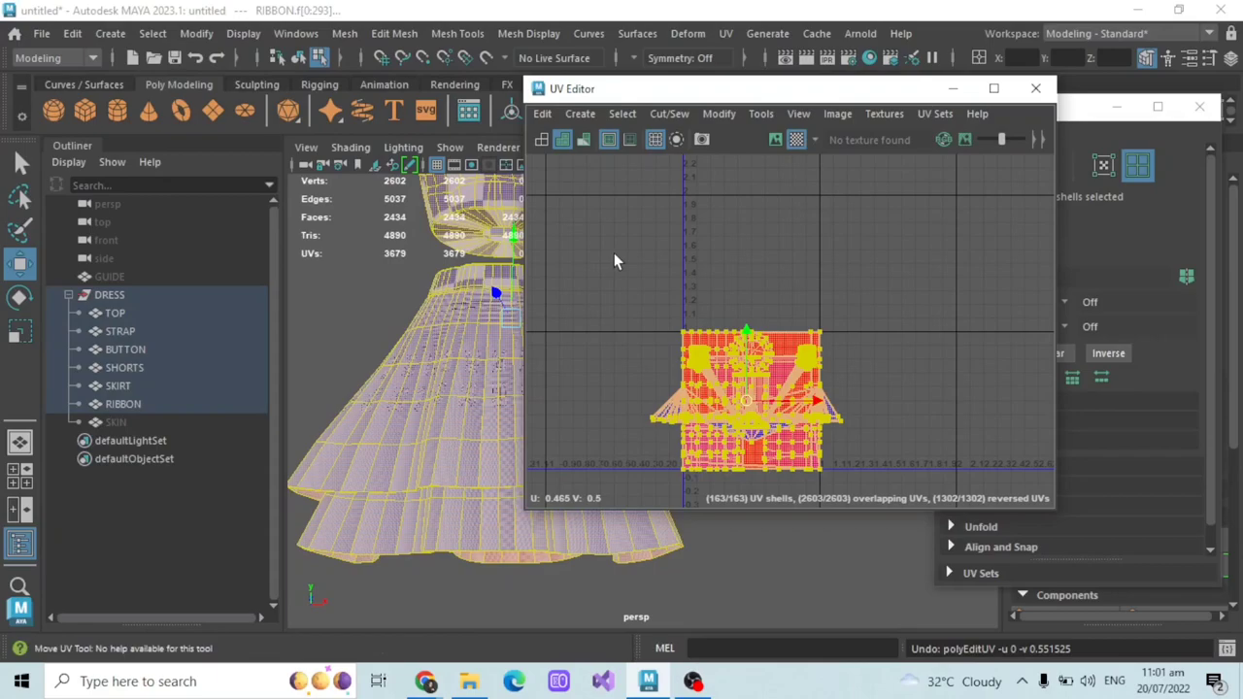
- Move the UV Editor window aside and examine the checker pattern on the dress in the viewport
left_click_drag(819, 91, 925, 91)
left_click_drag(500, 305, 532, 357, "alt")
middle_click_drag(560, 356, 534, 309, "alt")
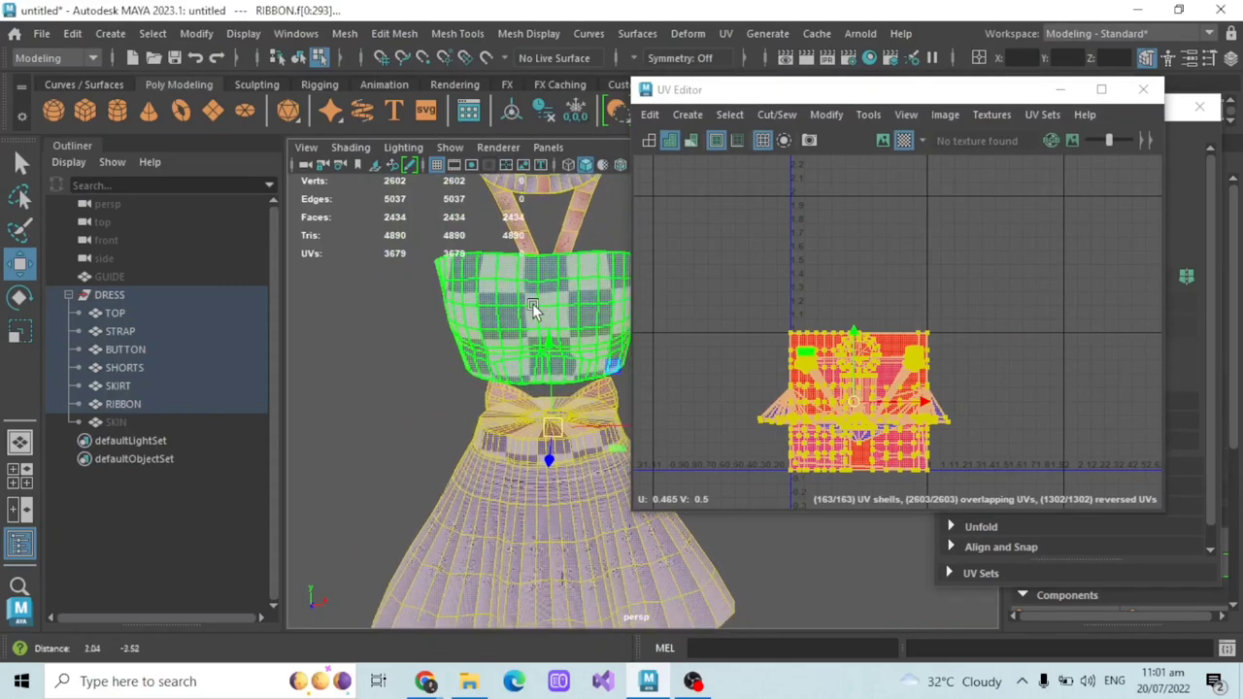
- Stretch all the garment UV shells vertically with the Scale tool
left_click_drag(533, 306, 529, 303, "alt")
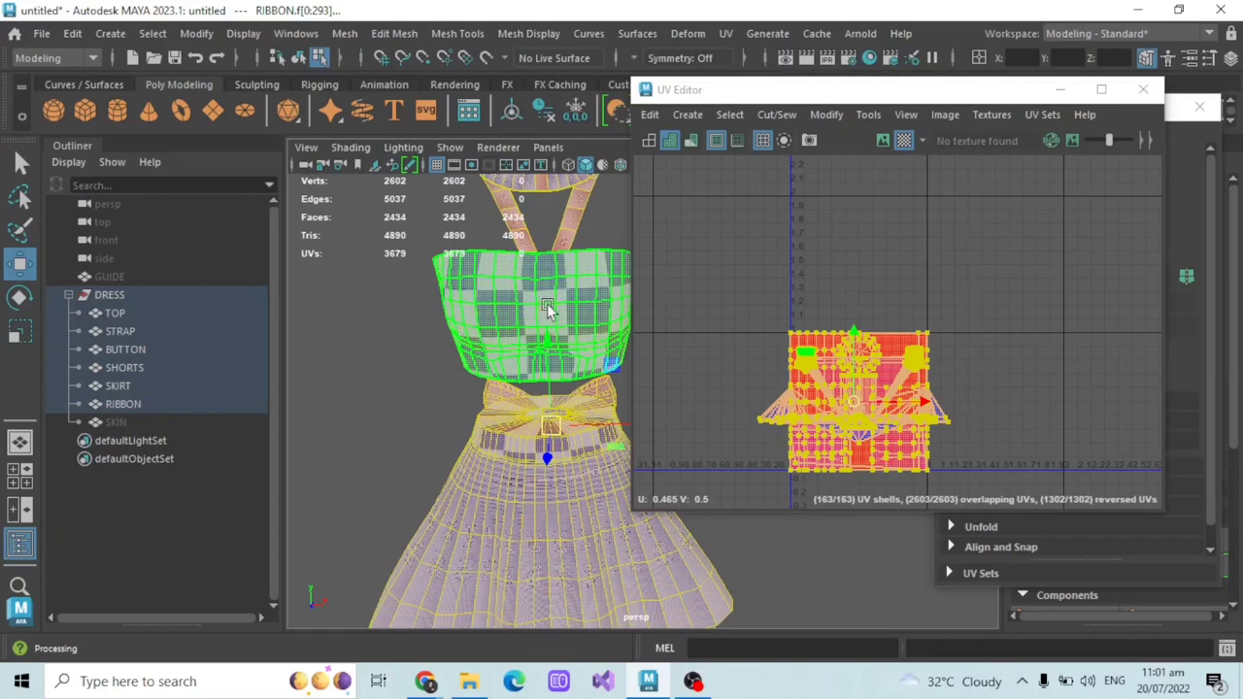
left_click_drag(729, 288, 970, 444)
left_click(24, 330)
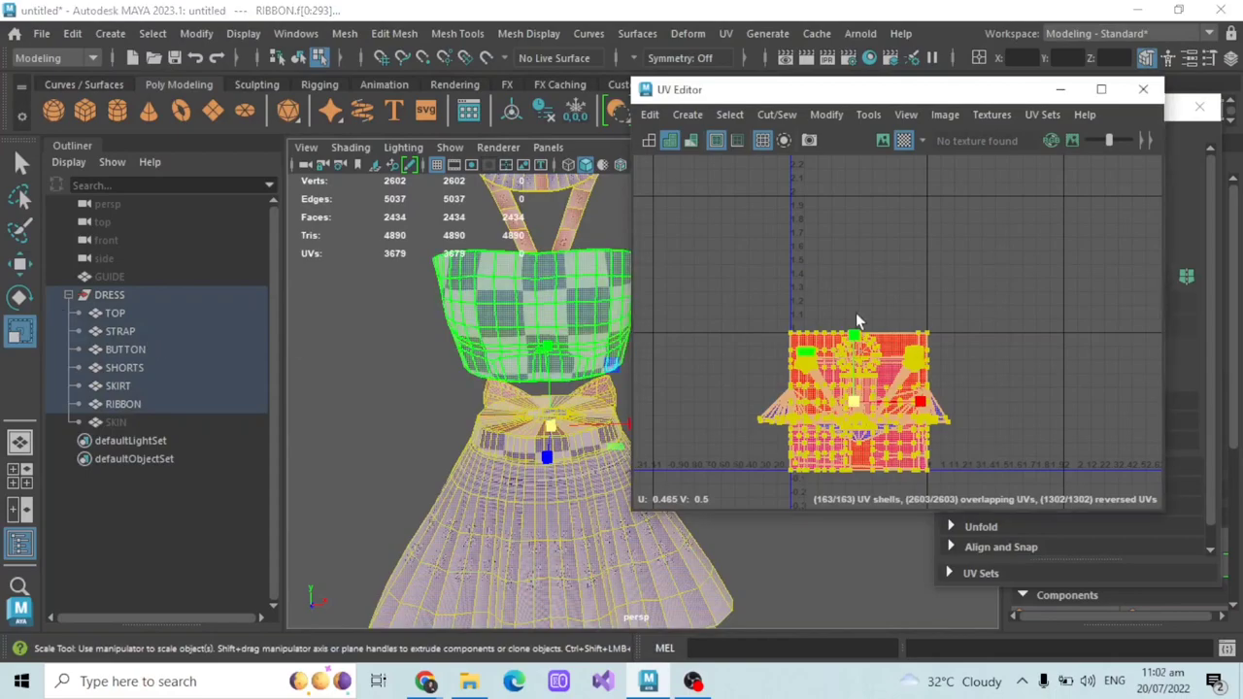
left_click_drag(854, 333, 529, 300)
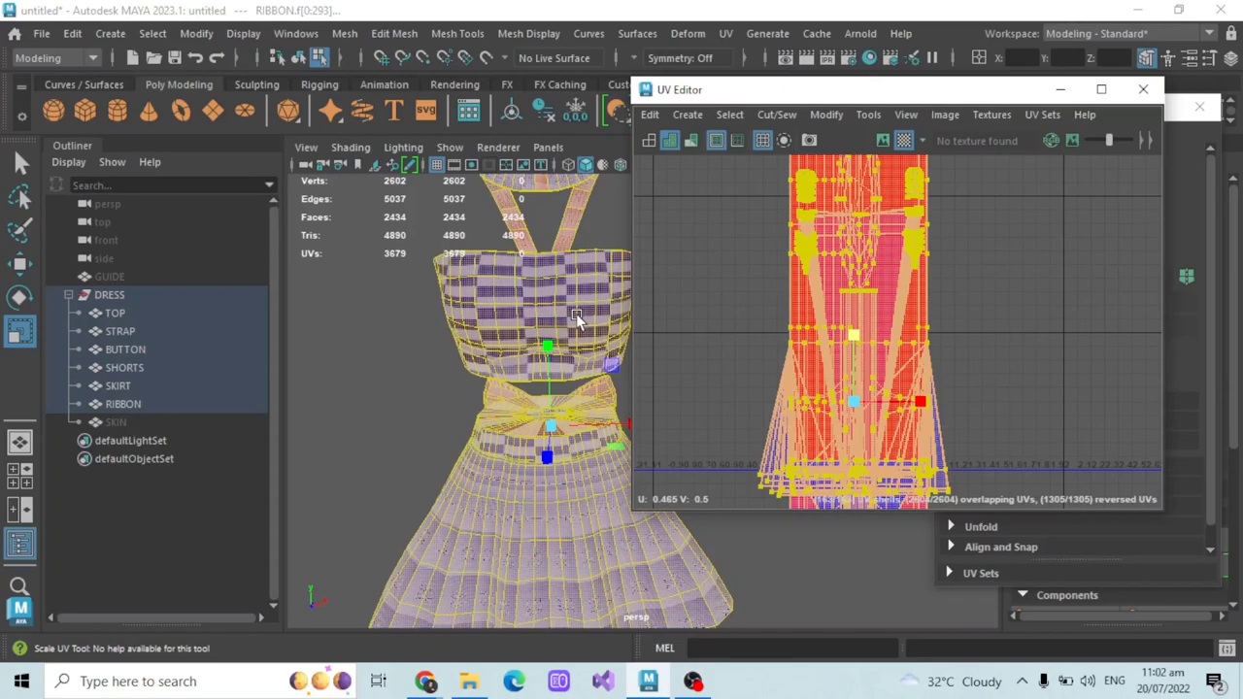
- Undo the vertical UV scaling and examine the checker pattern on the dress
key("ctrl+z")
key("ctrl+z")
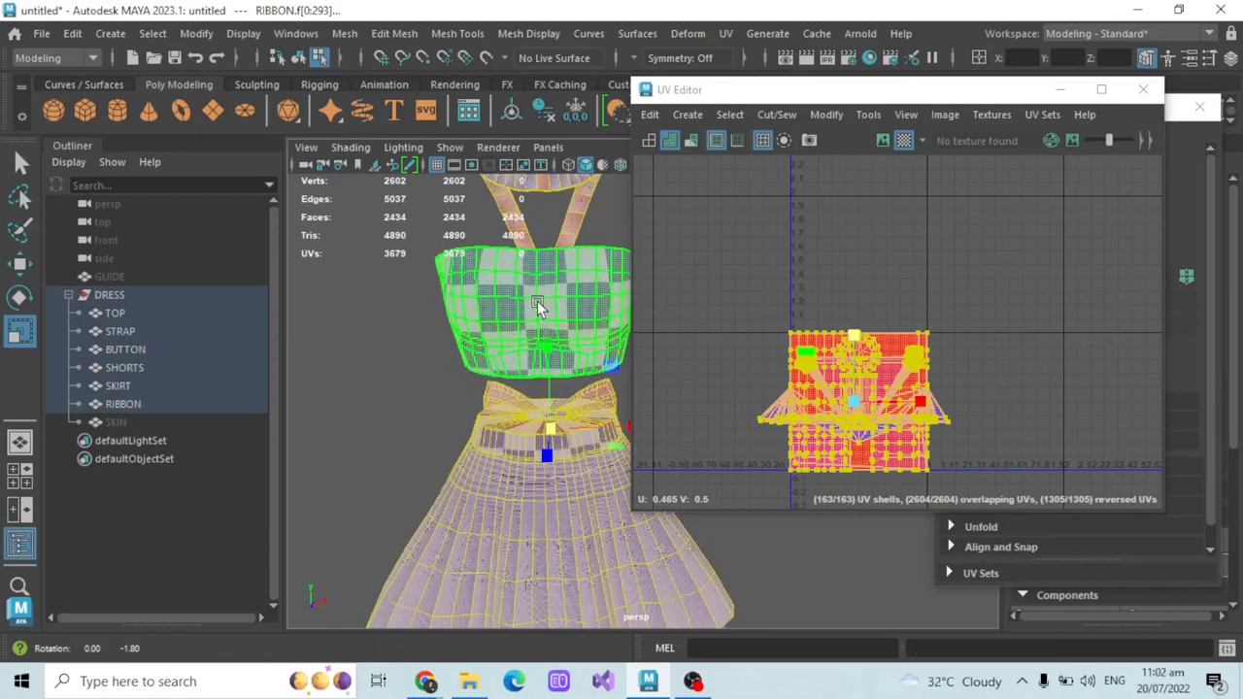
left_click_drag(537, 301, 640, 302, "alt")
scroll(840, 251, "down", 1)
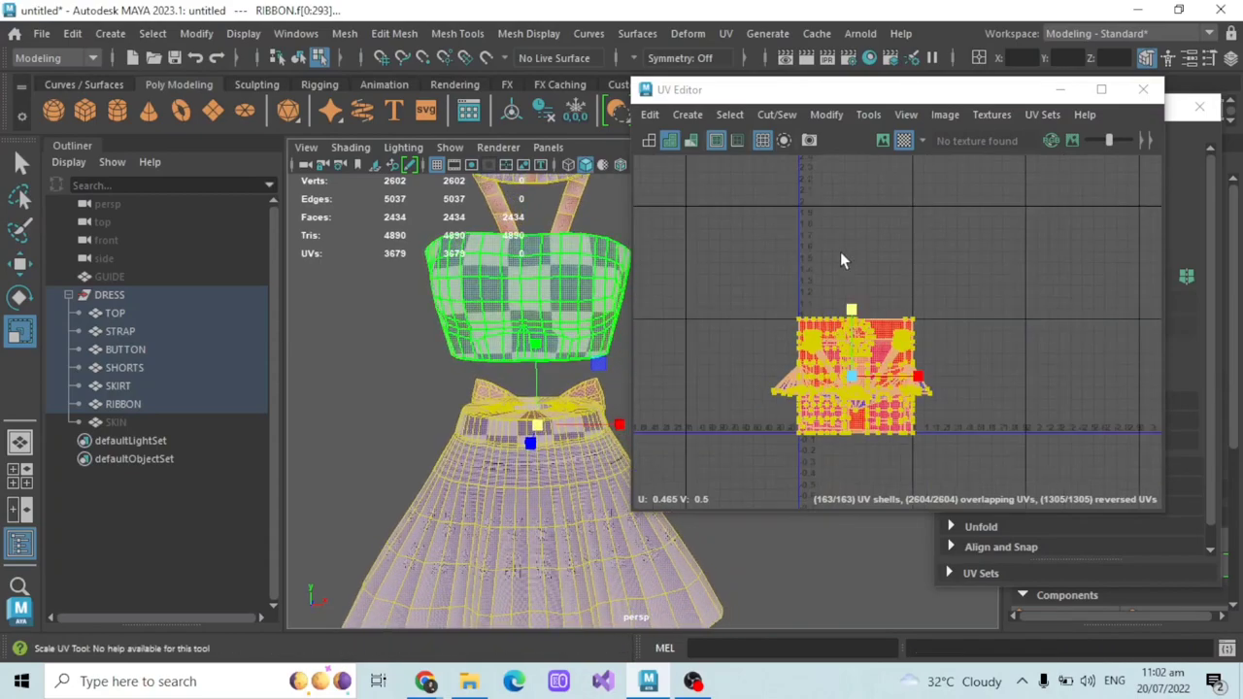
- Toggle the checker map off and back on, and reselect all the garment UV shells
left_click(902, 139)
left_click(901, 140)
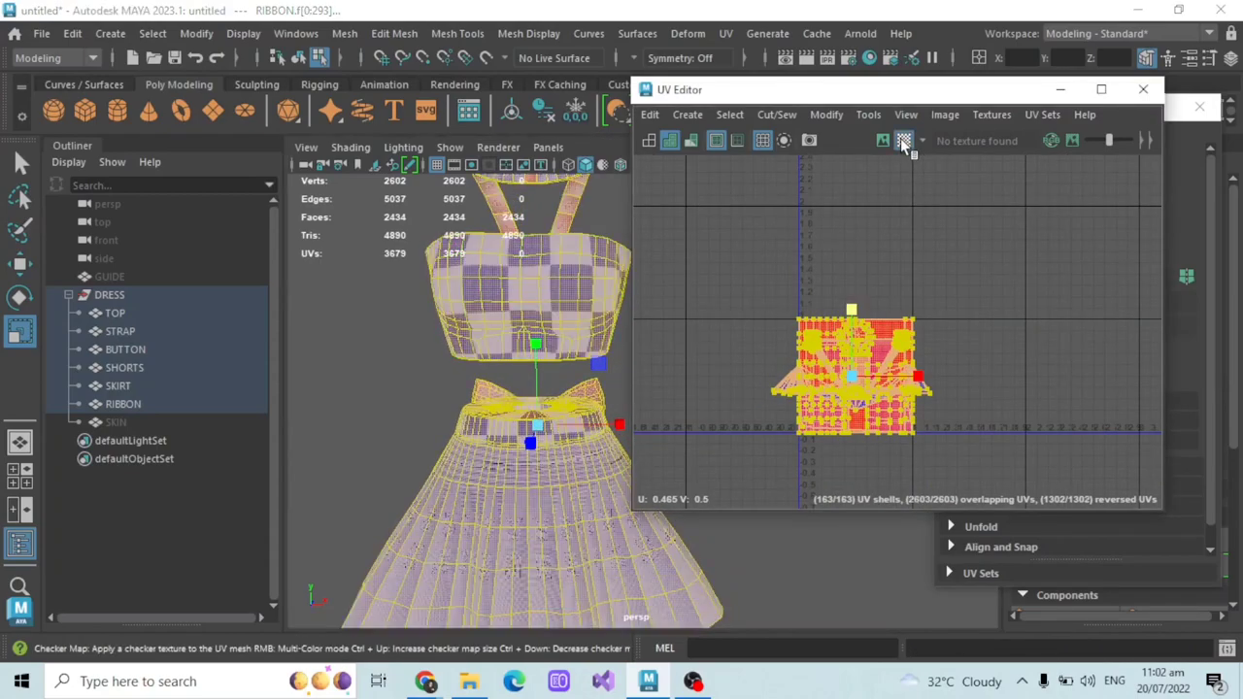
left_click(901, 187)
left_click_drag(732, 283, 1012, 443)
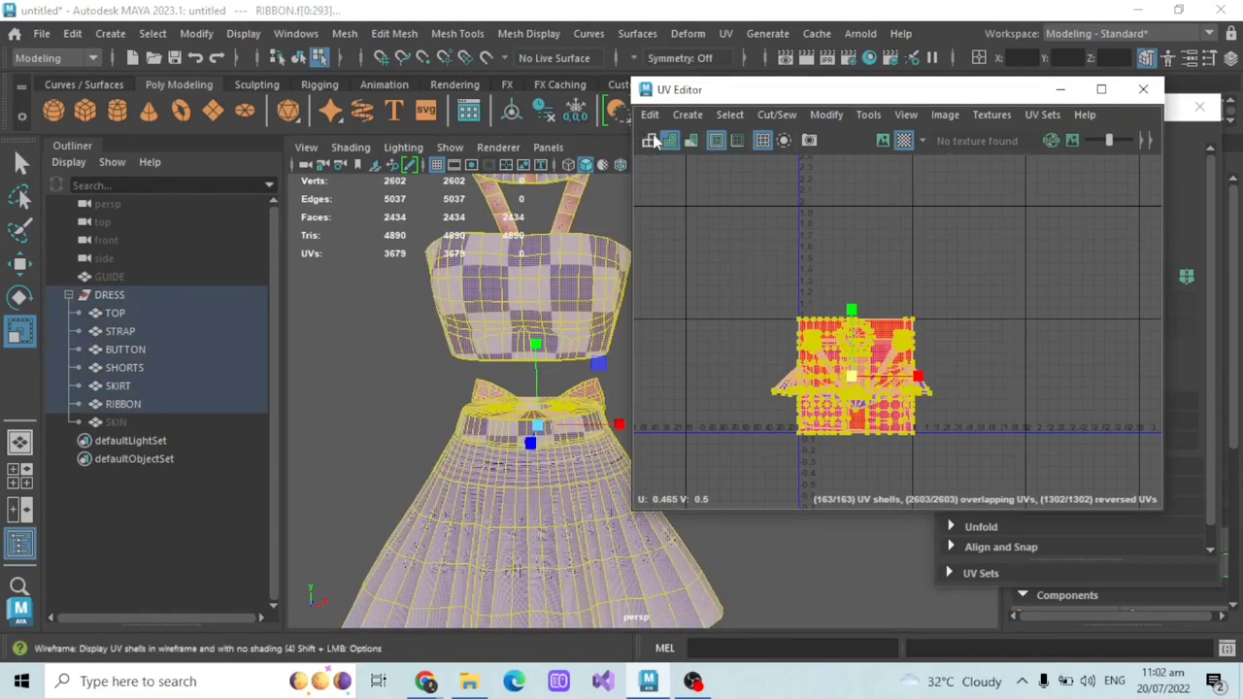
- Reset the UV Editor's interface settings to their defaults
left_click(704, 121)
left_click(688, 115)
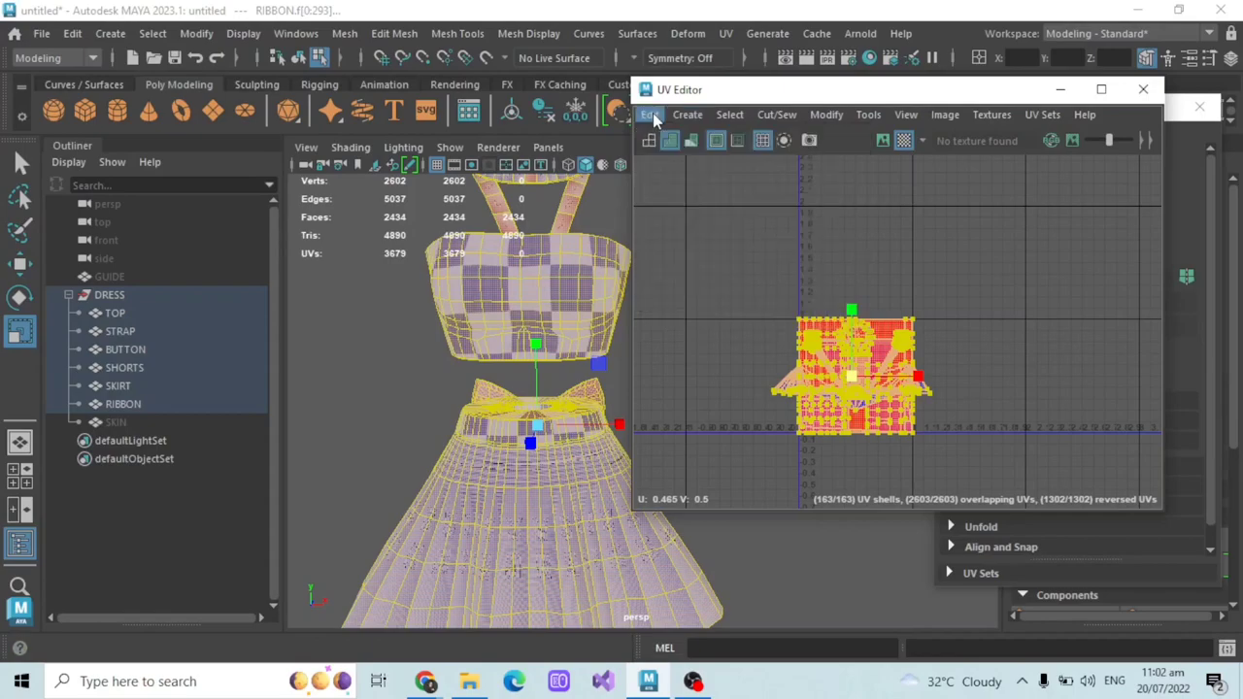
left_click(650, 115)
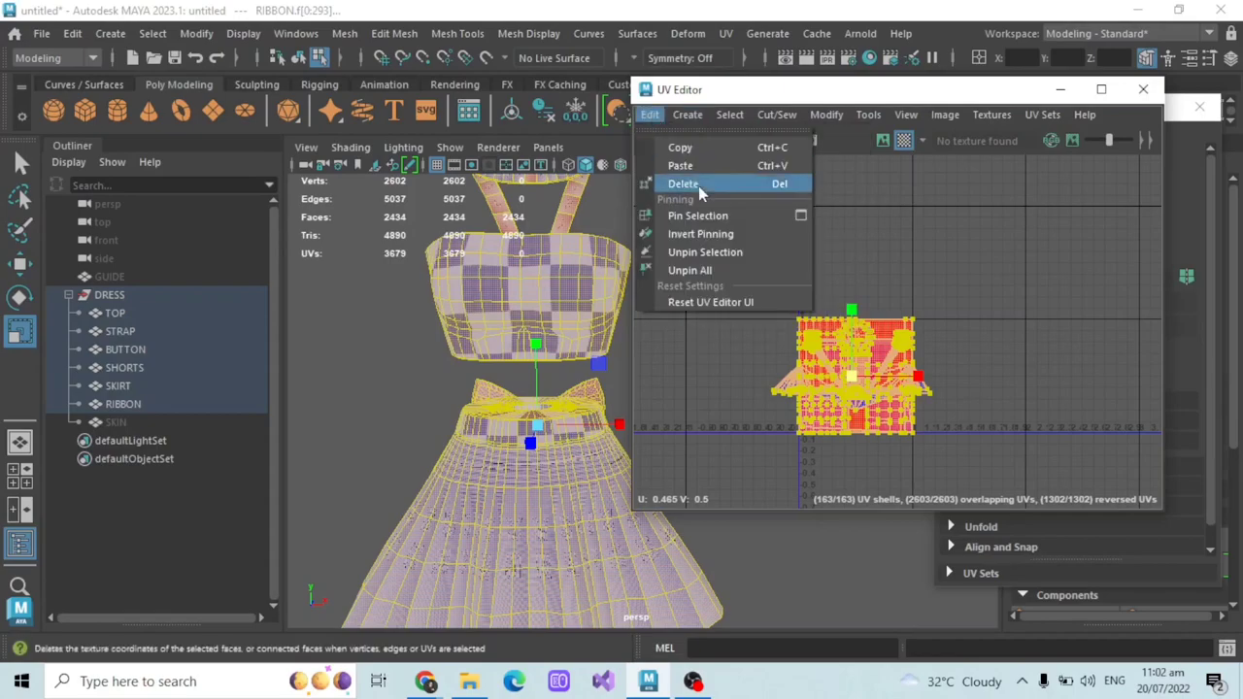
left_click(716, 300)
left_click(813, 246)
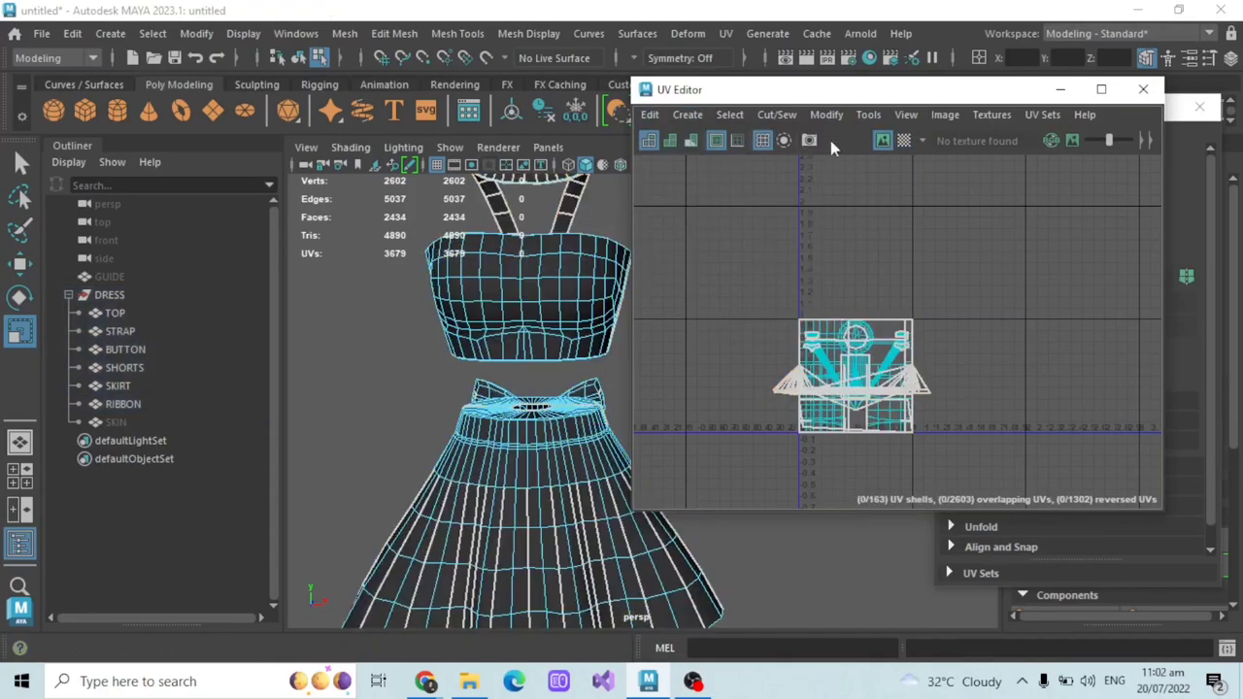
- Apply the checker map to the dress again and switch the UV shells to shaded display
left_click(903, 140)
scroll(866, 221, "up", 2)
middle_click_drag(921, 263, 894, 225, "alt")
left_click(669, 141)
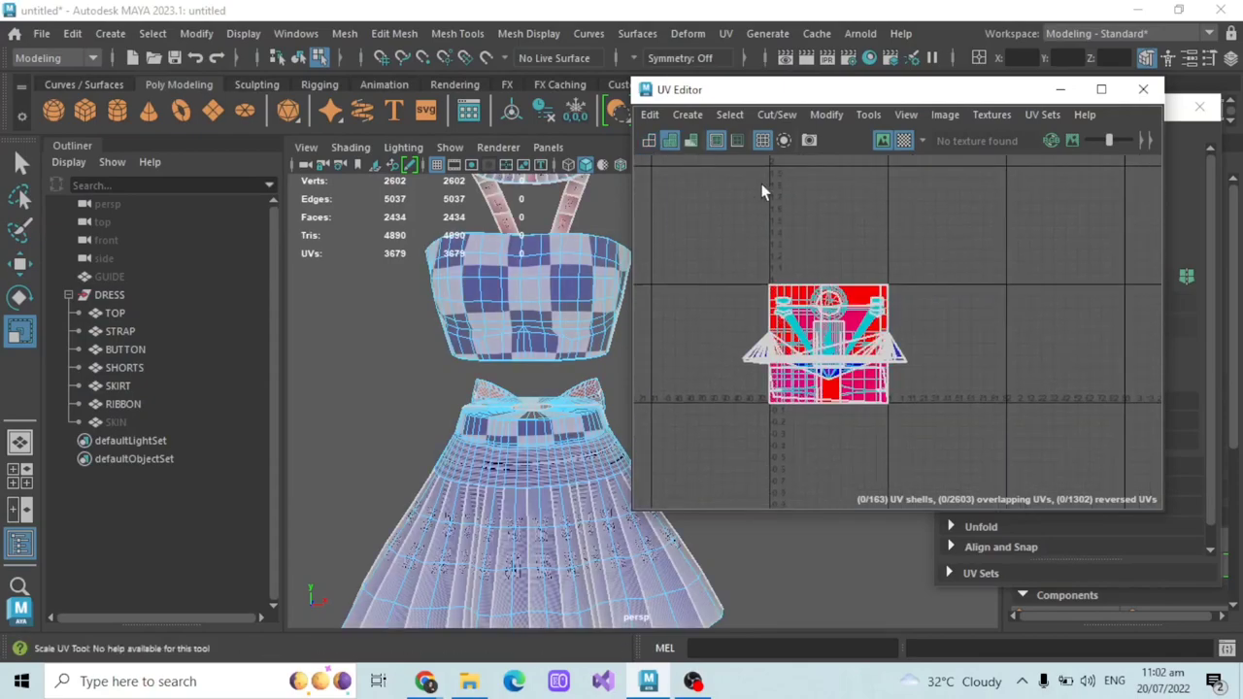
- Toggle the UV distortion display on and off, and set the UV shells to wireframe display
left_click(692, 142)
left_click(691, 142)
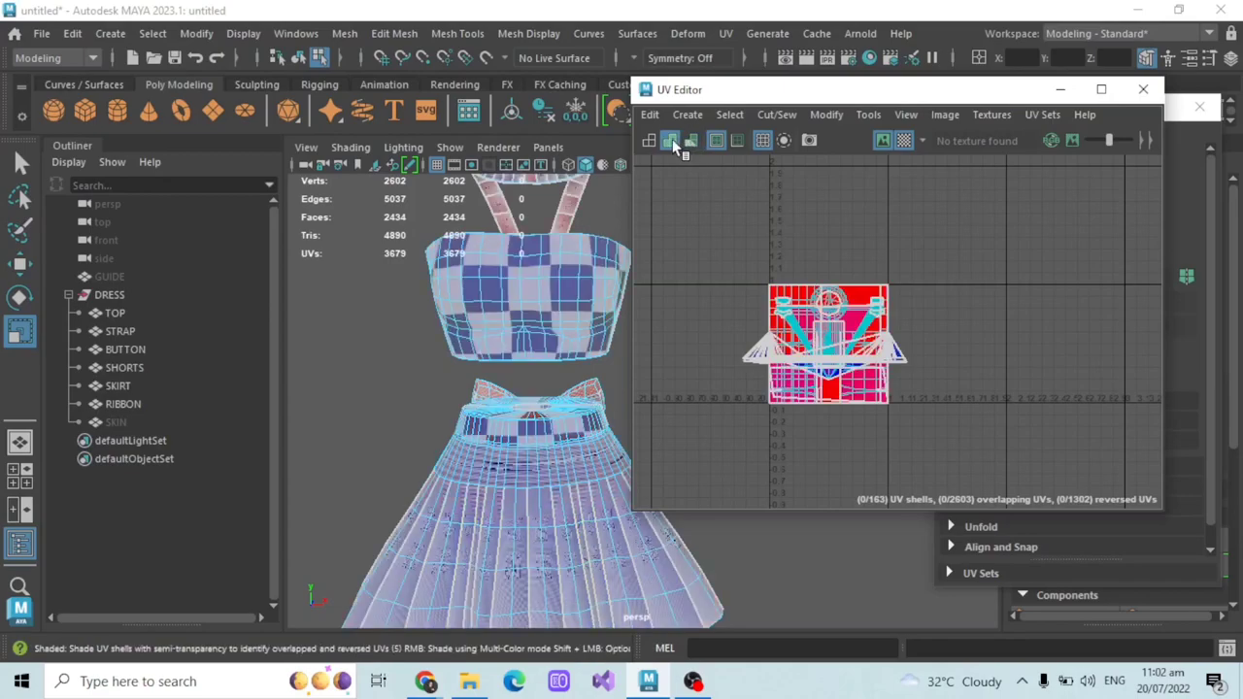
left_click(649, 140)
scroll(837, 208, "up", 2)
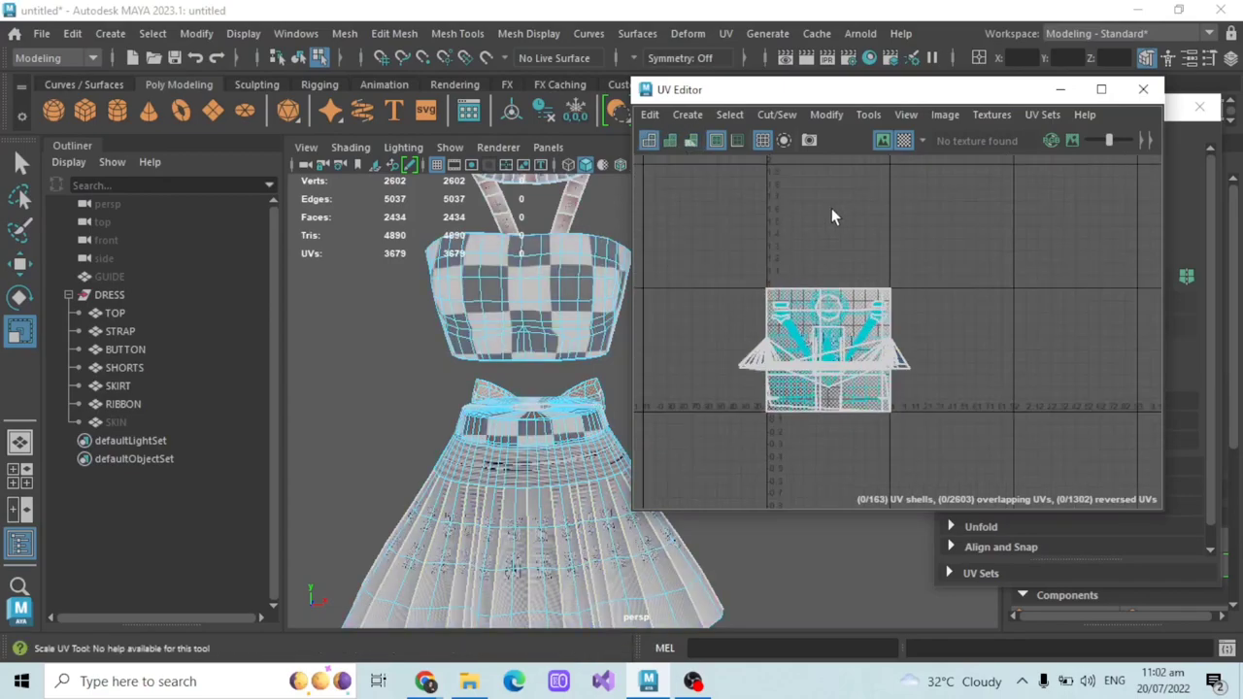
- Select every garment UV shell in the UV Editor with a marquee
left_click(687, 115)
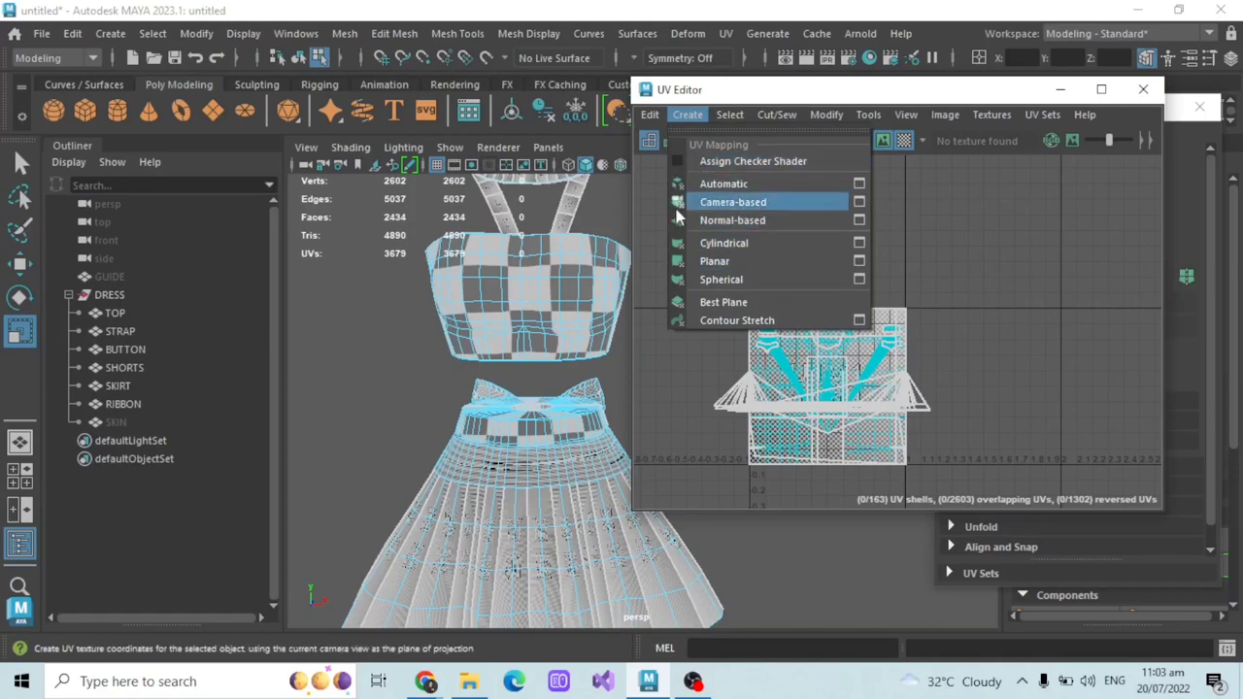
left_click(950, 210)
left_click_drag(708, 251, 1032, 488)
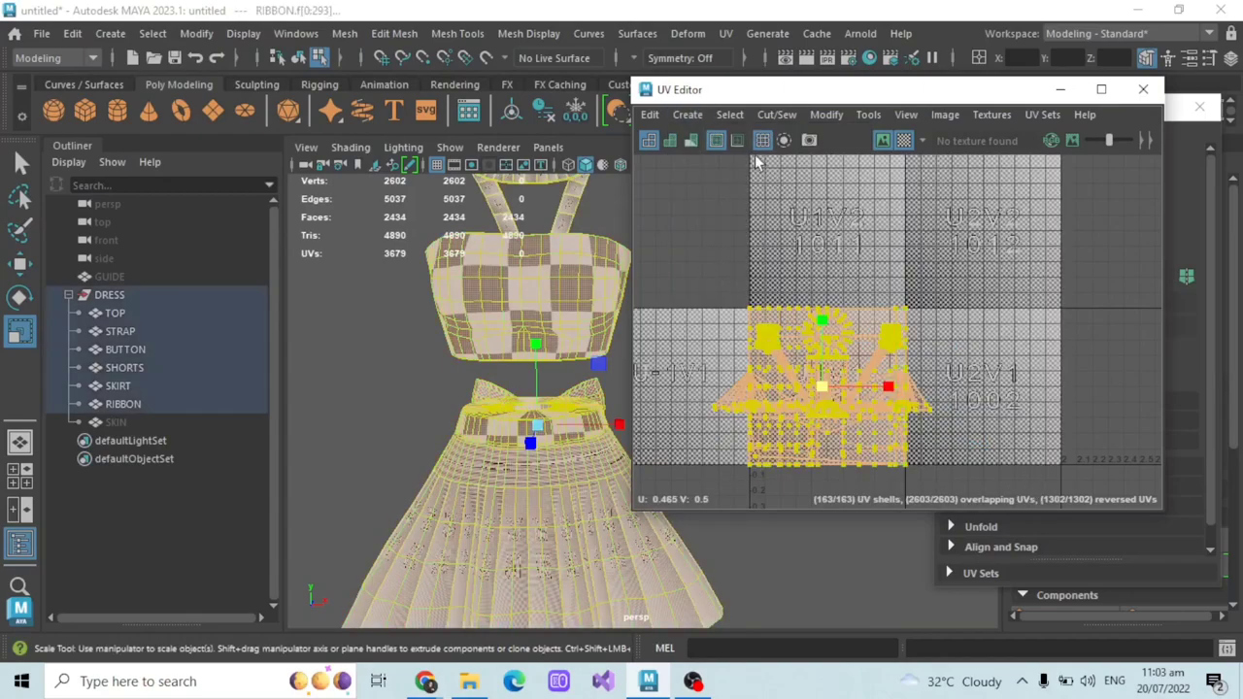
- Apply Automatic UV mapping to all the selected garment meshes and examine the dress from several angles
left_click(686, 115)
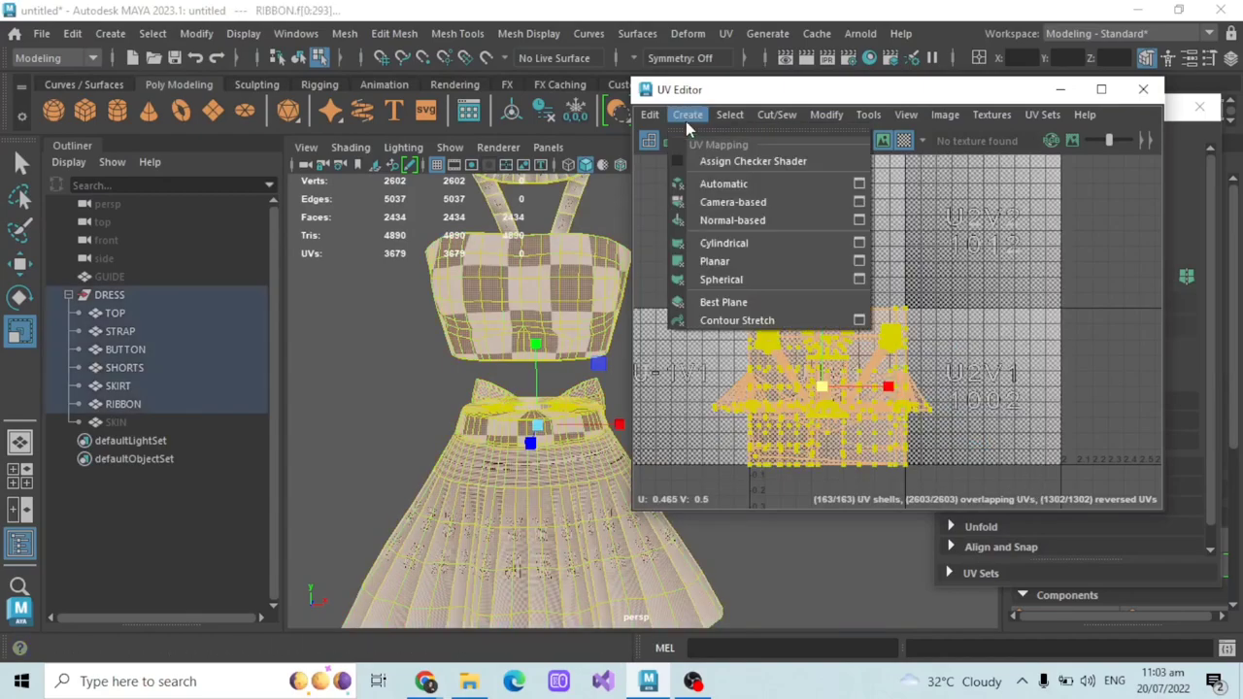
left_click(743, 185)
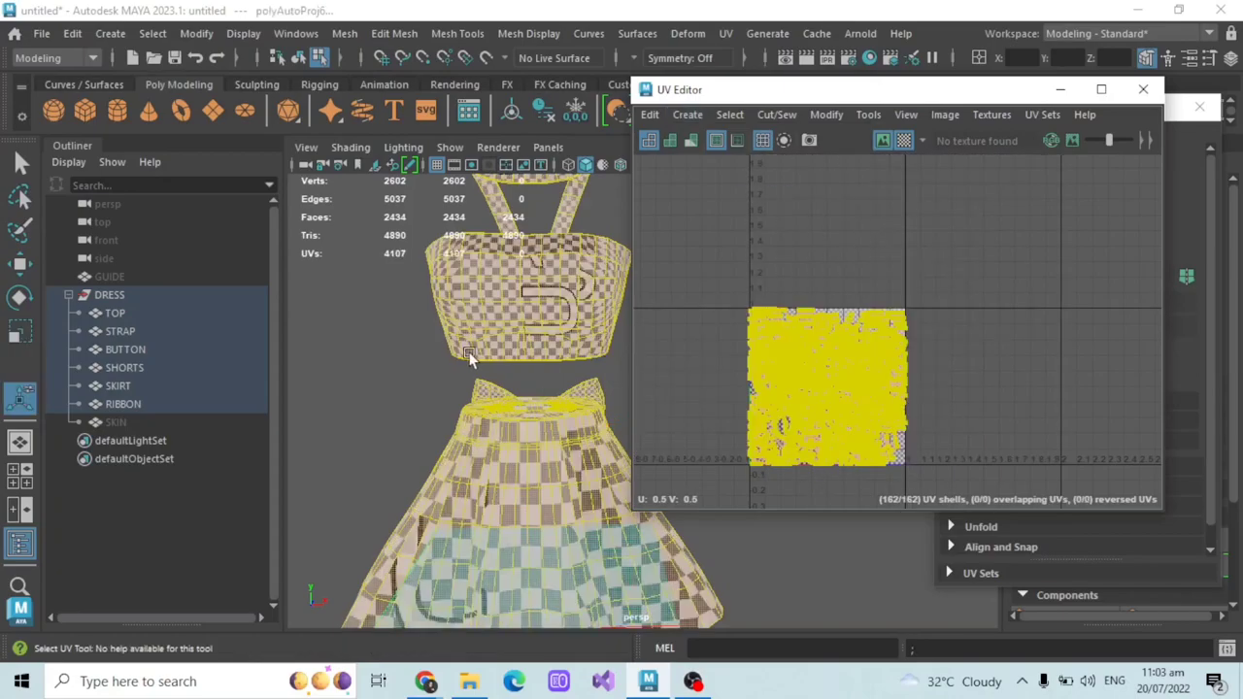
left_click_drag(472, 357, 544, 354, "alt")
scroll(821, 252, "up", 2)
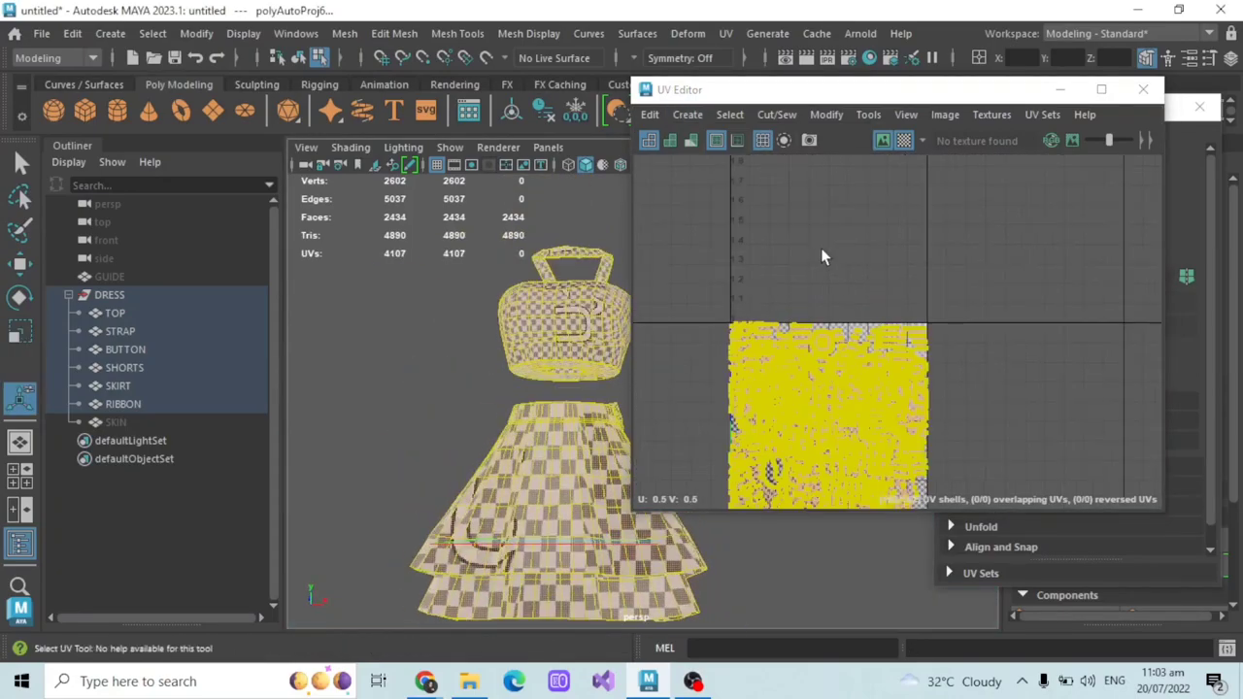
middle_click_drag(848, 264, 841, 233, "alt")
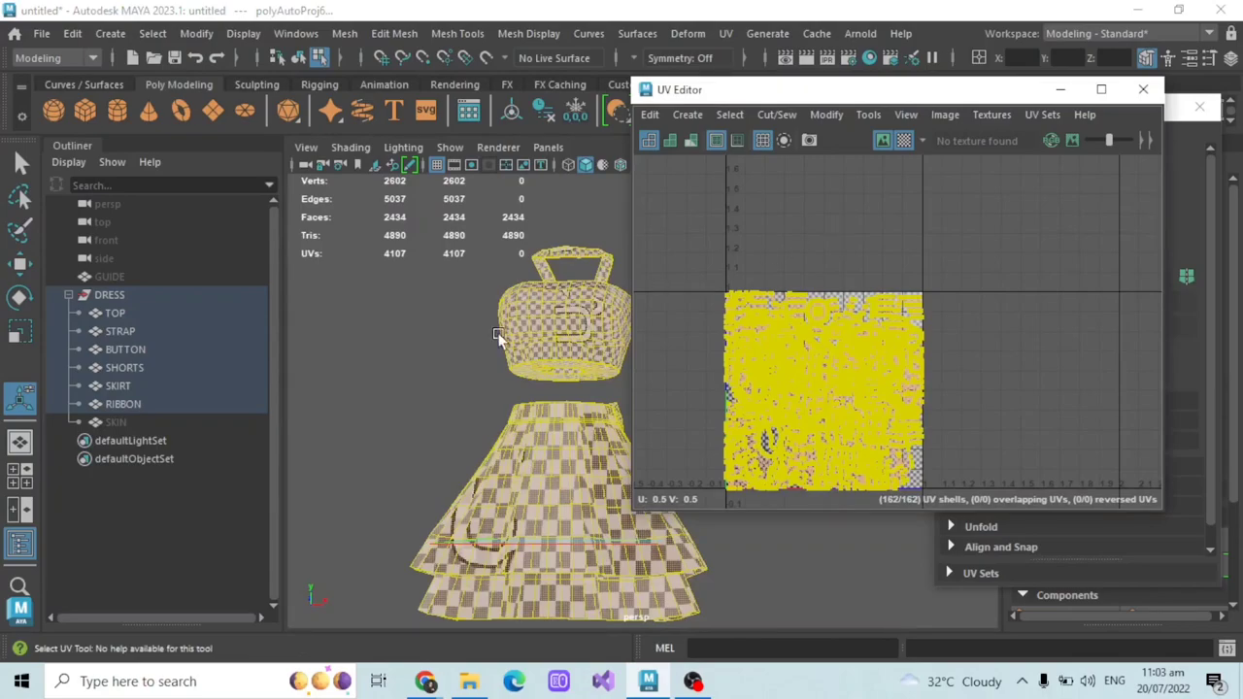
left_click_drag(497, 335, 441, 275, "alt")
left_click_drag(462, 319, 528, 366, "alt")
- Select three neighbouring UV shells on the side of the skirt
left_click(517, 402)
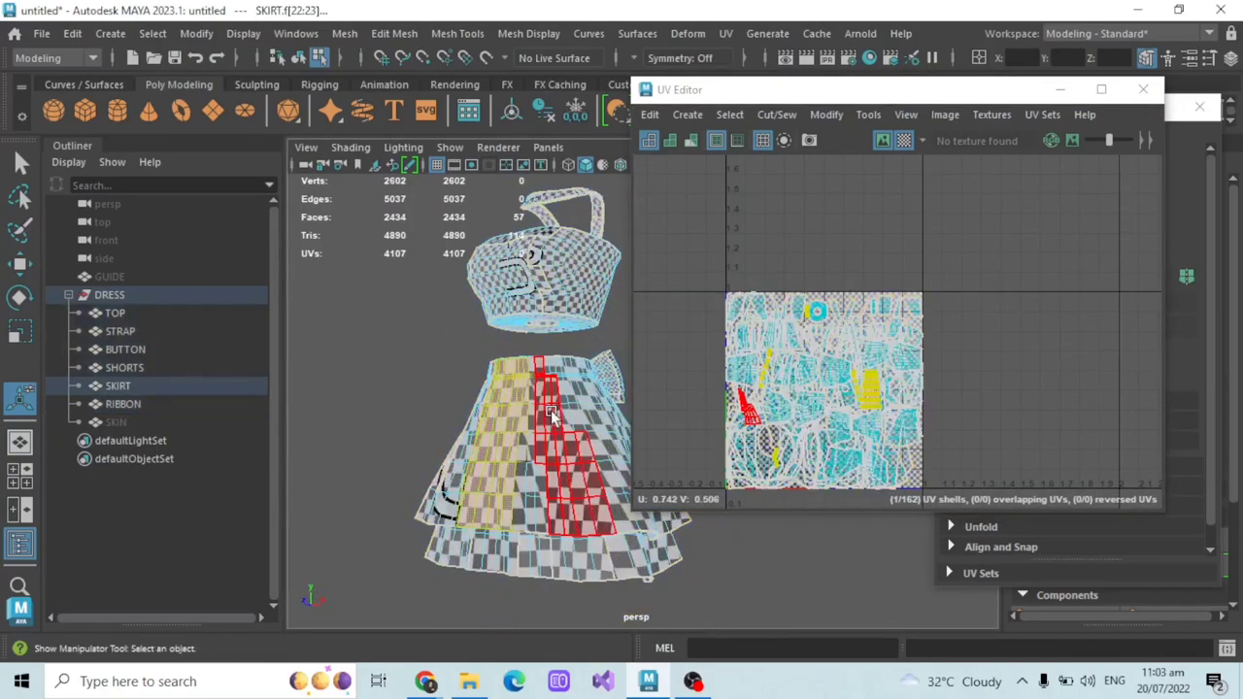
left_click_drag(556, 433, 483, 406, "alt")
left_click(502, 425, "shift")
left_click(541, 402, "shift")
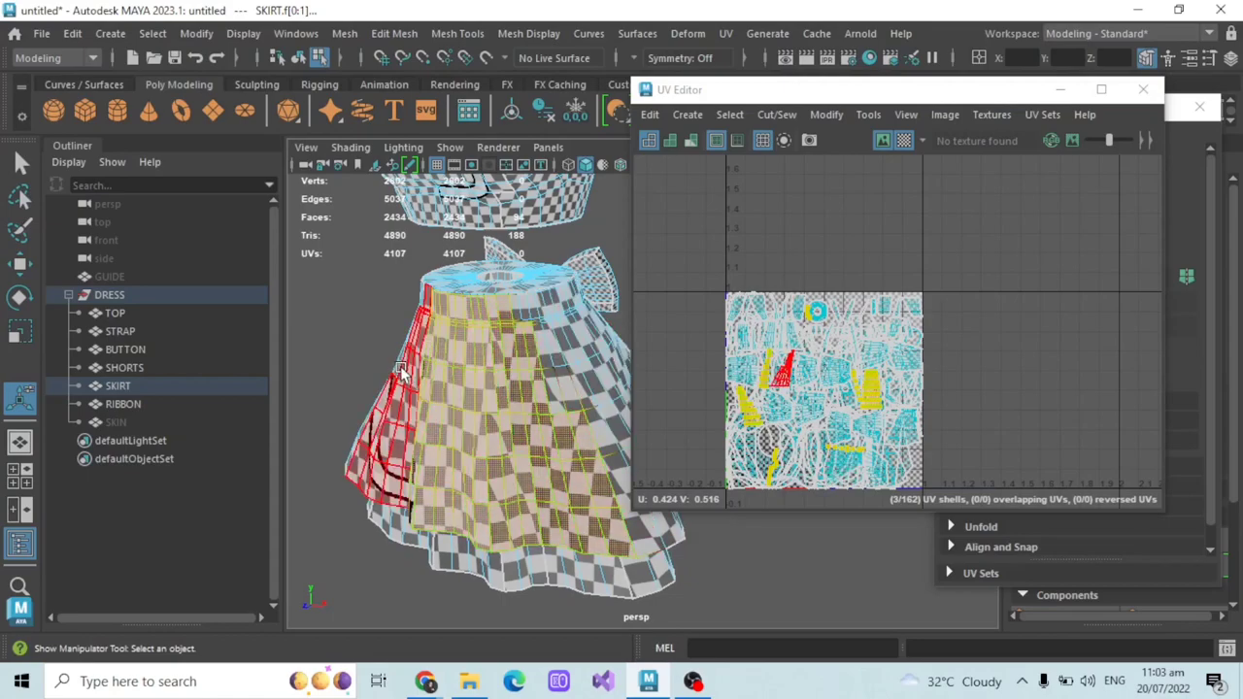
- Examine how the automatic mapping splits the skirt's waist and side panels into separate UV shells
middle_click_drag(496, 393, 500, 381, "alt")
left_click_drag(500, 382, 512, 348, "alt")
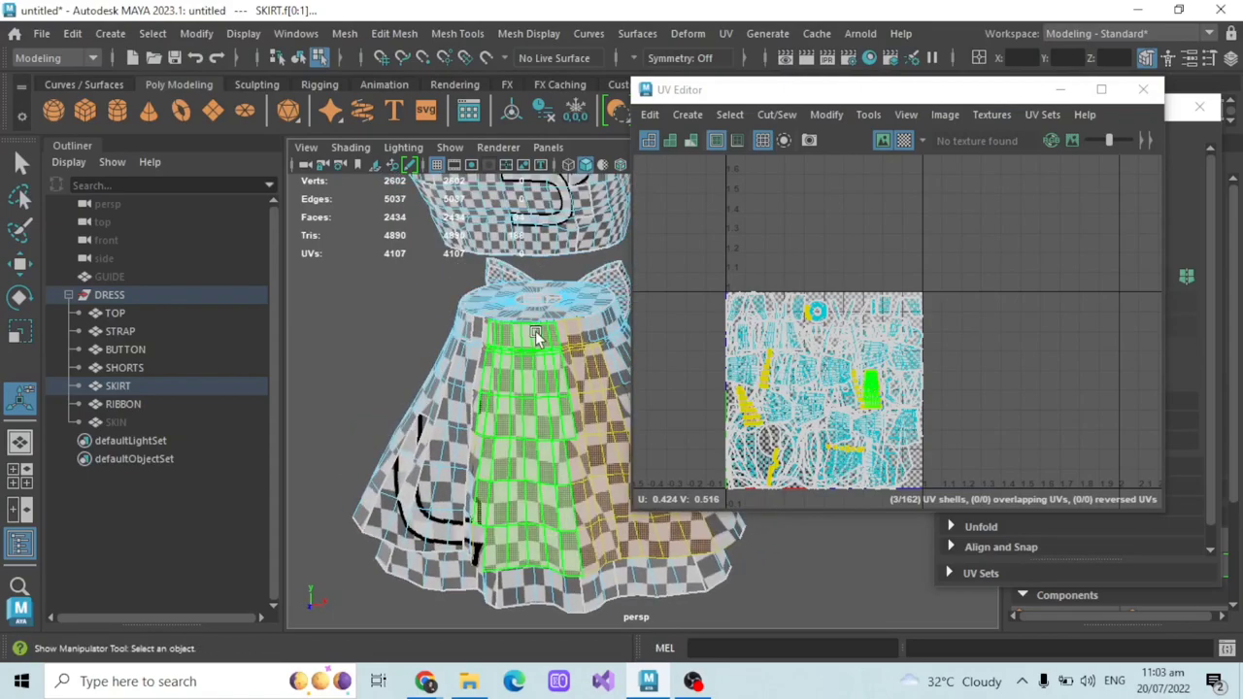
left_click(526, 322)
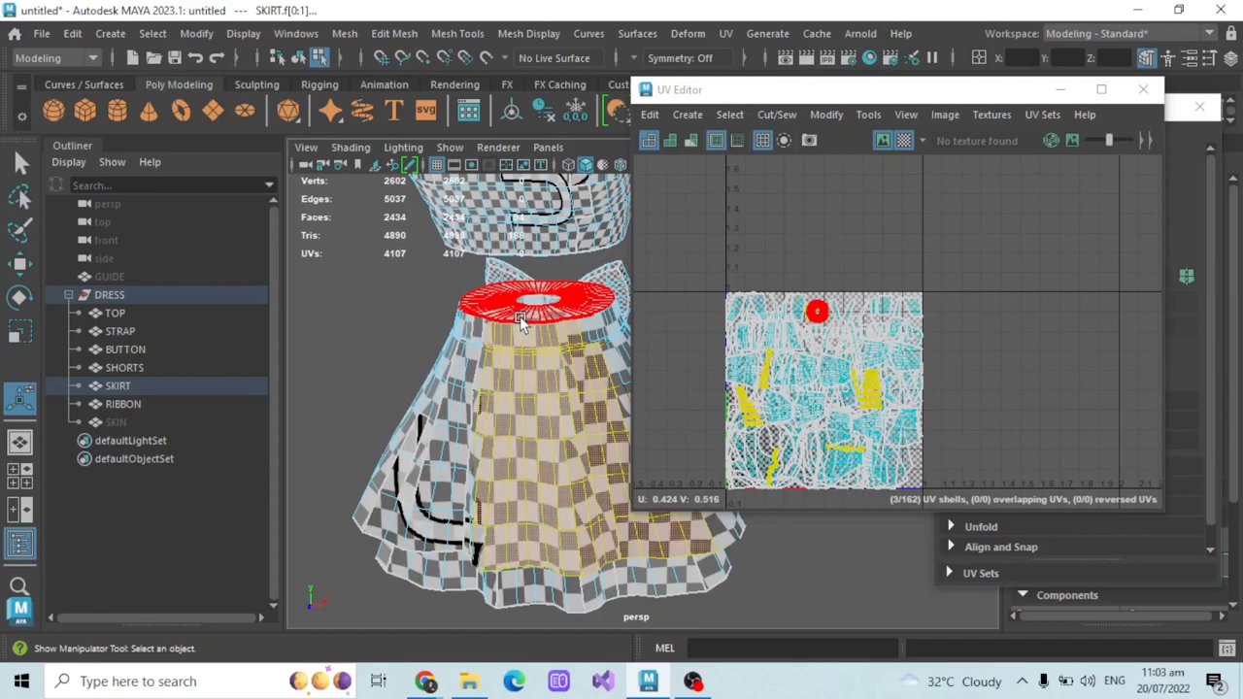
left_click(505, 335)
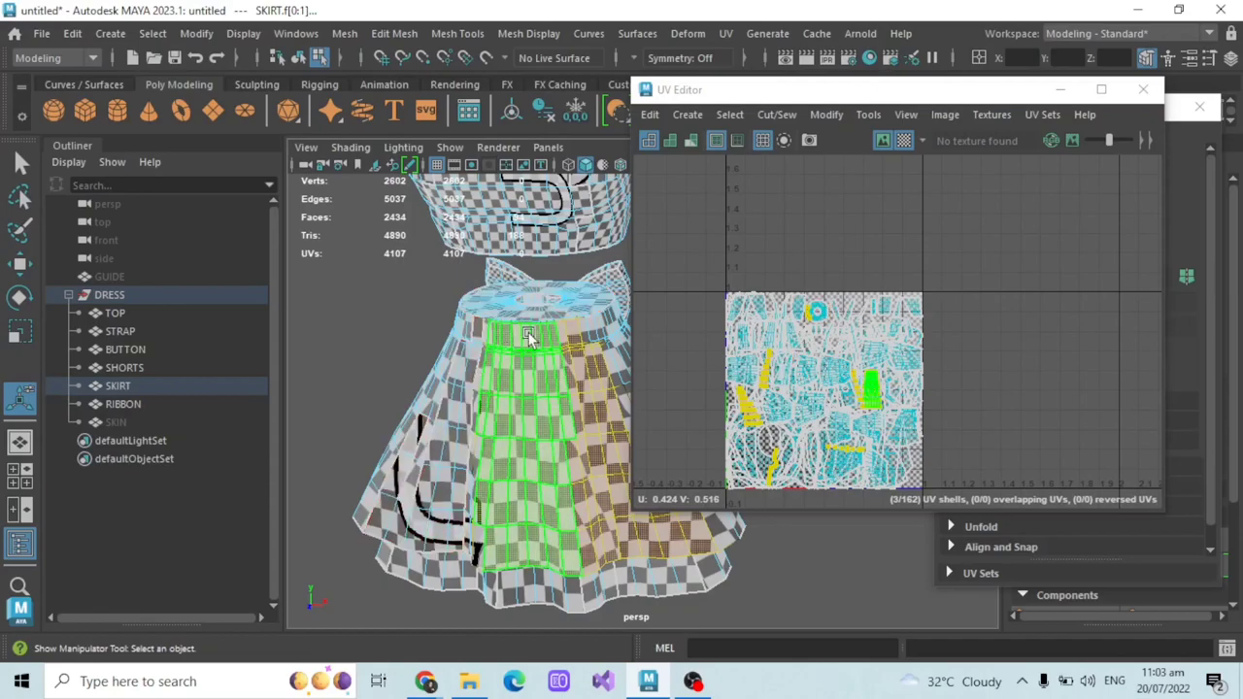
scroll(528, 335, "up", 2)
scroll(511, 327, "down", 2)
left_click_drag(505, 330, 409, 317, "alt")
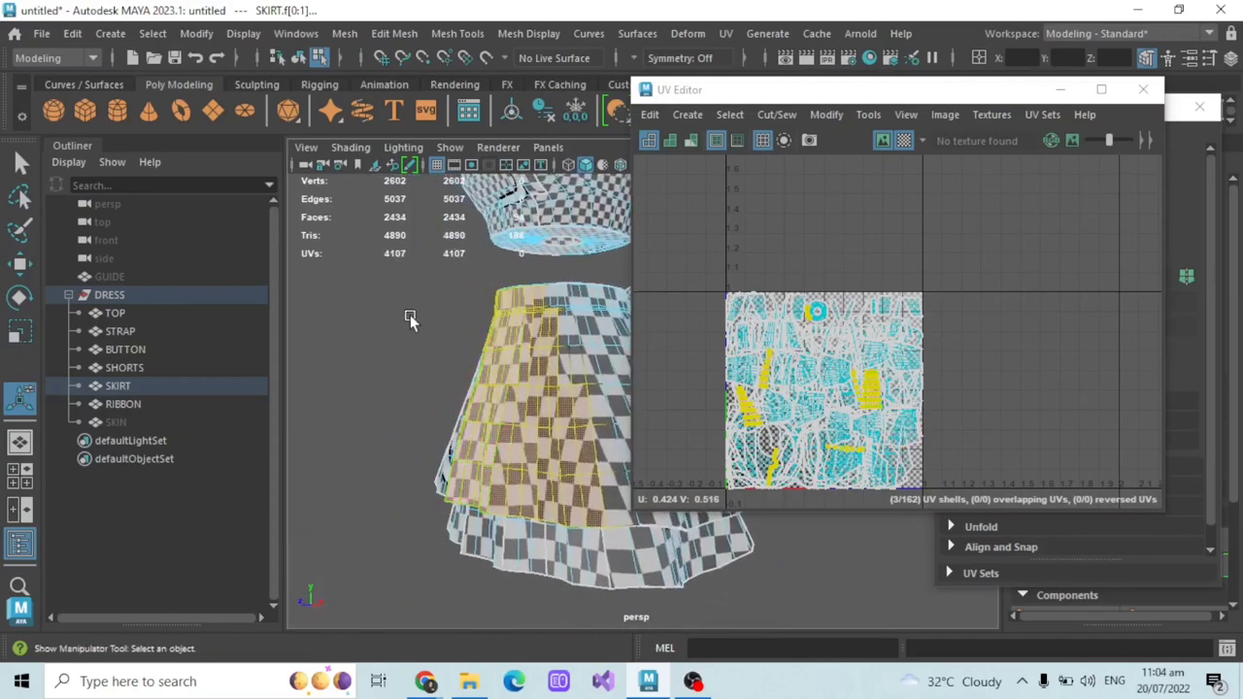
left_click_drag(475, 342, 528, 377, "alt")
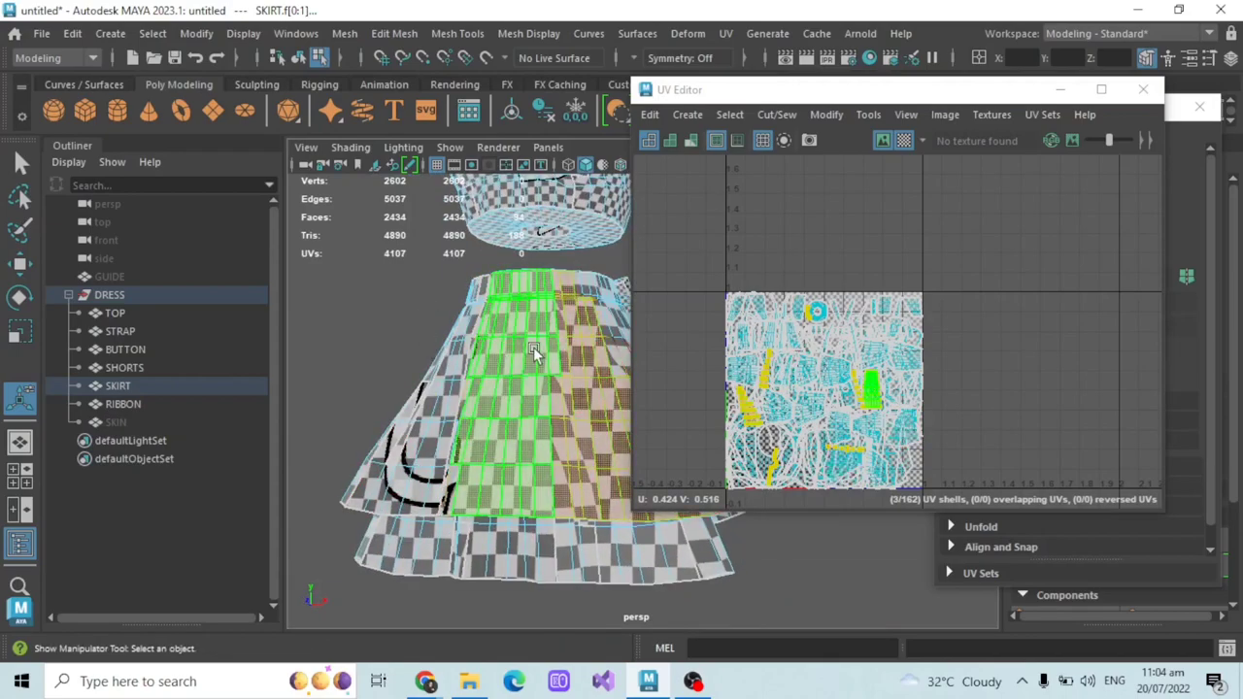
- Select individual skirt UV shells to locate them in the UV layout, and clear the selection
left_click_drag(555, 359, 522, 354, "alt")
left_click(576, 357)
scroll(515, 379, "up", 3)
left_click(423, 372)
left_click(526, 348)
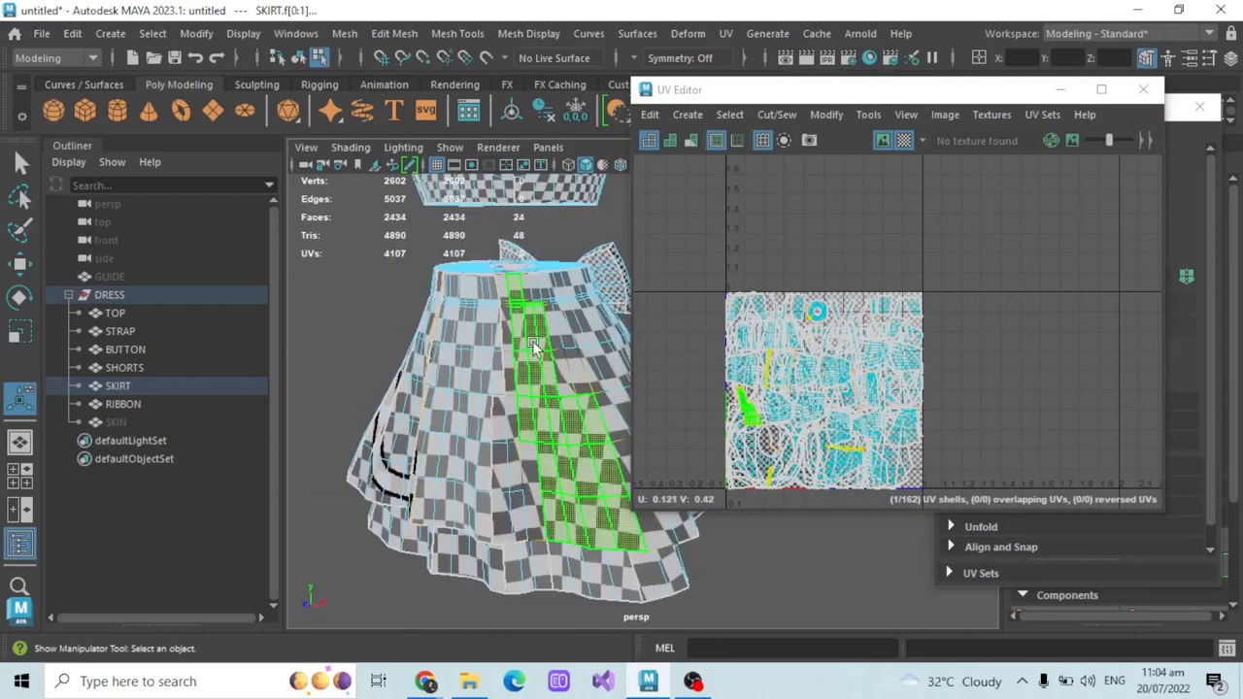
left_click(772, 216)
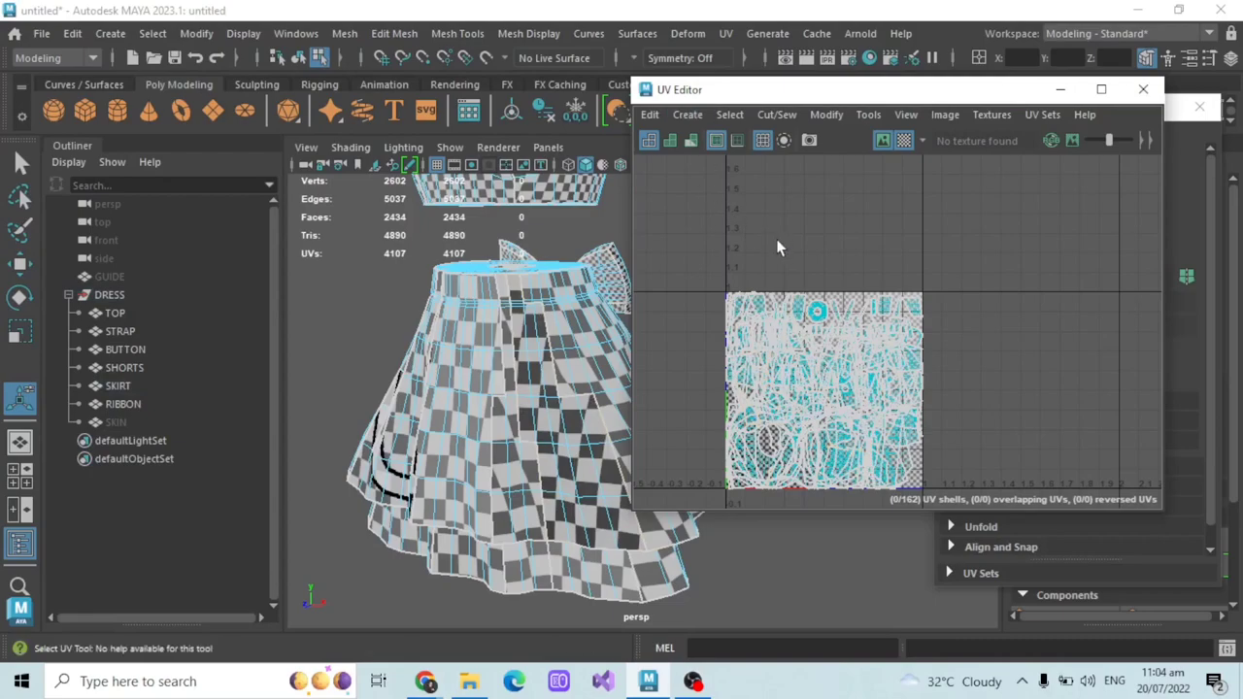
- Undo the skirt shell selections and the Automatic UV projection of the garments
key("ctrl+z")
key("ctrl+z")
key("ctrl+z")
key("ctrl+z")
key("ctrl+z")
key("ctrl+z")
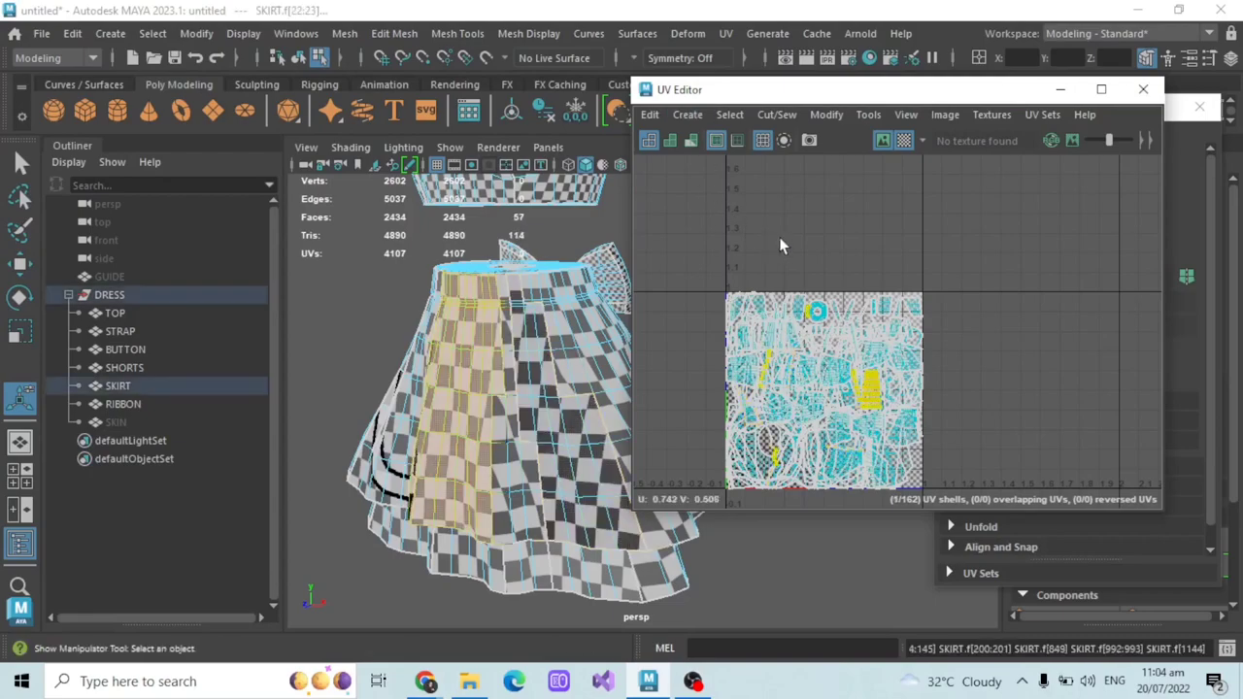
key("ctrl+z")
key("ctrl+z")
key("ctrl+z")
key("ctrl+z")
key("ctrl+z")
key("ctrl+z")
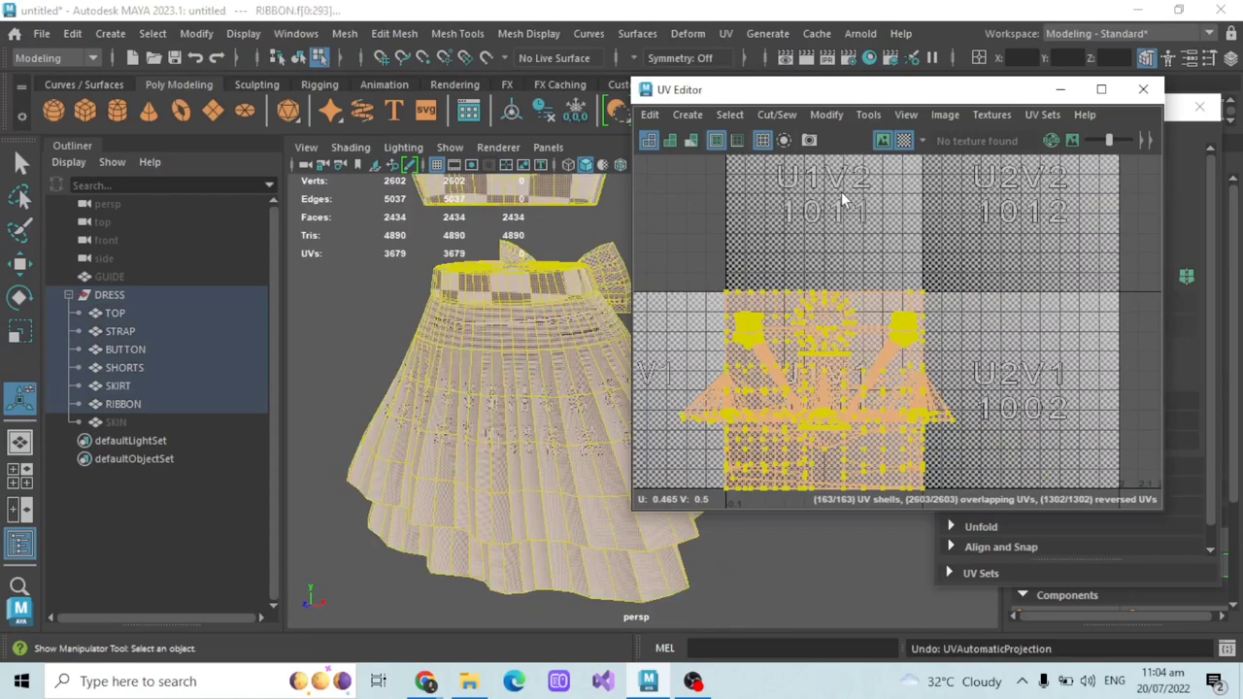
- Apply Camera-based UV mapping to all the selected garment meshes
scroll(841, 191, "up", 1)
left_click(688, 117)
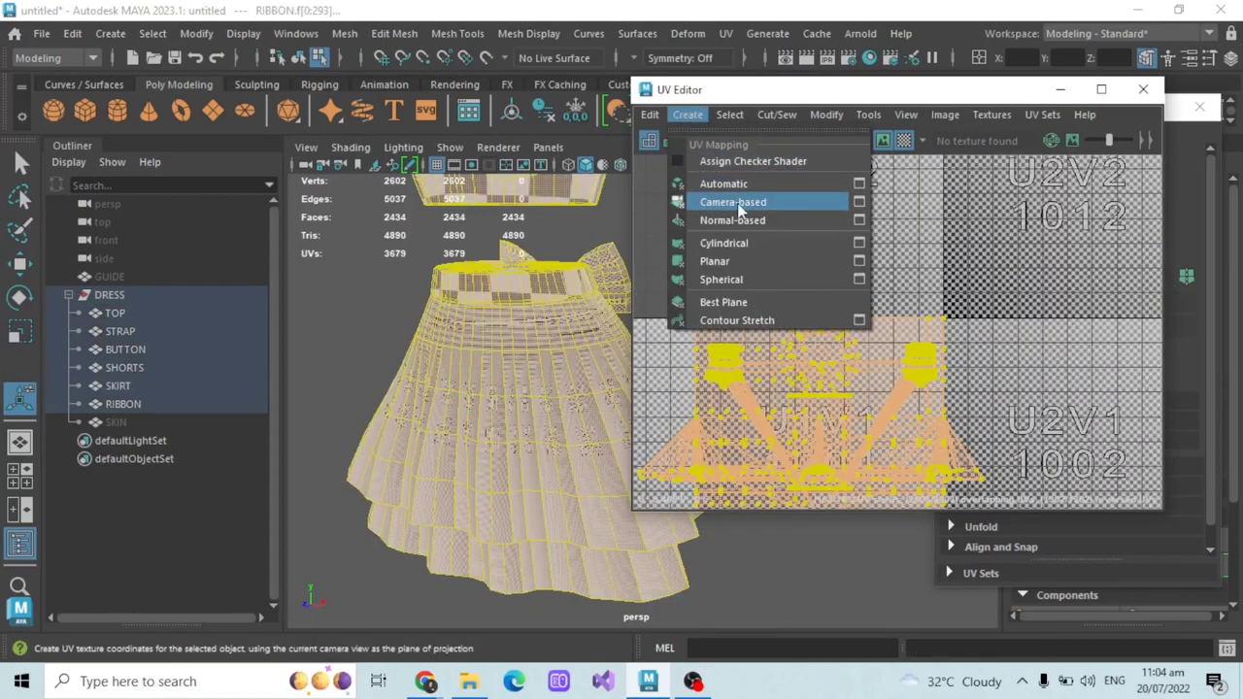
left_click(642, 304)
left_click(687, 115)
left_click(768, 202)
scroll(513, 299, "down", 3)
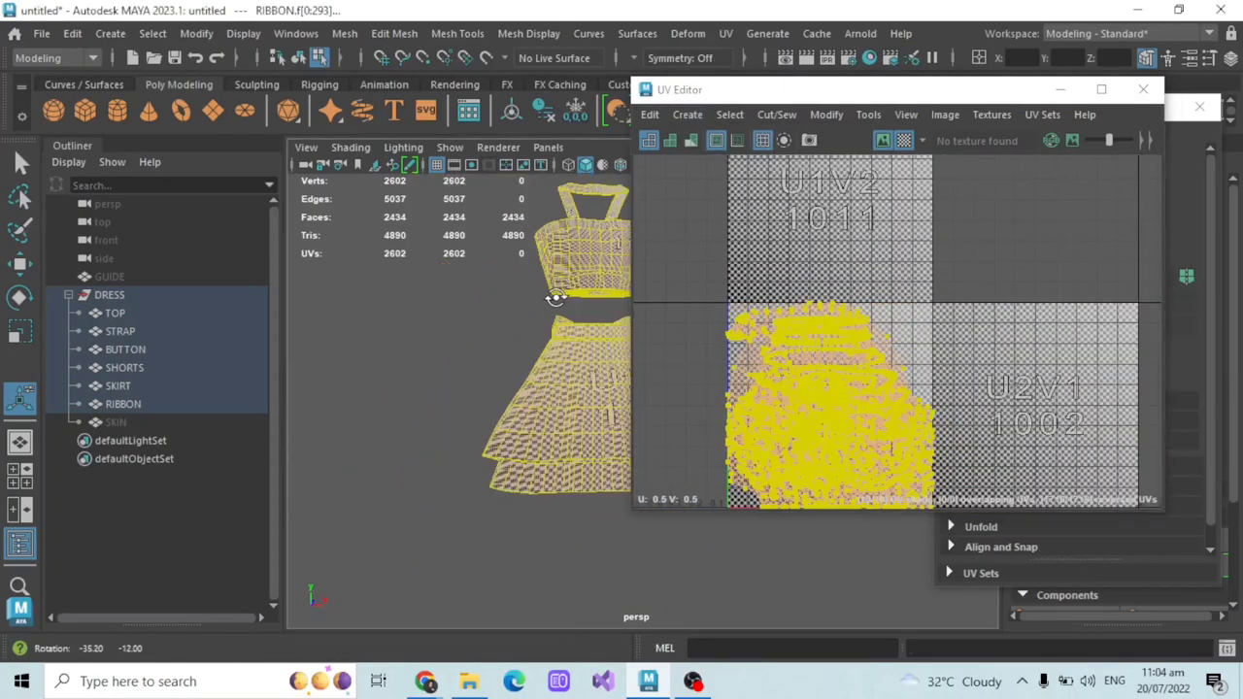
- Examine the camera-projected checker pattern on the dress's top and skirt from several angles
left_click(688, 115)
left_click(716, 255)
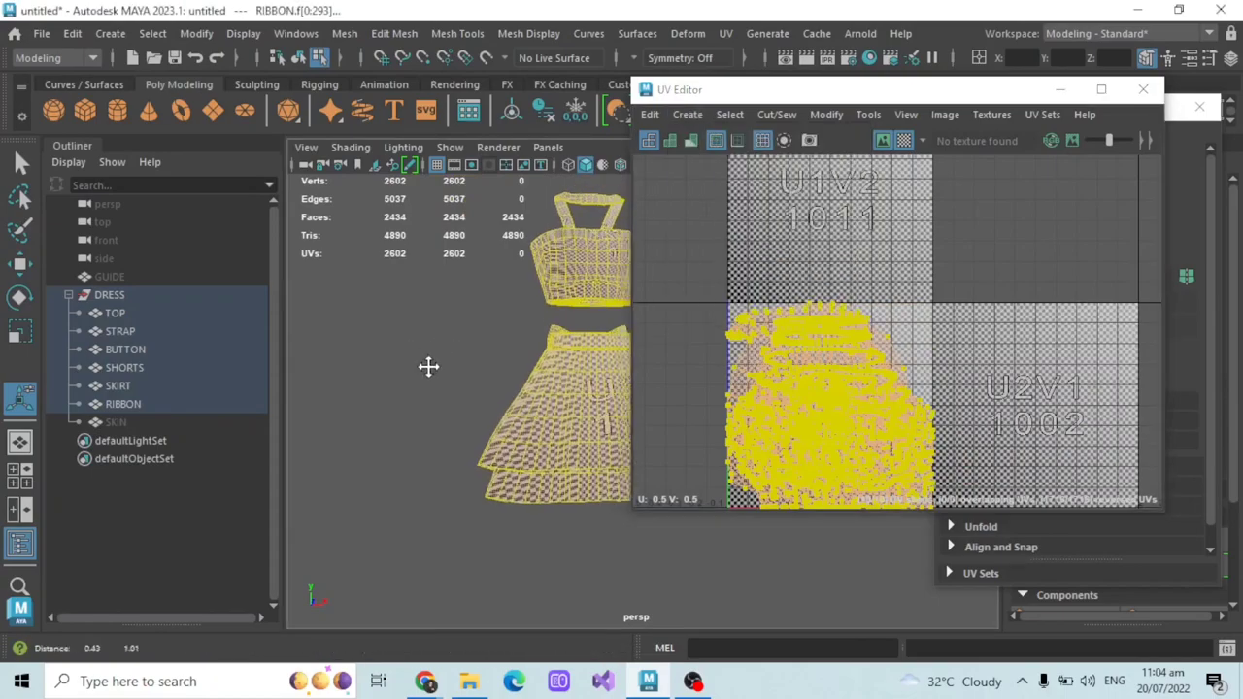
scroll(387, 366, "up", 3)
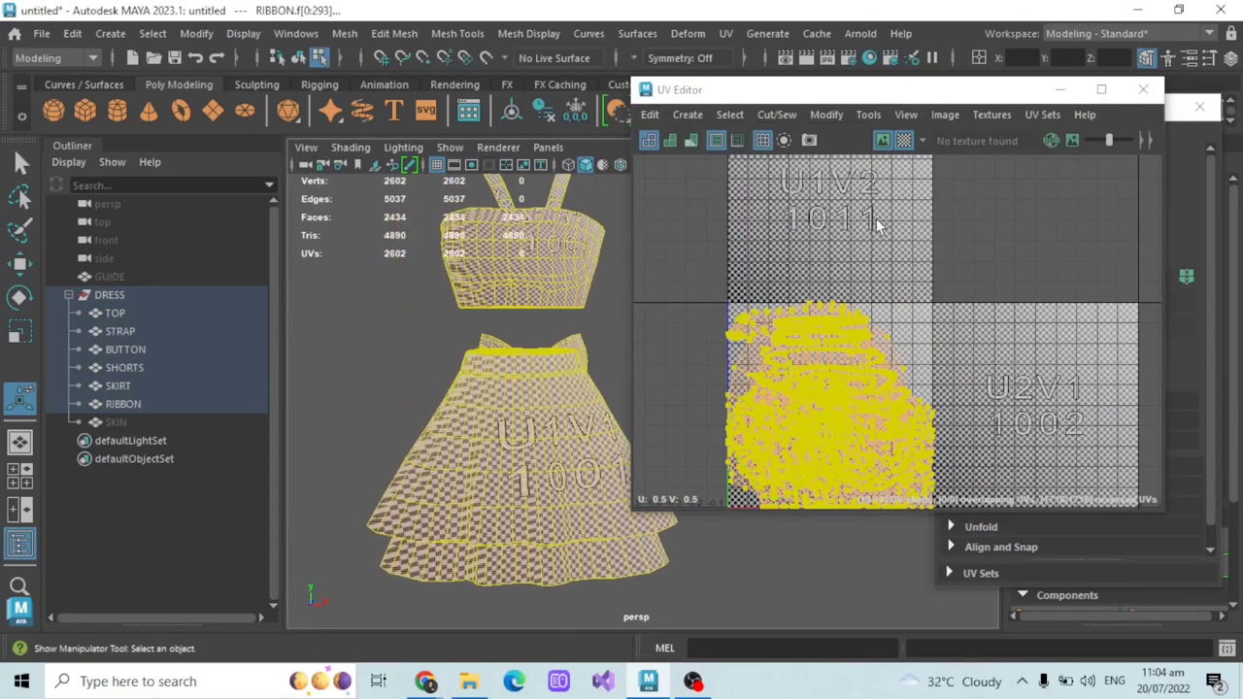
scroll(451, 338, "down", 3)
left_click_drag(480, 355, 495, 350, "alt")
middle_click_drag(495, 350, 469, 341, "alt")
left_click_drag(469, 345, 456, 347, "alt")
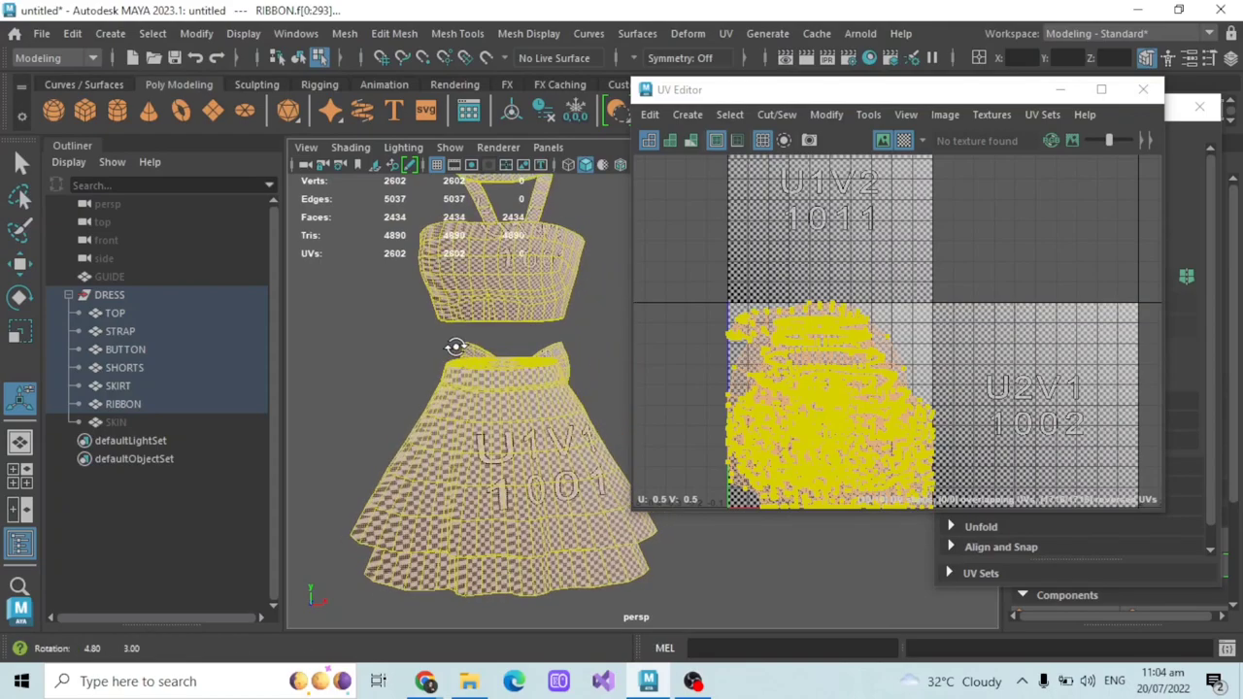
- Frame the dress straight from the front and reapply Camera-based UV mapping to all the selected garment meshes
scroll(411, 297, "down", 4)
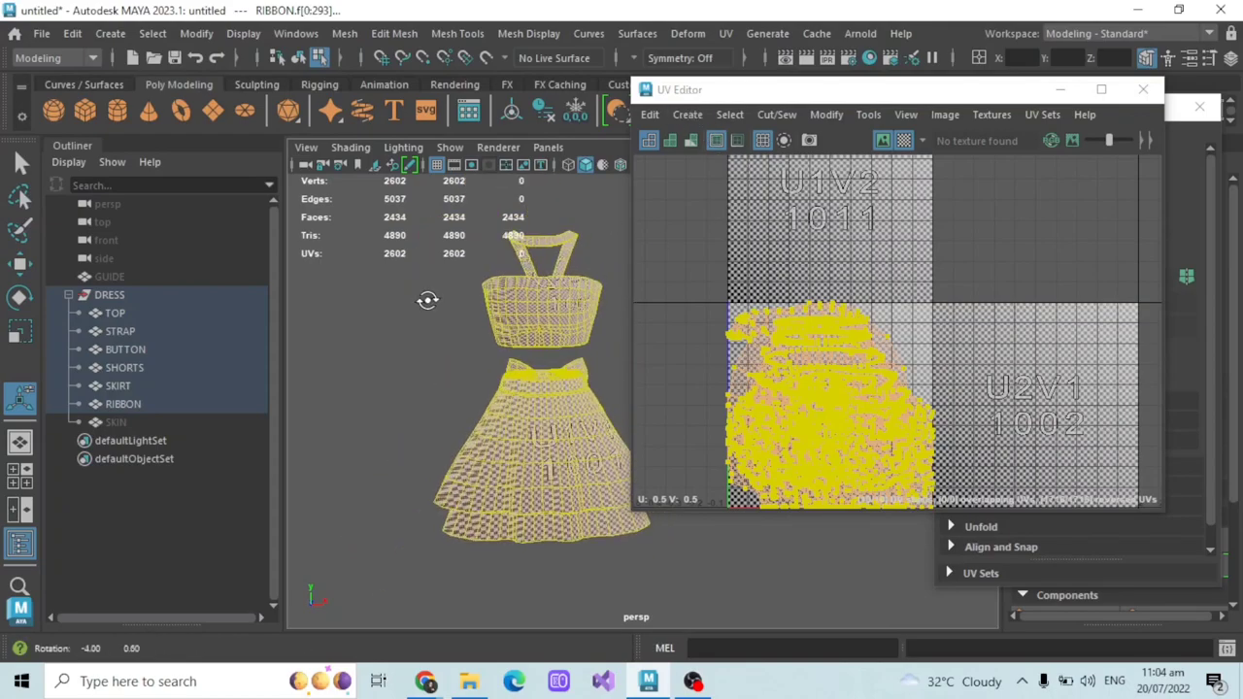
mouse_move(447, 323)
left_mouse_down("alt")
mouse_move(436, 327)
mouse_move(455, 327)
left_mouse_up("alt")
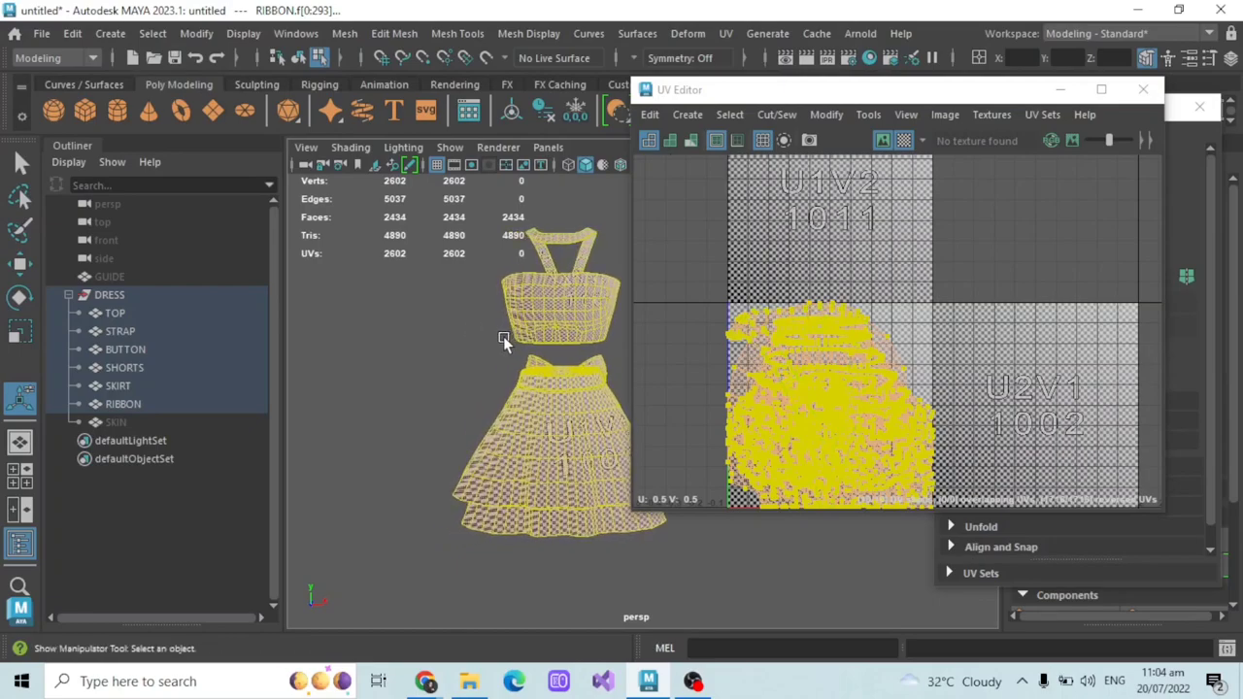
middle_click_drag(520, 353, 487, 373, "alt")
scroll(442, 389, "up", 1)
left_click_drag(487, 375, 473, 373, "alt")
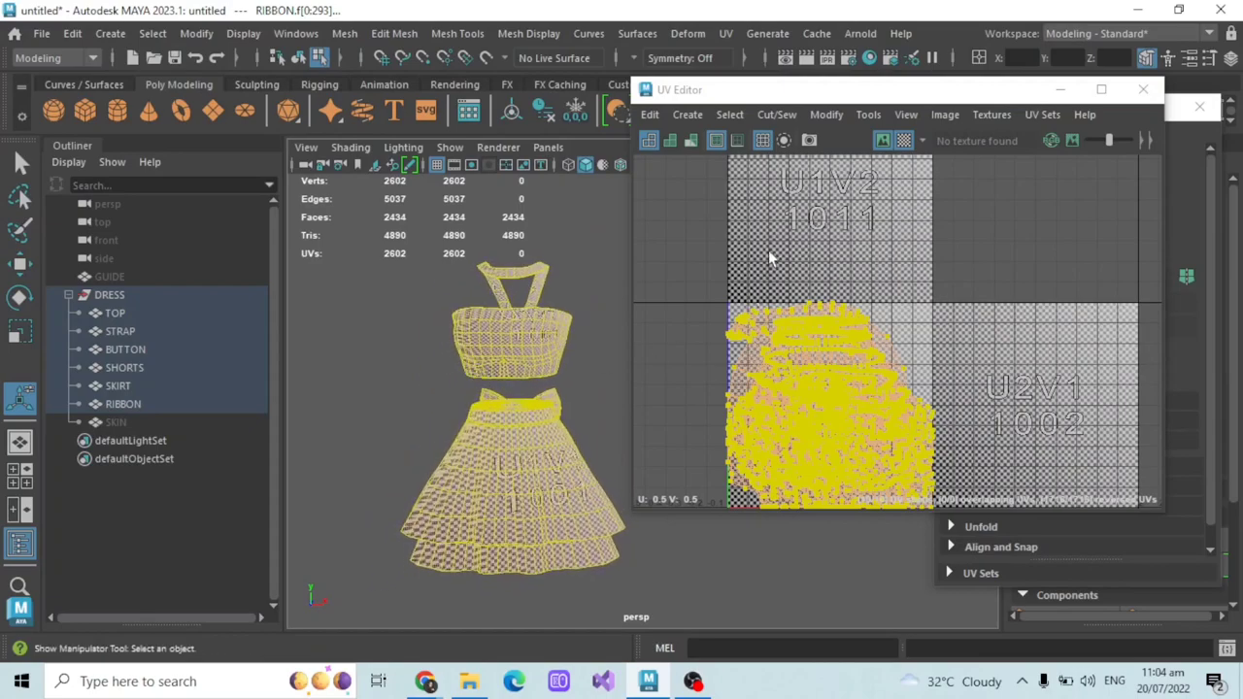
left_click_drag(537, 339, 537, 336, "alt")
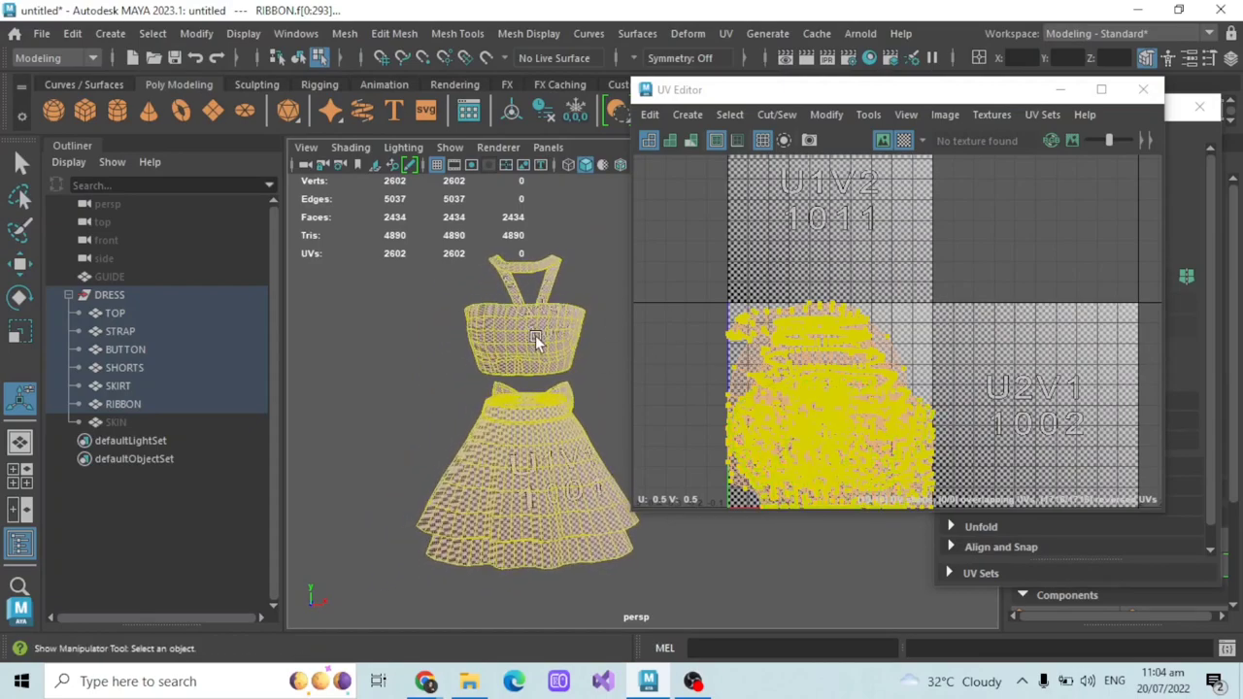
scroll(535, 336, "up", 2)
scroll(511, 336, "down", 2)
middle_click_drag(520, 336, 565, 317, "alt")
left_click_drag(564, 318, 566, 291, "alt")
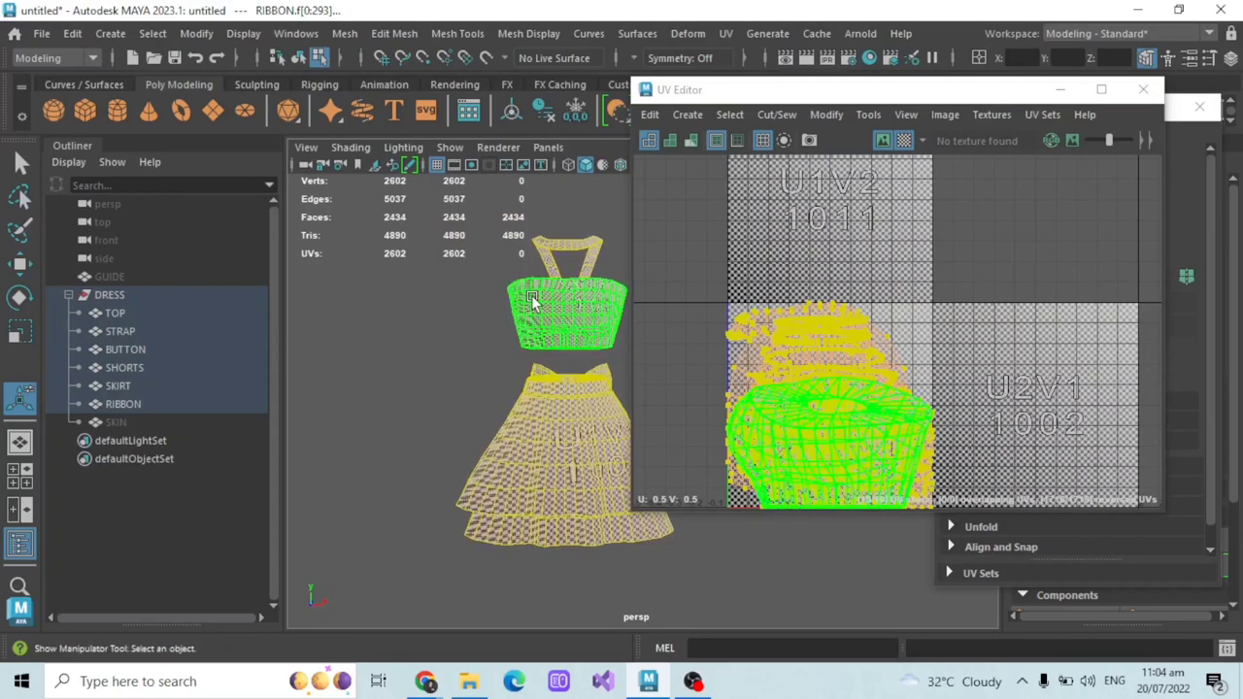
left_click(533, 339)
left_click(688, 114)
left_click(728, 202)
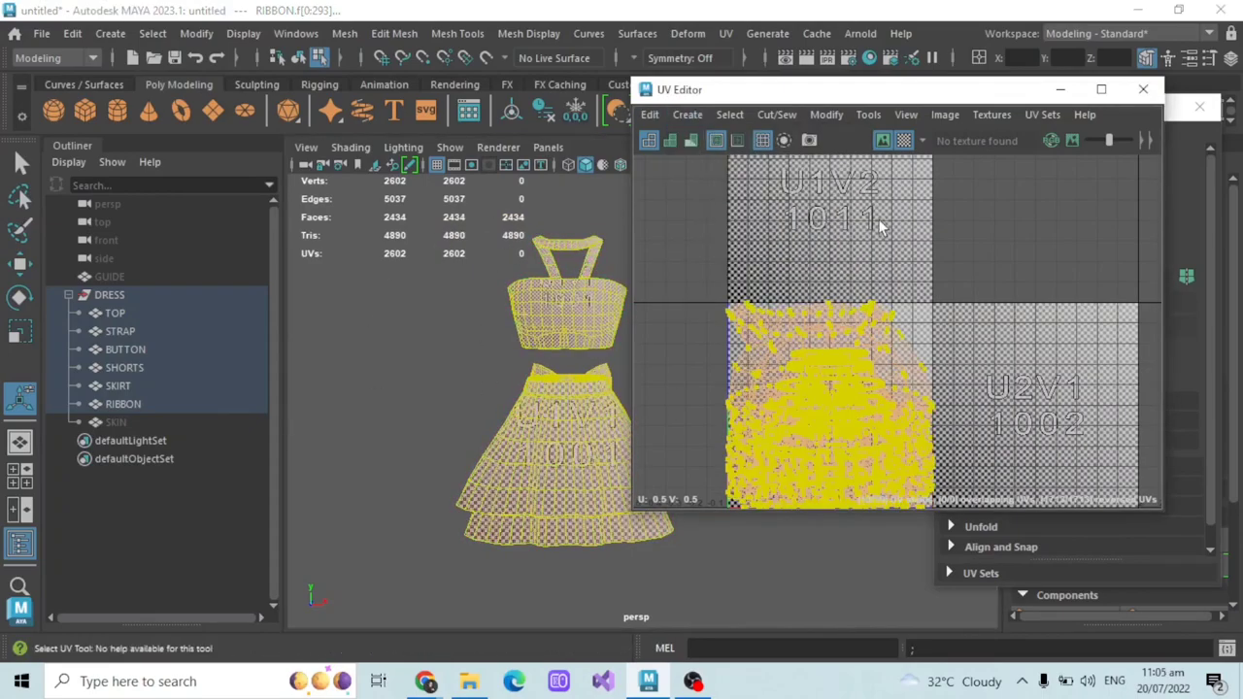
- Examine the front-projected checker pattern on the top and skirt, then reselect all garment UVs and clear the selection
left_click_drag(487, 333, 427, 375, "alt")
scroll(508, 372, "up", 2)
left_click_drag(550, 372, 527, 422, "alt")
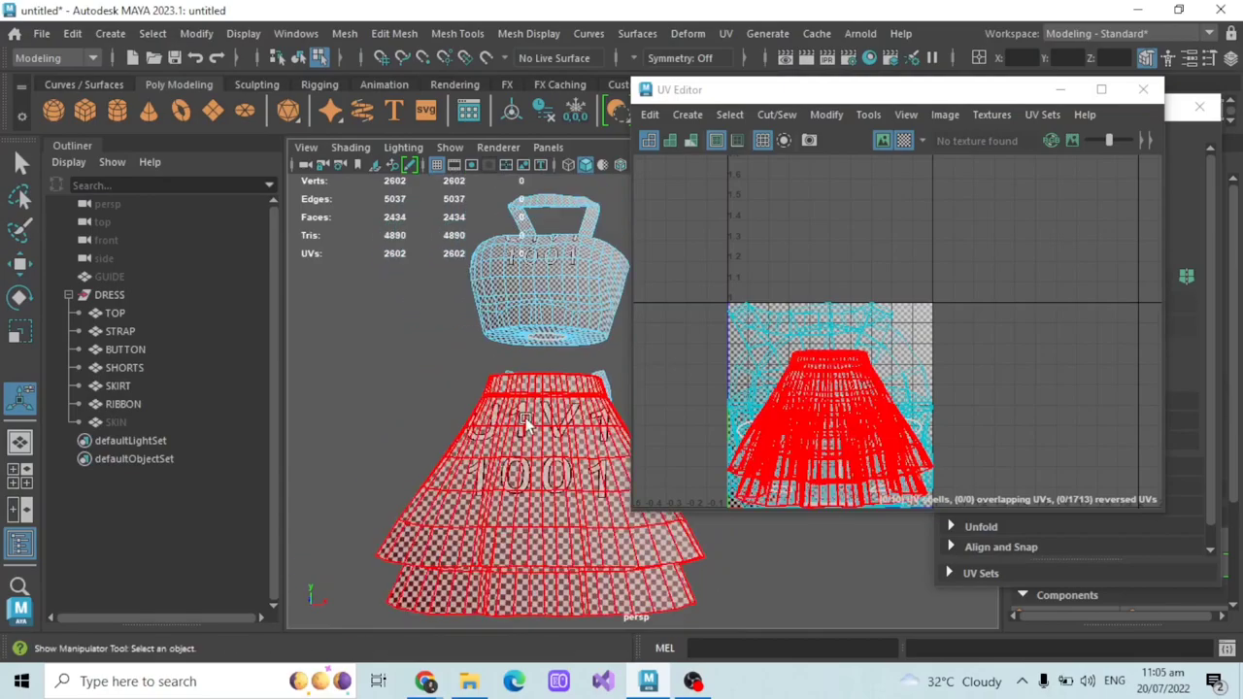
left_click_drag(557, 278, 555, 291, "alt")
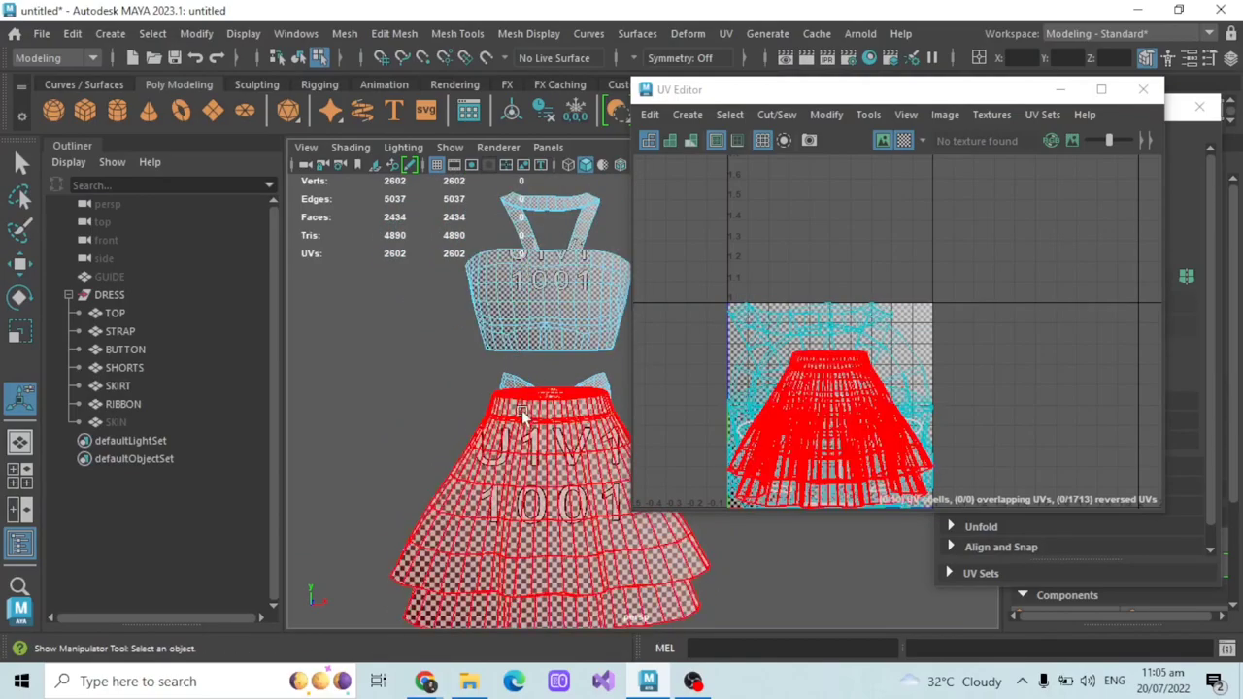
scroll(525, 410, "down", 3)
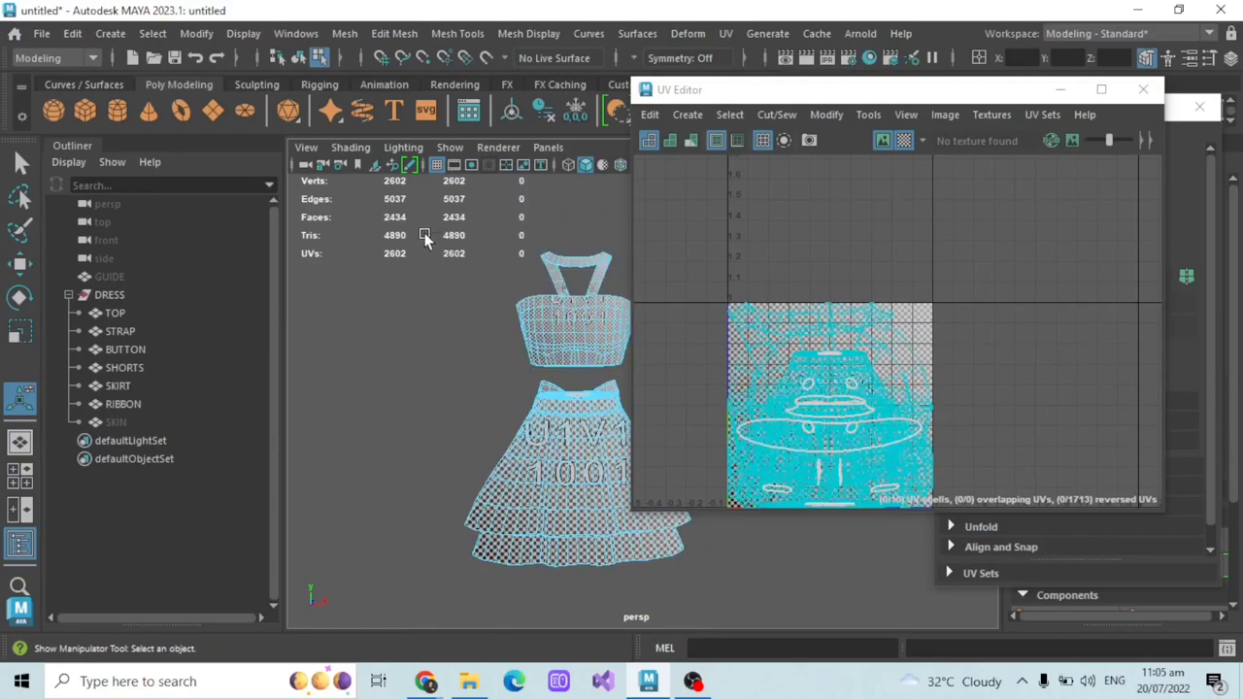
left_click_drag(377, 227, 716, 596)
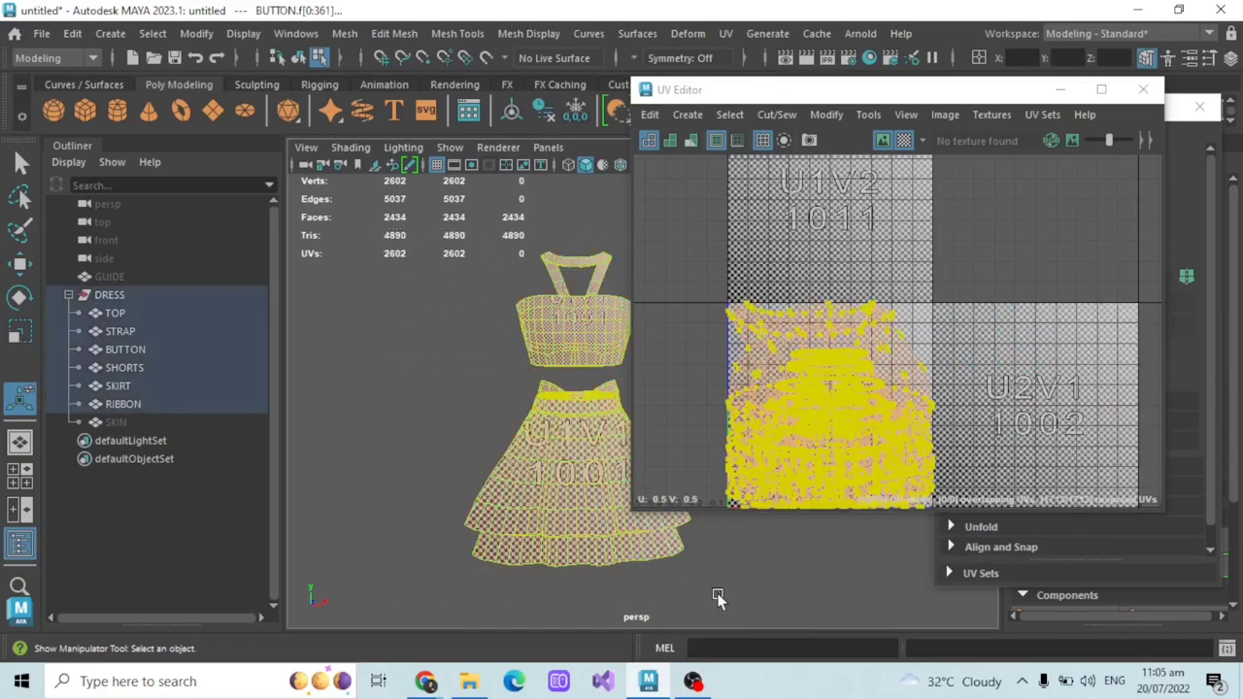
left_click(581, 279)
- Examine the camera-projected checker pattern for stretching on the sides and back of the dress
left_click_drag(566, 402, 311, 417, "alt")
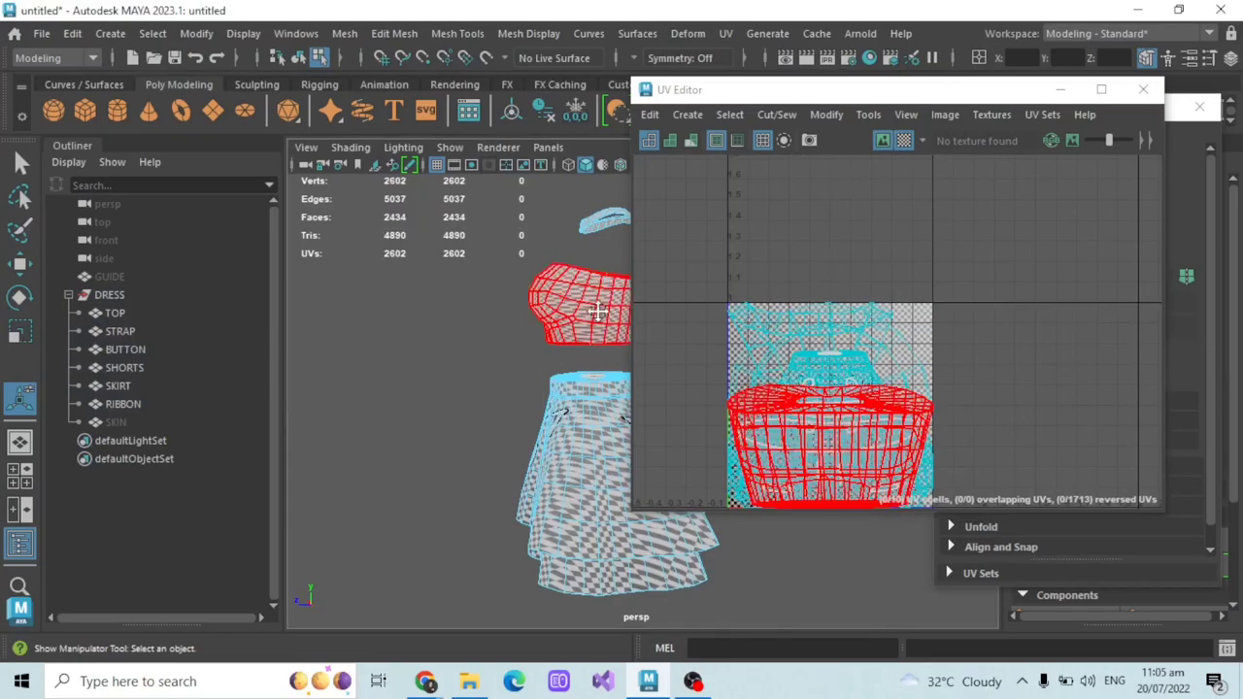
left_click_drag(598, 311, 532, 334, "alt")
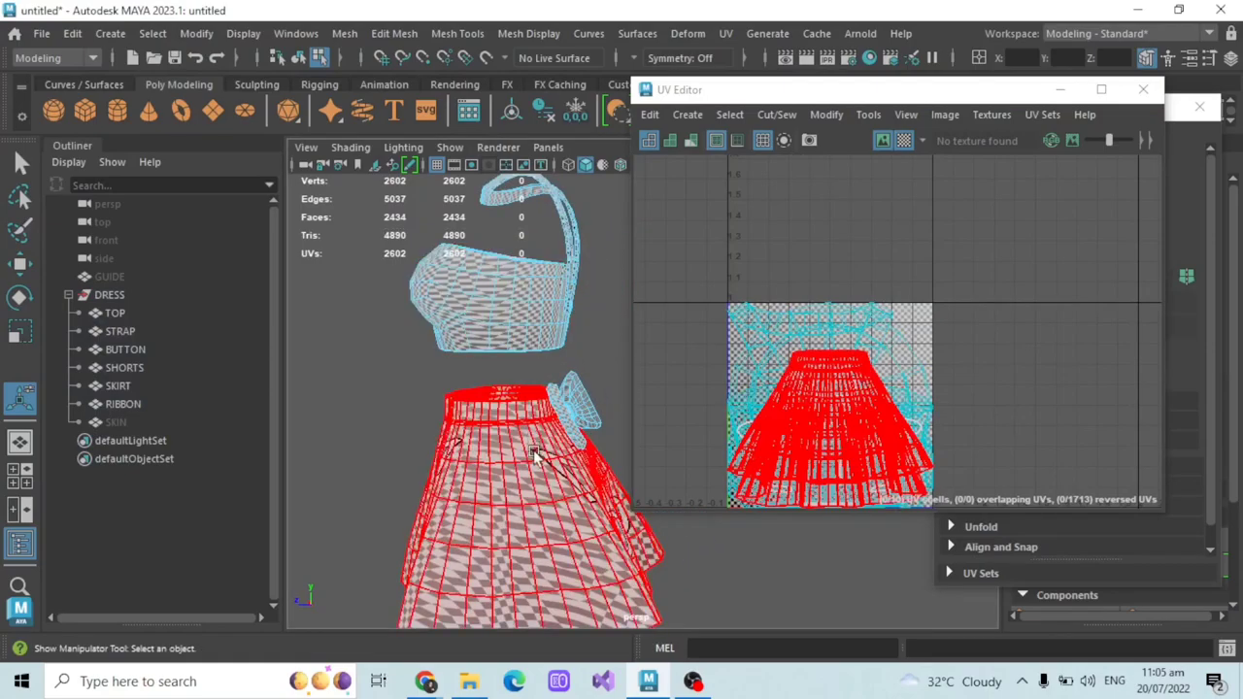
middle_click_drag(536, 474, 536, 401, "alt")
left_click_drag(360, 379, 346, 402, "alt")
scroll(457, 384, "down", 4)
scroll(346, 402, "up", 3)
middle_click_drag(544, 452, 506, 425, "alt")
left_click_drag(505, 425, 563, 328, "alt")
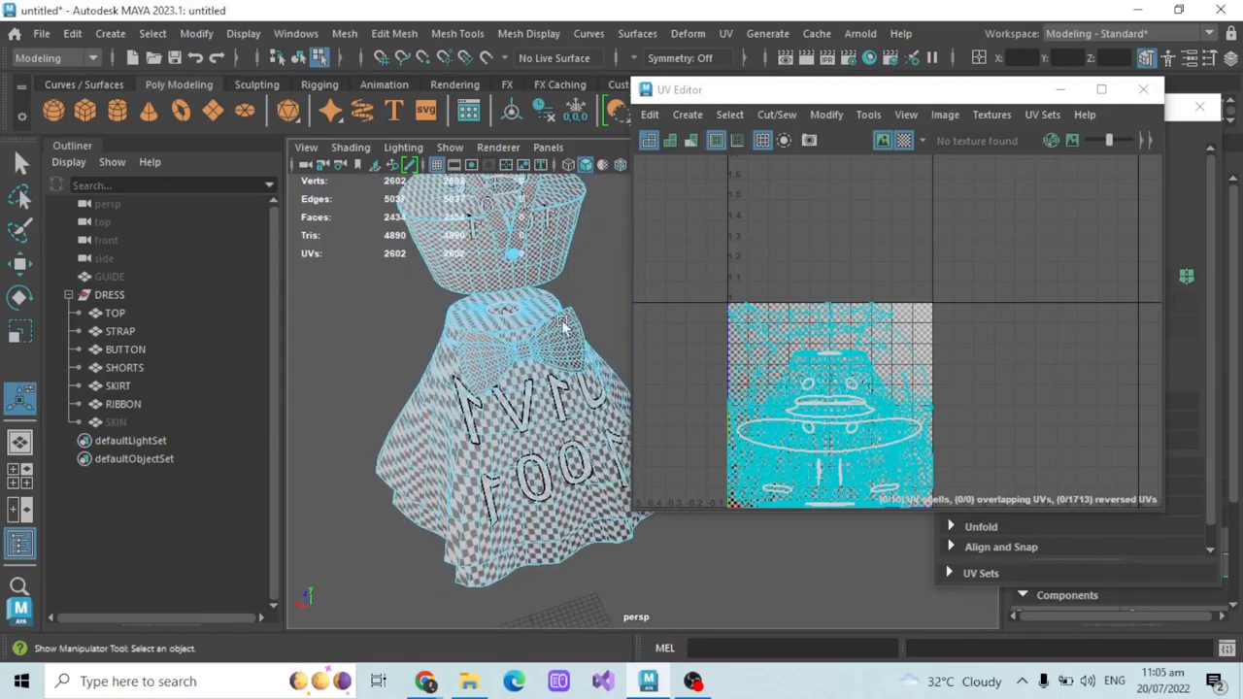
- Turn on the shaded display of the UV shells and inspect the coloring on the dress's back and side
left_click(670, 141)
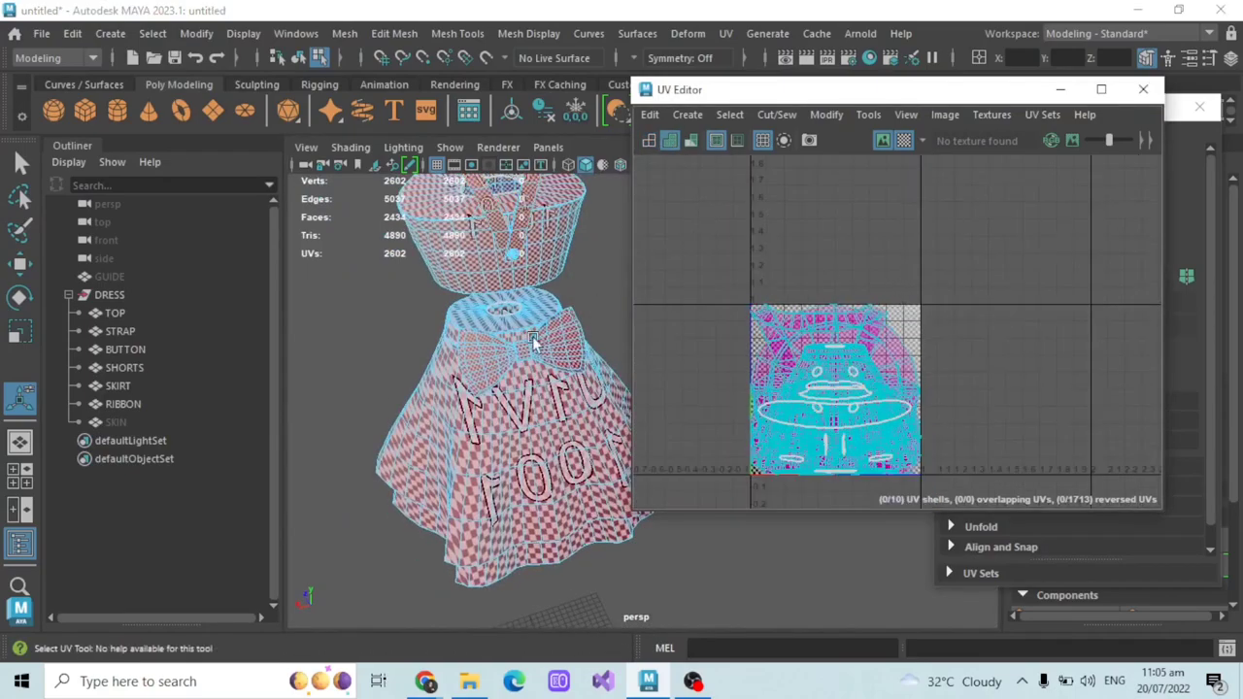
scroll(539, 335, "up", 2)
scroll(855, 271, "down", 2)
left_click_drag(439, 335, 518, 331, "alt")
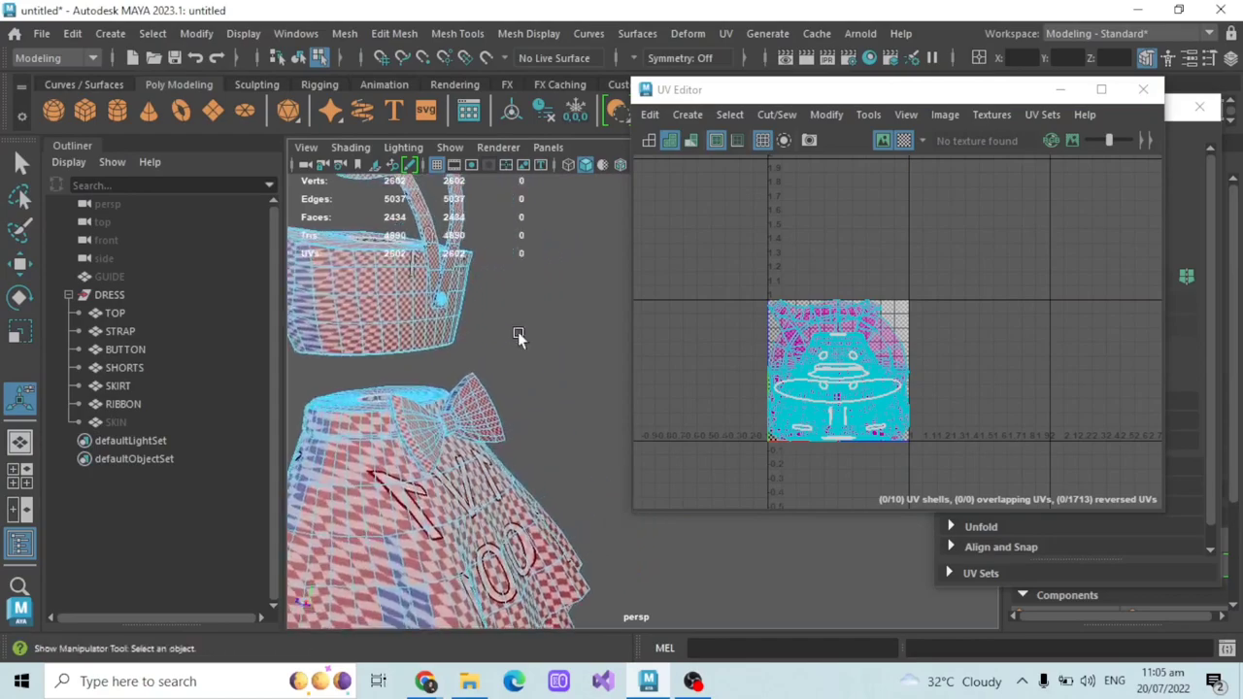
scroll(517, 331, "down", 2)
middle_click_drag(461, 460, 473, 406, "alt")
scroll(466, 453, "down", 3)
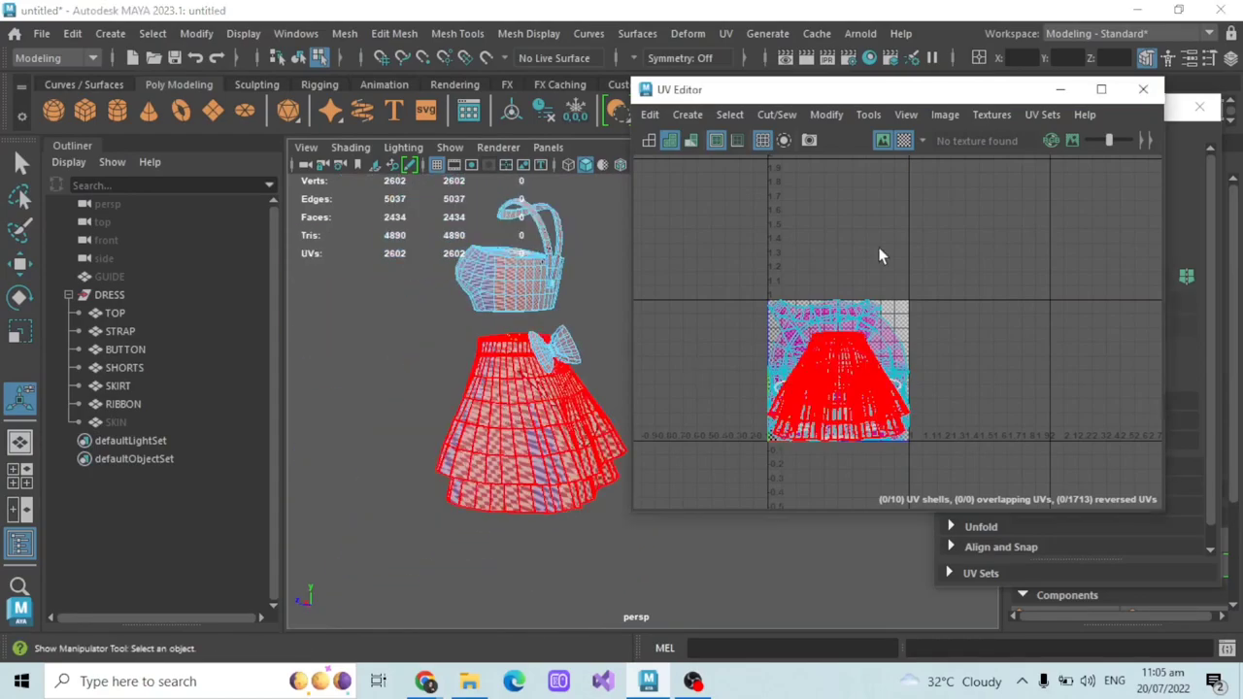
- Select all the garment UVs and apply Normal-based UV mapping to them
left_click(687, 114)
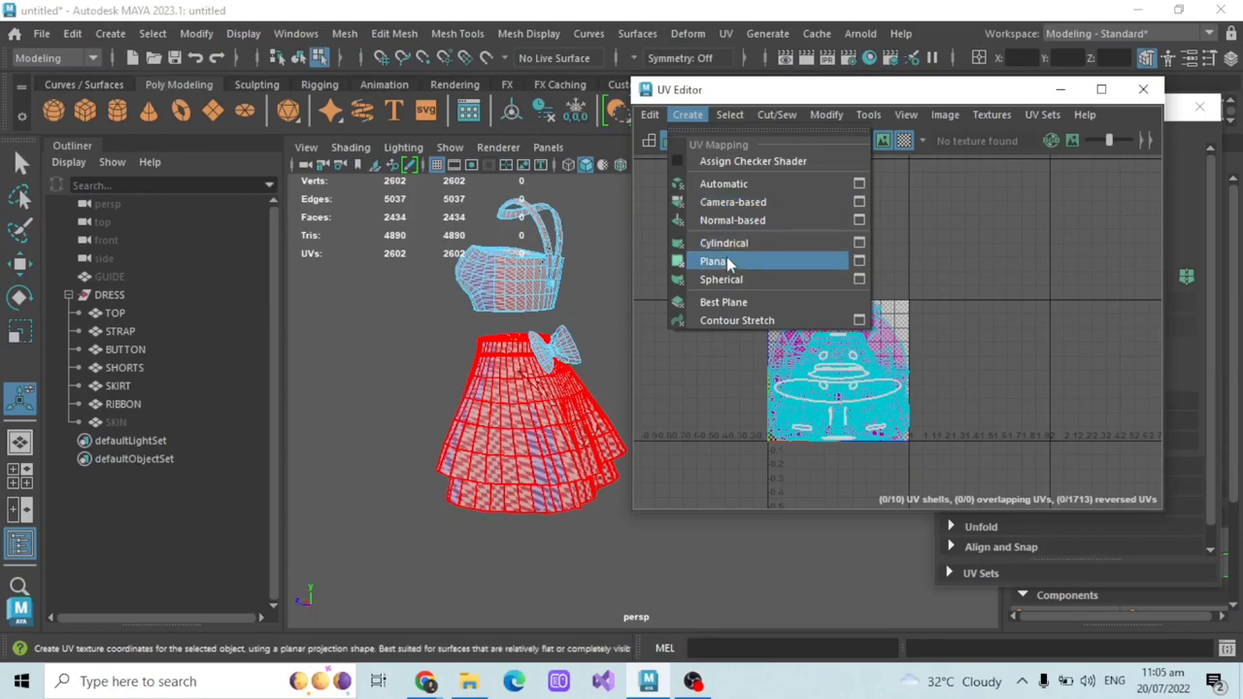
left_click(860, 220)
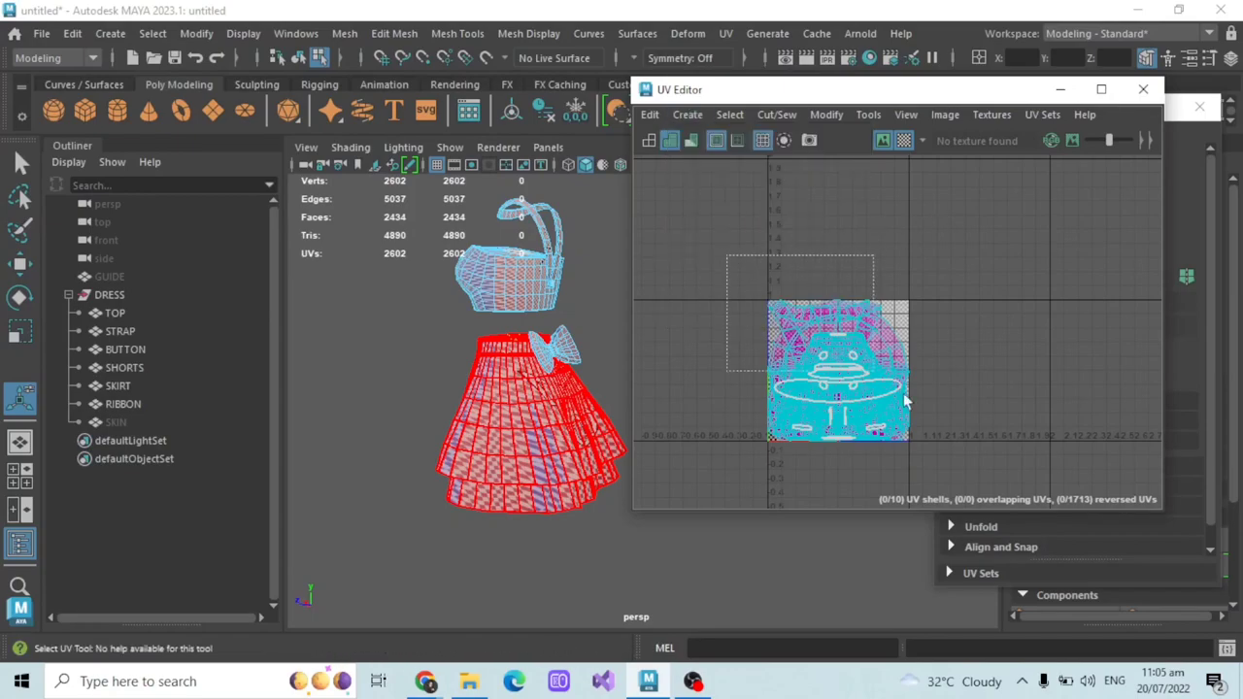
left_click_drag(904, 398, 782, 242)
left_click(686, 115)
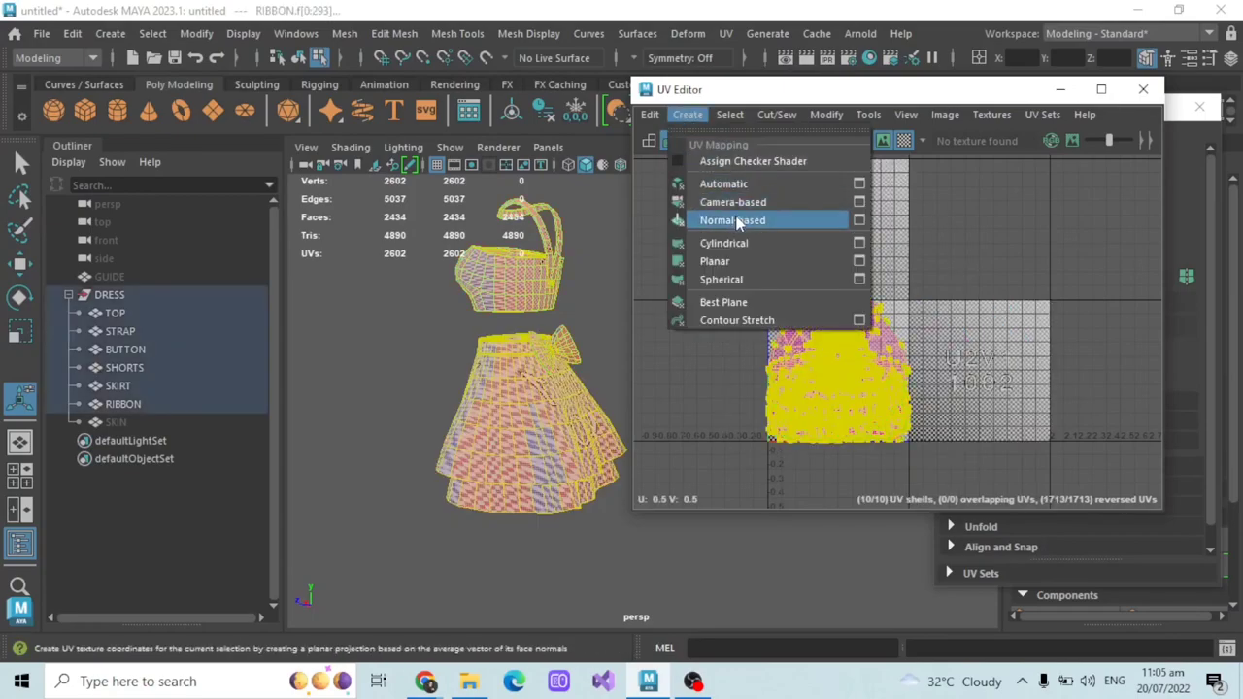
left_click(735, 221)
- Clear the UV selection and examine the normal-based mapping on the dress and in the UV layout
left_click(687, 115)
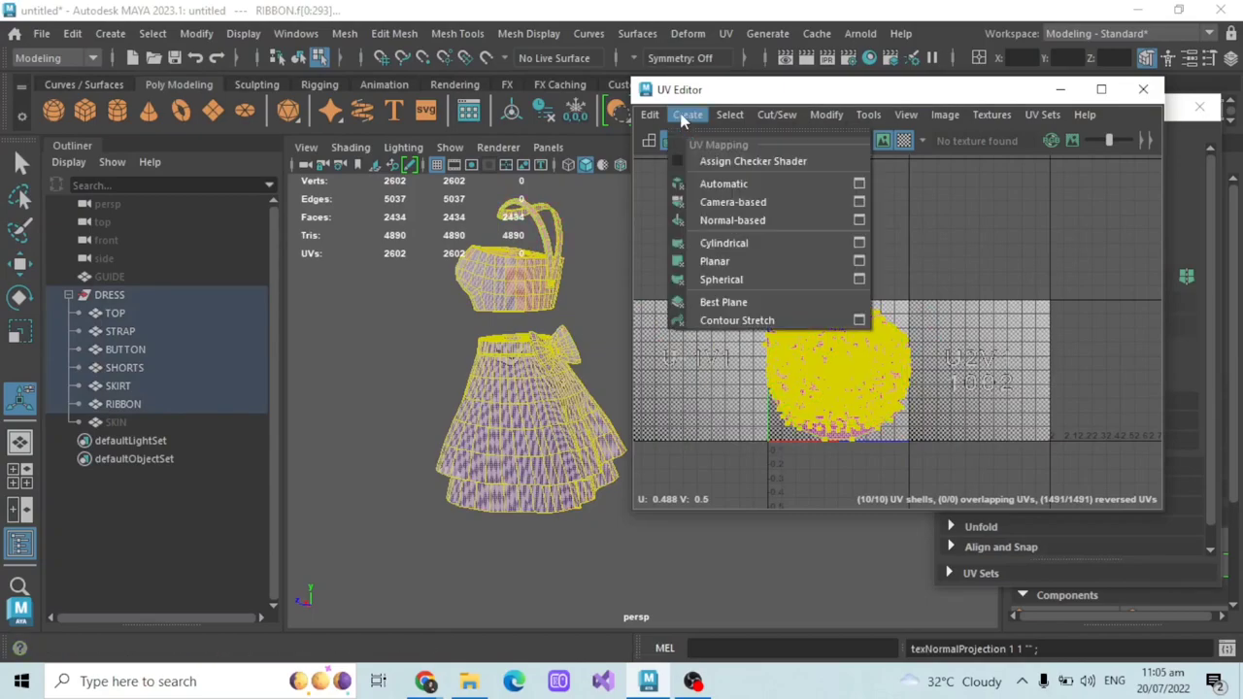
left_click(723, 185)
left_click(820, 248)
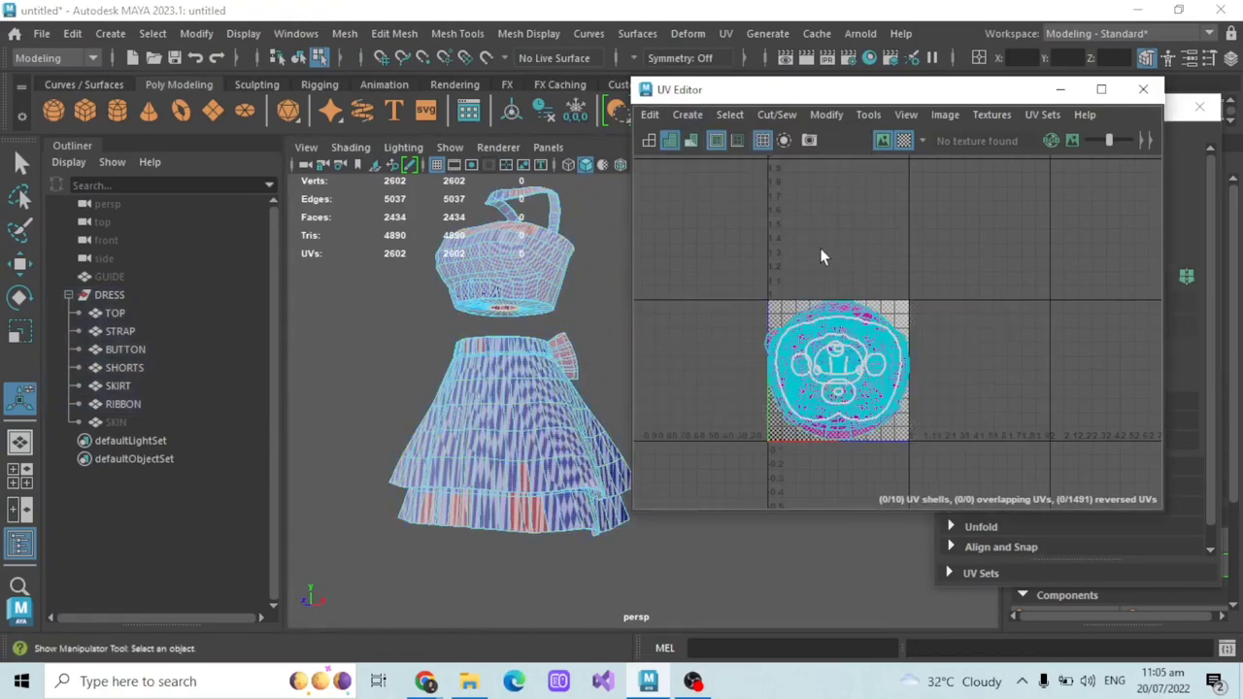
scroll(819, 247, "up", 1)
left_click_drag(485, 355, 490, 403, "alt")
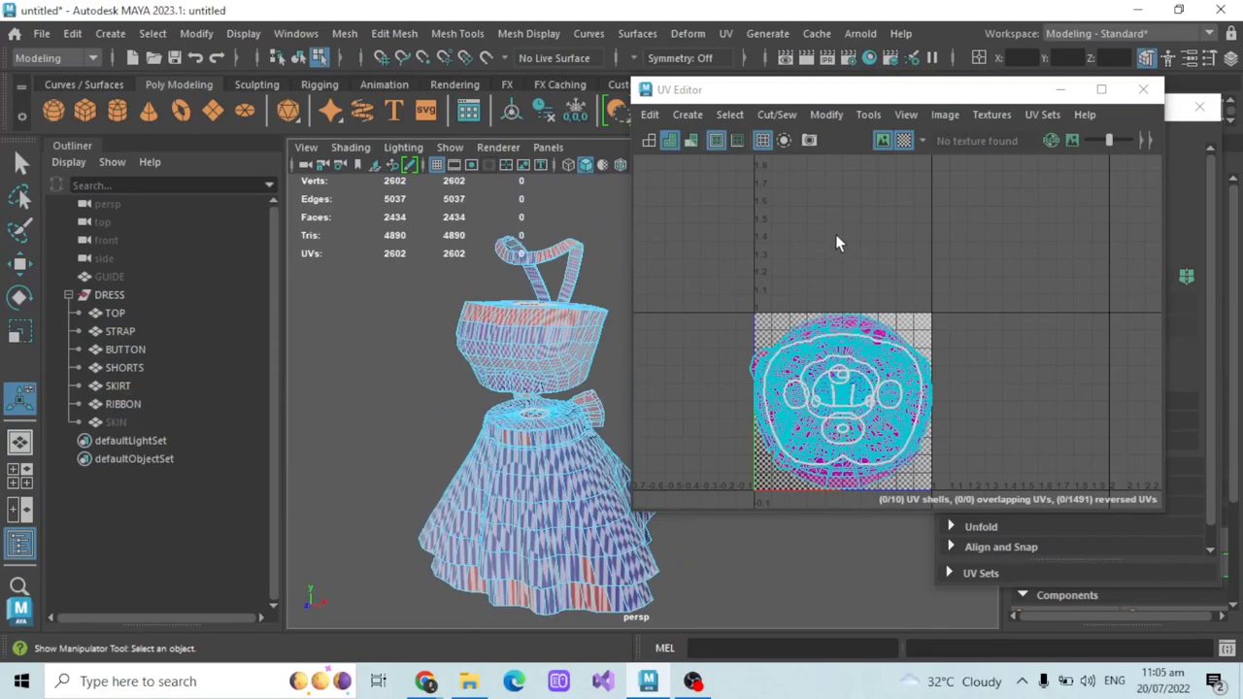
left_click(686, 114)
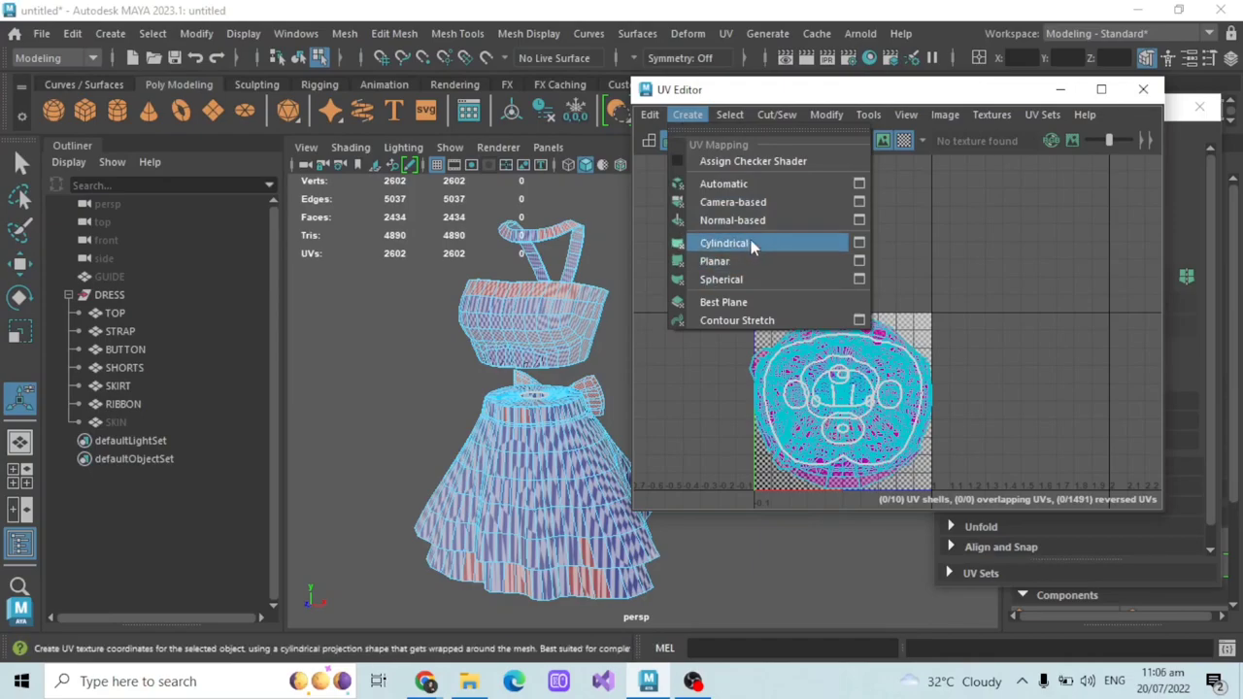
left_click(494, 291)
left_click_drag(493, 291, 490, 317, "alt")
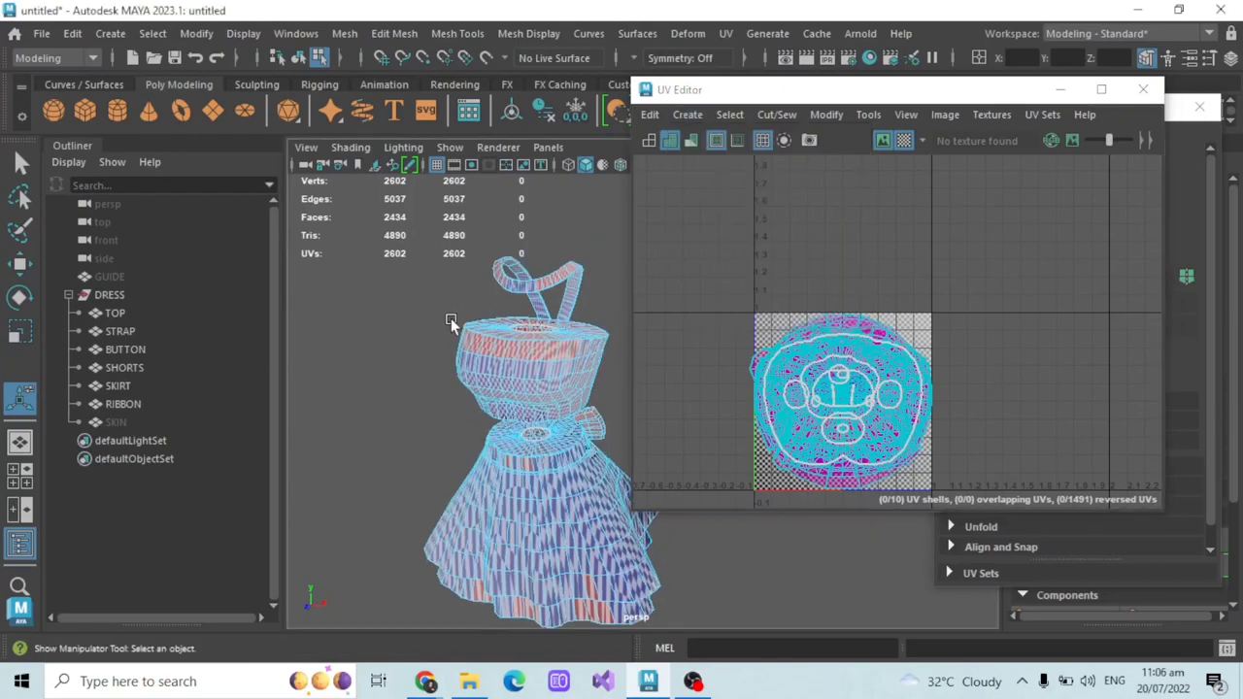
- Select all faces of the dress's top, apply Cylindrical UV mapping, and inspect the resulting shell
scroll(455, 340, "up", 3)
left_click(483, 347)
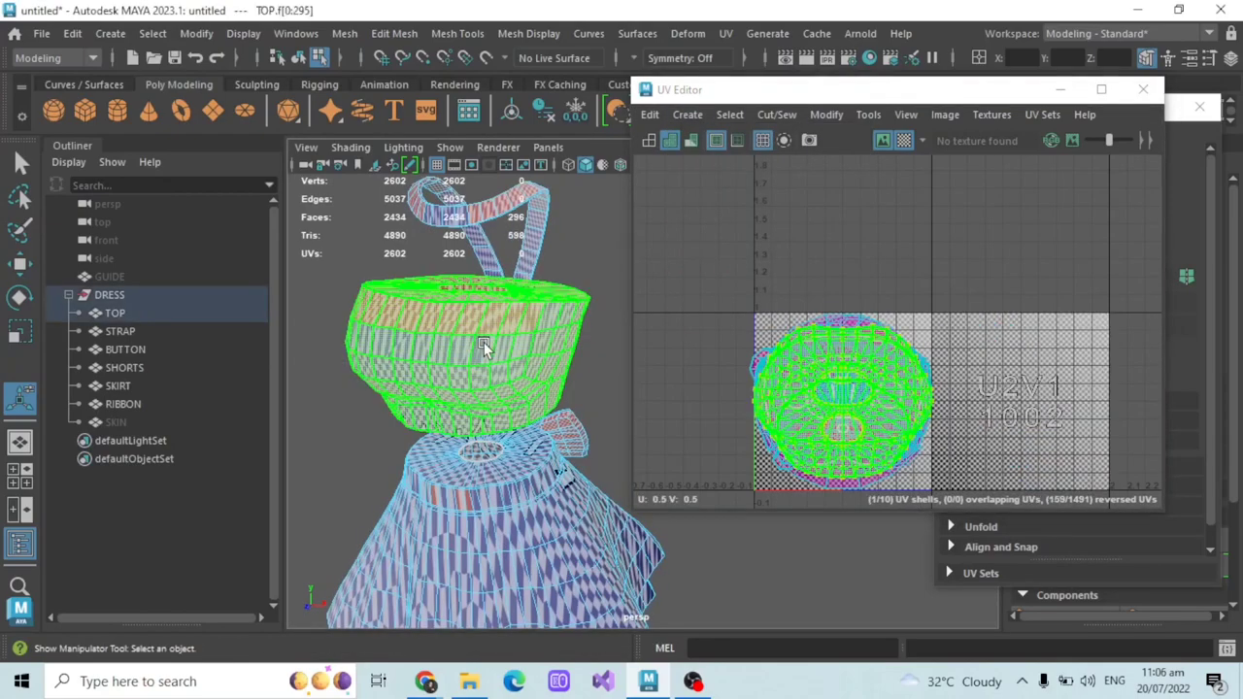
key("F12")
left_click(687, 115)
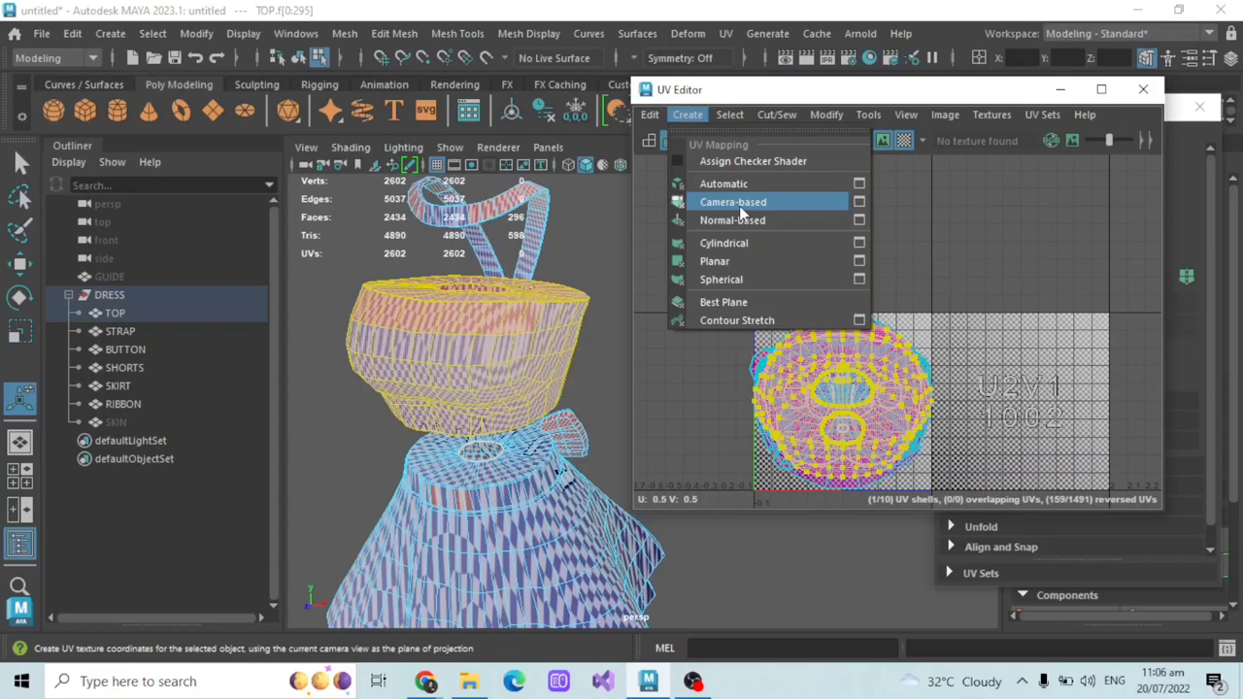
left_click(733, 243)
scroll(918, 219, "down", 3)
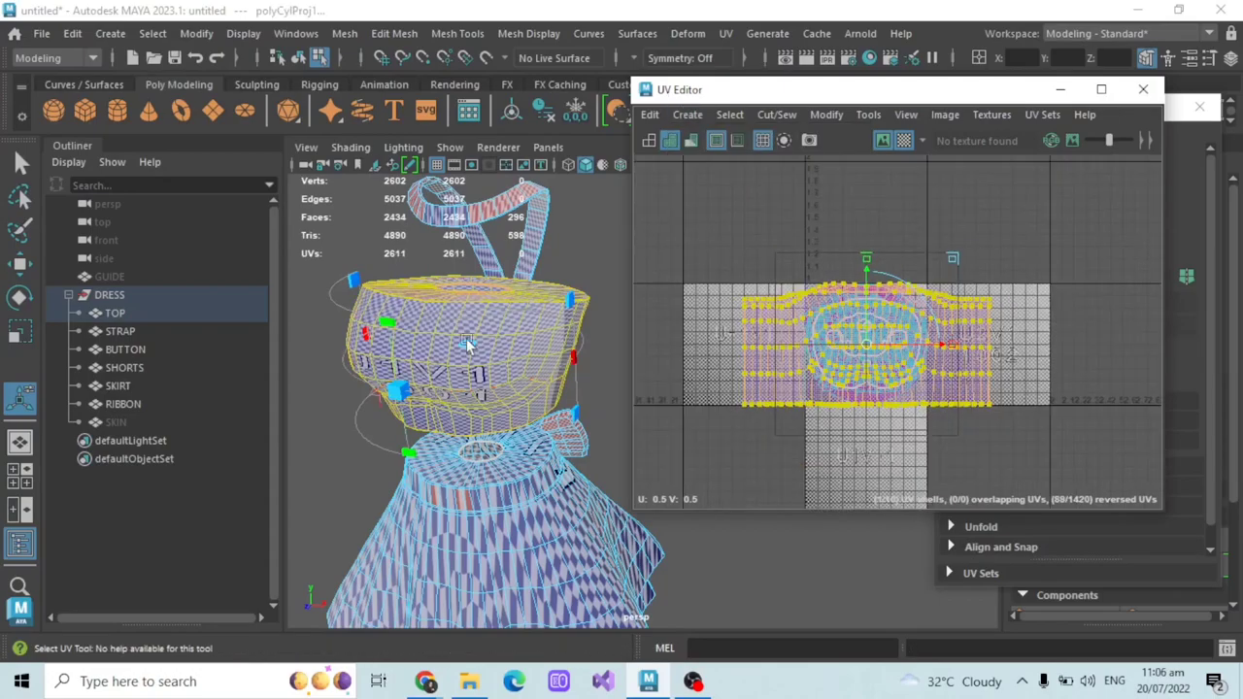
left_click_drag(469, 344, 520, 331, "alt")
key("q")
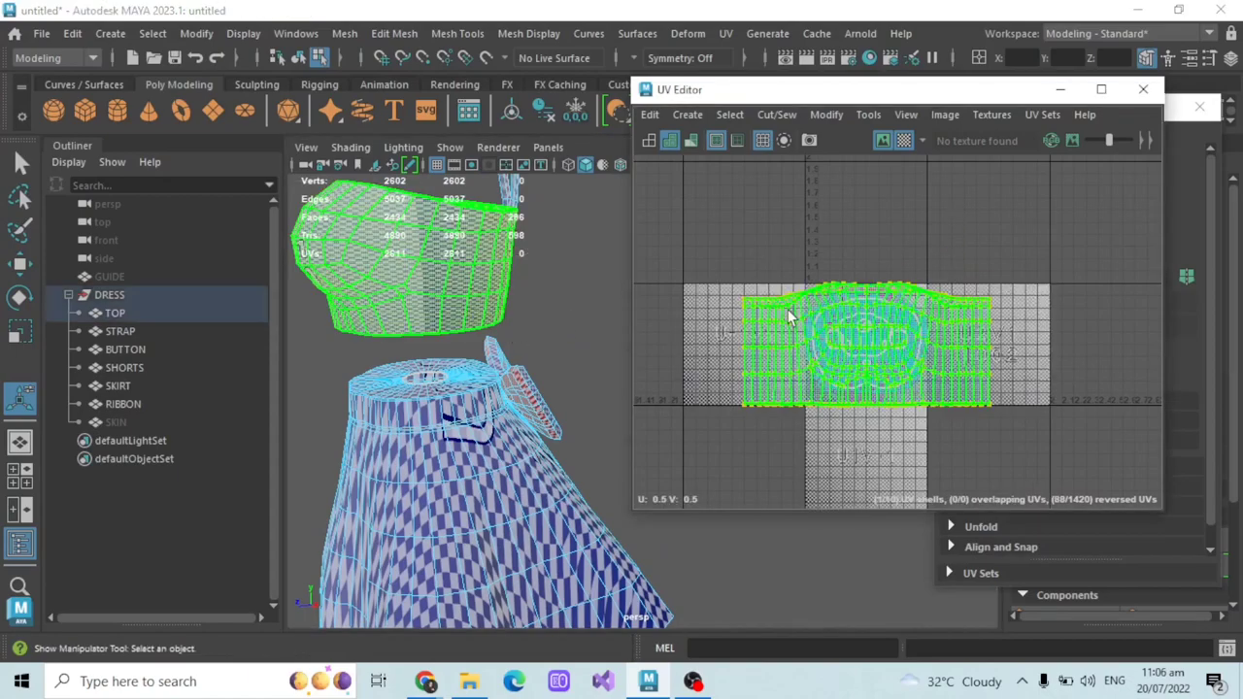
scroll(938, 219, "up", 1)
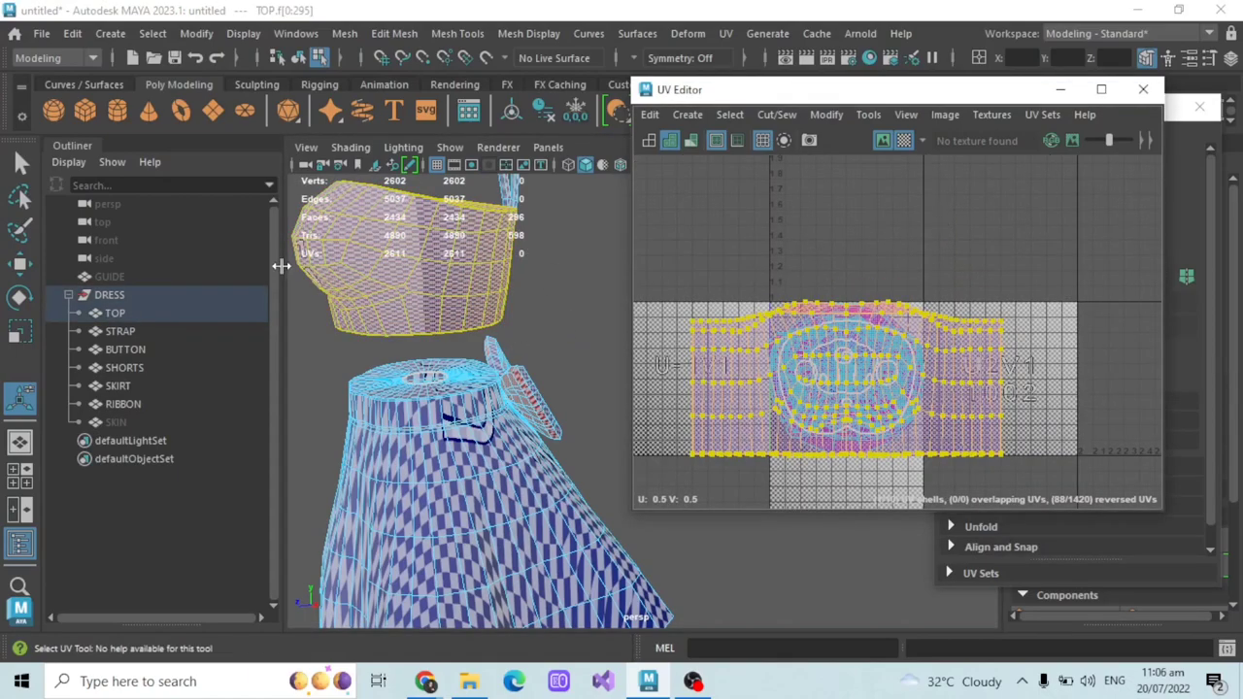
- Create a polygon cylinder on the grid below the dress as a sample object
scroll(533, 346, "down", 5)
middle_click_drag(533, 346, 510, 208, "alt")
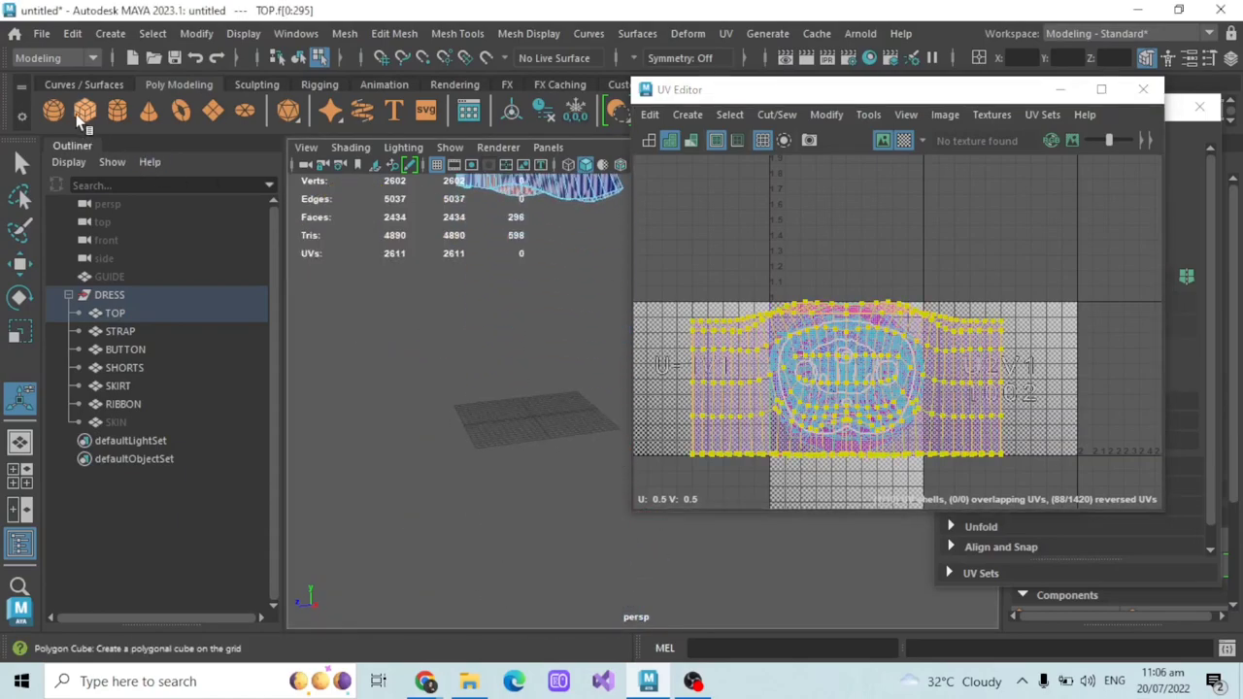
left_click(116, 111)
scroll(526, 328, "up", 3)
middle_click_drag(506, 390, 521, 323, "alt")
scroll(523, 344, "up", 3)
- Apply Cylindrical UV mapping to all faces of the sample cylinder, inspect its caps and sides, and clear the selection
left_click_drag(727, 258, 1031, 481)
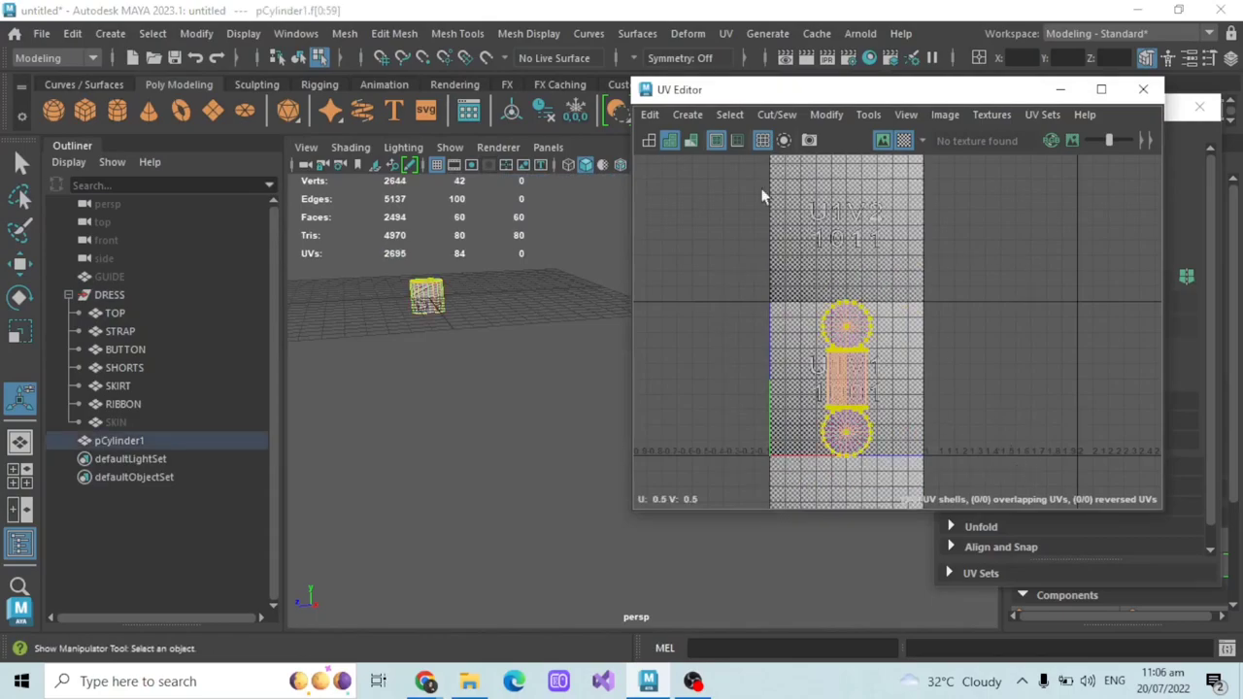
left_click(686, 114)
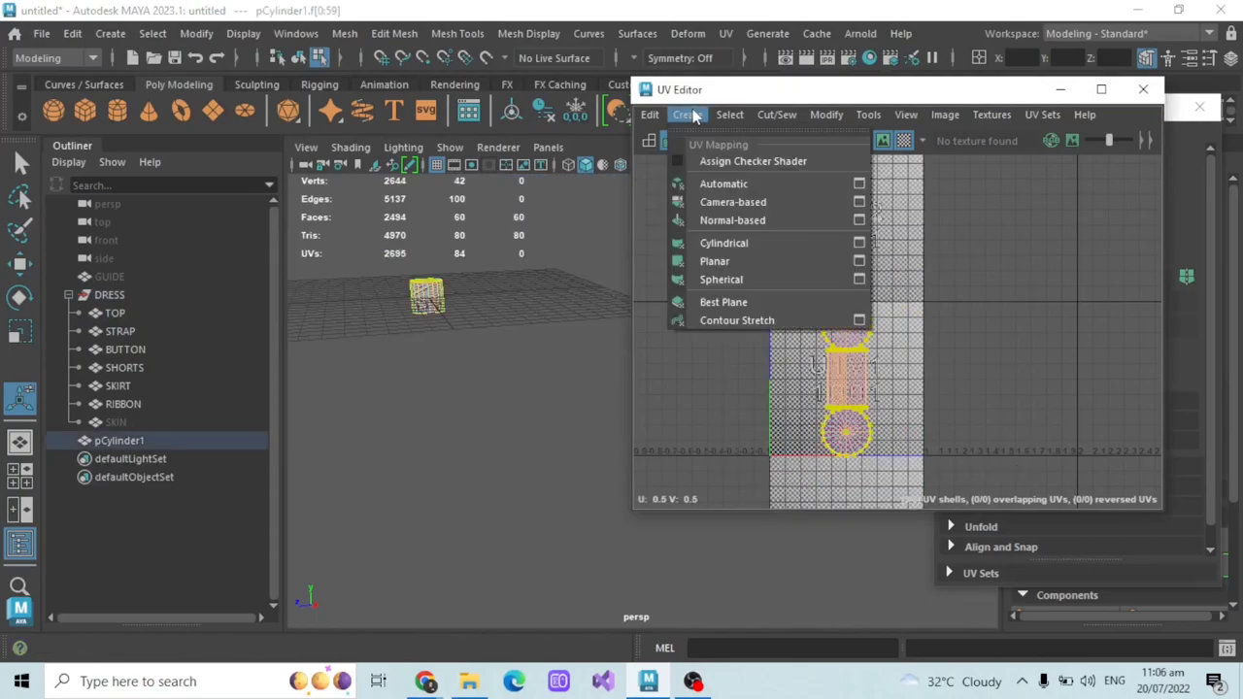
left_click(737, 250)
scroll(952, 277, "down", 1)
left_click_drag(437, 323, 649, 283, "alt")
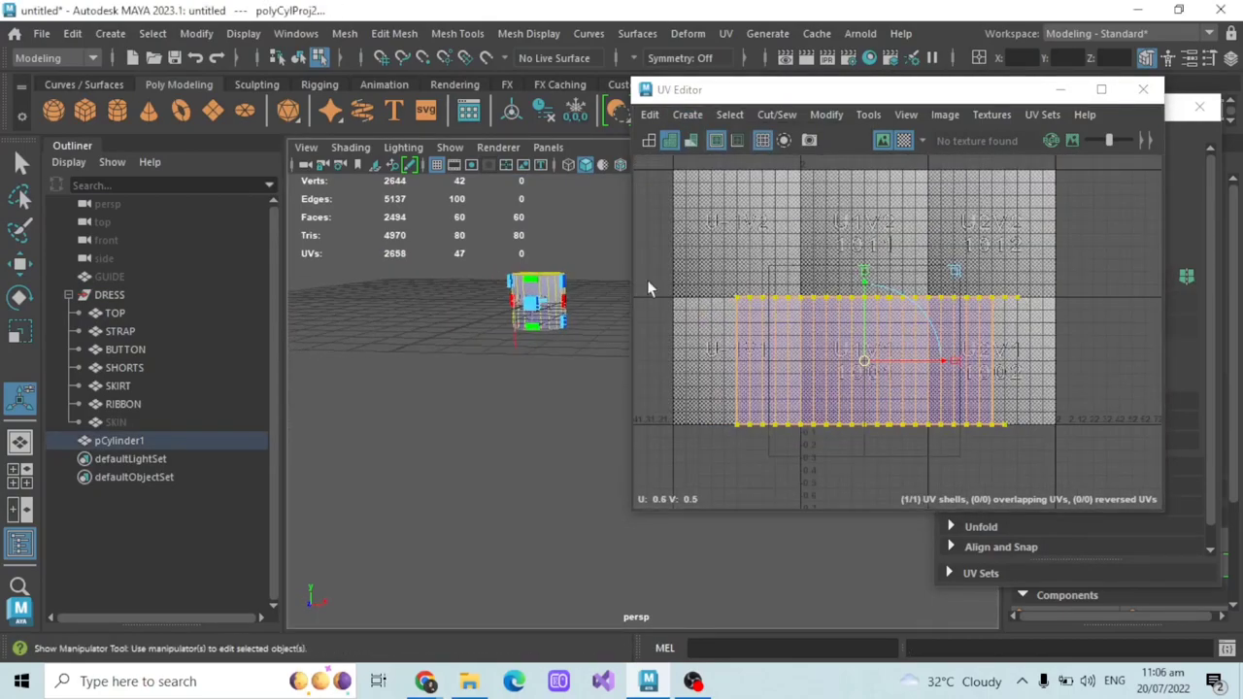
scroll(444, 349, "up", 5)
left_click_drag(490, 330, 546, 321, "alt")
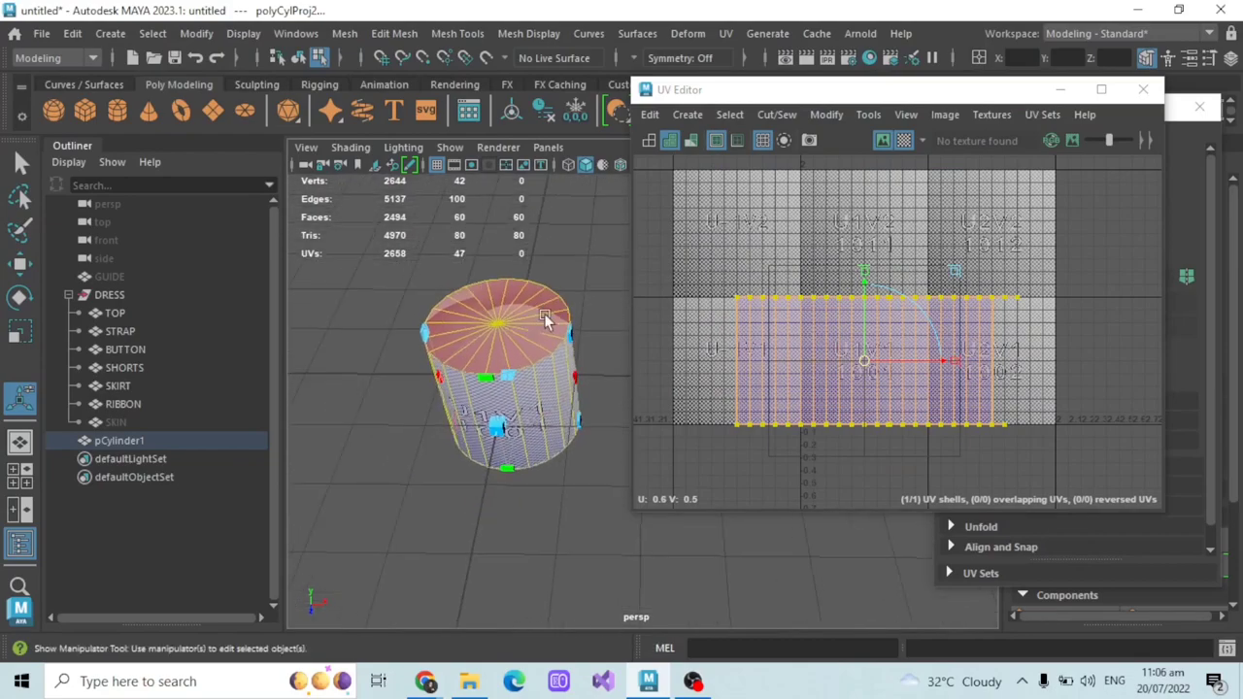
left_click(897, 228)
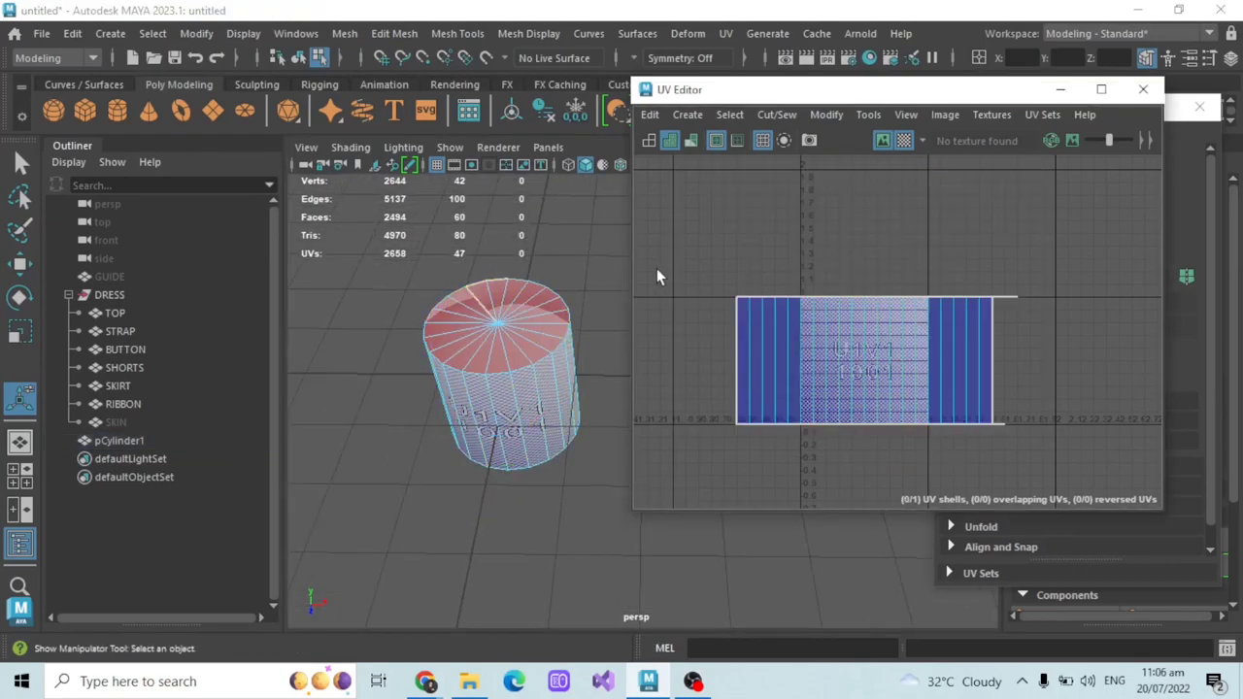
- Undo the sample cylinder's mapping and creation, keeping the Cylindrical mapping on the dress's top
left_click_drag(657, 268, 1069, 460)
key("ctrl+z")
key("ctrl+z")
key("ctrl+z")
key("ctrl+z")
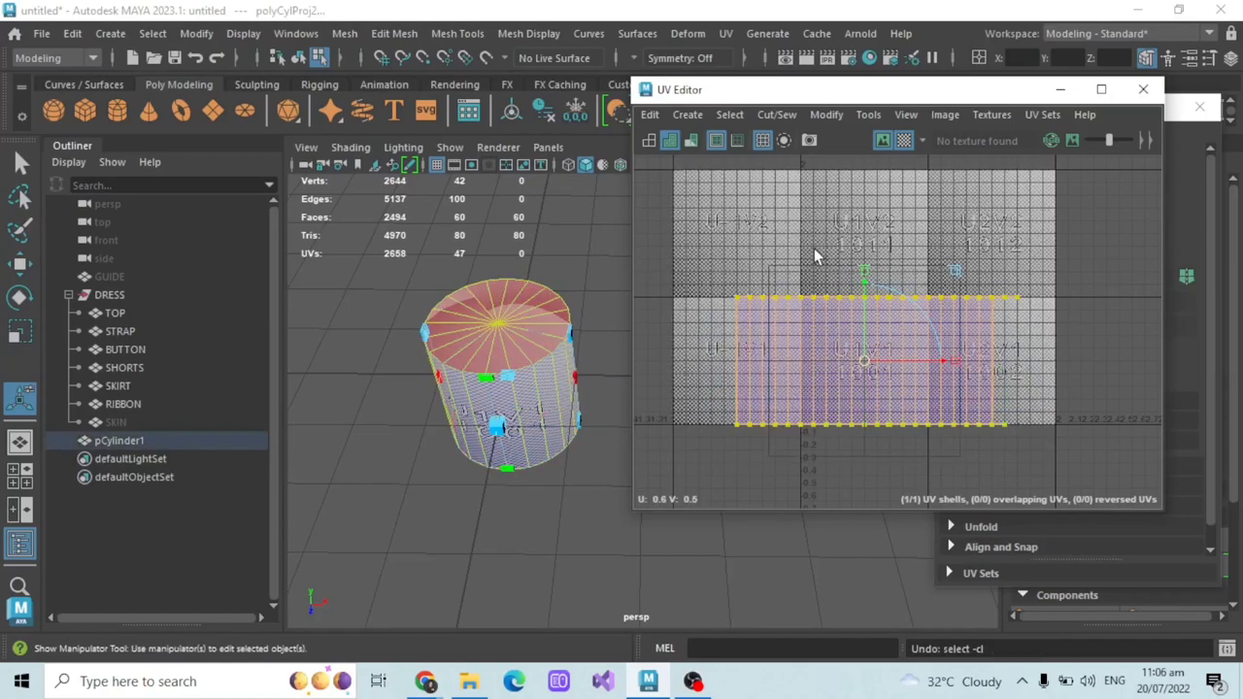
key("ctrl+z")
key("ctrl+z")
key("ctrl+z")
key("ctrl+z")
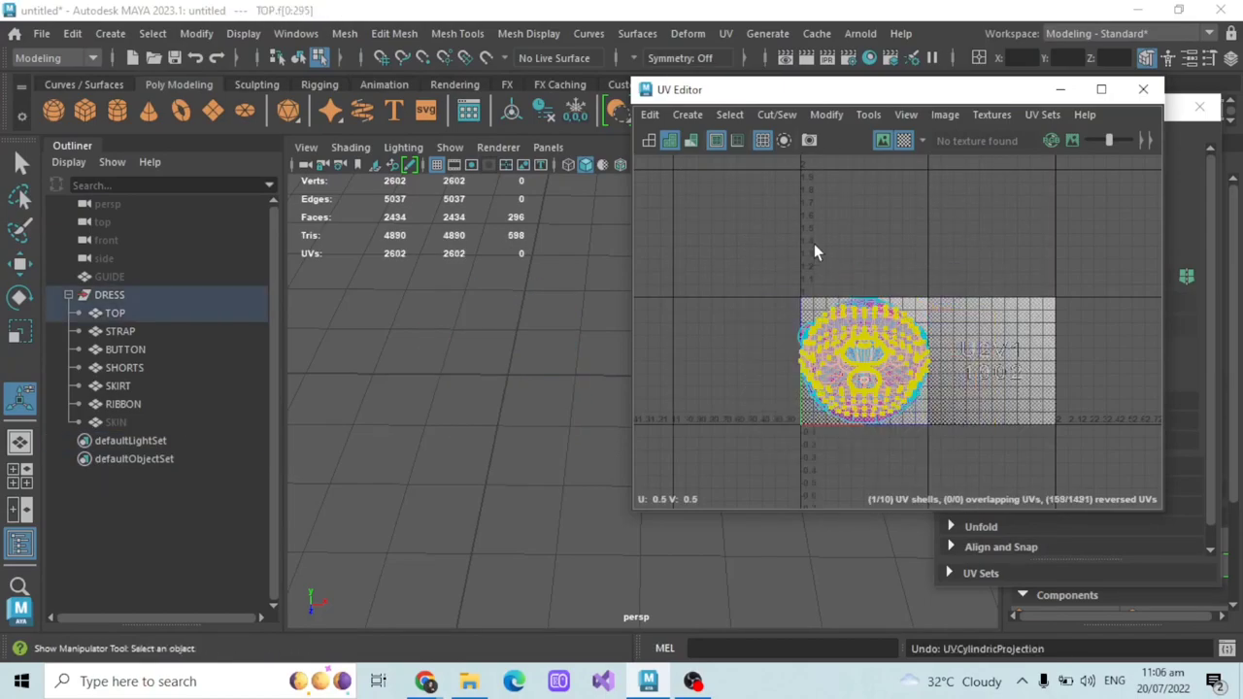
key("shift+z")
key("shift+z")
scroll(850, 243, "down", 1)
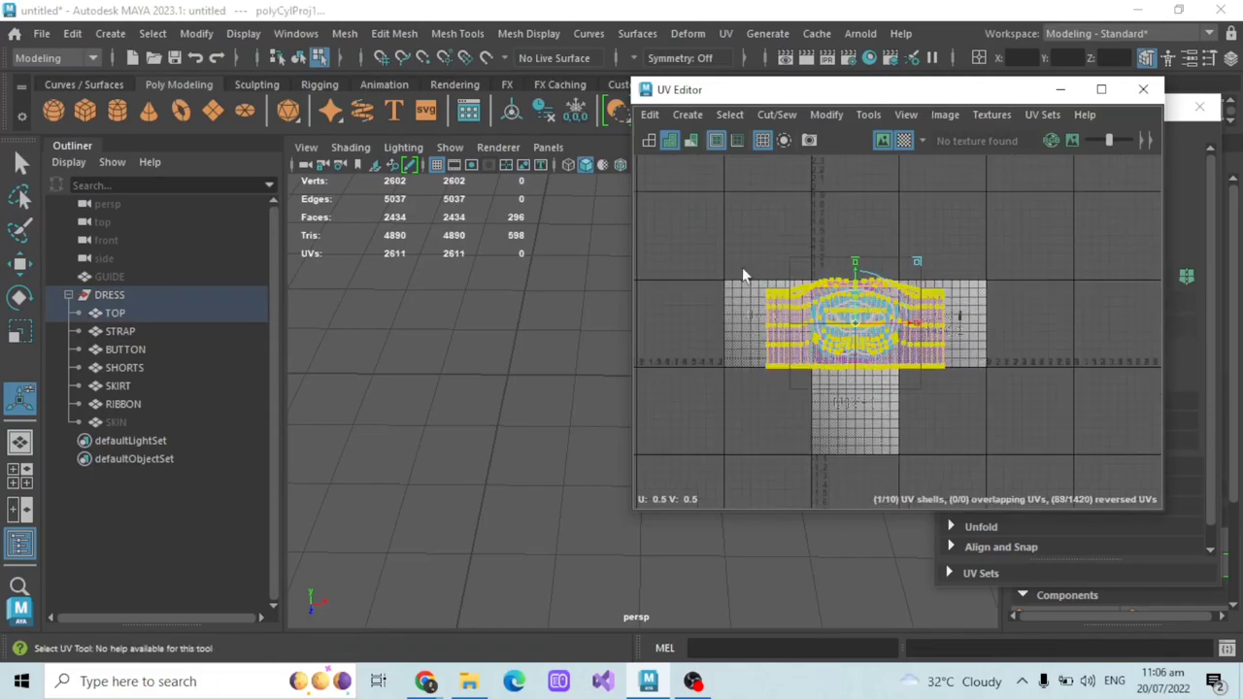
scroll(477, 308, "down", 3)
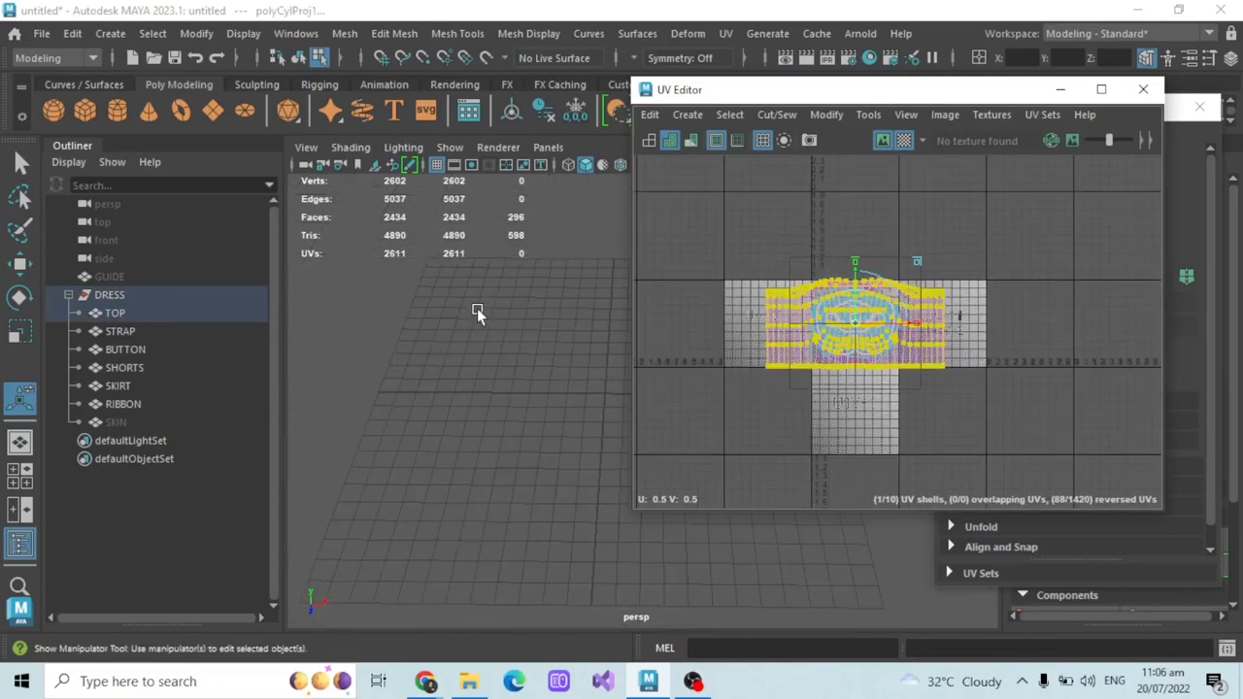
- Create a polygon plane on the grid below the dress and select all its faces
middle_click_drag(411, 321, 410, 405, "alt")
scroll(411, 405, "down", 3)
middle_click_drag(546, 301, 572, 491, "alt")
left_click(687, 114)
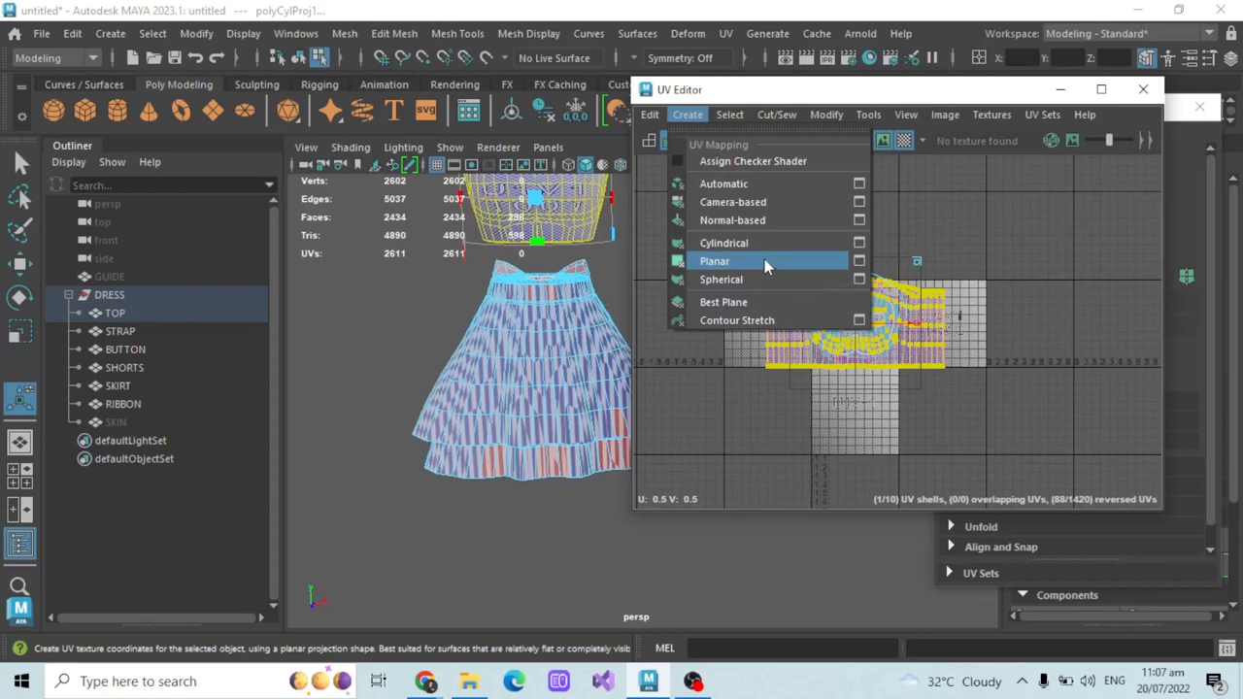
left_click(222, 114)
middle_click_drag(525, 501, 452, 254, "alt")
left_click_drag(453, 255, 511, 359, "alt")
right_click_drag(482, 330, 483, 389)
left_click_drag(396, 277, 492, 361)
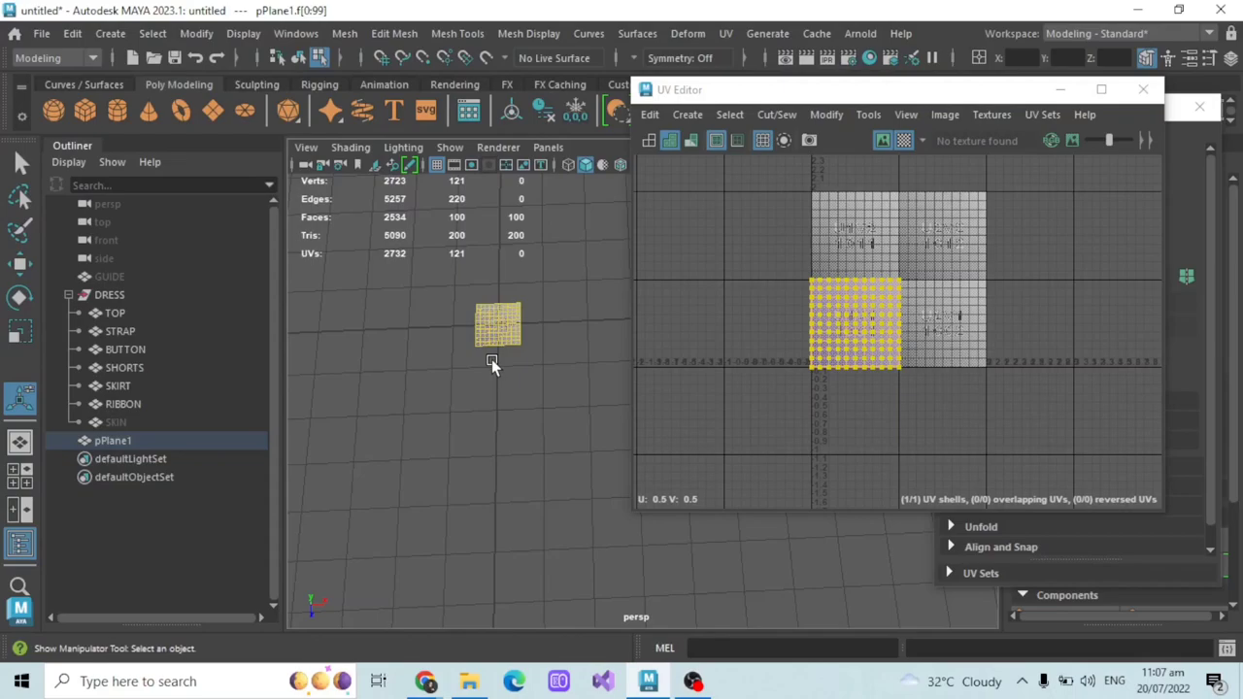
- Open the Planar mapping options for the plane, set the projection to the X axis, and examine that direction on the grid
left_click(686, 114)
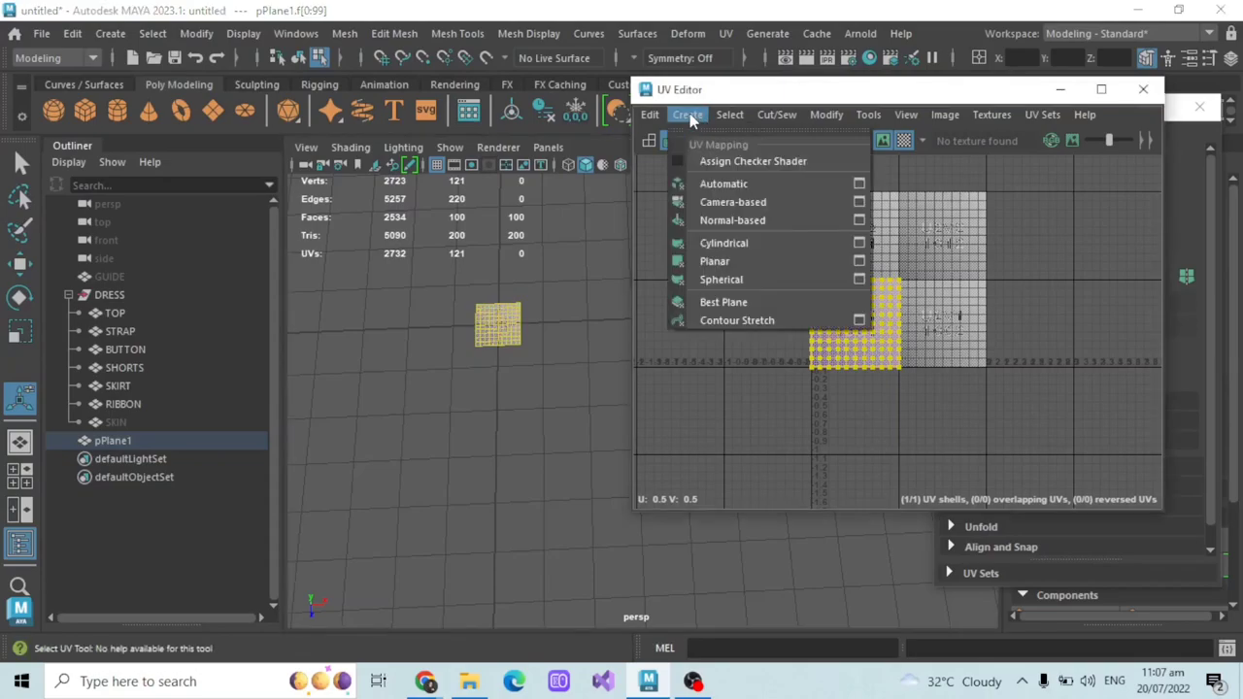
left_click(859, 261)
left_click_drag(413, 88, 906, 93)
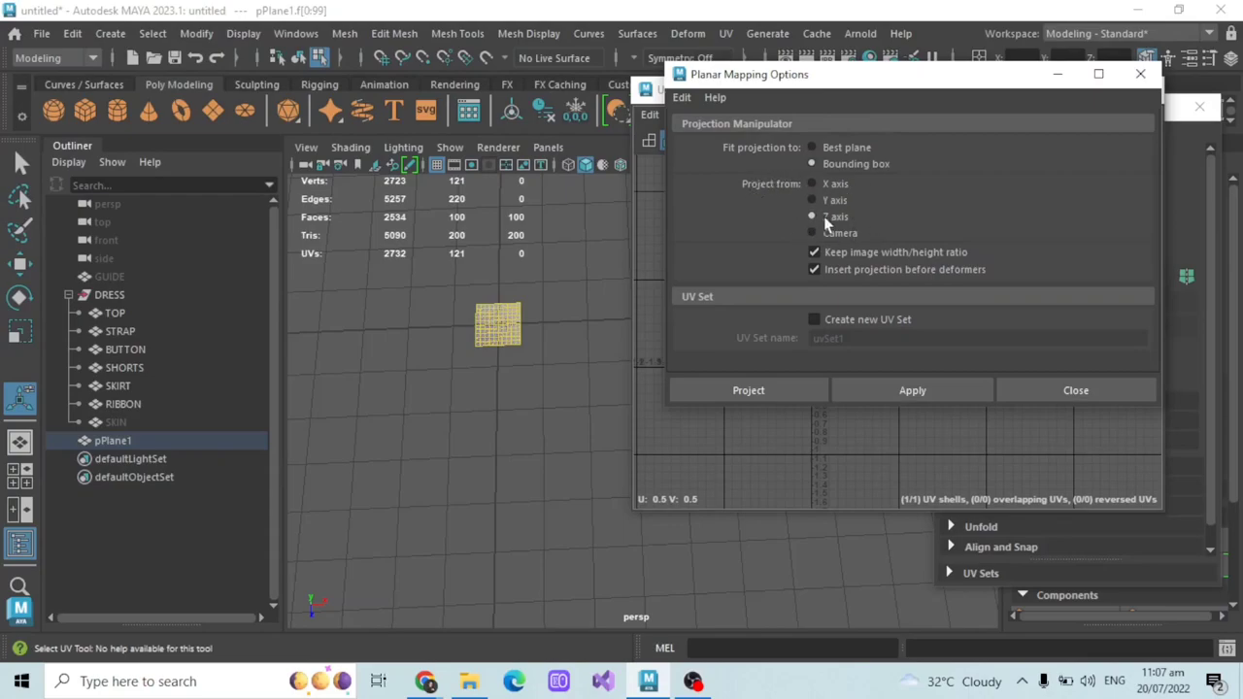
left_click_drag(527, 362, 419, 406, "alt")
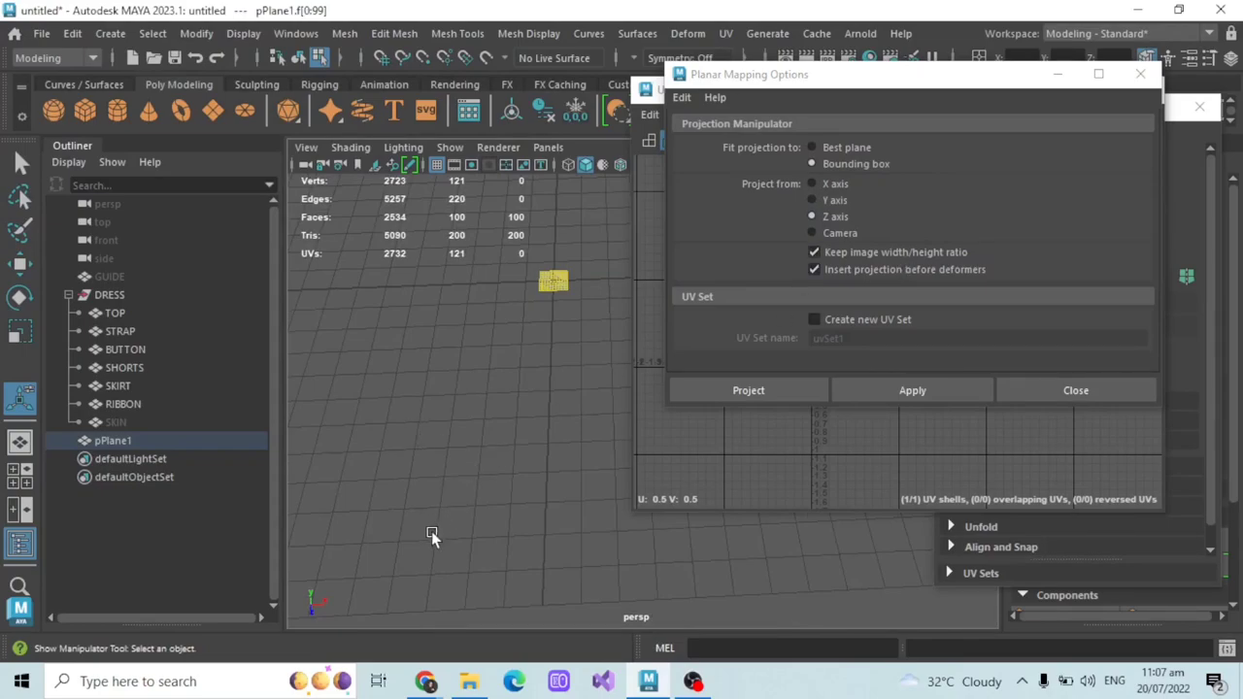
left_click(822, 184)
left_click_drag(444, 501, 437, 468, "alt")
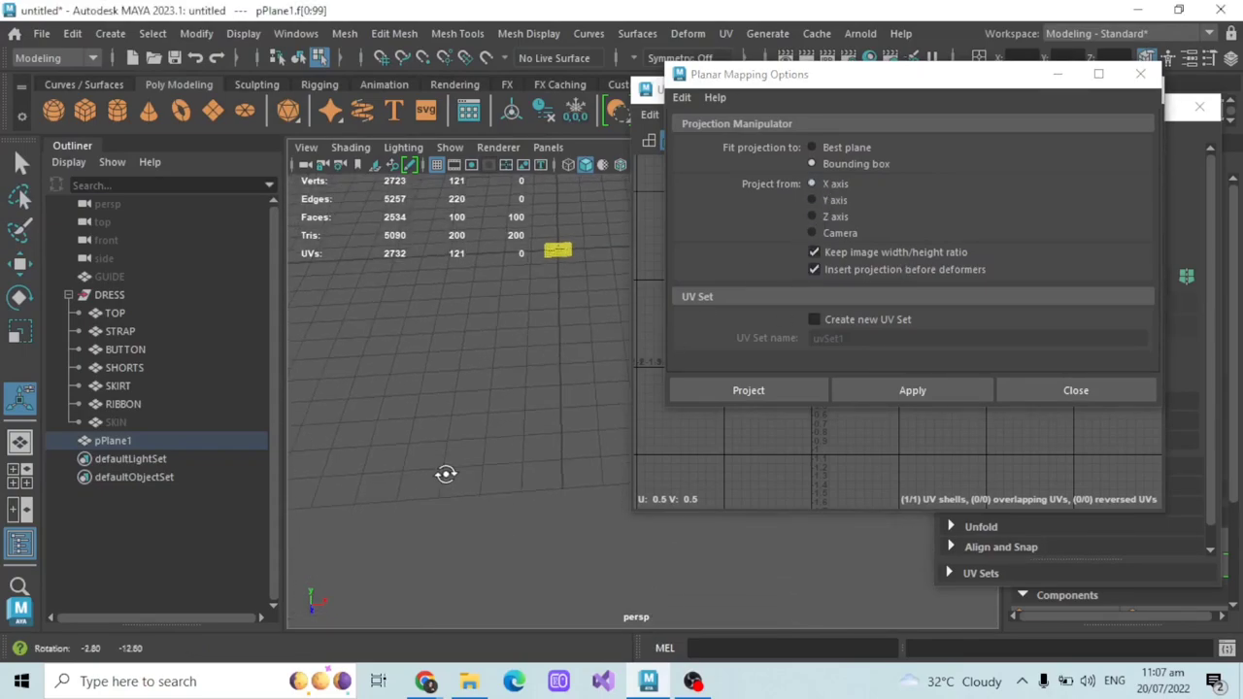
left_click_drag(563, 352, 444, 300, "alt")
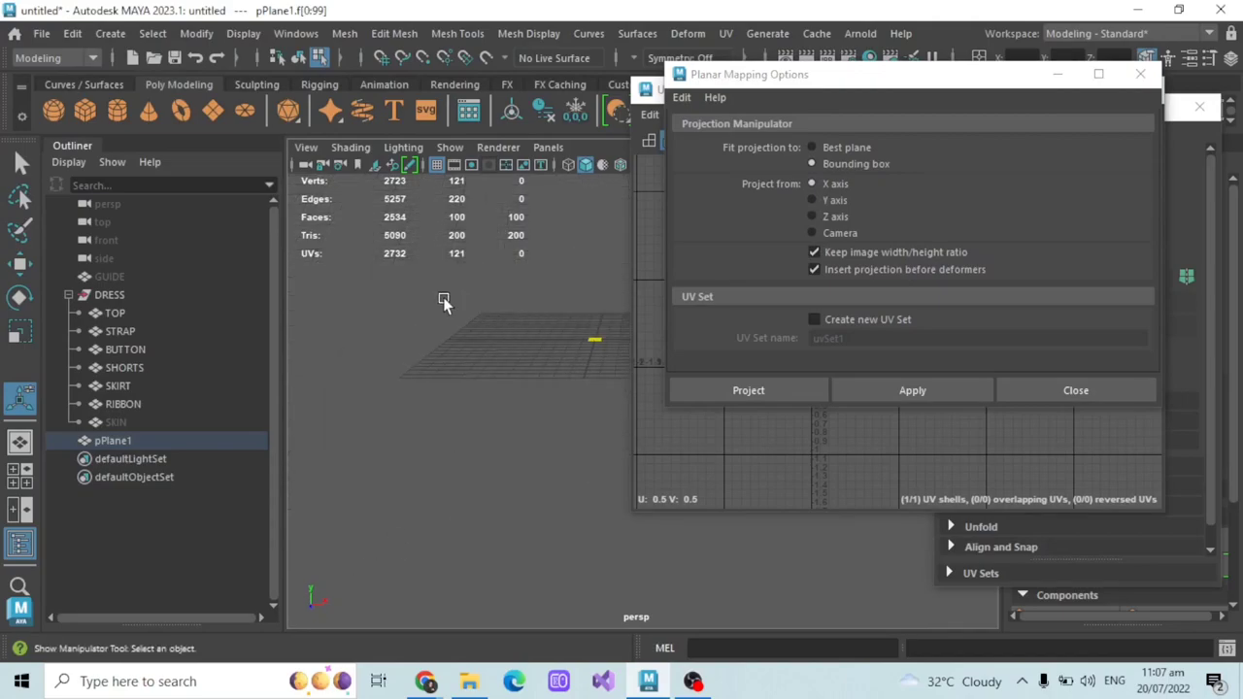
left_click_drag(533, 319, 581, 347, "alt")
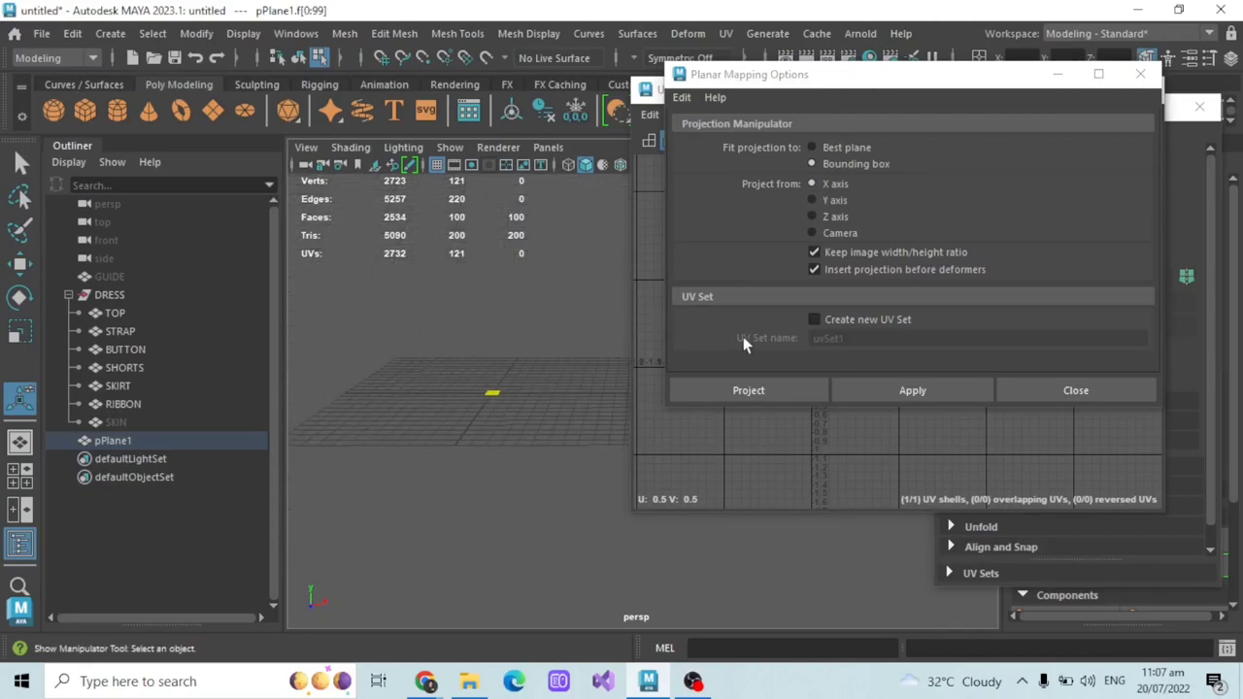
scroll(462, 283, "down", 2)
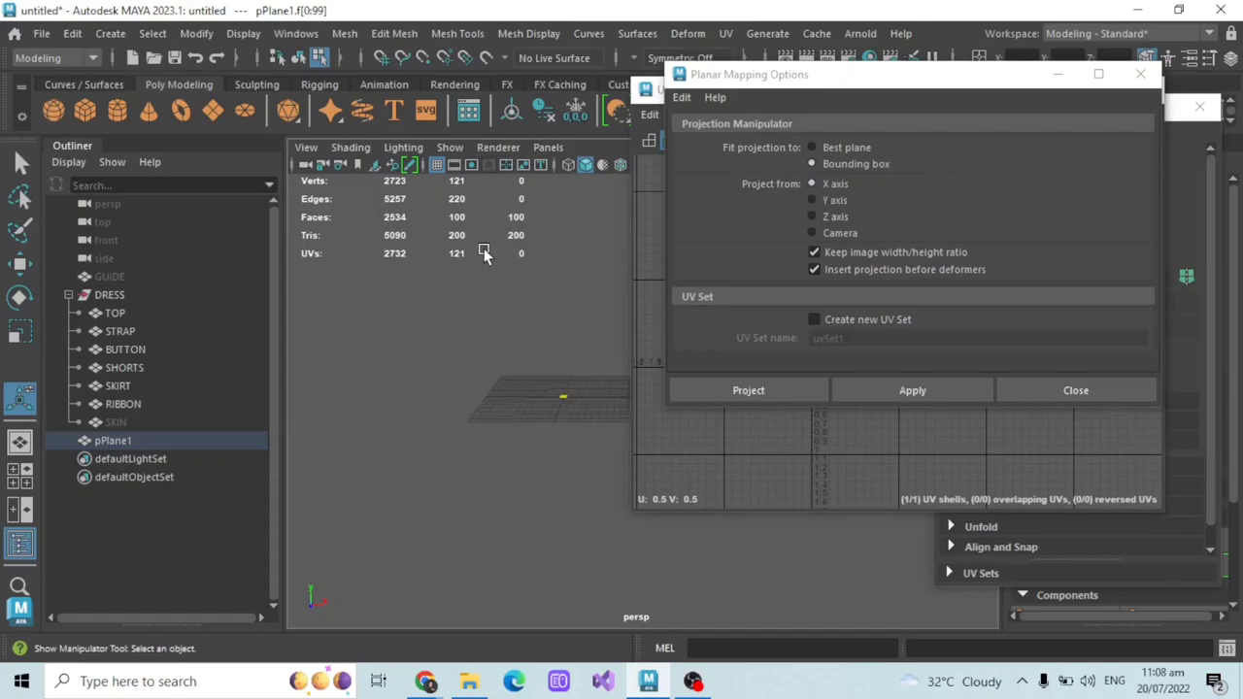
middle_click_drag(514, 308, 500, 371, "alt")
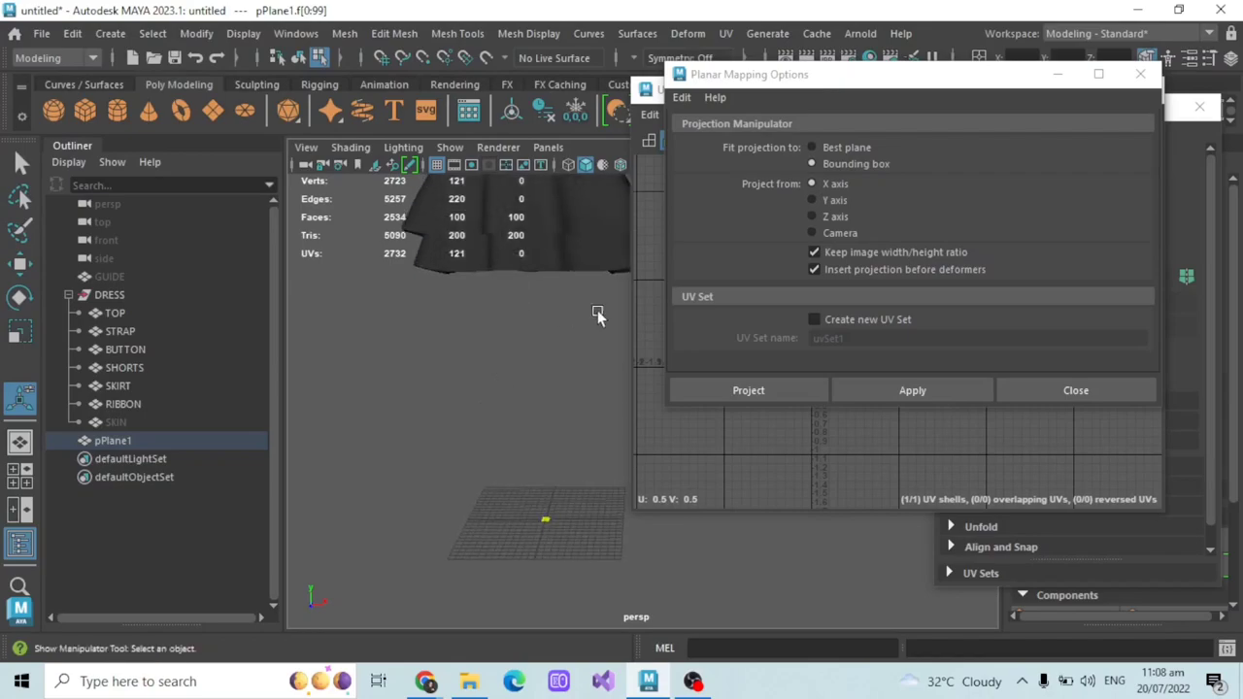
- Set the planar projection to the Y axis and examine that direction around the dress
left_click(841, 199)
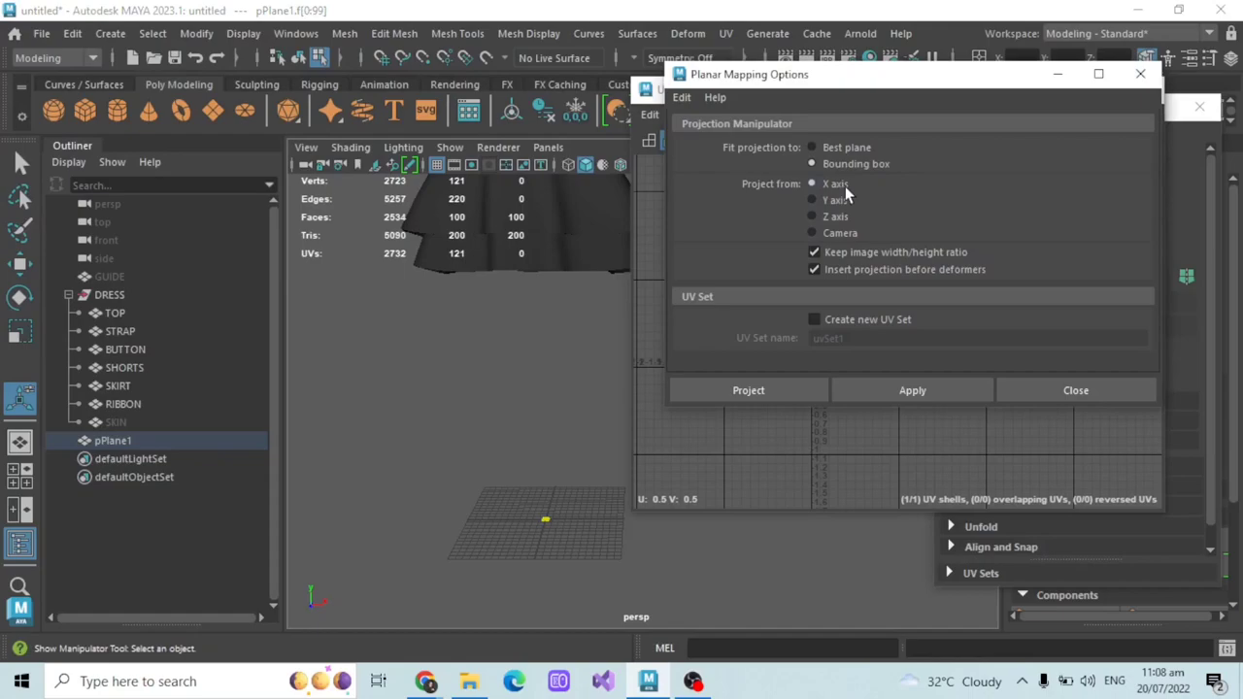
scroll(486, 289, "down", 4)
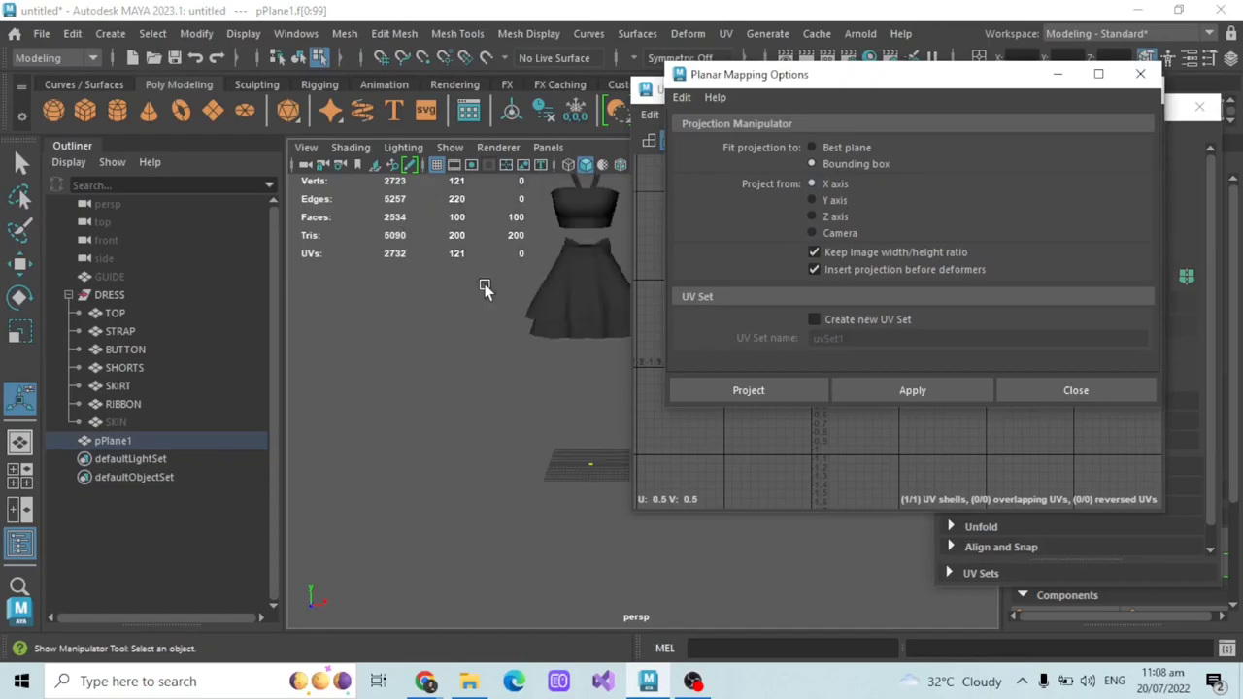
left_click_drag(544, 262, 589, 319, "alt")
middle_click_drag(595, 343, 602, 286, "alt")
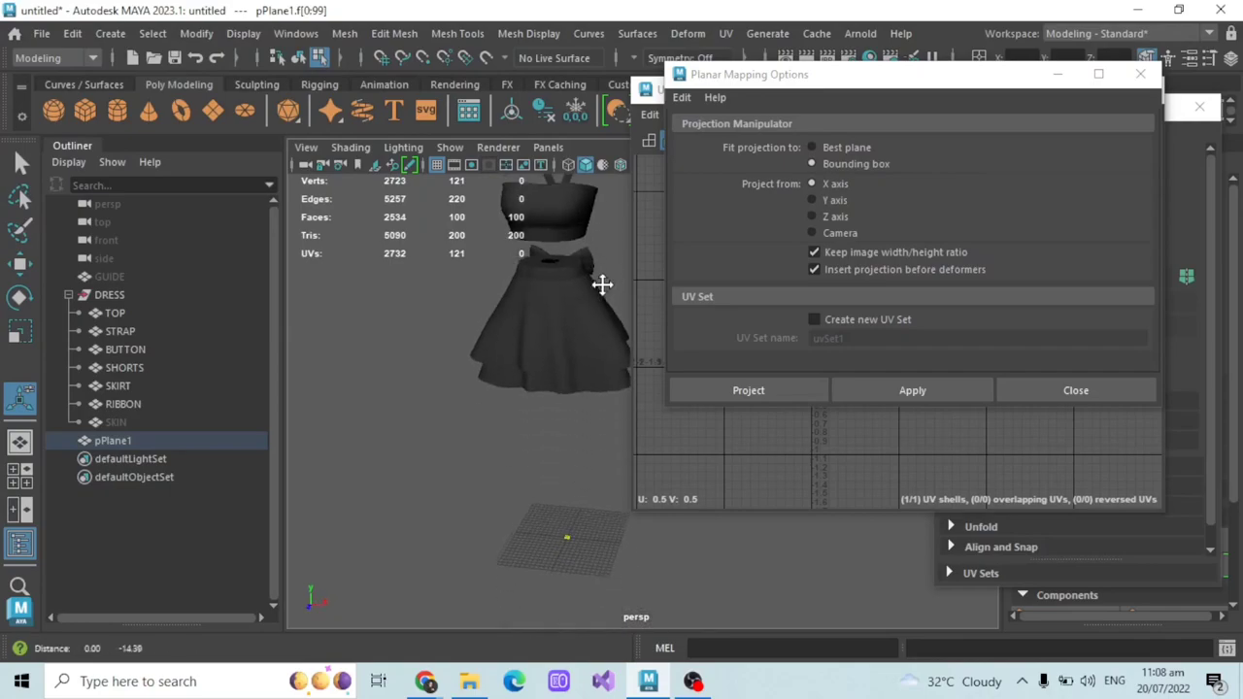
scroll(583, 335, "down", 3)
left_click(812, 200)
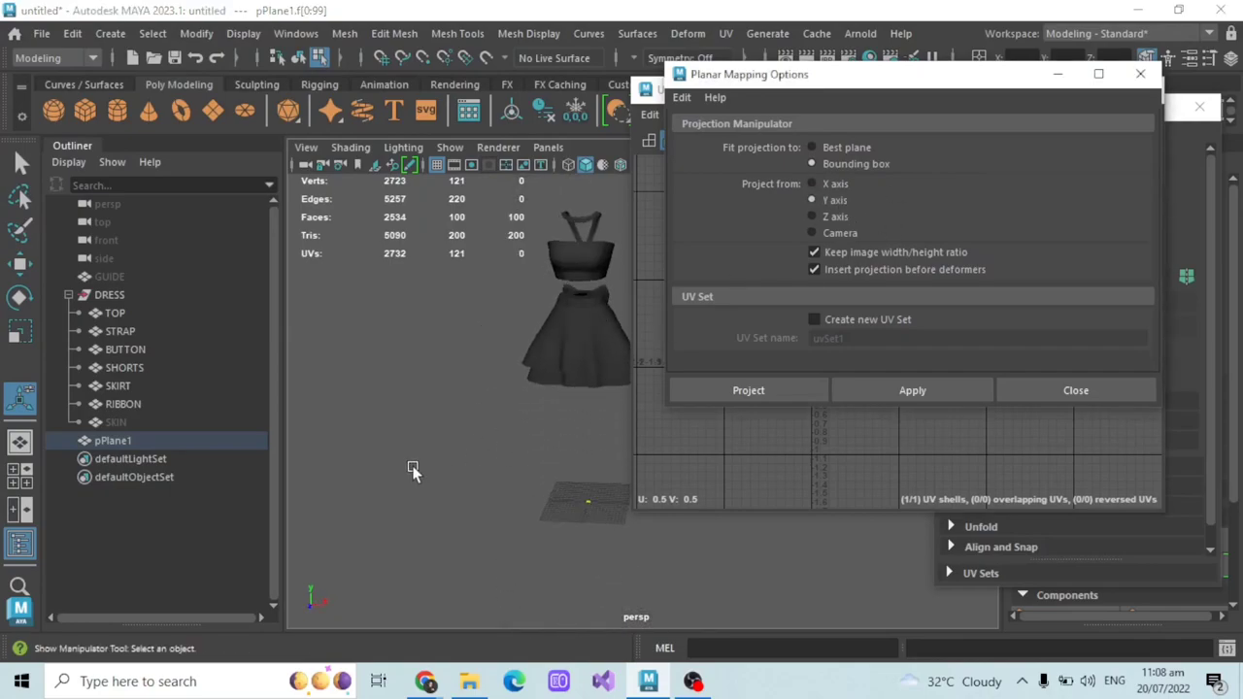
left_click_drag(596, 328, 585, 368, "alt")
middle_click_drag(586, 335, 580, 243, "alt")
scroll(573, 261, "up", 2)
left_click_drag(574, 261, 577, 333, "alt")
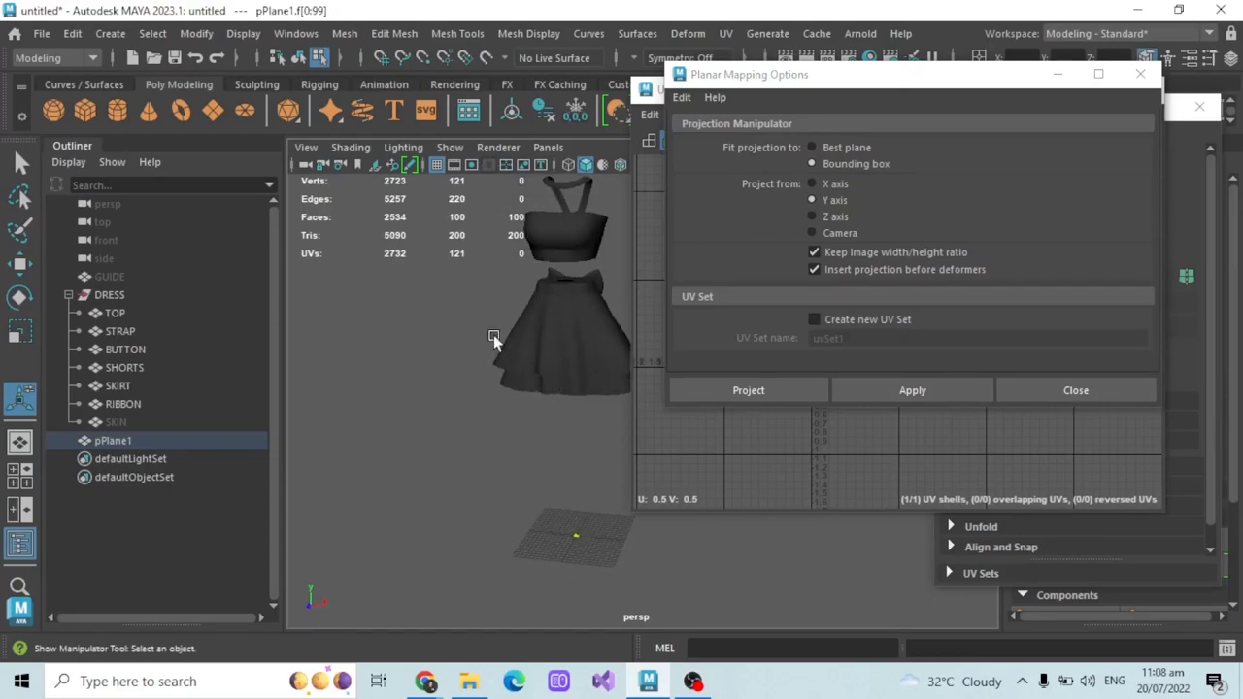
left_click_drag(498, 345, 531, 385, "alt")
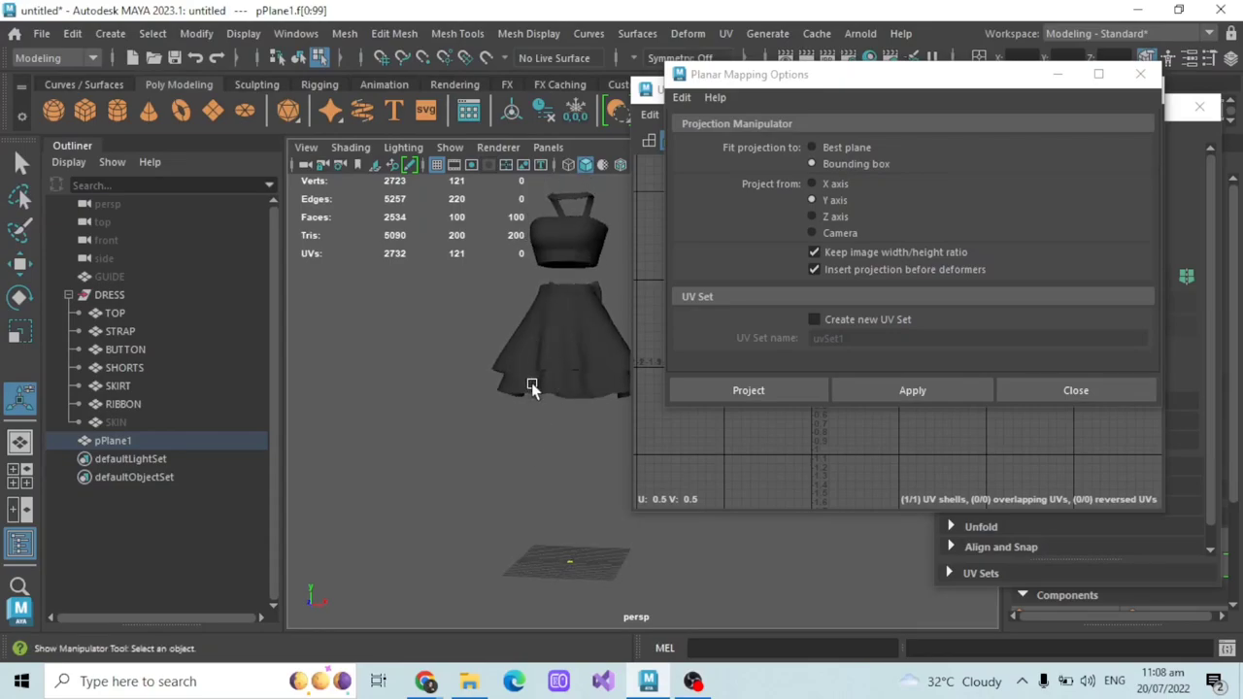
- Set the planar projection to the Z axis and examine the dress along that direction
left_click(833, 202)
left_click(836, 215)
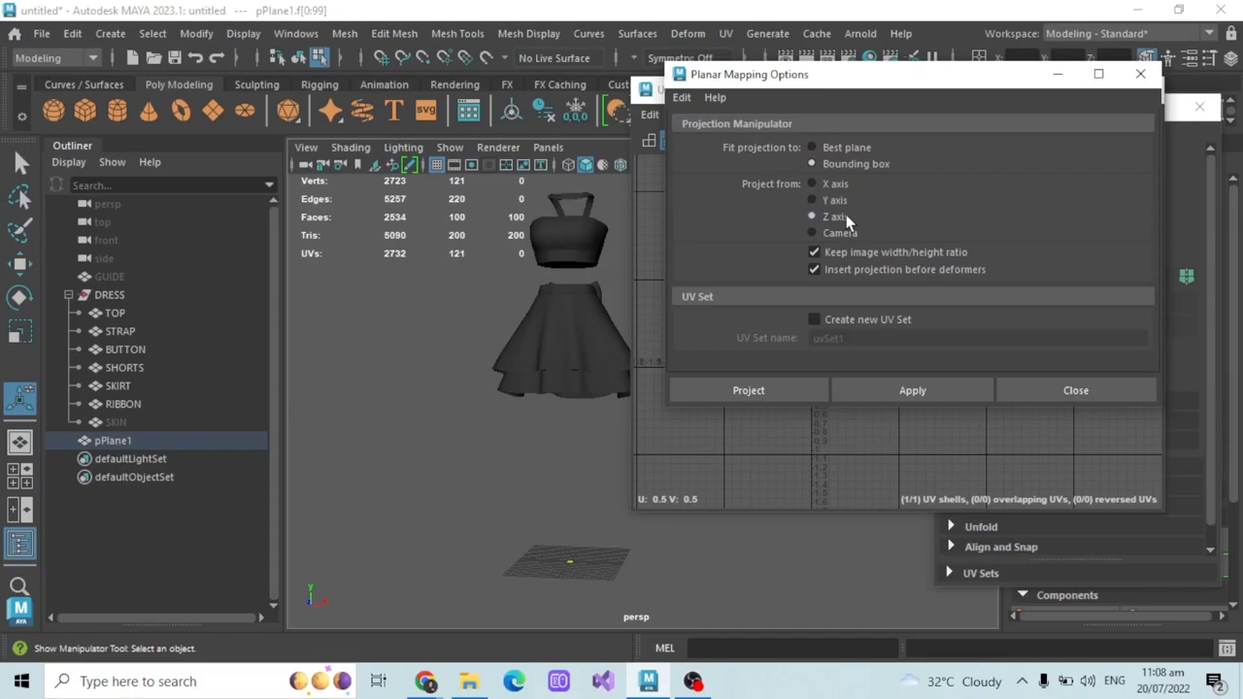
scroll(467, 280, "up", 3)
middle_click_drag(466, 281, 492, 438, "alt")
scroll(491, 438, "up", 2)
left_click_drag(492, 438, 515, 310, "alt")
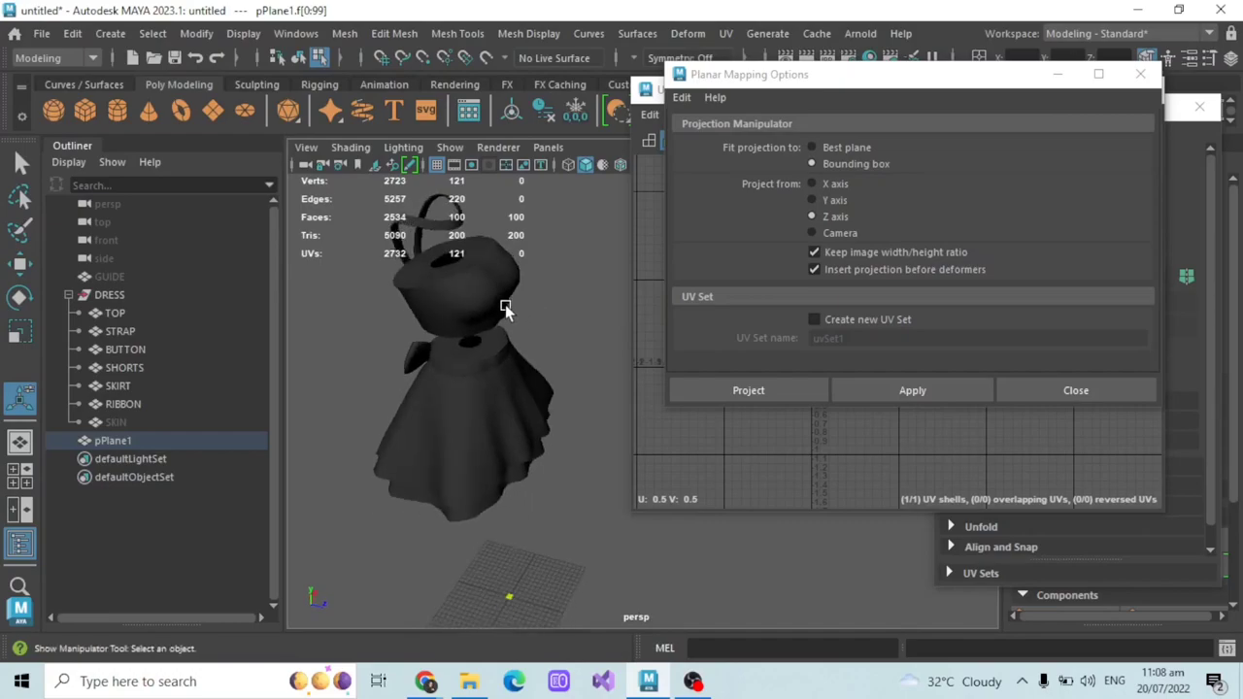
left_click_drag(555, 352, 539, 307, "alt")
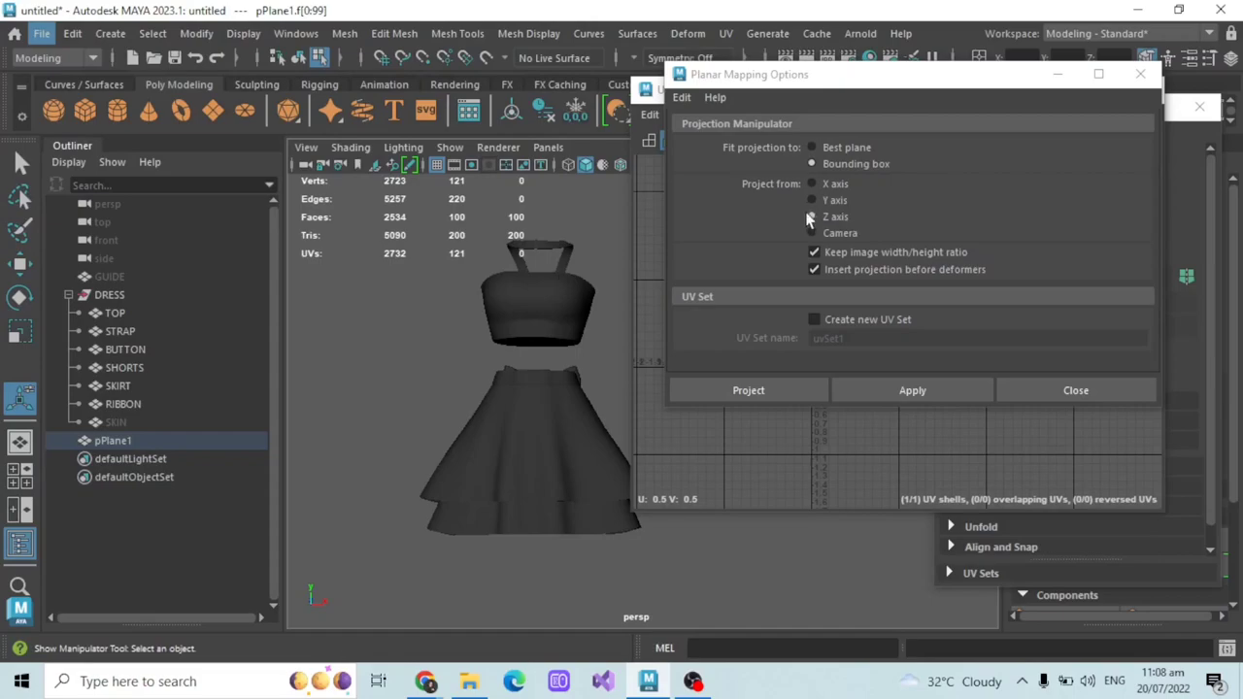
- Apply Planar mapping from the camera to the dress's top with Keep image width/height ratio turned off
left_click(830, 234)
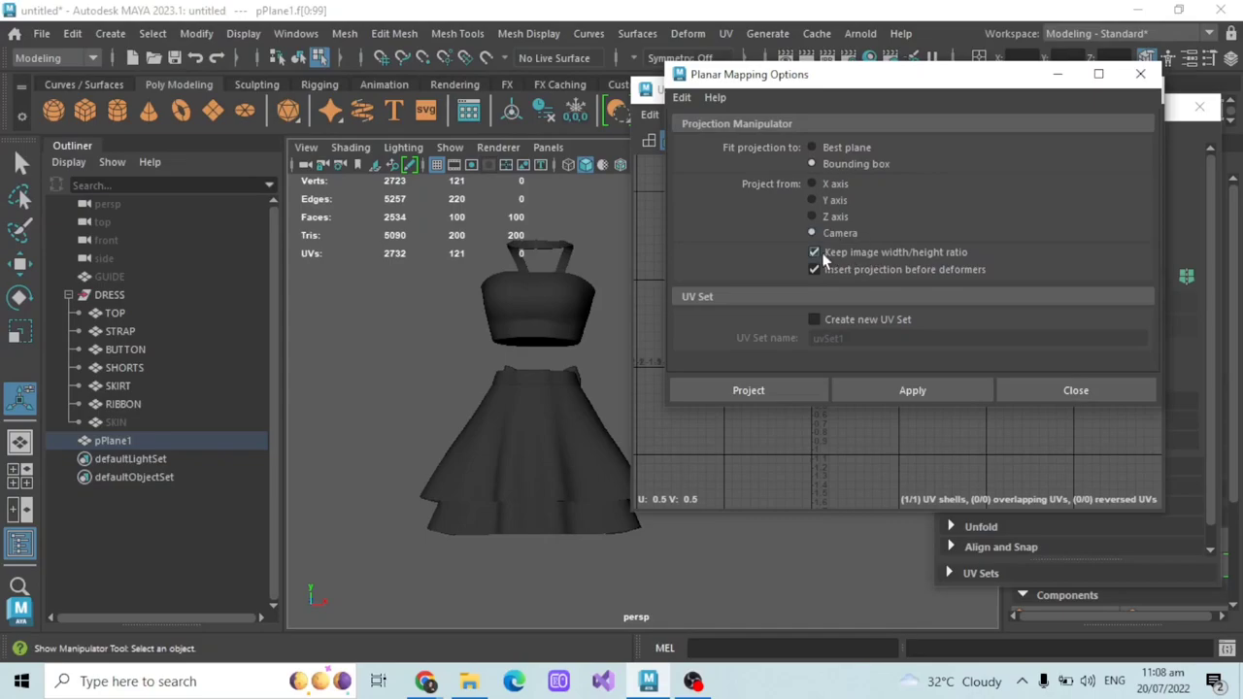
left_click(920, 254)
left_click(122, 313)
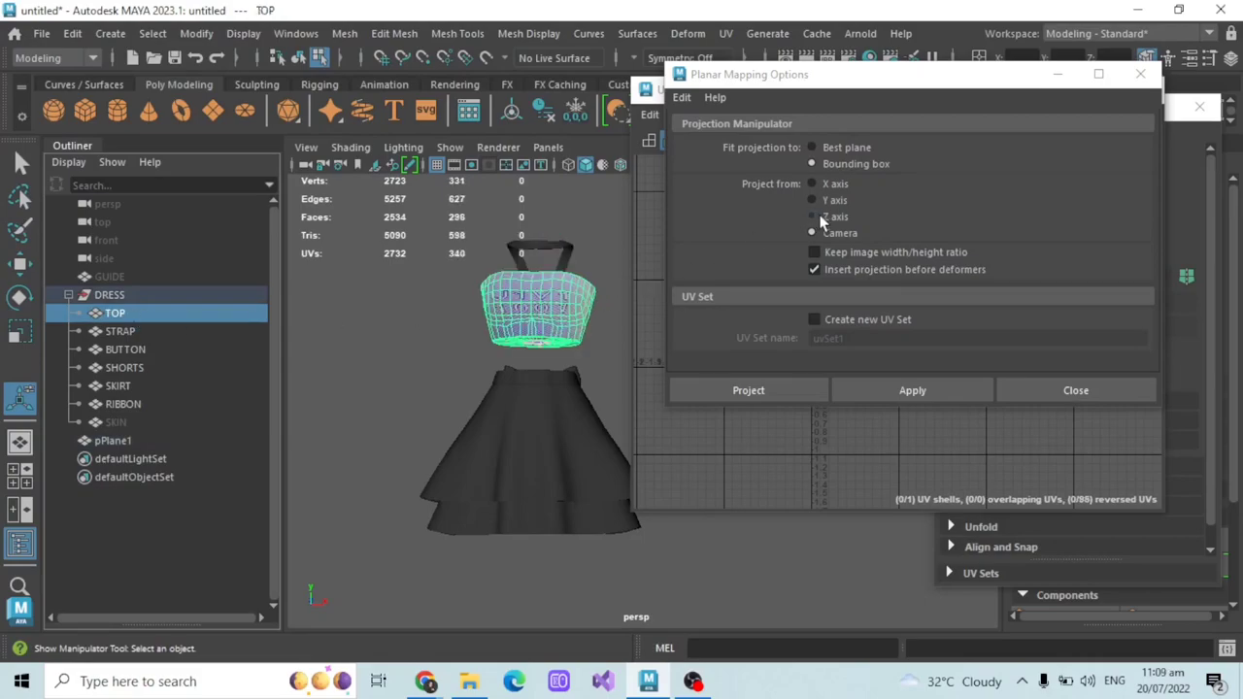
left_click(783, 393)
key("f")
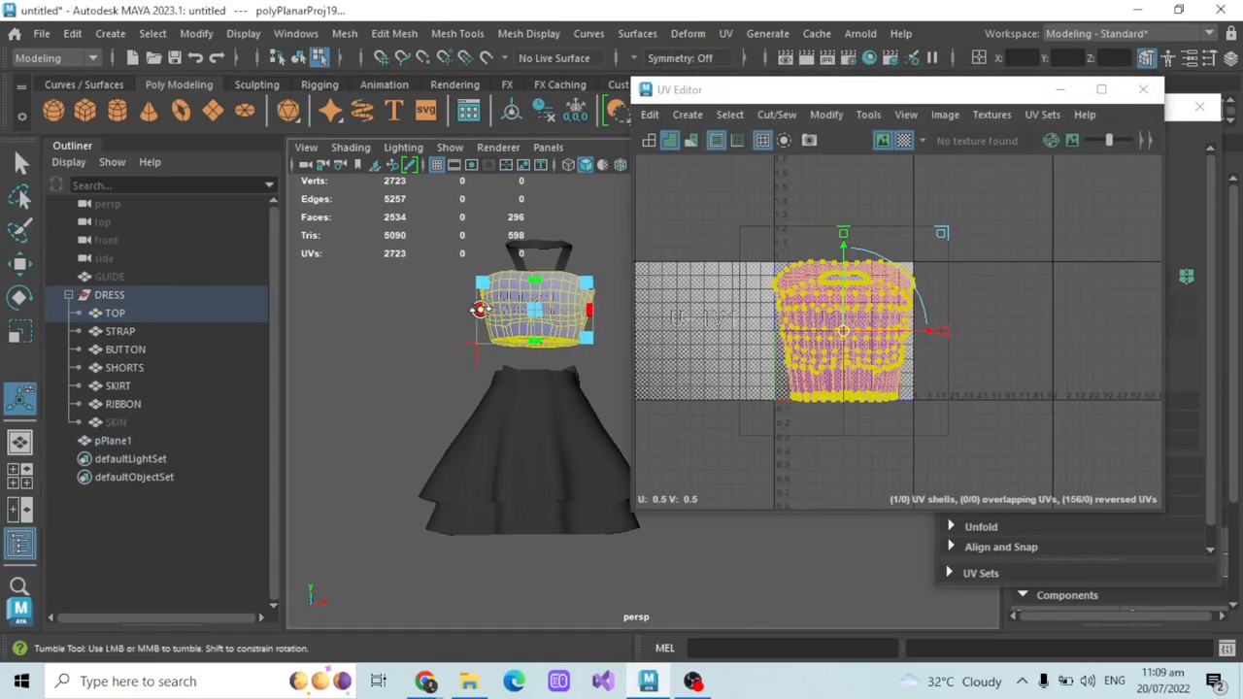
key("f")
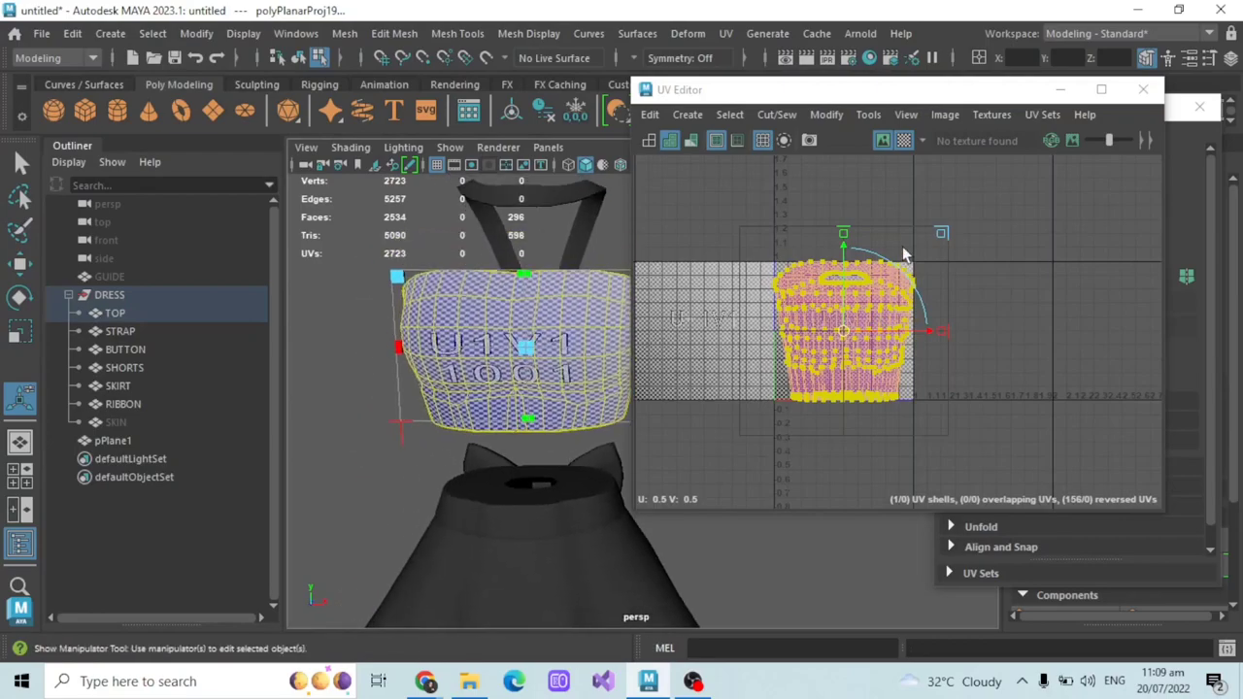
- Reapply Planar mapping from the camera to the dress's top with Keep image width/height ratio turned on
left_click(687, 115)
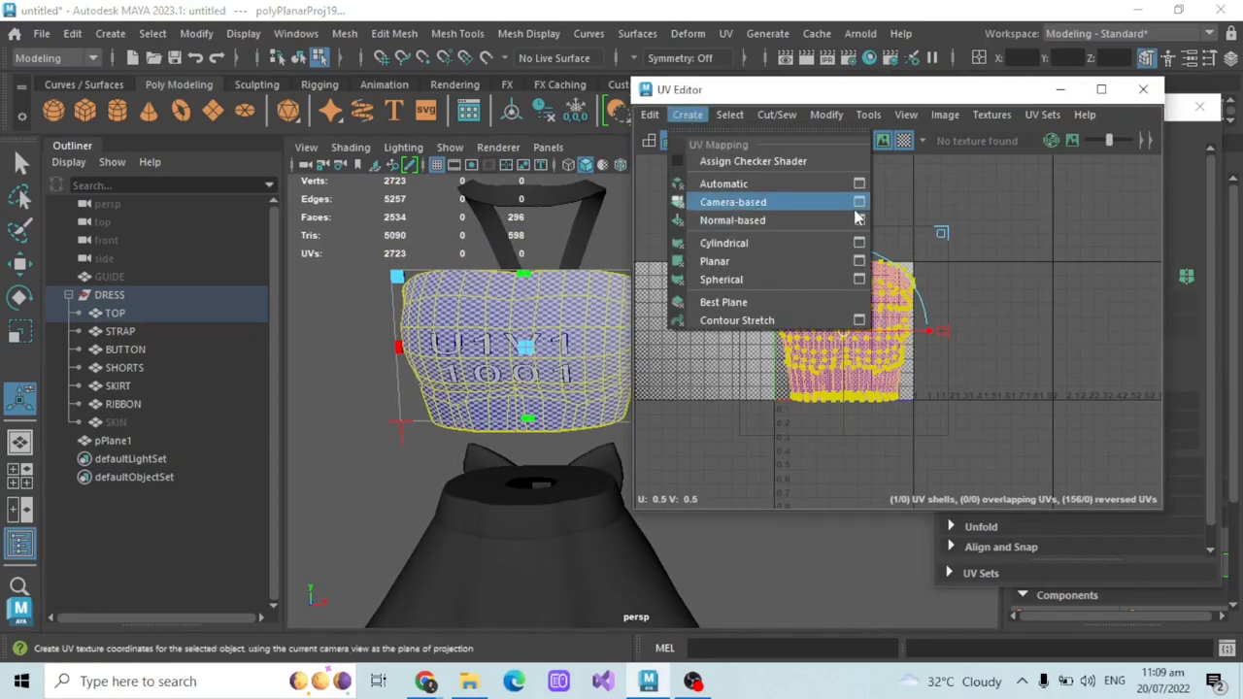
left_click(859, 261)
left_click(837, 252)
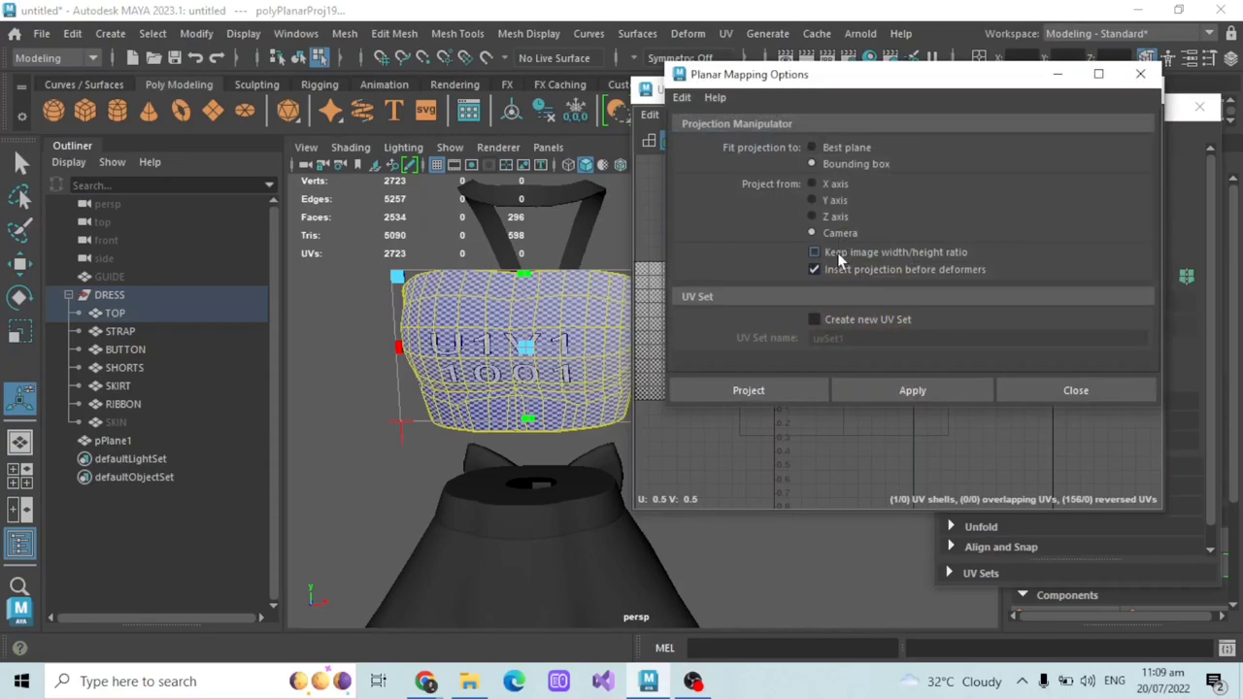
left_click(783, 385)
- Examine the planar mapping's checker pattern on the front and side of the top and its shell in the UV layout
middle_click_drag(516, 358, 517, 313, "alt")
left_click_drag(516, 312, 534, 359, "alt")
right_click_drag(534, 359, 572, 439, "alt")
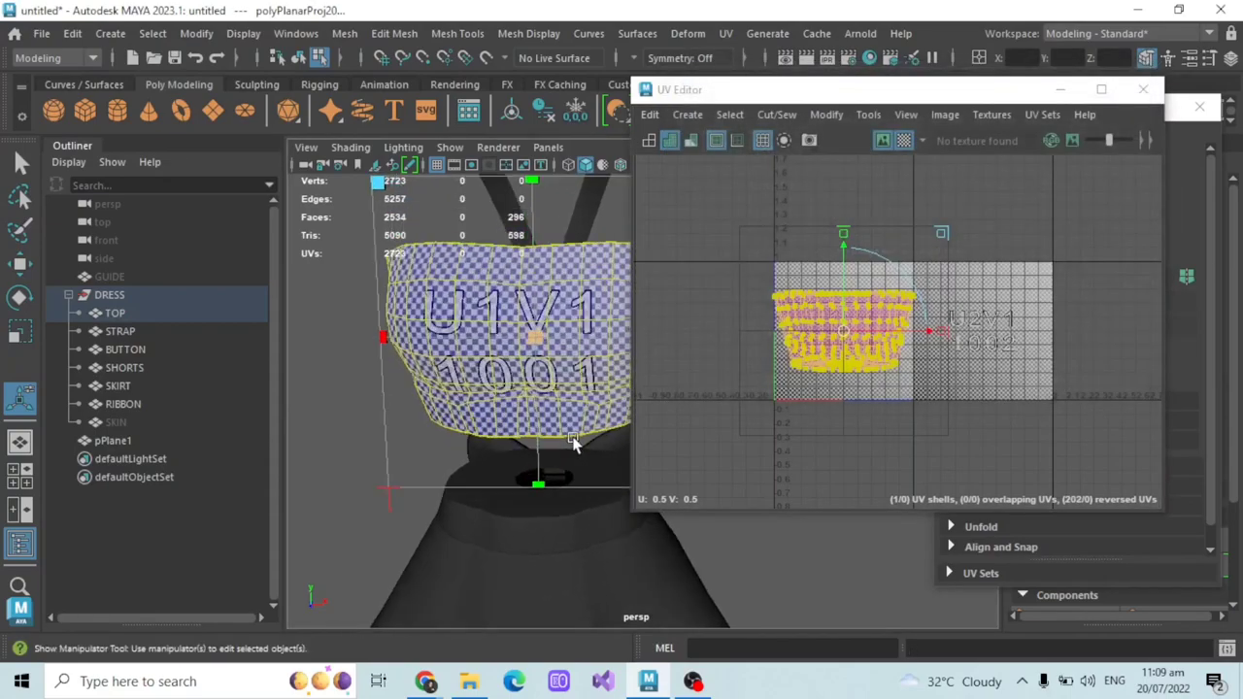
scroll(916, 297, "up", 2)
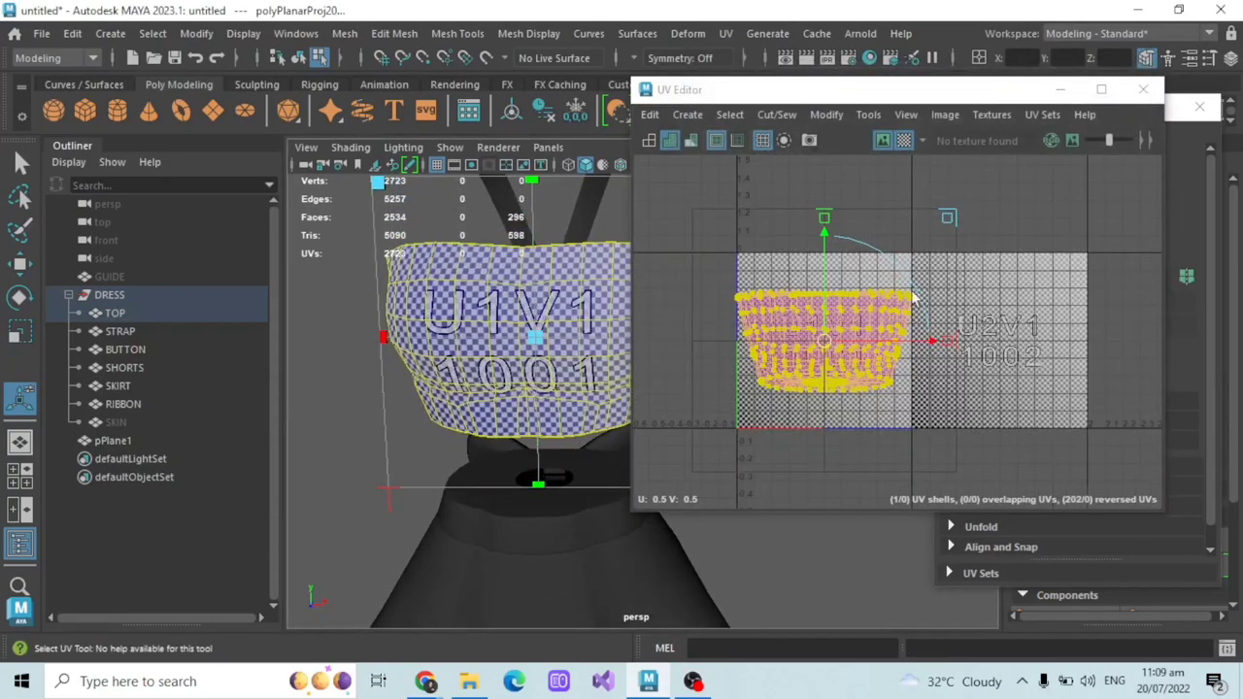
middle_click_drag(436, 337, 417, 351, "alt")
left_click_drag(418, 350, 592, 357, "alt")
middle_click_drag(592, 357, 716, 372, "alt")
left_click_drag(505, 389, 486, 349, "alt")
middle_click_drag(688, 361, 505, 403, "alt")
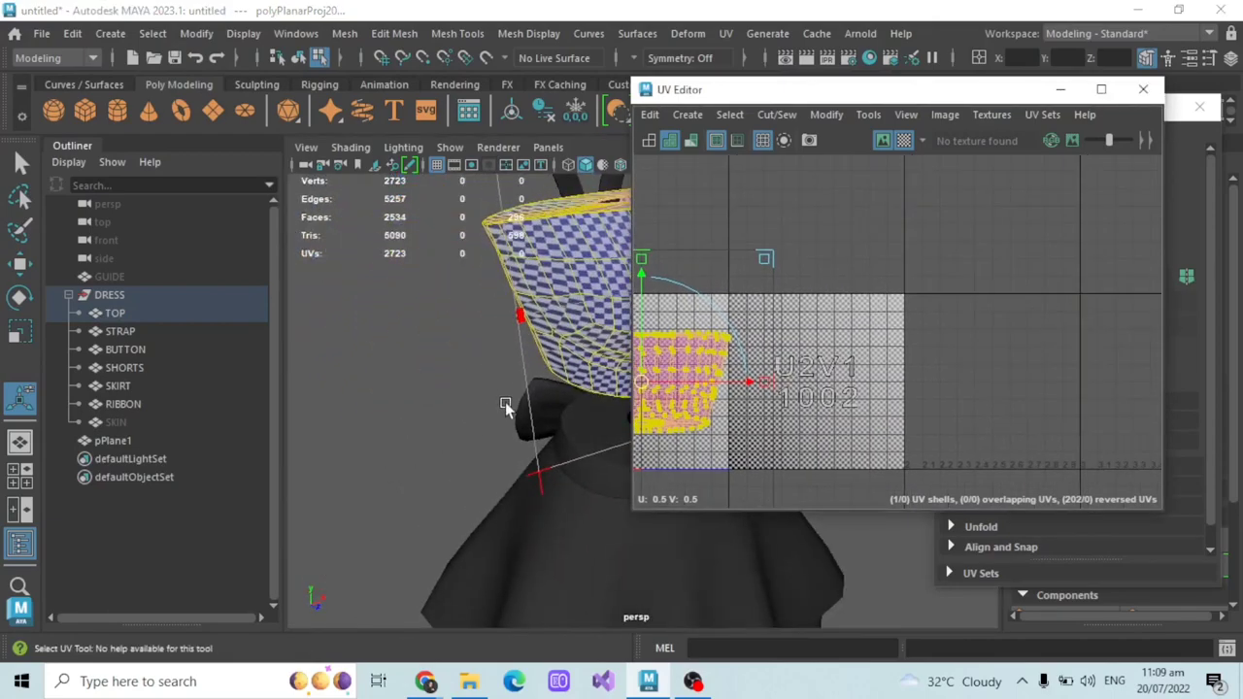
scroll(799, 263, "down", 3)
middle_click_drag(799, 262, 960, 217, "alt")
scroll(937, 276, "up", 2)
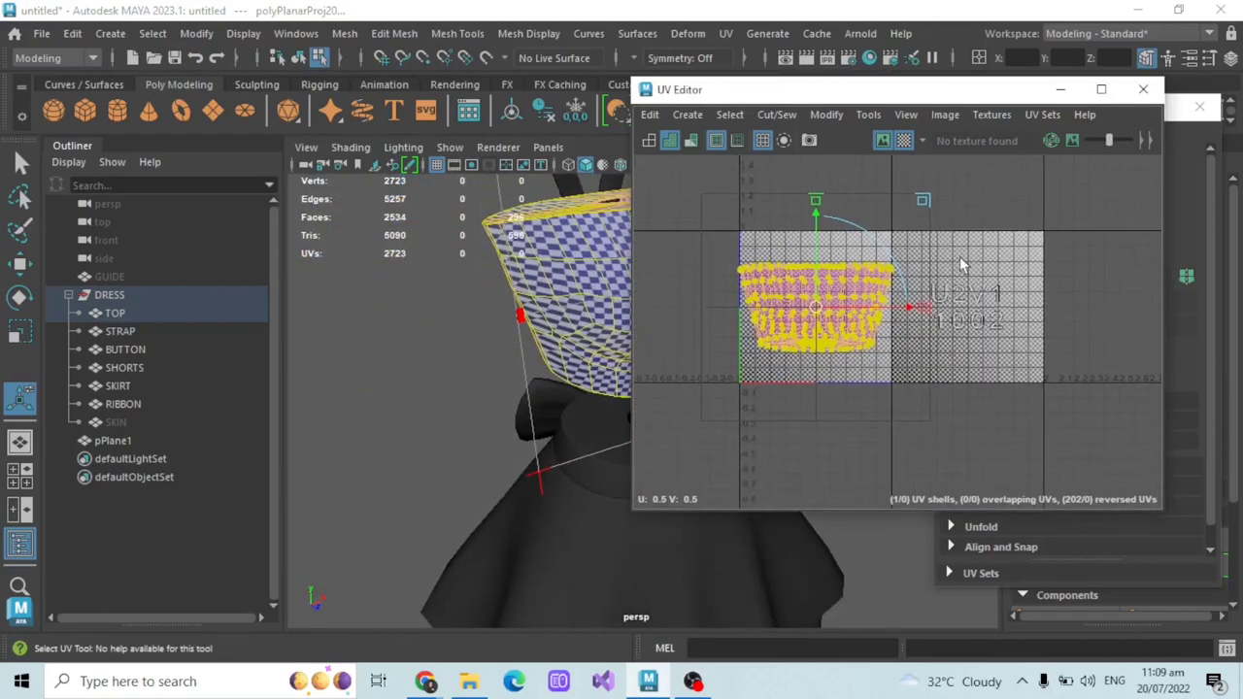
left_click_drag(423, 387, 465, 353, "alt")
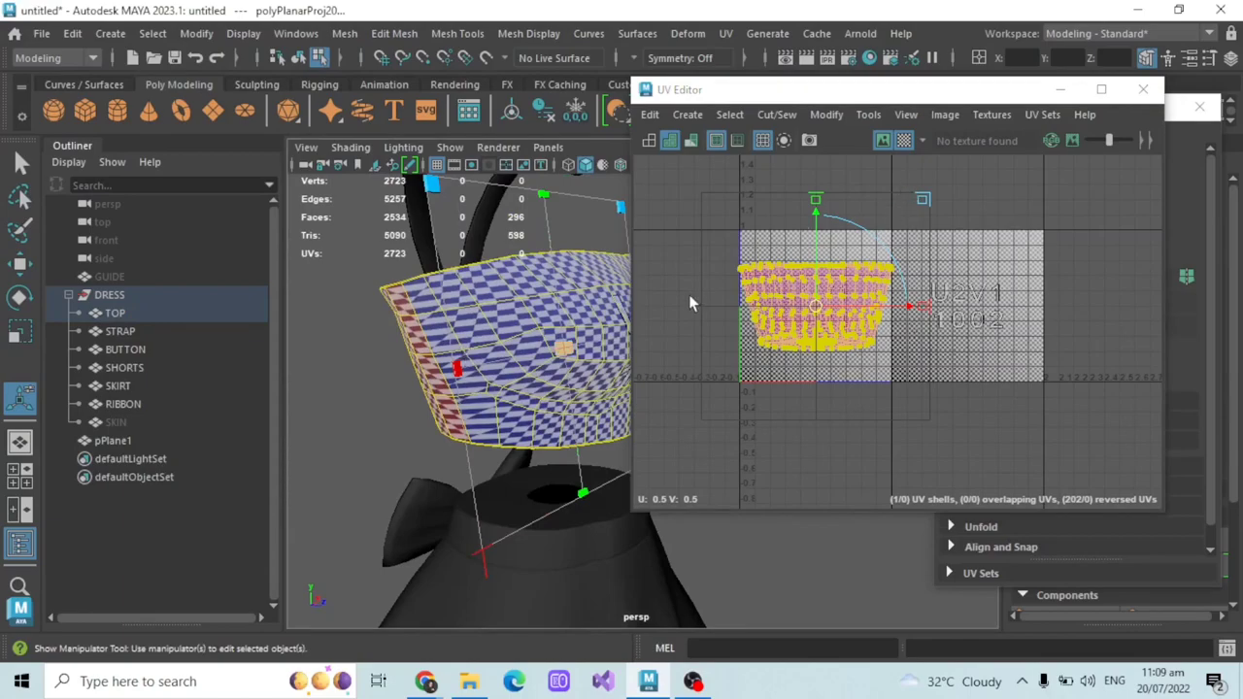
left_click_drag(350, 363, 419, 369, "alt")
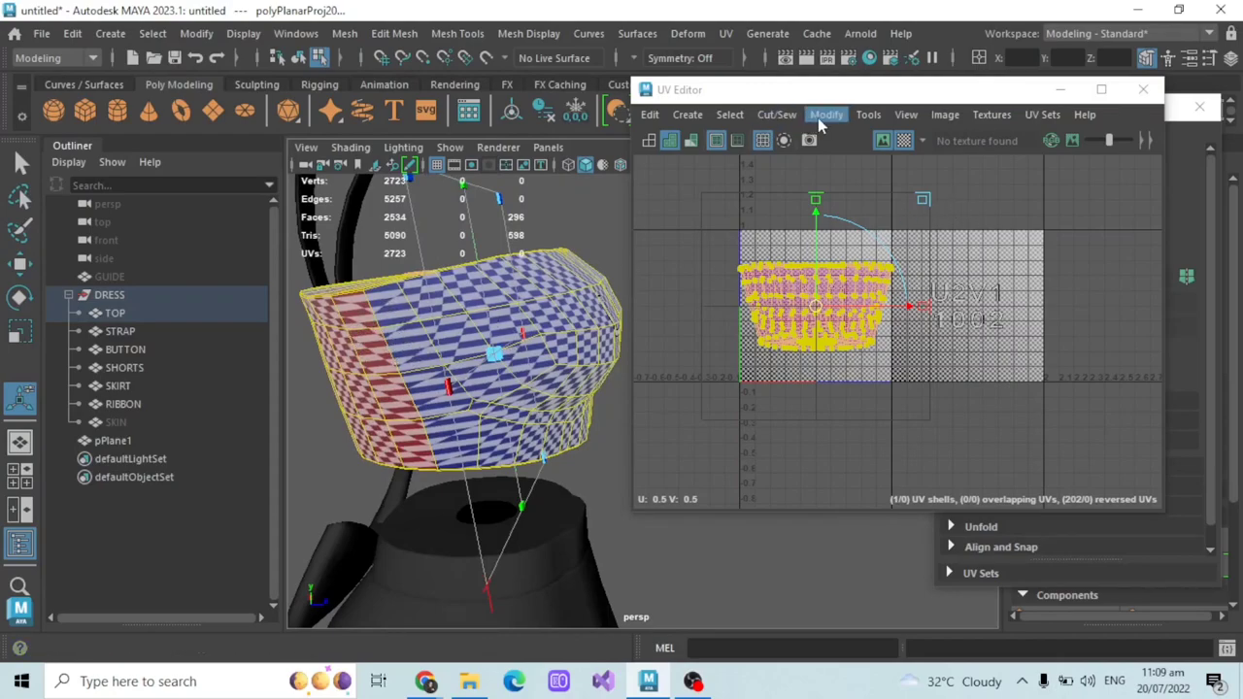
- Review the Planar mapping options against the front view of the dress's top, and leave the projection manipulator
scroll(489, 346, "down", 3)
left_click_drag(489, 346, 386, 383, "alt")
middle_click_drag(386, 383, 259, 433, "alt")
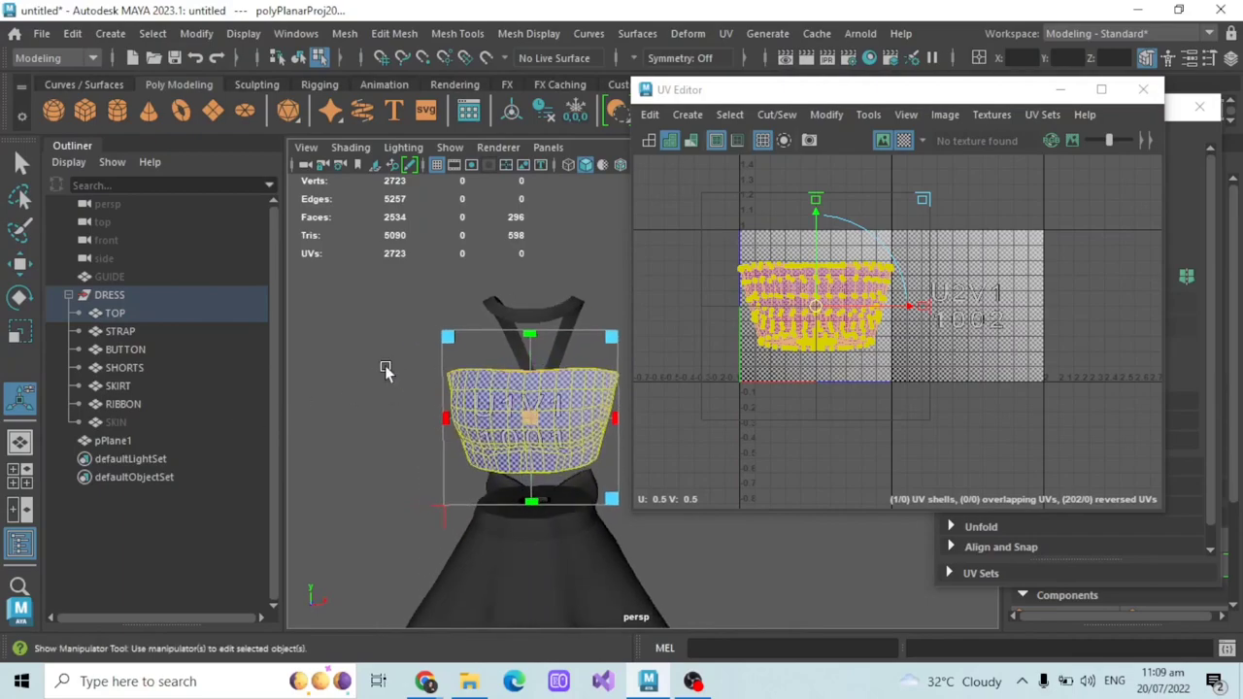
scroll(386, 372, "up", 3)
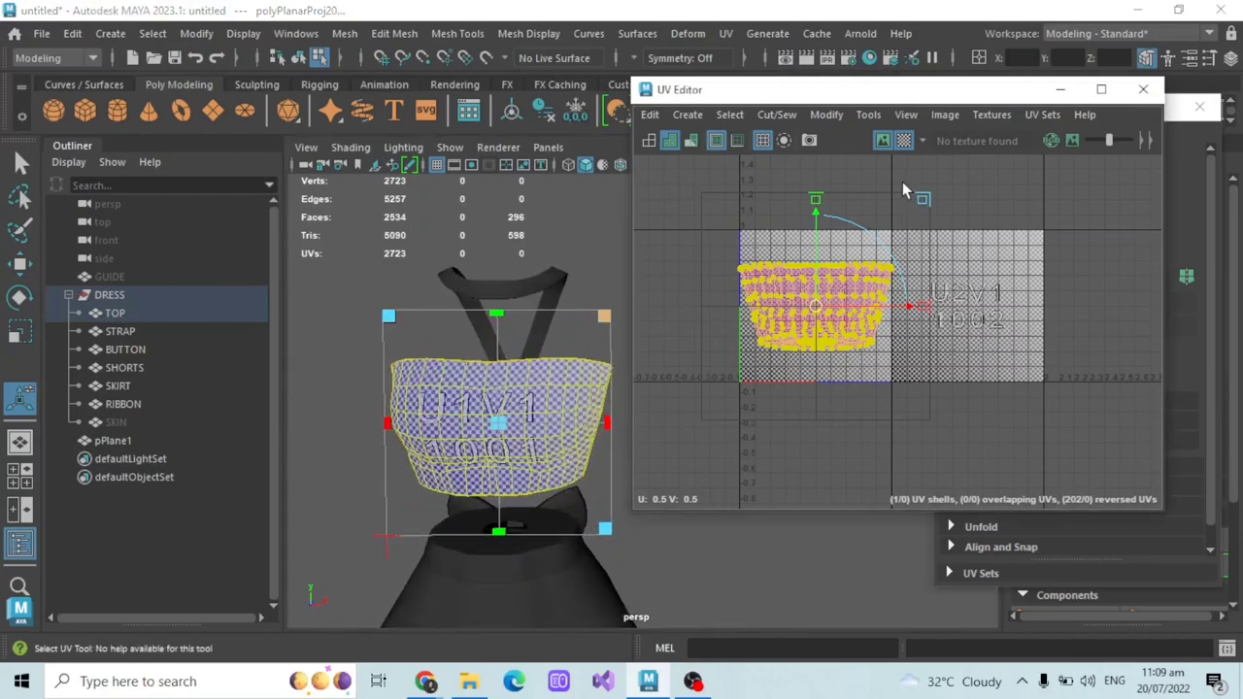
left_click(687, 115)
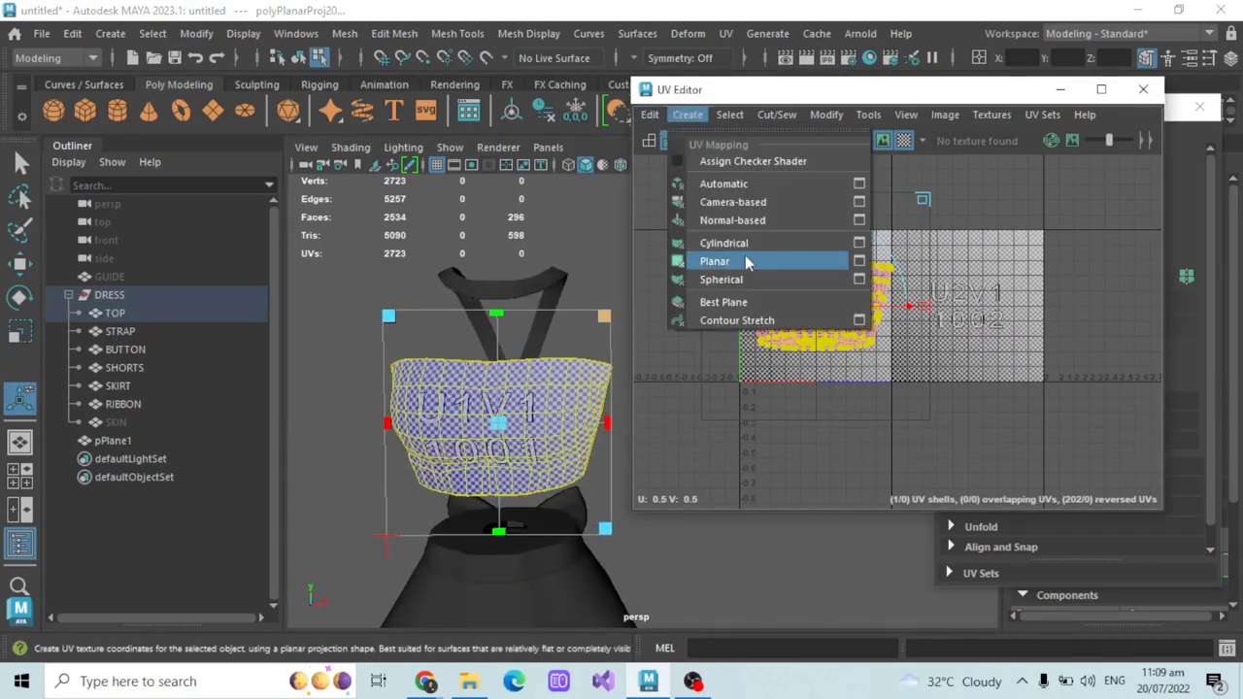
left_click(860, 262)
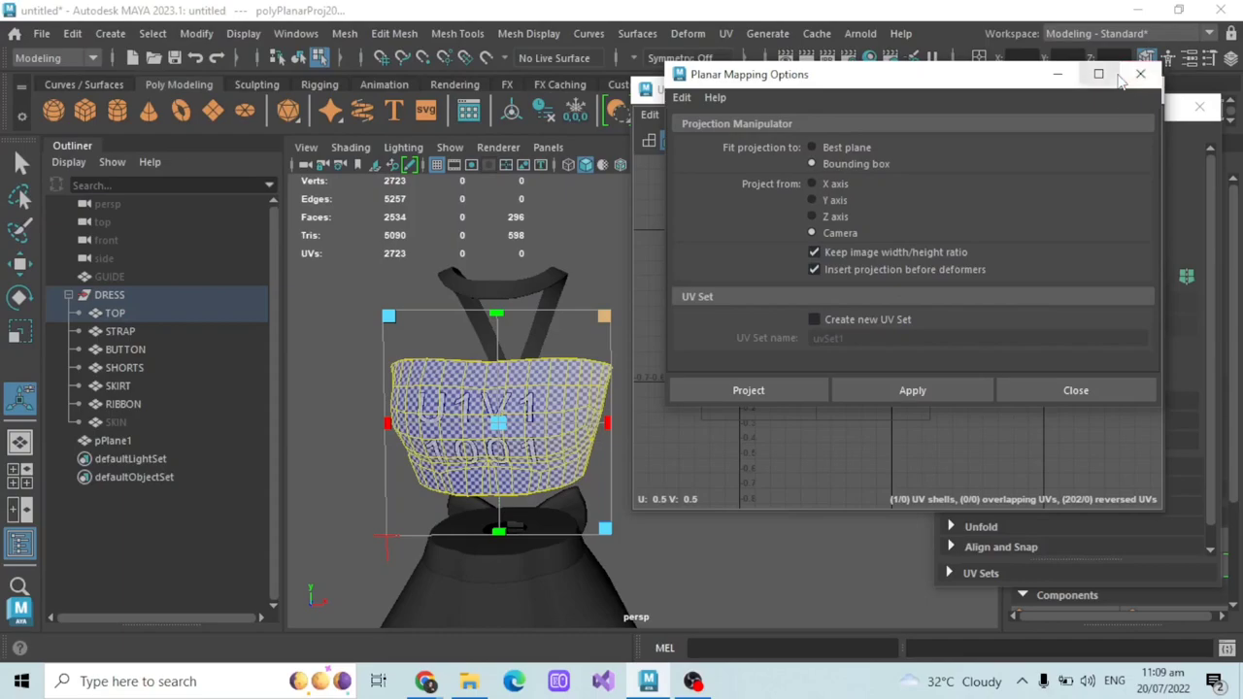
left_click_drag(483, 397, 488, 360, "alt")
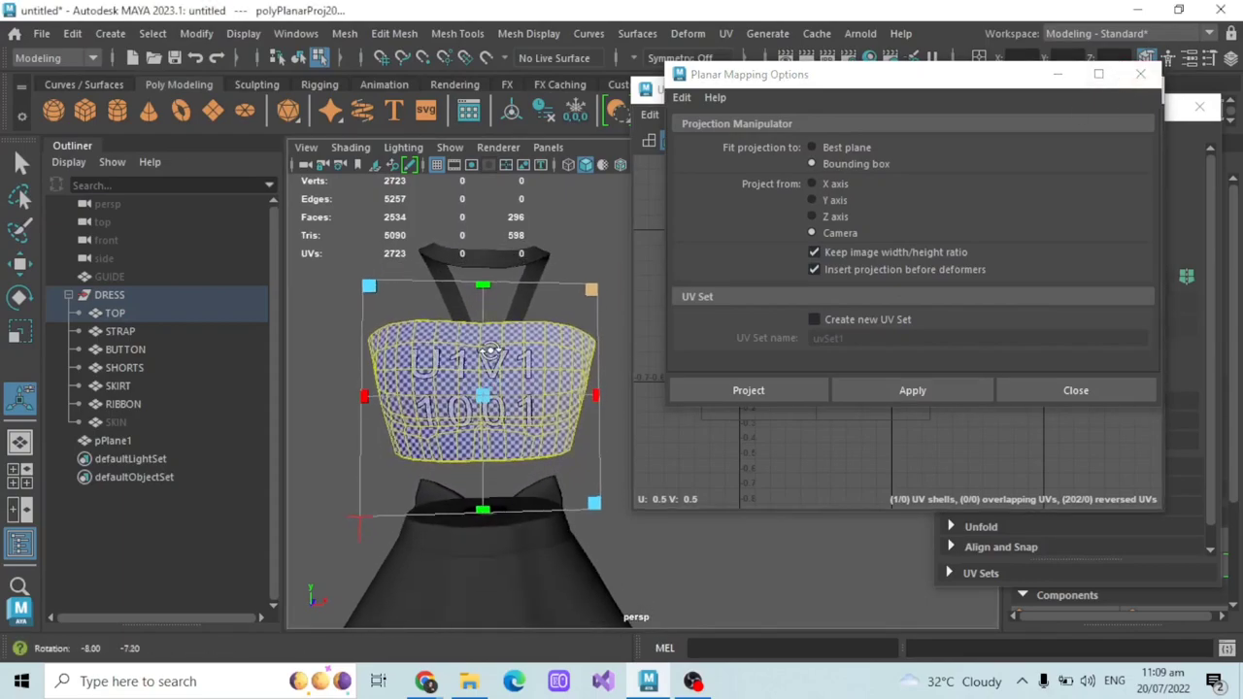
left_click(1141, 74)
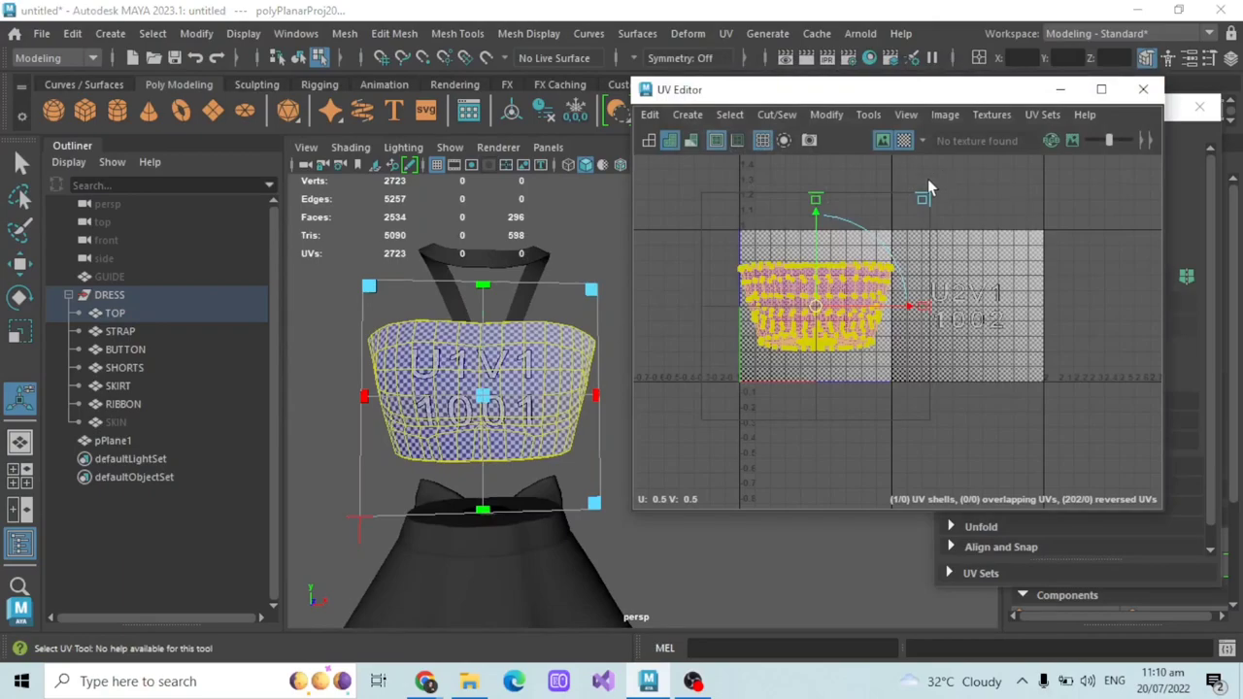
left_click(21, 162)
scroll(893, 229, "up", 1)
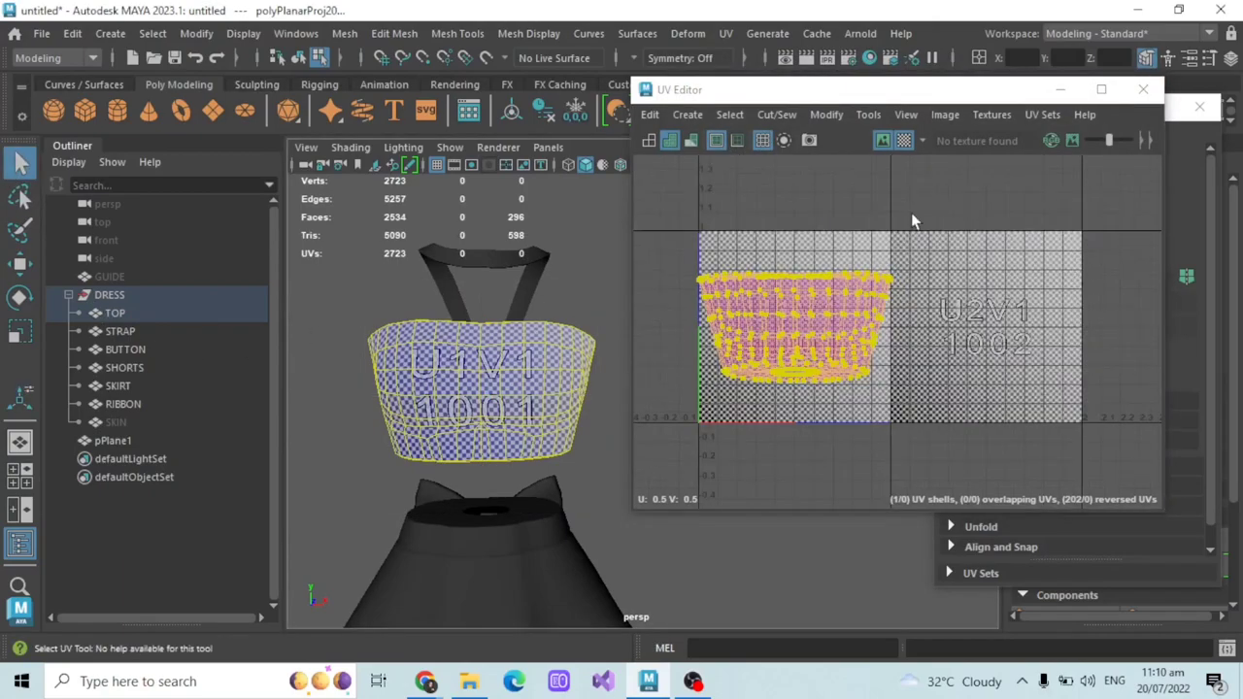
- Compare the overlaid UV shells of all garments from TOP to RIBBON, and reselect only TOP
left_click(139, 322)
left_click(140, 333)
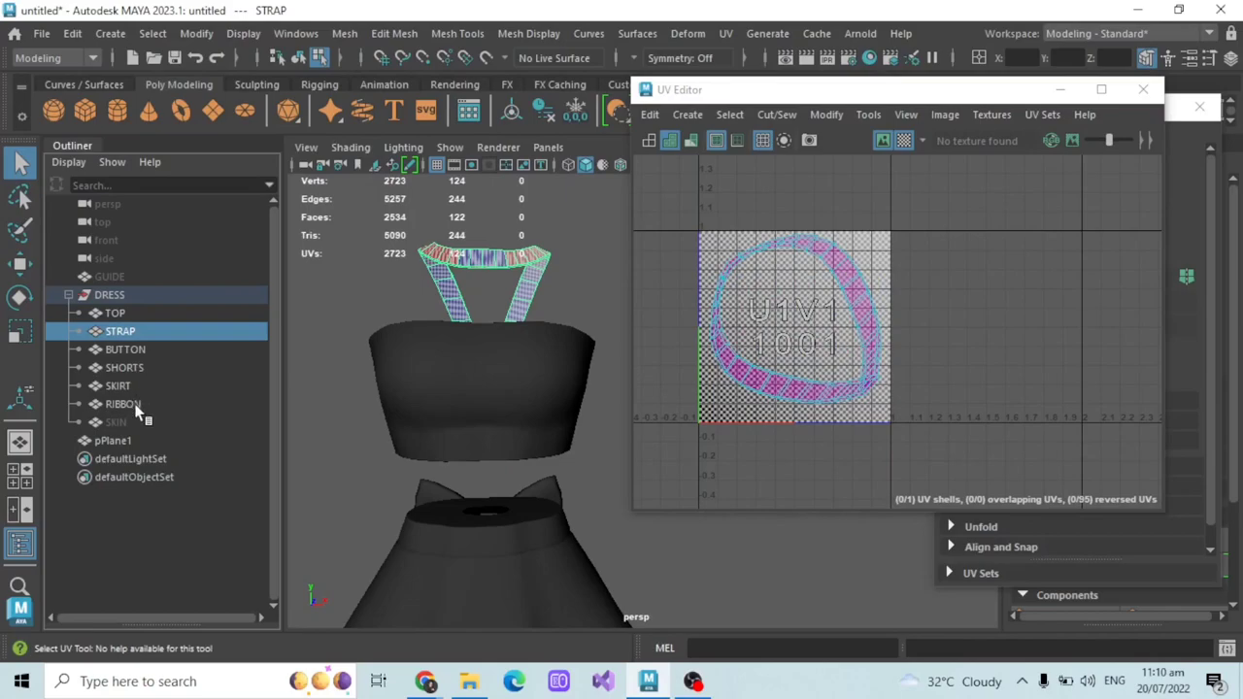
left_click(139, 404, "shift")
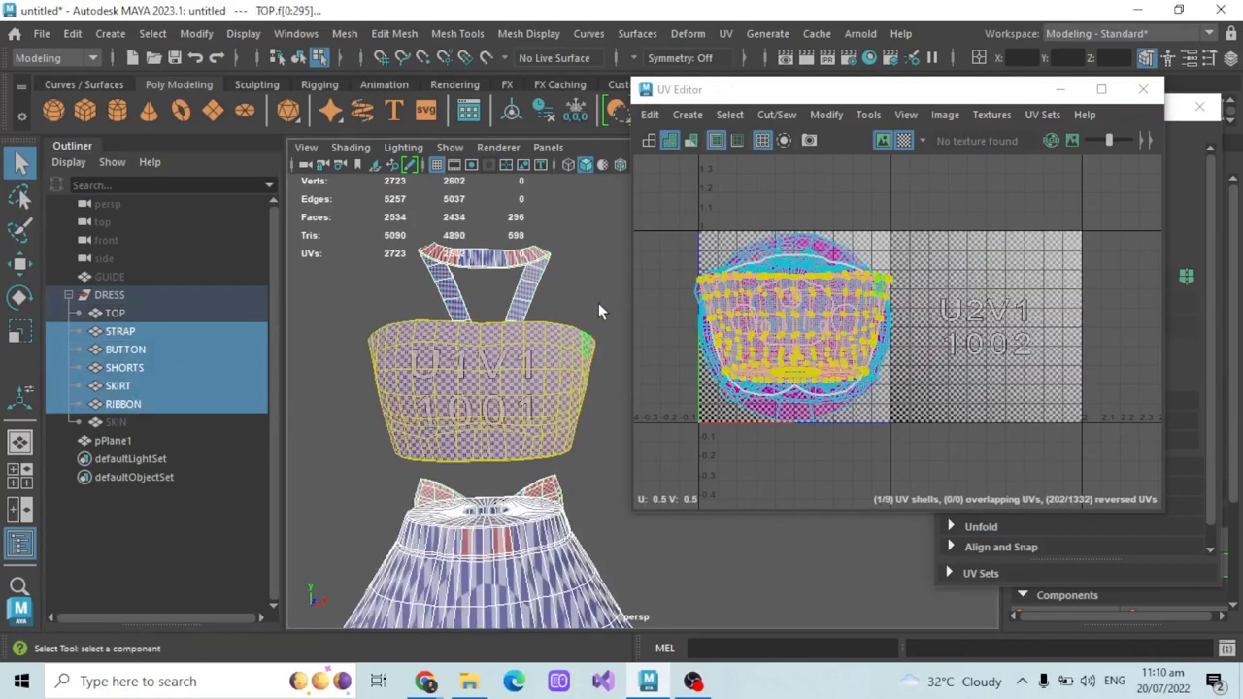
left_click(597, 303)
left_click(154, 408, "shift")
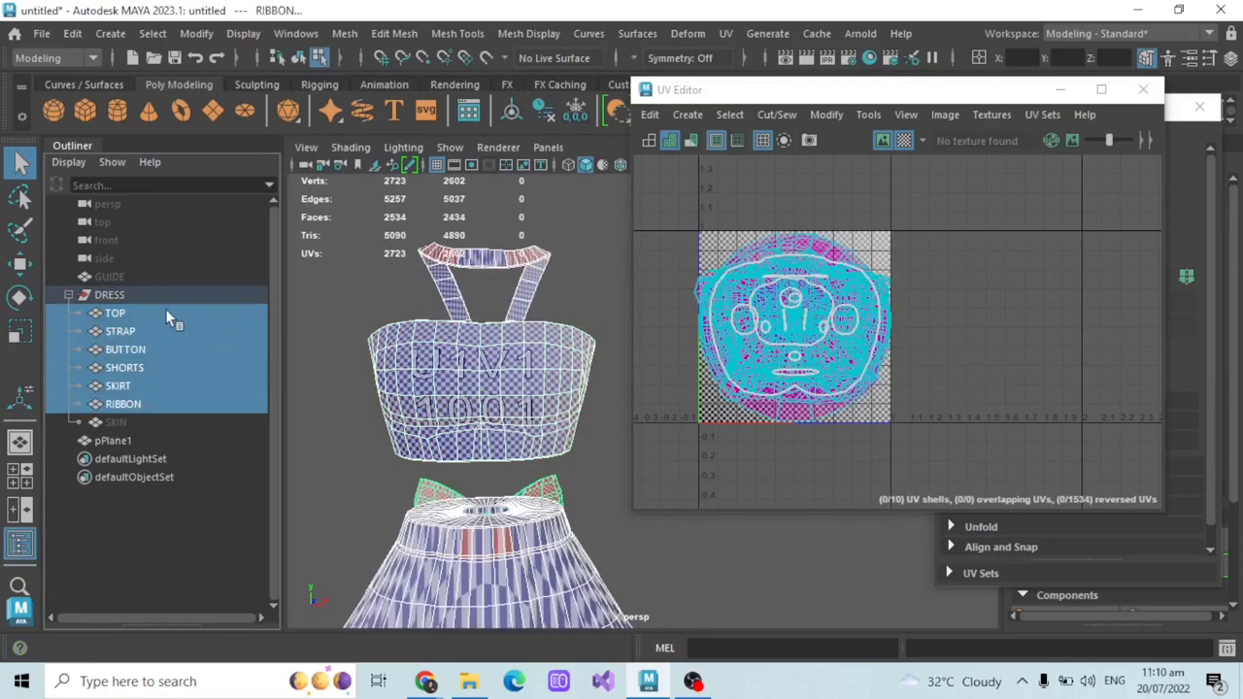
left_click(132, 312)
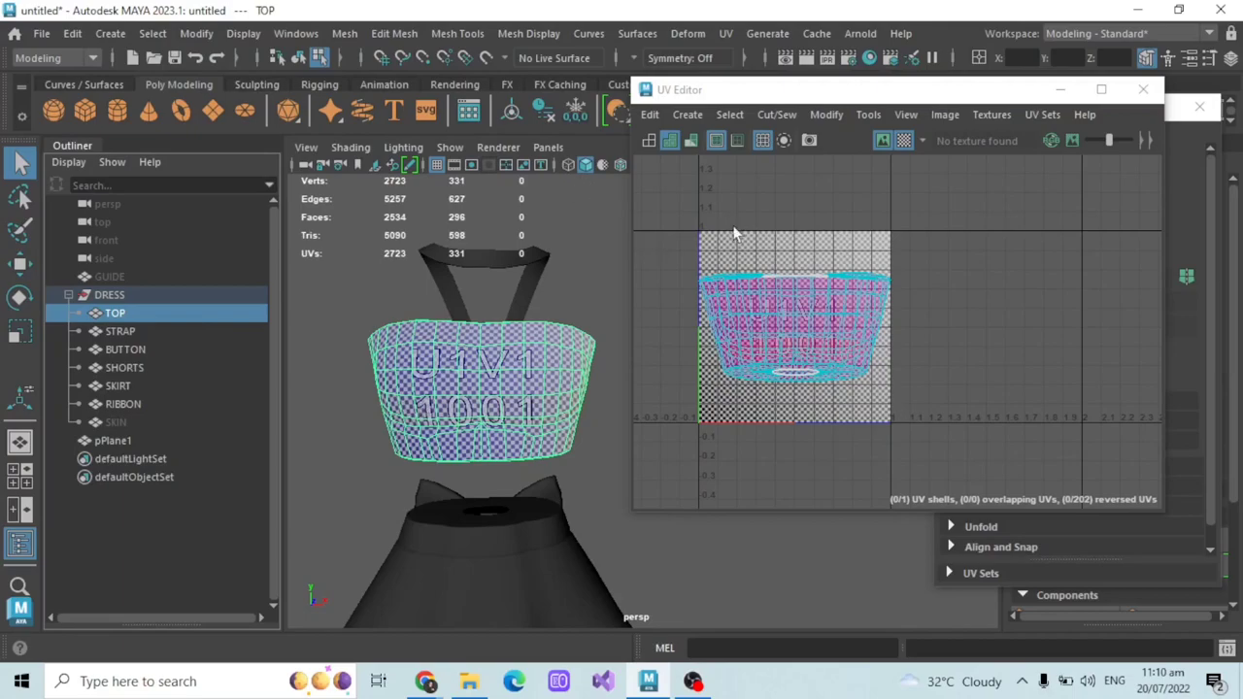
- Compare the UV shells of the top and strap by selecting them together in the viewport, and return to the top alone
scroll(576, 316, "down", 1)
middle_click_drag(576, 316, 588, 241, "alt")
scroll(548, 251, "down", 2)
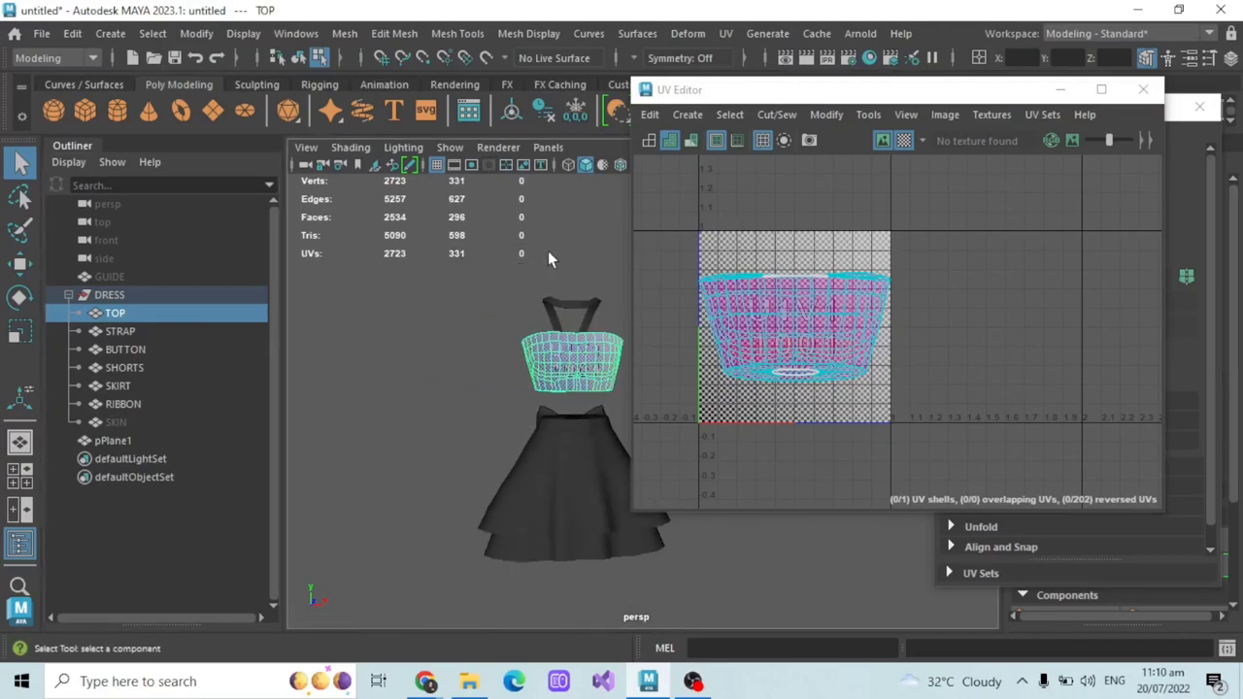
scroll(570, 251, "up", 2)
scroll(557, 229, "down", 2)
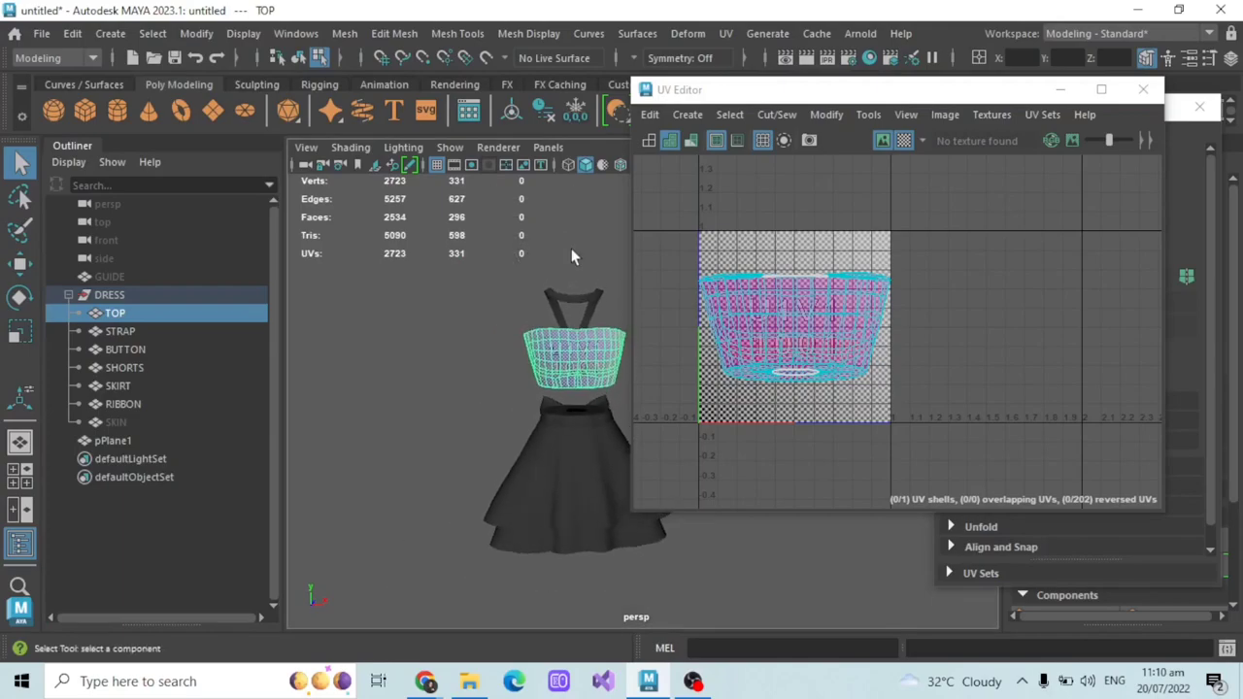
scroll(568, 263, "up", 2)
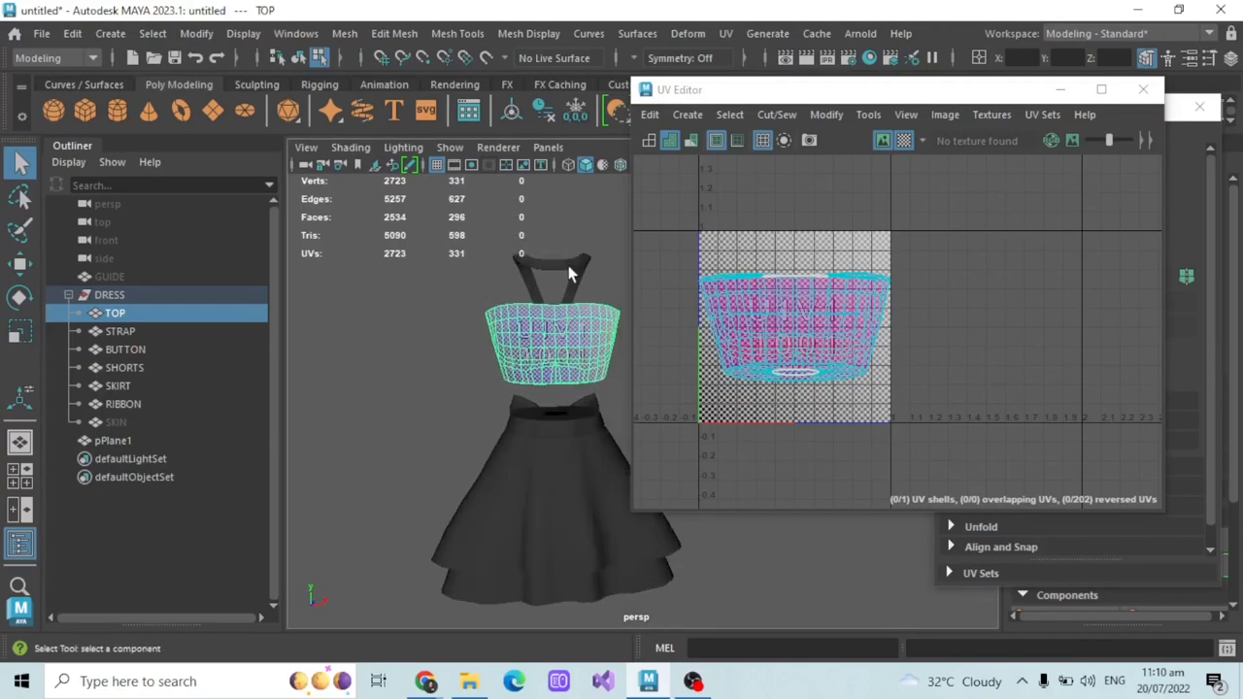
left_click(543, 269, "shift")
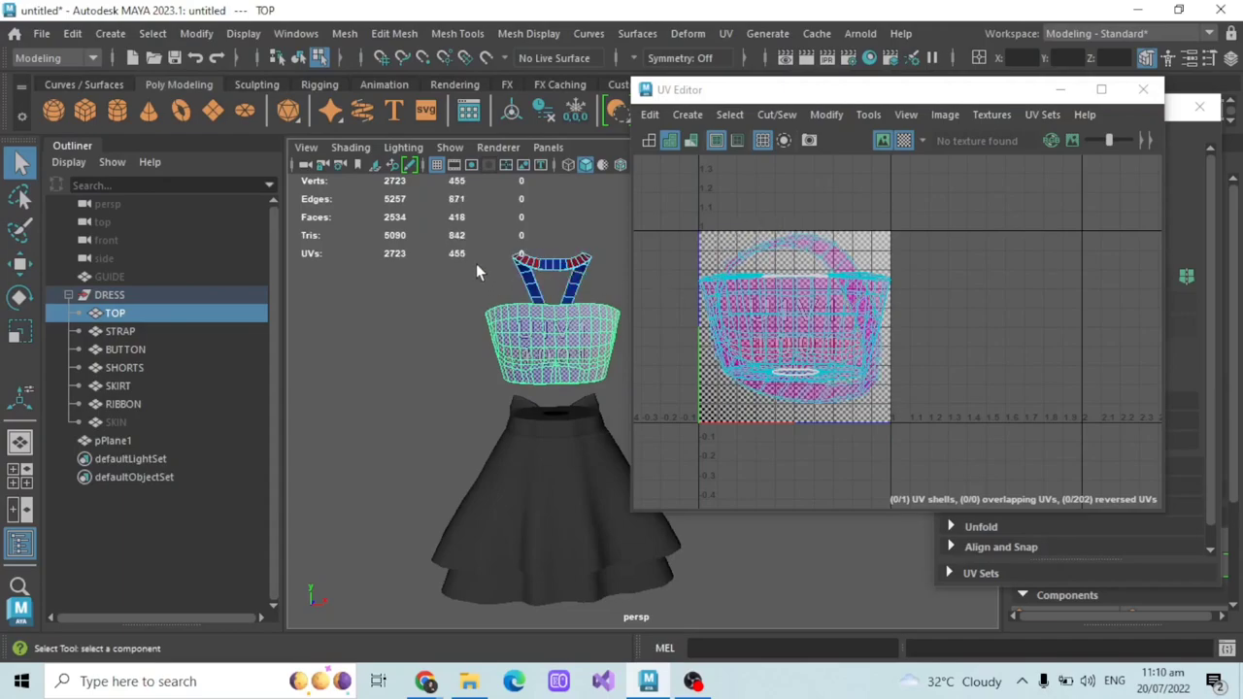
left_click(550, 264)
left_click(521, 305)
left_click(558, 253)
left_click(932, 213)
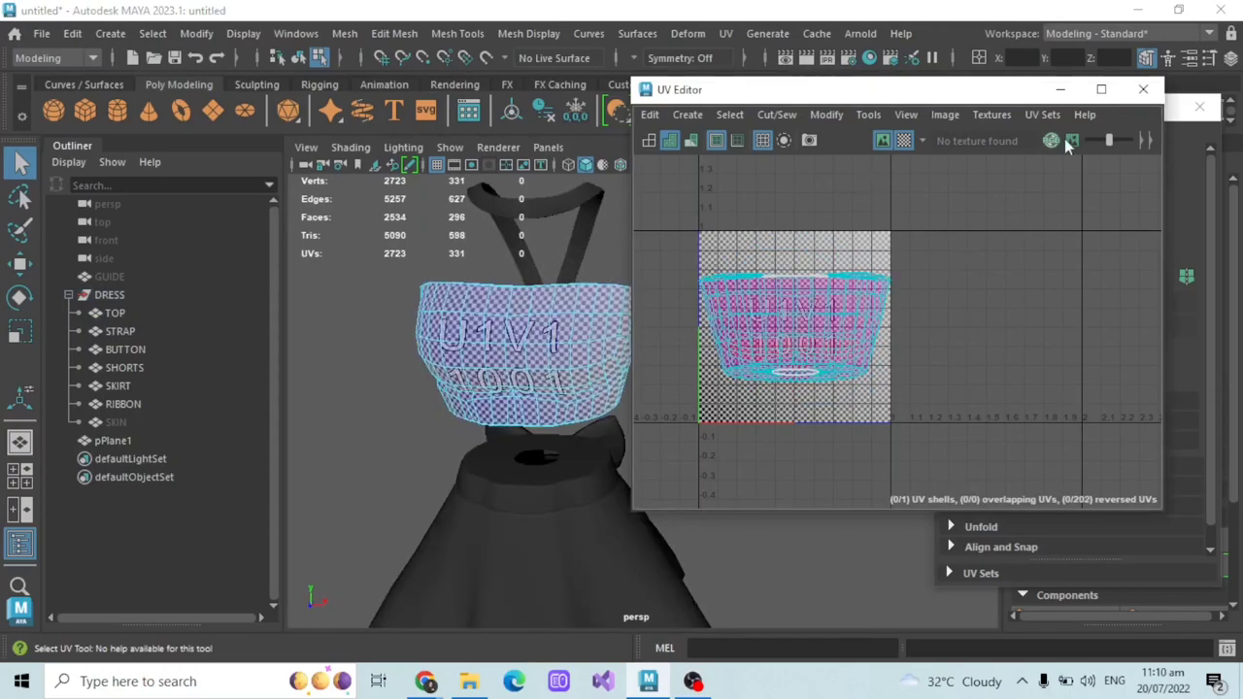
- Examine the checker stretching and reversed areas around the side and upper cap of the planar-mapped top
left_click_drag(493, 345, 364, 345, "alt")
middle_click_drag(364, 345, 481, 324, "alt")
left_click_drag(481, 323, 461, 367, "alt")
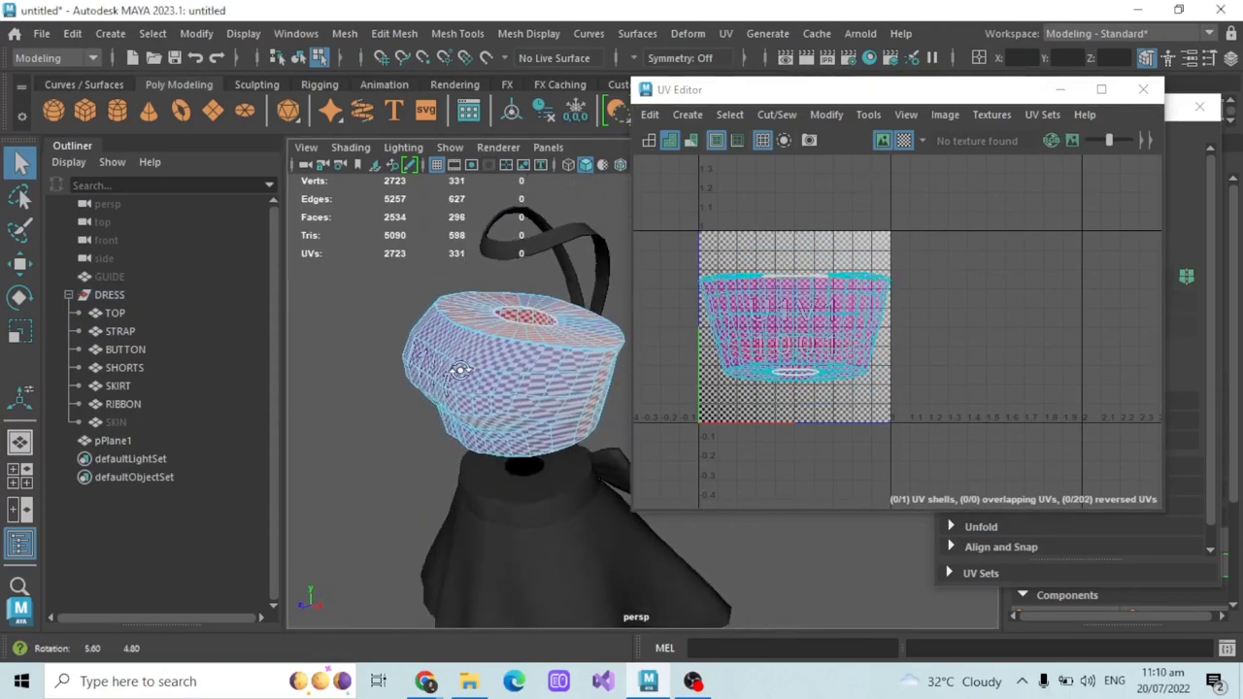
mouse_move(460, 366)
right_mouse_down("alt")
mouse_move(582, 356)
mouse_move(468, 361)
right_mouse_up("alt")
middle_click_drag(437, 367, 482, 355, "alt")
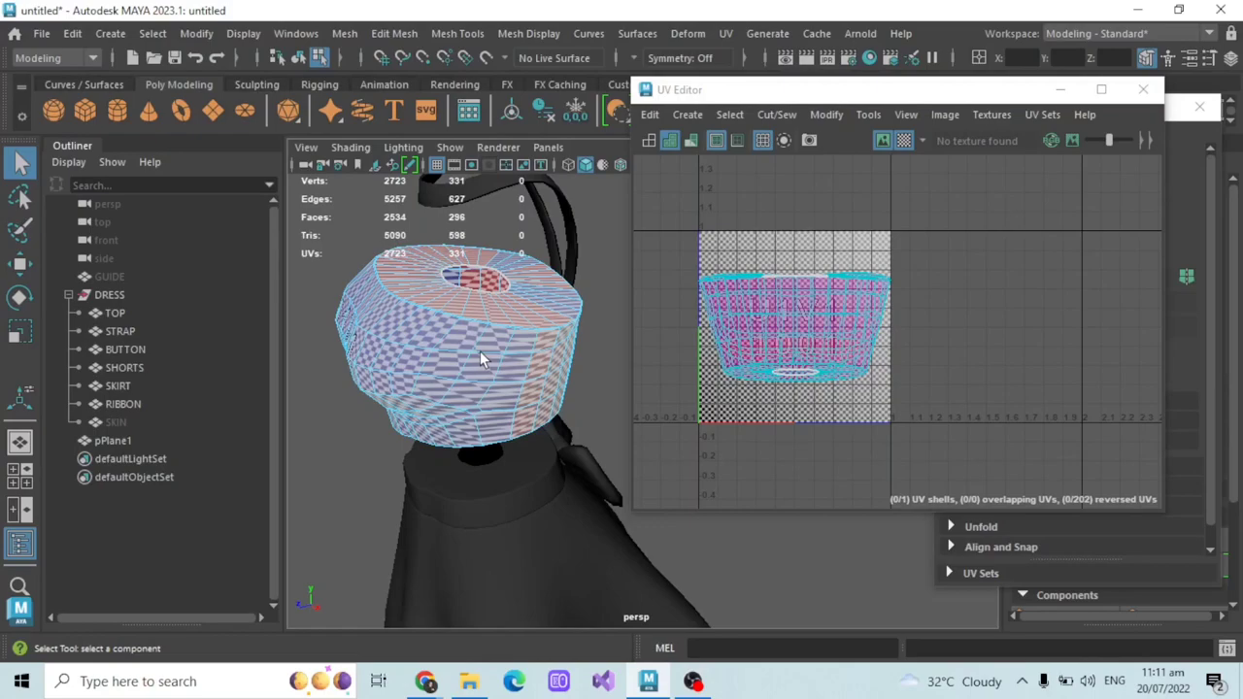
left_click_drag(482, 357, 494, 411, "alt")
scroll(514, 384, "down", 3)
left_click_drag(496, 350, 512, 336, "alt")
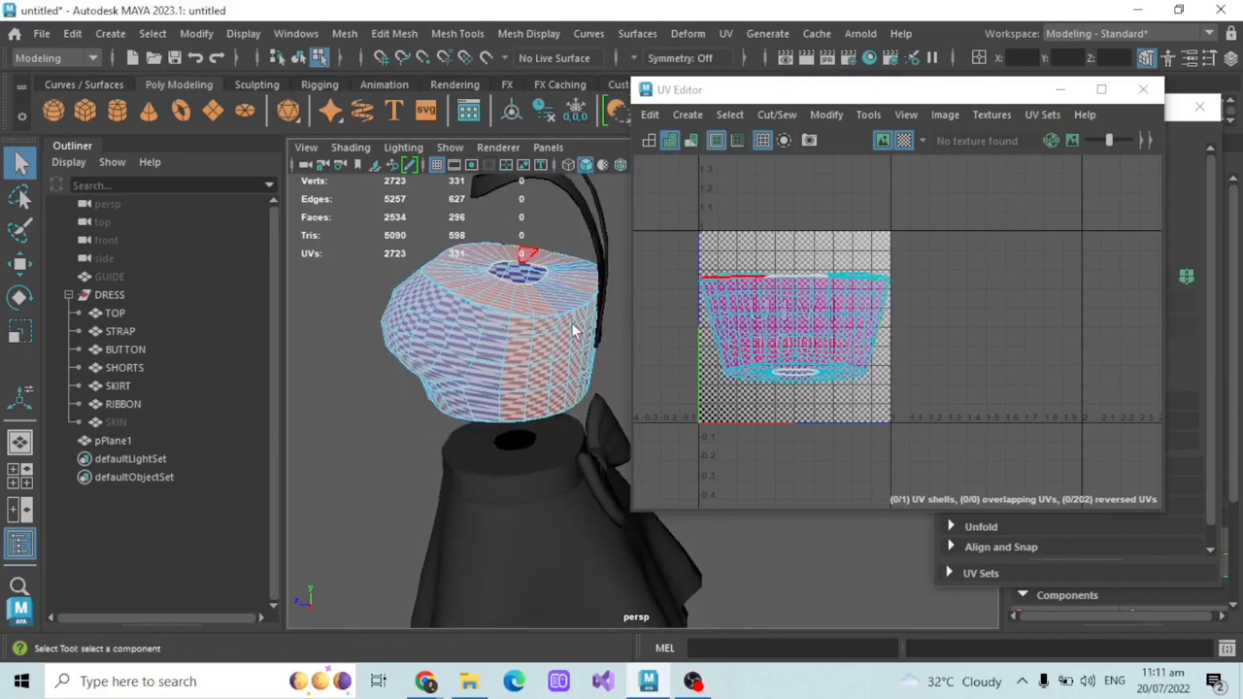
left_click_drag(583, 378, 408, 422, "alt")
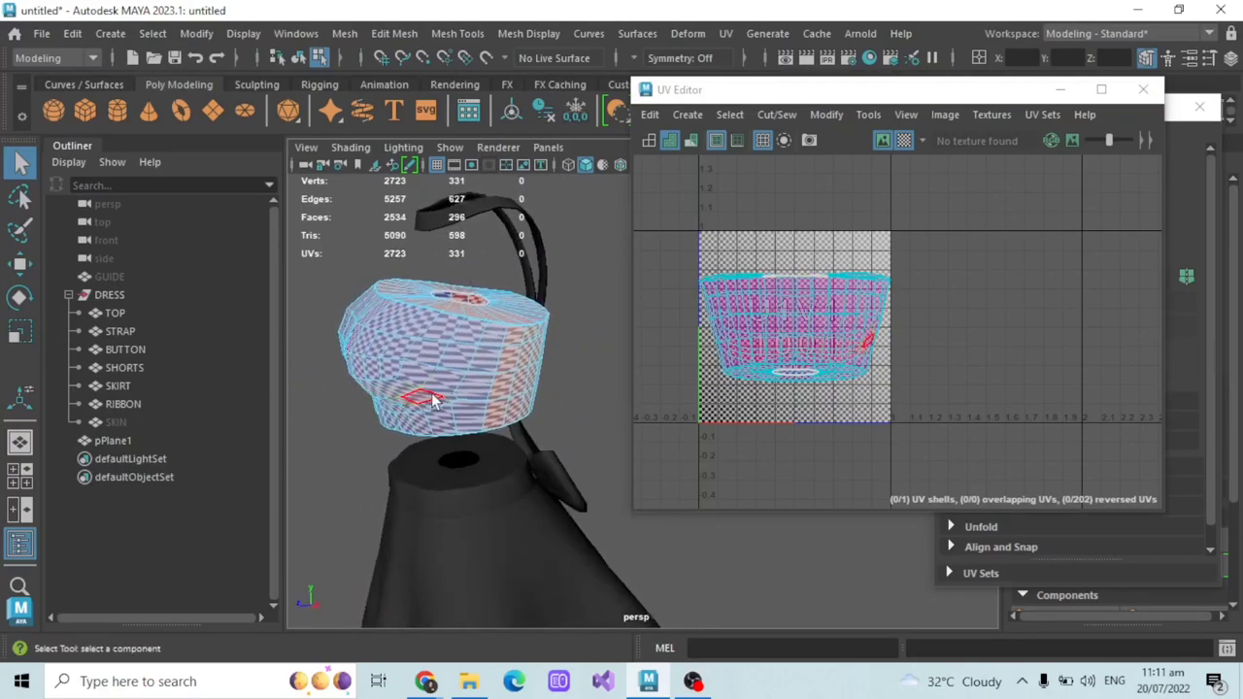
scroll(425, 412, "up", 3)
left_click_drag(442, 374, 509, 414, "alt")
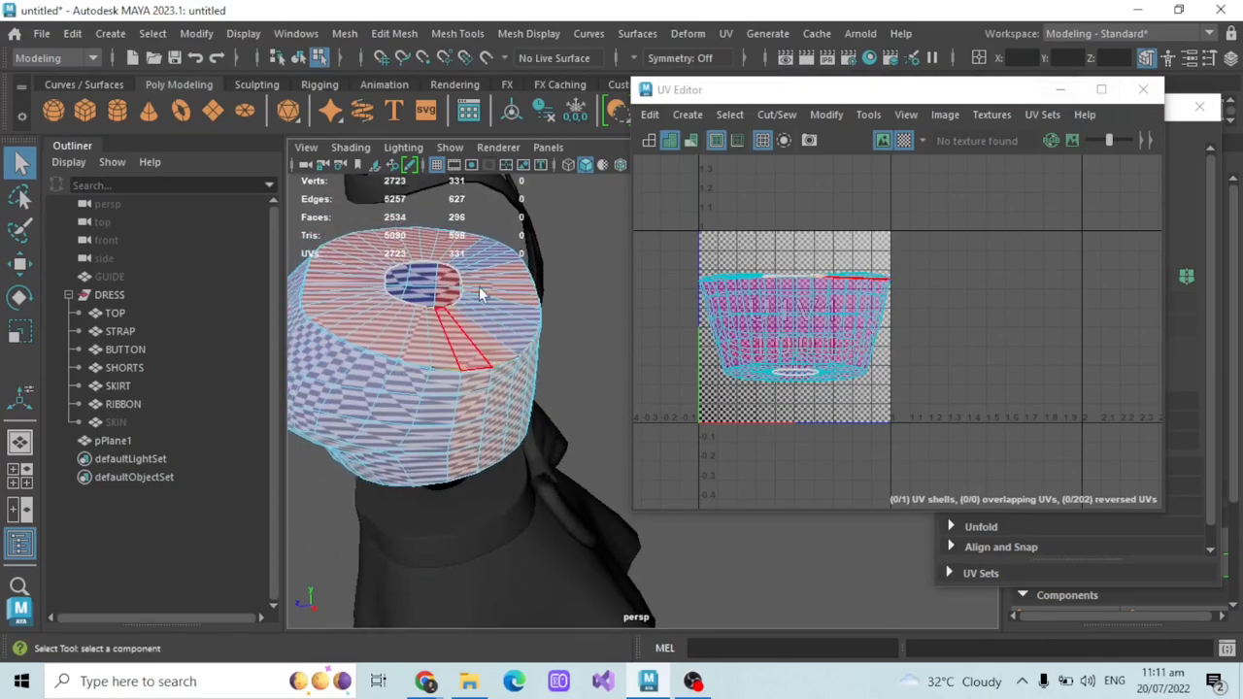
- Turn on Object X symmetry and switch the UV Toolkit to edge selection, keeping both UV windows accessible
left_click(634, 61)
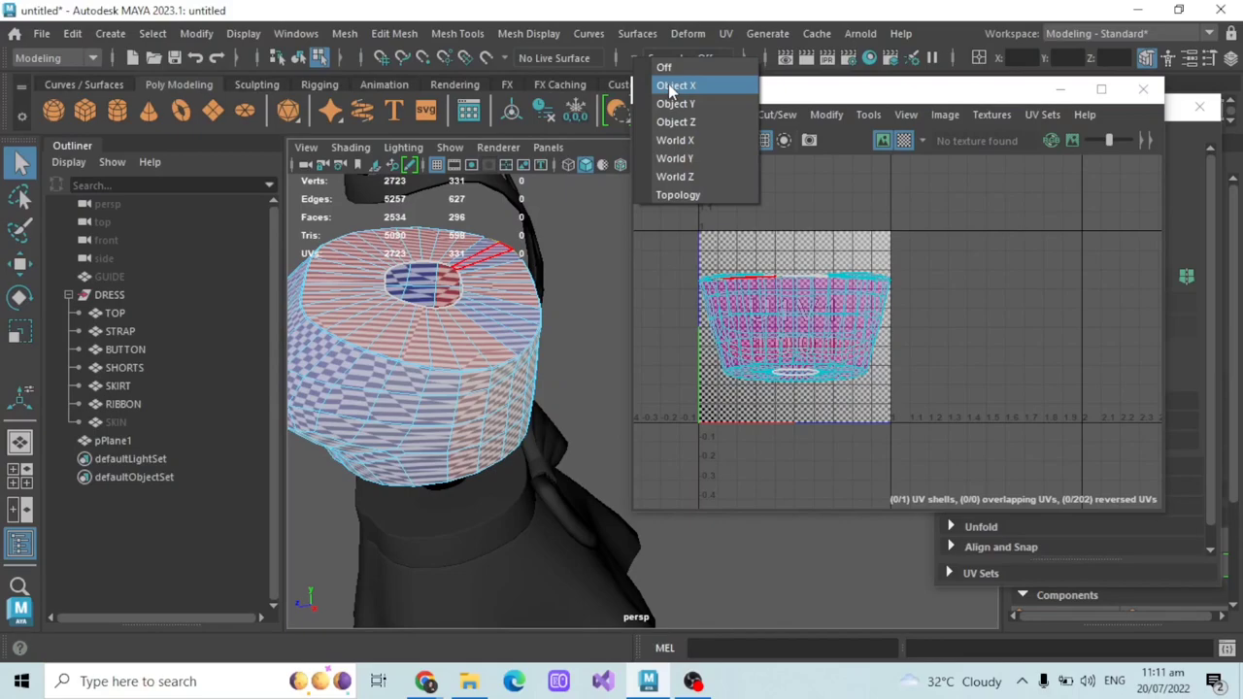
left_click(670, 87)
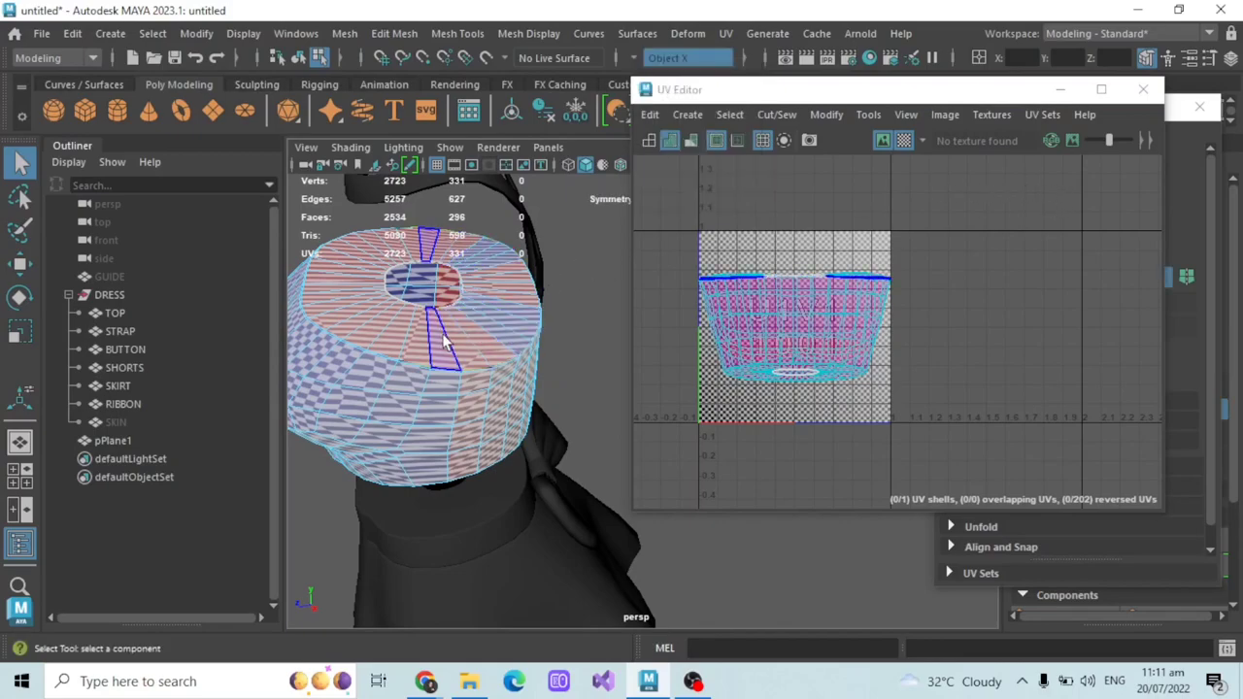
left_click_drag(1013, 97, 885, 106)
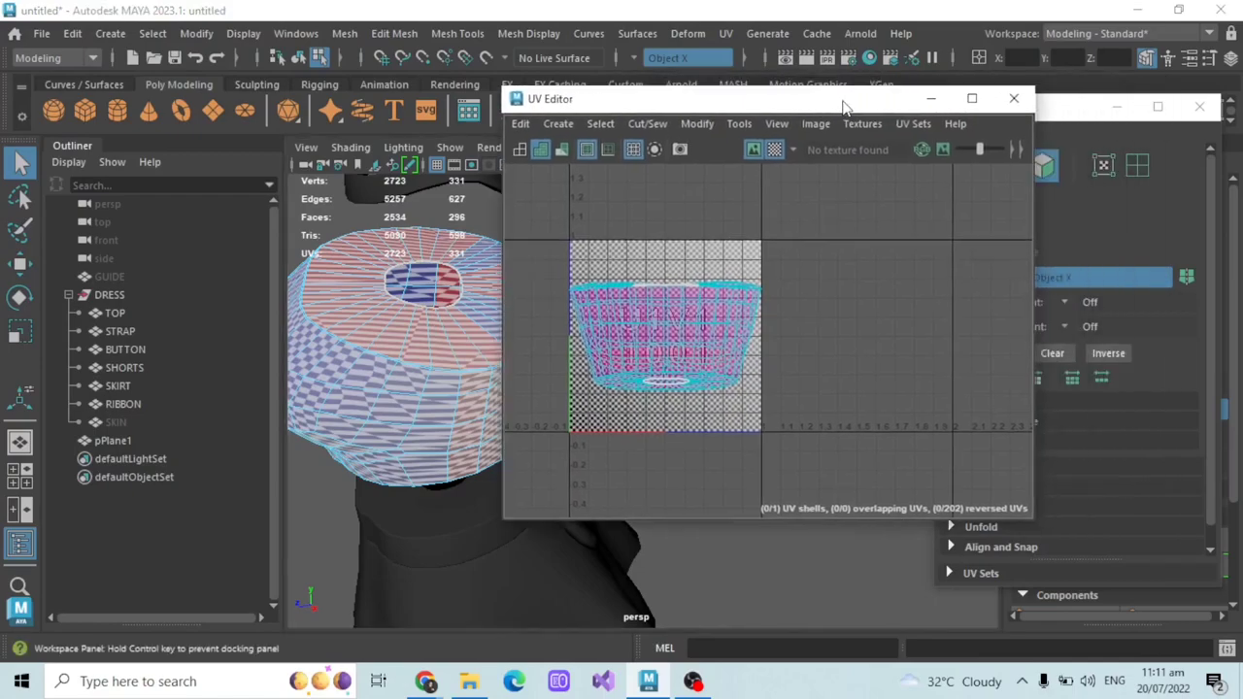
left_click(1065, 112)
left_click(1009, 169)
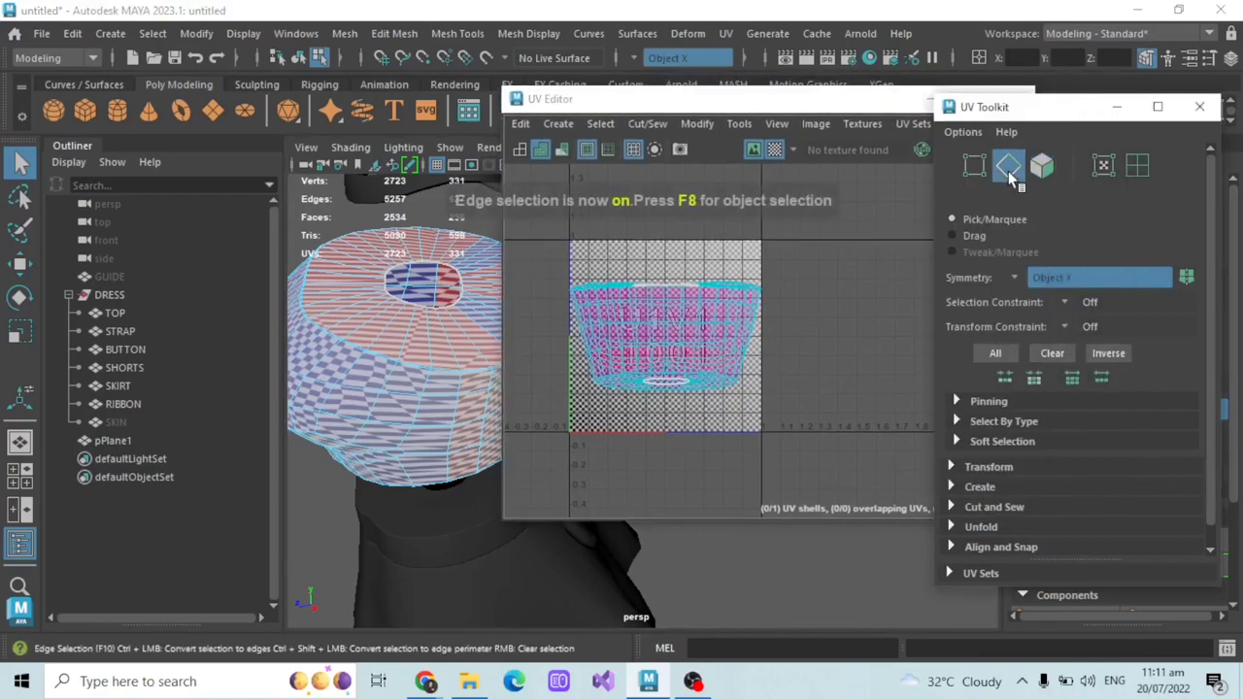
left_click(1122, 109)
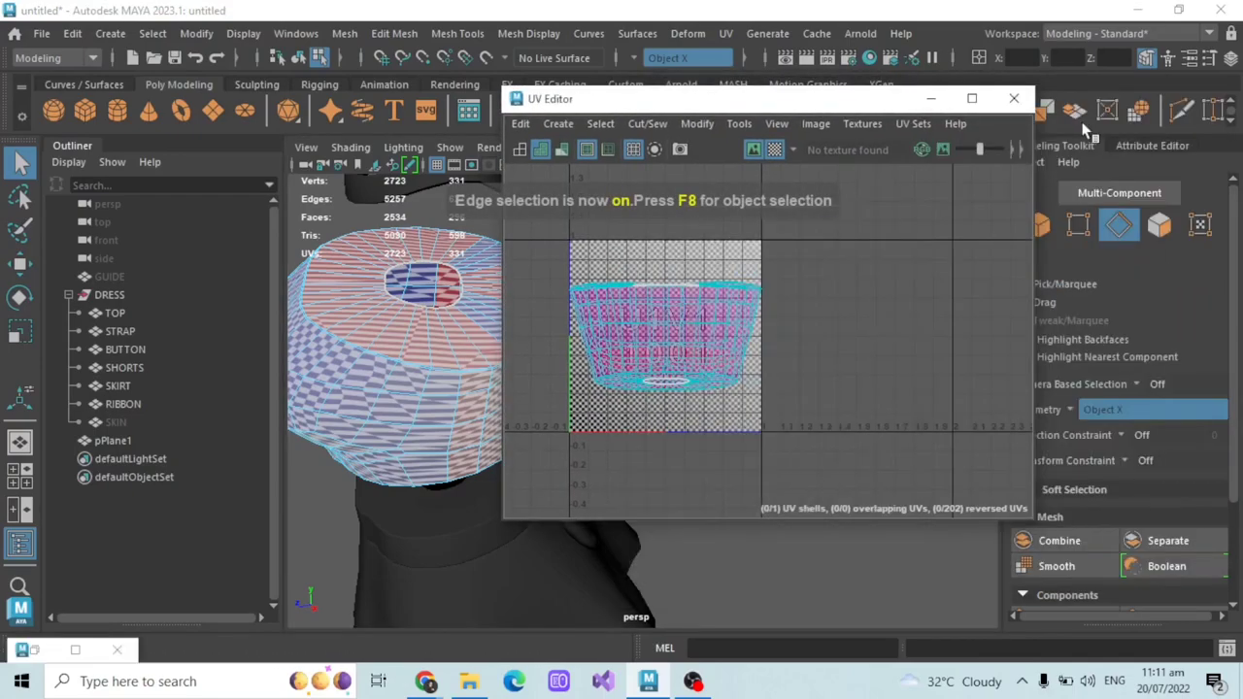
left_click(29, 653)
left_click(32, 652)
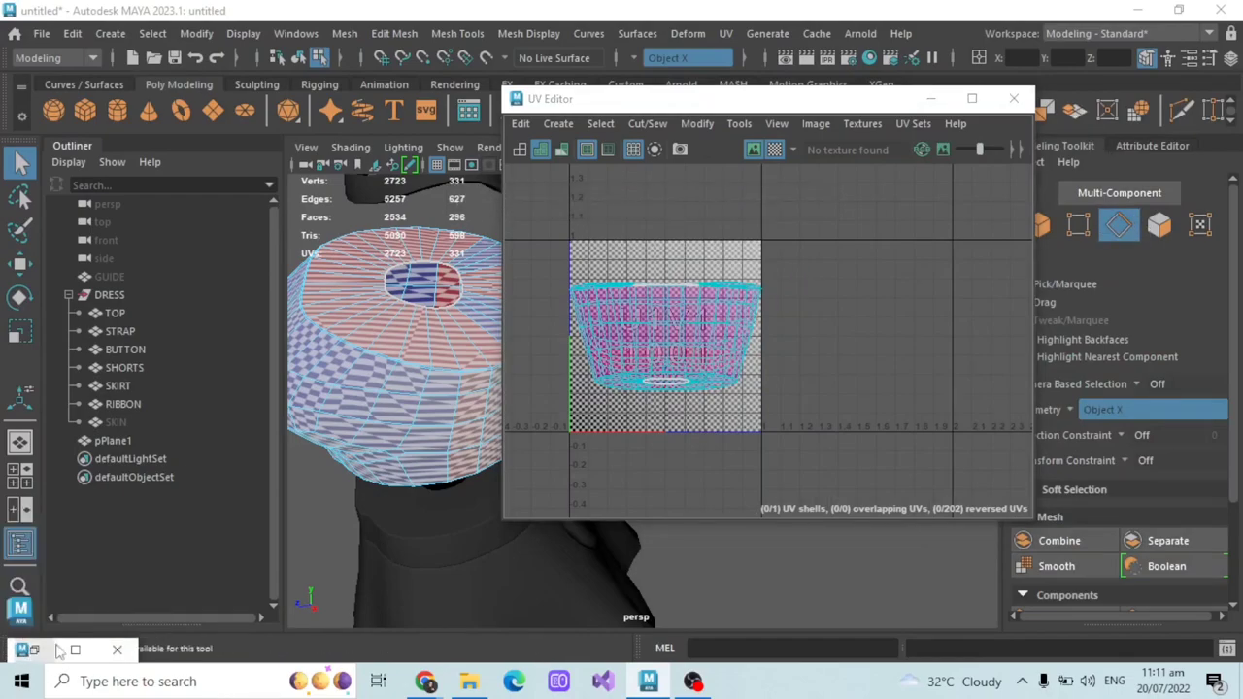
double_click(34, 652)
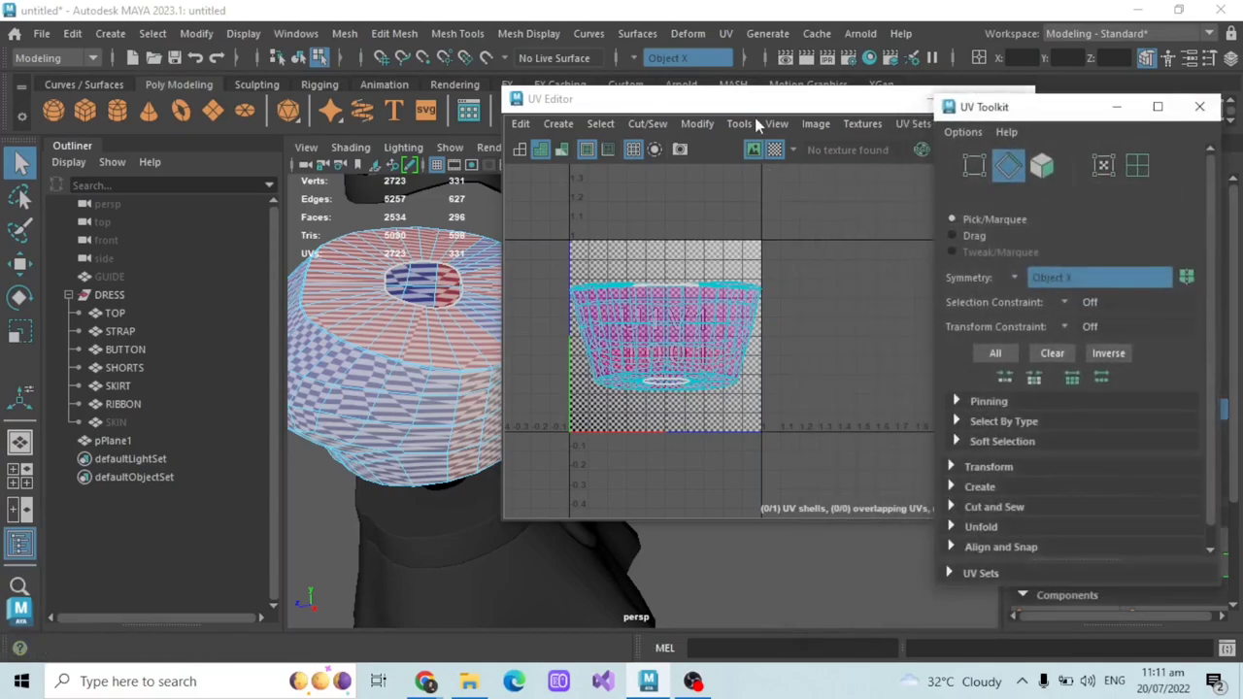
left_click_drag(780, 107, 910, 87)
- Select the symmetric edge loop running down both sides of the top and cut its UVs along it
left_click(450, 347)
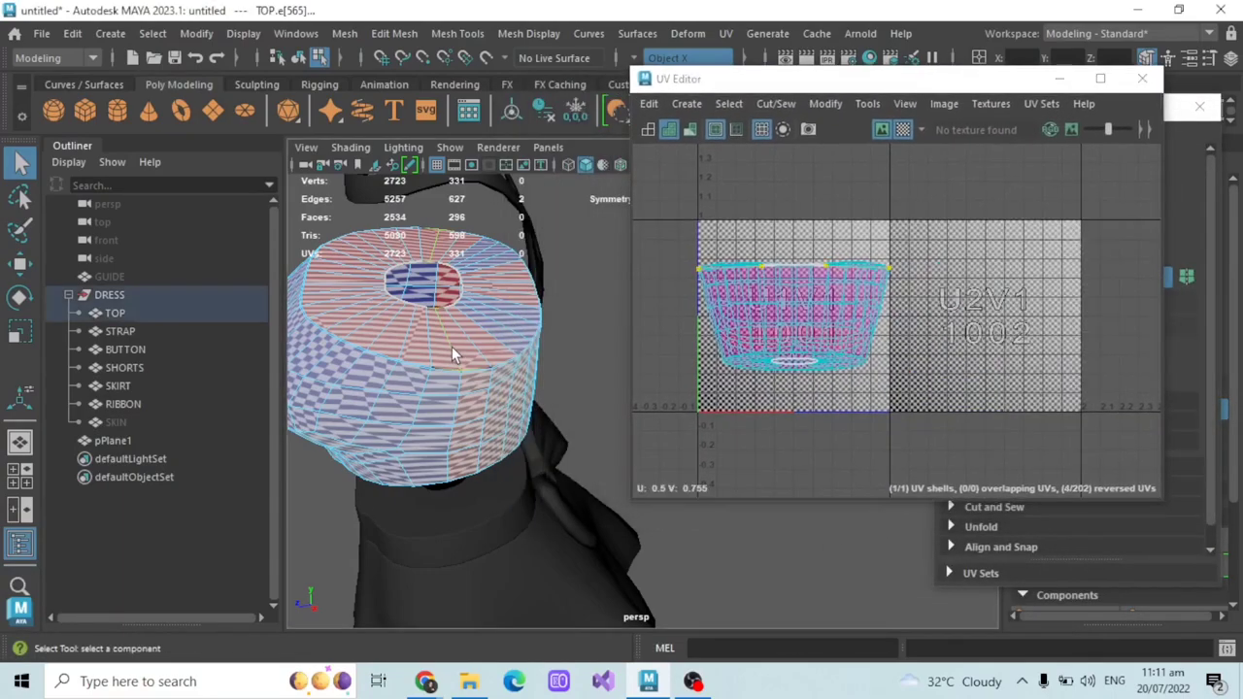
double_click(451, 347)
scroll(451, 347, "down", 3)
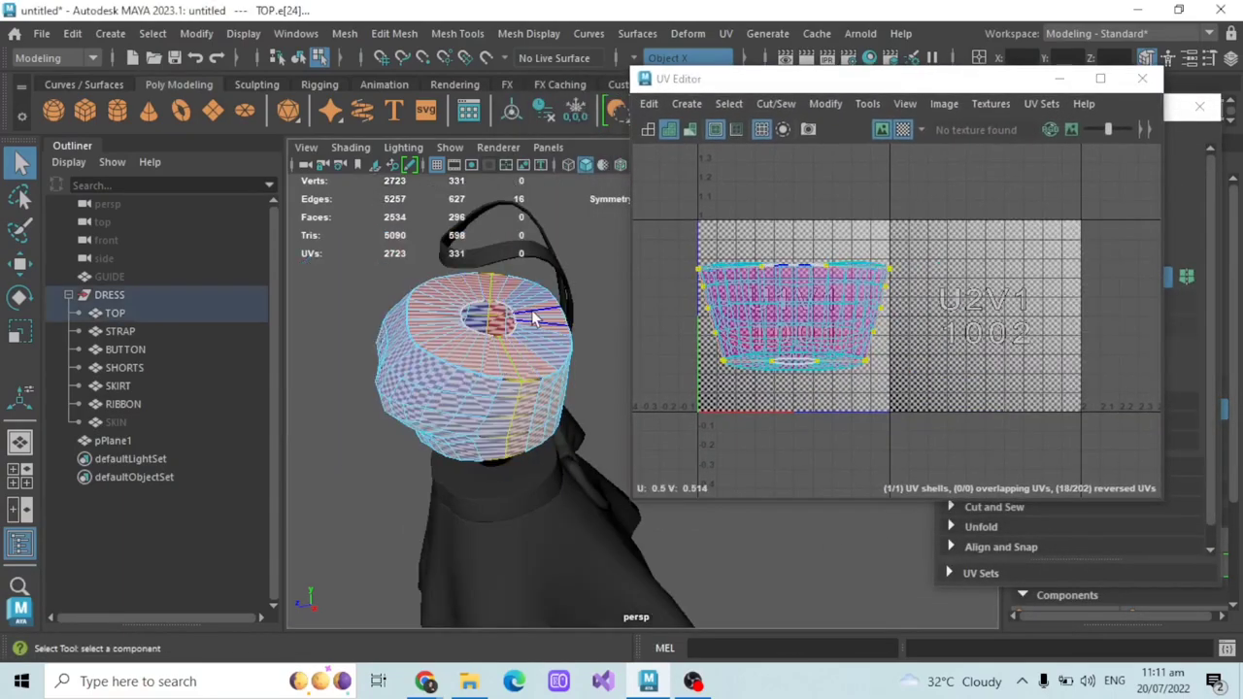
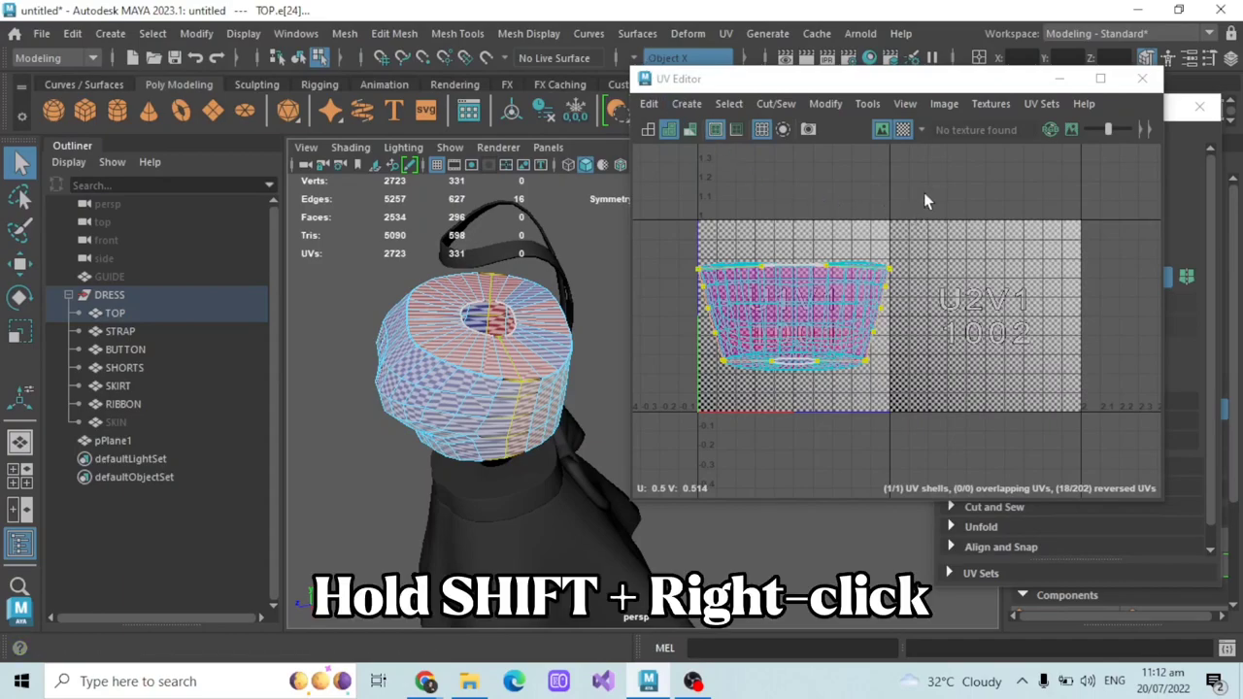
right_click_drag(924, 192, 861, 222, "shift")
left_click(830, 202)
scroll(829, 236, "up", 1)
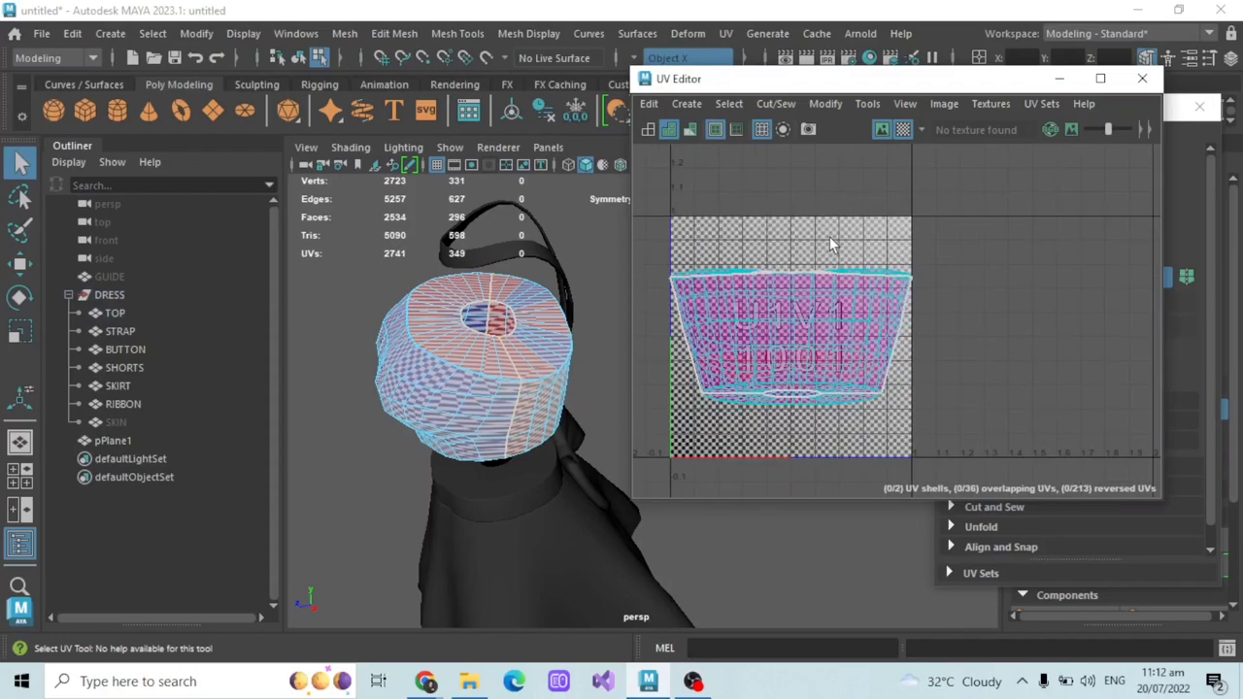
- Examine the cut seam along the top's side, between its front and back areas
left_click_drag(499, 354, 524, 363, "alt")
scroll(525, 363, "up", 2)
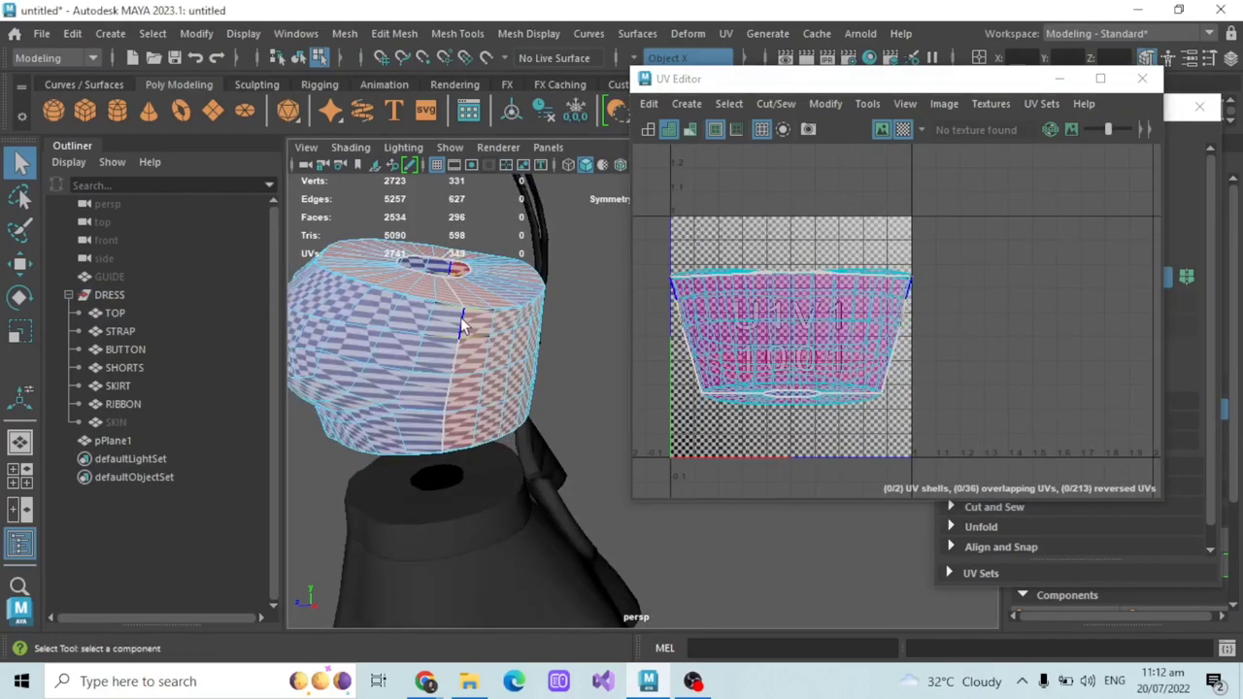
scroll(462, 323, "down", 3)
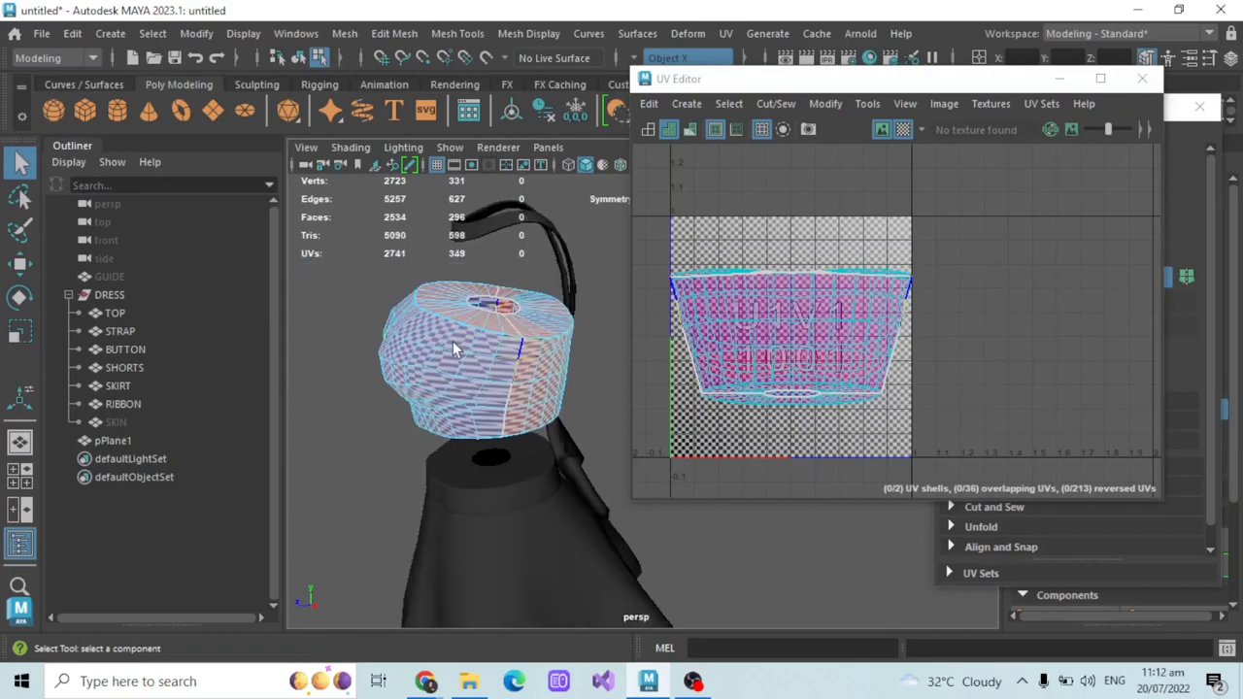
left_click_drag(446, 349, 469, 338, "alt")
scroll(514, 329, "up", 3)
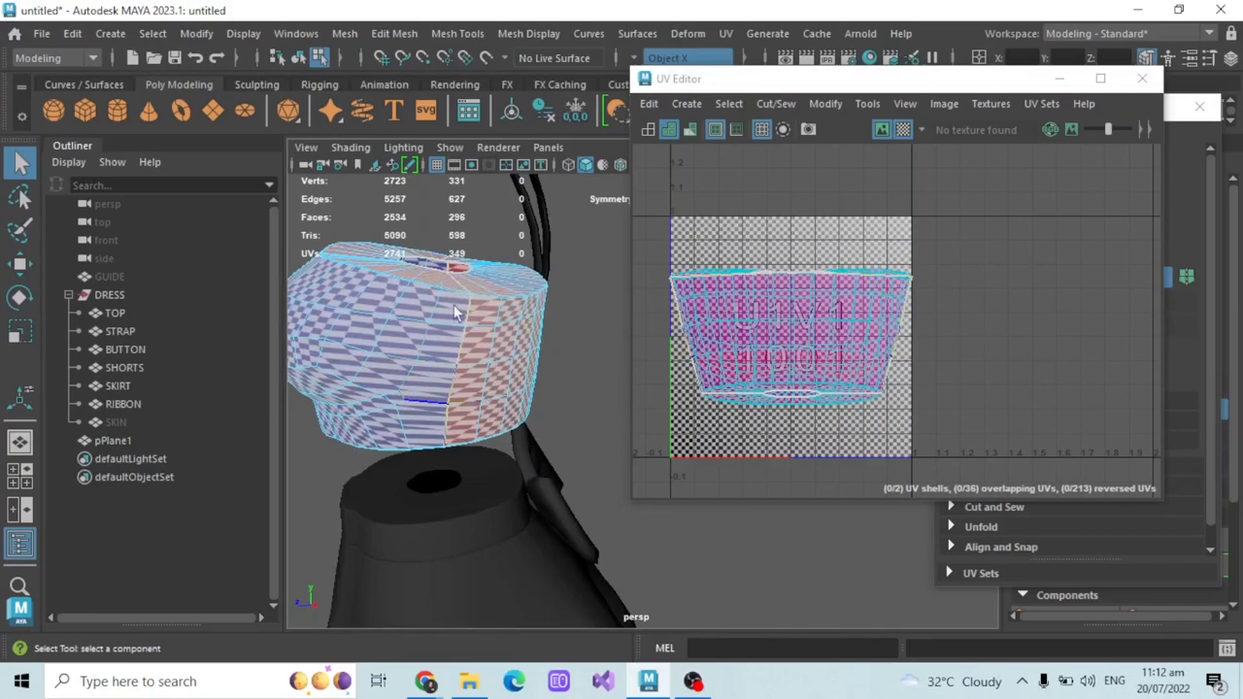
- Turn on UV shell selection and try to pick the top's front shell on the model
scroll(841, 235, "down", 2)
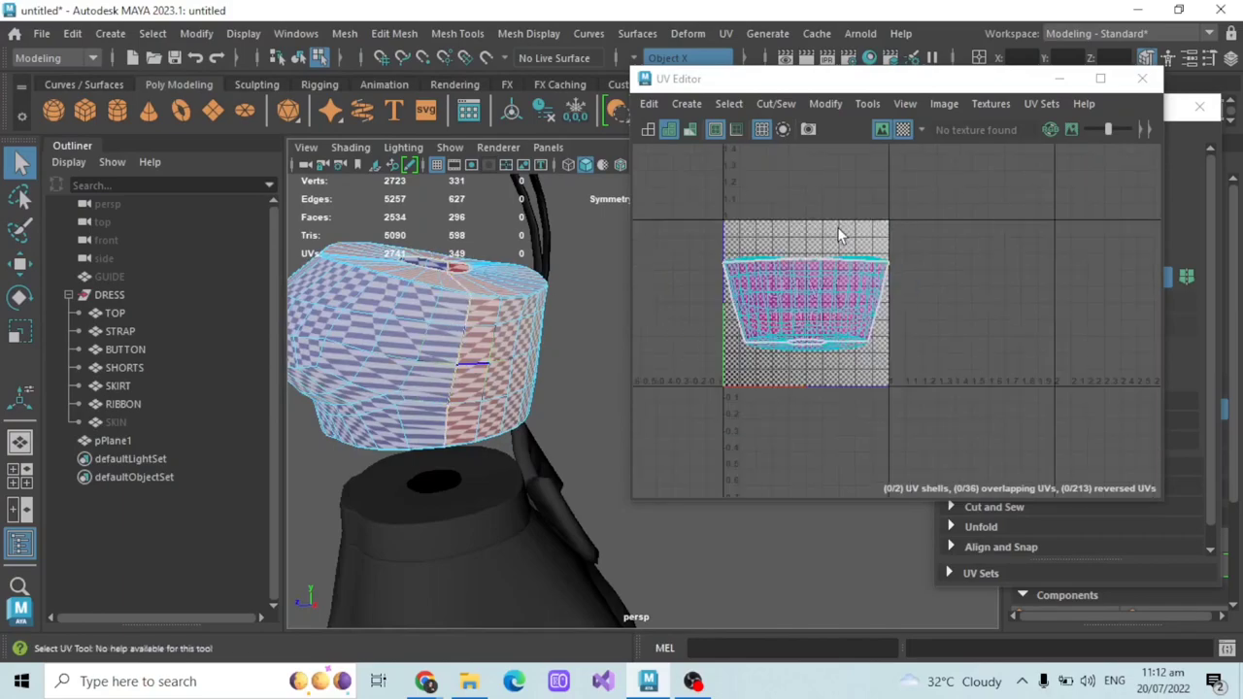
left_click_drag(971, 86, 936, 113)
scroll(541, 331, "down", 3)
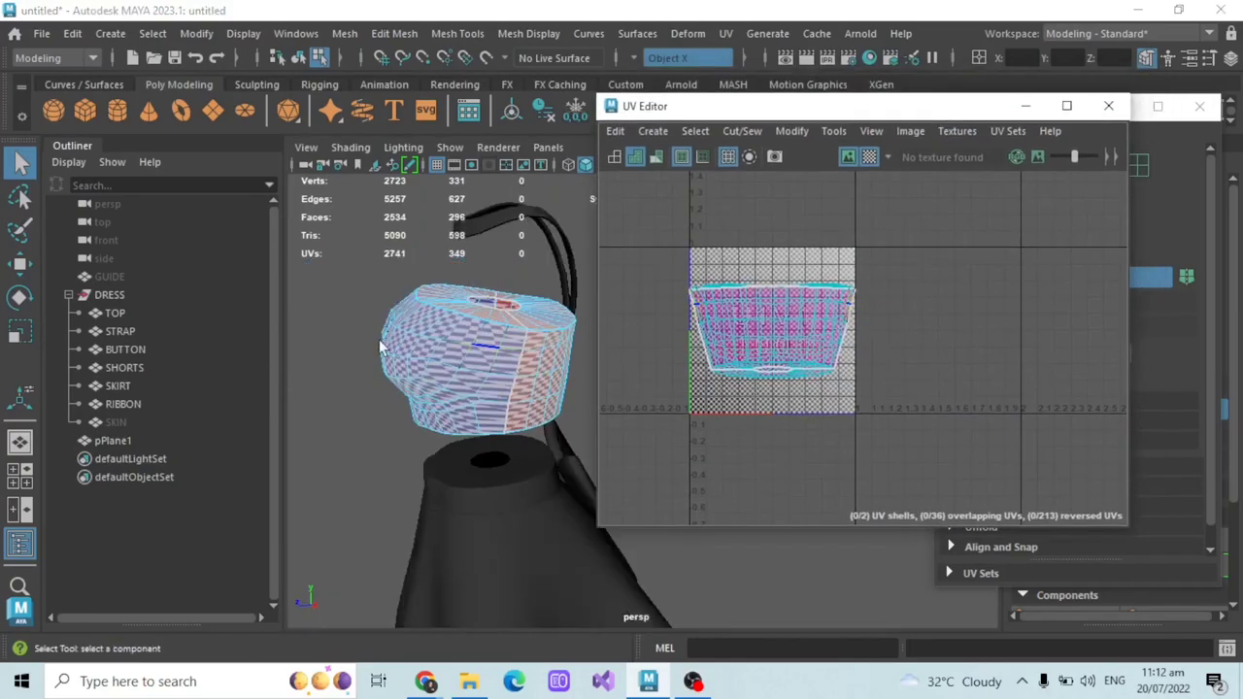
left_click_drag(380, 344, 780, 244, "alt")
left_click(957, 255)
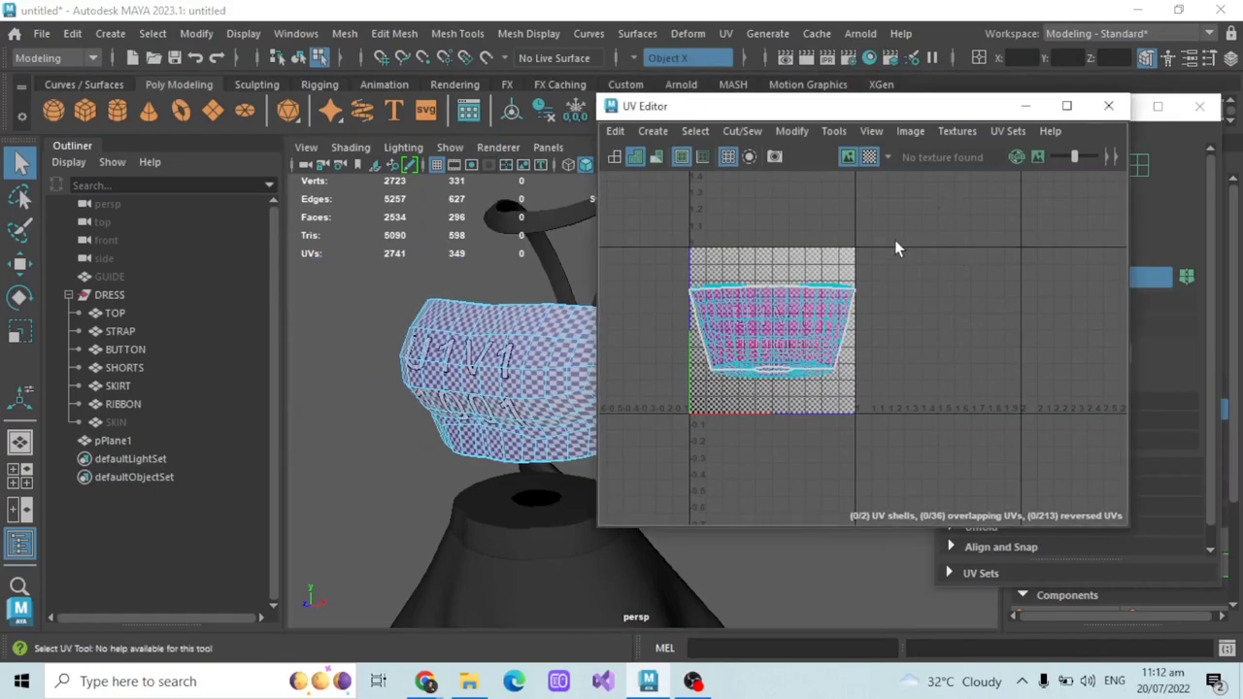
left_click_drag(960, 111, 913, 122)
left_click(1136, 165)
left_click(763, 121)
scroll(463, 368, "up", 5)
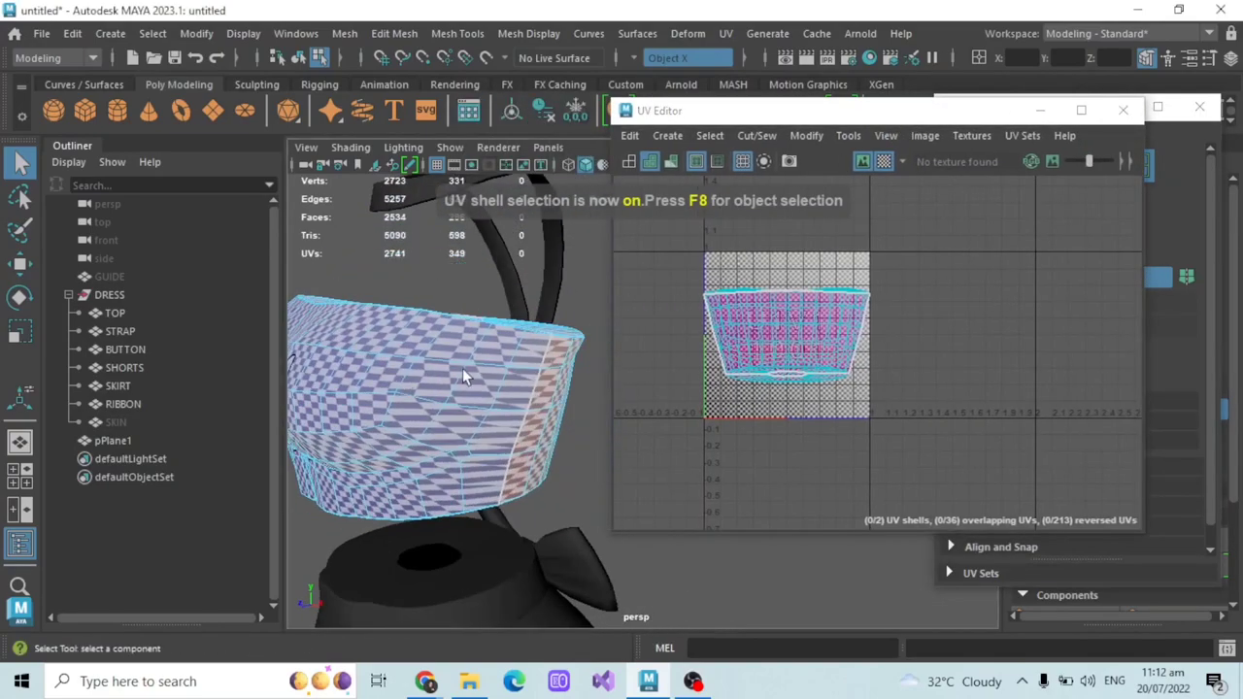
left_click(463, 368)
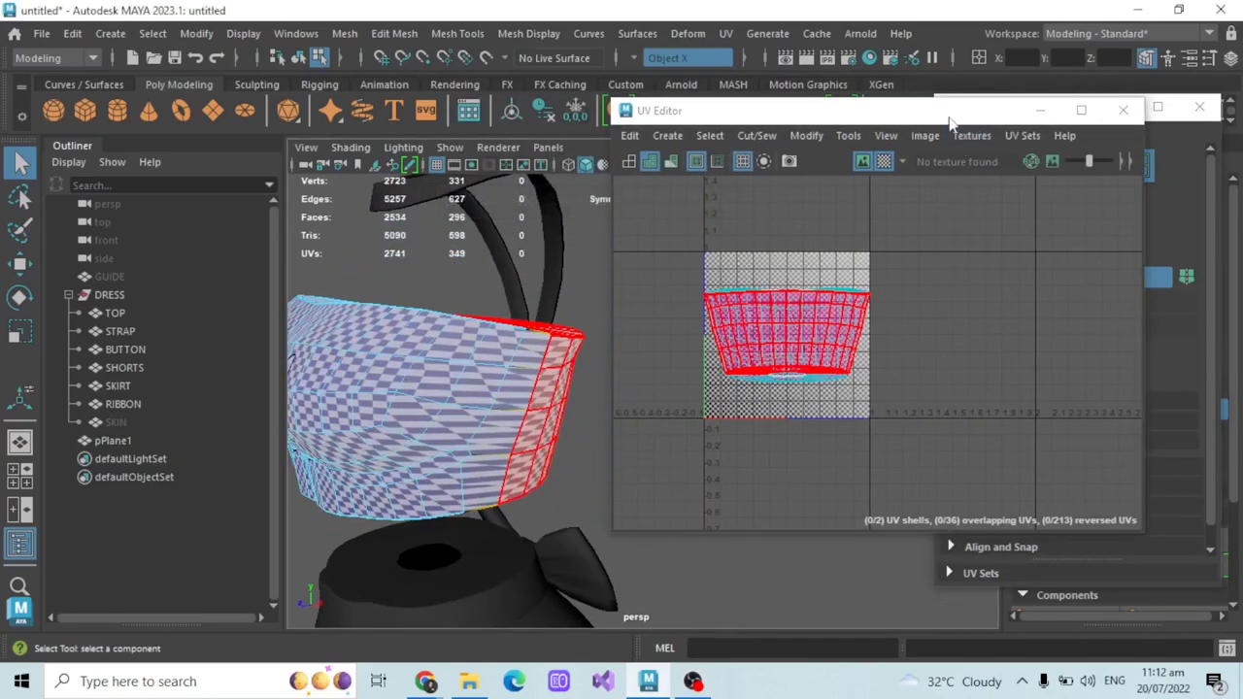
- Switch the UV Toolkit to UV selection and select all UVs of the top's front shell
left_click_drag(949, 122, 827, 132)
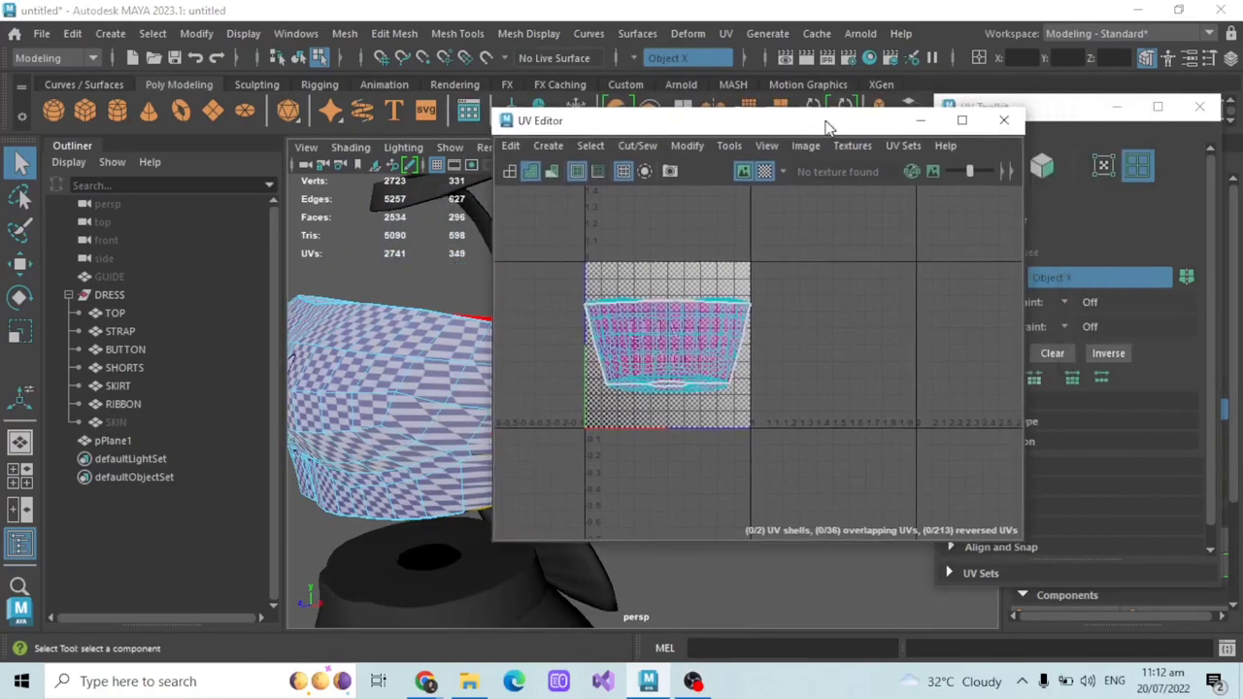
left_click(1105, 167)
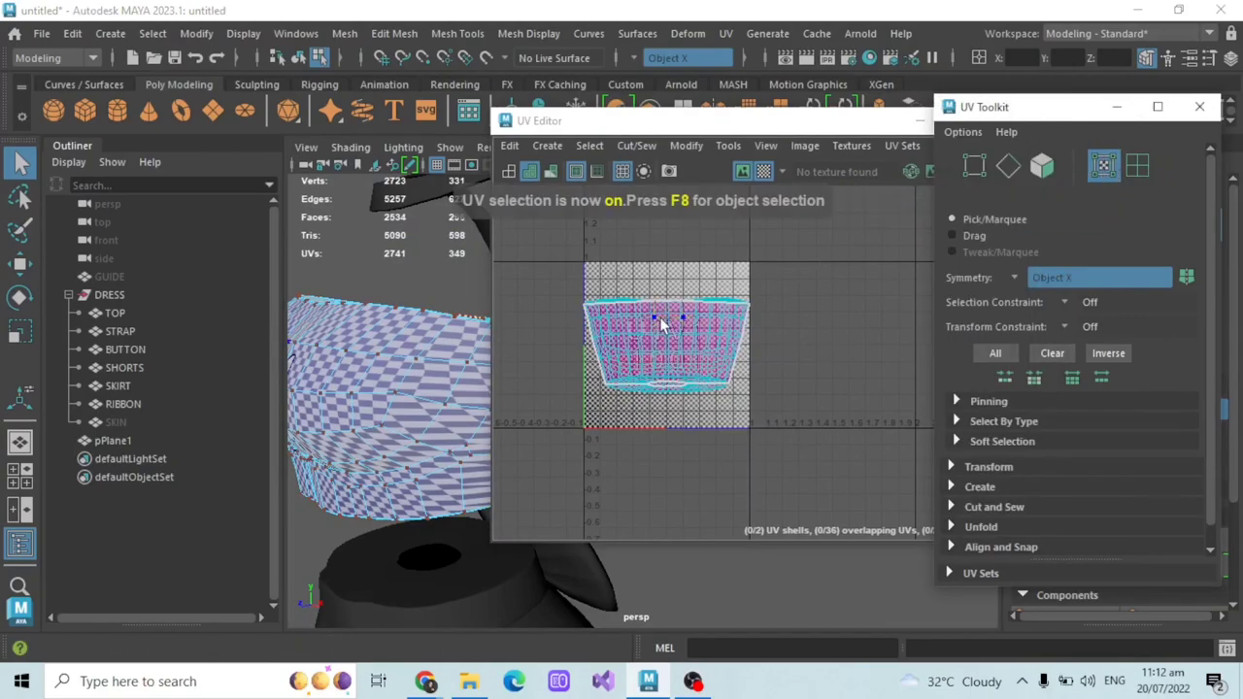
left_click(414, 363)
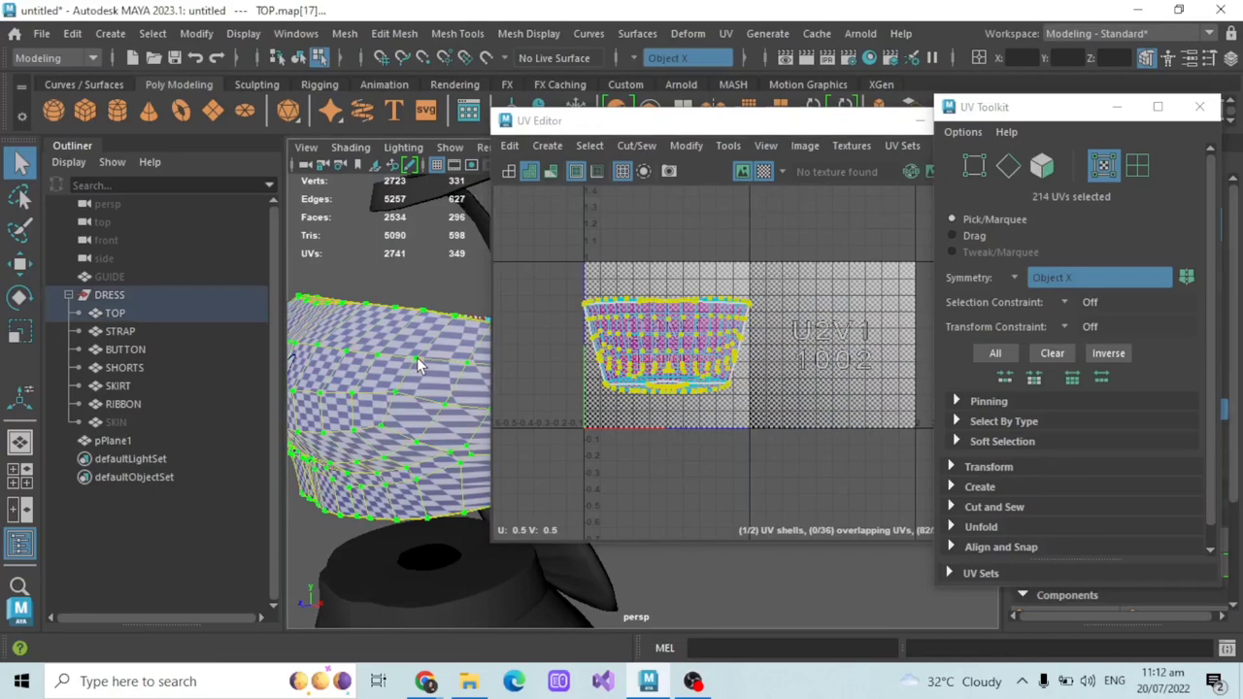
- Open the Unfold UVs options for the front shell, reset the settings, and set the map size to 512 pixels
left_click_drag(411, 369, 387, 385, "alt")
scroll(663, 306, "up", 2)
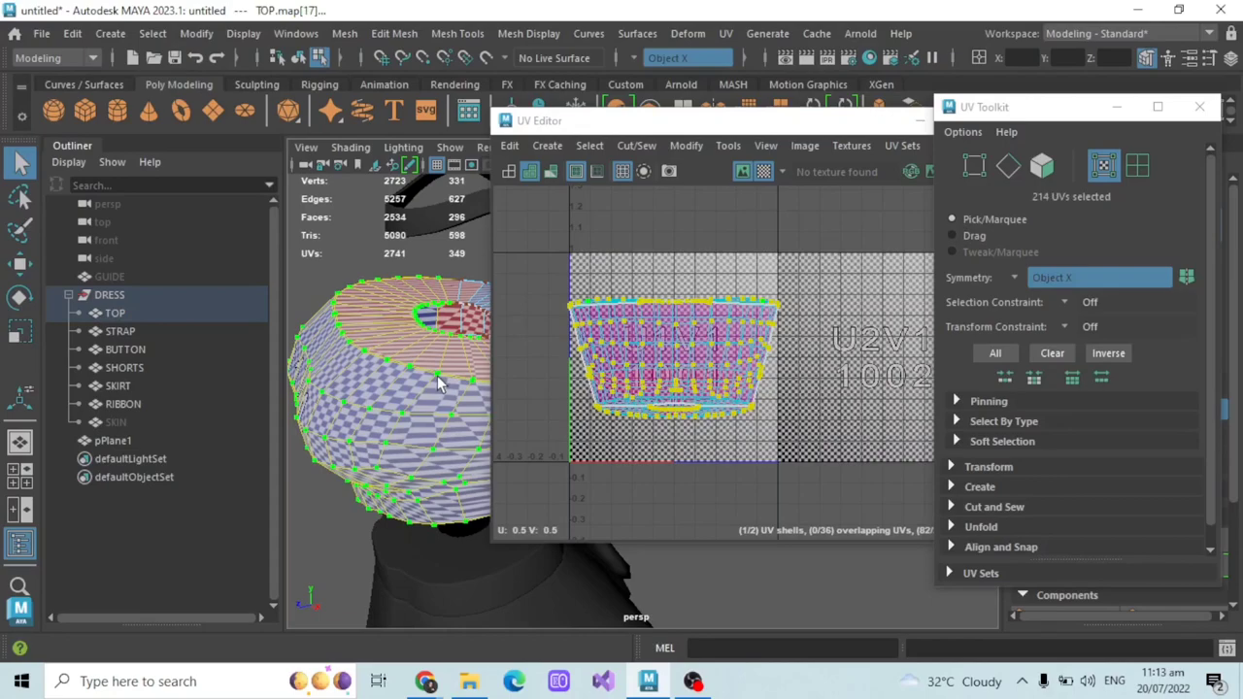
left_click(686, 144)
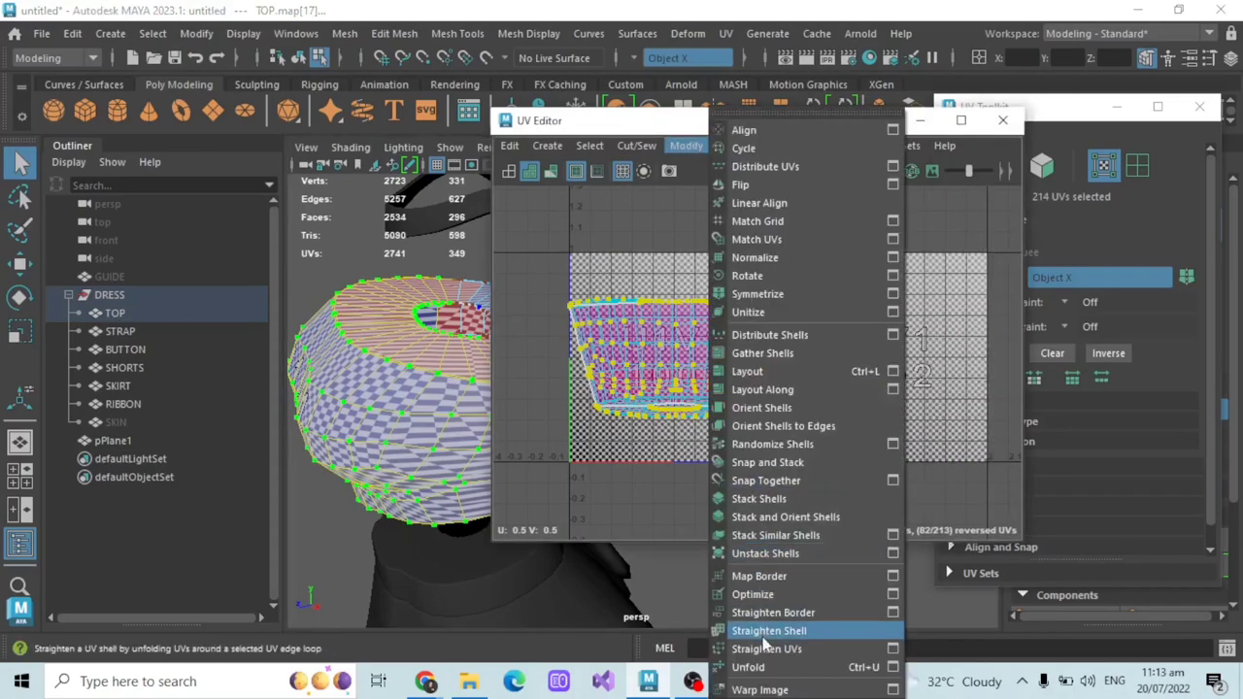
left_click(893, 668)
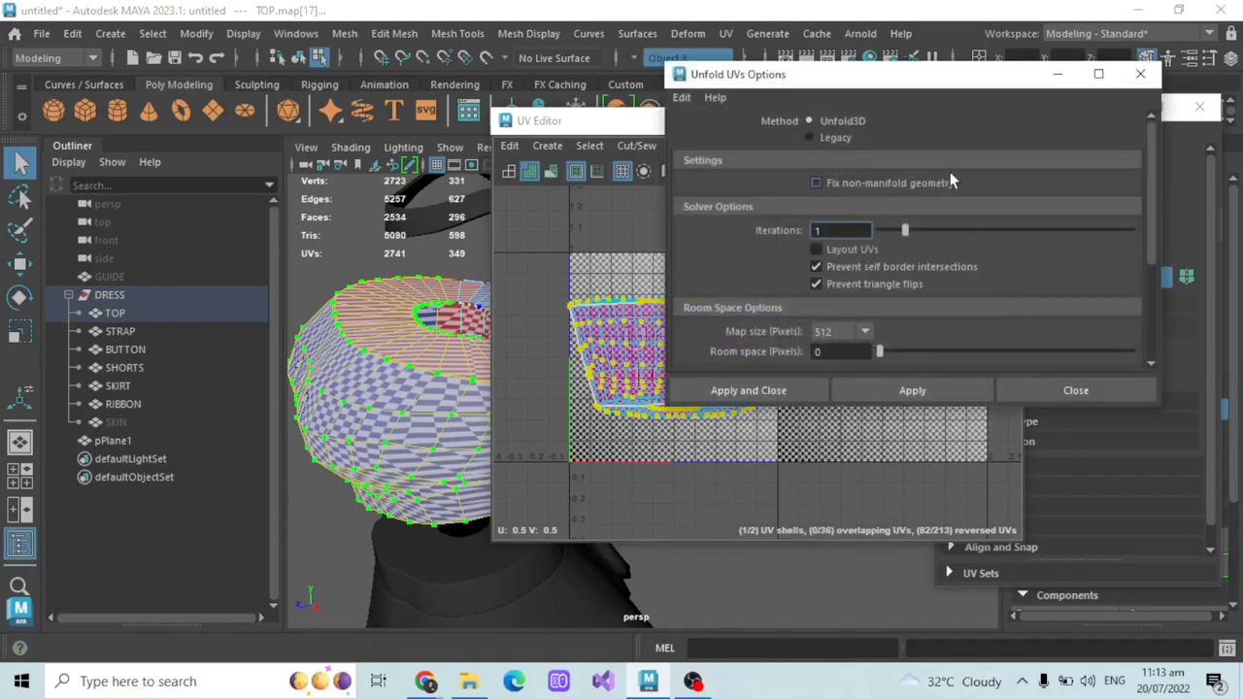
left_click(683, 97)
left_click(724, 134)
scroll(983, 171, "down", 3)
scroll(984, 169, "up", 3)
left_click(873, 332)
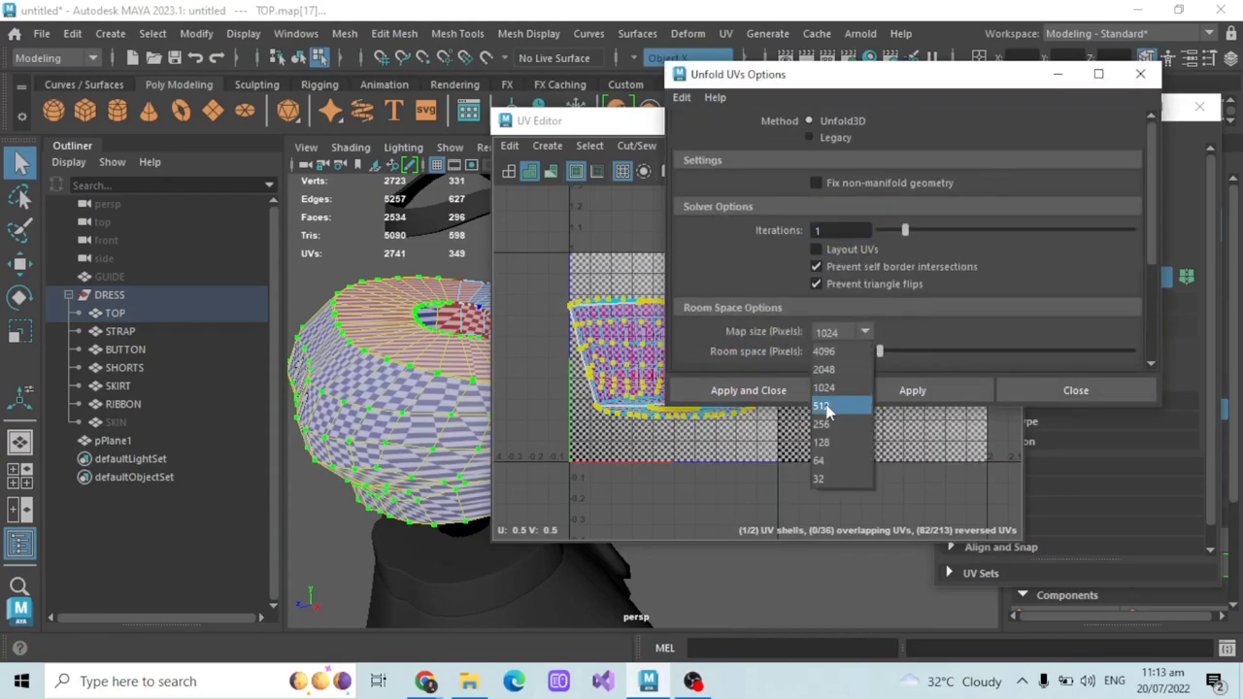
left_click(881, 346)
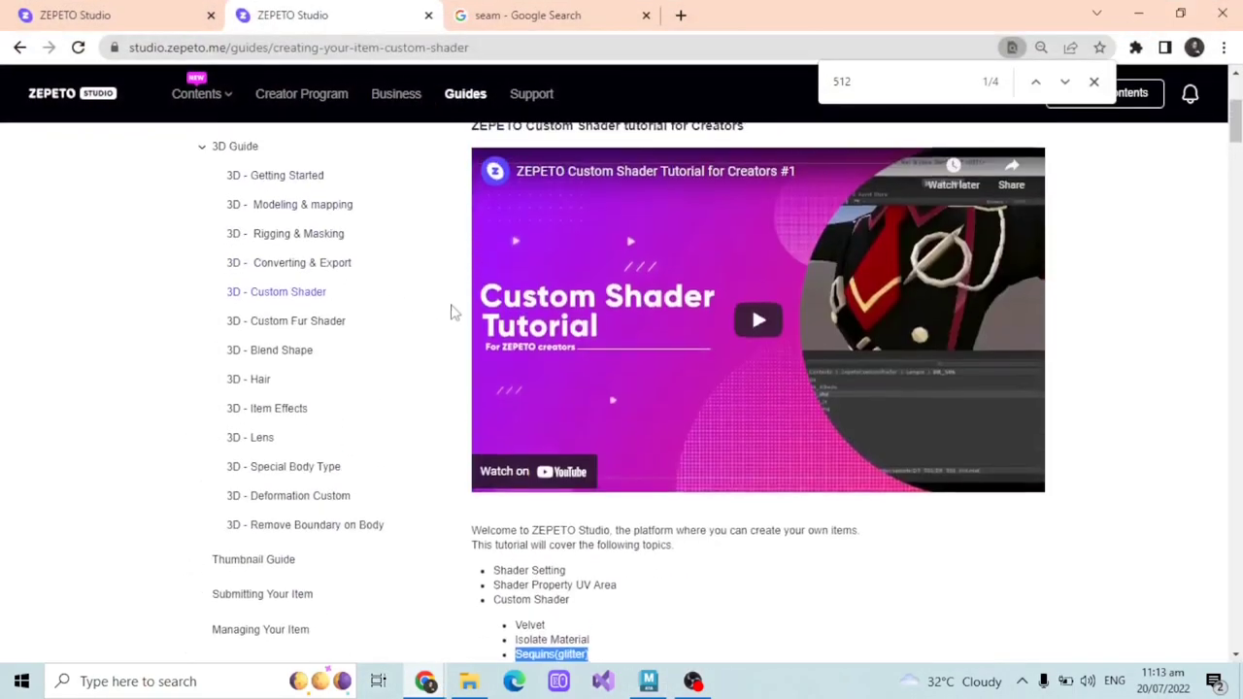
- Switch to Chrome and open ZEPETO Studio's 3D - Modeling & mapping guide at the precautions for texture work
scroll(281, 330, "up", 1)
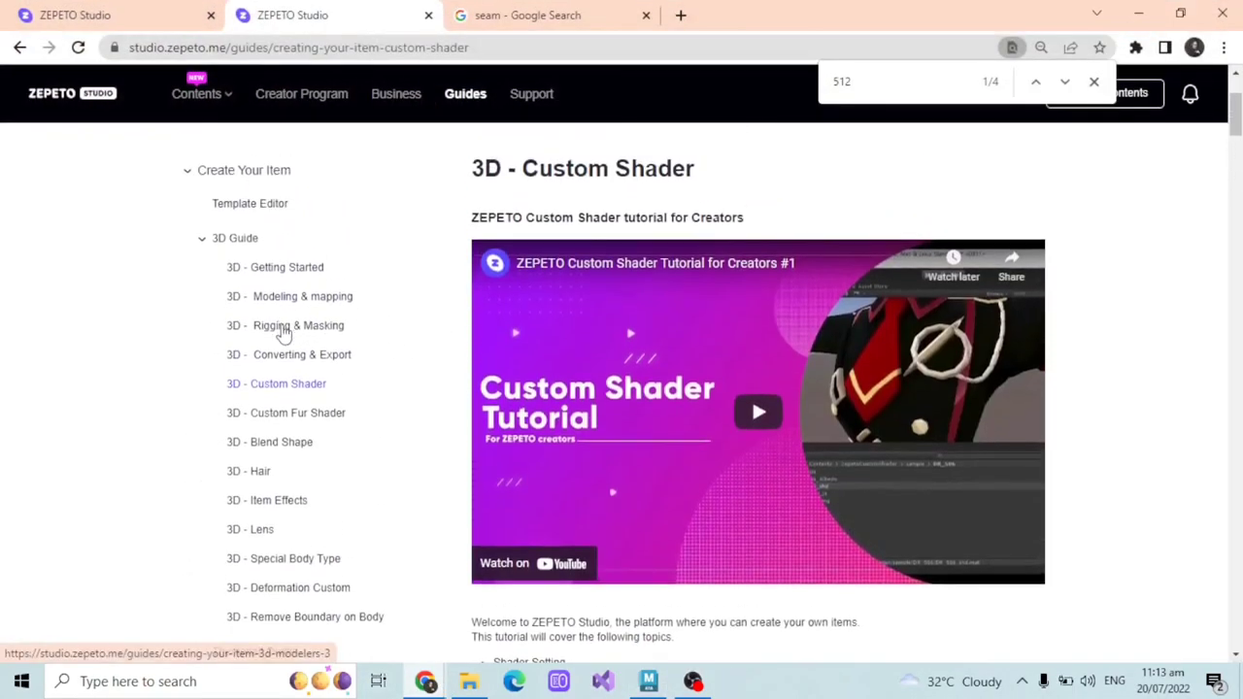
left_click(296, 297)
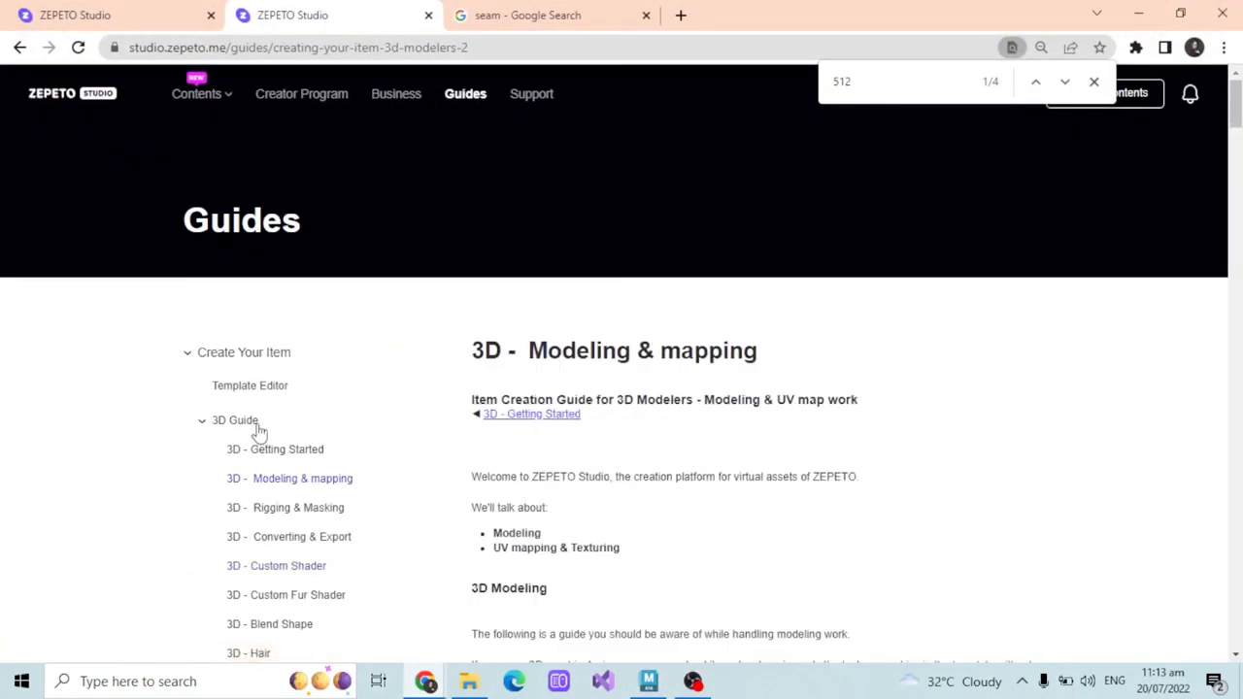
scroll(887, 402, "down", 10)
scroll(835, 321, "down", 5)
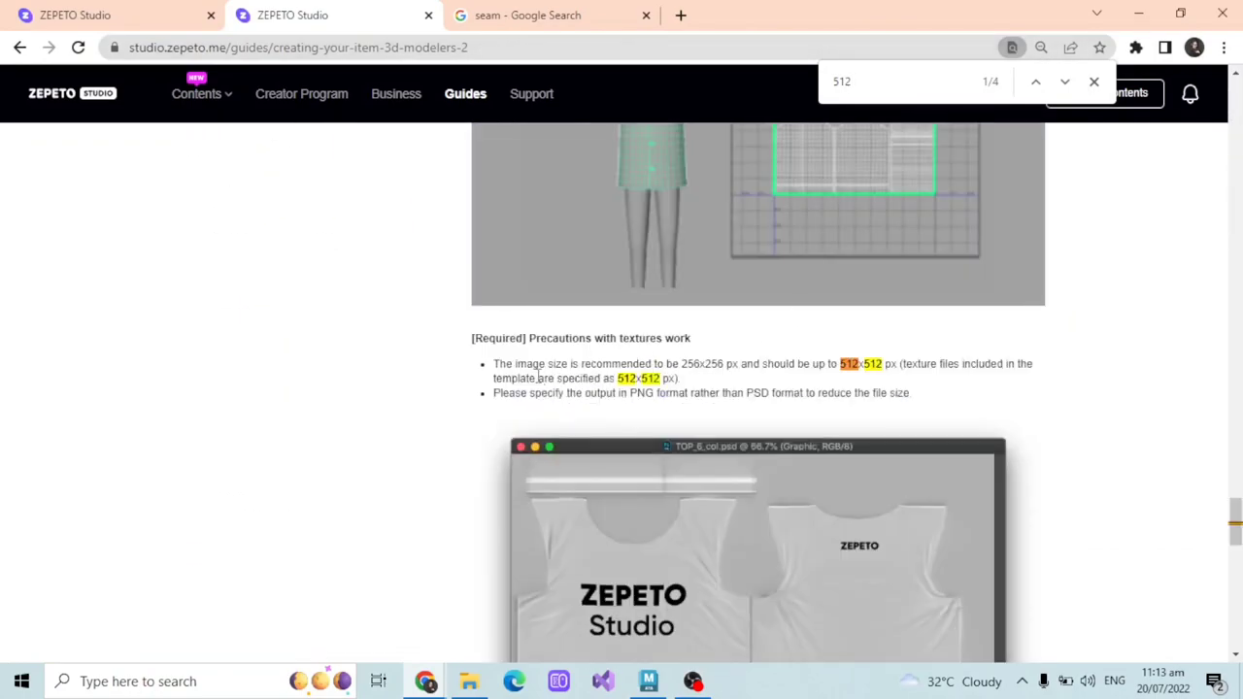
- Read the recommended and maximum texture image sizes in the guide, and switch back to Maya
left_click_drag(538, 378, 666, 379)
left_click(816, 364)
left_click_drag(560, 364, 804, 365)
left_click(894, 365)
left_click(832, 363)
left_click_drag(683, 365, 714, 365)
left_click(537, 365)
left_click_drag(804, 364, 908, 364)
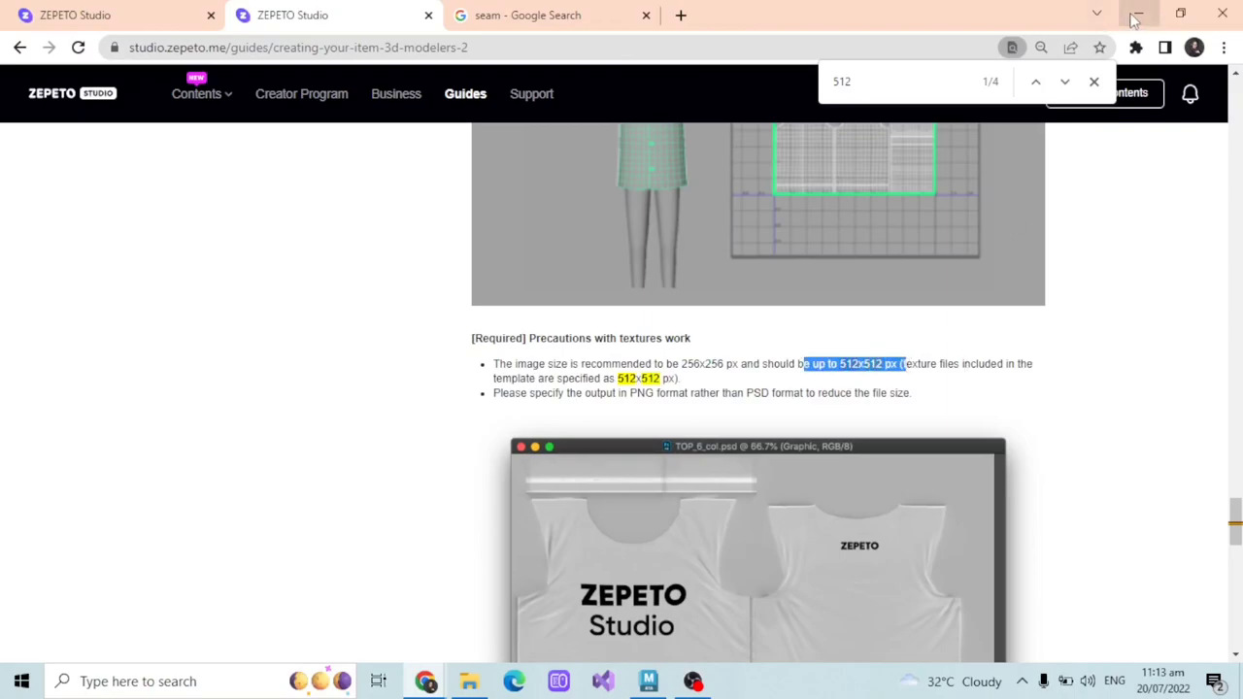
left_click(1138, 14)
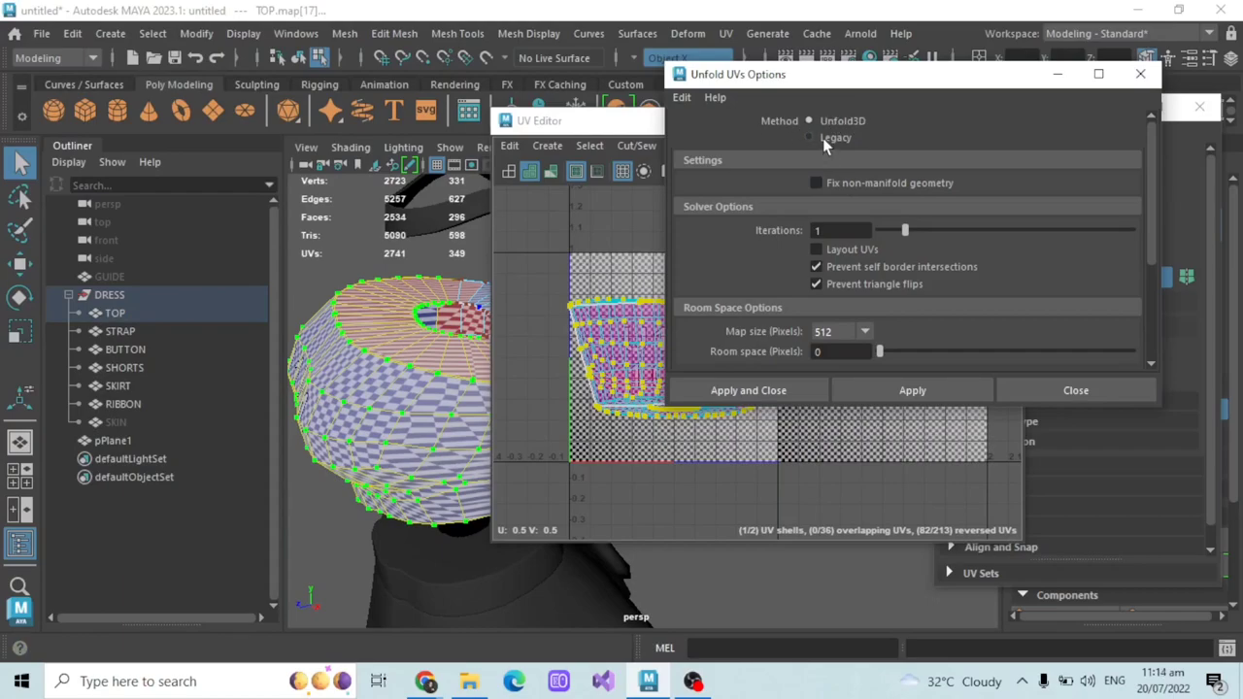
- Try to unfold the front shell's UVs with the Legacy method, and undo it
left_click(822, 138)
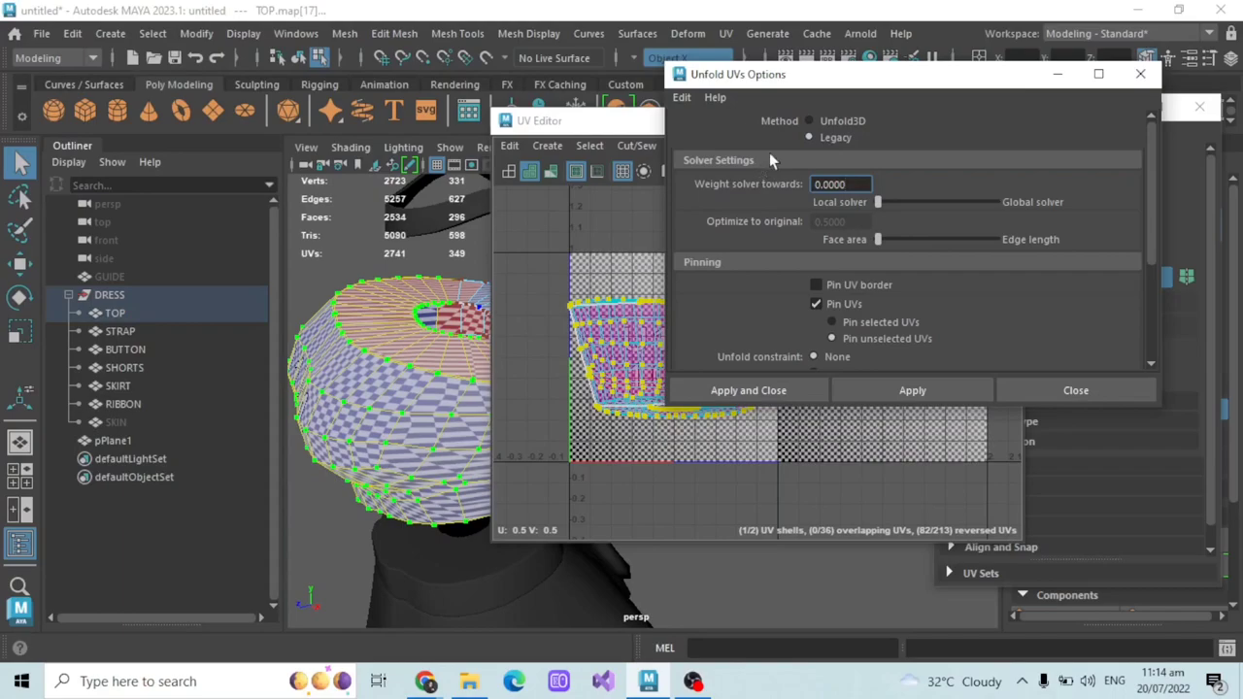
scroll(748, 199, "down", 3)
left_click(763, 392)
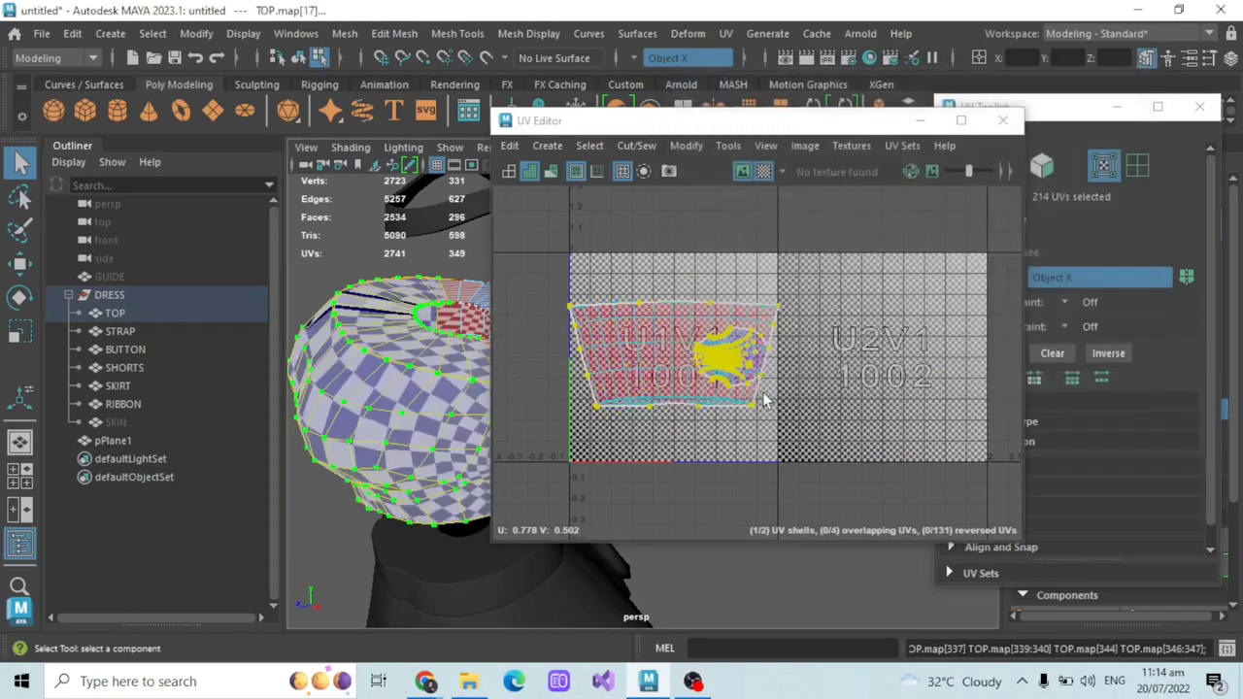
left_click_drag(386, 468, 413, 415, "alt")
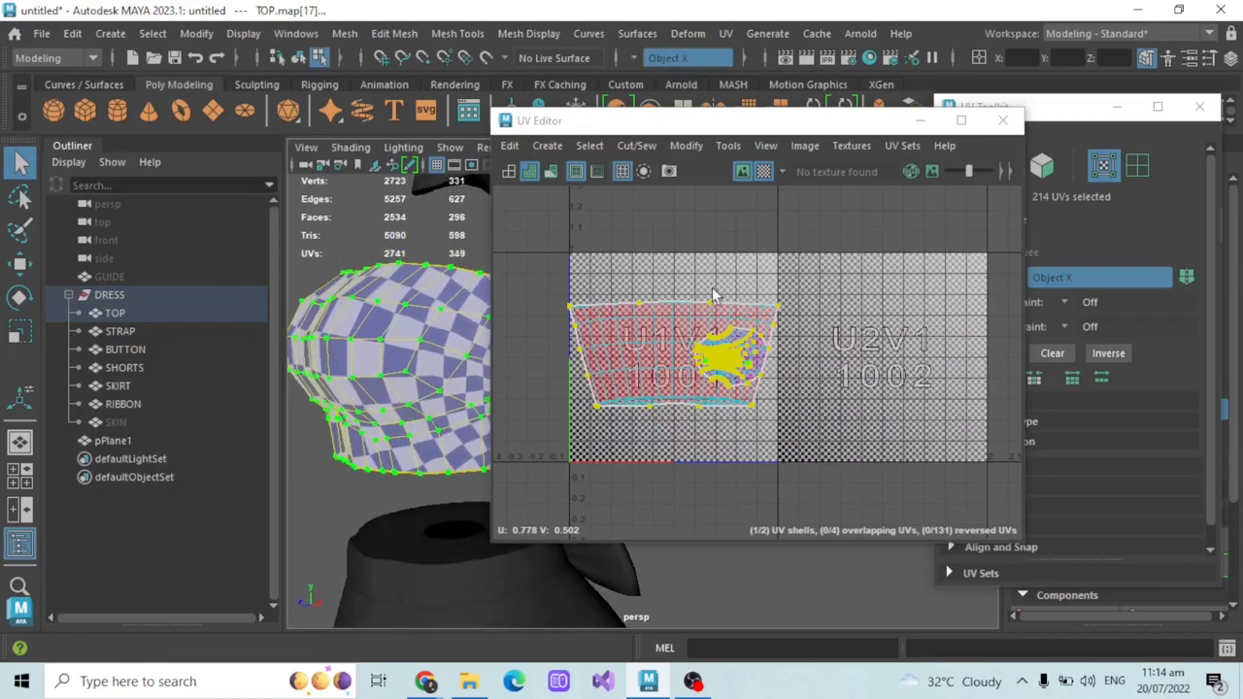
key("ctrl+z")
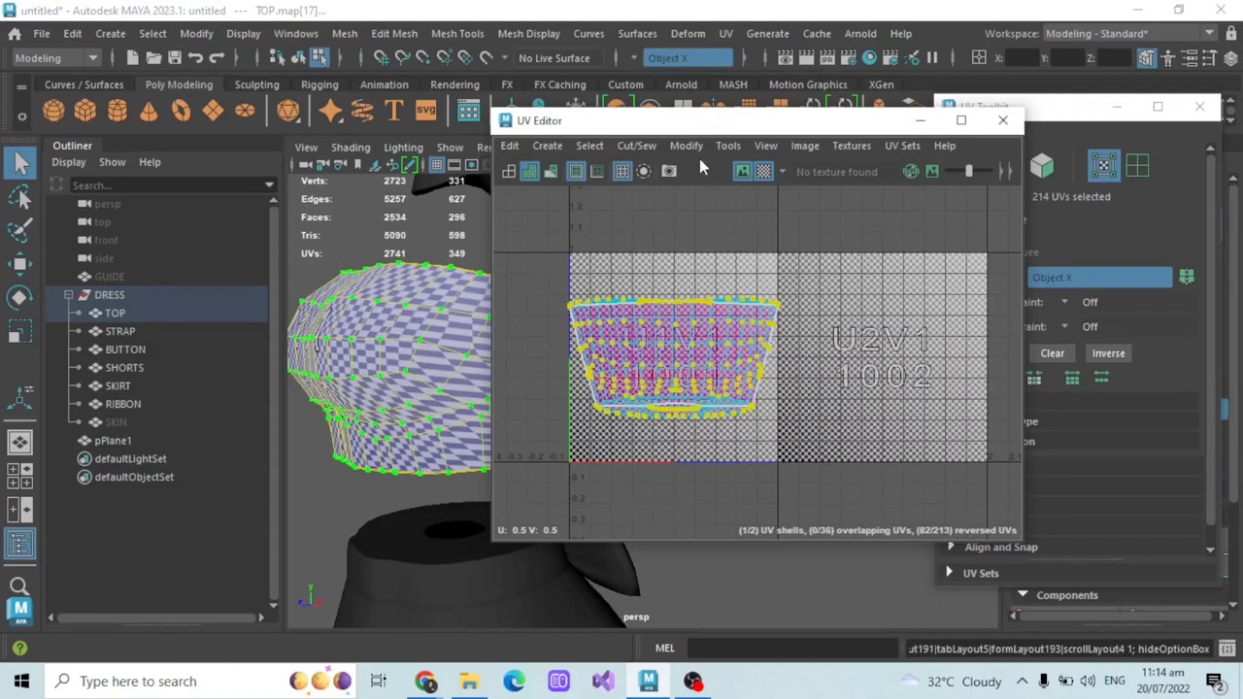
- Unfold the front shell's UVs with the Unfold3D method
left_click(686, 145)
left_click(889, 669)
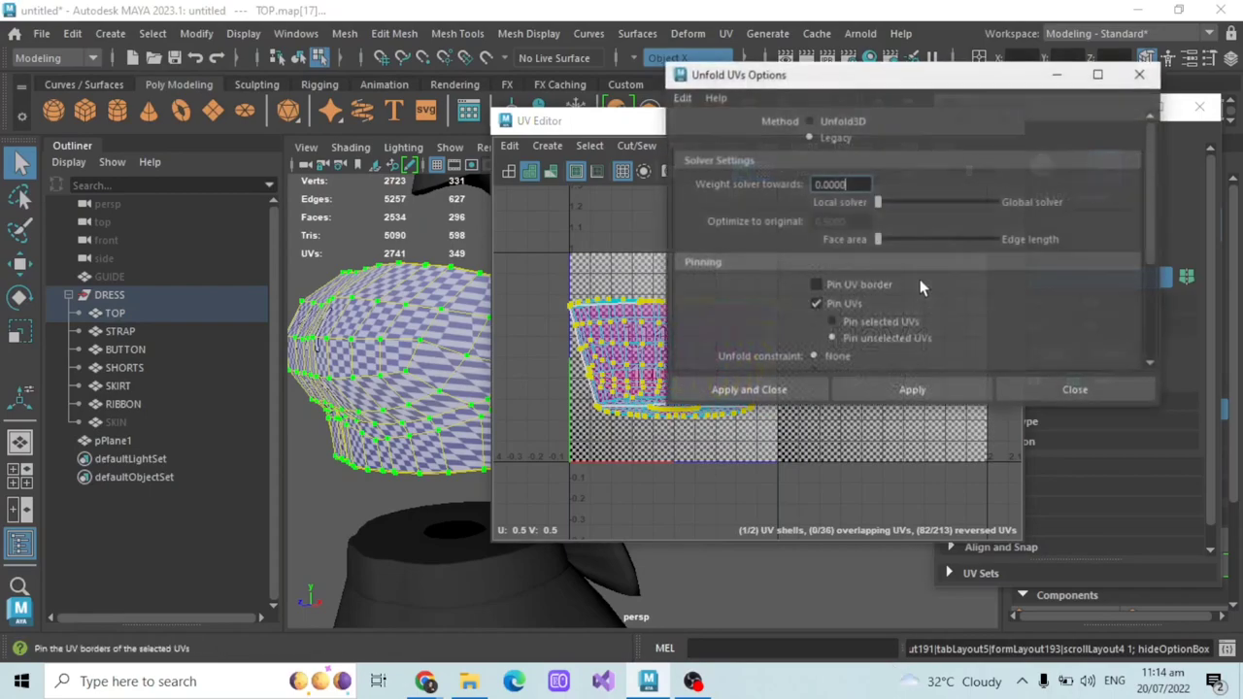
left_click(824, 120)
left_click(783, 391)
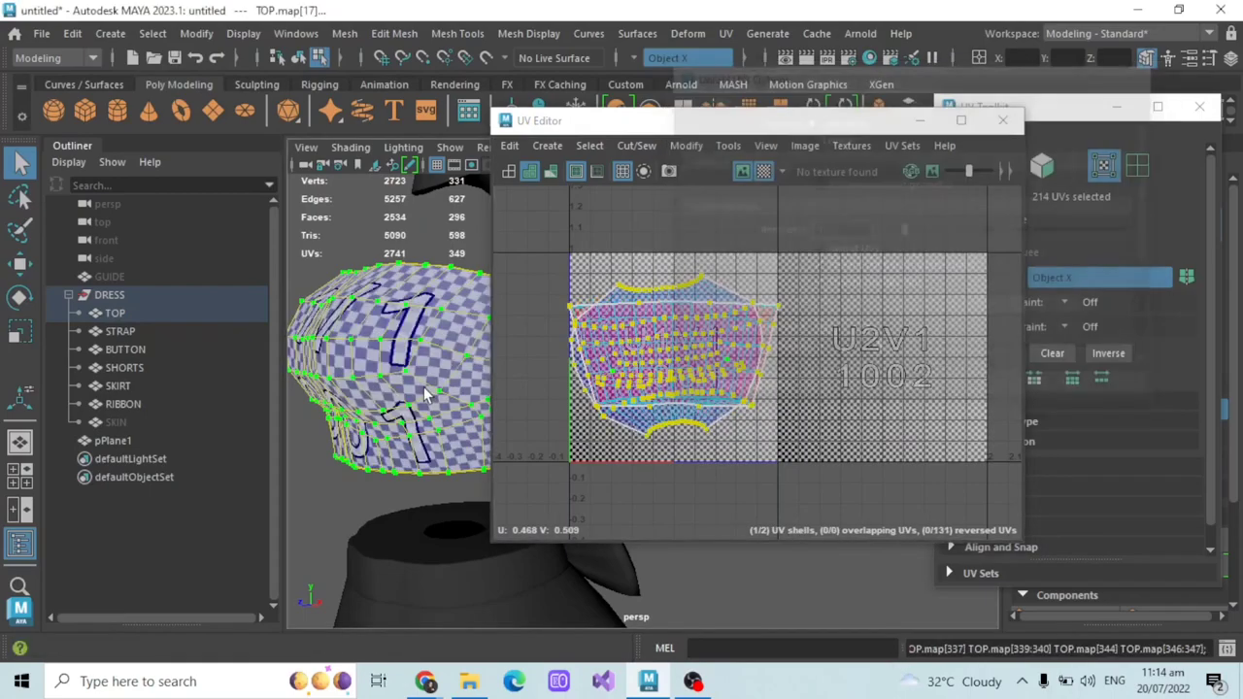
- Examine the checker pattern across the unfolded front of the top from several angles
left_click_drag(425, 393, 394, 432, "alt")
left_click_drag(798, 125, 946, 109)
left_click_drag(511, 293, 522, 354, "alt")
left_click_drag(522, 354, 509, 318, "alt")
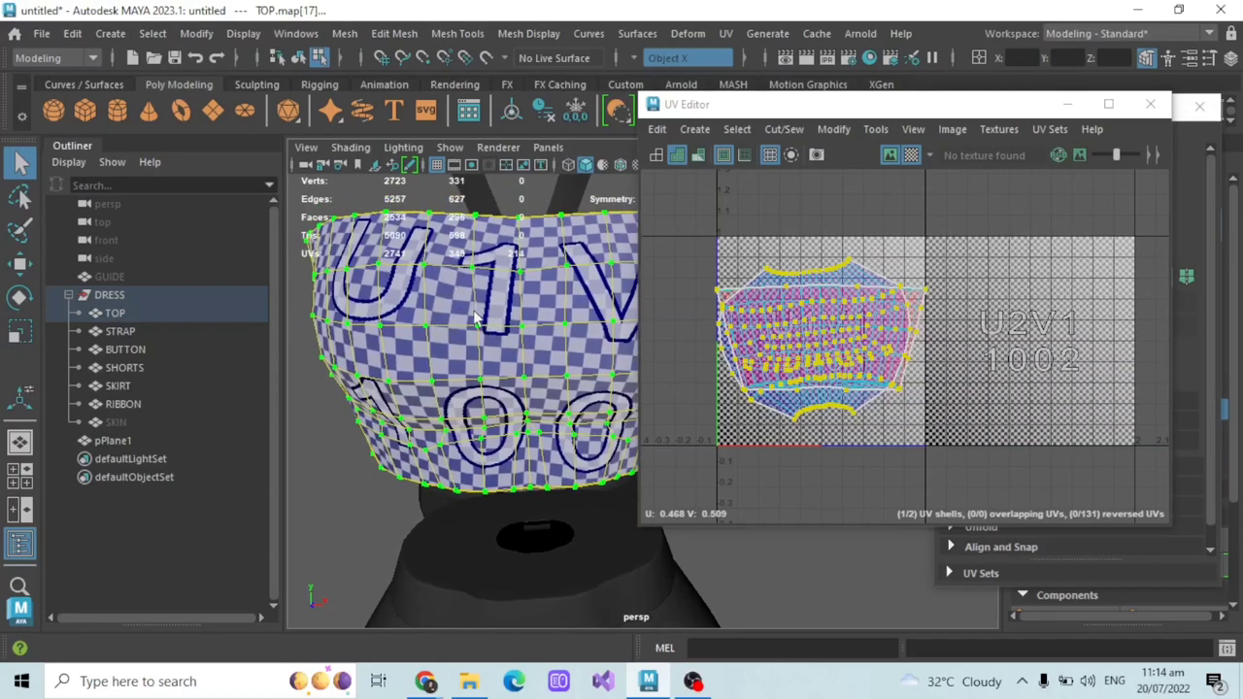
left_click_drag(476, 319, 470, 261, "alt")
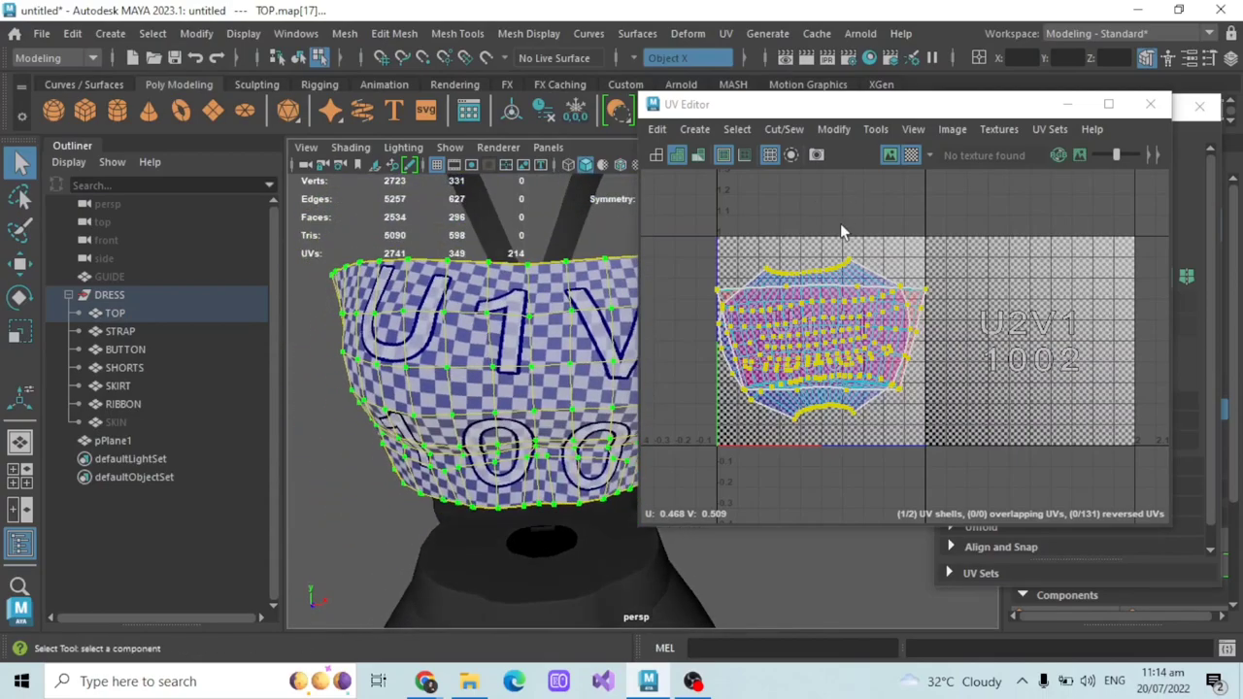
scroll(841, 232, "up", 2)
left_click_drag(464, 340, 583, 313, "alt")
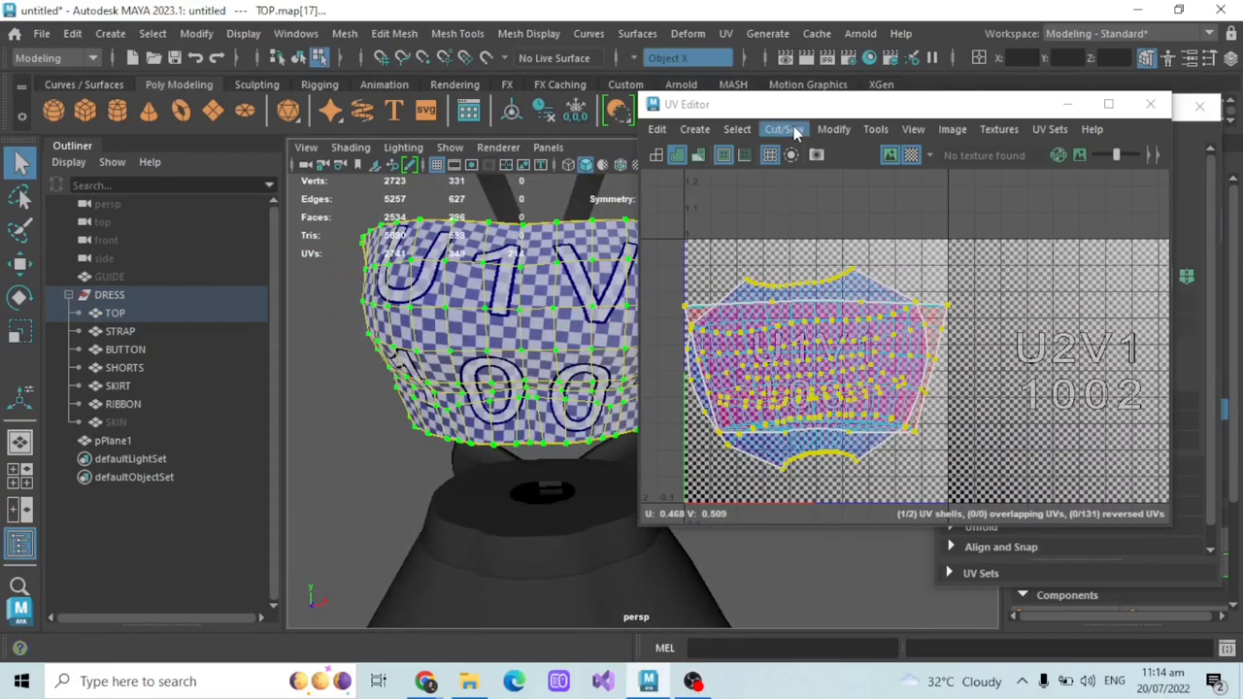
- Rotate the front UV shell slightly clockwise and straighten it upright with Orient Shells
left_click(833, 130)
left_click(920, 407)
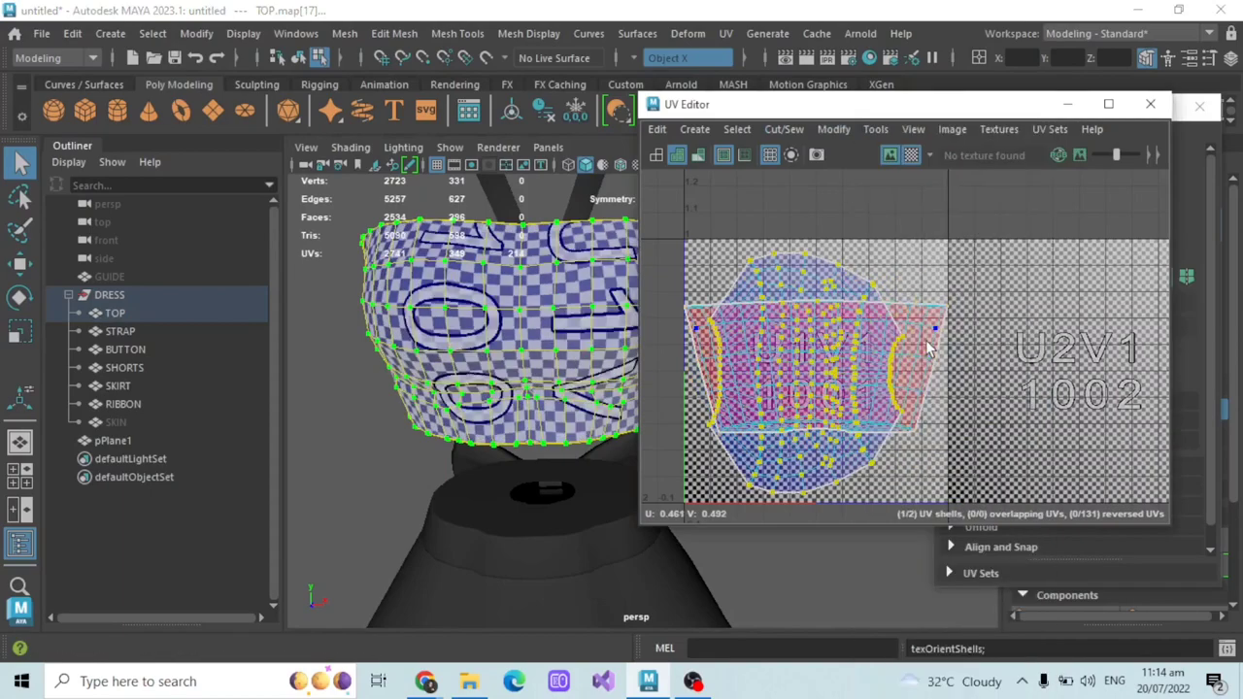
left_click(19, 295)
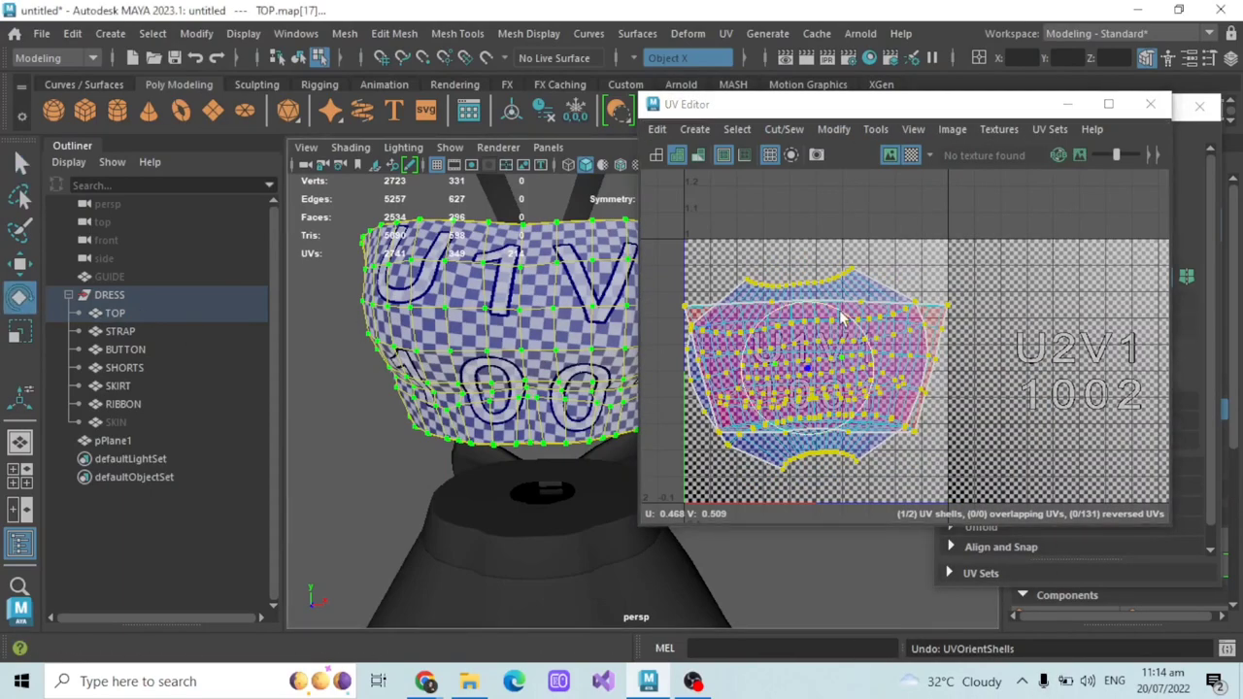
left_click_drag(843, 318, 851, 331)
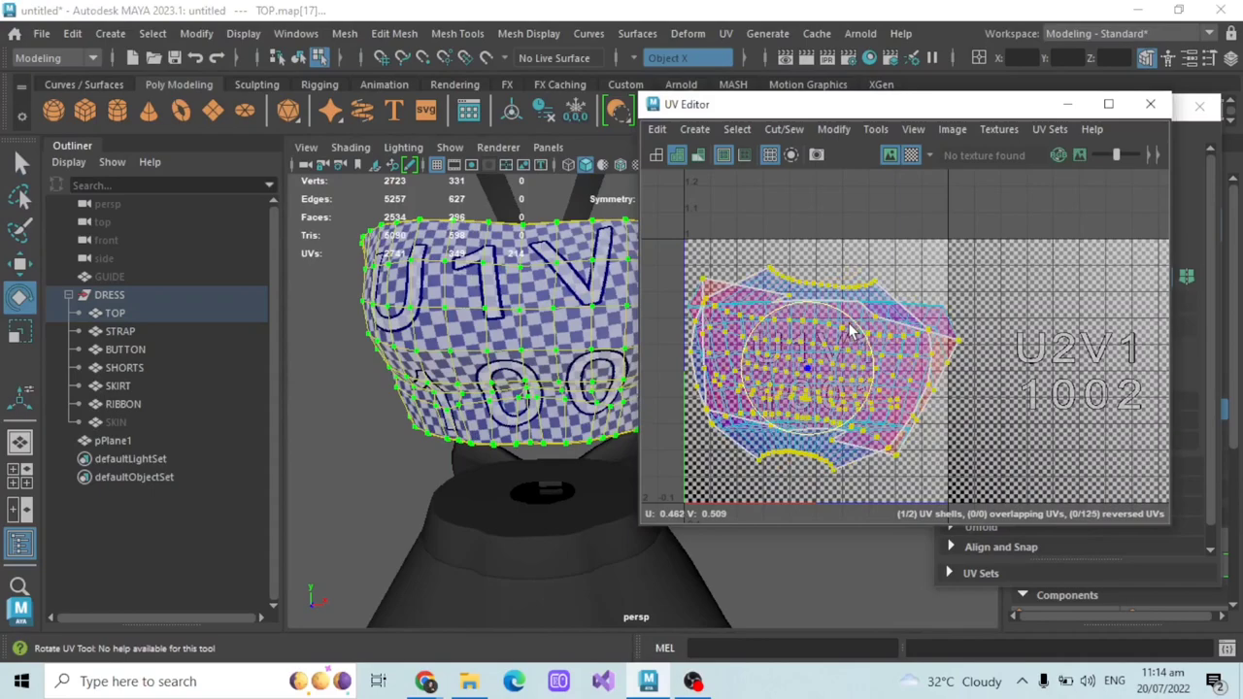
left_click_drag(418, 330, 405, 411, "alt")
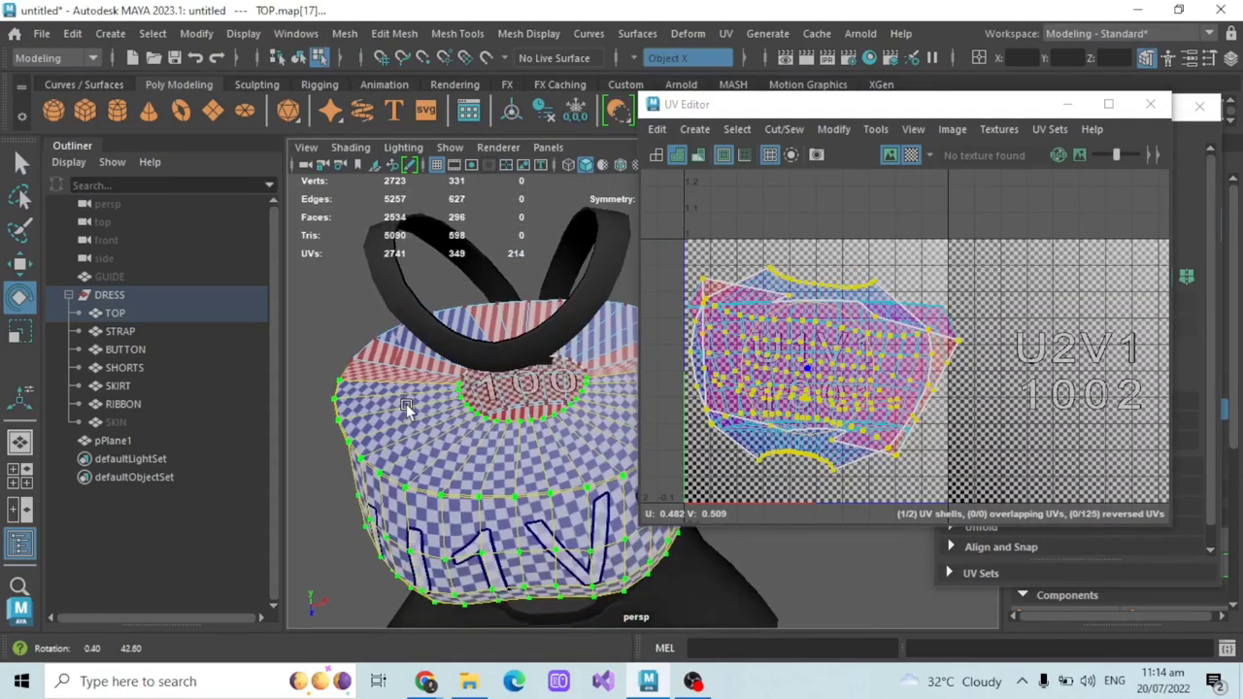
left_click(885, 250)
left_click(862, 287)
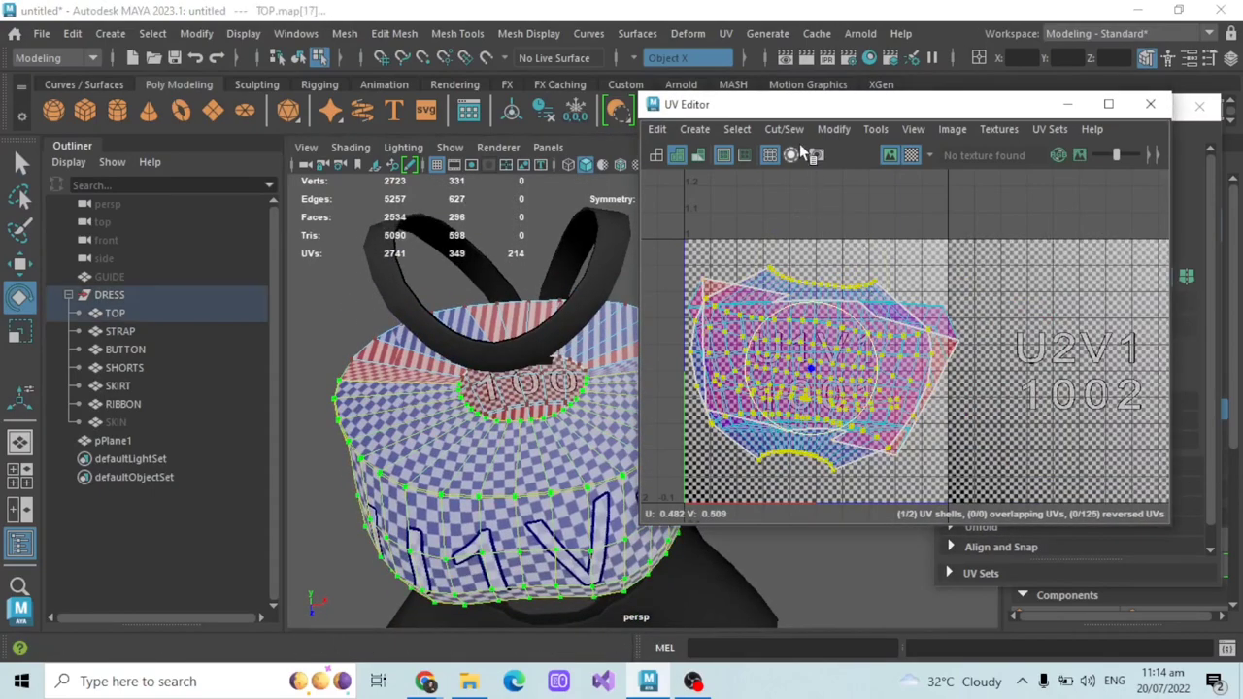
left_click(833, 129)
left_click(898, 408)
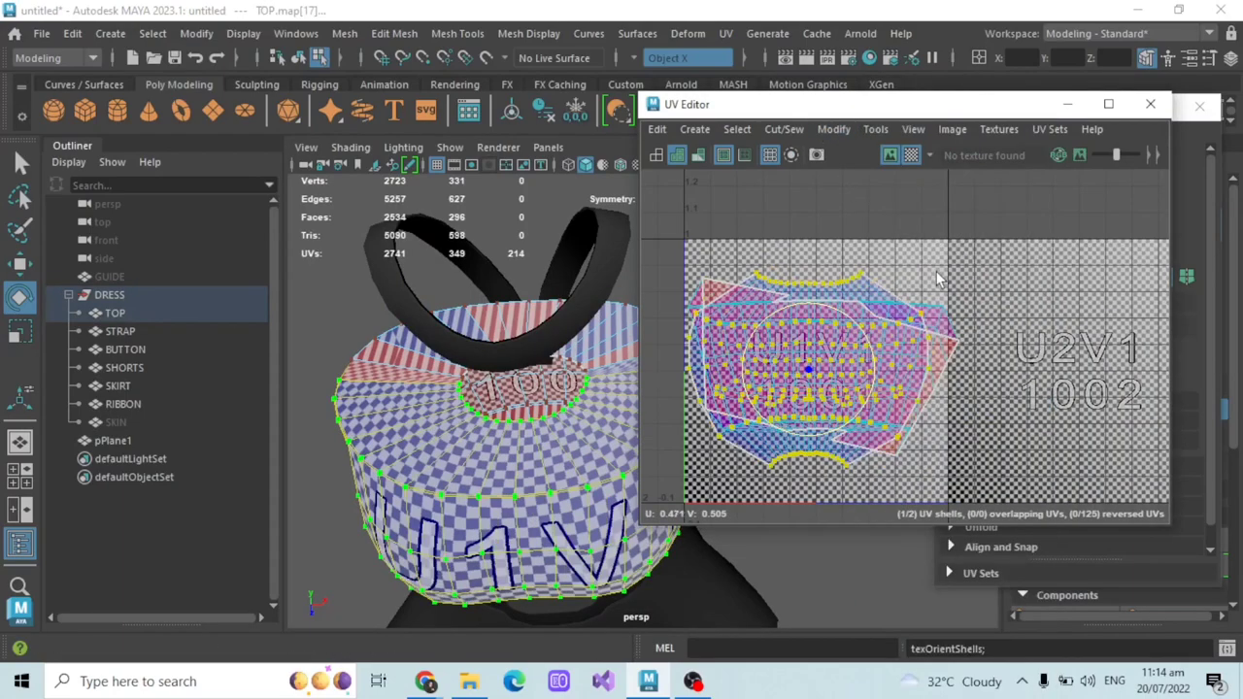
- Scale the front UV shell down to roughly half size and move it to the upper-left area of the U1V1 tile
left_click(19, 330)
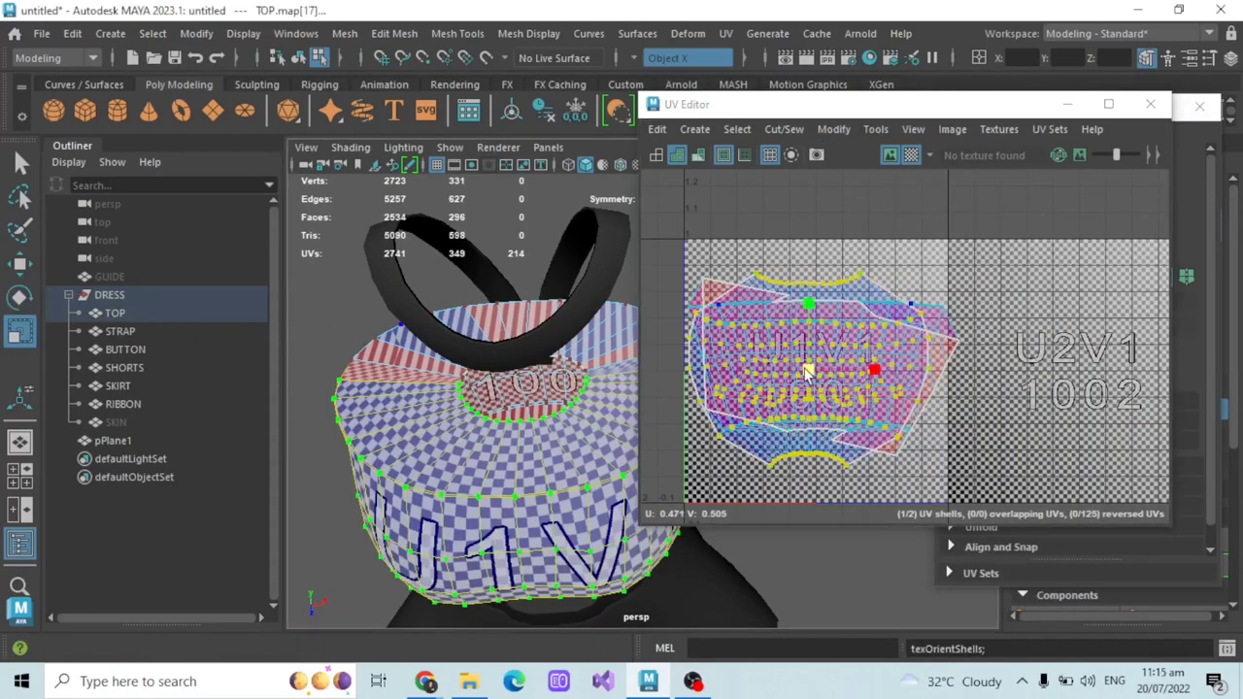
left_click_drag(806, 369, 783, 363)
key("w")
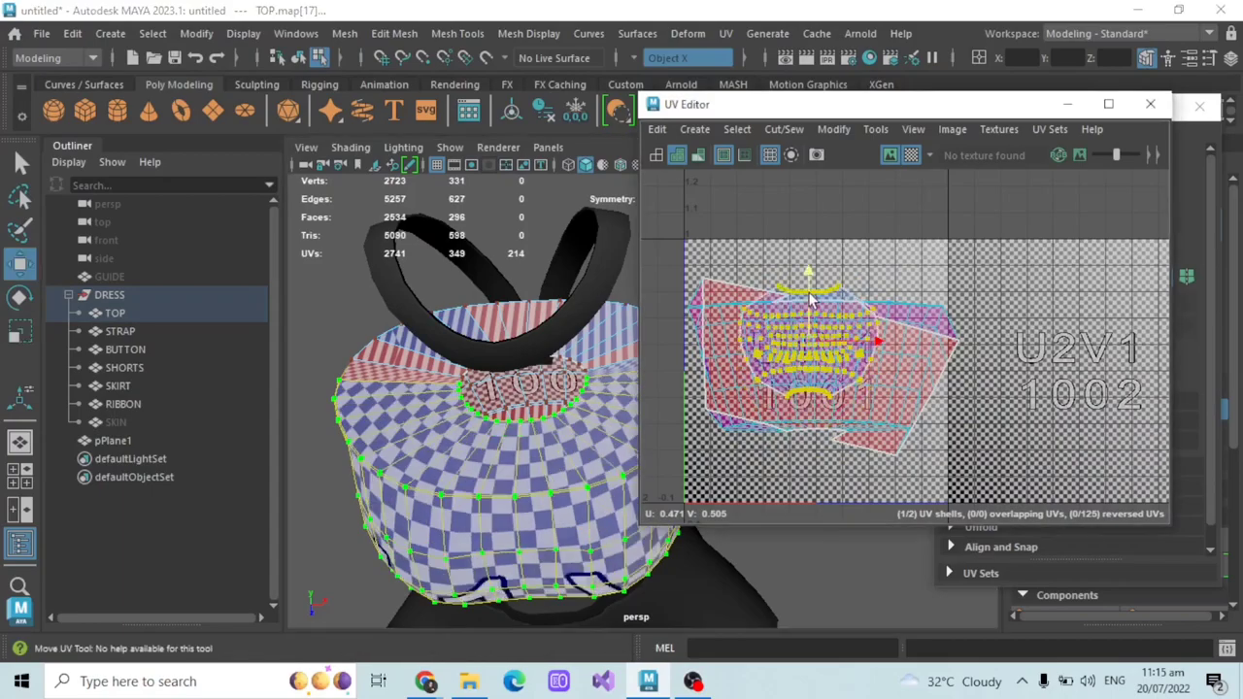
left_click_drag(809, 299, 809, 262)
left_click_drag(866, 303, 742, 301)
key("r")
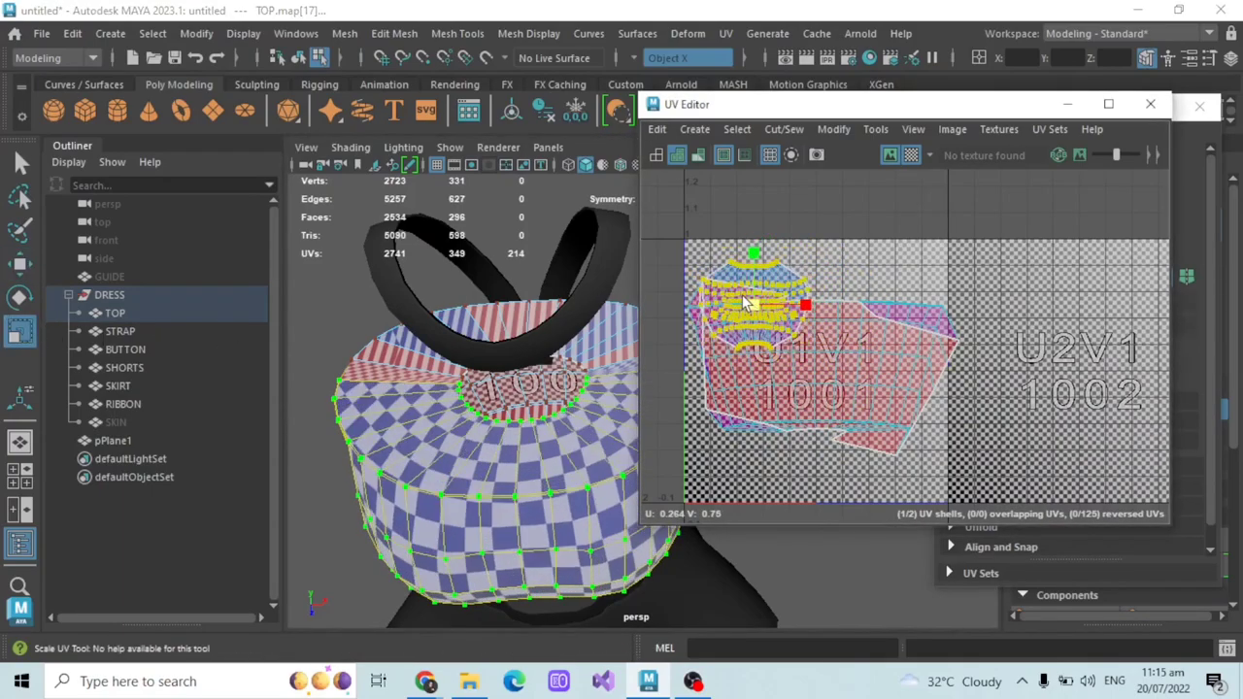
key("w")
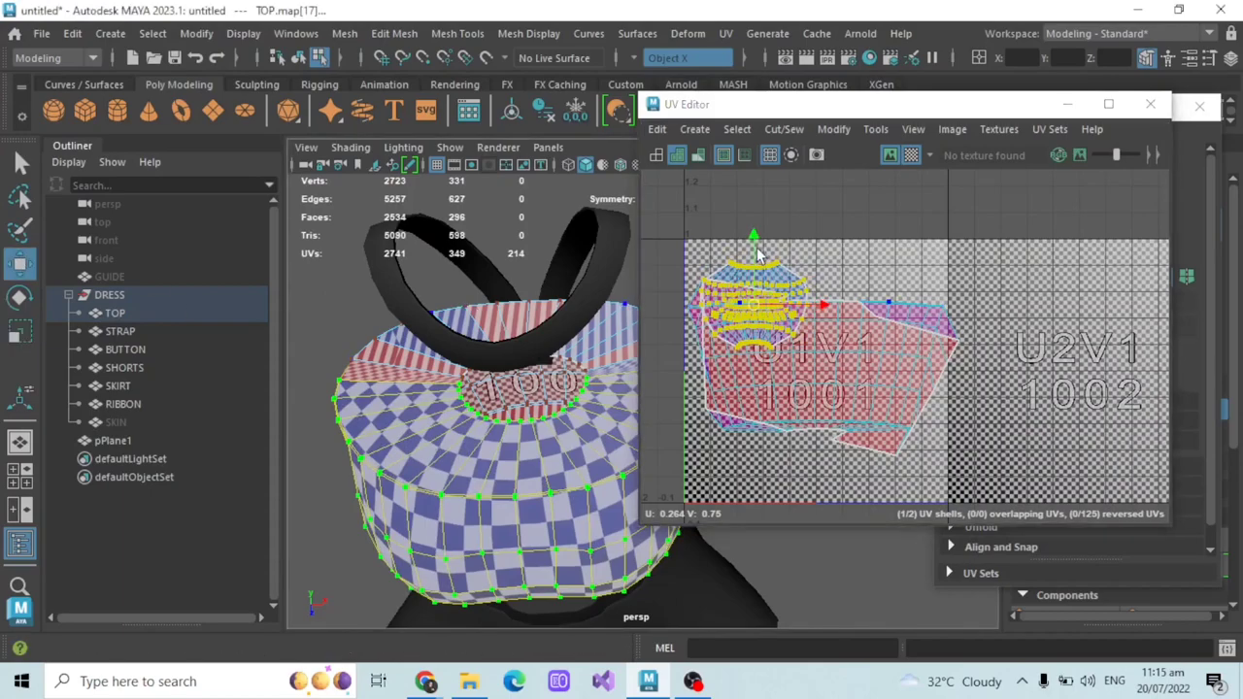
left_click_drag(760, 255, 758, 269)
left_click_drag(797, 321, 783, 319)
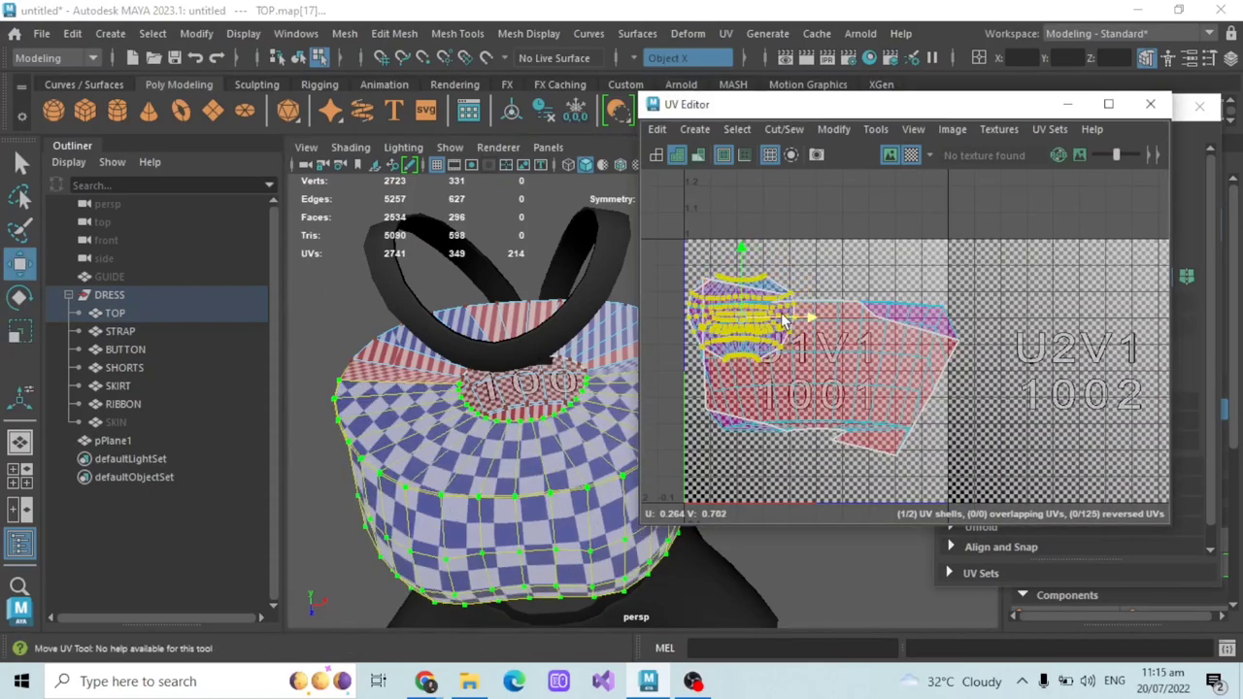
scroll(783, 302, "down", 1)
left_click(793, 274)
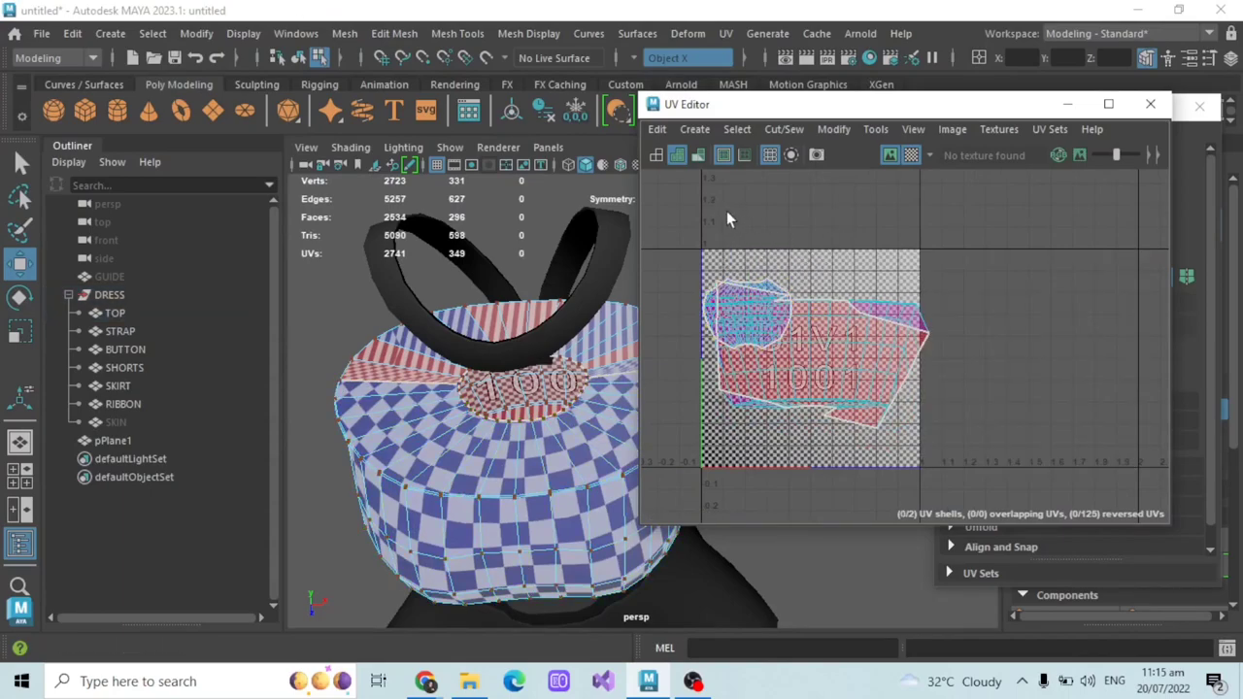
- Raise the front shell toward the tile's top edge and scale it down slightly more
scroll(763, 250, "up", 1)
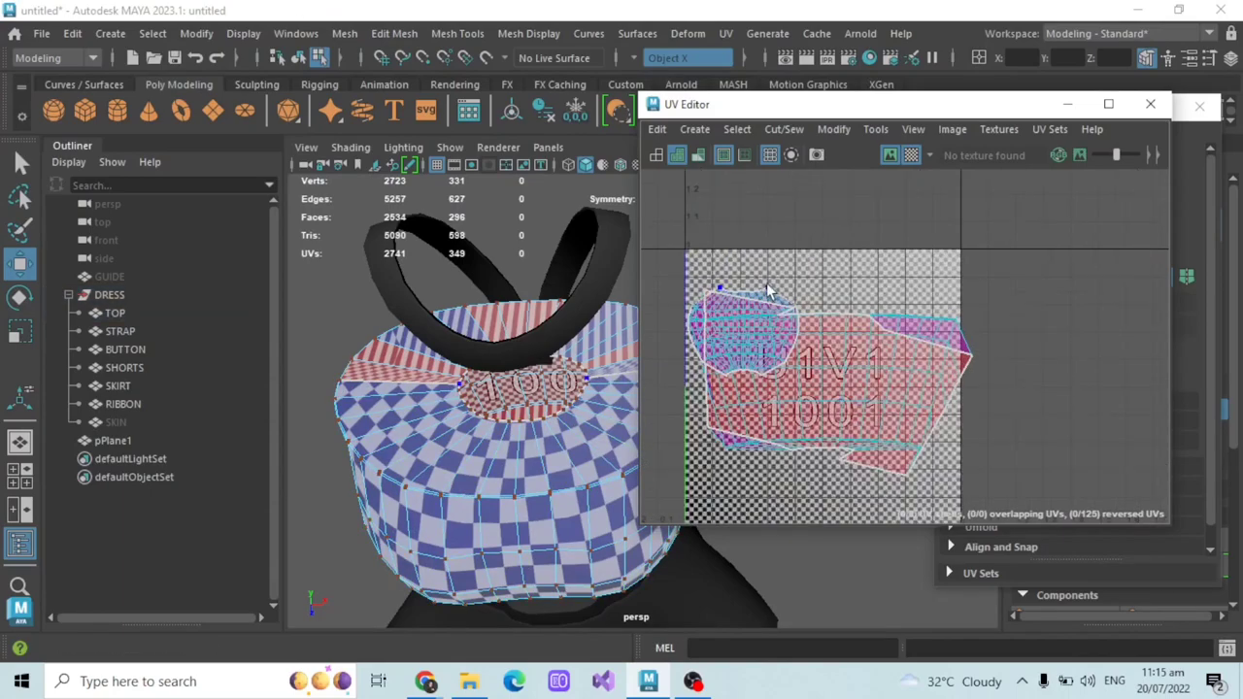
left_click(768, 291)
left_click_drag(350, 357, 549, 263, "alt")
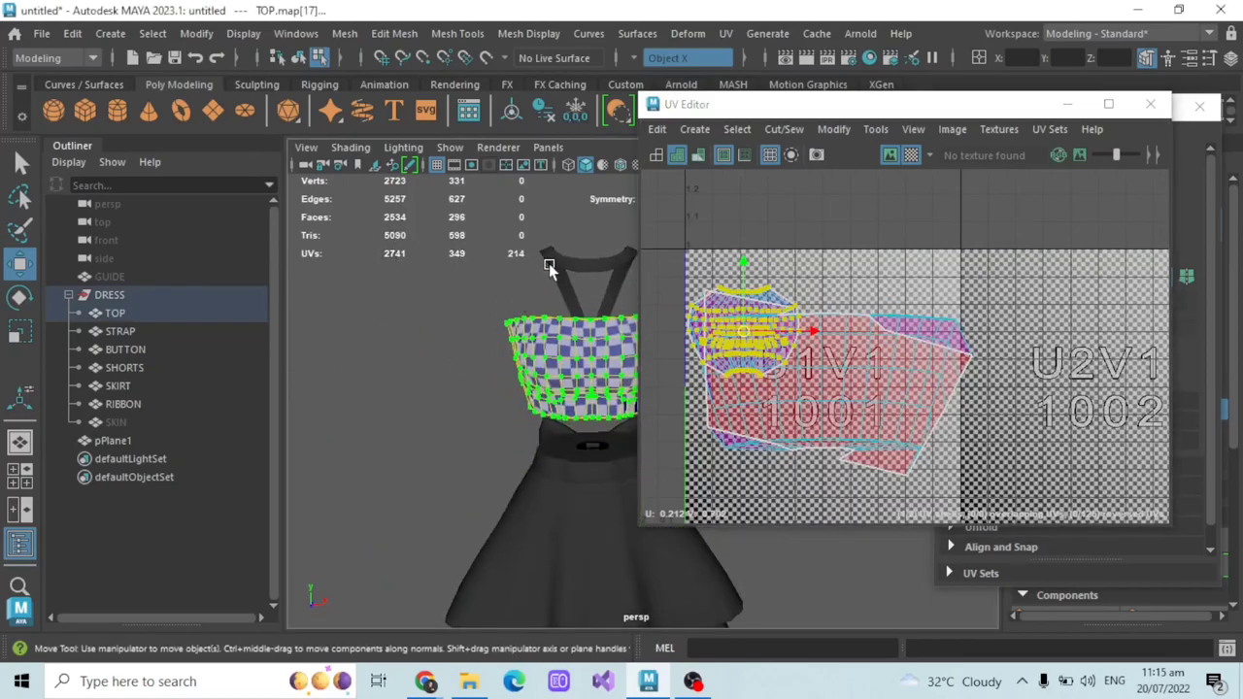
scroll(788, 279, "up", 1)
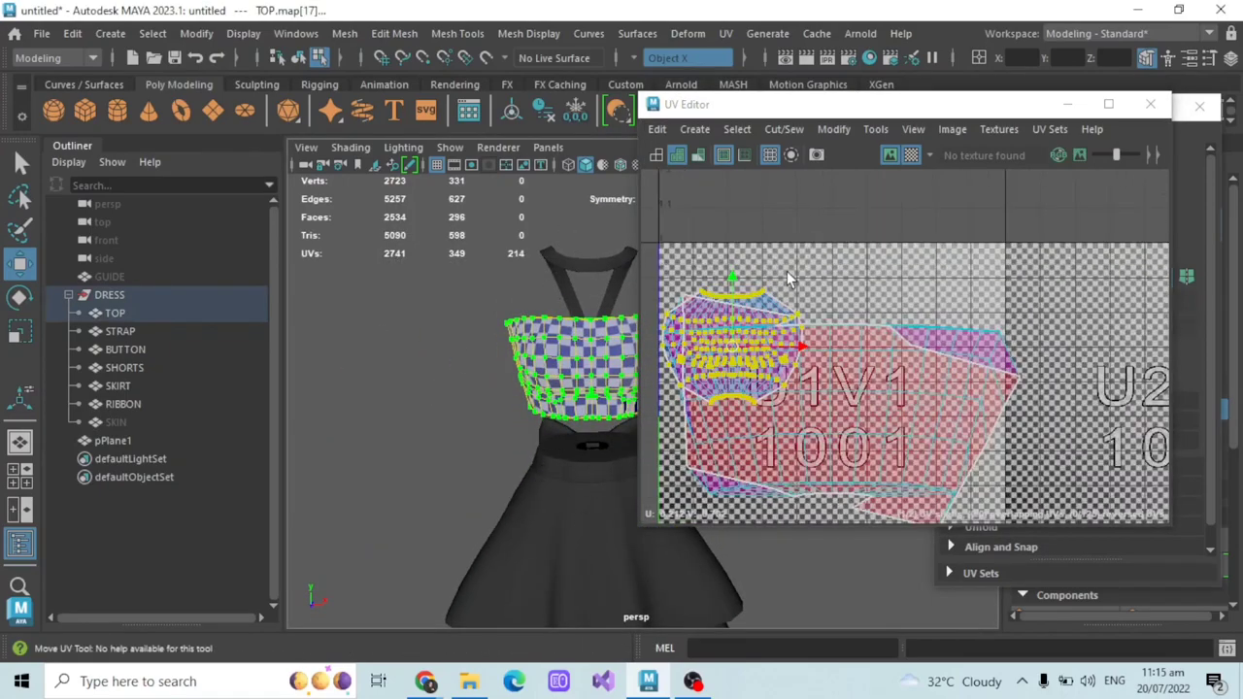
left_click_drag(736, 291, 736, 257)
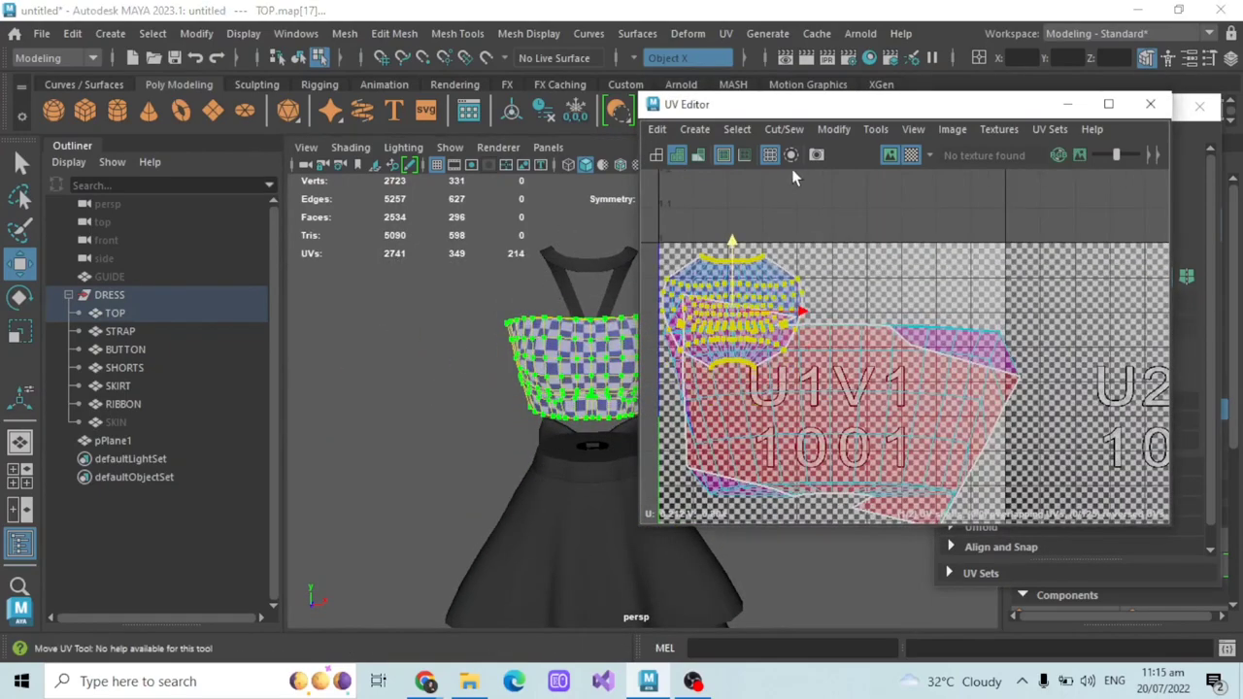
left_click(848, 136)
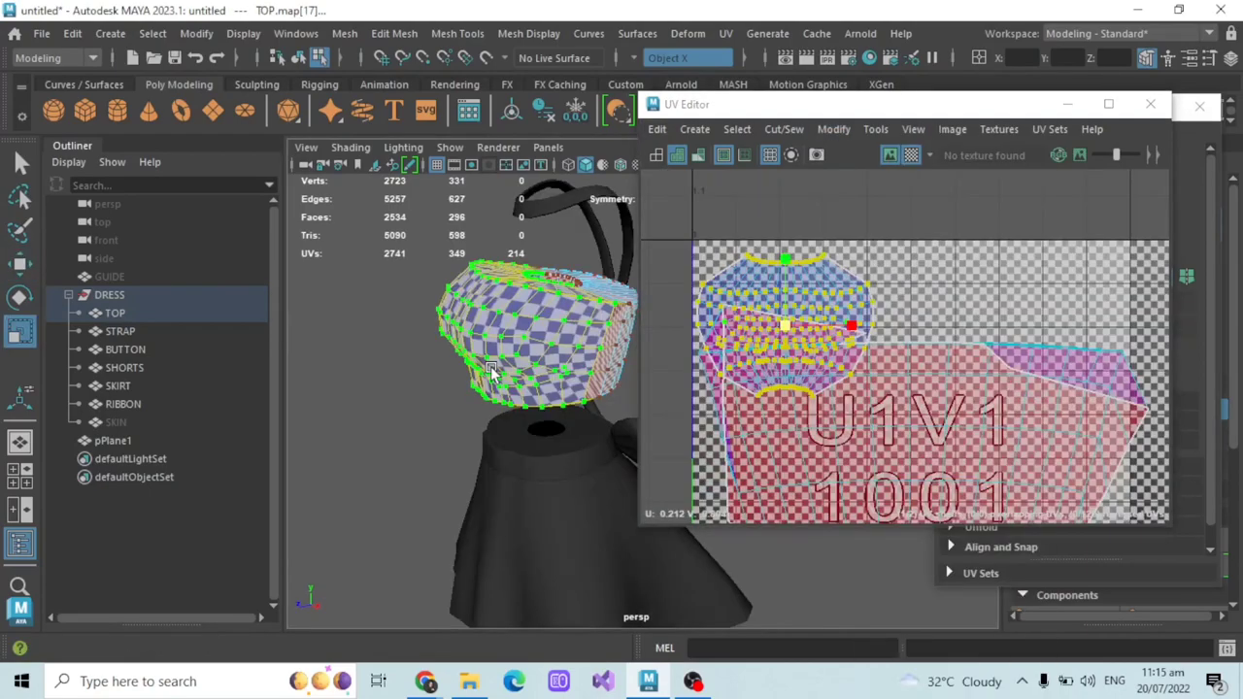
scroll(492, 372, "up", 4)
left_click_drag(492, 372, 532, 265, "alt")
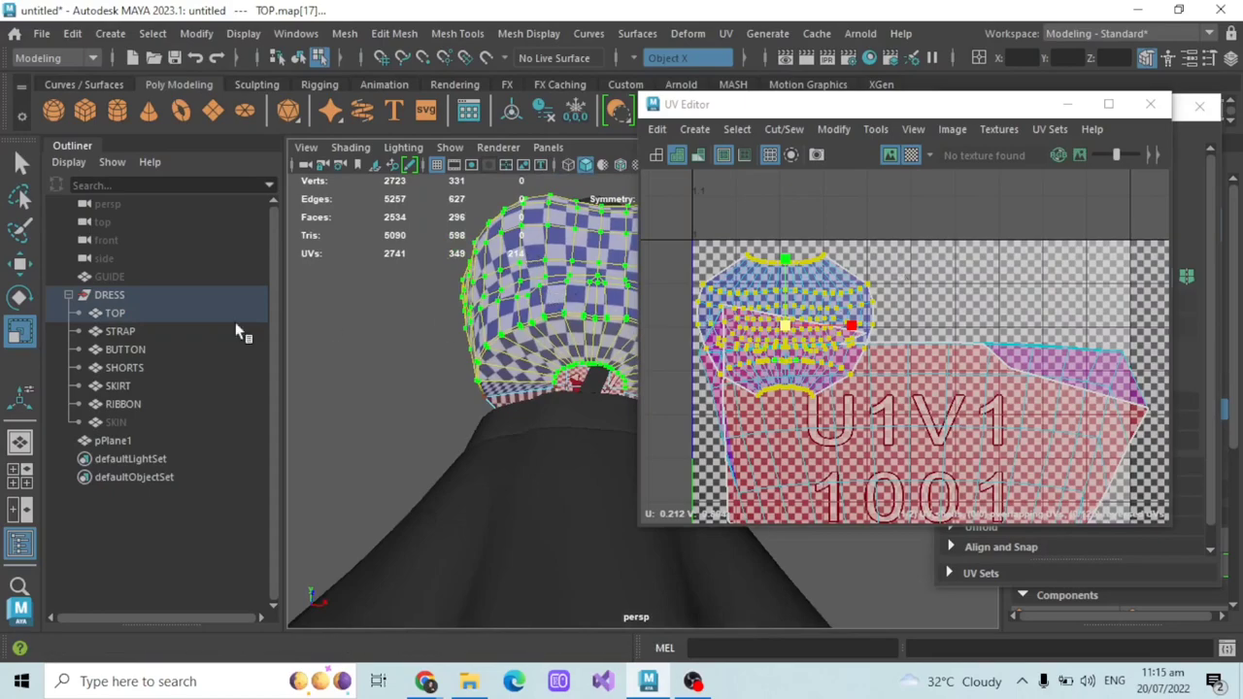
left_click_drag(783, 325, 759, 330)
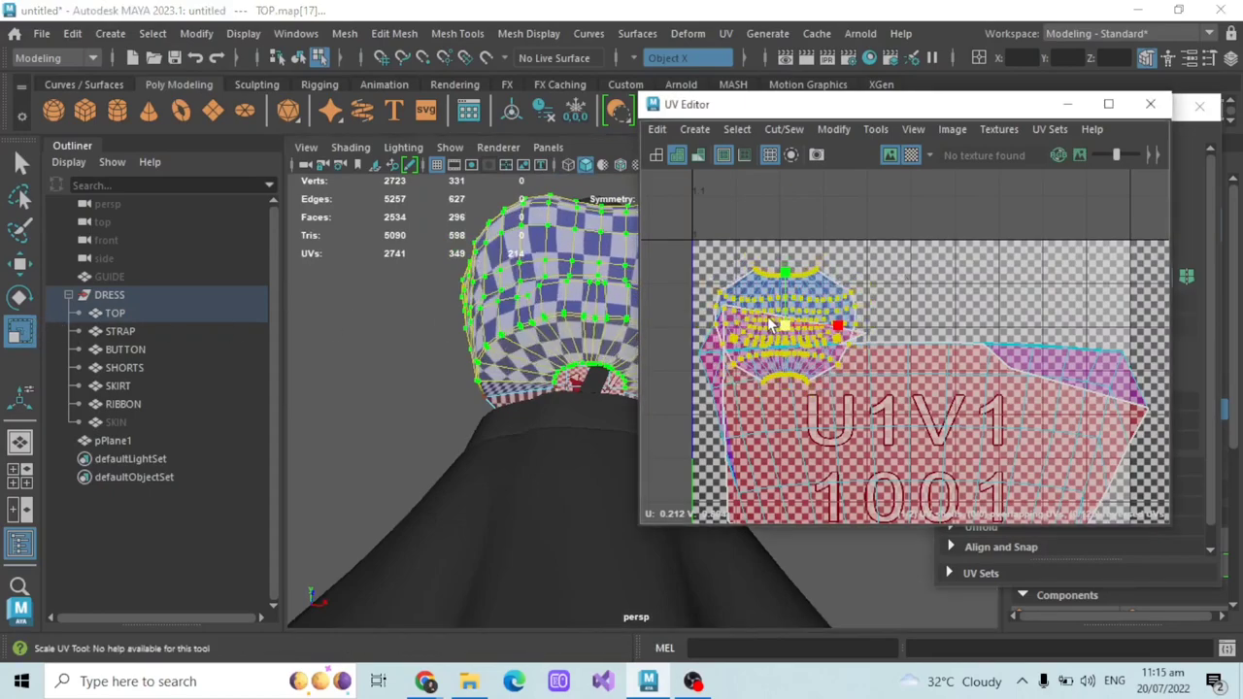
key("w")
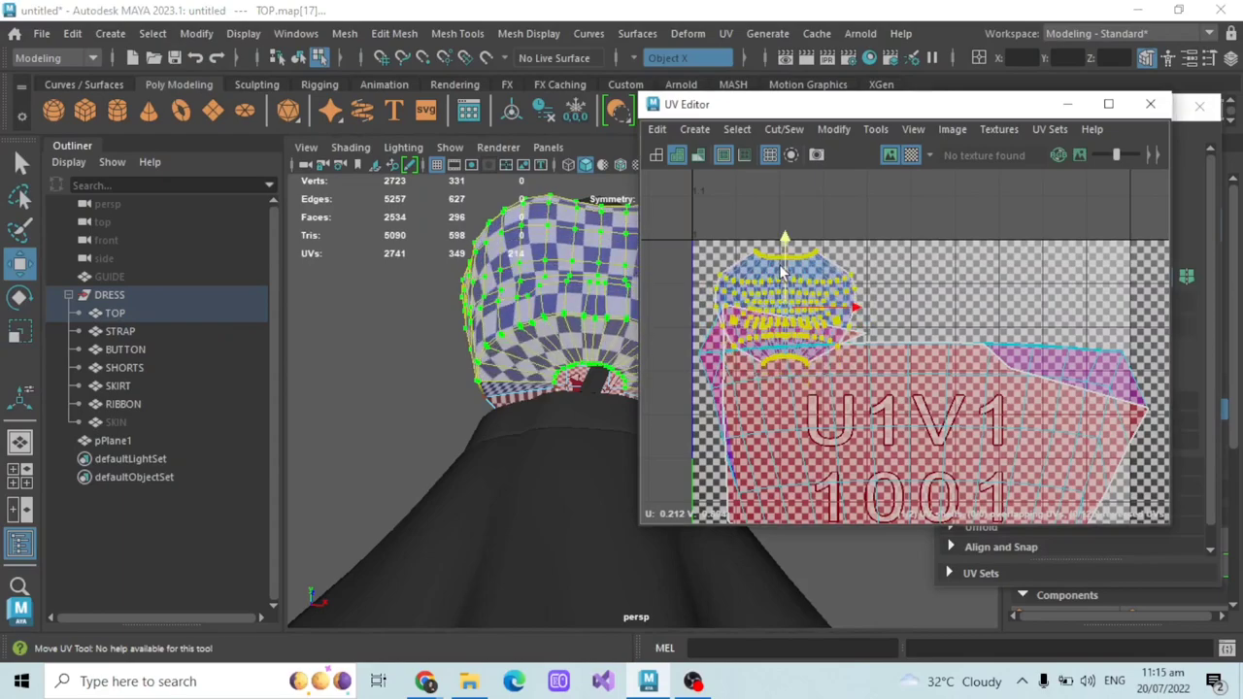
- Move the front shell out of the U1V1 tile into the neighbouring tile on its left
scroll(781, 286, "down", 3)
left_click_drag(854, 299, 730, 296)
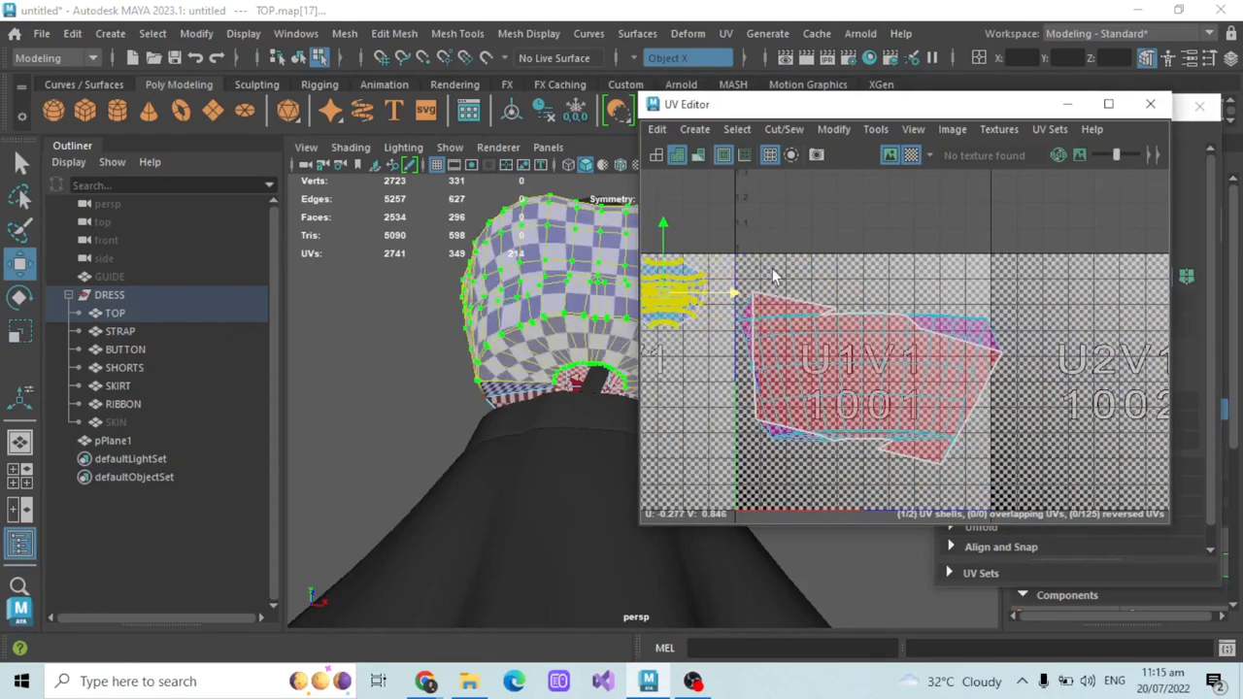
middle_click_drag(773, 269, 847, 273, "alt")
scroll(920, 289, "down", 2)
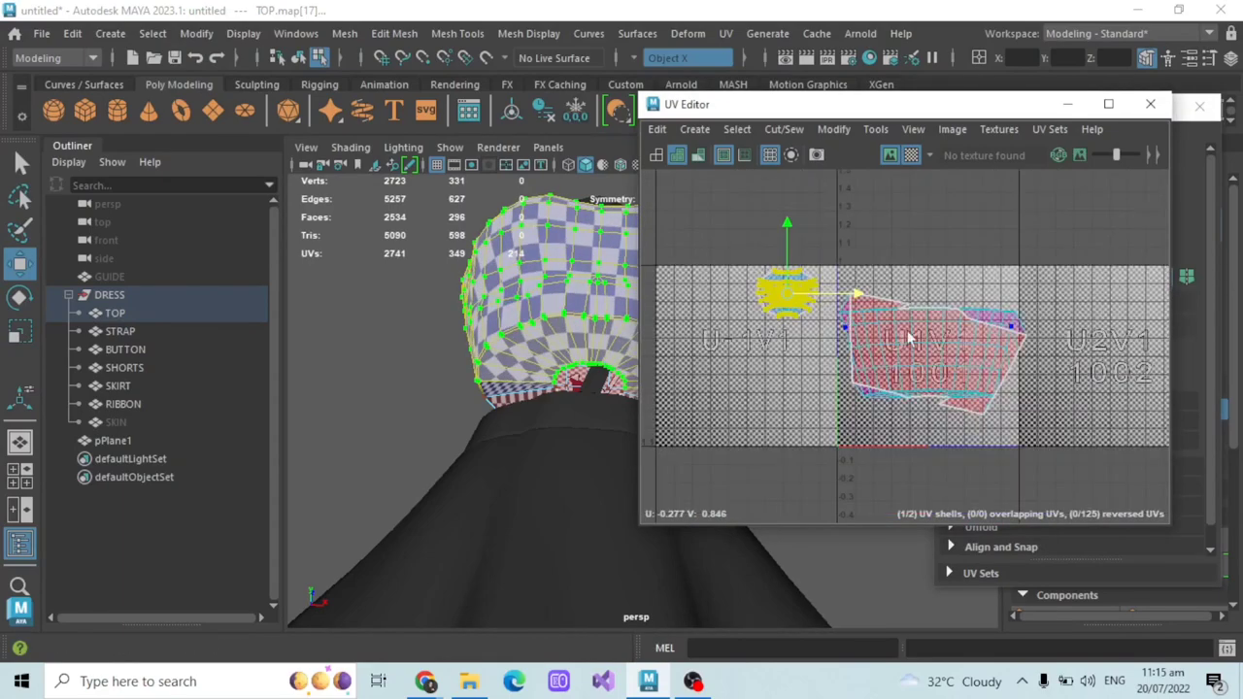
- Select the top's back UV shell and unfold it with the Unfold3D method
left_click_drag(527, 365, 457, 393, "alt")
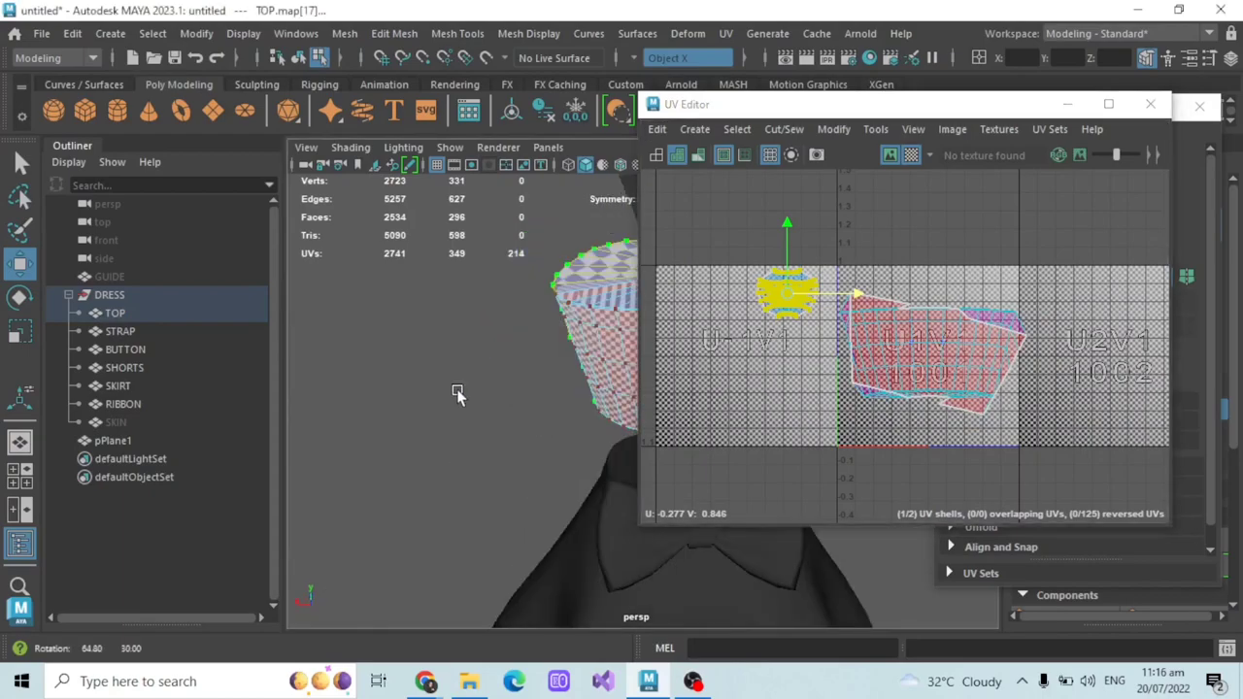
middle_click_drag(621, 377, 488, 392, "alt")
left_click(488, 392)
left_click_drag(464, 404, 538, 394, "alt")
middle_click_drag(546, 396, 473, 400, "alt")
left_click_drag(914, 106, 842, 109)
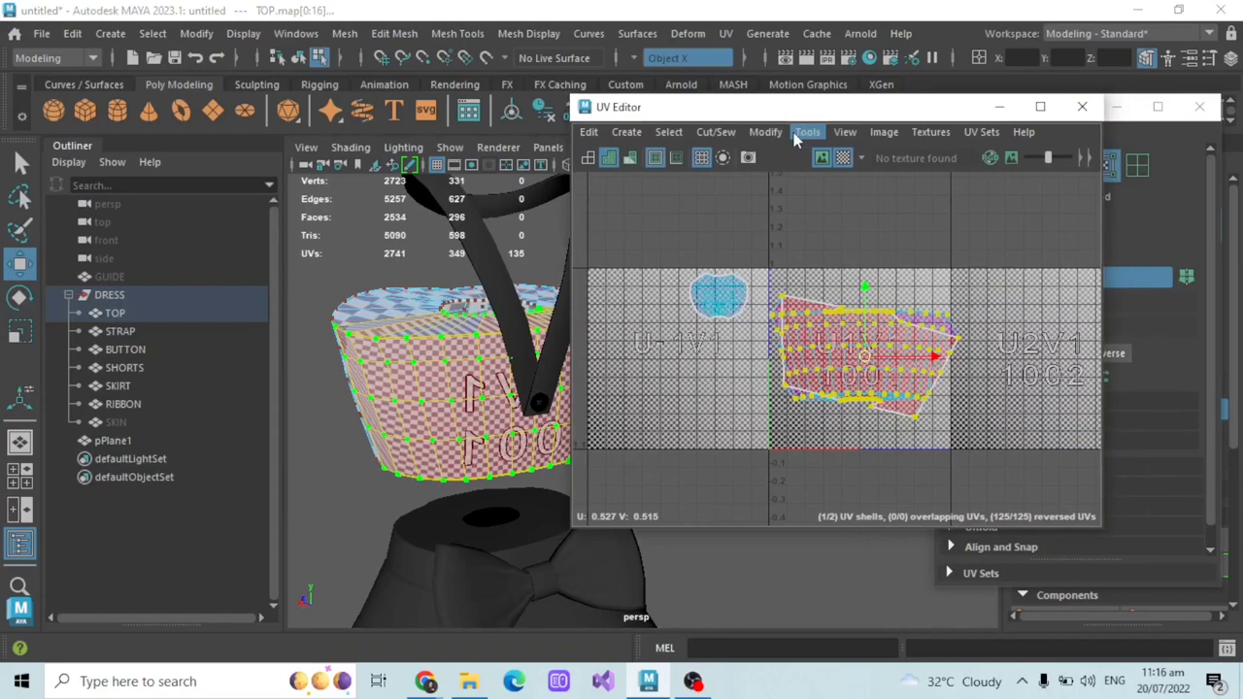
left_click(766, 132)
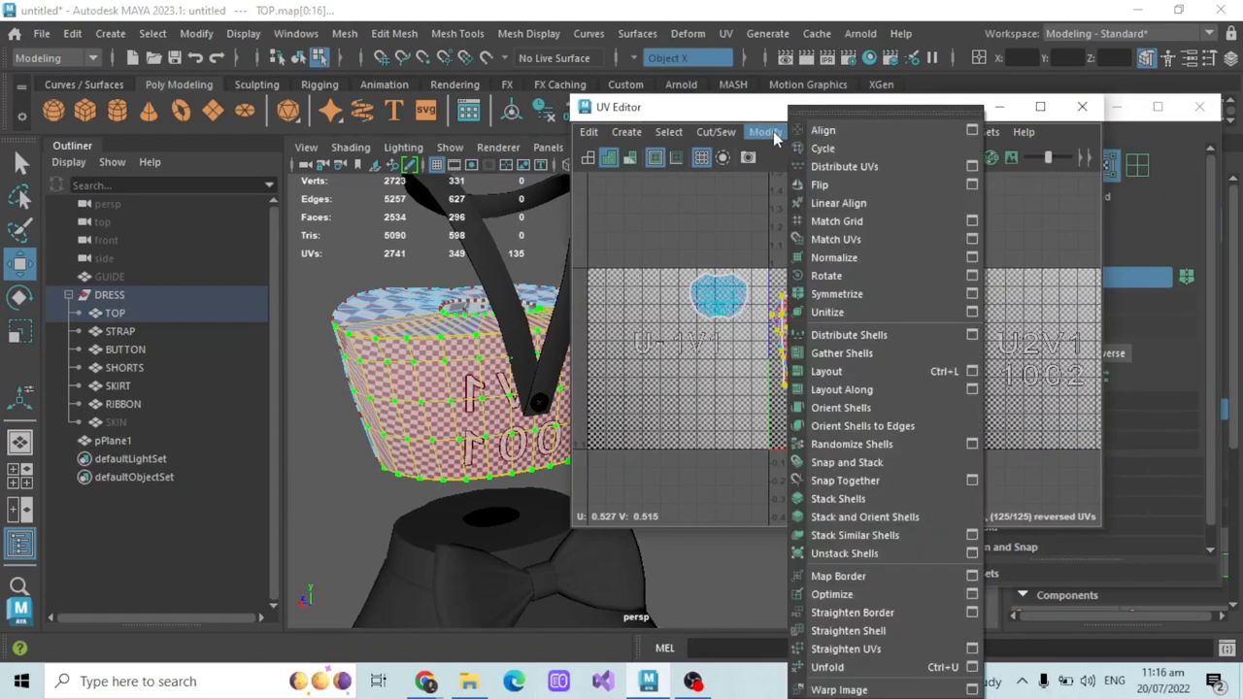
left_click(973, 668)
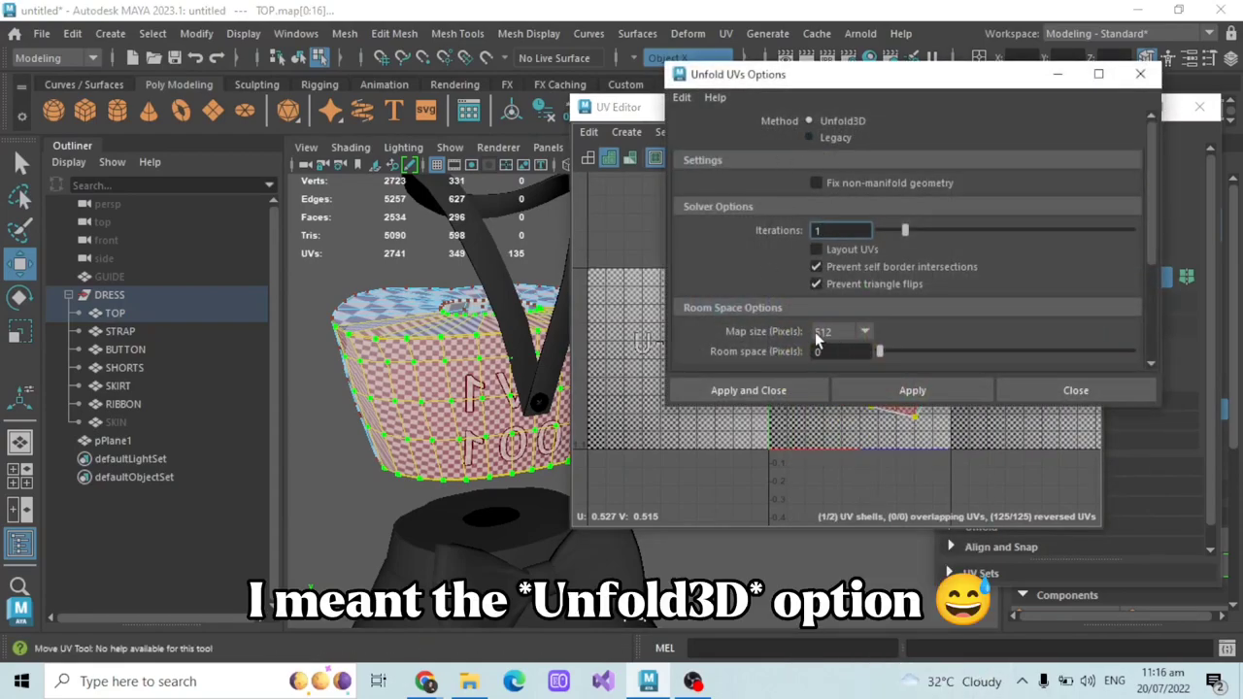
left_click(756, 389)
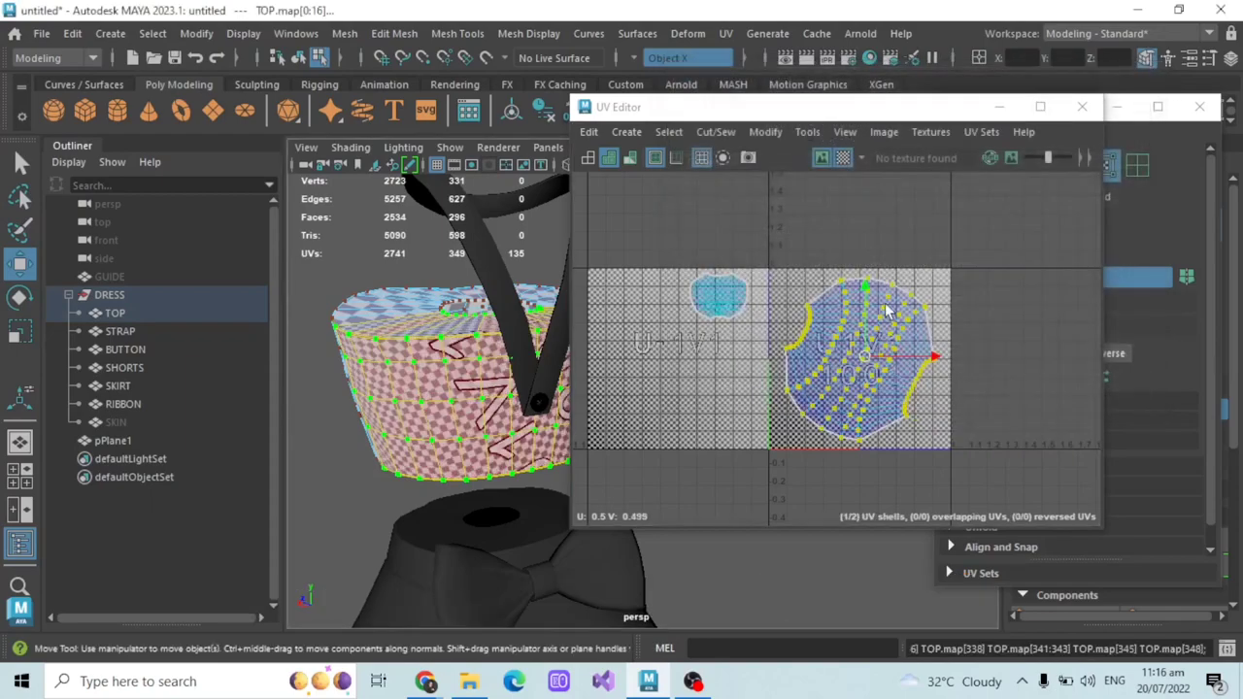
- Rotate the back UV shell until its rows run horizontally and the checker sits upright on the back of the top
left_click(19, 298)
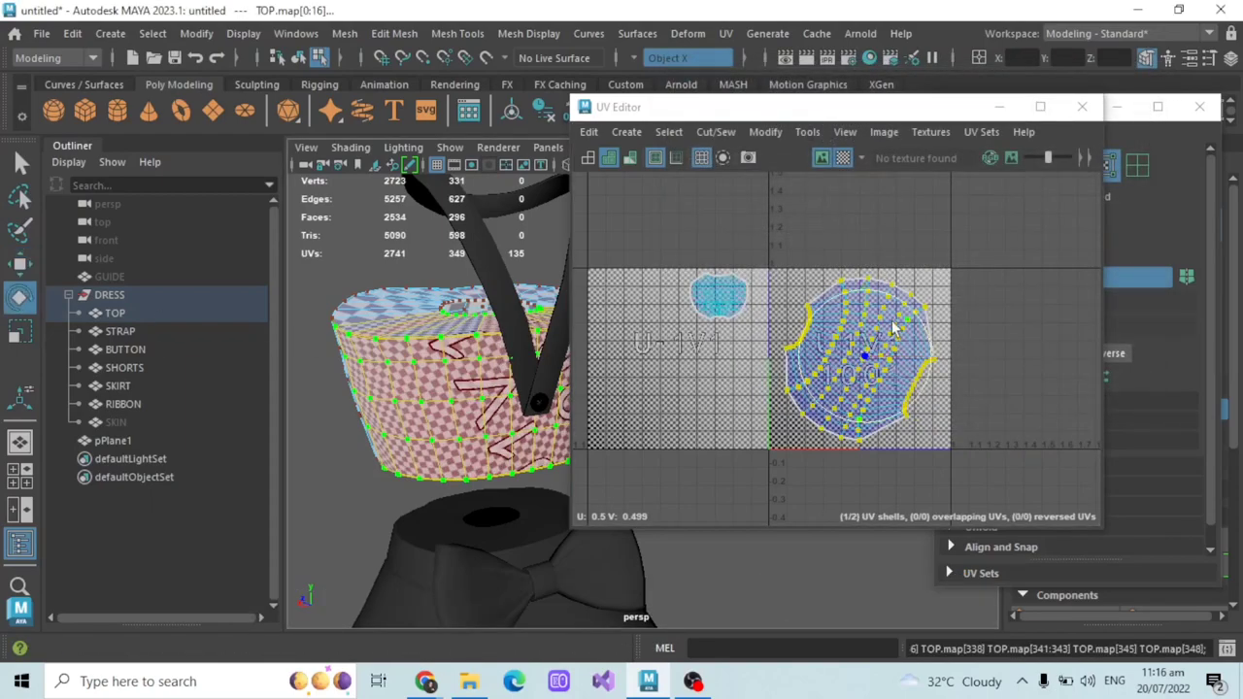
mouse_move(904, 311)
left_mouse_down()
mouse_move(925, 355)
mouse_move(845, 291)
mouse_move(777, 319)
mouse_move(777, 347)
mouse_move(385, 411)
mouse_move(437, 388)
mouse_move(418, 359)
left_mouse_up()
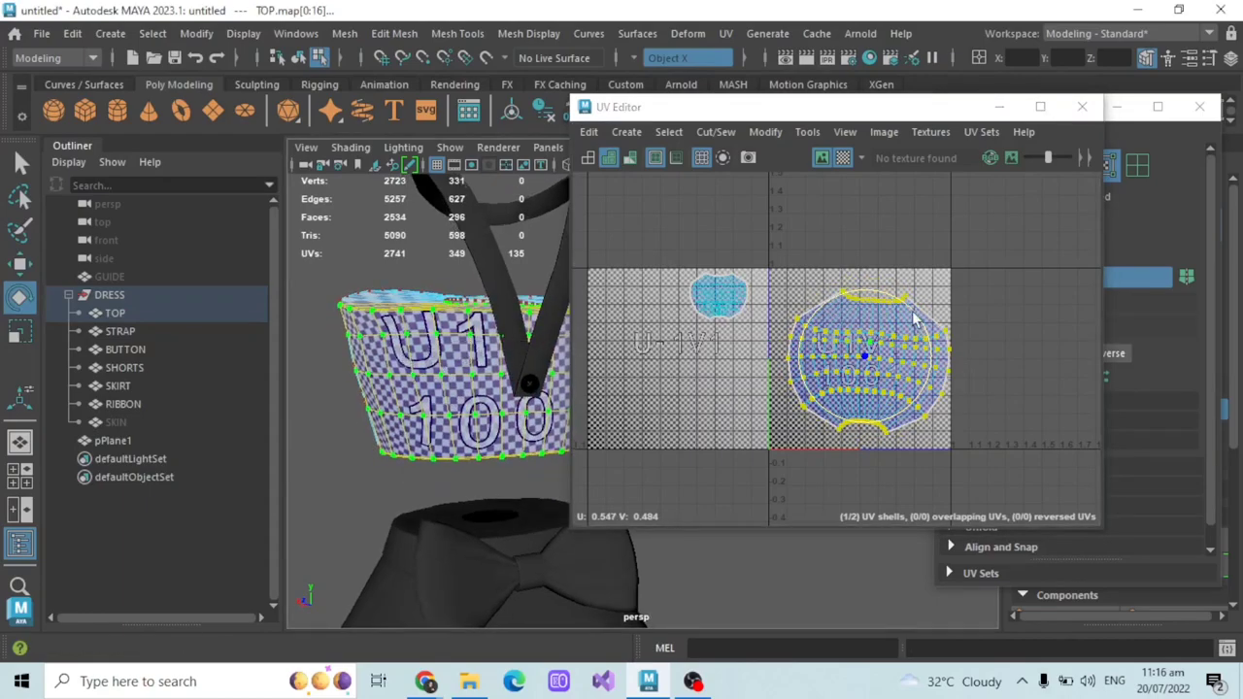
left_click_drag(913, 319, 915, 313)
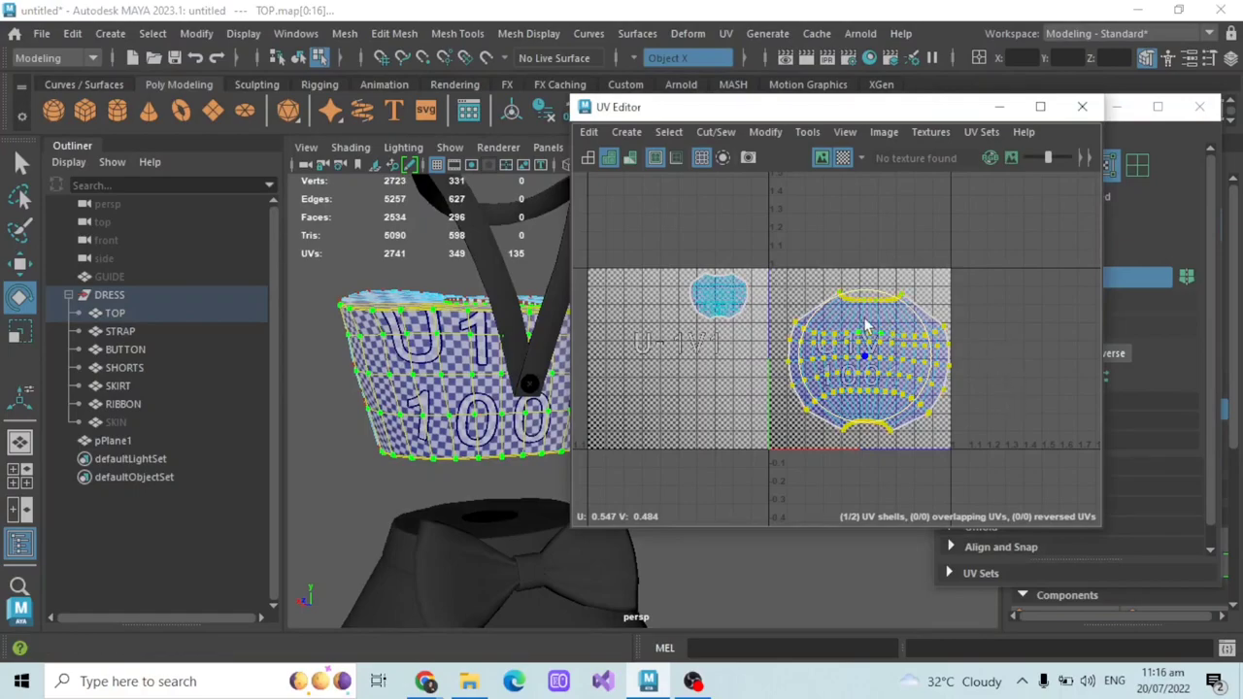
- Scale the back shell down to less than half size and raise it toward the tile's top edge
left_click(15, 338)
scroll(845, 339, "up", 2)
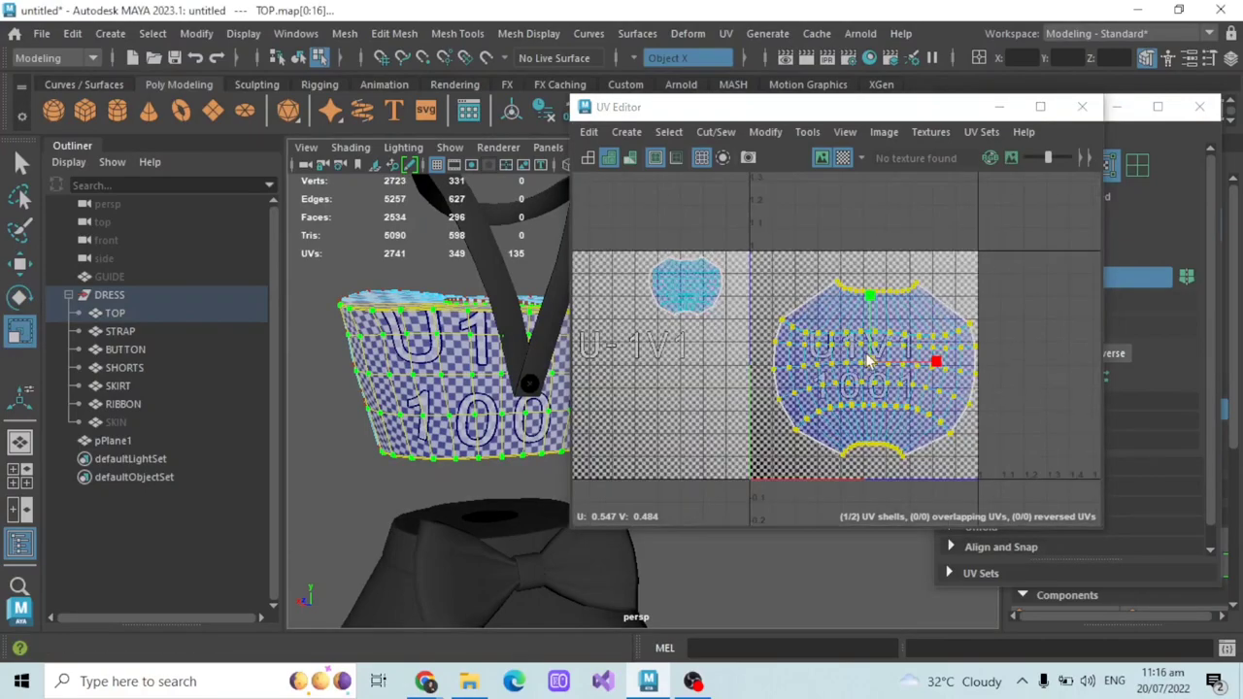
middle_click_drag(846, 344, 836, 344)
left_click_drag(837, 344, 848, 258)
key("w")
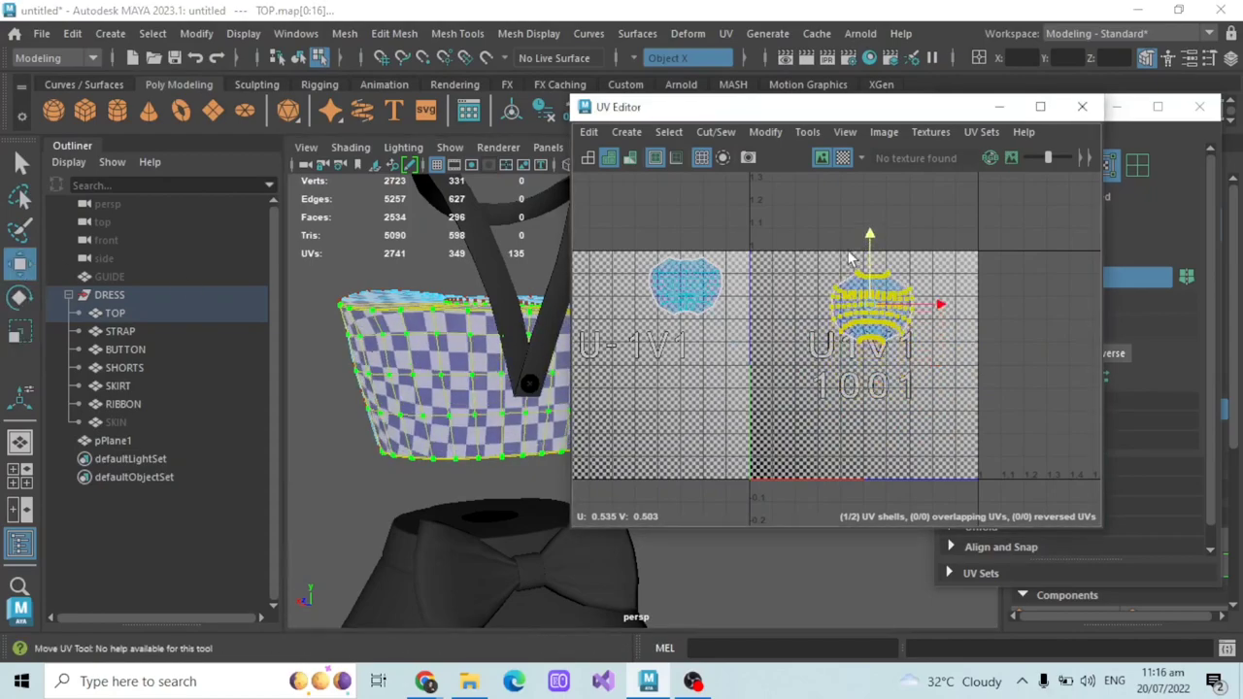
- Move the back shell into the left neighbouring tile, directly below the front shell
scroll(848, 269, "up", 3)
middle_click_drag(848, 272, 834, 303, "alt")
scroll(845, 326, "down", 1)
left_click_drag(935, 351, 669, 347)
middle_click_drag(774, 402, 863, 358, "alt")
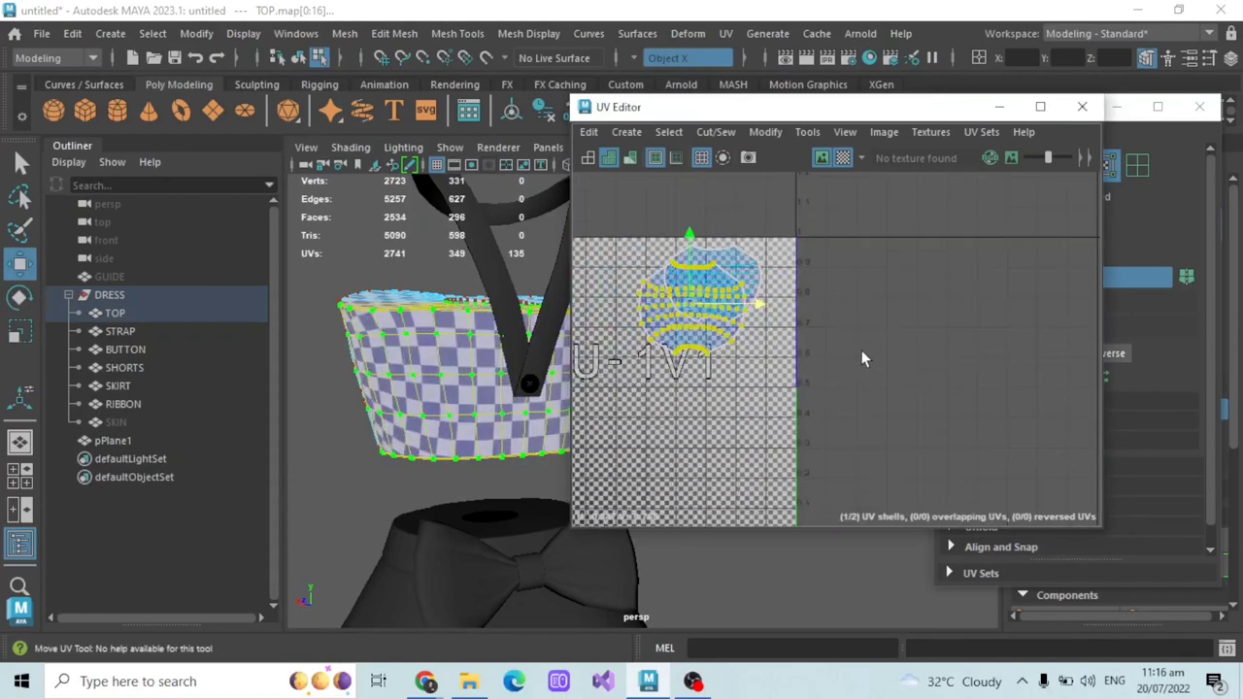
left_click_drag(701, 305, 766, 370)
scroll(854, 294, "down", 2)
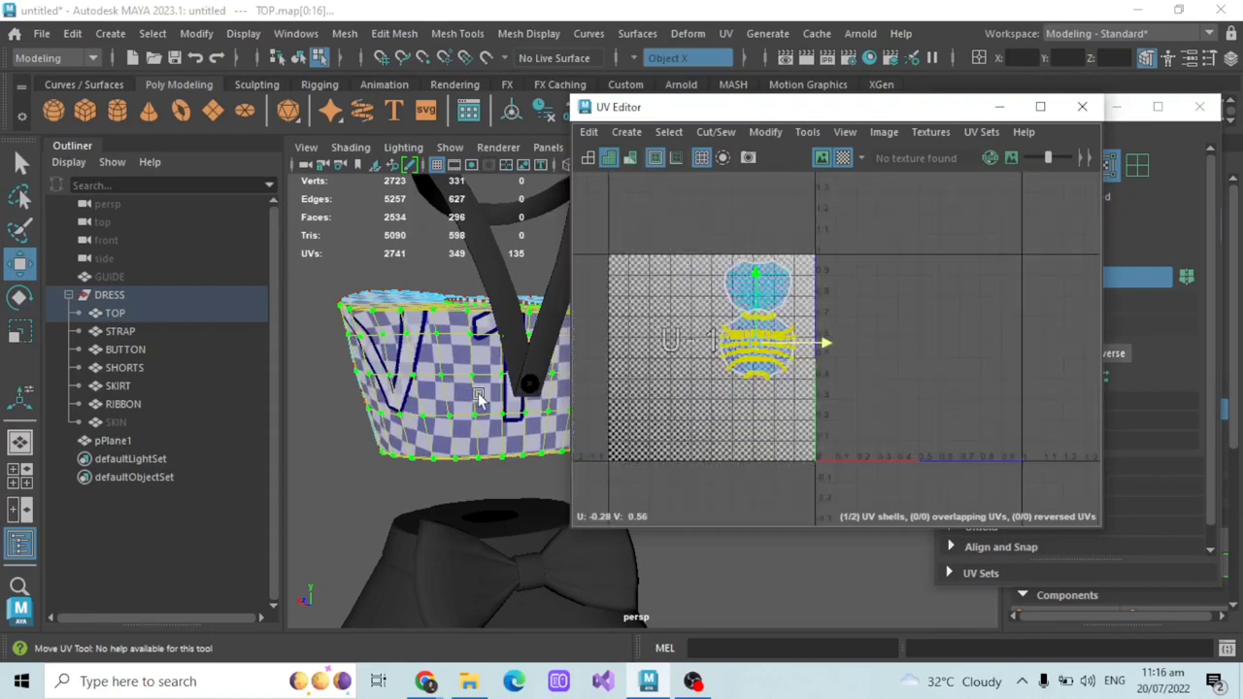
- Place the front shell to the left of the back shell, side by side at about the same height
left_click_drag(474, 389, 556, 466, "alt")
left_click(760, 277)
left_click_drag(801, 293, 733, 347)
left_click_drag(402, 472, 417, 437, "alt")
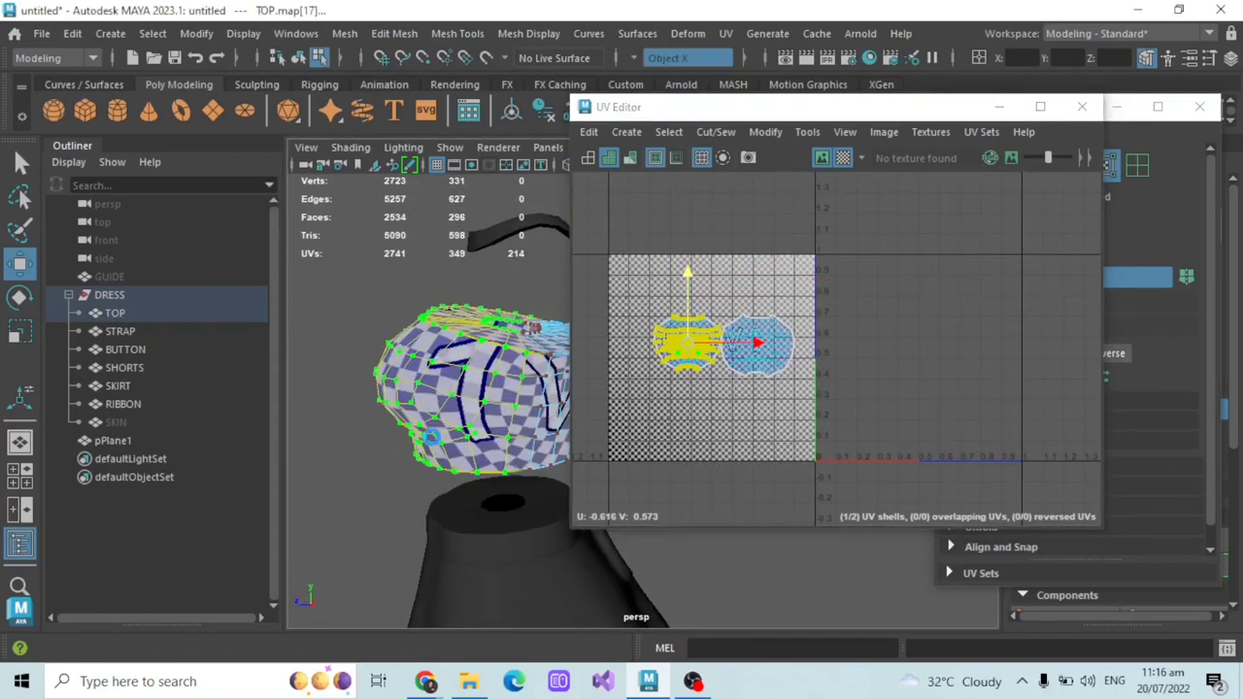
scroll(427, 437, "up", 2)
scroll(733, 301, "up", 3)
- Scale the back shell down slightly to match the front shell's checker size and fit it right beside that shell
left_click(807, 336)
left_click(20, 331)
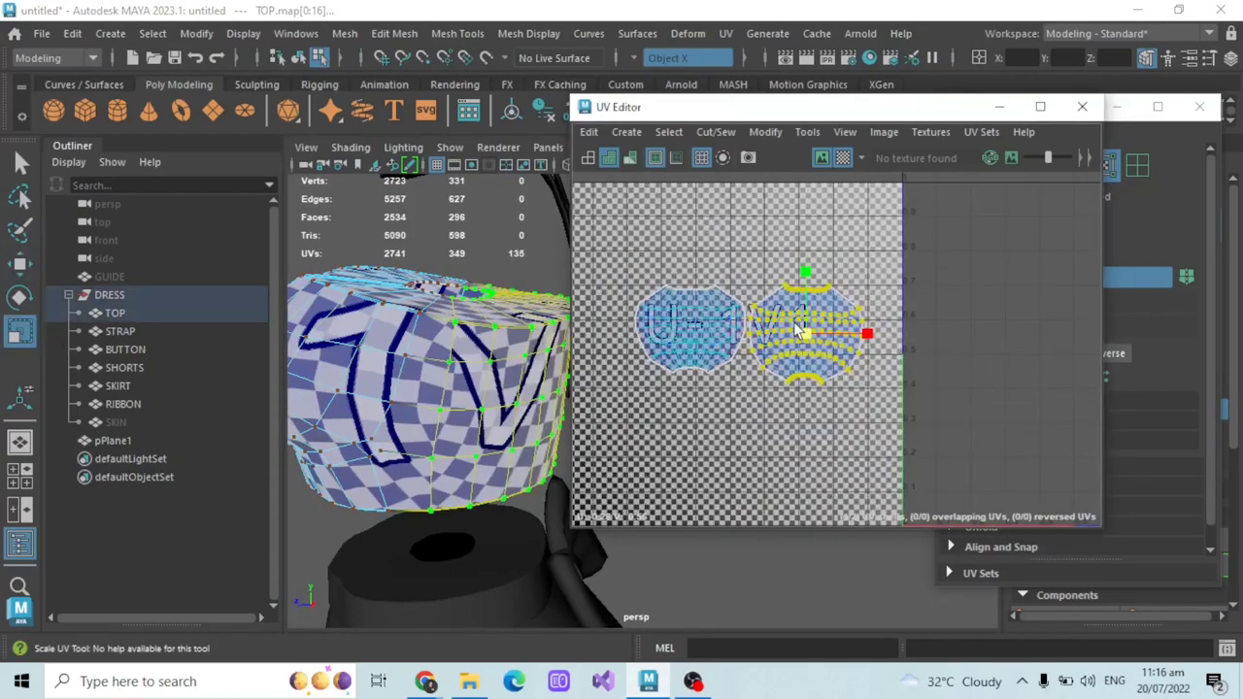
left_click(20, 263)
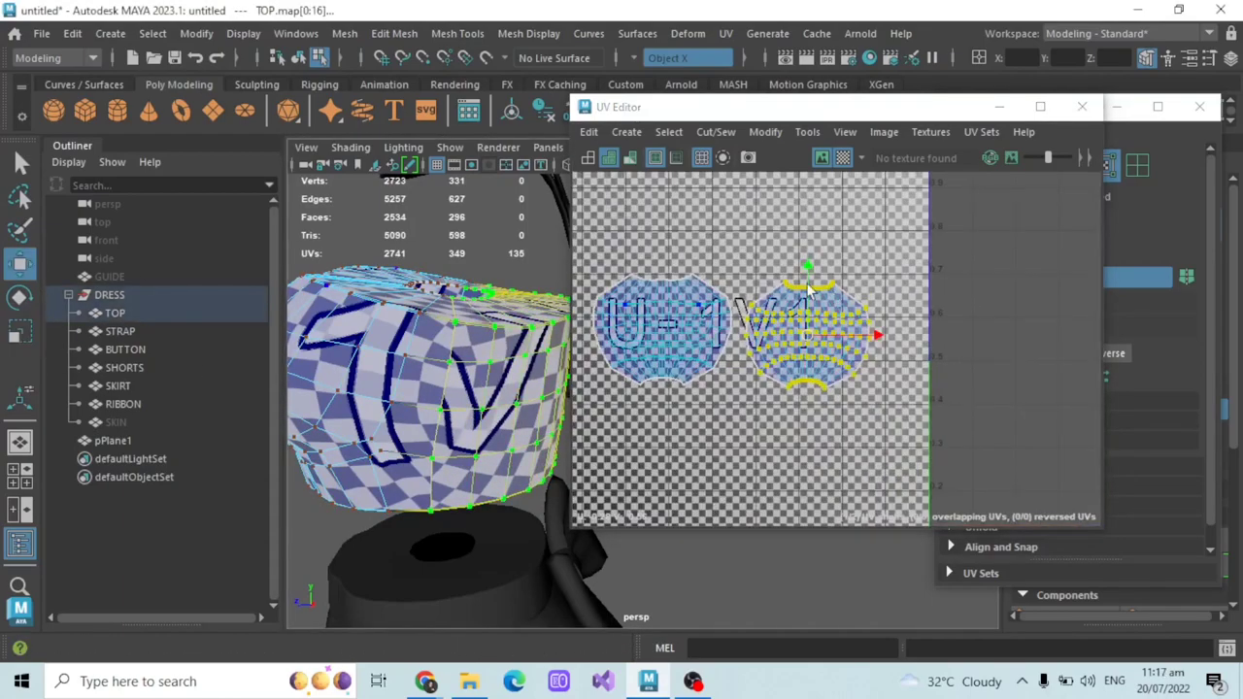
left_click_drag(807, 336, 793, 331)
left_click(914, 259)
- Select both of the top's shells and move them together to the upper-left corner of the U-1V1 tile
scroll(914, 259, "down", 4)
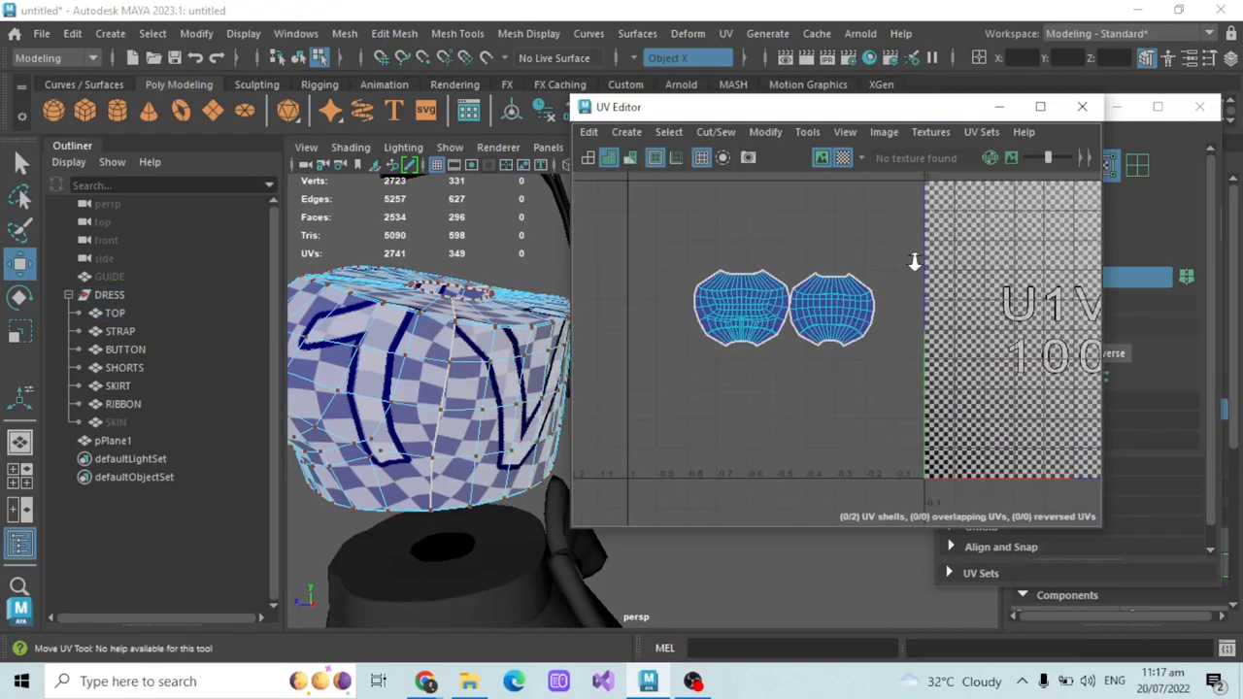
left_click_drag(922, 369, 747, 247)
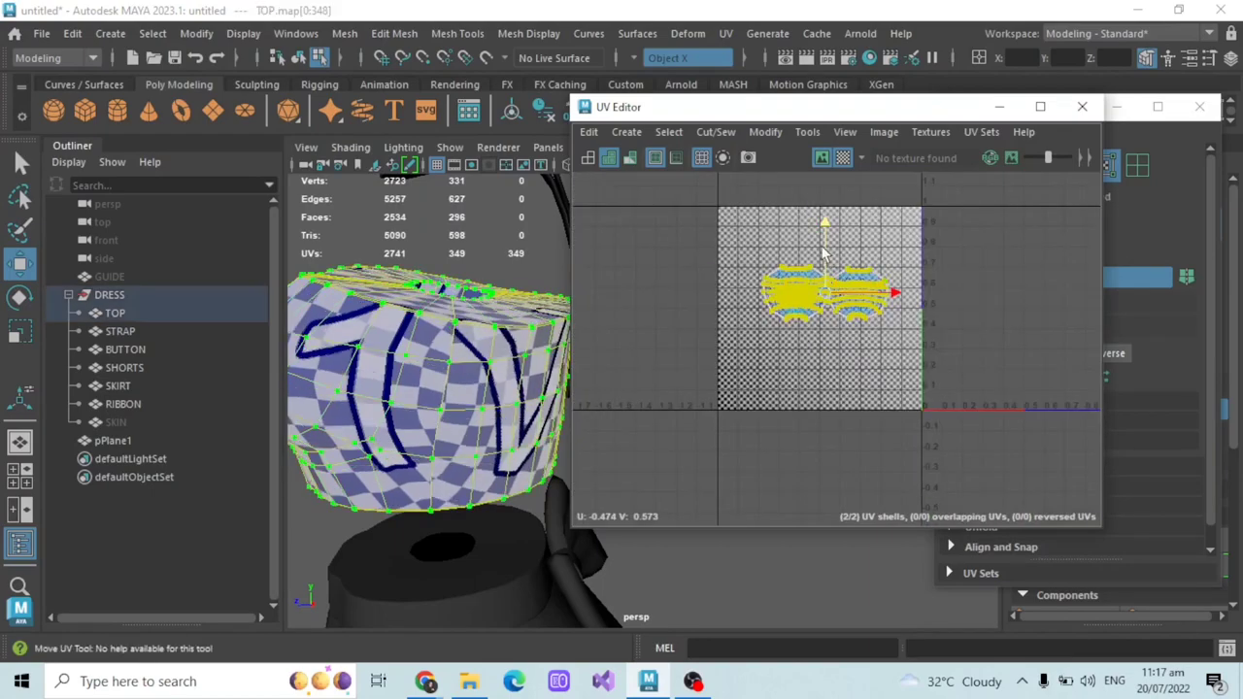
left_click_drag(826, 257, 812, 211)
left_click_drag(881, 246, 841, 247)
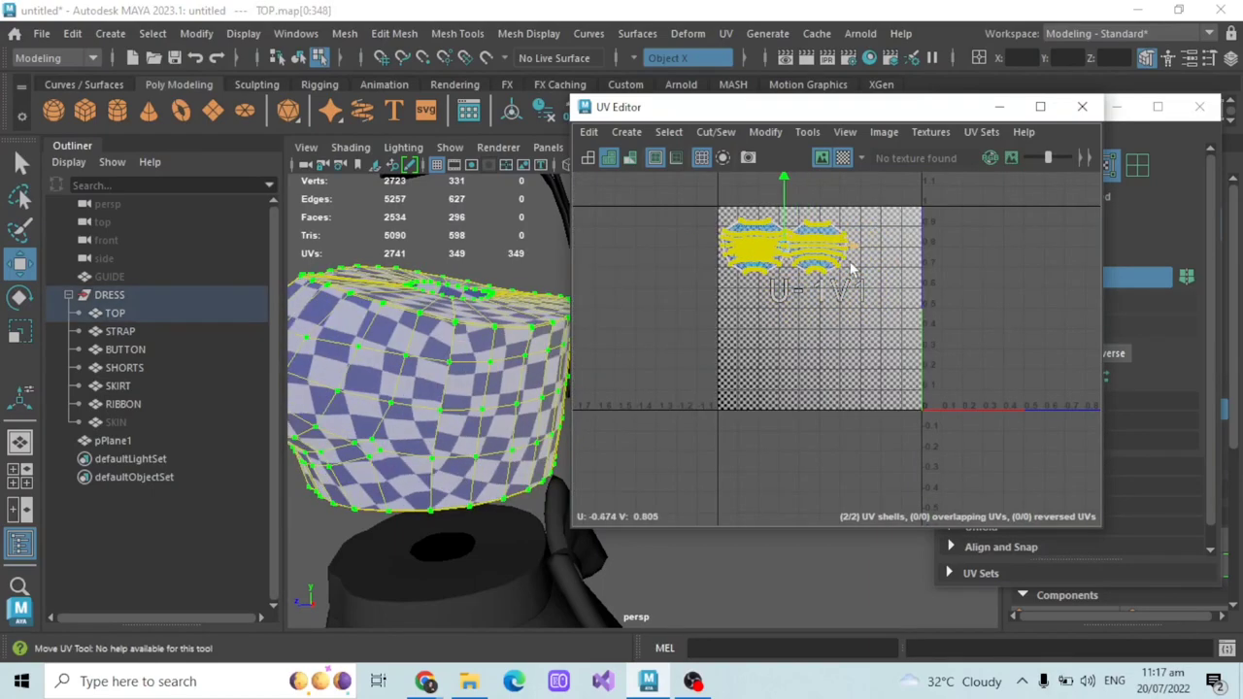
scroll(869, 275, "down", 3)
middle_click_drag(938, 290, 832, 329, "alt")
scroll(832, 335, "up", 1)
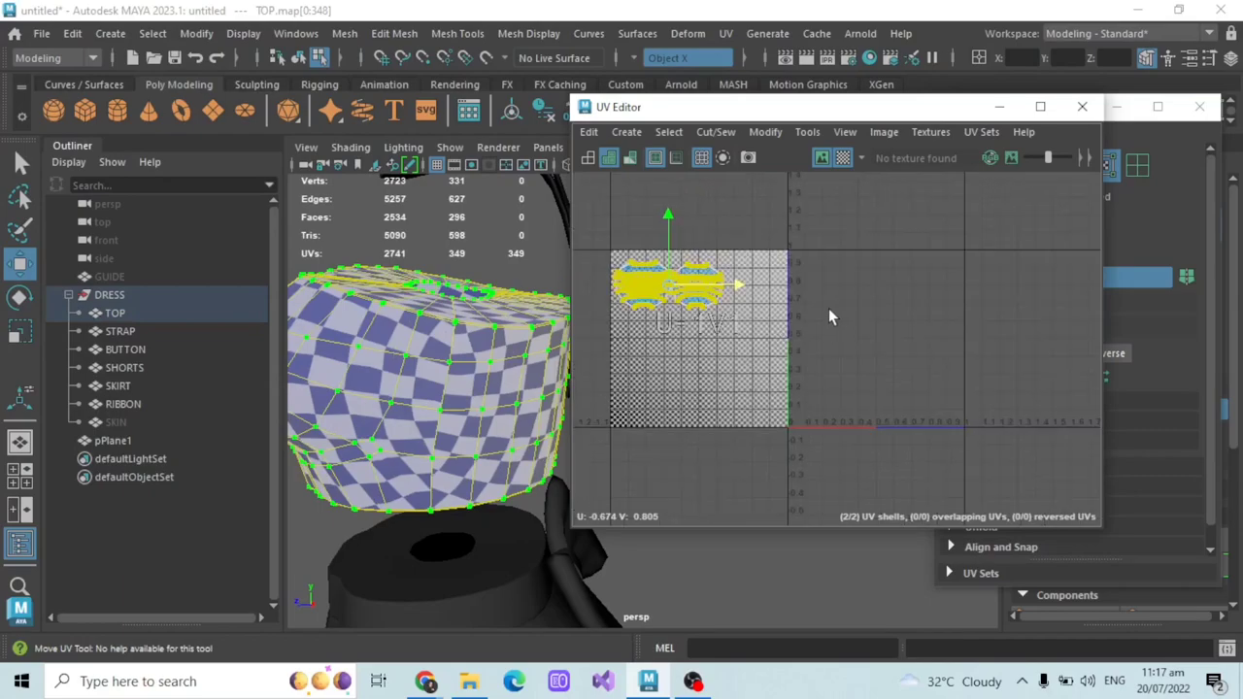
- Select the strap and examine its shape and current UV layout
scroll(354, 392, "down", 4)
left_click_drag(444, 388, 363, 375, "alt")
scroll(416, 403, "up", 4)
left_click(113, 331)
left_click_drag(291, 329, 421, 365, "alt")
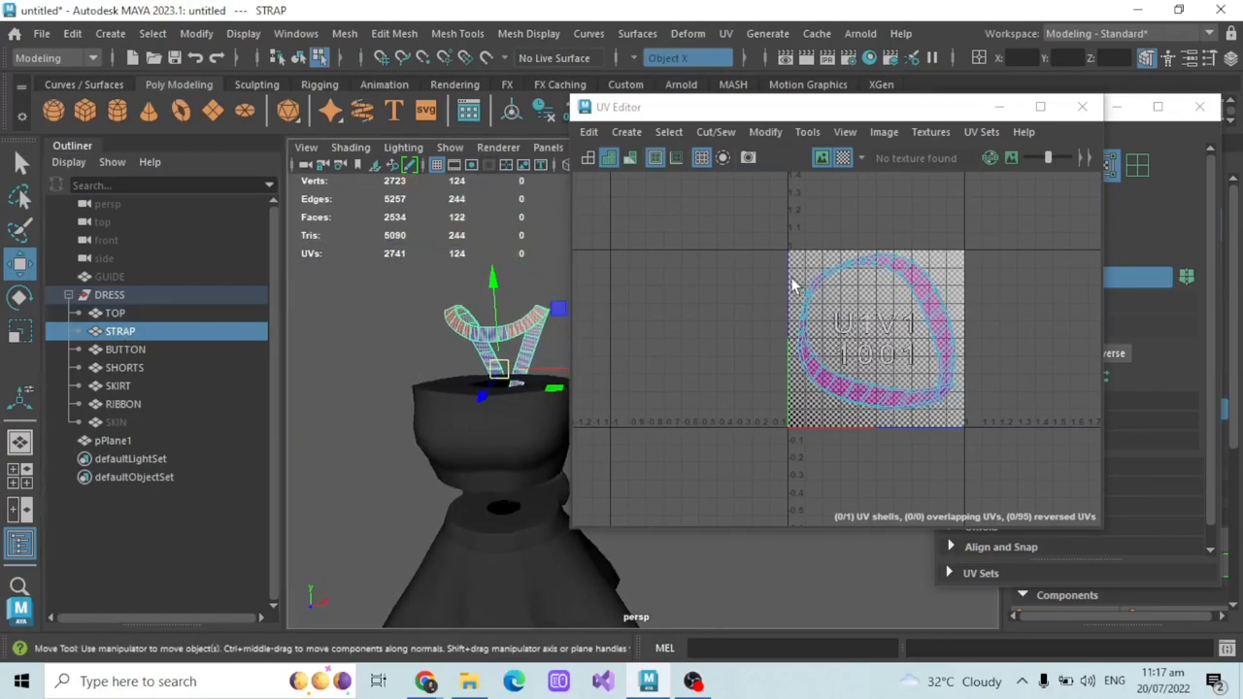
- Select all UVs of the top and move both shells together into the upper part of the U1V1 tile
left_click(124, 313)
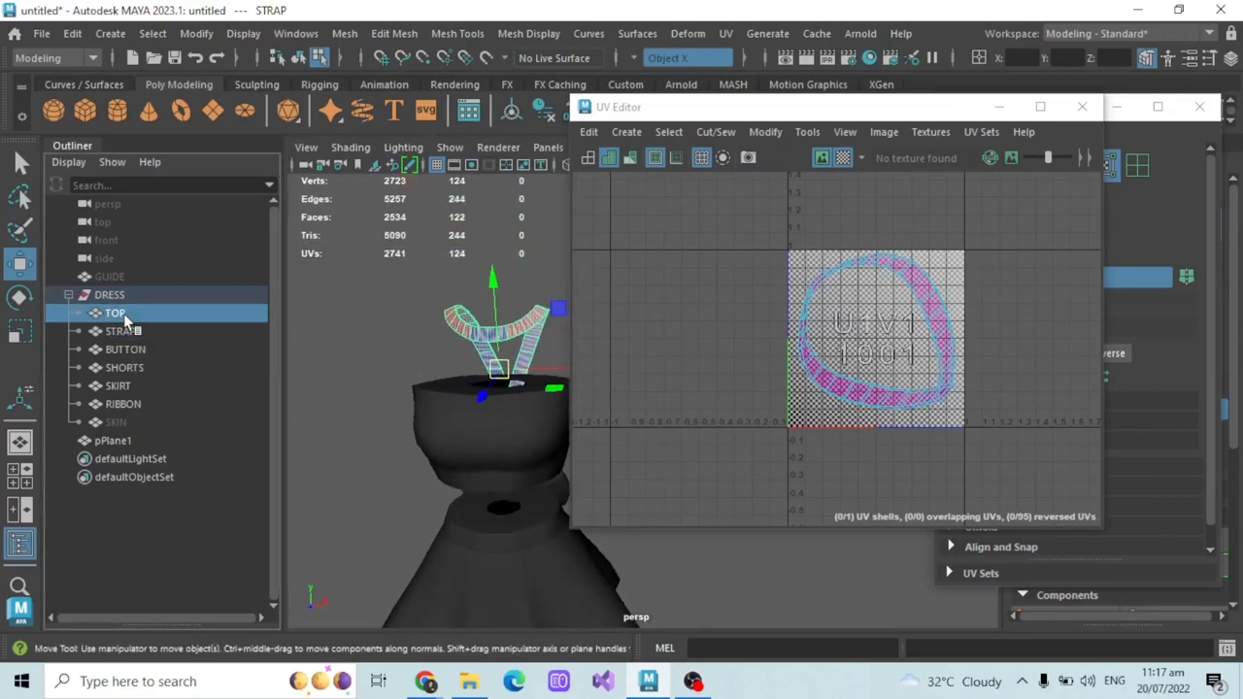
scroll(752, 322, "up", 2)
key("F12")
scroll(752, 326, "down", 3)
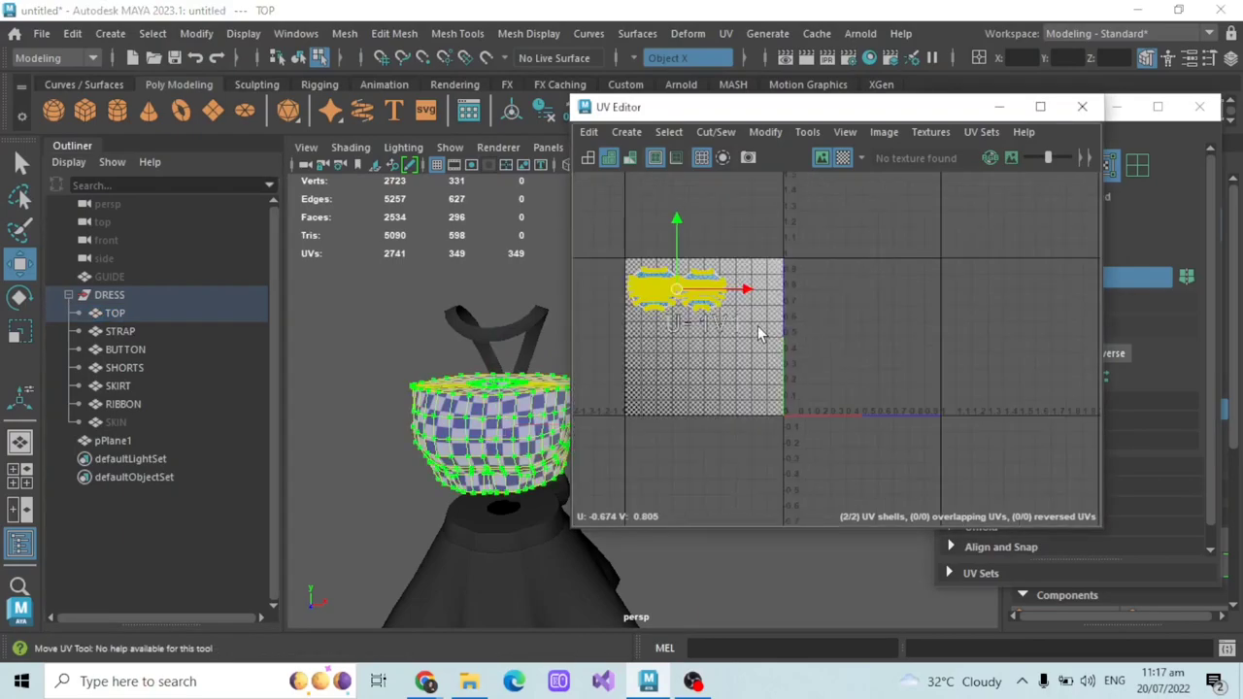
left_click_drag(582, 211, 820, 367)
left_click_drag(759, 309, 888, 296)
left_click(631, 159)
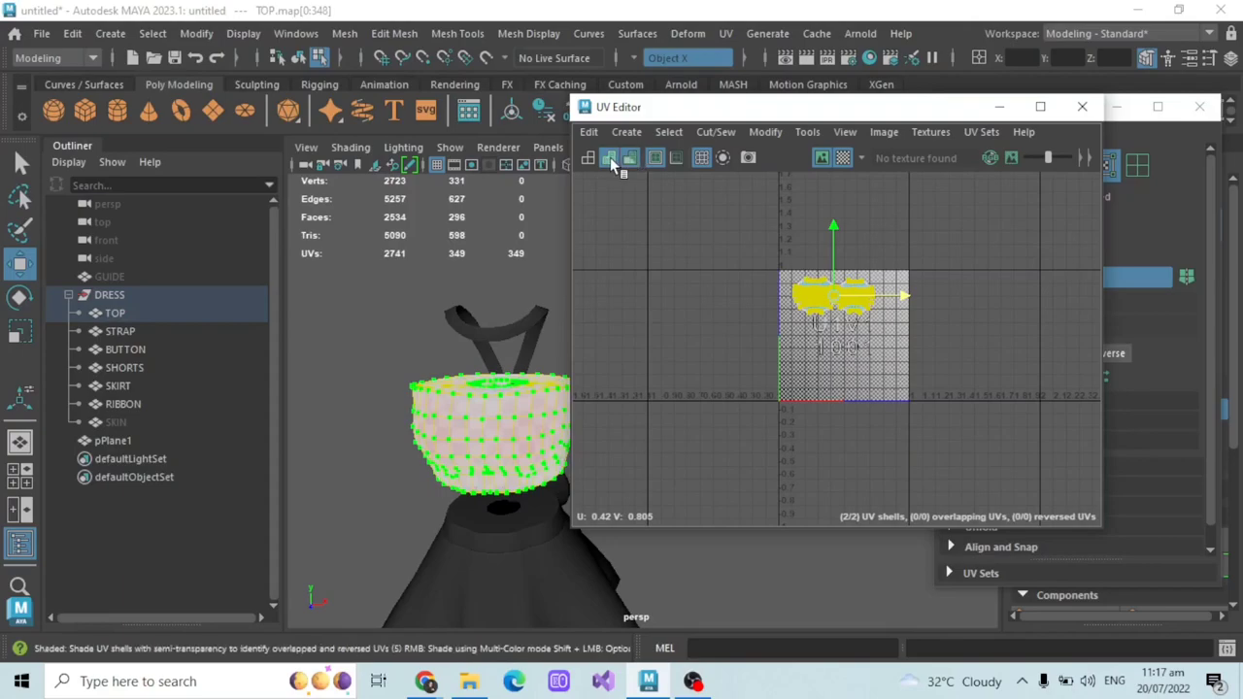
left_click(629, 158)
scroll(778, 234, "up", 1)
left_click(801, 269)
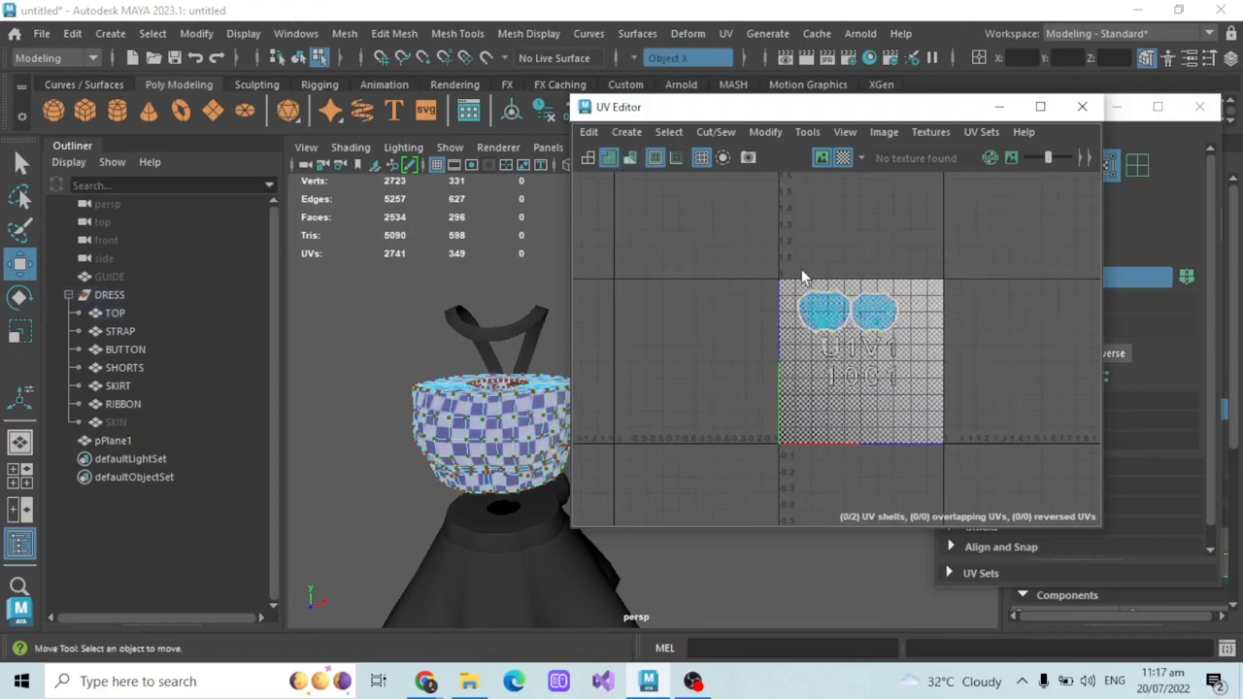
scroll(777, 269, "up", 1)
left_click(831, 321)
left_click(917, 237)
scroll(918, 243, "up", 1)
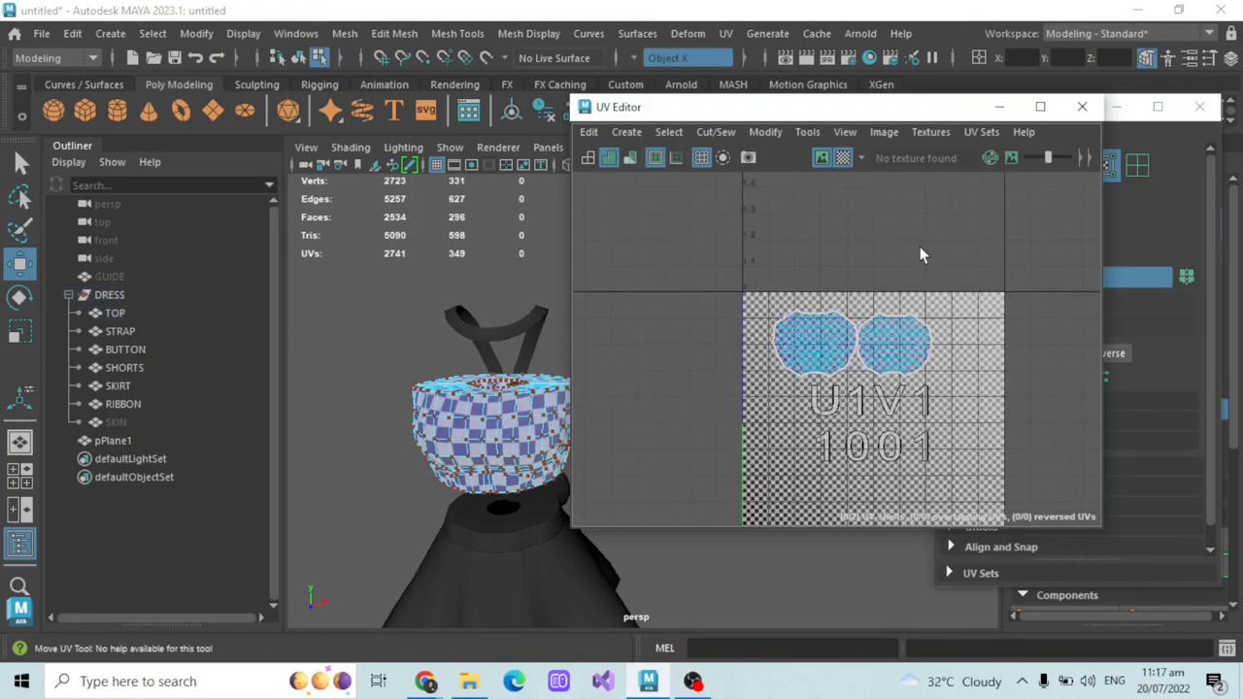
middle_click_drag(918, 246, 866, 256, "alt")
left_click_drag(925, 454, 924, 452)
left_click(924, 241)
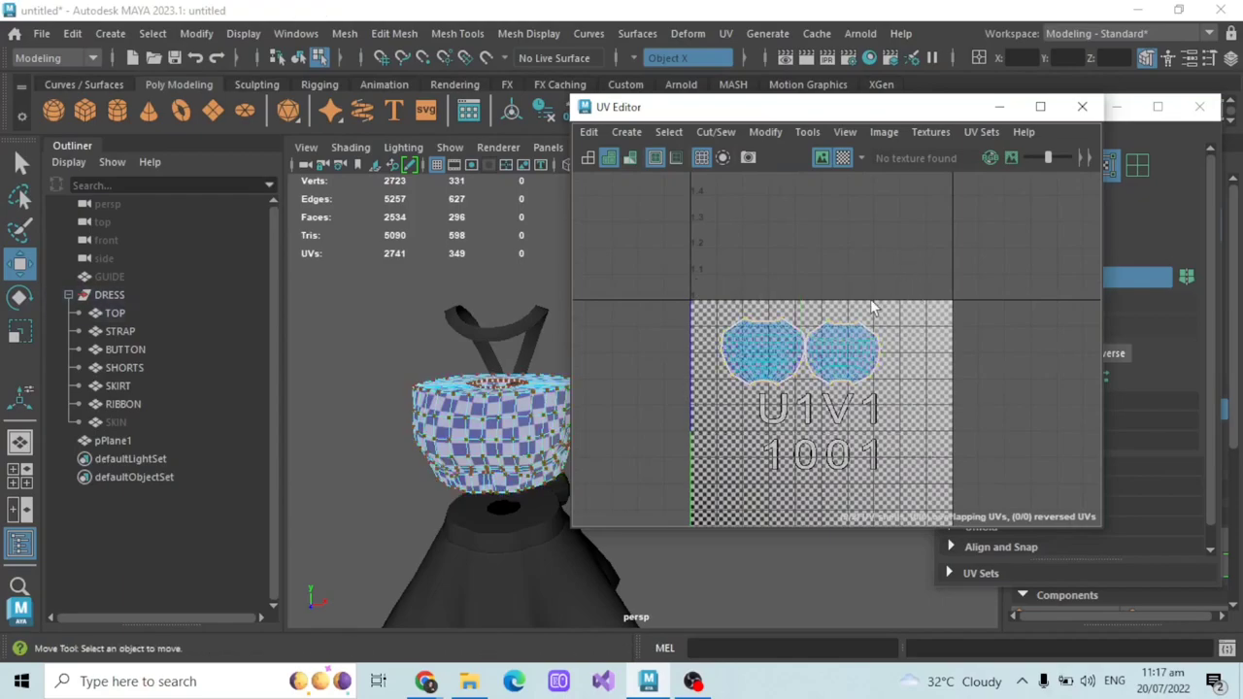
- Try to flip the top's back shell vertically with the Flip command
left_click(833, 331)
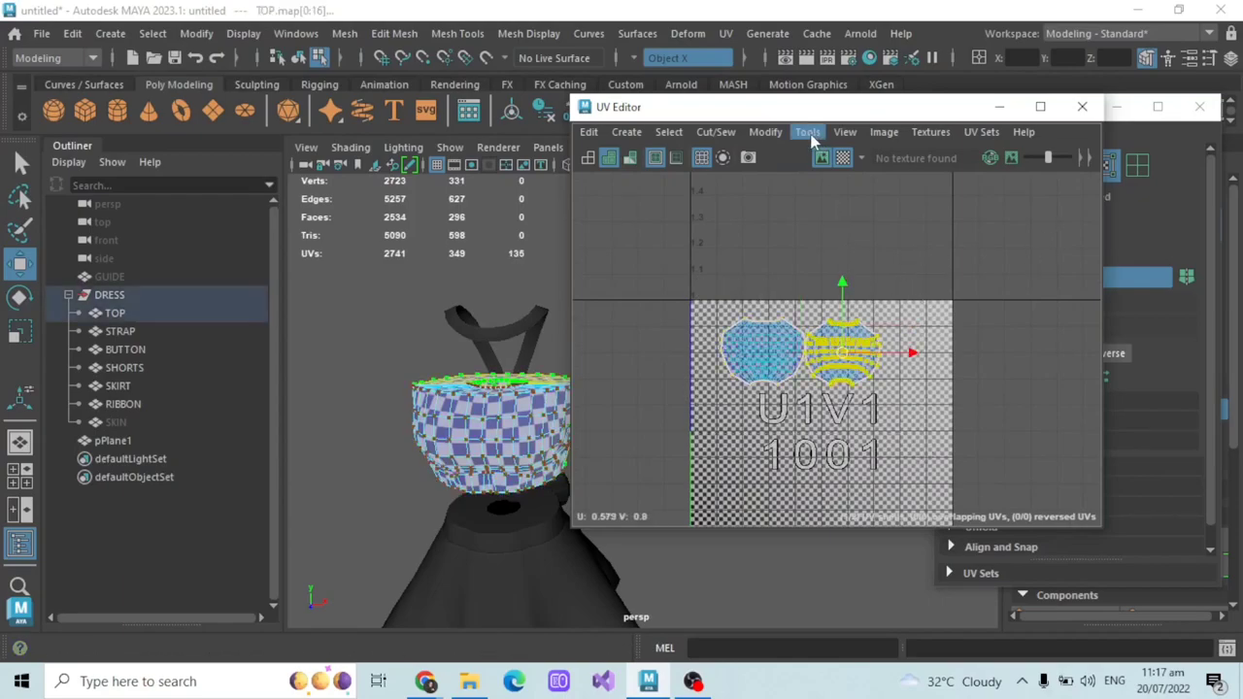
left_click(772, 132)
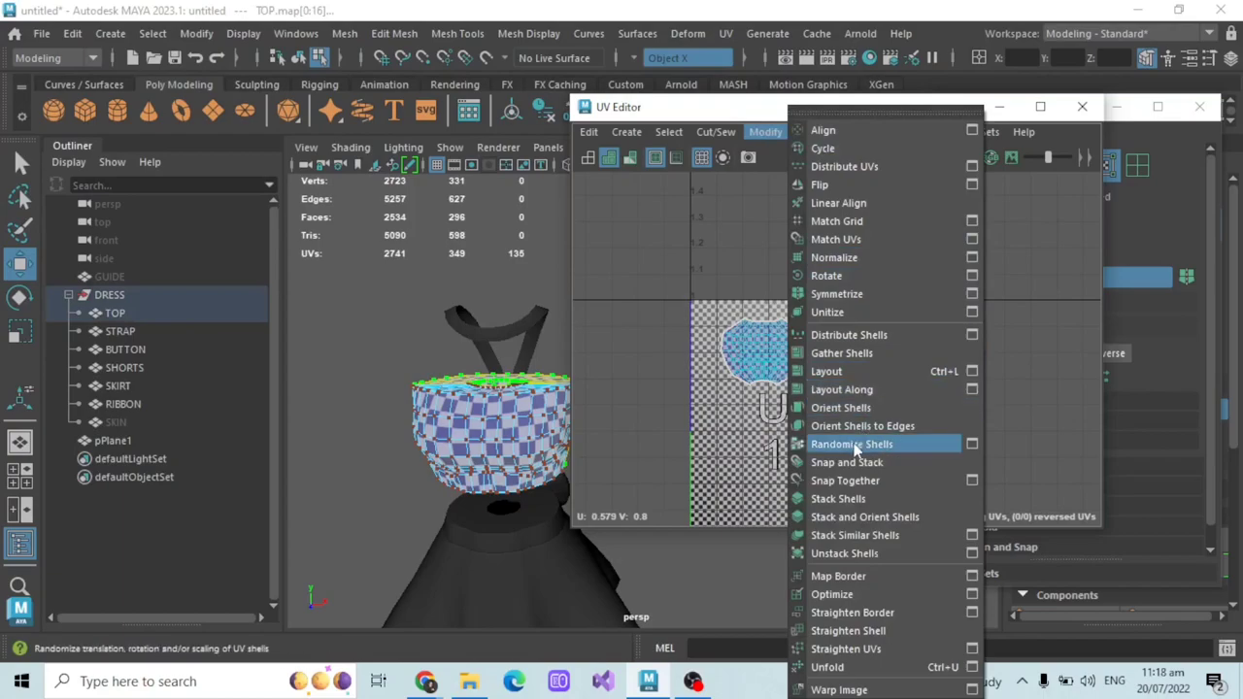
left_click(820, 184)
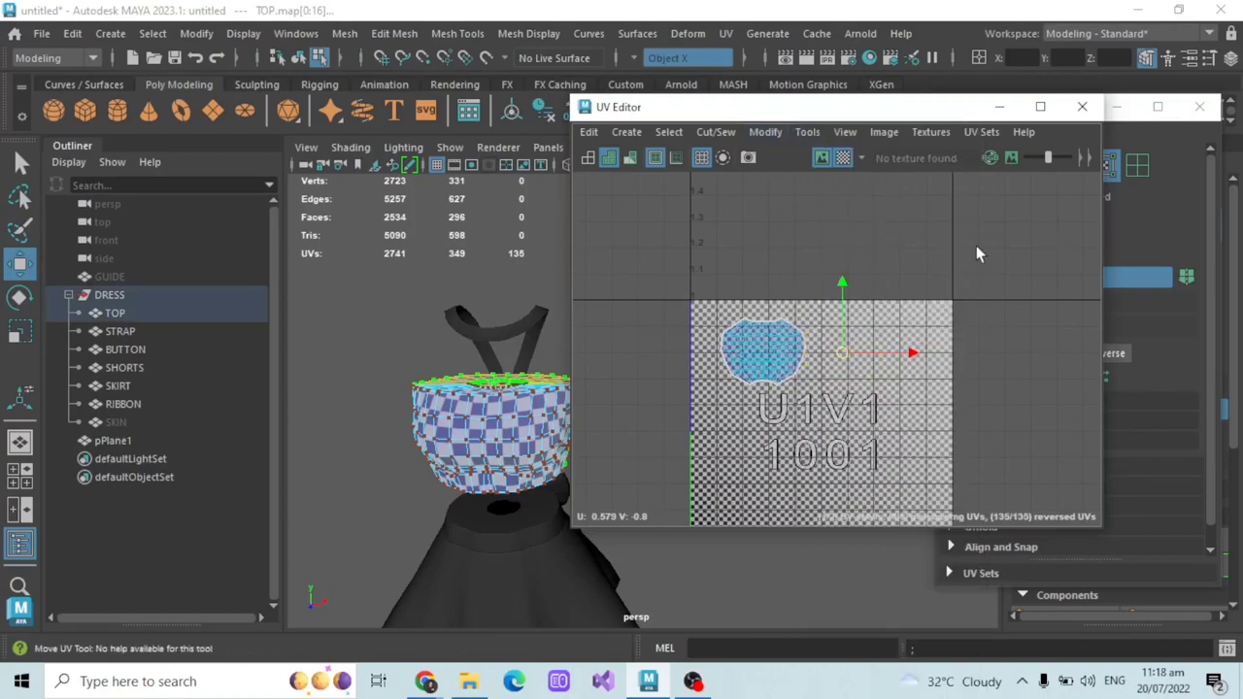
left_click_drag(672, 308, 964, 493)
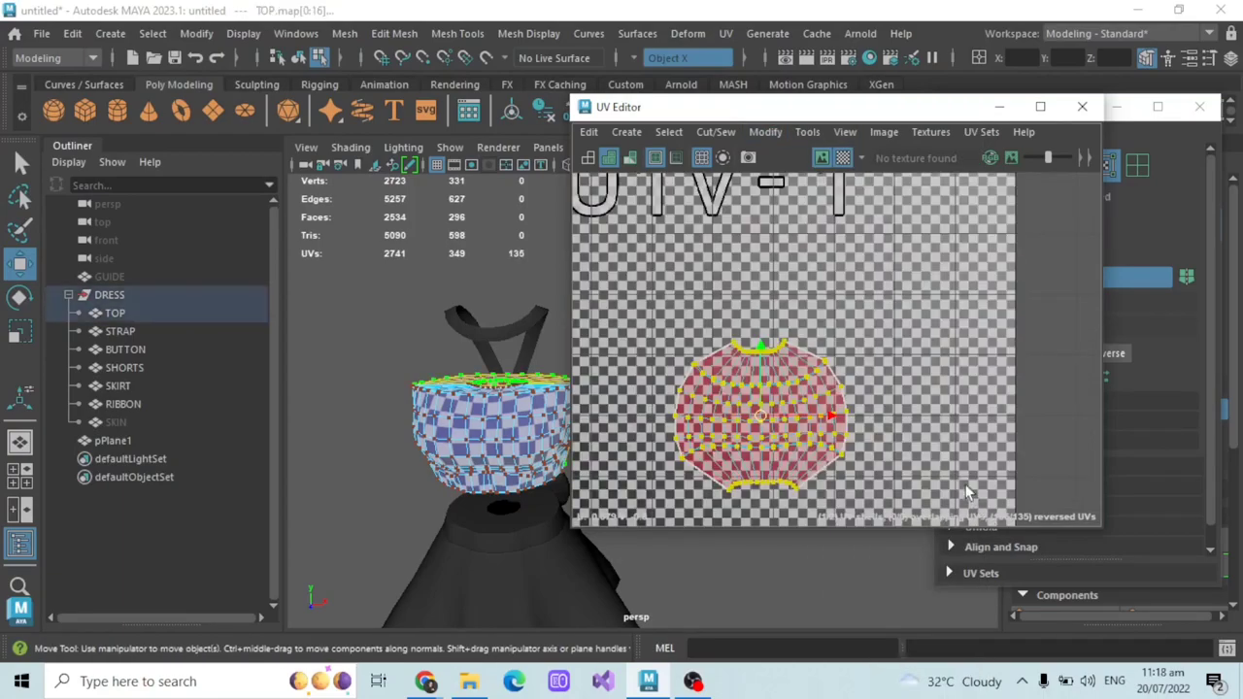
scroll(957, 465, "down", 2)
scroll(899, 403, "up", 1)
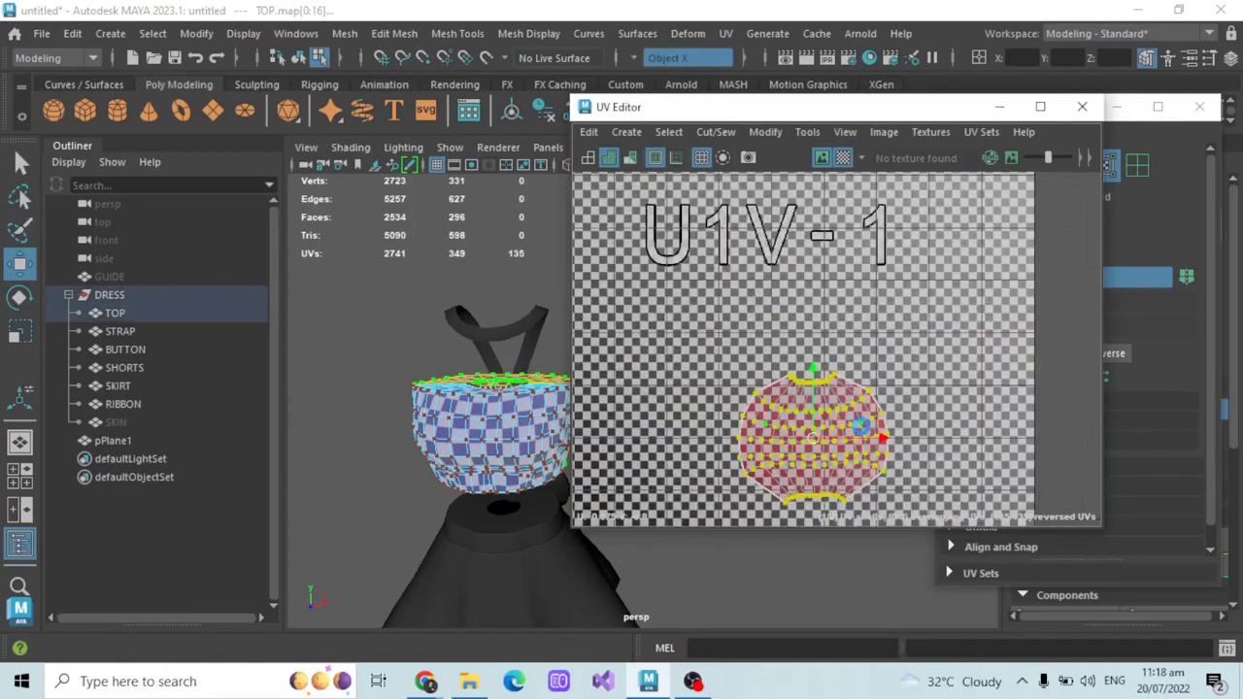
scroll(900, 342, "up", 1)
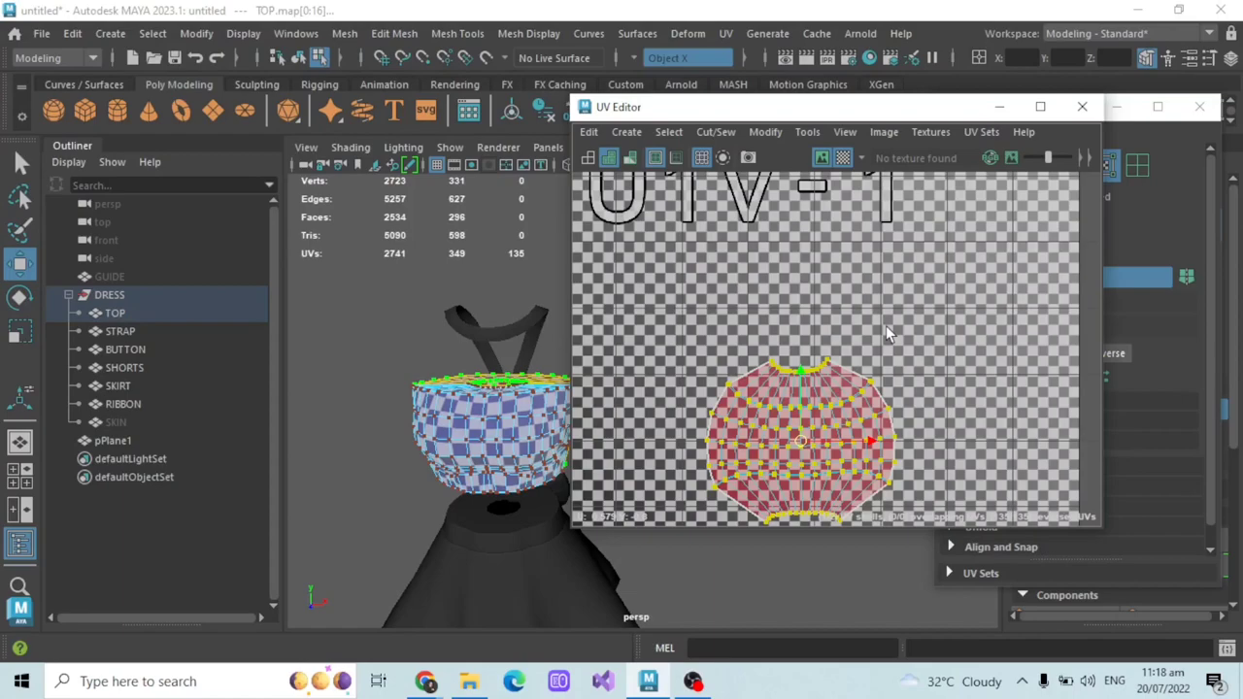
key("w")
scroll(889, 328, "down", 3)
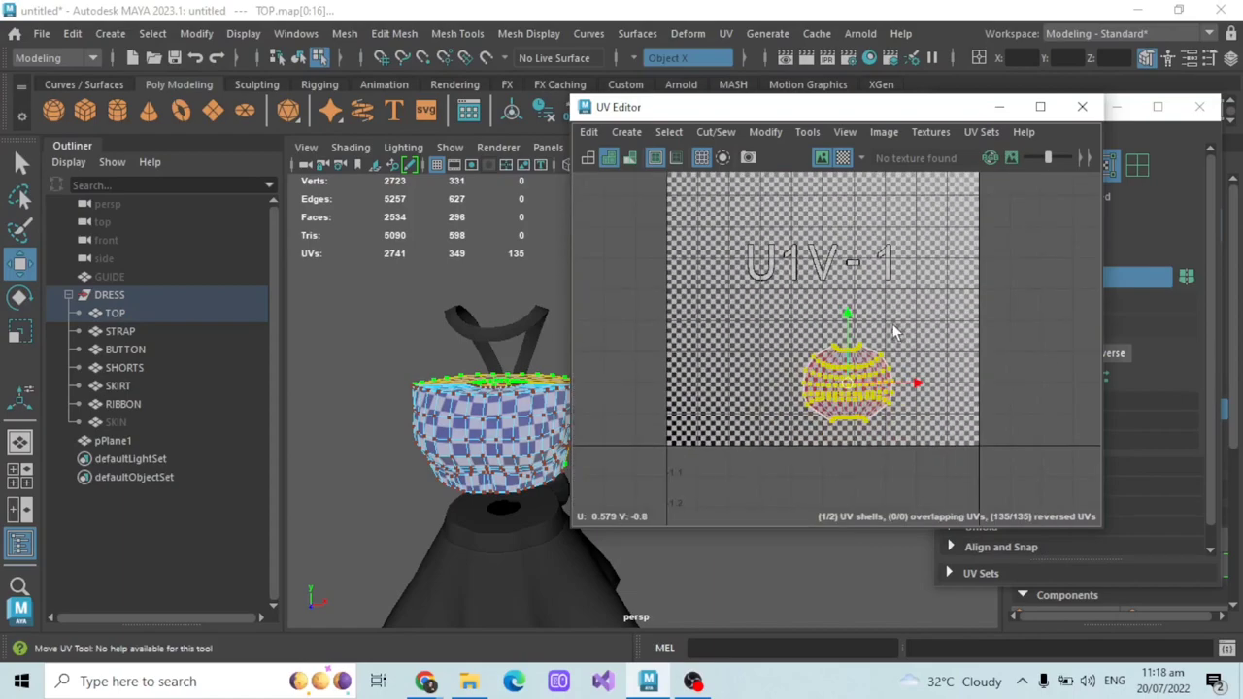
scroll(892, 325, "down", 2)
middle_click_drag(920, 310, 924, 385, "alt")
left_click(925, 384)
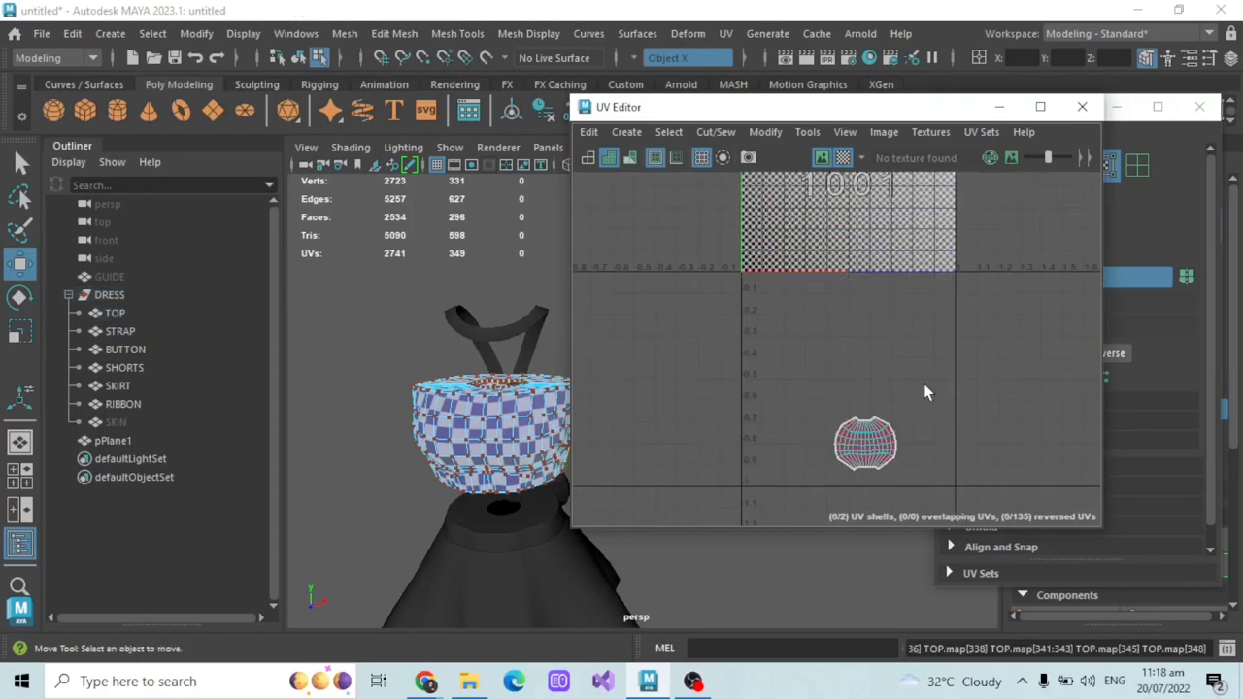
- Undo the deselection and the flip of the top's back shell
key("ctrl+z")
key("ctrl+z")
middle_click_drag(938, 303, 907, 444, "alt")
scroll(906, 439, "up", 3)
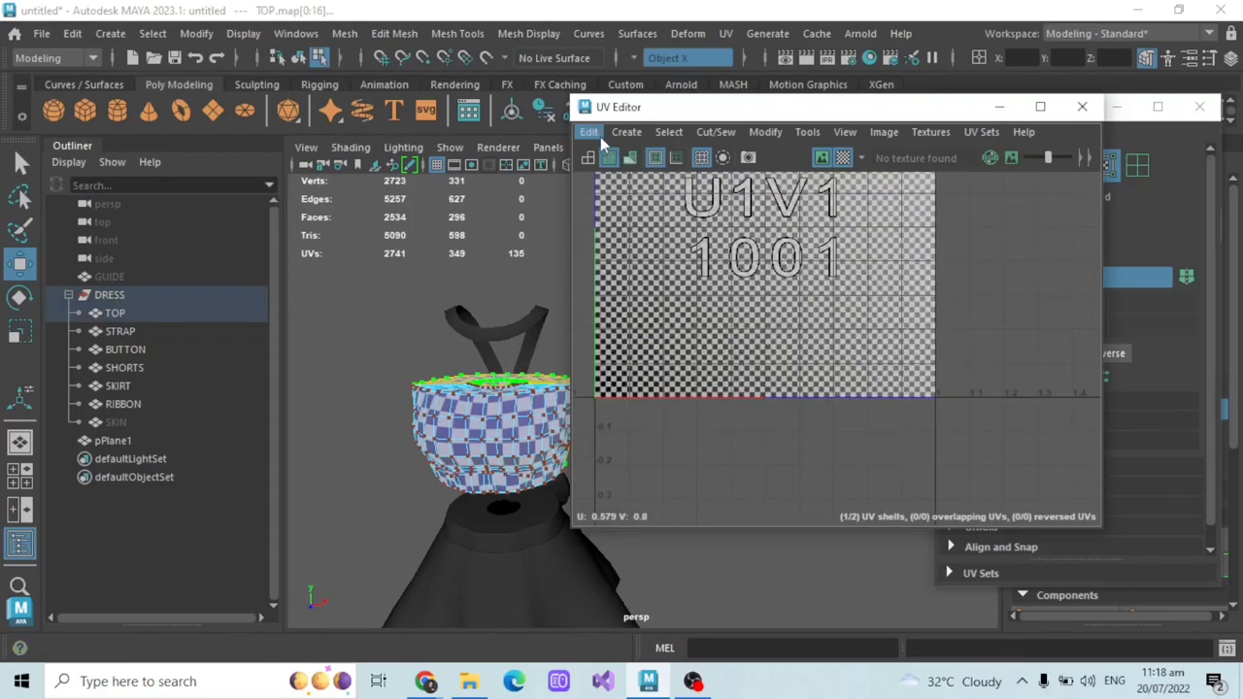
scroll(802, 241, "down", 2)
middle_click_drag(822, 277, 848, 407, "alt")
left_click(669, 262)
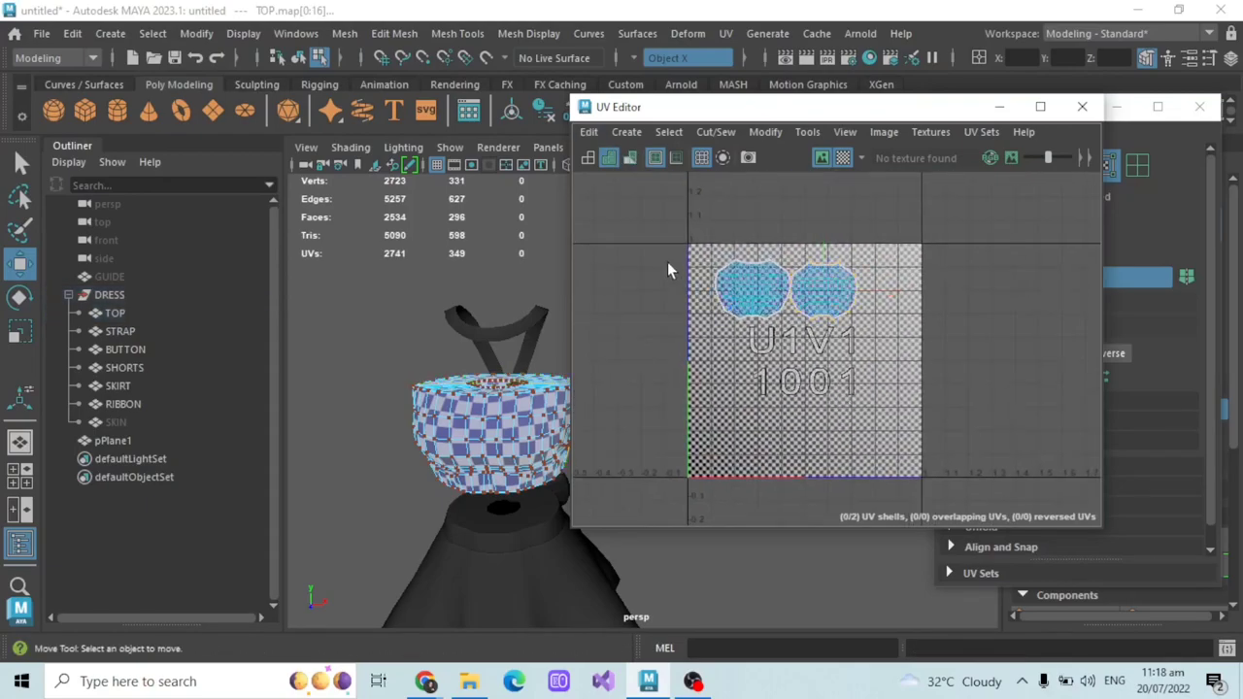
- Select both of the top's shells and move them together into the U-1V1 tile, against its left edge near the upper corner
left_click_drag(648, 209, 905, 368)
scroll(903, 368, "down", 2)
left_click_drag(894, 317, 735, 314)
middle_click_drag(724, 343, 795, 330, "alt")
scroll(794, 330, "up", 2)
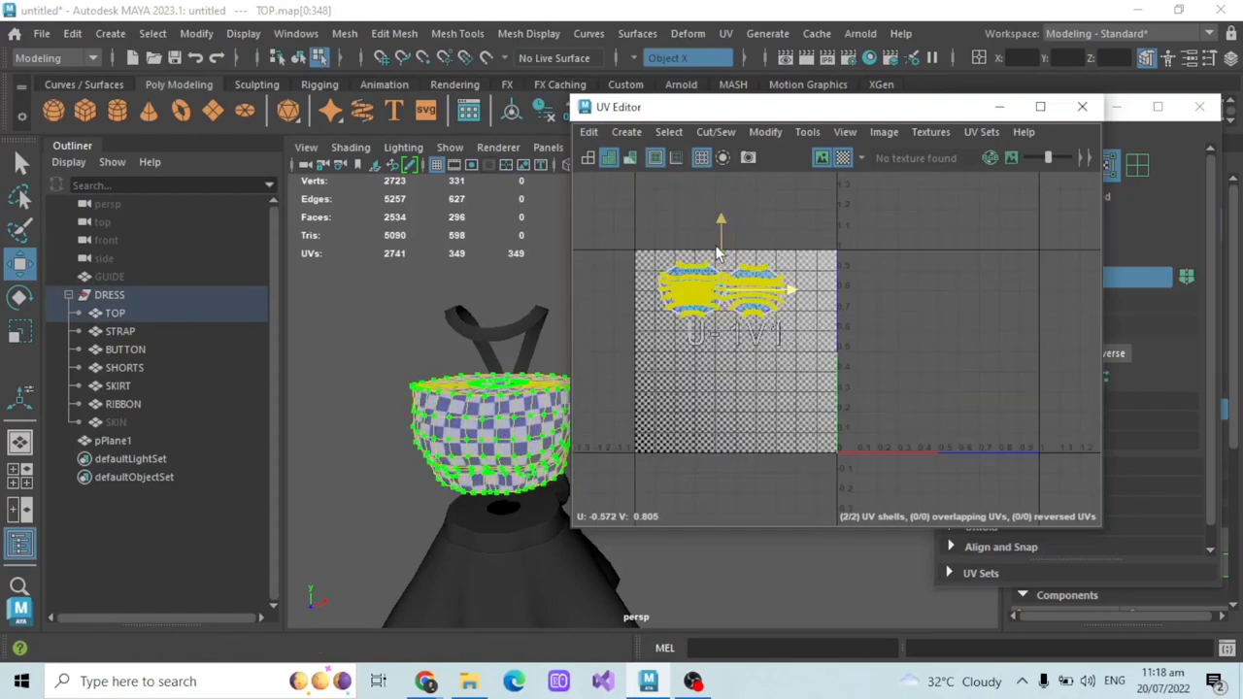
left_click_drag(717, 253, 724, 253)
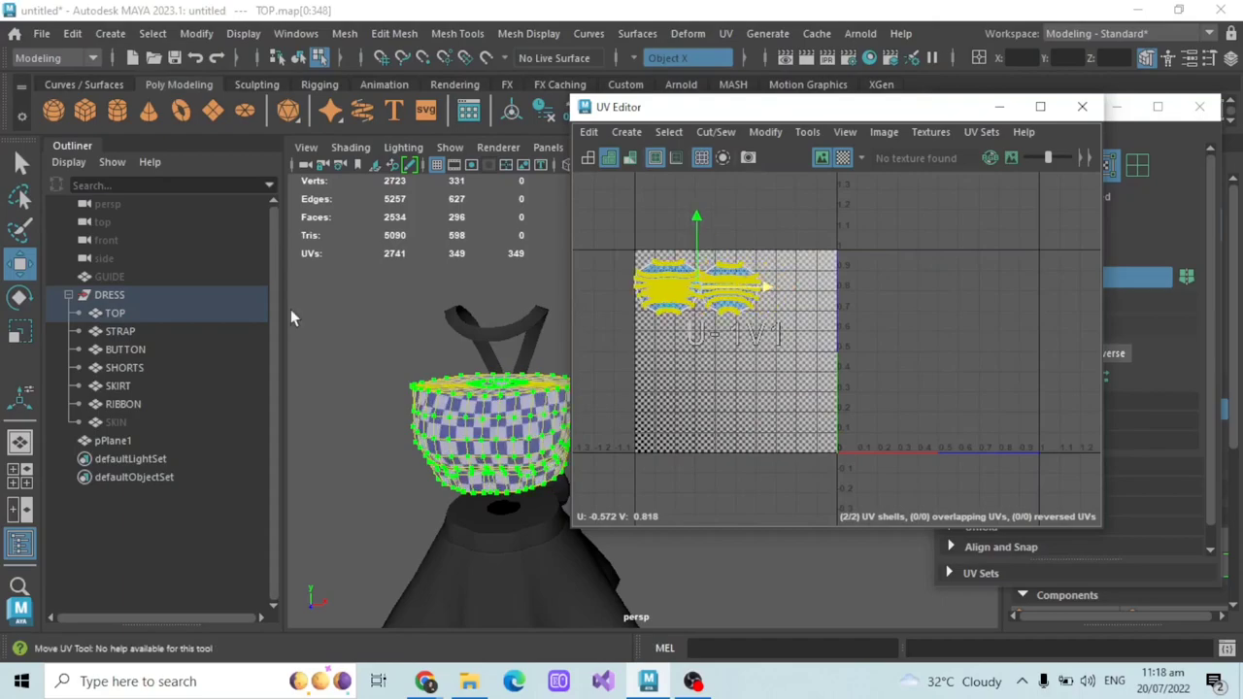
- Project planar UVs onto the strap from the Z axis, fitted to its bounding box with the image width/height ratio kept
left_click(119, 331)
left_click_drag(552, 332, 525, 329, "alt")
left_click(122, 316)
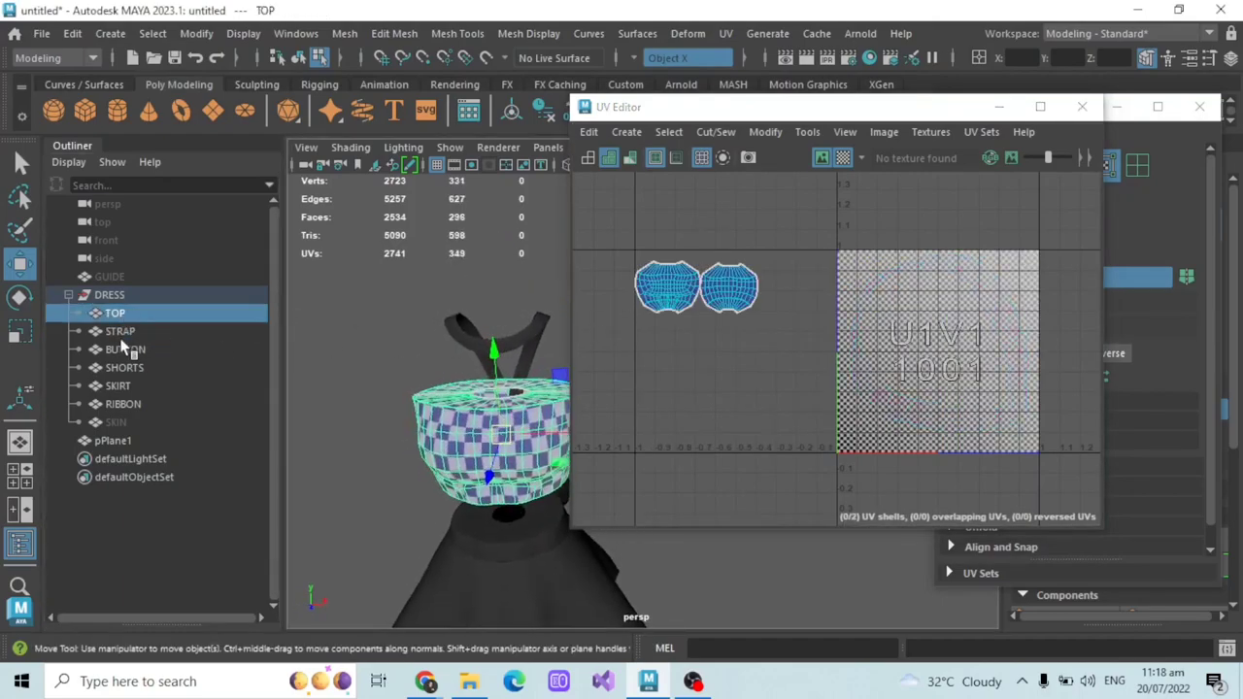
left_click(136, 328)
left_click(626, 132)
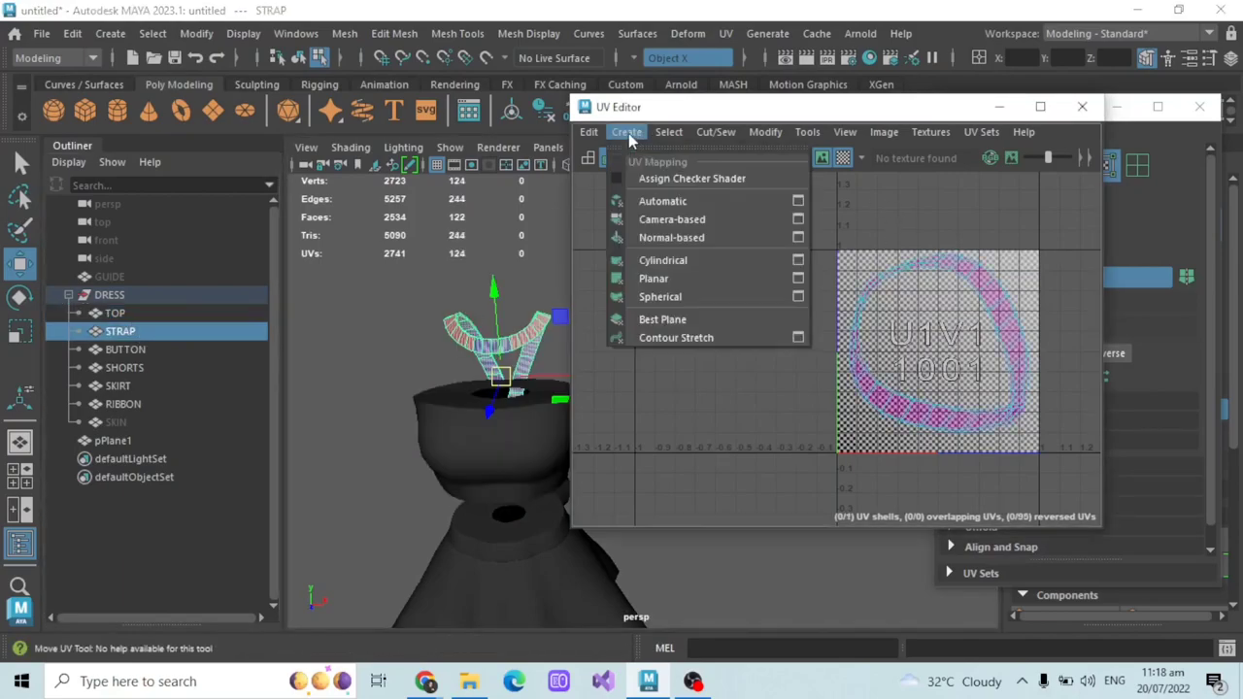
left_click(797, 280)
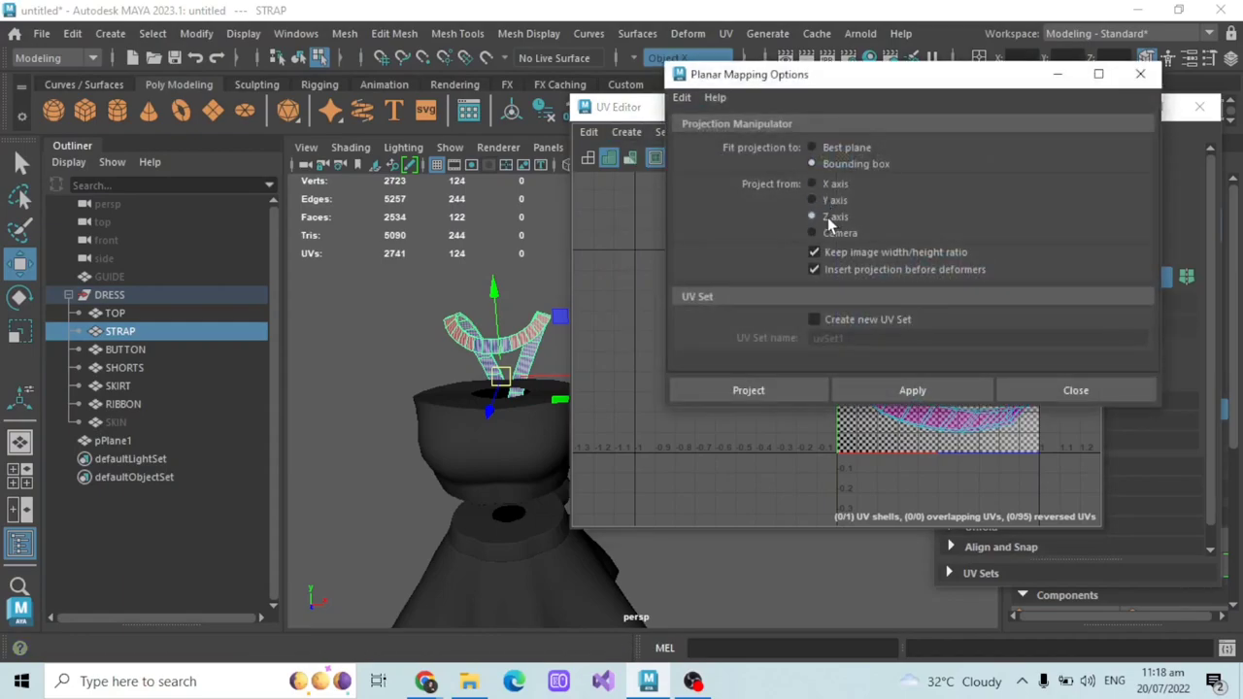
left_click(752, 391)
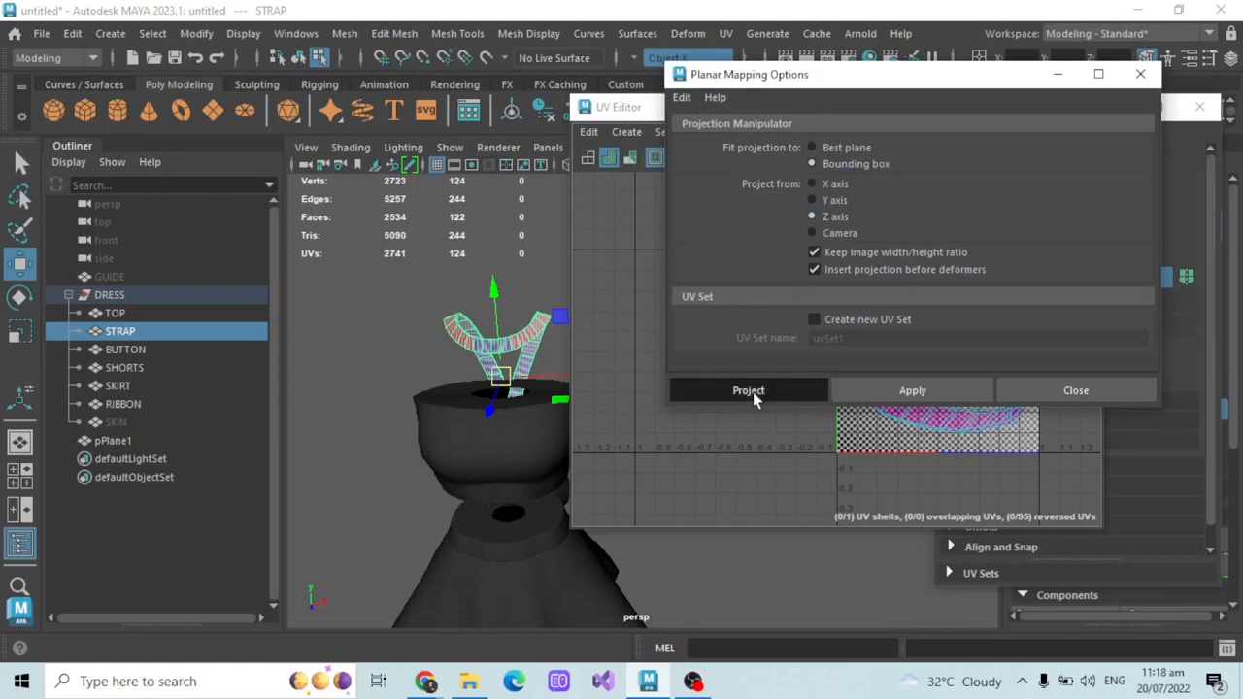
key("f")
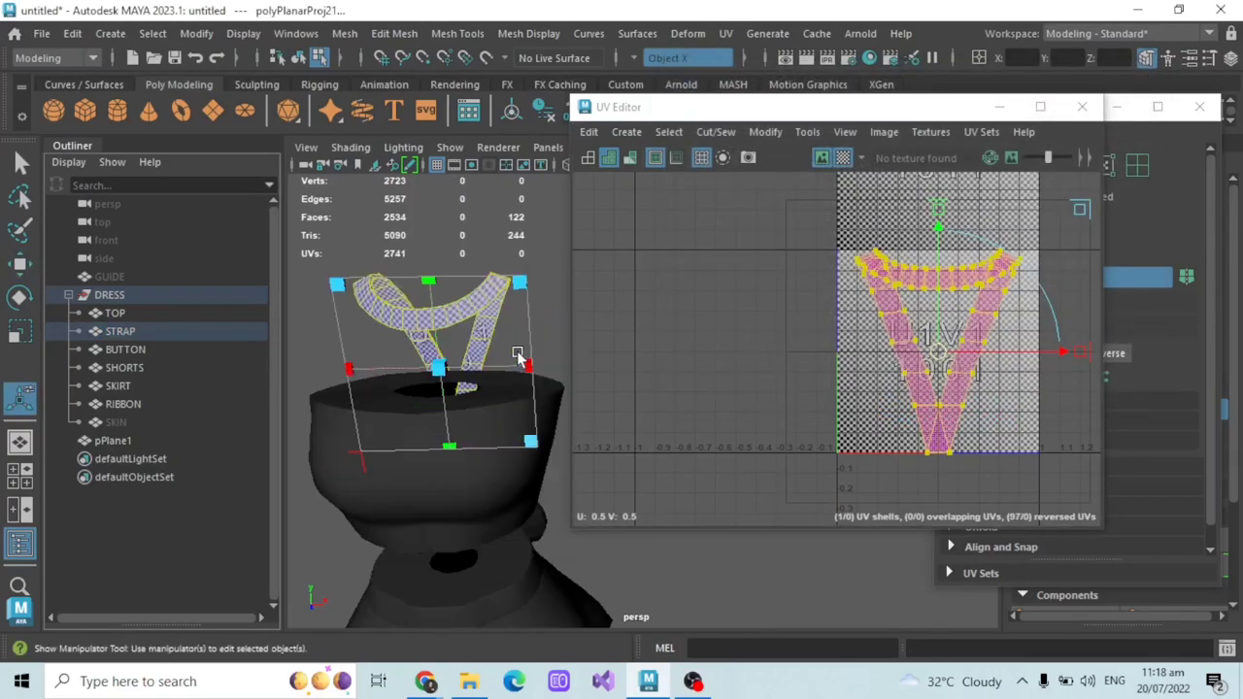
- Switch the strap to edge selection and turn off the checker map, leaving the UV Editor minimized to clear the viewport
left_click_drag(971, 107, 854, 114)
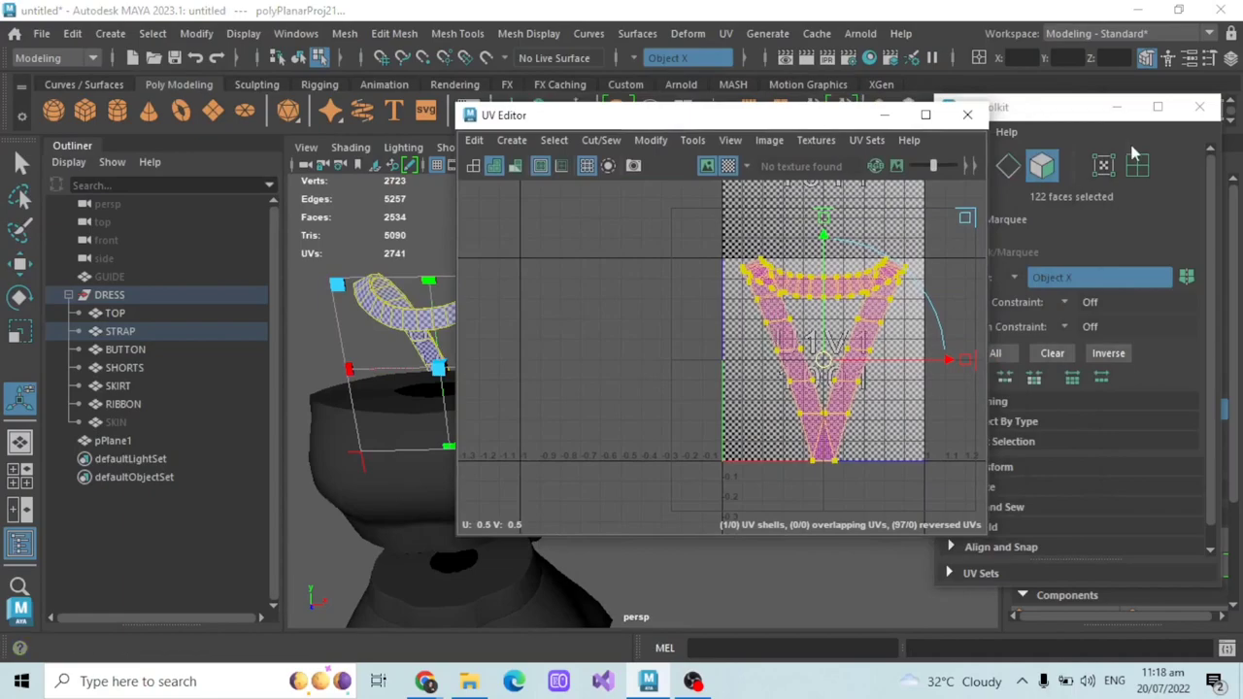
left_click(883, 116)
left_click_drag(452, 309, 649, 330, "alt")
left_click_drag(532, 363, 582, 412, "alt")
scroll(684, 354, "up", 4)
middle_click_drag(583, 412, 583, 456, "alt")
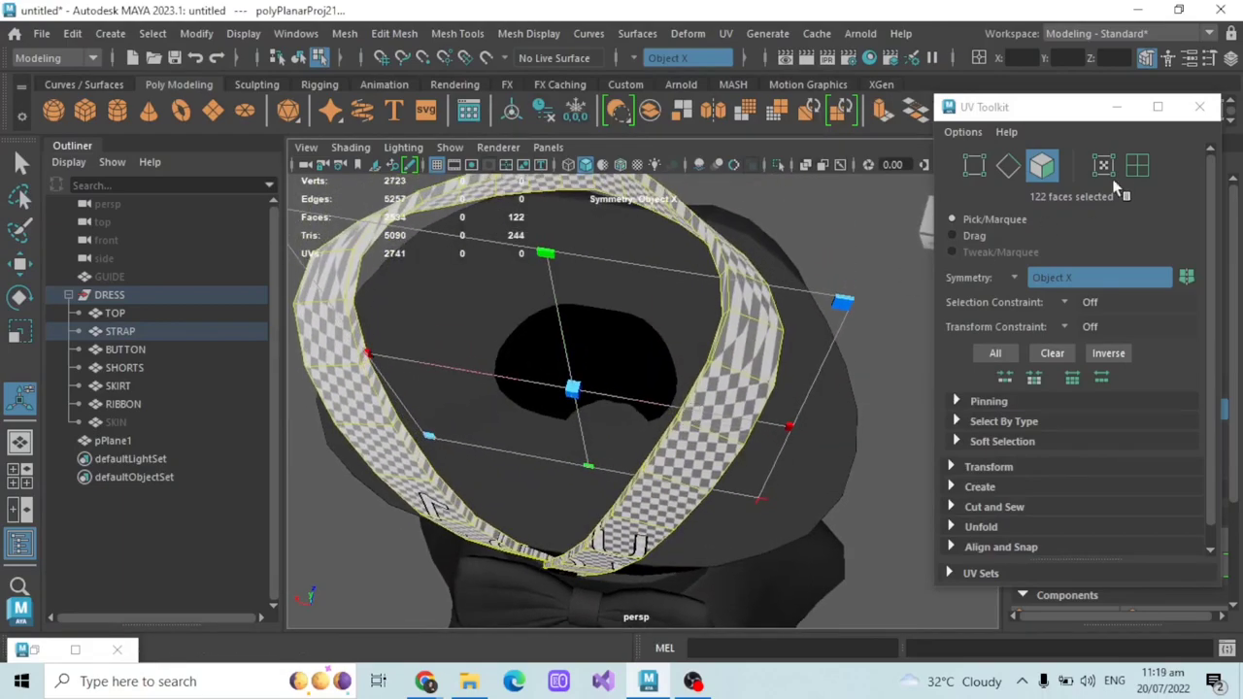
left_click(1008, 165)
left_click_drag(680, 253, 588, 225, "alt")
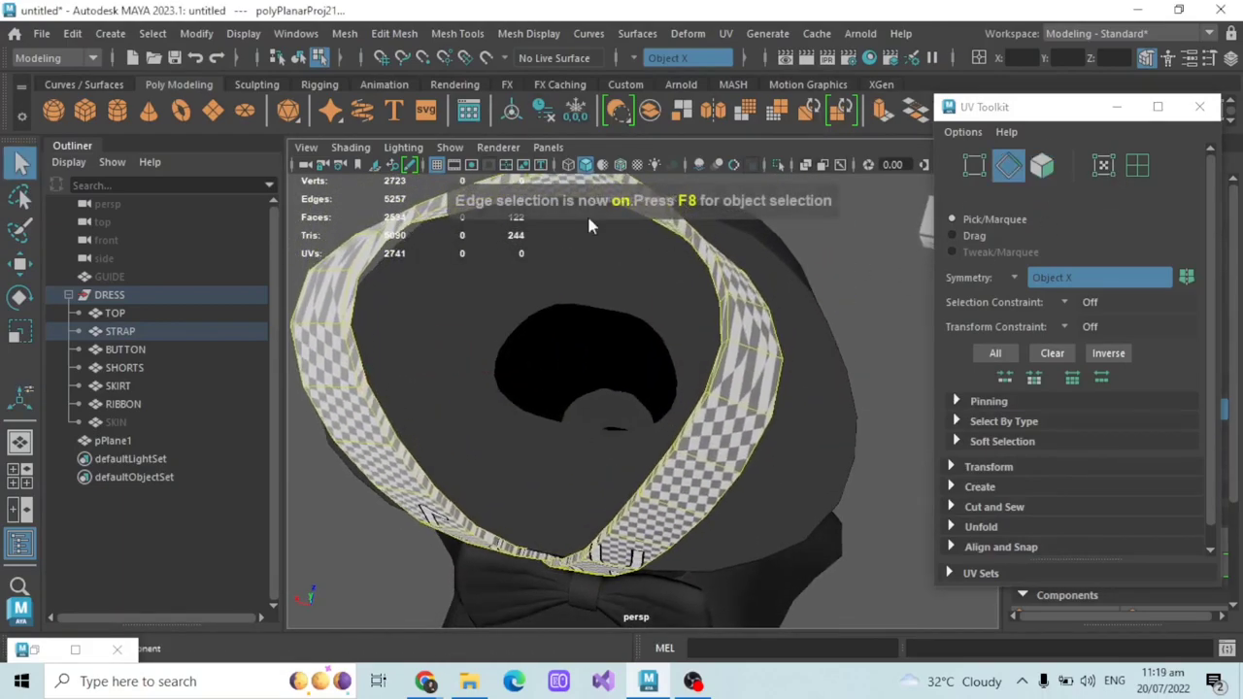
left_click(76, 651)
left_click(728, 167)
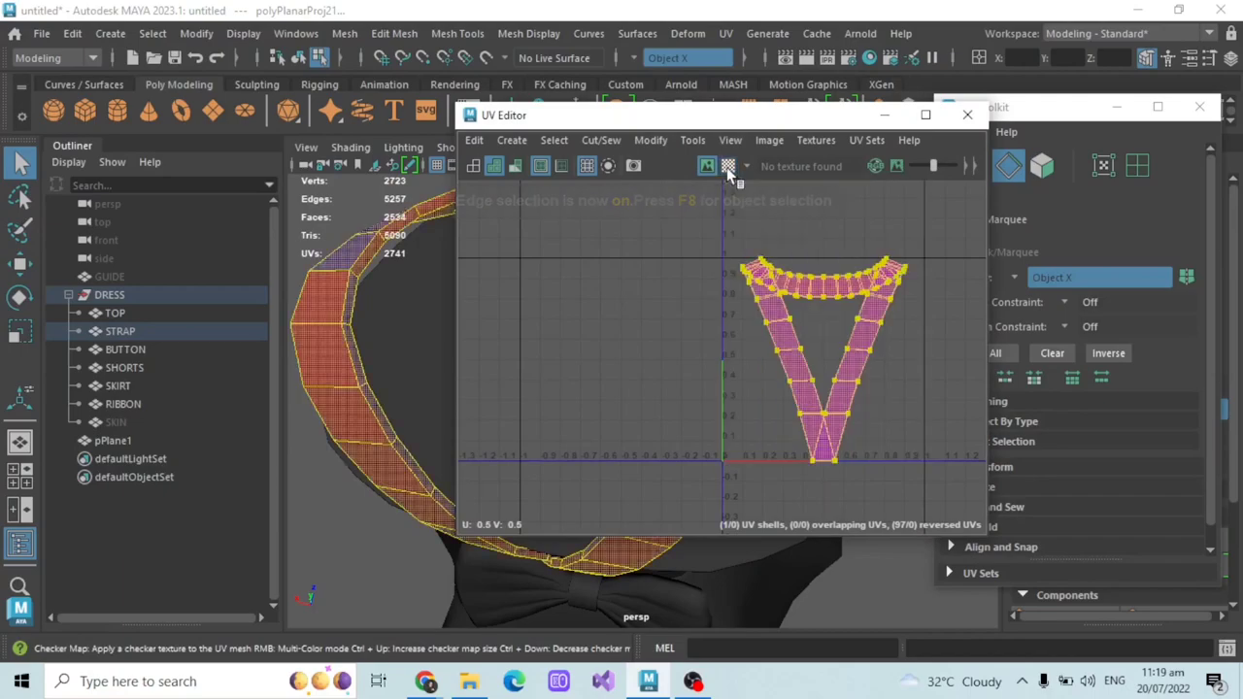
left_click(887, 119)
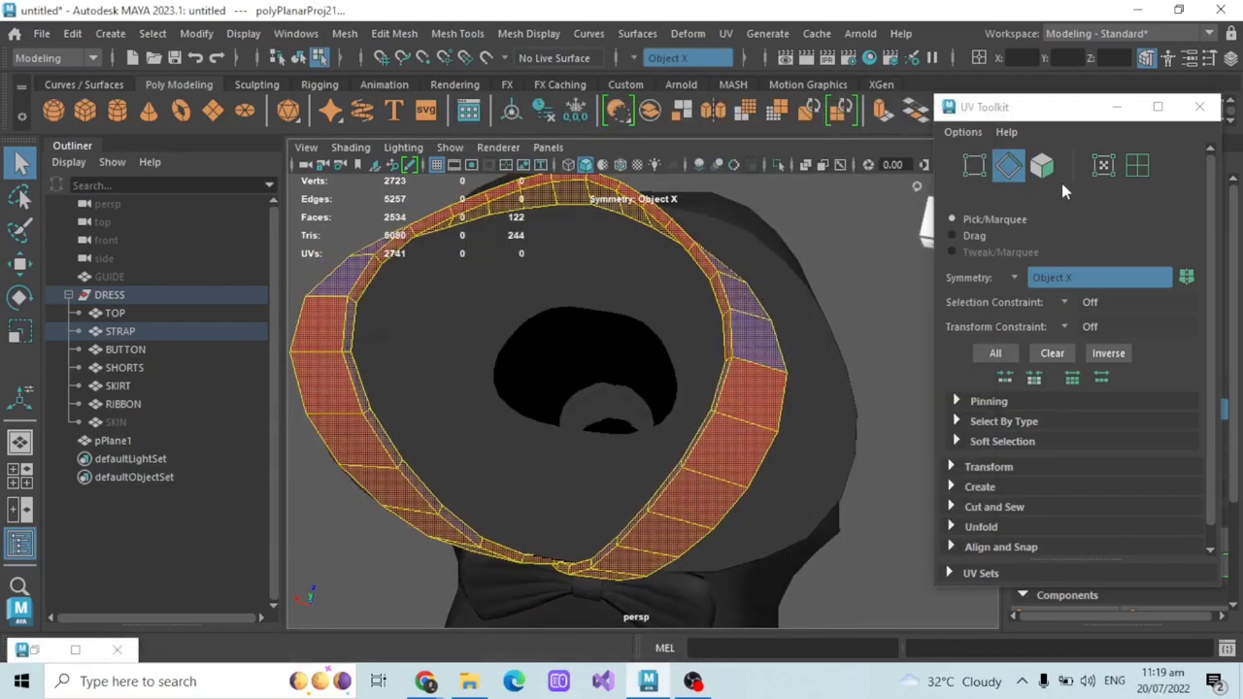
- Select the edge loop along the strap's inner border and cut the UVs along it
double_click(680, 238)
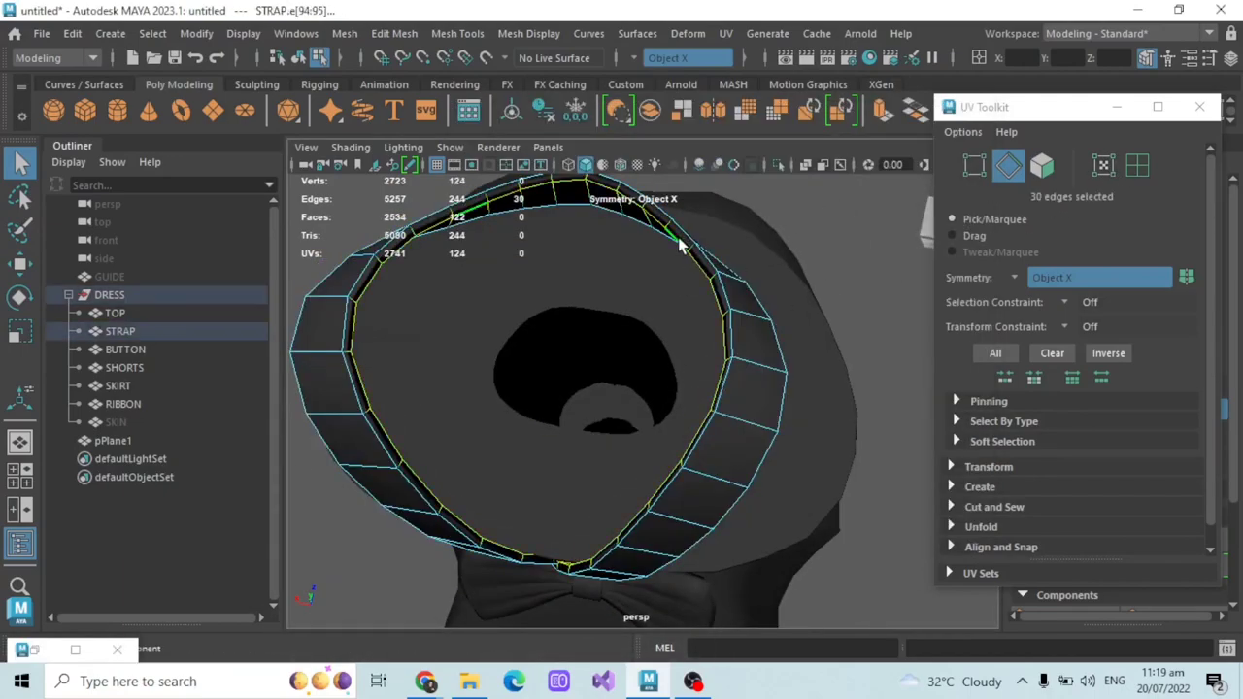
scroll(679, 244, "down", 5)
left_click_drag(682, 293, 663, 223, "alt")
left_click_drag(605, 321, 691, 290, "alt")
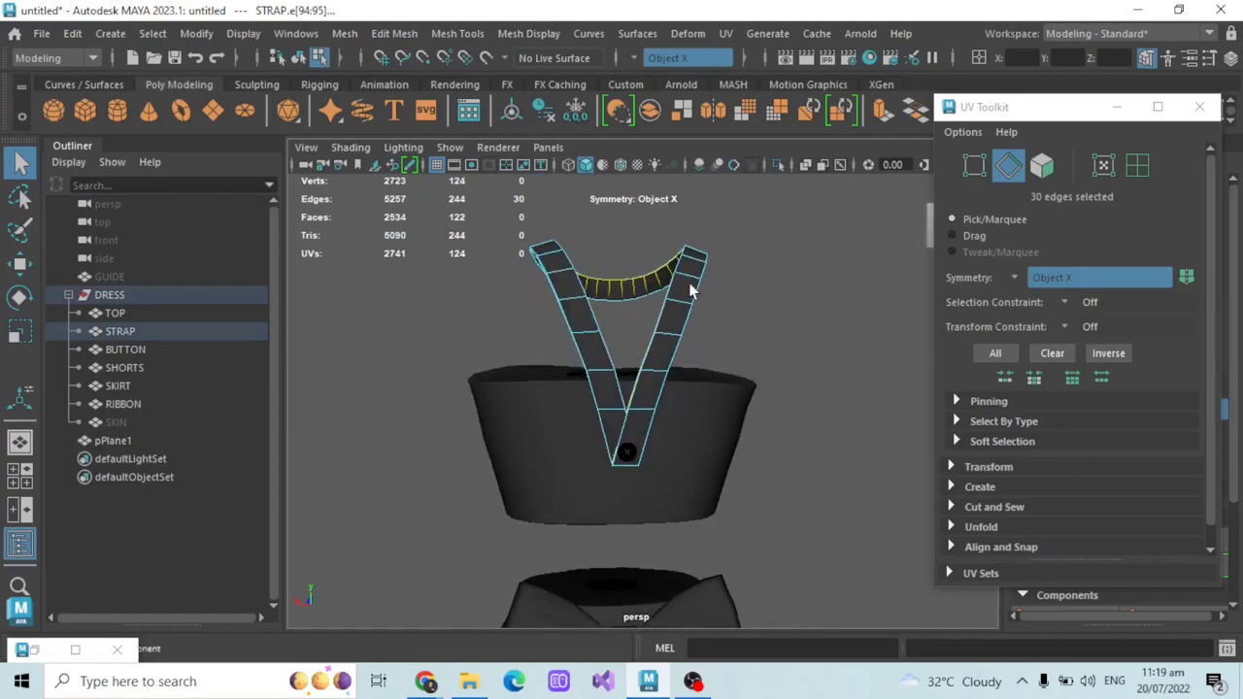
left_click_drag(558, 330, 587, 314, "alt")
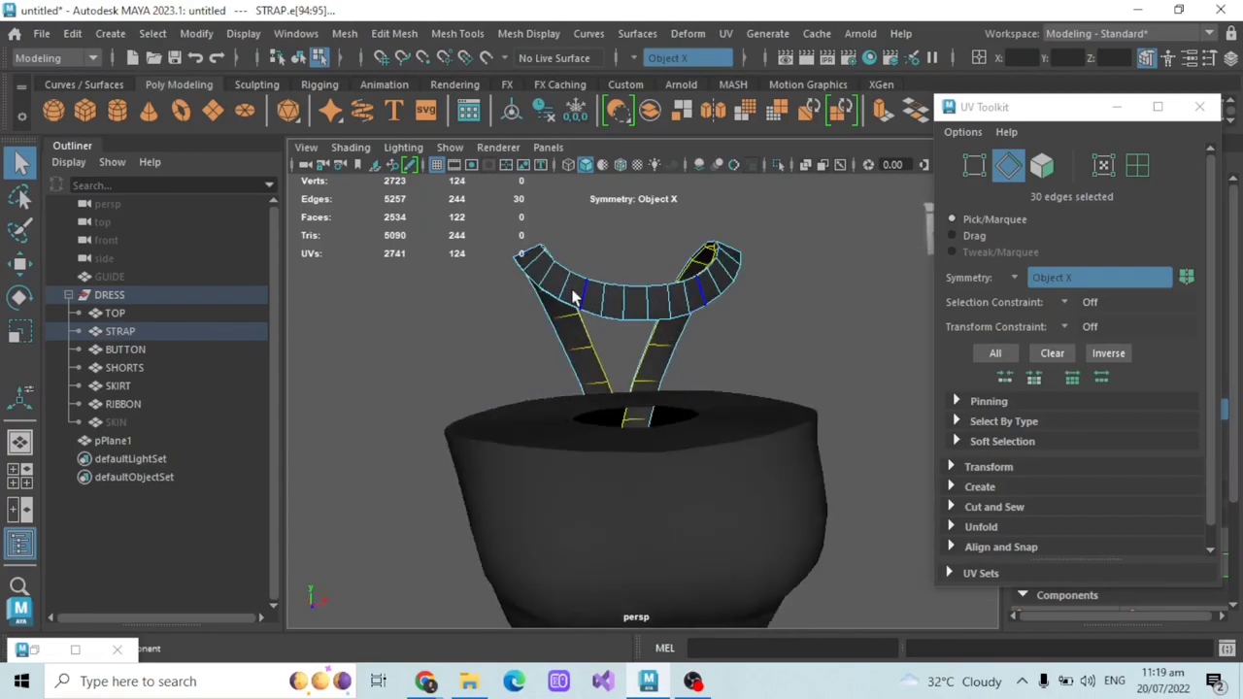
left_click(29, 651)
scroll(828, 304, "down", 1)
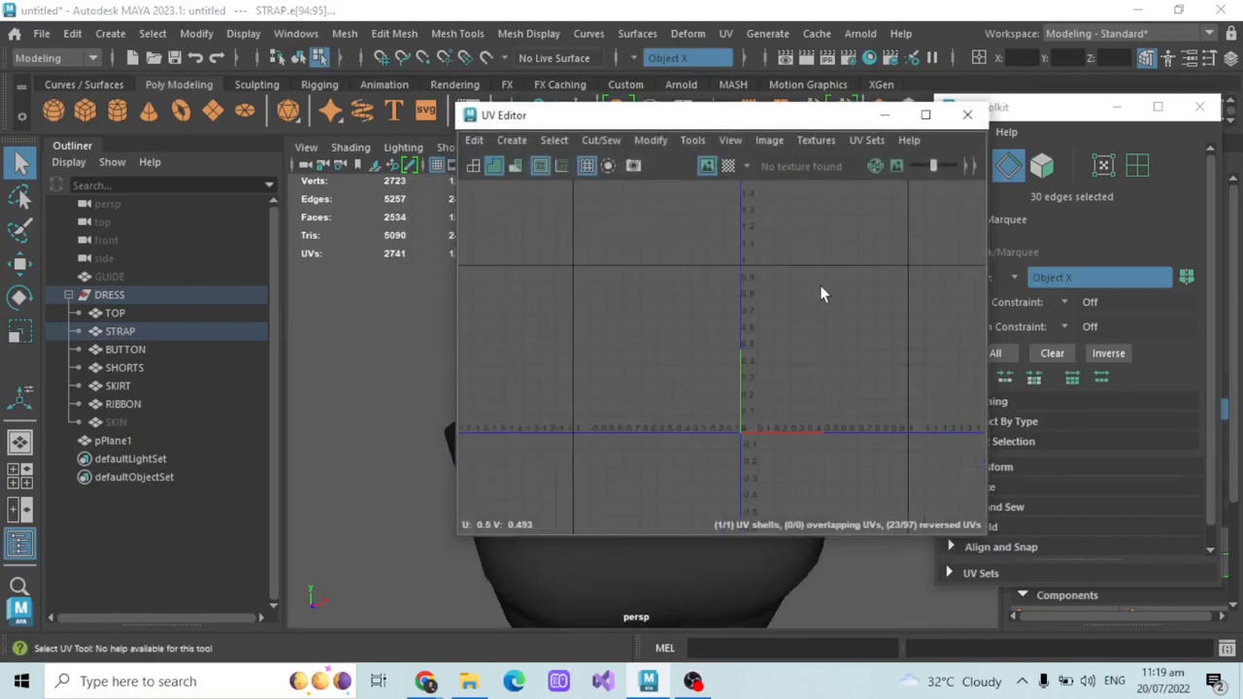
right_click(683, 254, "shift")
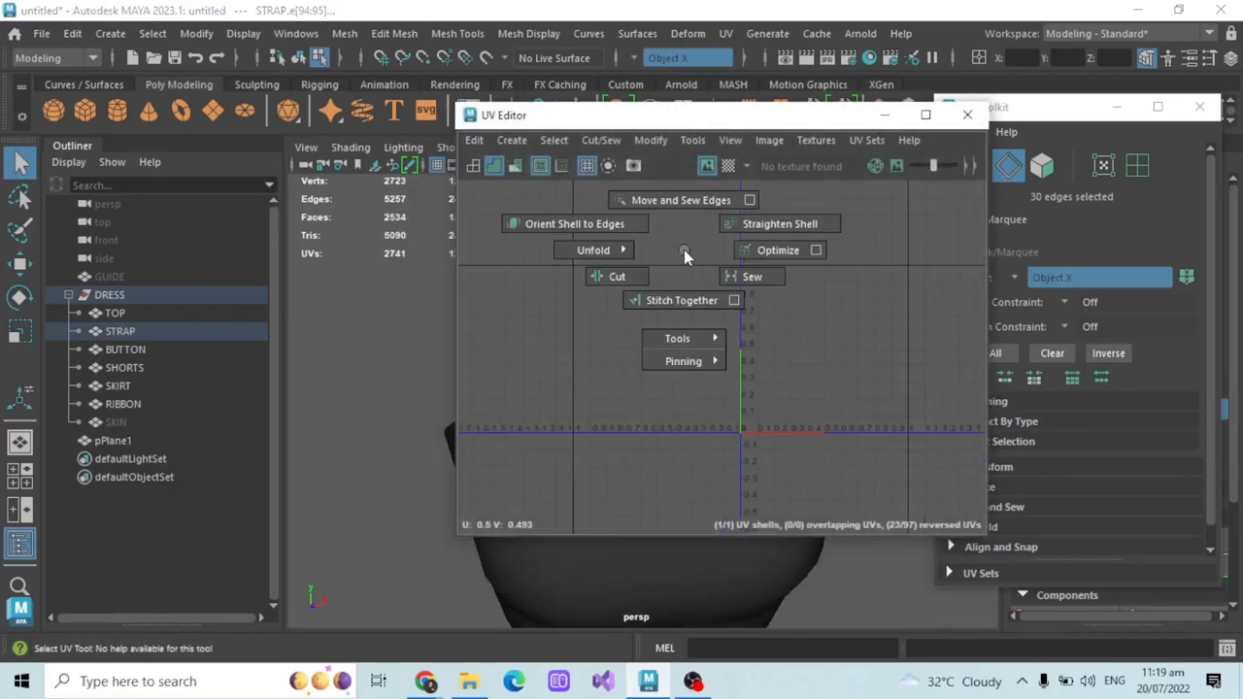
left_click(622, 278)
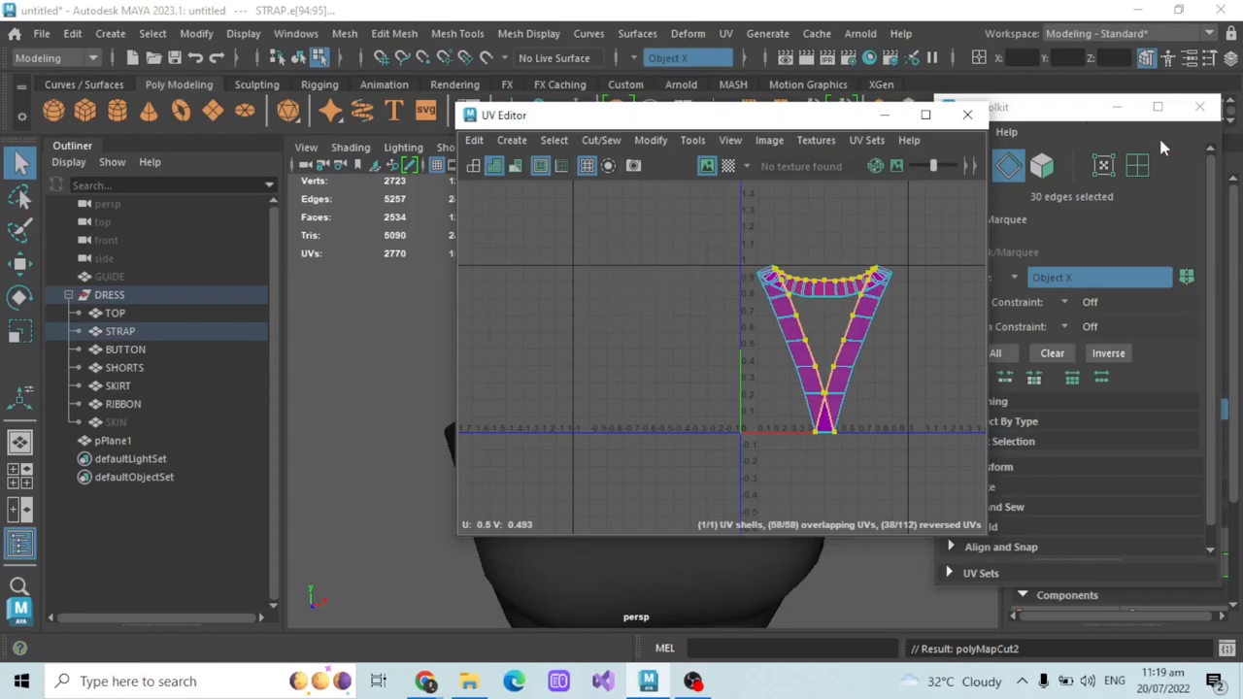
- Select all of the strap's UVs in UV selection mode and unfold them into a flat strip
left_click(1138, 166)
left_click(1103, 166)
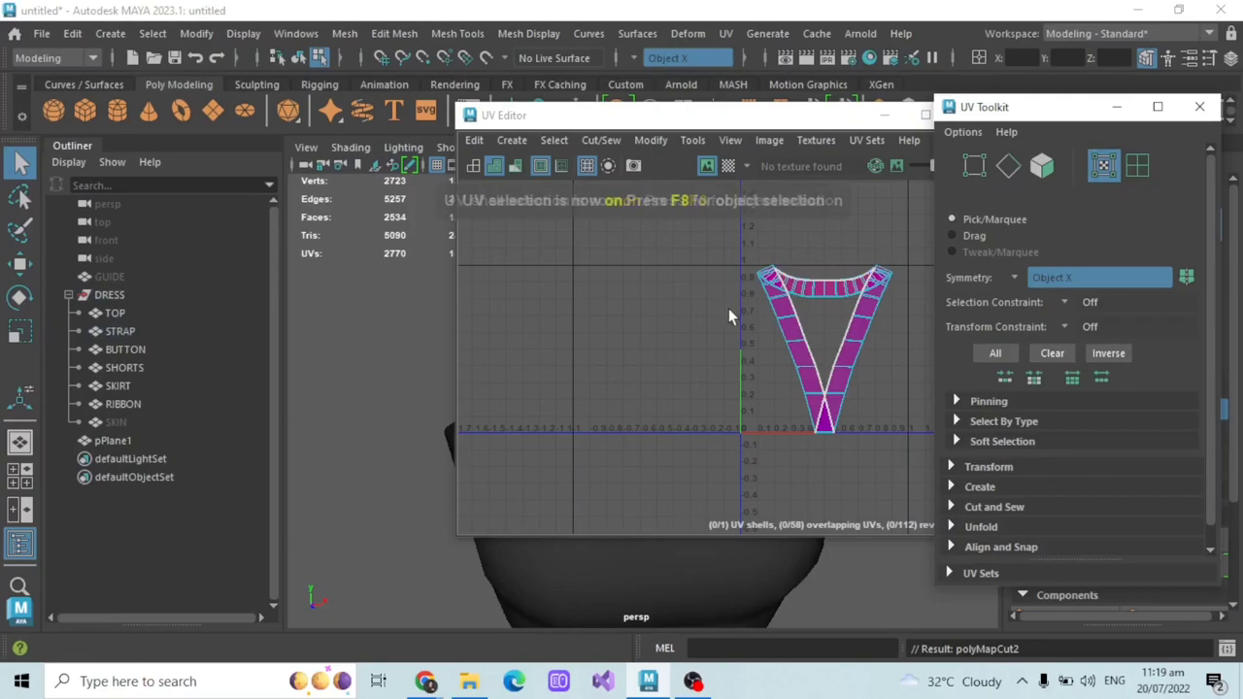
scroll(728, 308, "up", 3)
left_click_drag(672, 120, 797, 138)
left_click_drag(416, 362, 443, 428, "alt")
left_click(434, 442)
middle_click_drag(861, 353, 752, 356, "alt")
scroll(752, 355, "down", 2)
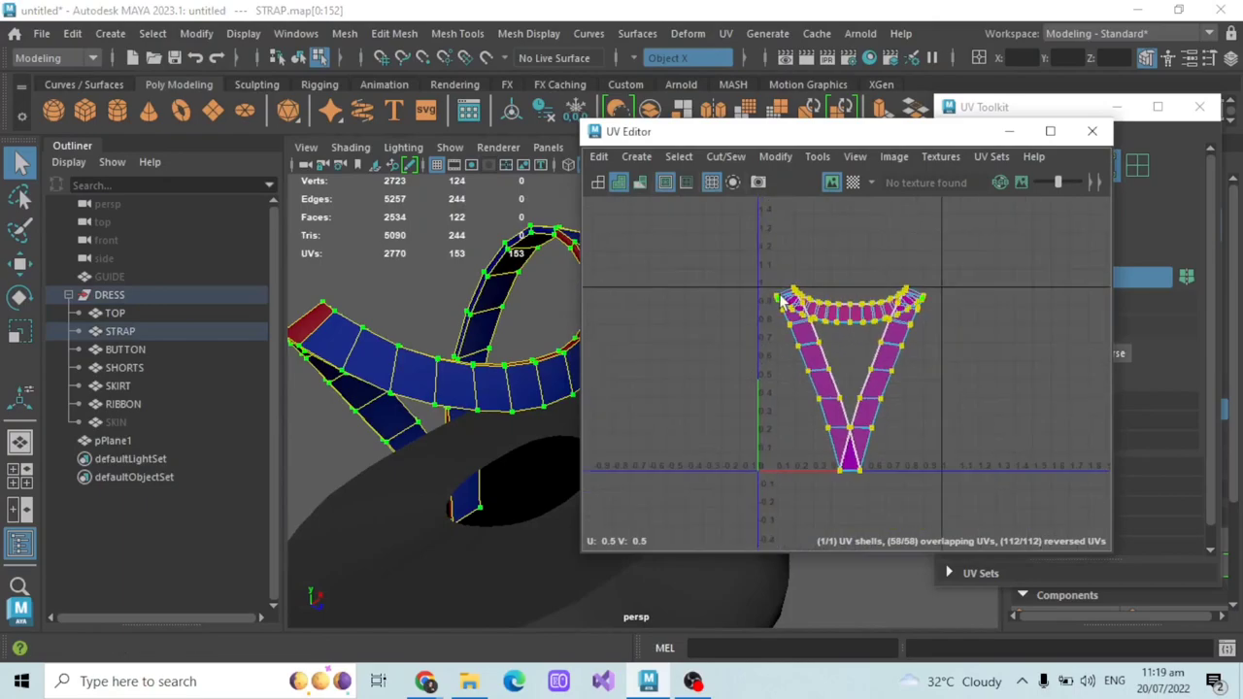
left_click(774, 156)
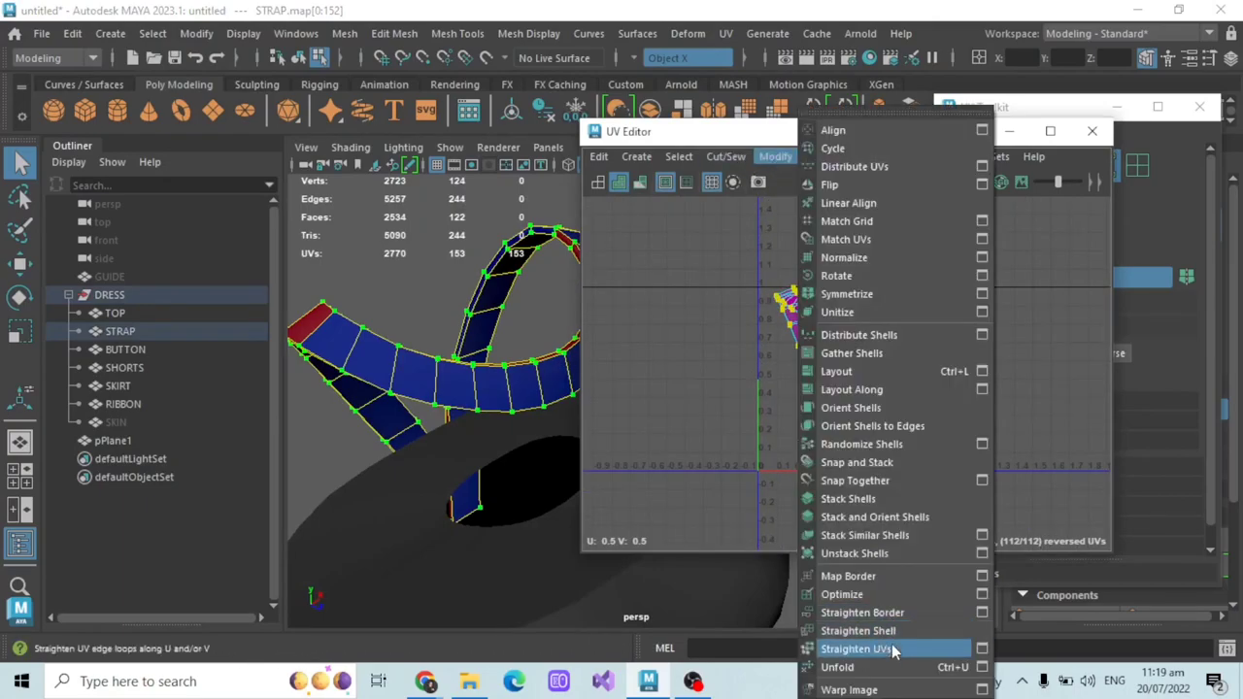
left_click(845, 666)
scroll(941, 303, "down", 1)
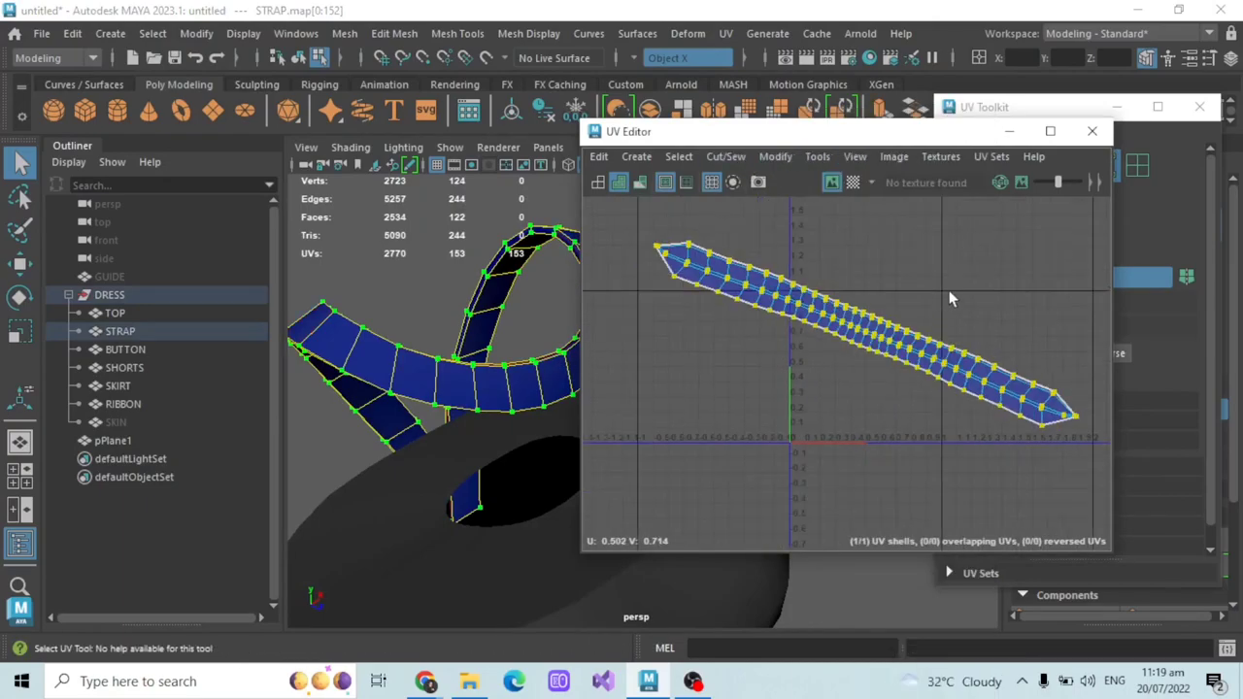
scroll(947, 293, "down", 1)
- Display the checker map on the strap and straighten its unfolded UV shell horizontally with Orient Shells
left_click_drag(417, 408, 515, 299, "alt")
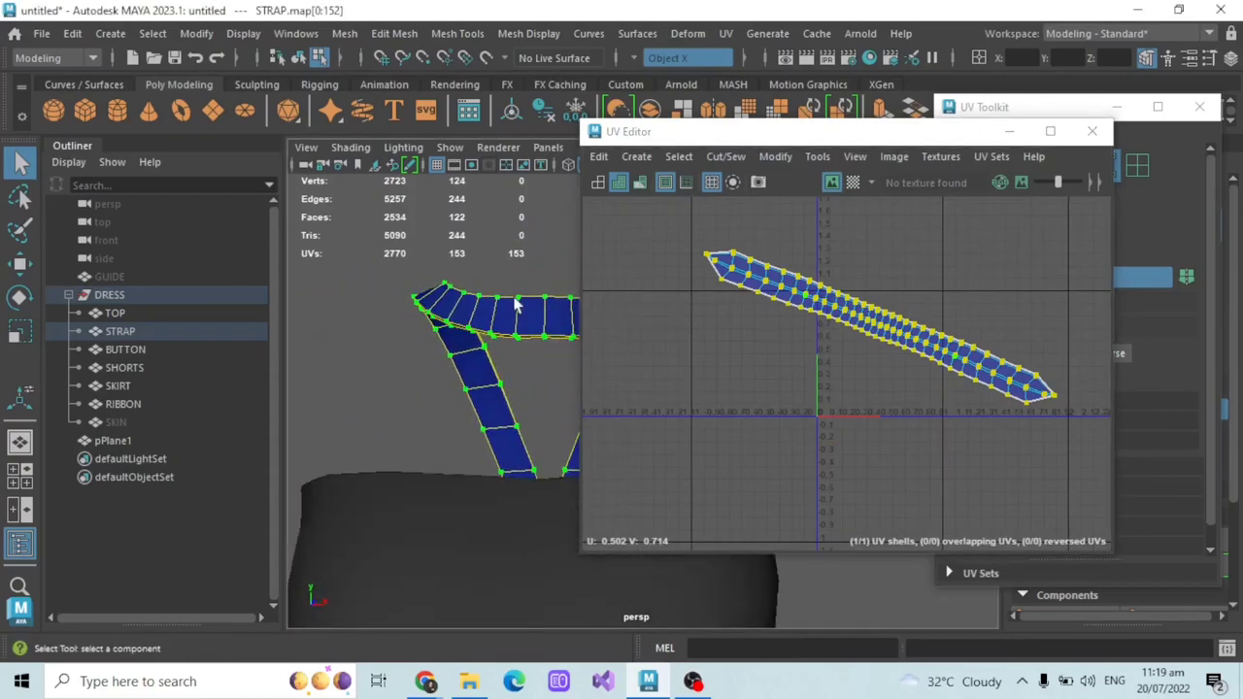
left_click(853, 182)
left_click_drag(386, 399, 438, 409, "alt")
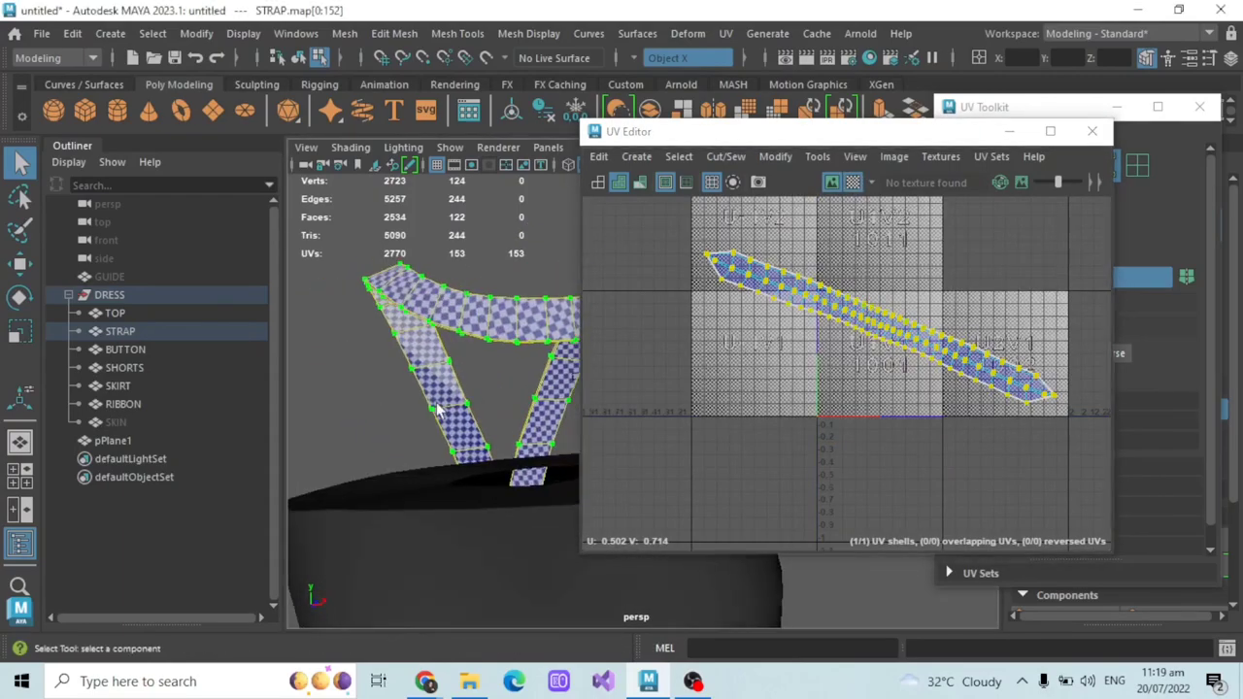
left_click(782, 159)
left_click(855, 391)
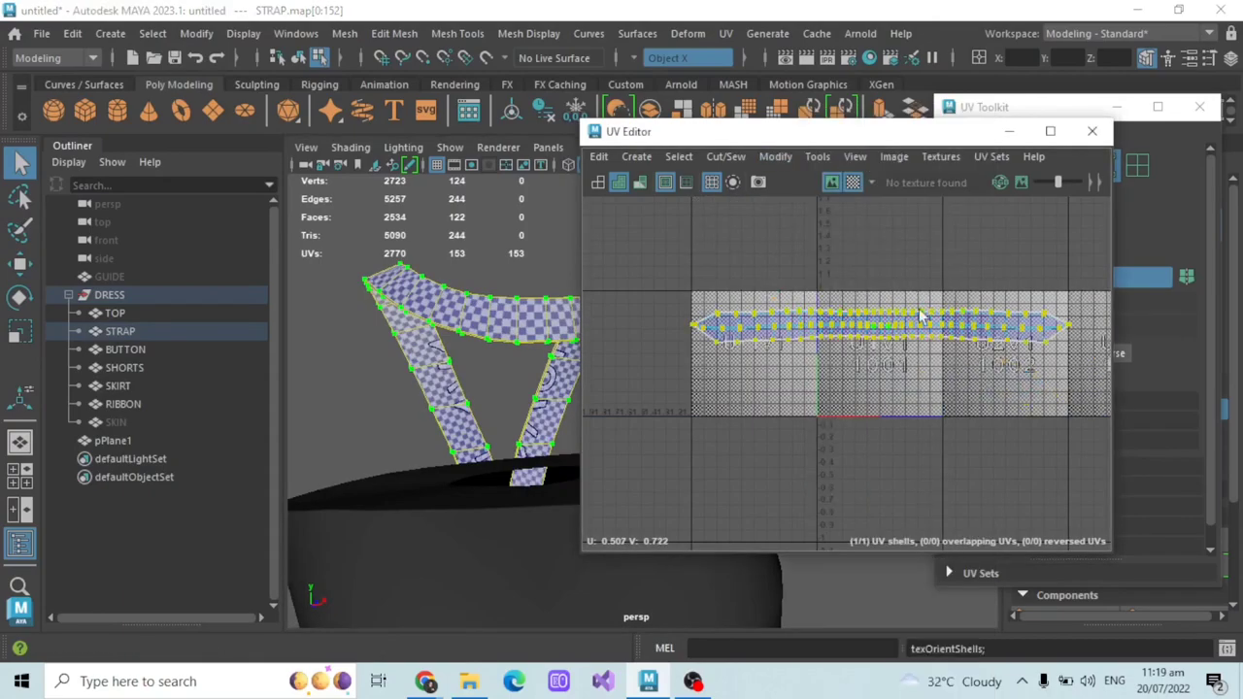
- Scale the strap's oriented UV shell
key("r")
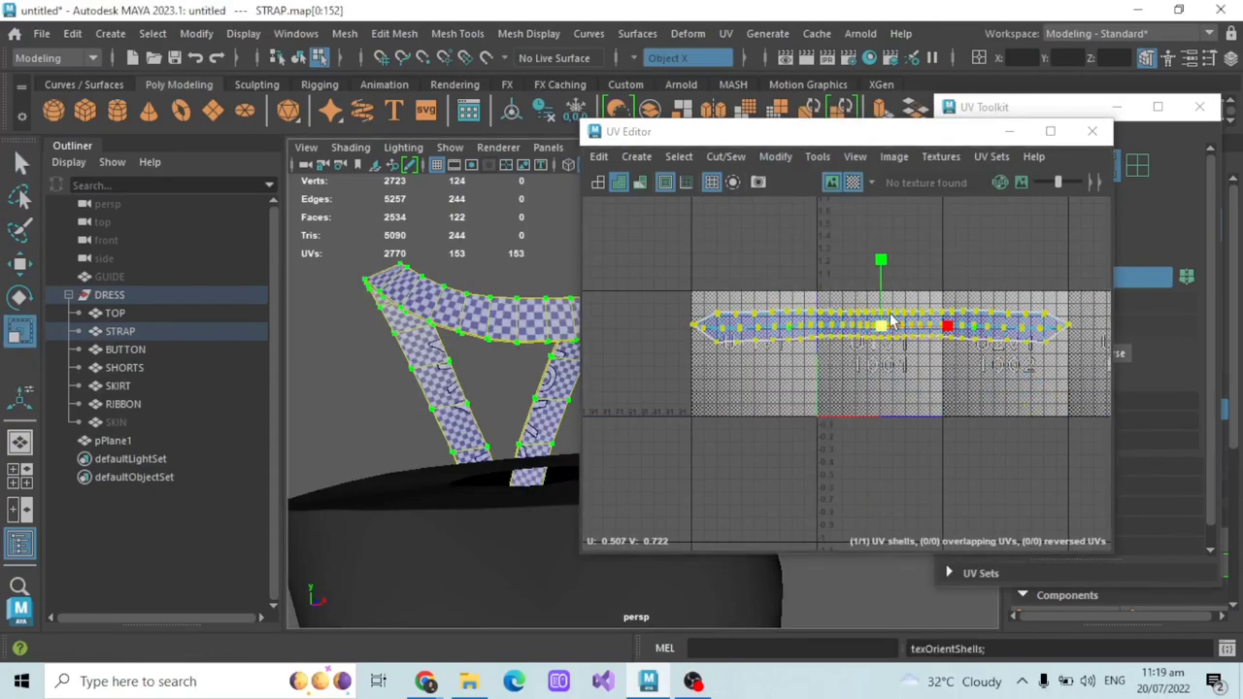
- Scale down the STRAP UV shell and move it inside the U1V1 tile along the tile's upper edge
left_click_drag(880, 324, 836, 323)
scroll(836, 322, "up", 1)
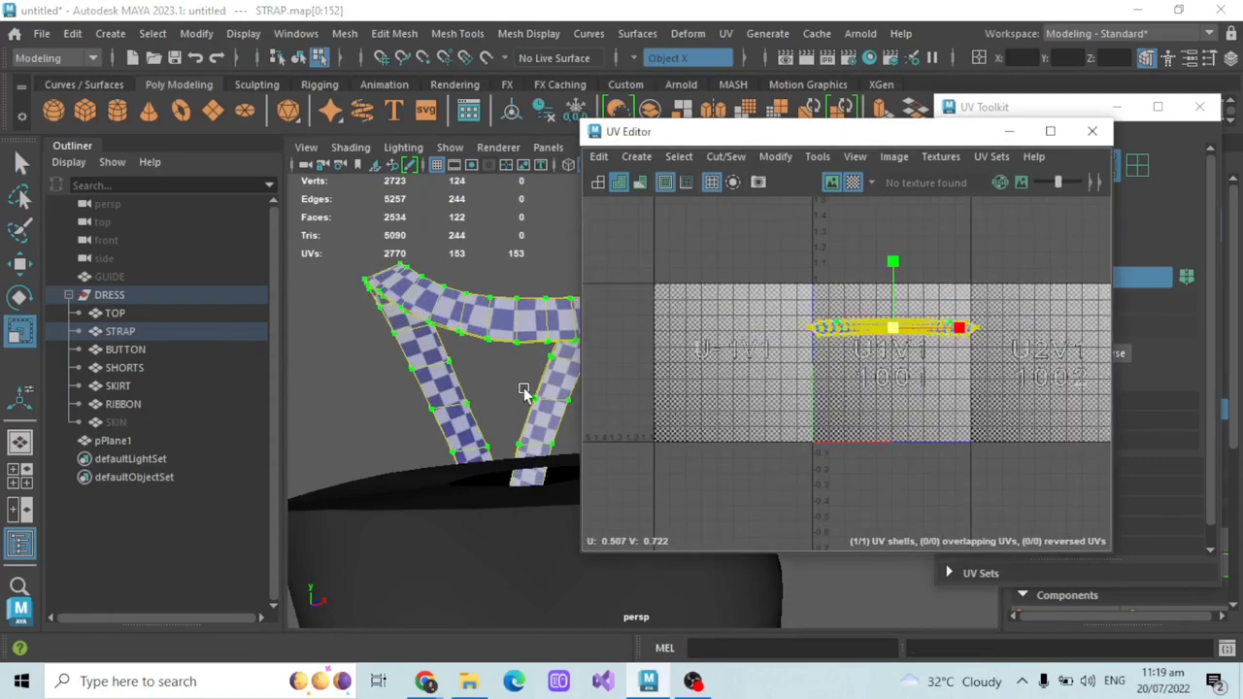
key("w")
scroll(878, 283, "up", 3)
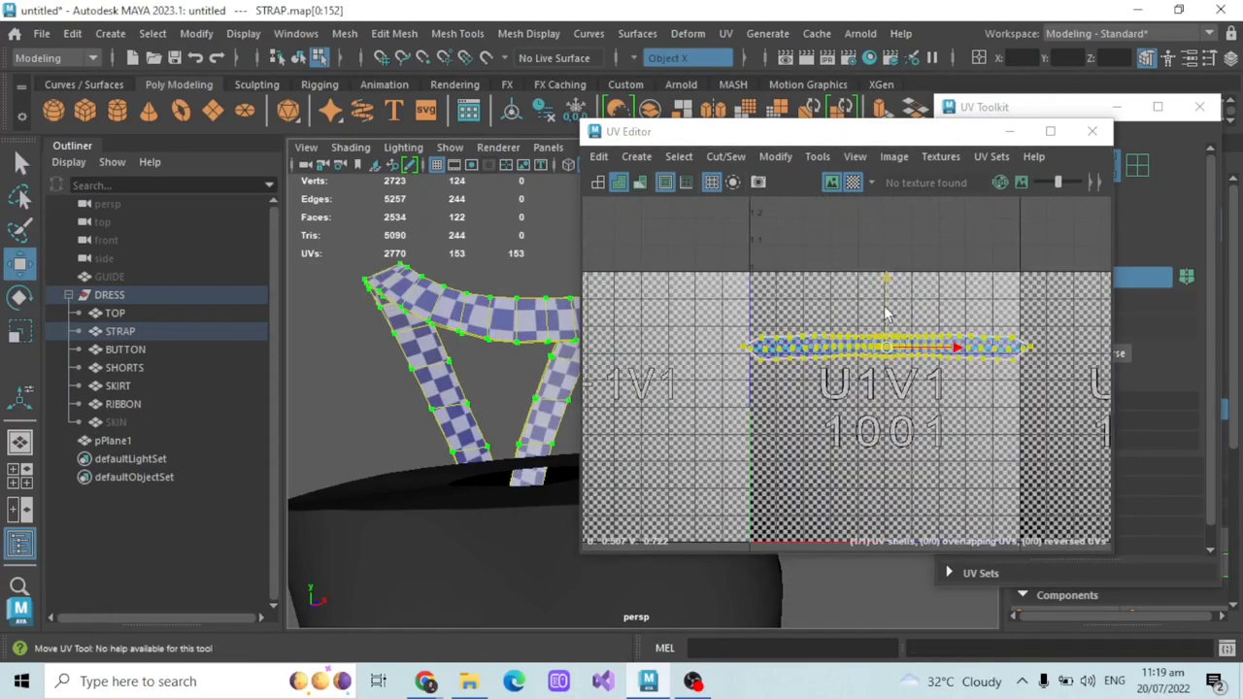
left_click_drag(879, 283, 897, 258)
key("r")
key("w")
scroll(979, 236, "down", 1)
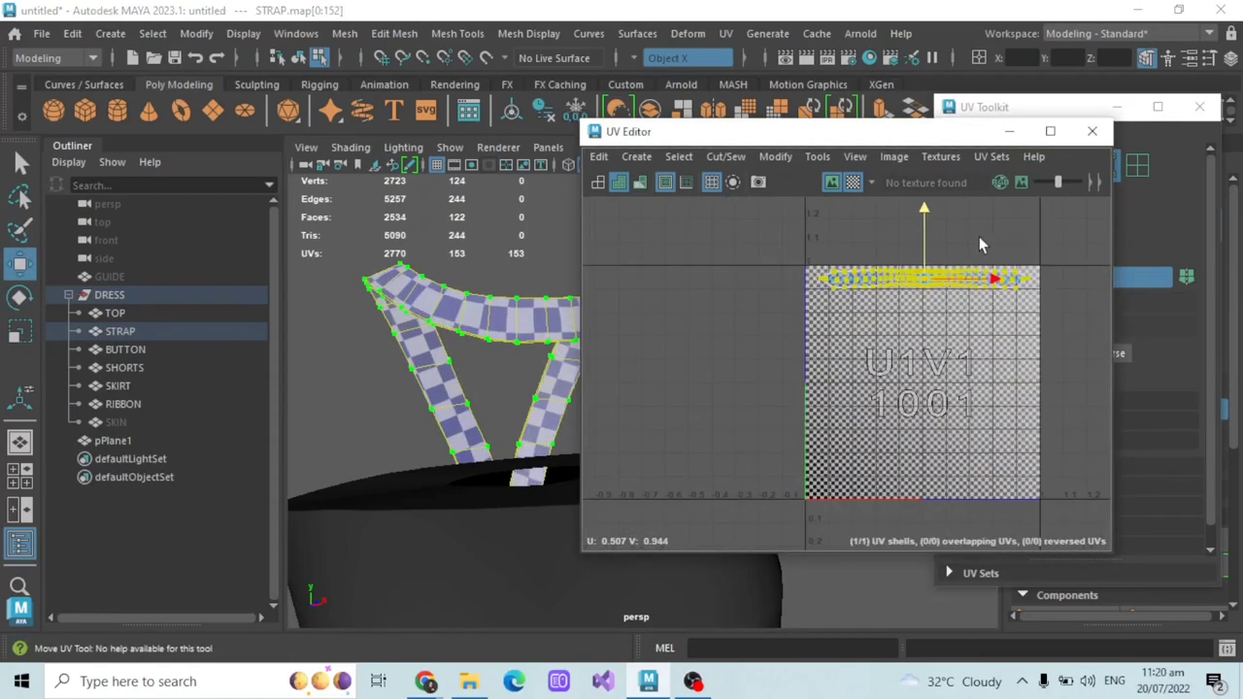
scroll(781, 309, "down", 1)
scroll(782, 310, "down", 1)
- Show the TOP and STRAP UVs together and move both TOP shells inside the U1V1 tile below the strap shell
left_click(125, 313)
left_click_drag(642, 256, 905, 309)
left_click(114, 314)
left_click(140, 333, "shift")
scroll(891, 343, "up", 1)
right_click_drag(776, 303, 825, 303)
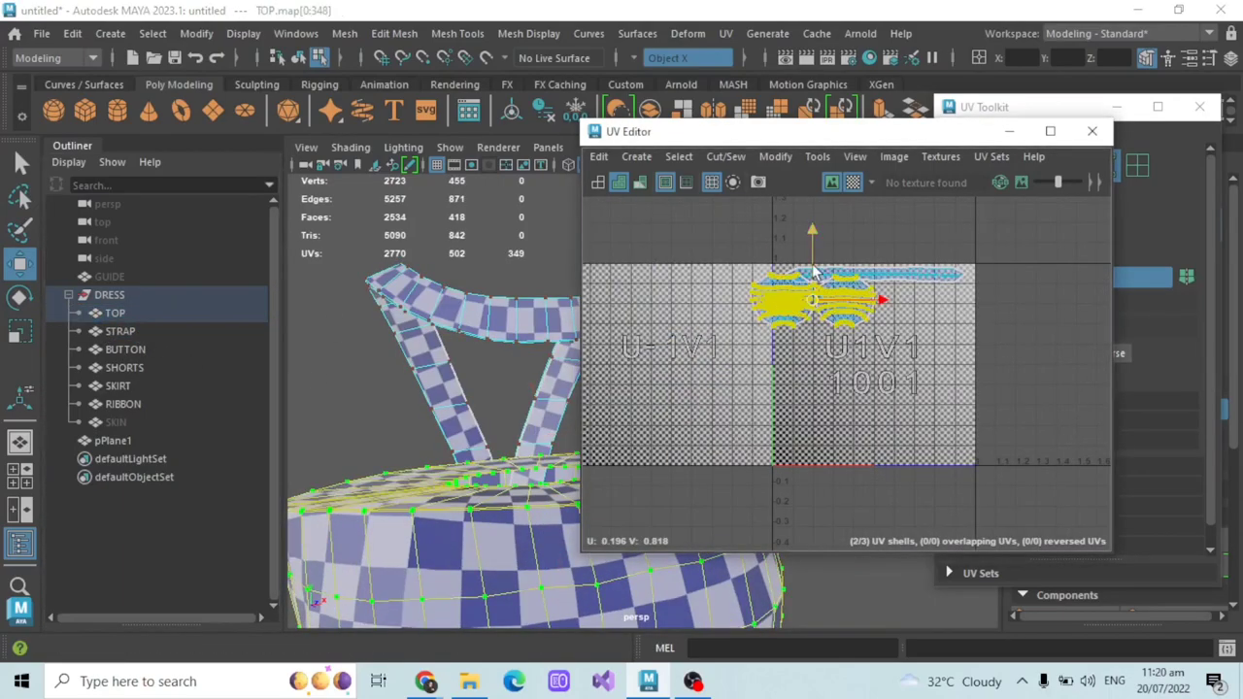
left_click_drag(815, 275, 840, 287)
- Compare the checker square size on the strap with that on the top in the 3D view
scroll(499, 361, "down", 5)
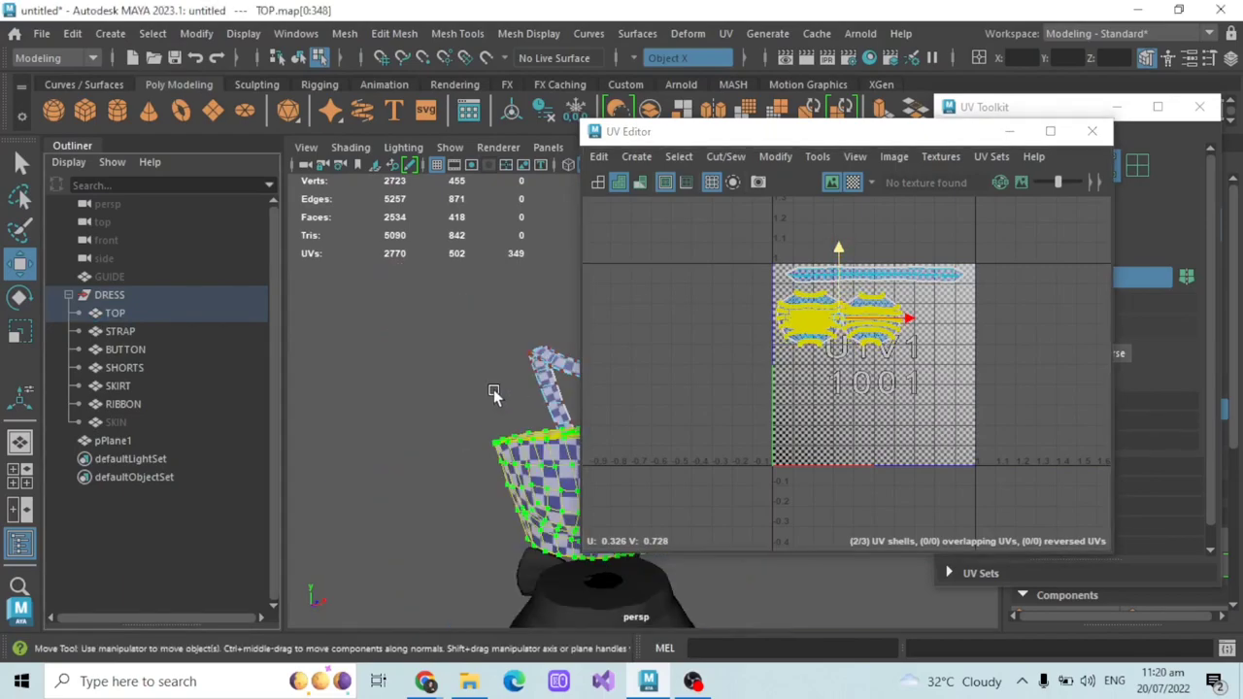
left_click_drag(493, 391, 494, 388, "alt")
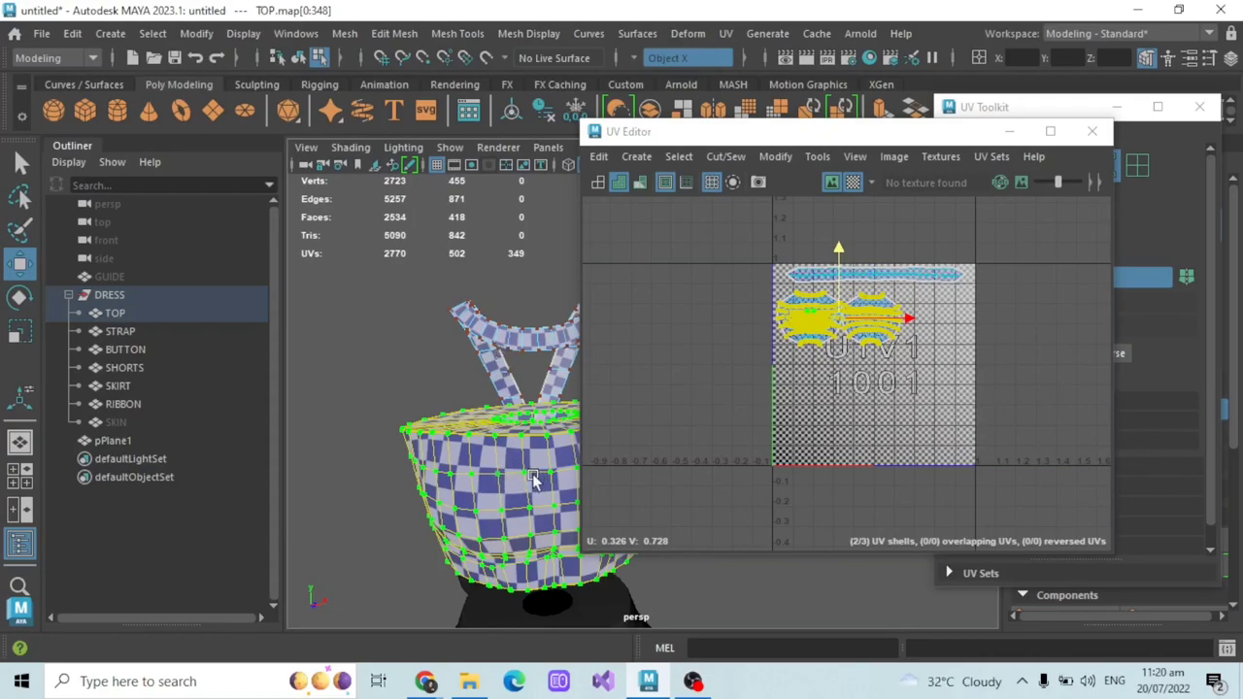
scroll(532, 478, "up", 2)
left_click_drag(494, 408, 478, 393, "alt")
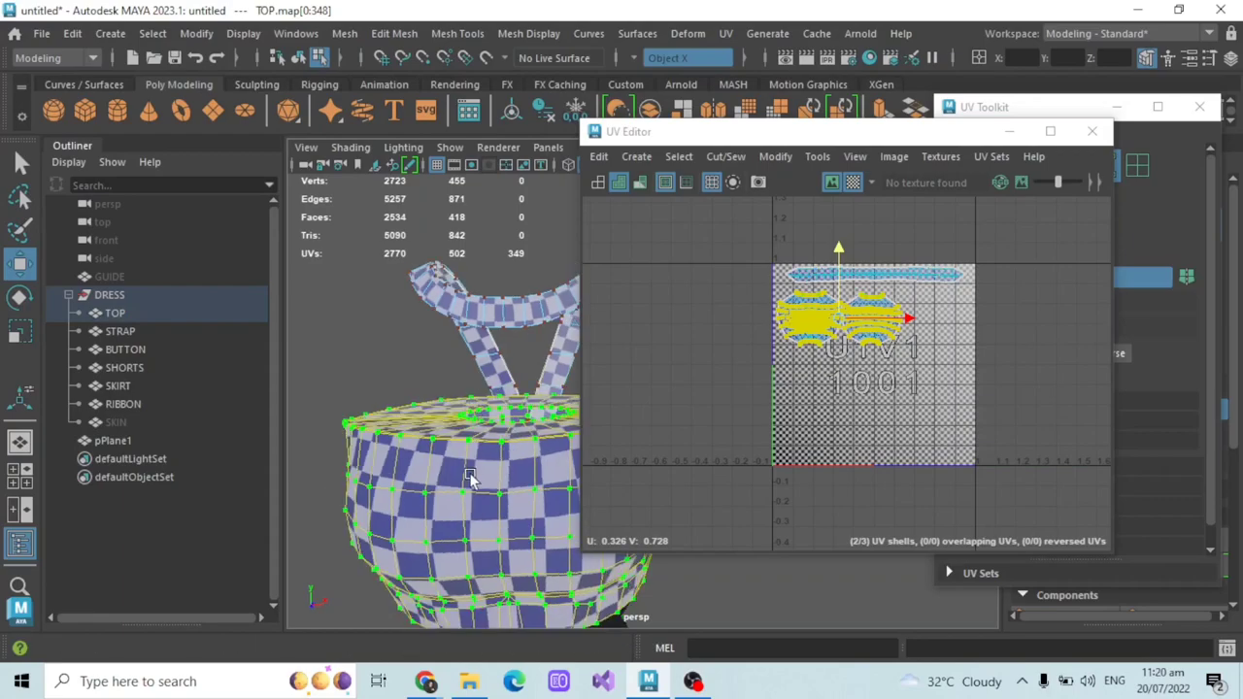
left_click_drag(470, 478, 527, 311, "alt")
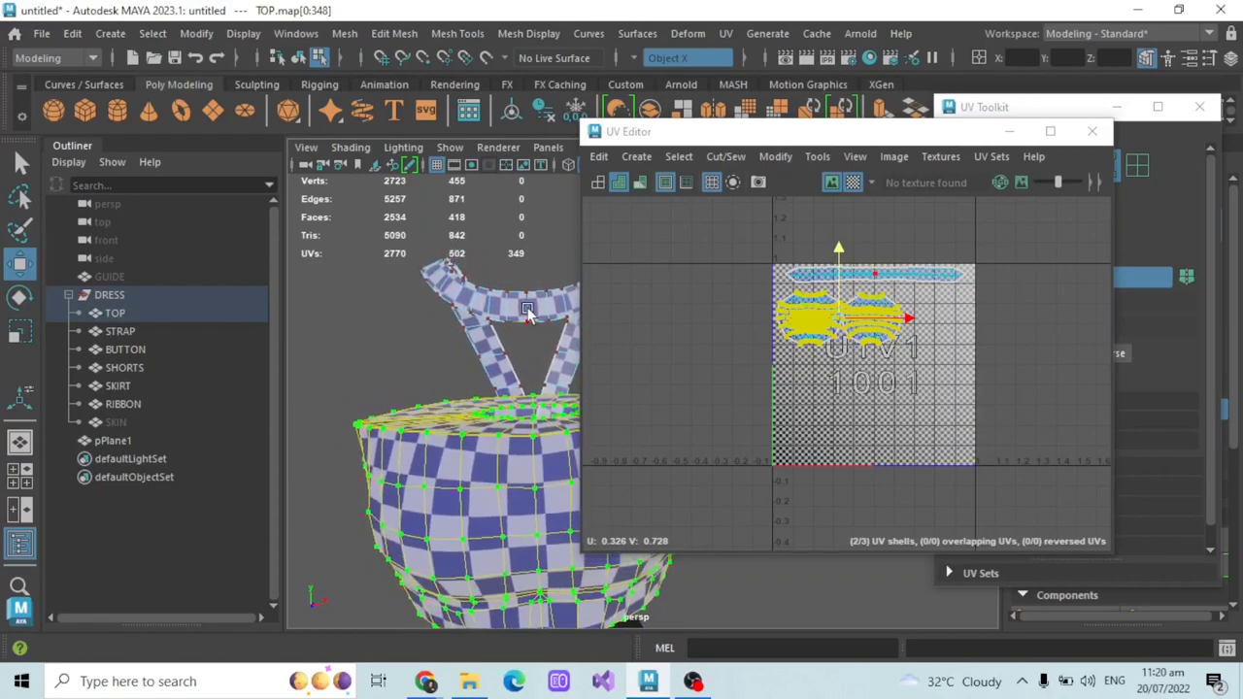
left_click(519, 314)
double_click(518, 299)
left_click(406, 270)
scroll(397, 338, "up", 2)
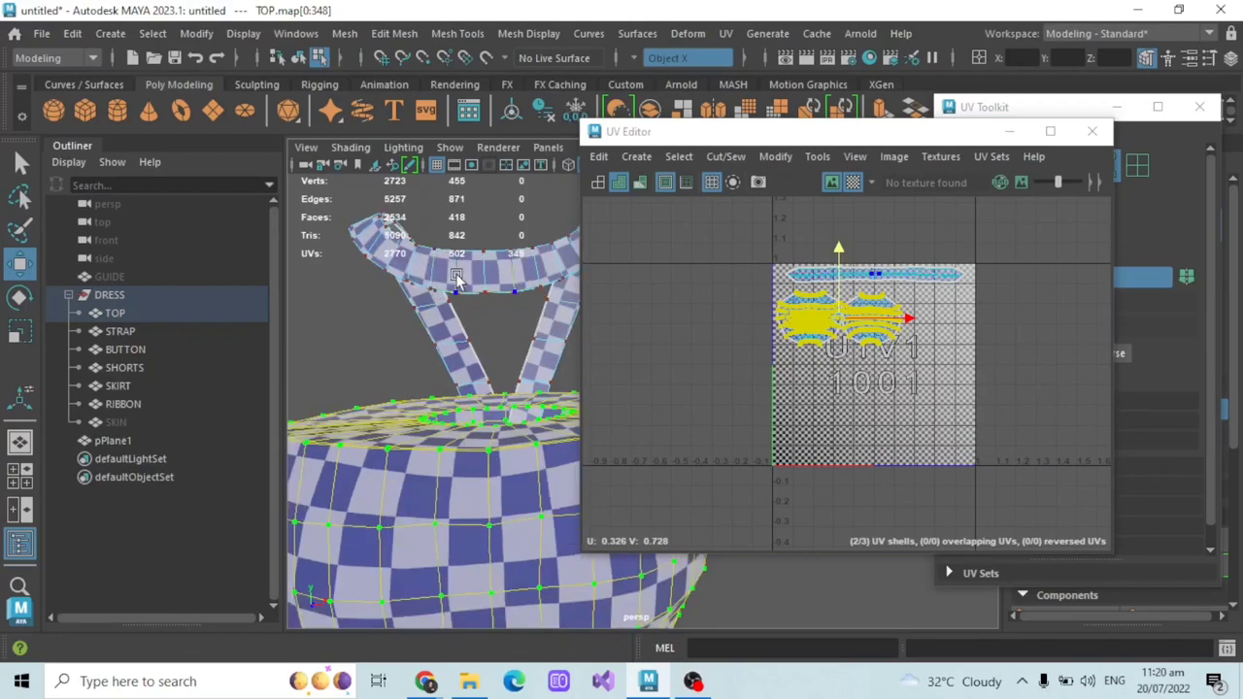
left_click(458, 262)
left_click(453, 266)
left_click(772, 244)
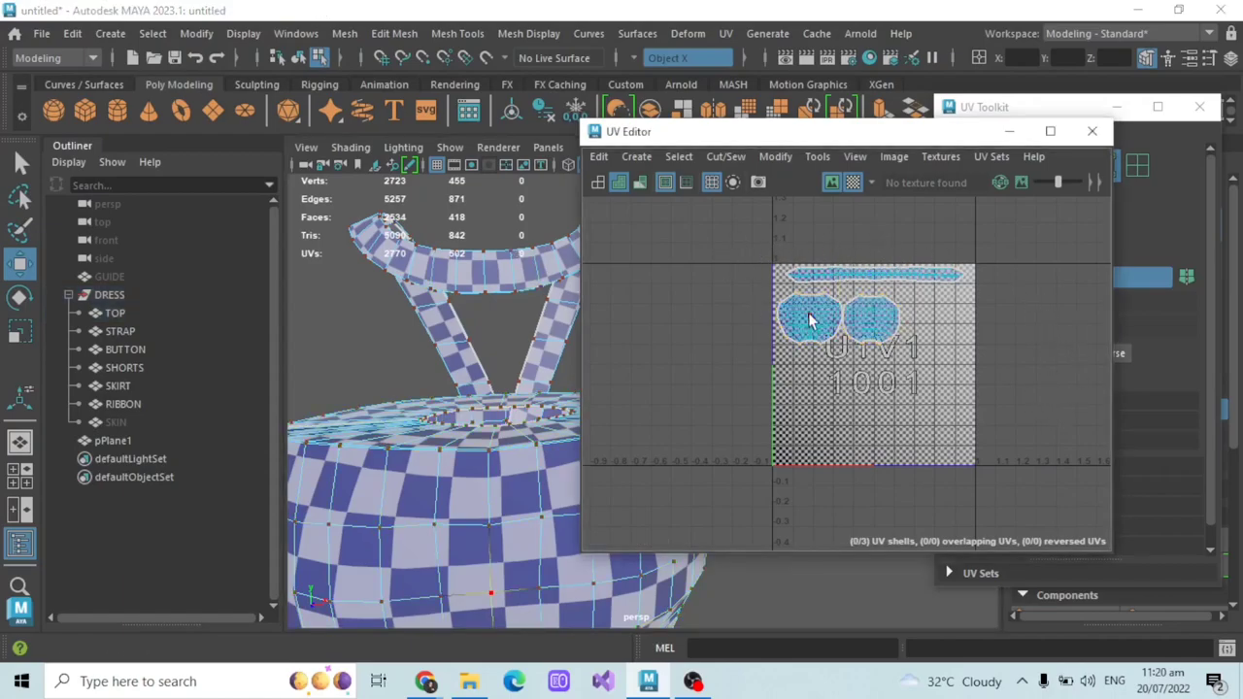
left_click(859, 274)
left_click(724, 229)
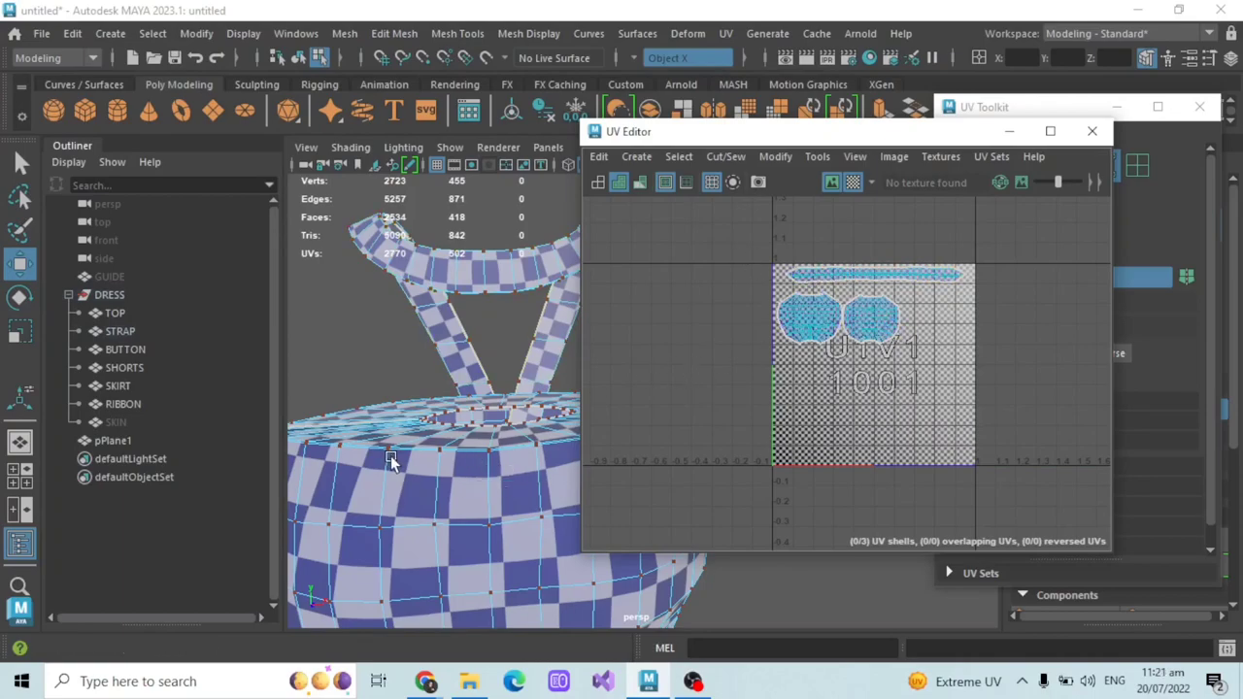
- Scale up both TOP UV shells slightly and move them back inside the U1V1 tile below the strap shell
left_click(794, 329)
left_click(894, 338, "shift")
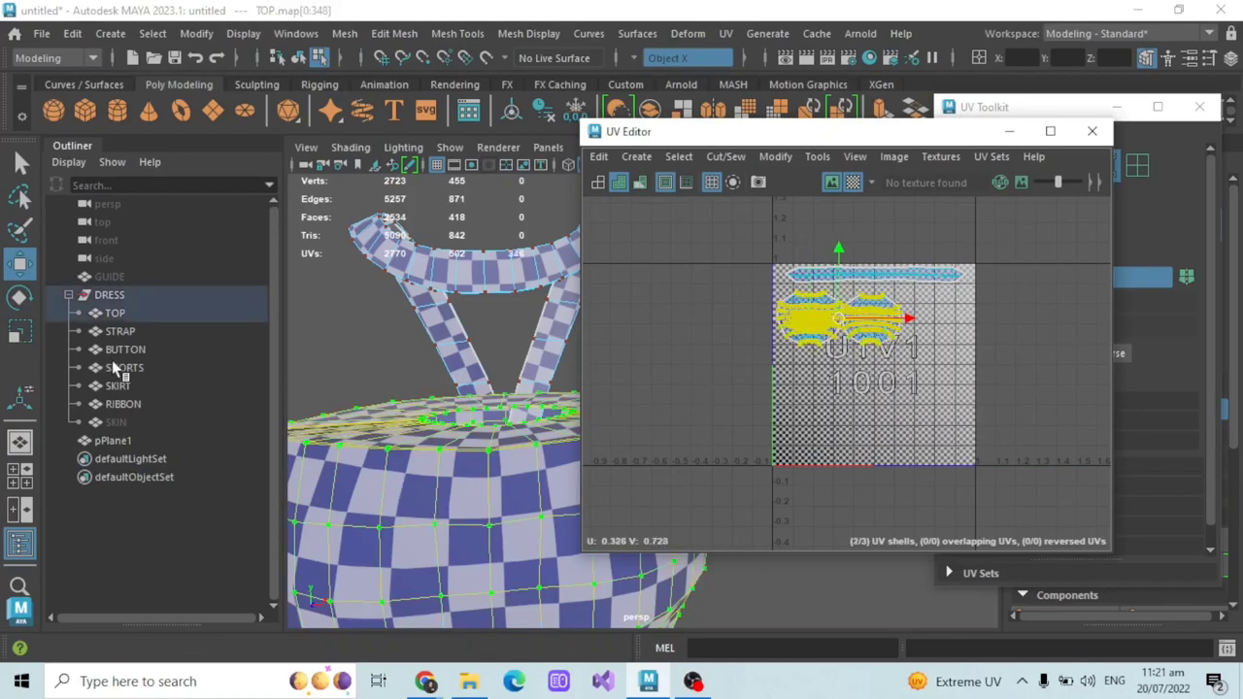
left_click(20, 333)
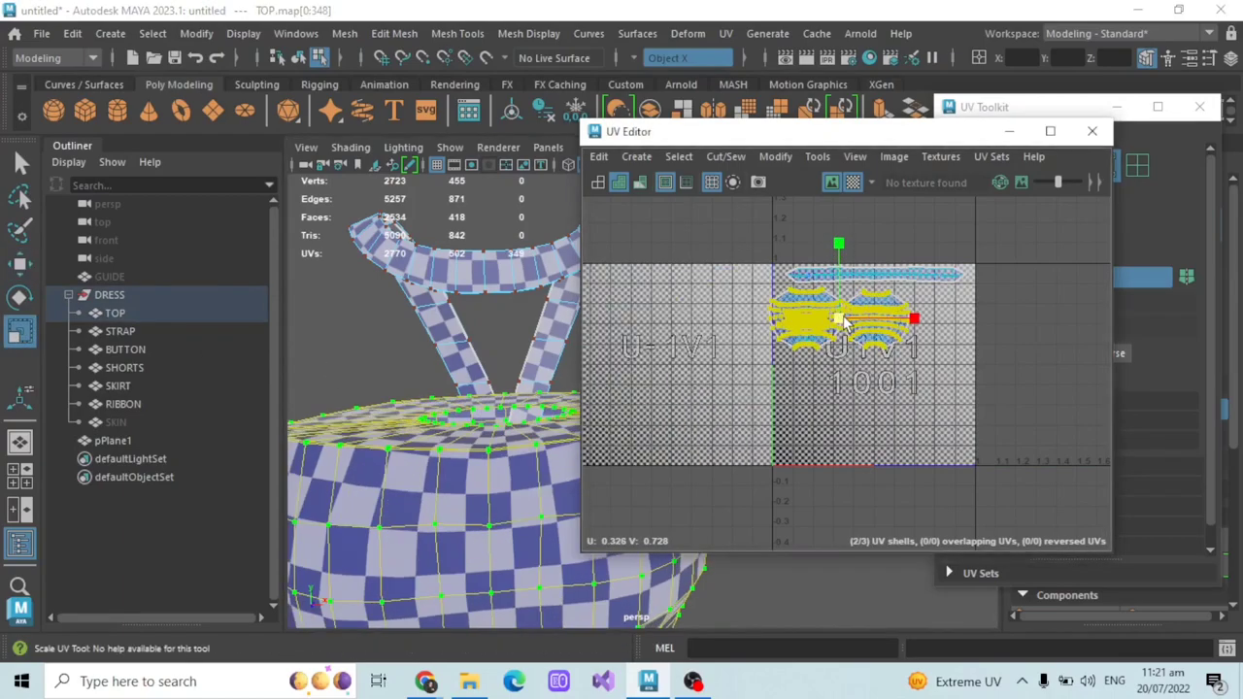
mouse_move(837, 319)
left_mouse_down()
mouse_move(854, 328)
mouse_move(847, 321)
left_mouse_up()
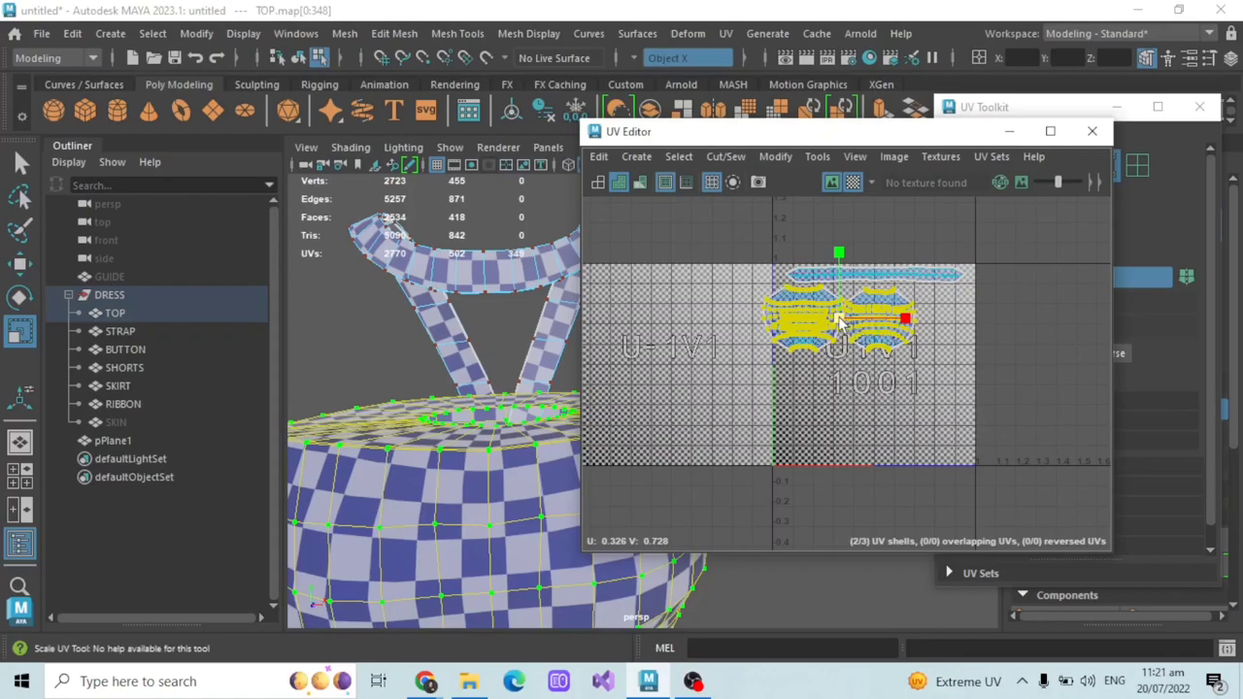
key("w")
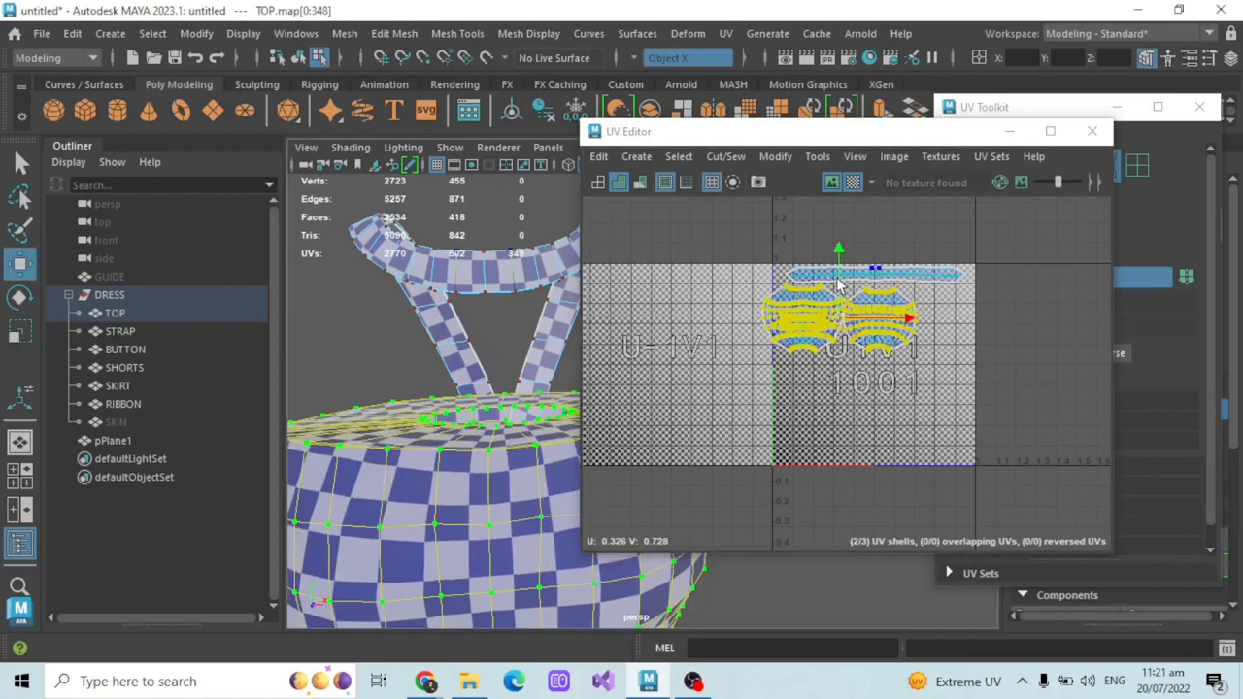
left_click_drag(837, 285, 889, 324)
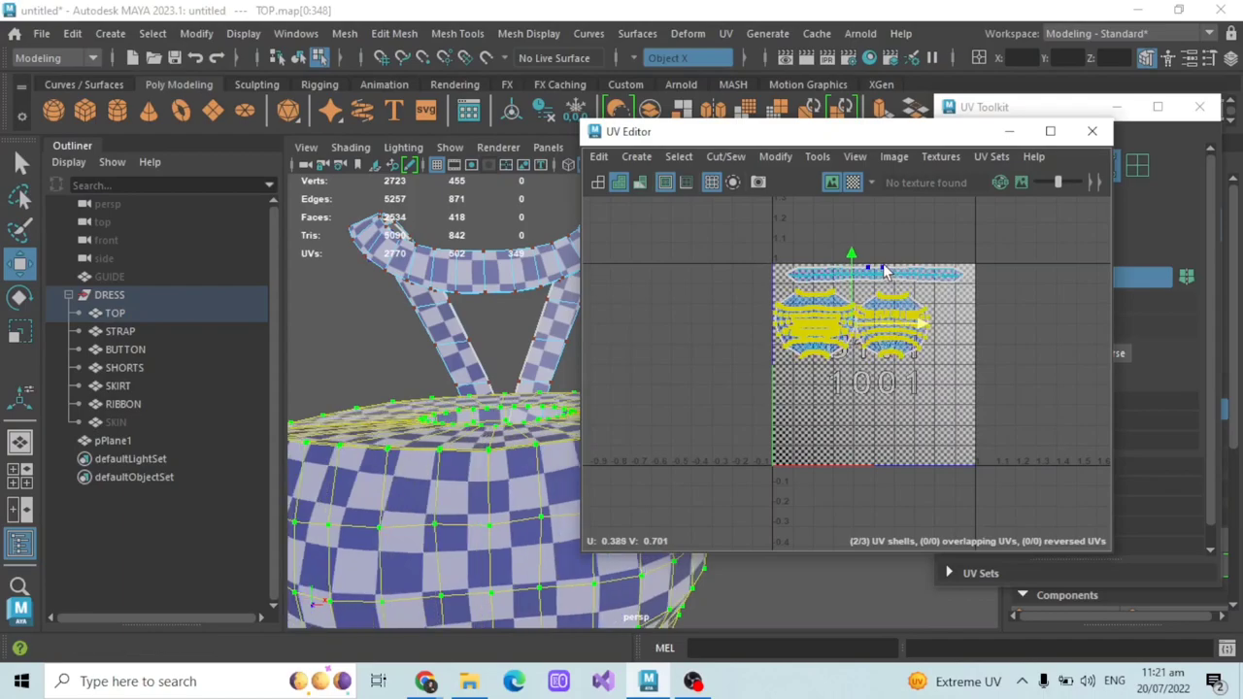
- Run Orient Shells on the smaller TOP UV shell, the one for its upper cap
left_click(884, 272)
left_click(1028, 252)
scroll(1019, 268, "down", 2)
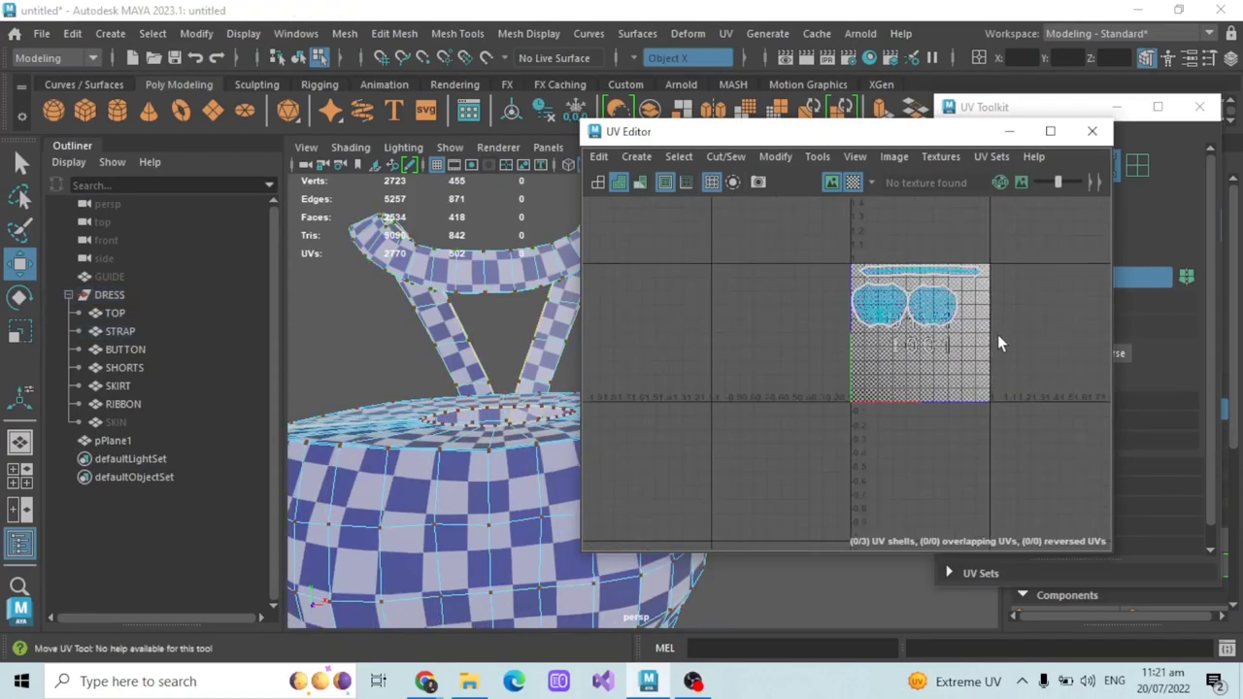
scroll(997, 341, "up", 2)
left_click(813, 297)
left_click(910, 283)
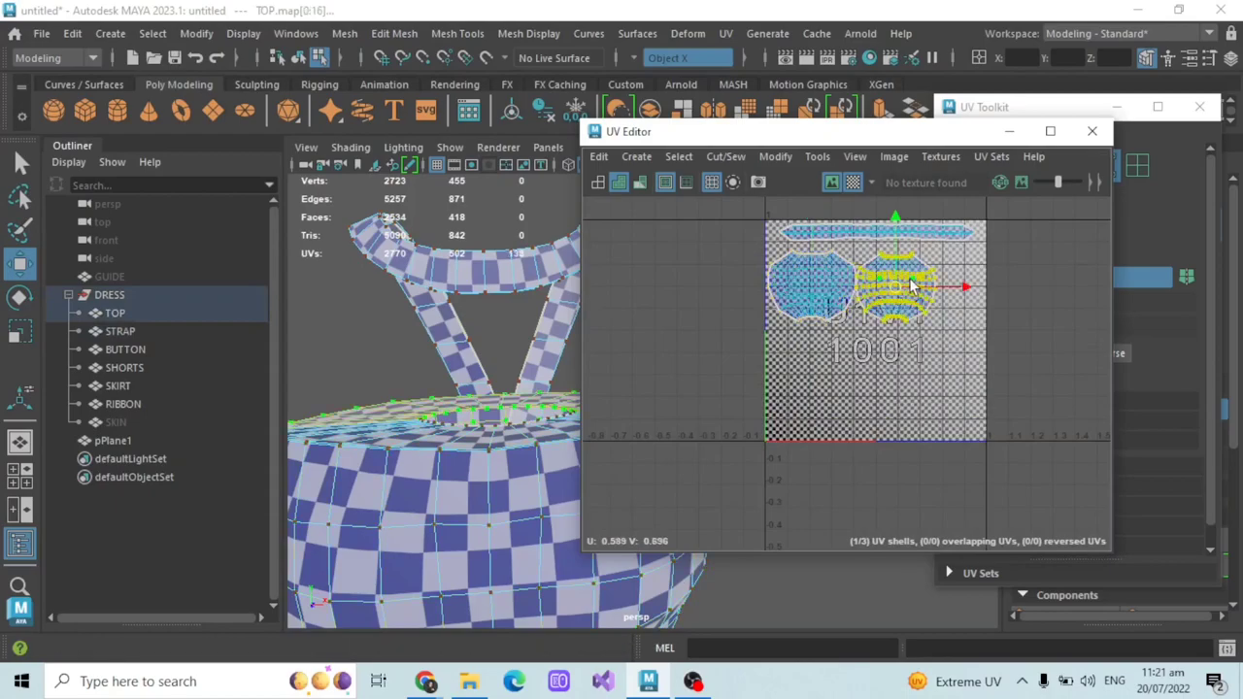
left_click(775, 157)
left_click(848, 393)
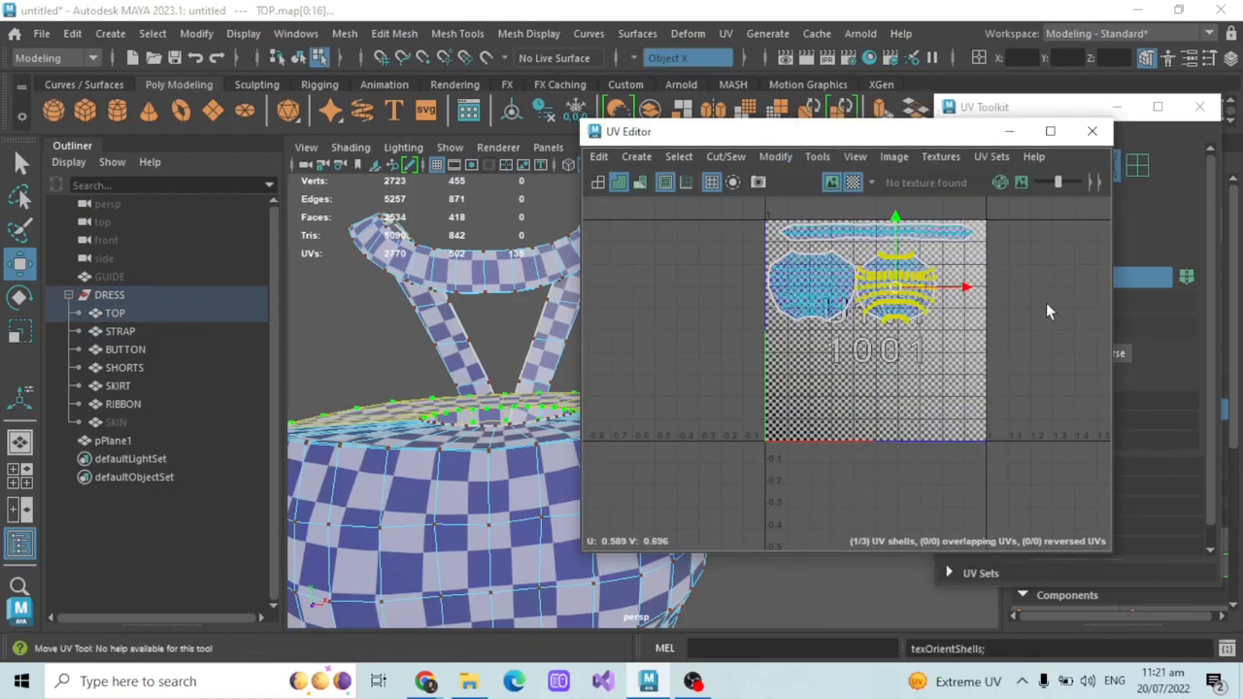
left_click(1021, 296)
- Run Orient Shells on the larger TOP UV shell that covers its body
left_click(811, 290)
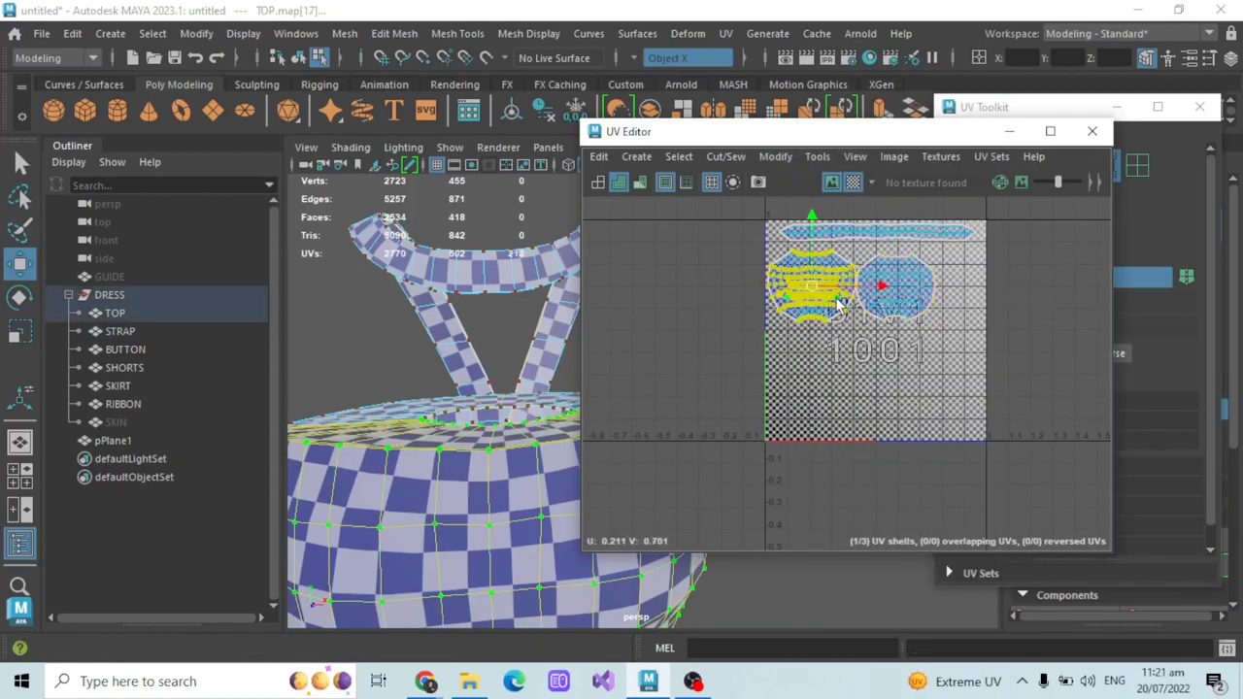
left_click(775, 156)
left_click(847, 392)
left_click(990, 287)
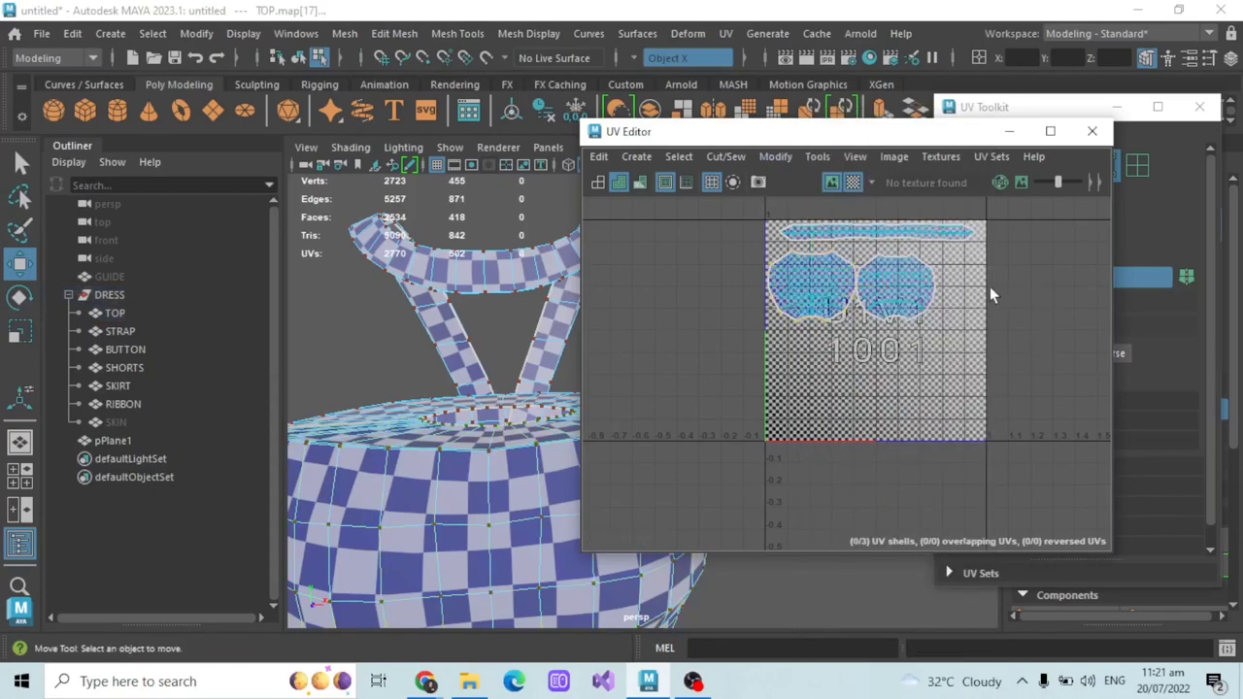
scroll(990, 287, "up", 2)
left_click(852, 222)
scroll(1000, 296, "down", 4)
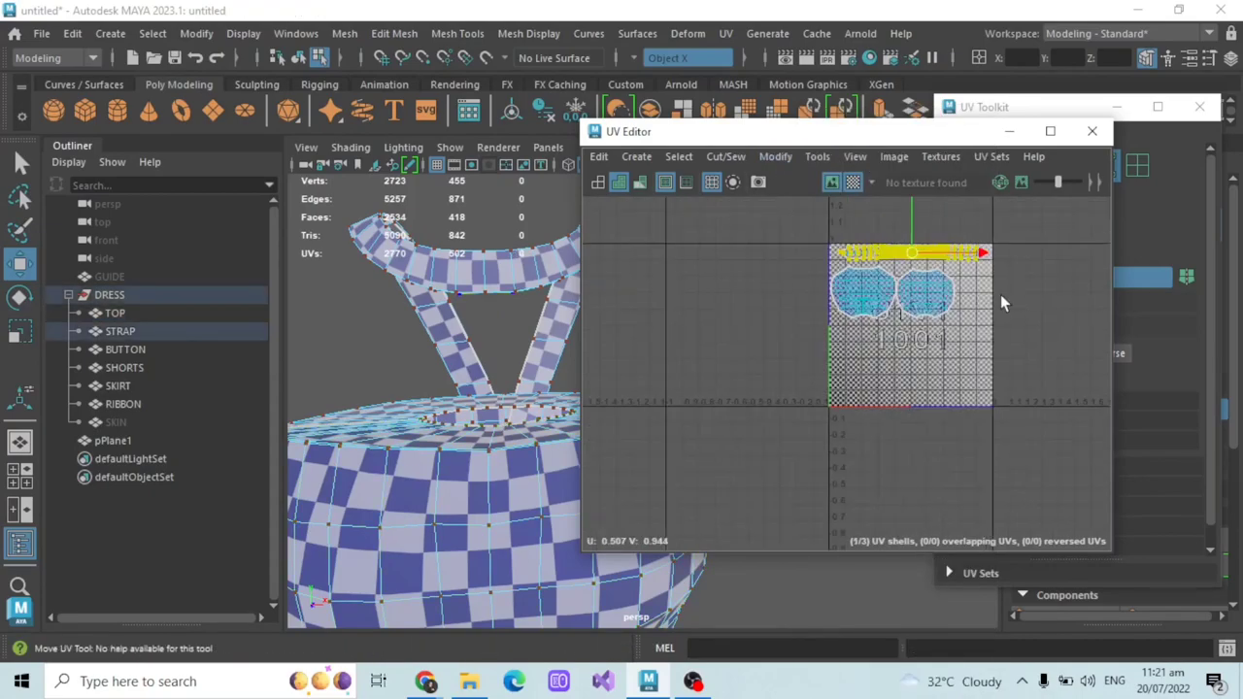
scroll(1000, 295, "down", 2)
left_click(997, 289)
scroll(334, 434, "down", 5)
left_click_drag(480, 437, 489, 384, "alt")
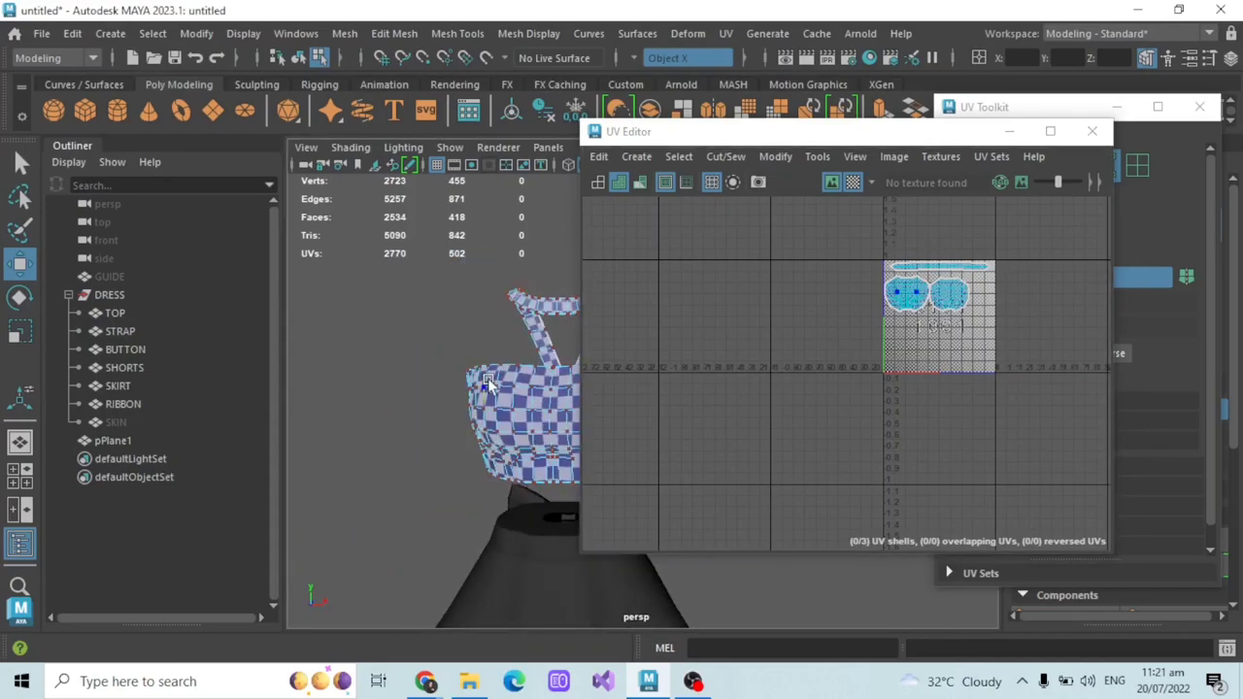
- Apply a planar UV projection to all of the BUTTON mesh, fitted to the bounding box and projected from the Z axis
left_click(145, 350)
key("f")
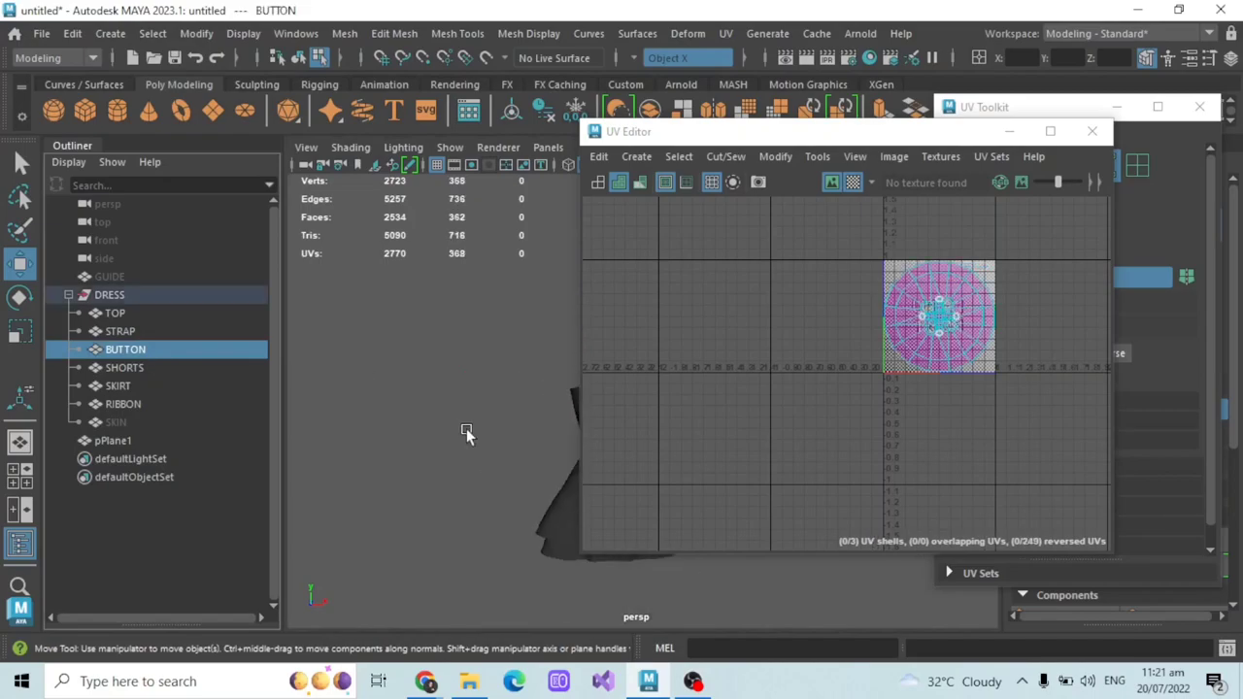
left_click_drag(466, 428, 414, 480, "alt")
scroll(484, 451, "up", 5)
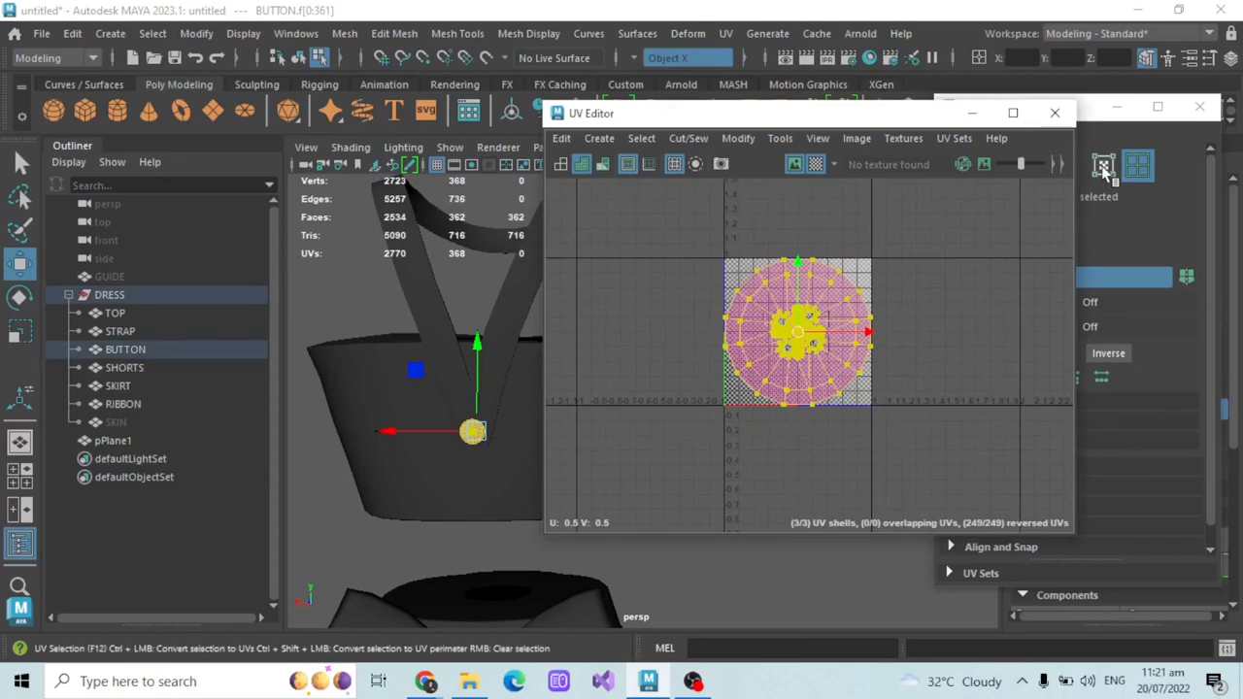
left_click(609, 143)
left_click(1101, 166)
left_click_drag(659, 243, 902, 411)
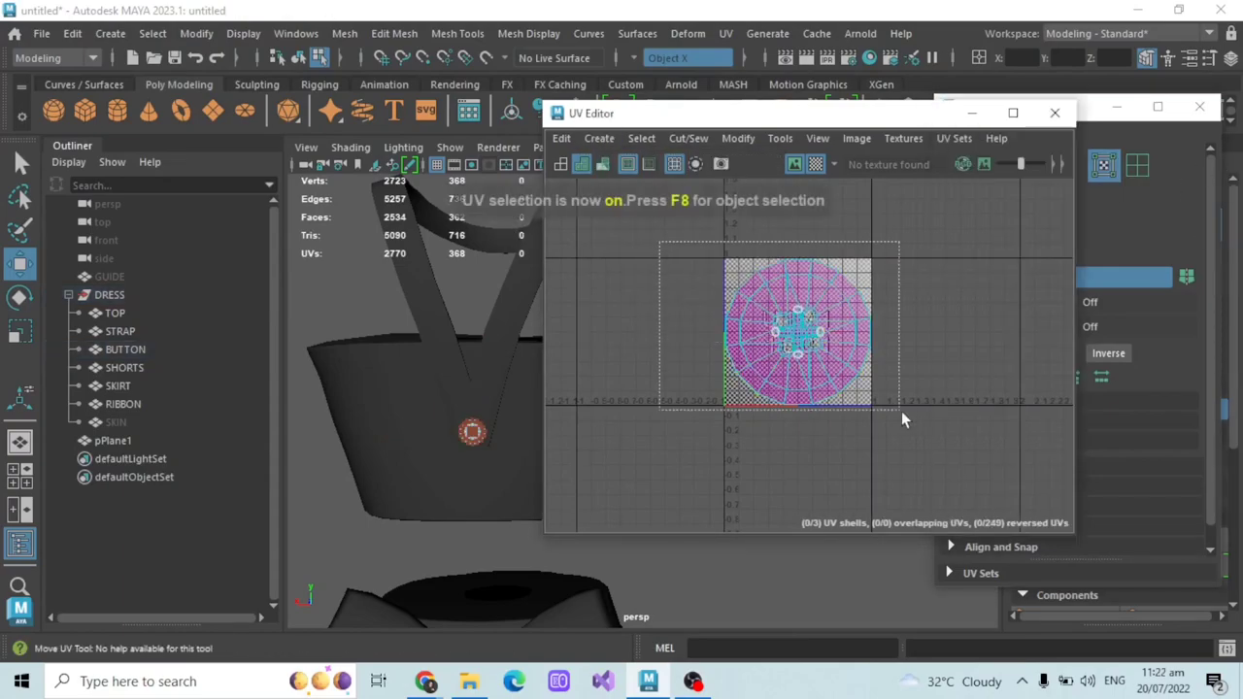
left_click(599, 138)
left_click(769, 284)
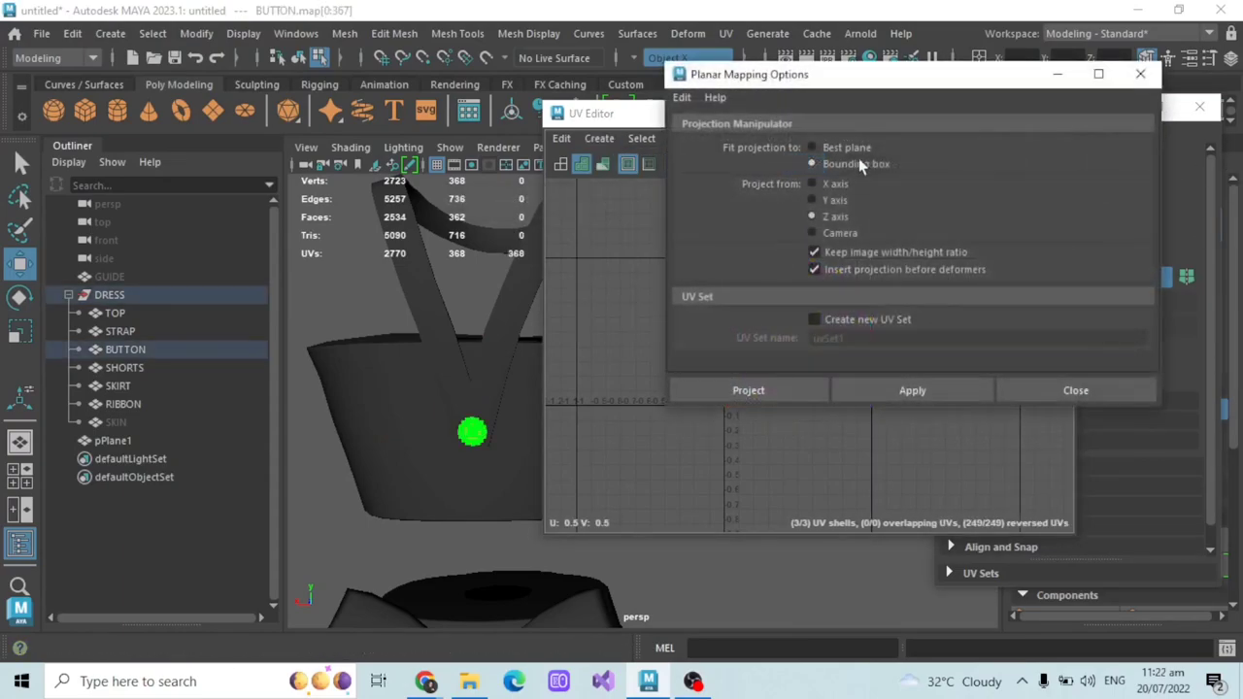
left_click(773, 389)
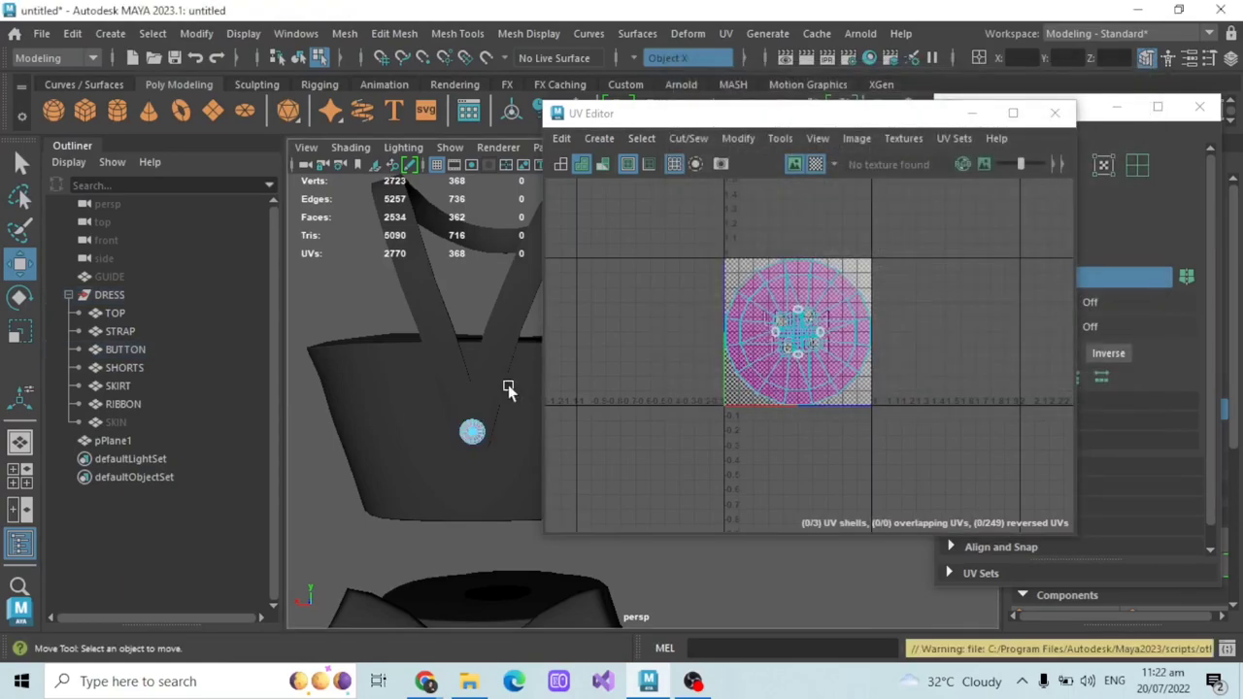
- Cut the button's UVs along the edge loop around its outer front rim
left_click_drag(508, 388, 592, 347, "alt")
left_click_drag(777, 417, 710, 360, "alt")
scroll(674, 435, "up", 4)
left_click(805, 165)
scroll(672, 393, "up", 6)
key("F10")
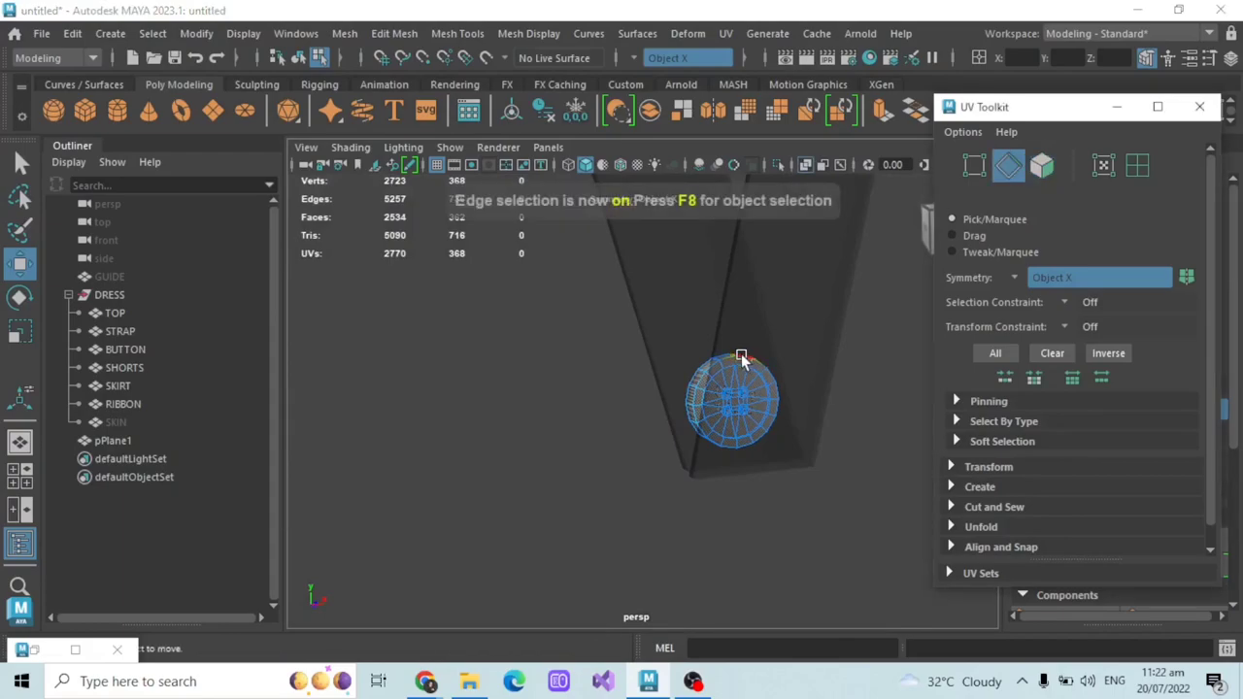
key("f")
left_click(37, 650)
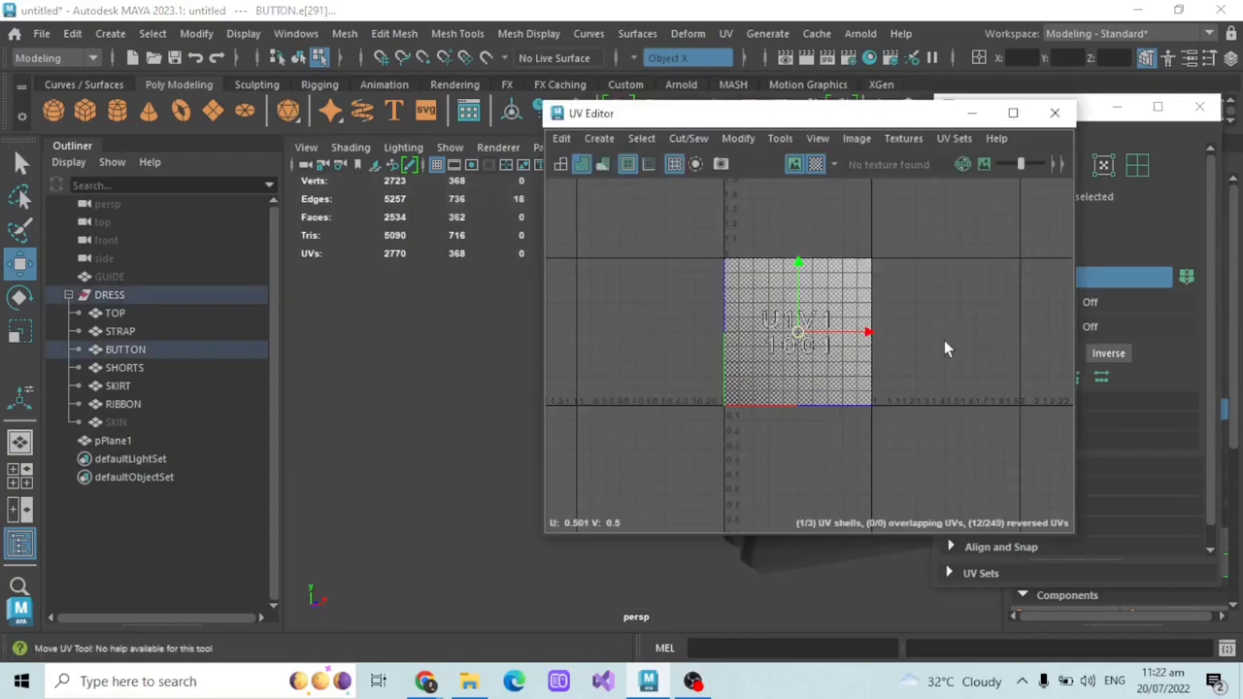
right_click_drag(943, 327, 874, 355, "shift")
left_click(972, 113)
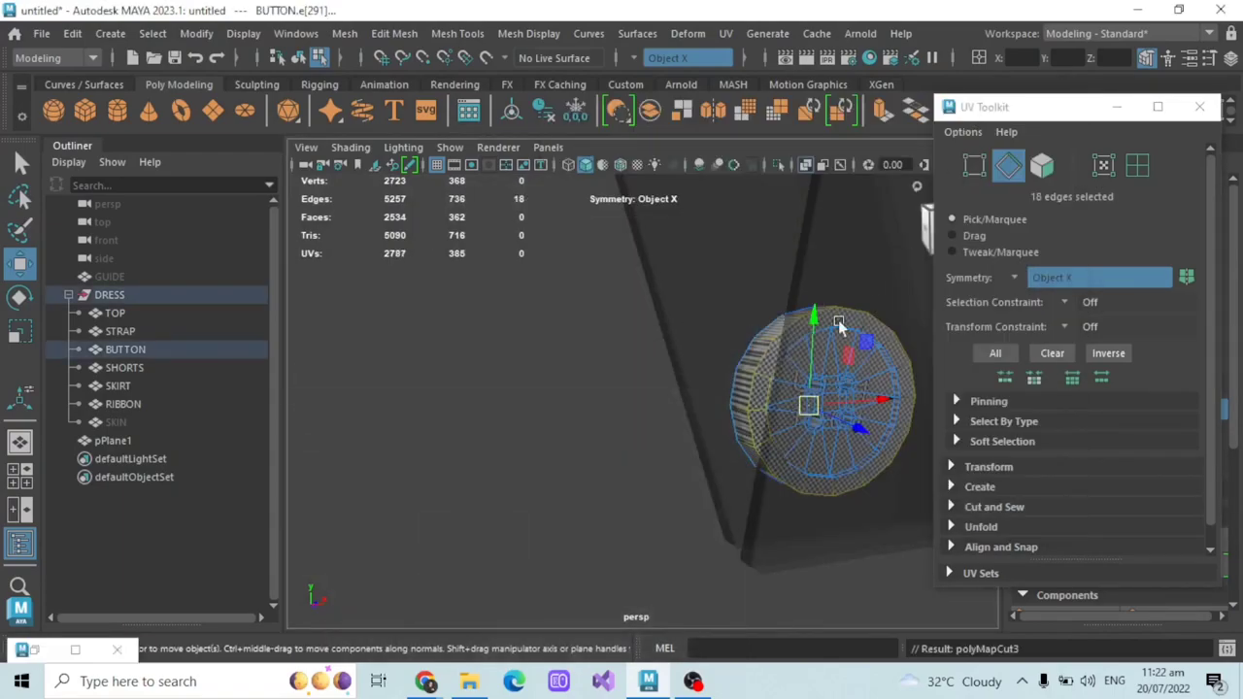
- Select all the button's UVs and unfold them
scroll(765, 388, "up", 5)
scroll(621, 417, "down", 5)
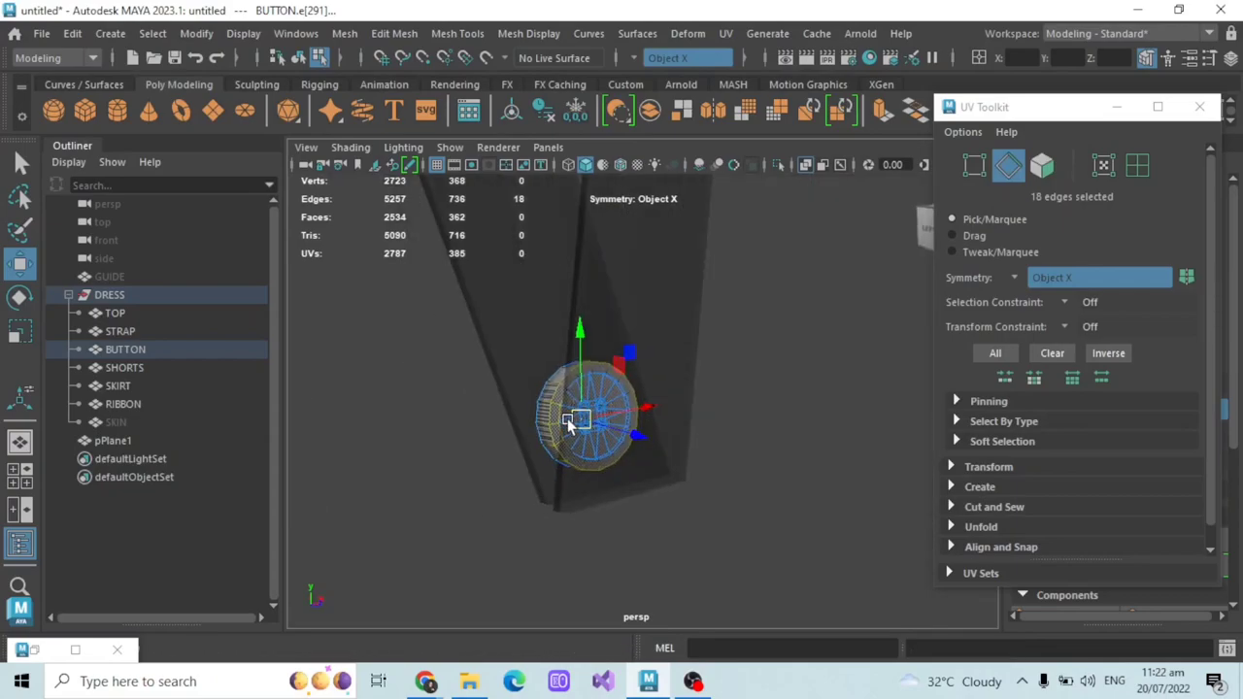
left_click(34, 650)
left_click(631, 369)
left_click(1103, 166)
left_click_drag(618, 256, 913, 421)
left_click(738, 138)
left_click(829, 667)
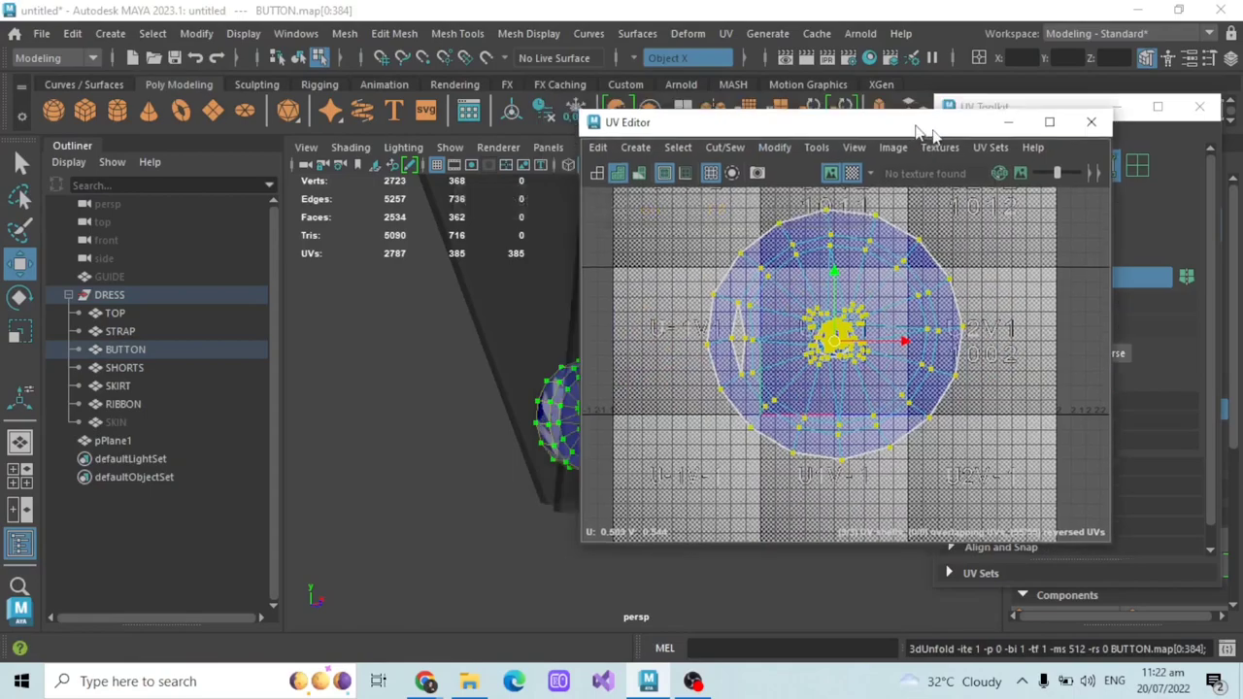
- Hide the STRAP and TOP meshes so the button is unobstructed in the perspective view
scroll(389, 491, "up", 5)
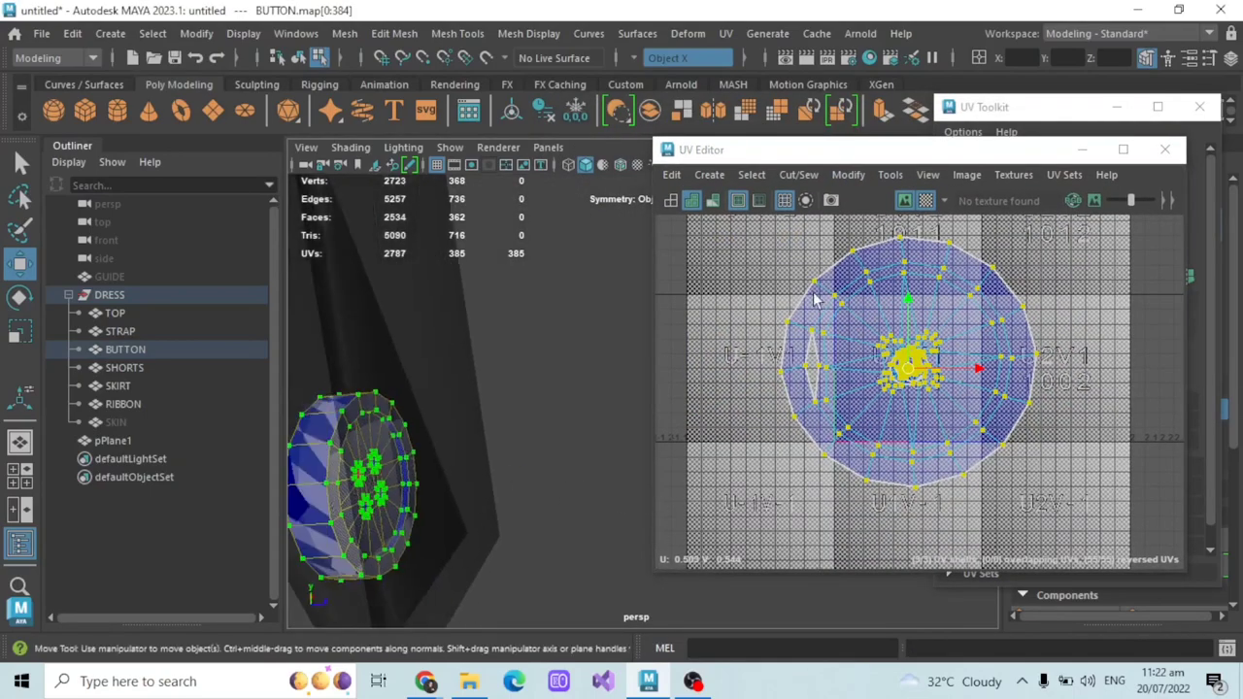
left_click_drag(946, 154, 782, 185)
left_click(1147, 165)
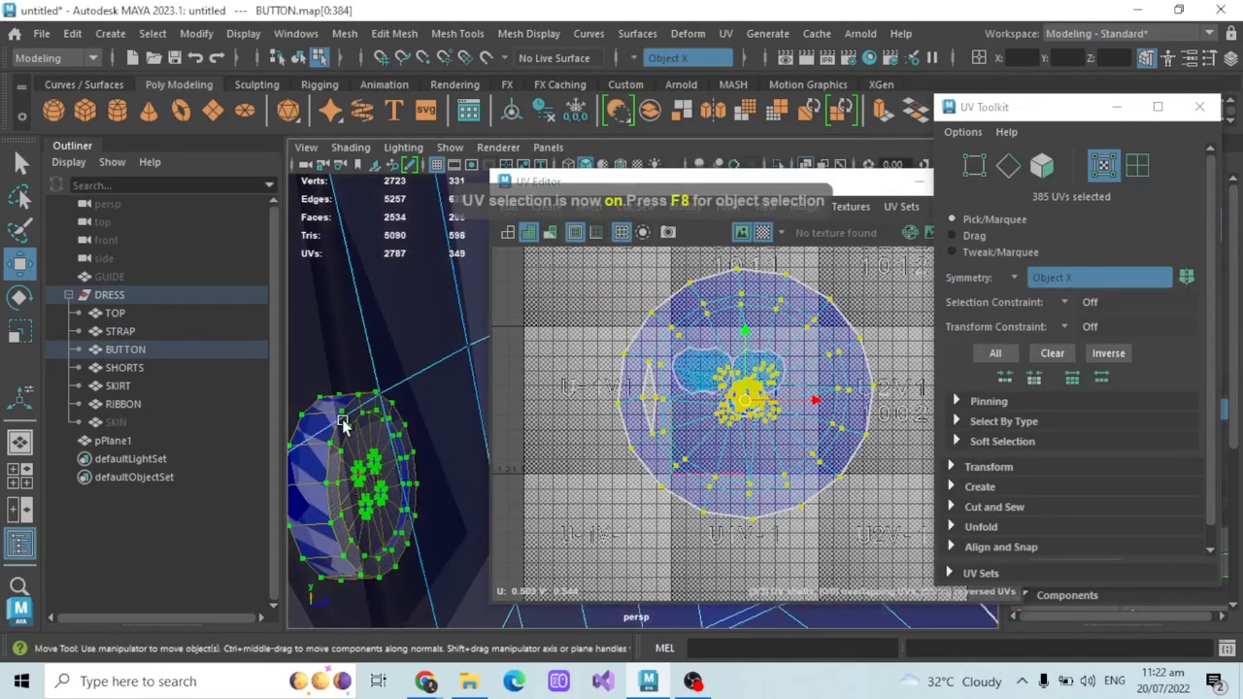
key("q")
left_click_drag(356, 494, 383, 447, "alt")
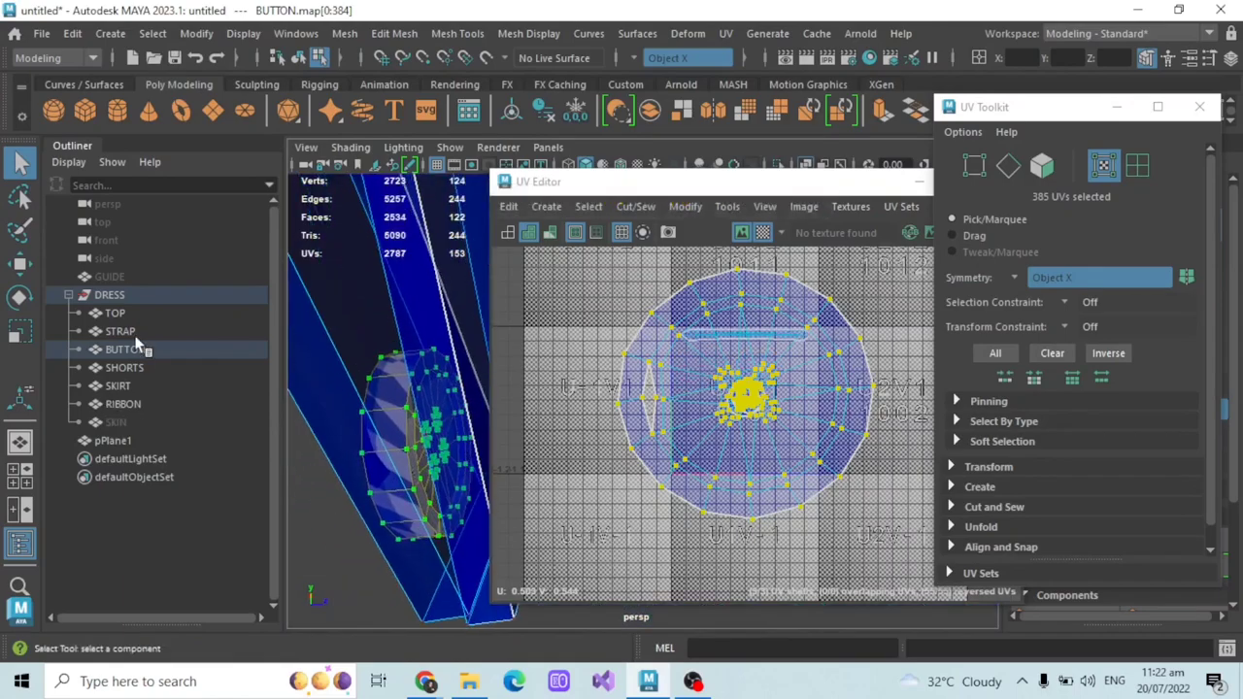
left_click(136, 336)
left_click(153, 316, "shift")
key("ctrl+h")
- Select the UVs of the button's large face shell and unfold them
left_click(406, 435)
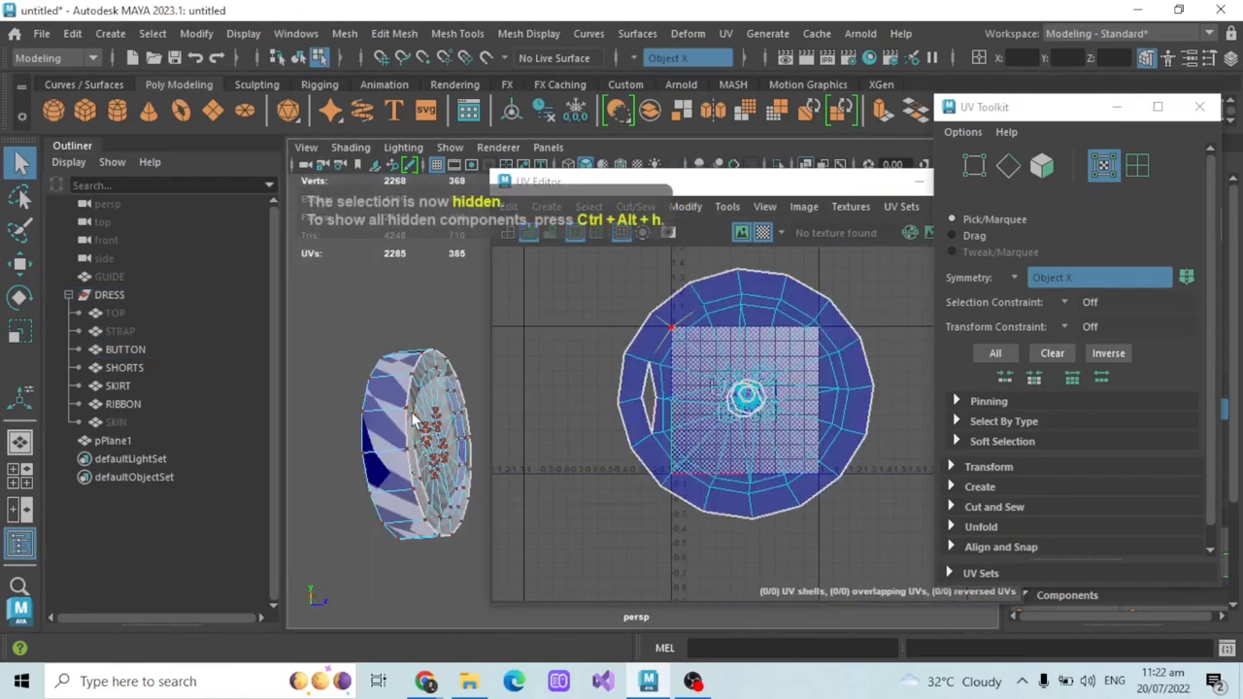
double_click(414, 416)
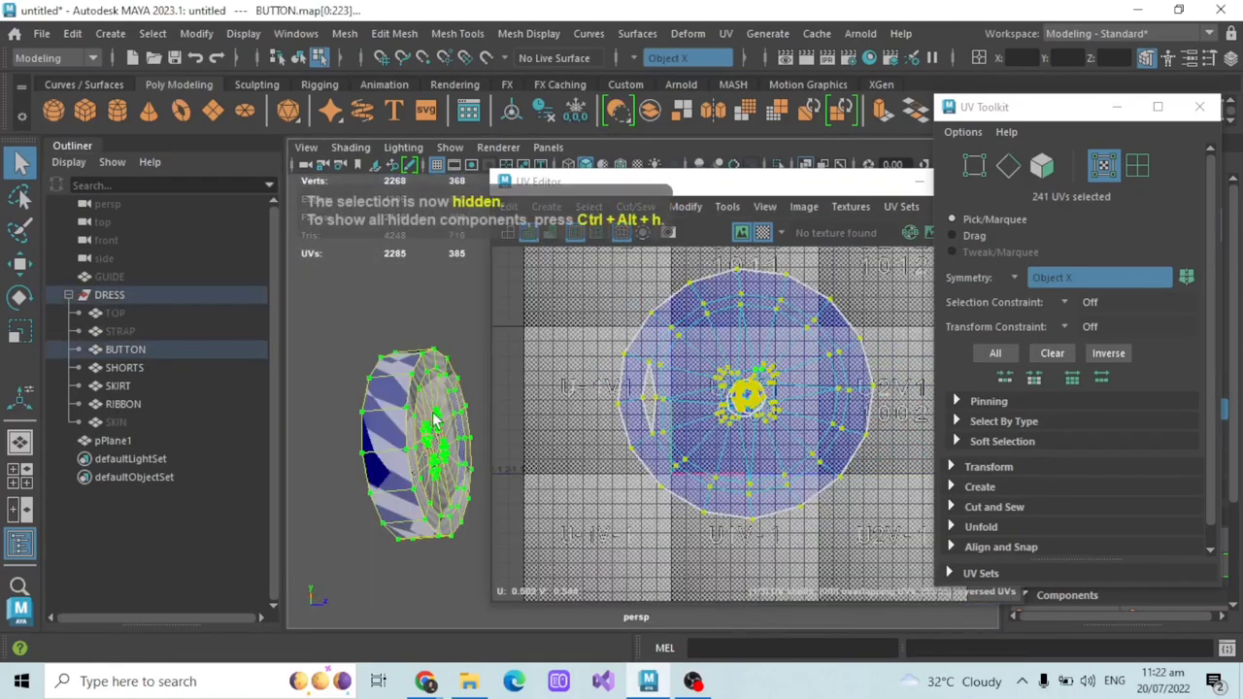
left_click(1138, 165)
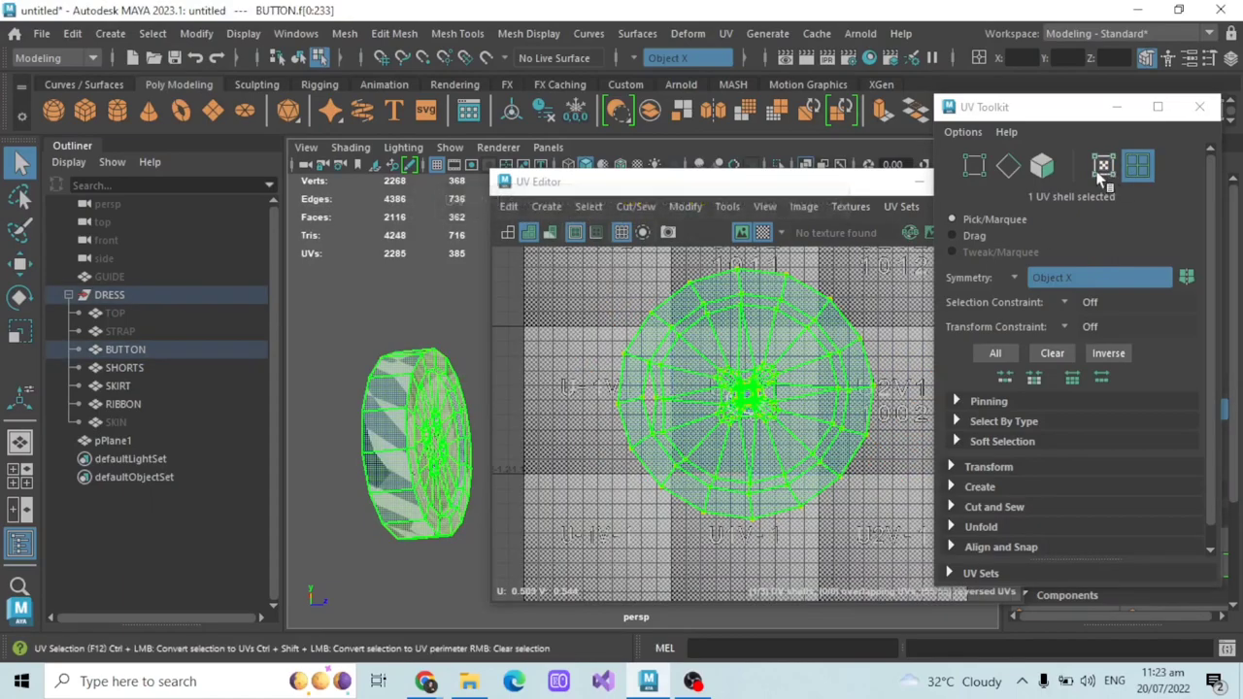
left_click(1104, 167)
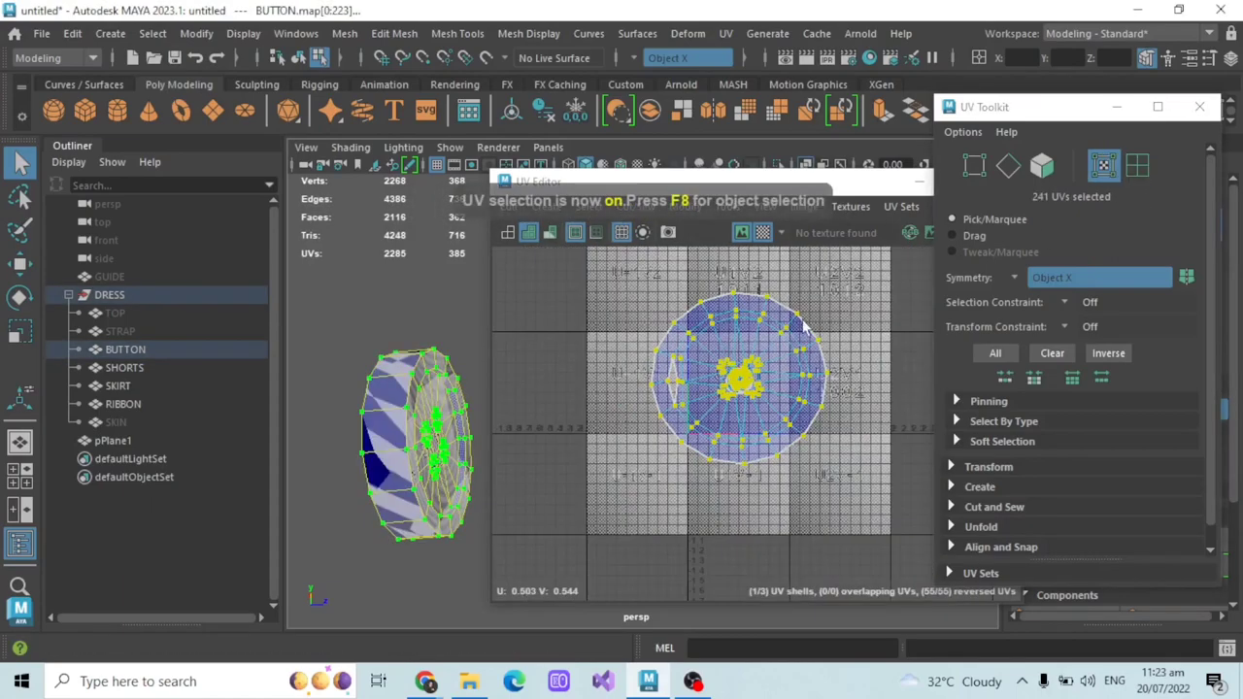
left_click(685, 206)
left_click(767, 616)
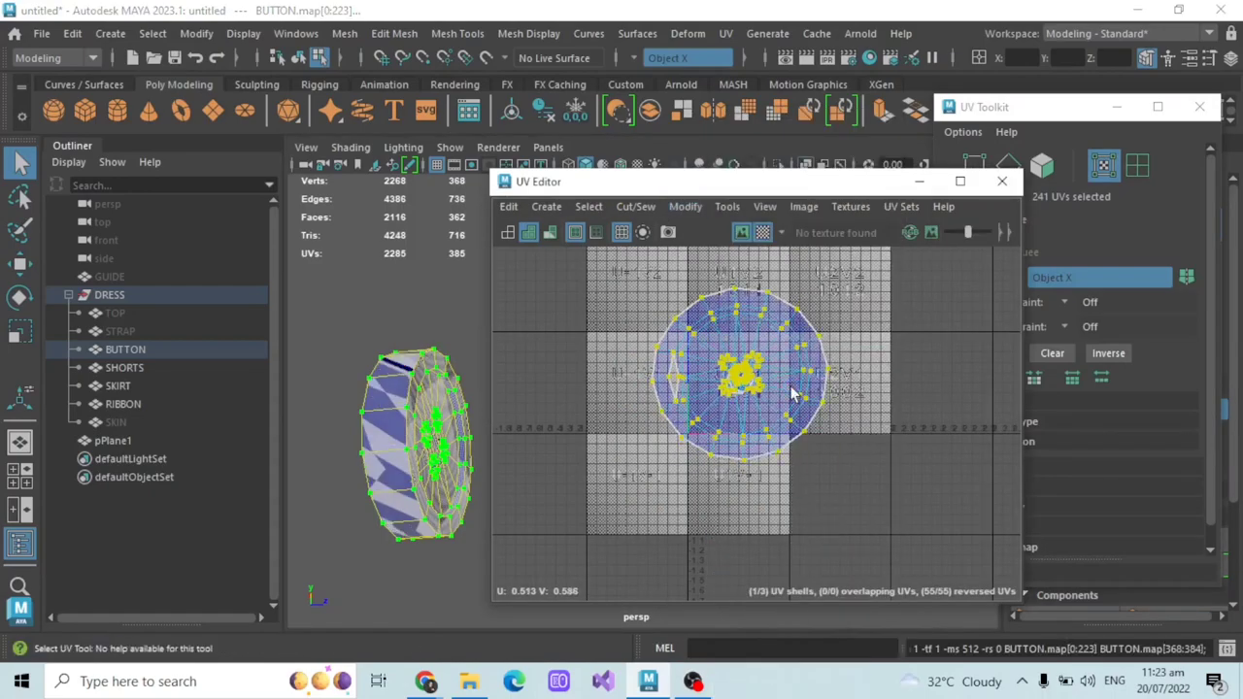
- Scale the button's large face shell down within the U1V1 tile
left_click_drag(377, 514, 398, 453, "alt")
left_click(13, 334)
left_click_drag(741, 375, 717, 377)
left_click_drag(741, 375, 728, 376)
scroll(734, 376, "up", 2)
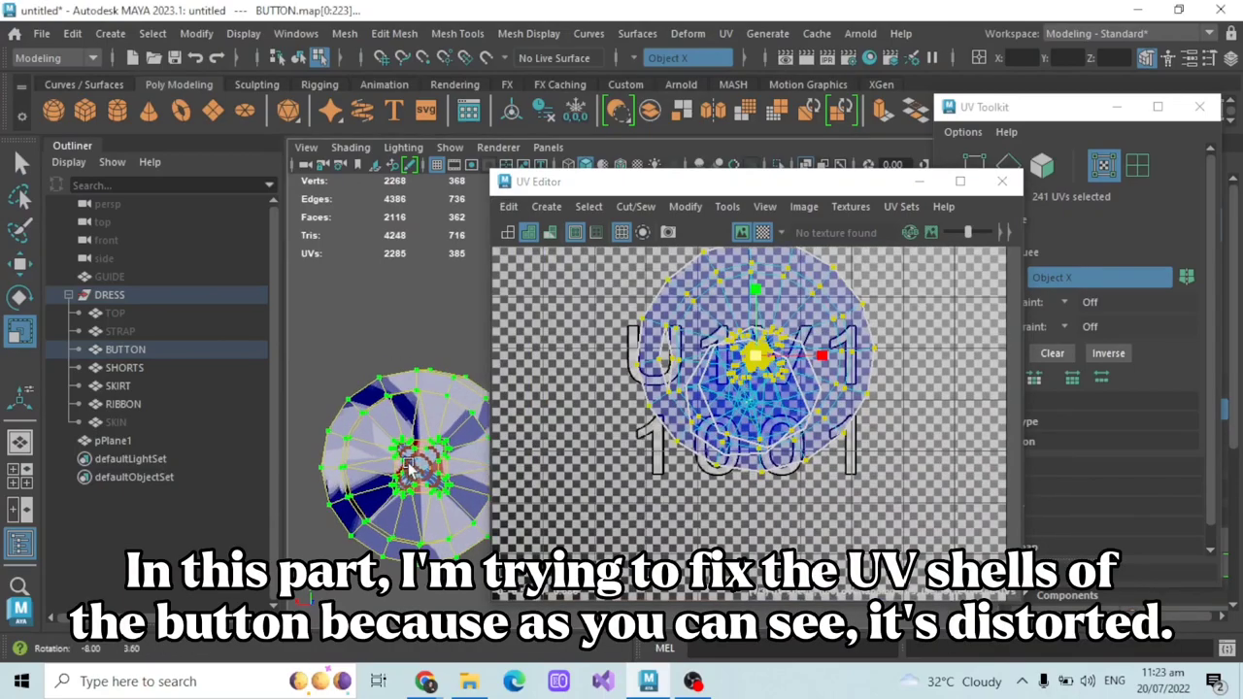
- Try a cylindrical UV projection on all of the button's UV shells
left_click_drag(408, 456, 389, 481, "alt")
scroll(896, 397, "down", 4)
left_click(1140, 168)
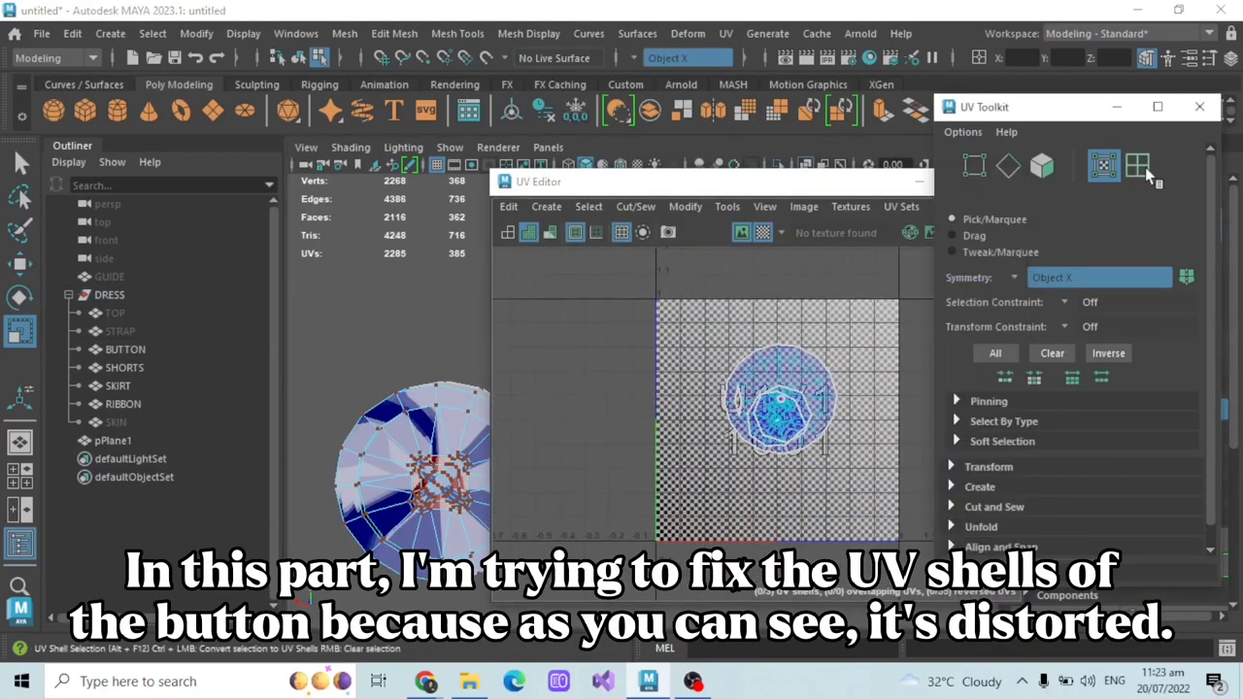
left_click_drag(680, 313, 917, 462)
left_click(549, 205)
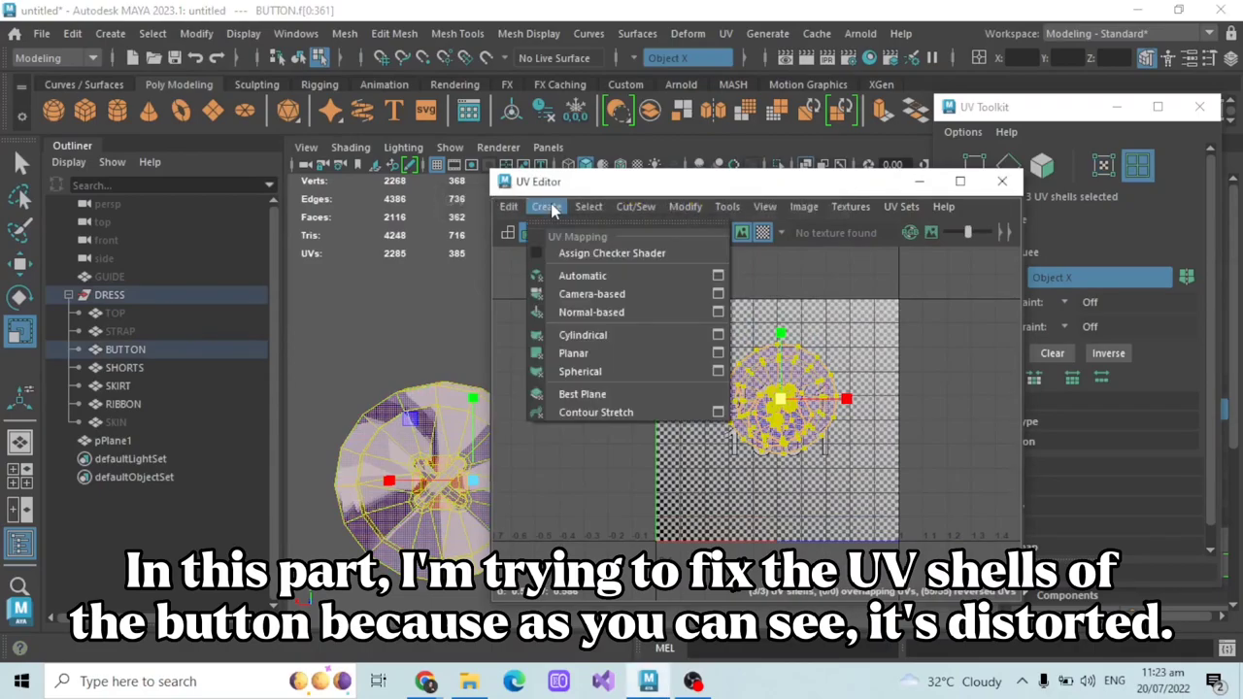
left_click(594, 337)
scroll(775, 381, "down", 3)
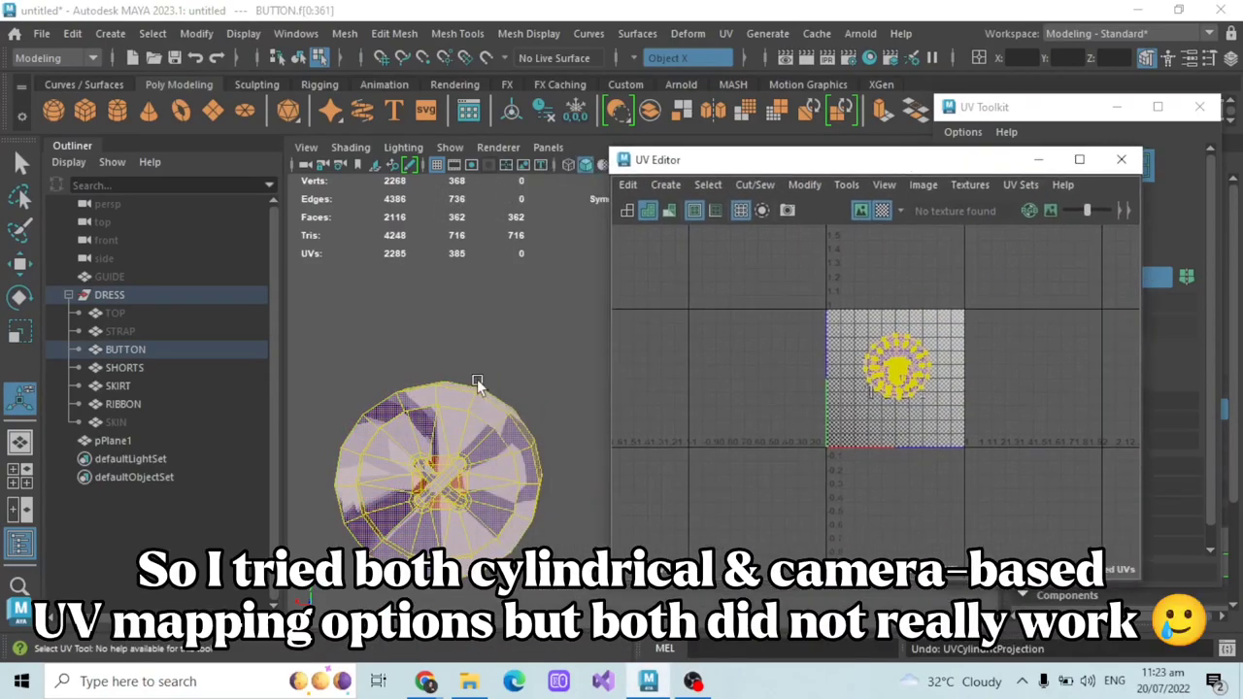
- Switch from the perspective to the front view and frame the button there
left_click_drag(477, 379, 528, 356, "alt")
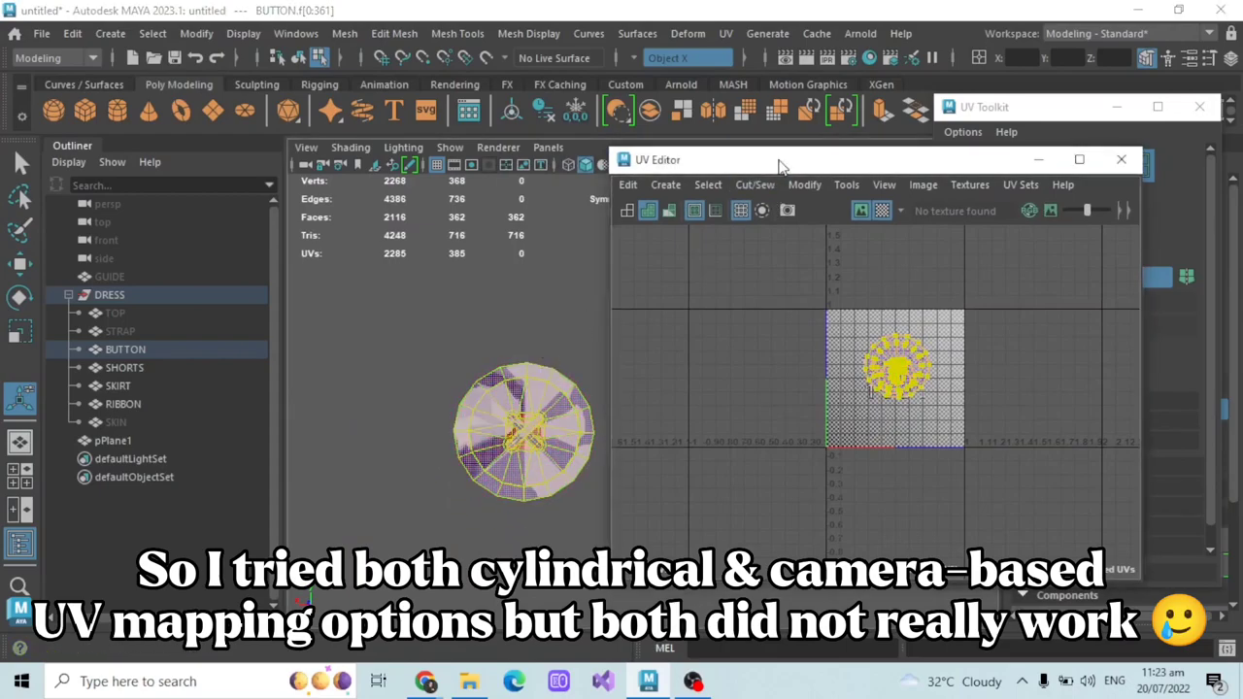
left_click_drag(780, 167, 879, 175)
left_click_drag(476, 329, 583, 464, "alt")
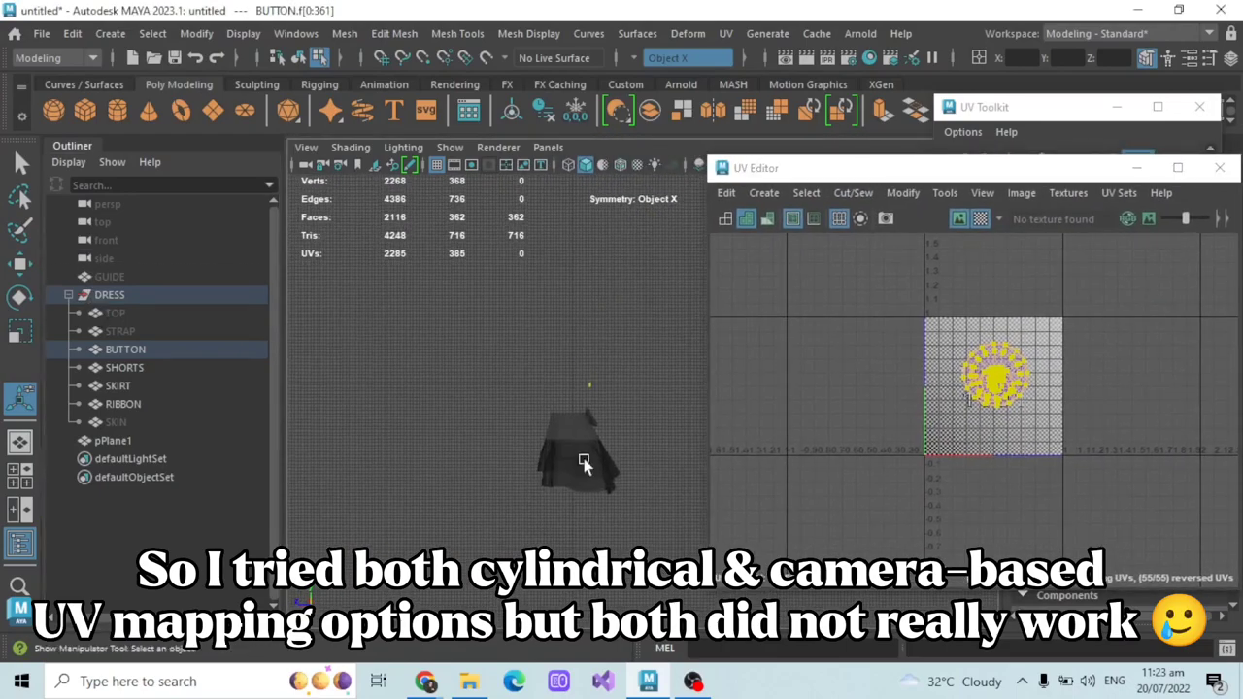
scroll(584, 466, "up", 3)
key("space")
left_click_drag(627, 325, 638, 352)
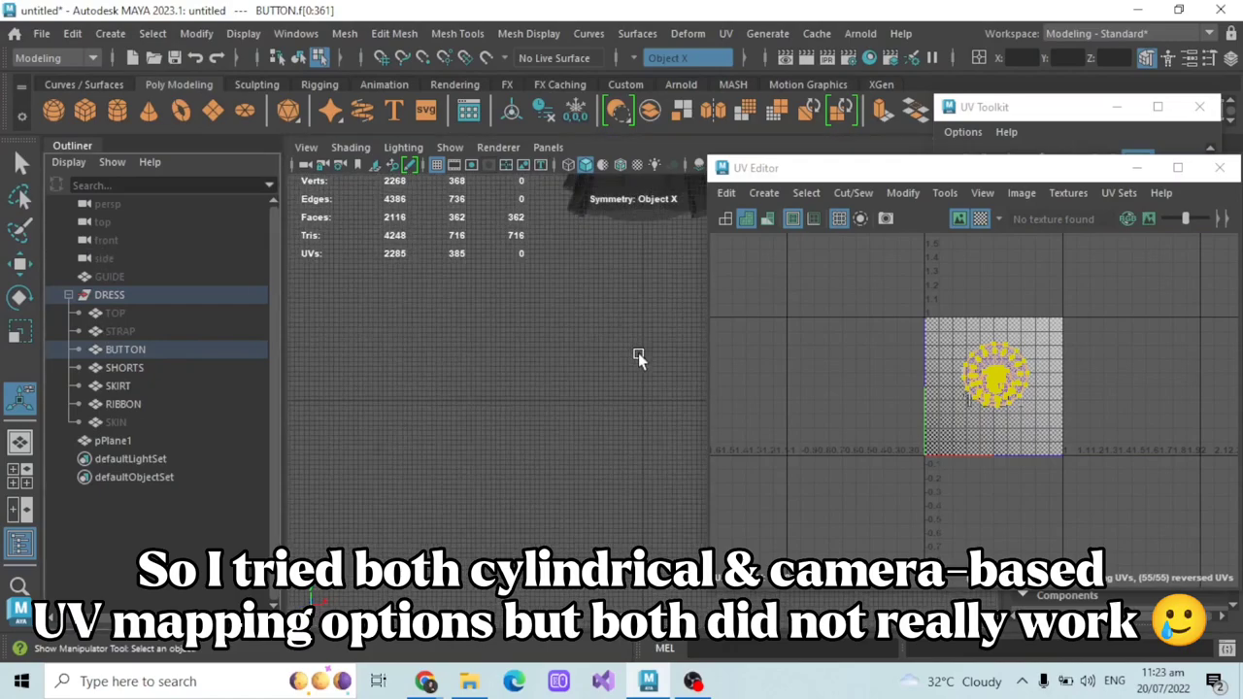
middle_click_drag(638, 352, 674, 438, "alt")
scroll(672, 436, "up", 7)
middle_click_drag(574, 425, 701, 420, "alt")
scroll(624, 439, "up", 7)
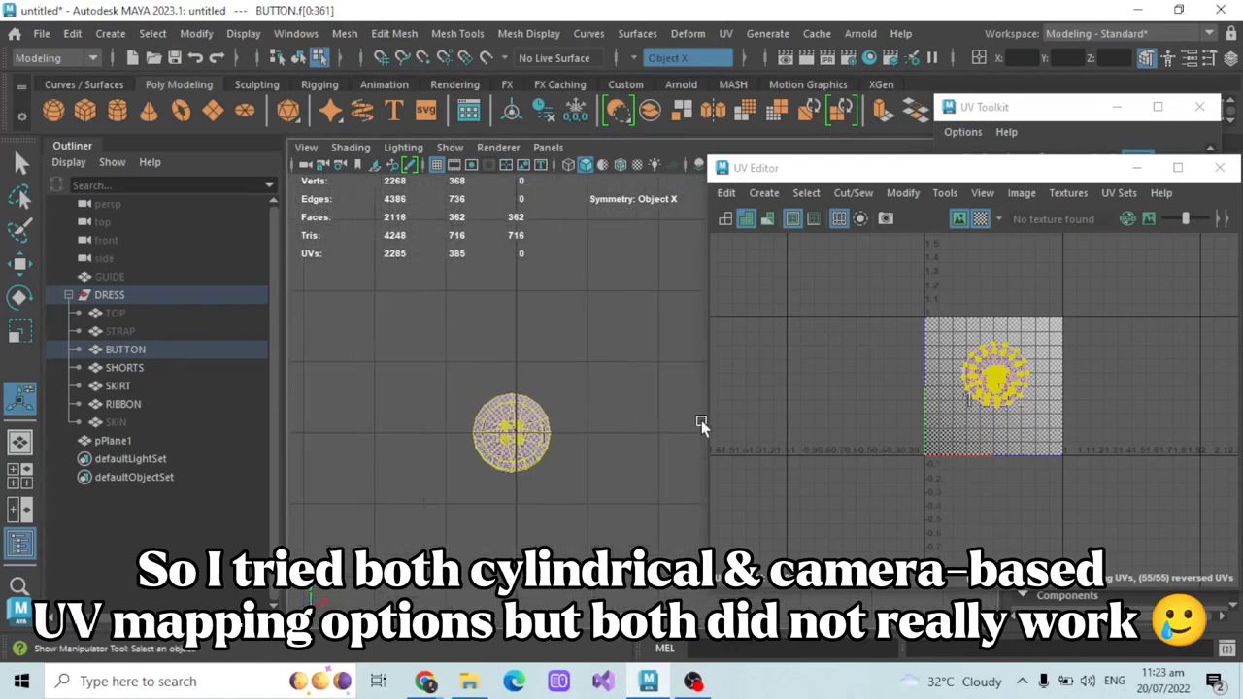
middle_click_drag(444, 470, 462, 488, "alt")
scroll(462, 488, "up", 5)
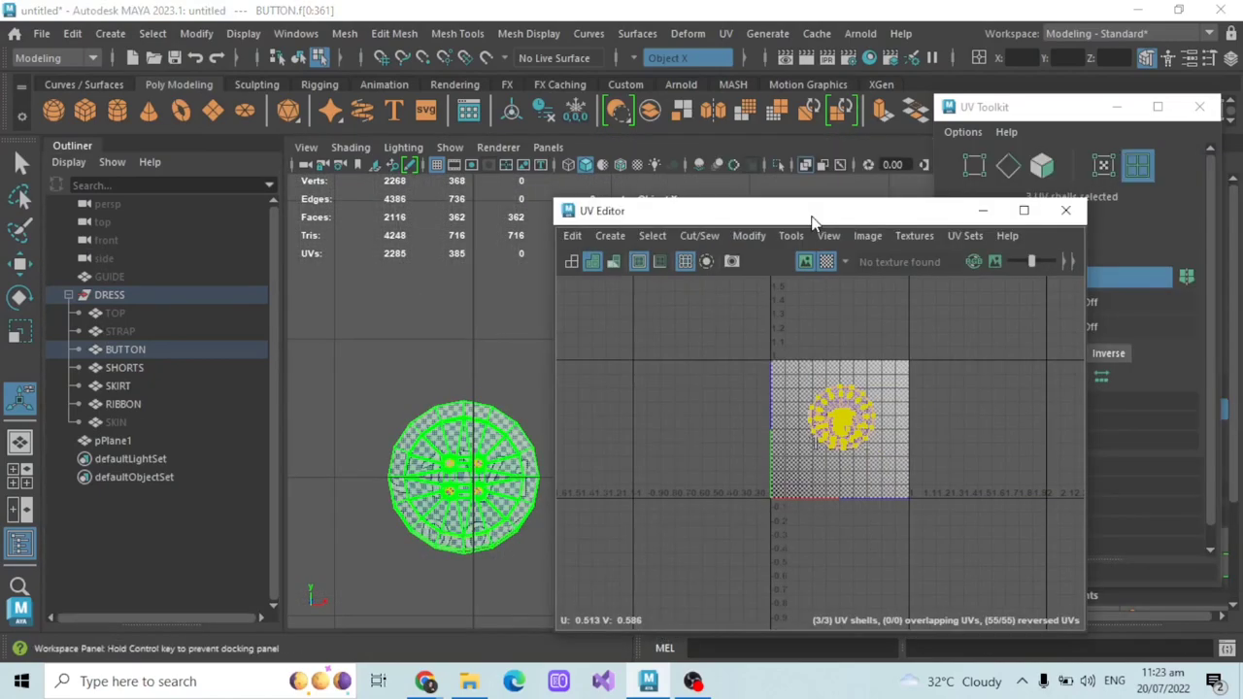
- Apply a camera-based UV projection to all of the button's shells from the front view
left_click(37, 653)
left_click(705, 334)
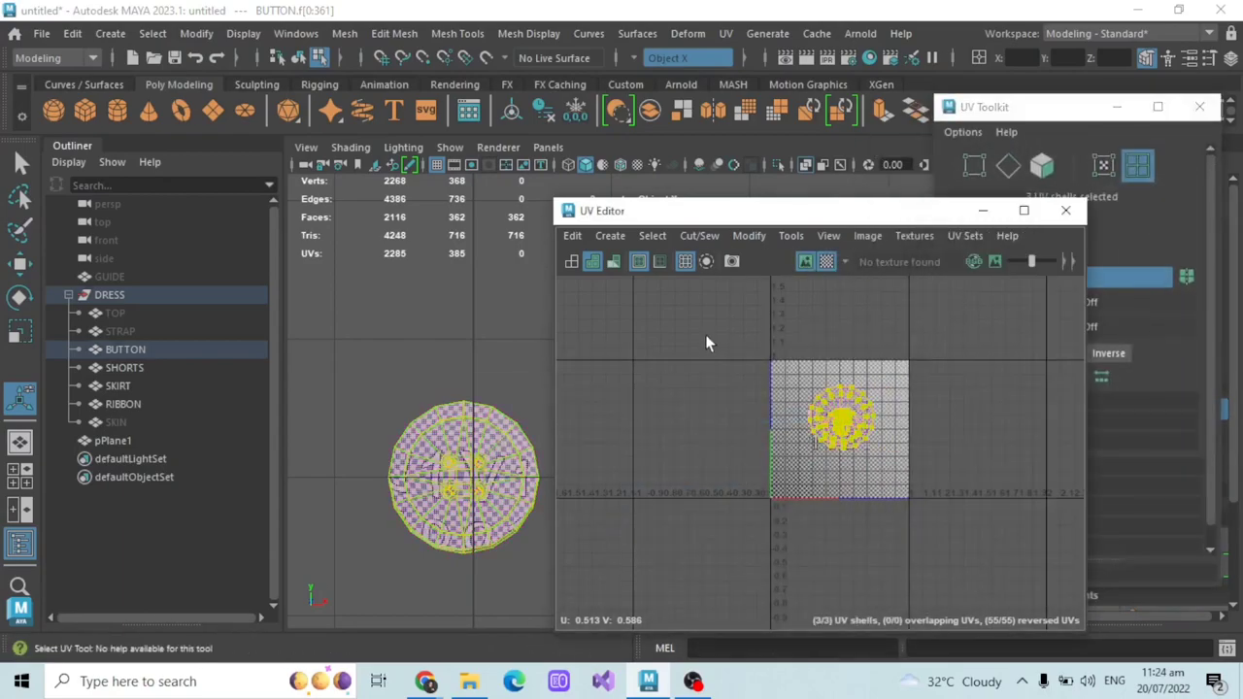
left_click(747, 236)
mouse_move(622, 241)
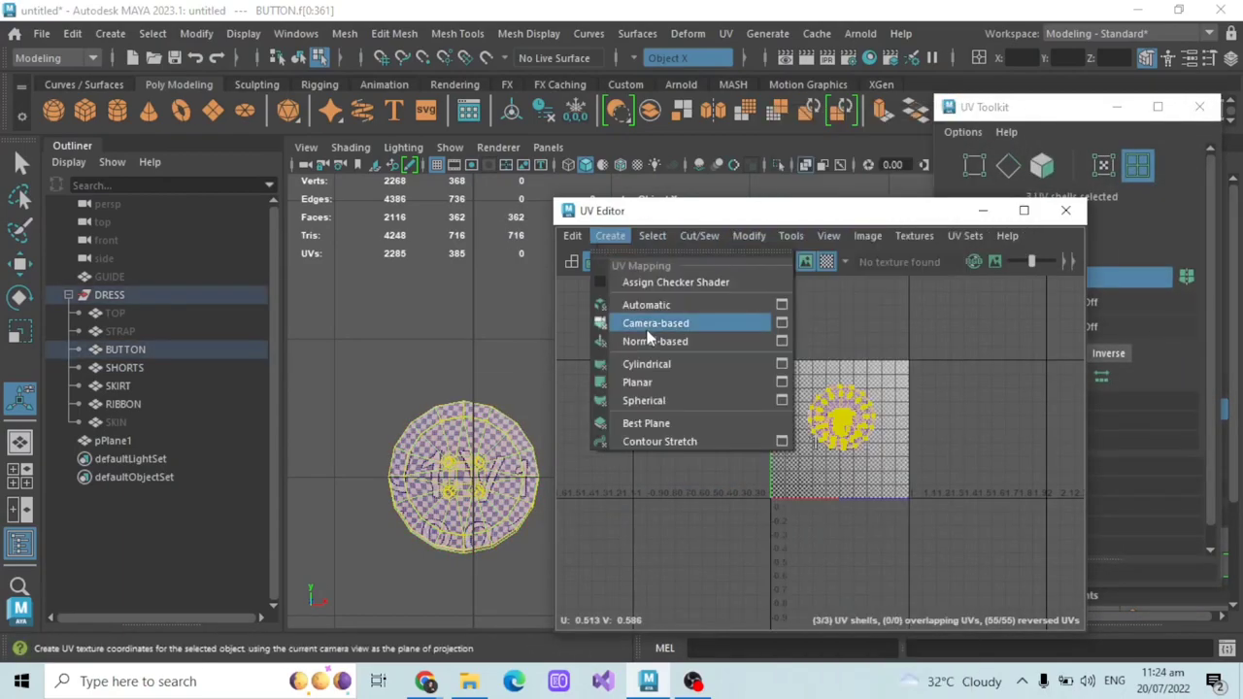
left_click(647, 326)
scroll(441, 473, "up", 3)
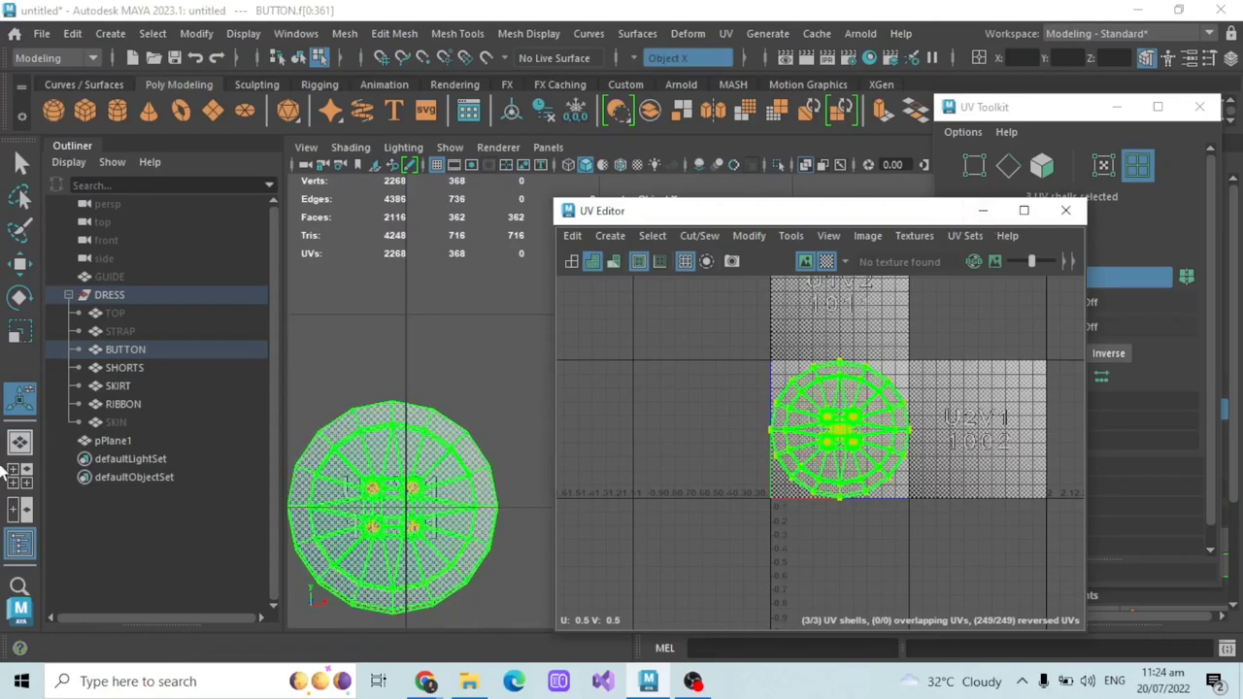
- Return to the perspective view and cut the reprojected UVs along the edge loop around the button's outer front rim
left_click(20, 442)
left_click_drag(495, 427, 451, 443, "alt")
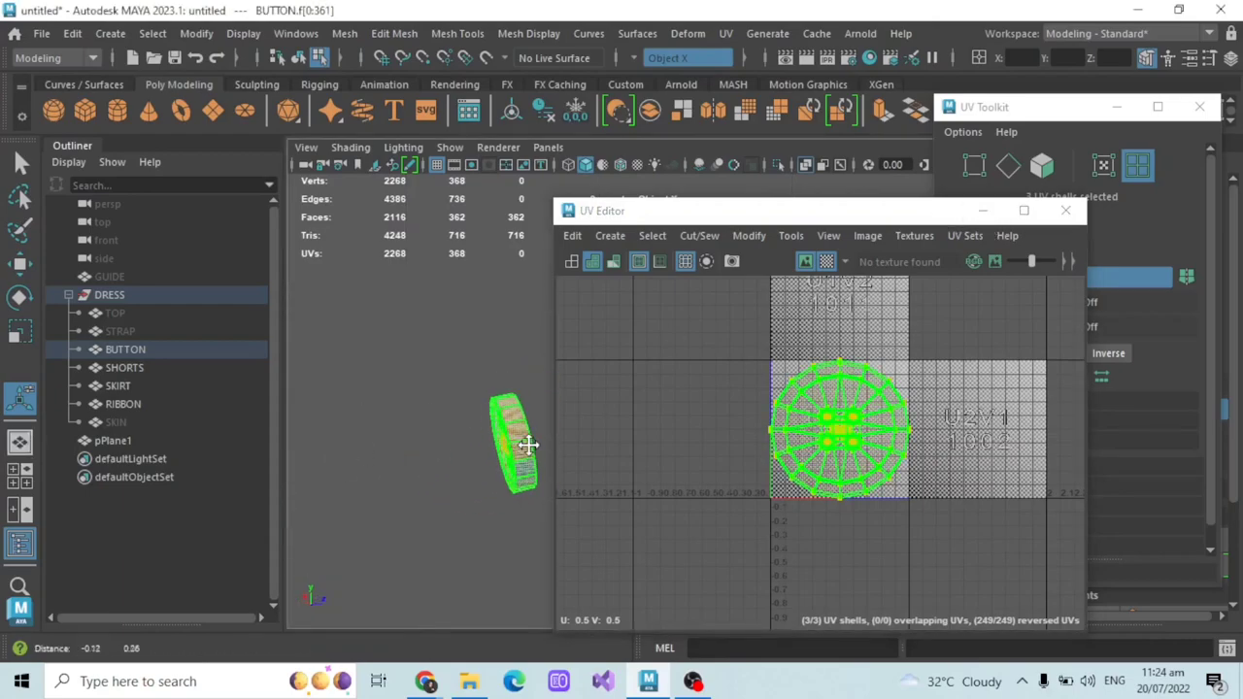
scroll(396, 400, "up", 4)
left_click_drag(911, 211, 810, 183)
left_click(1008, 165)
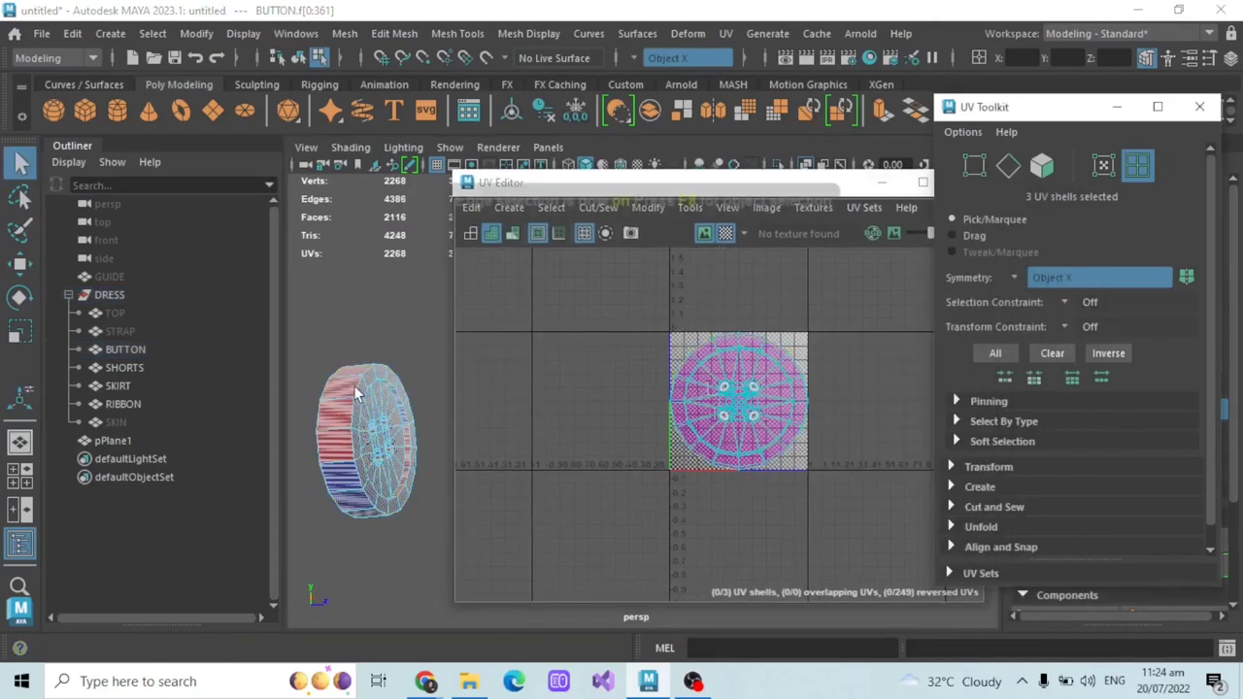
right_click_drag(621, 352, 602, 367, "shift")
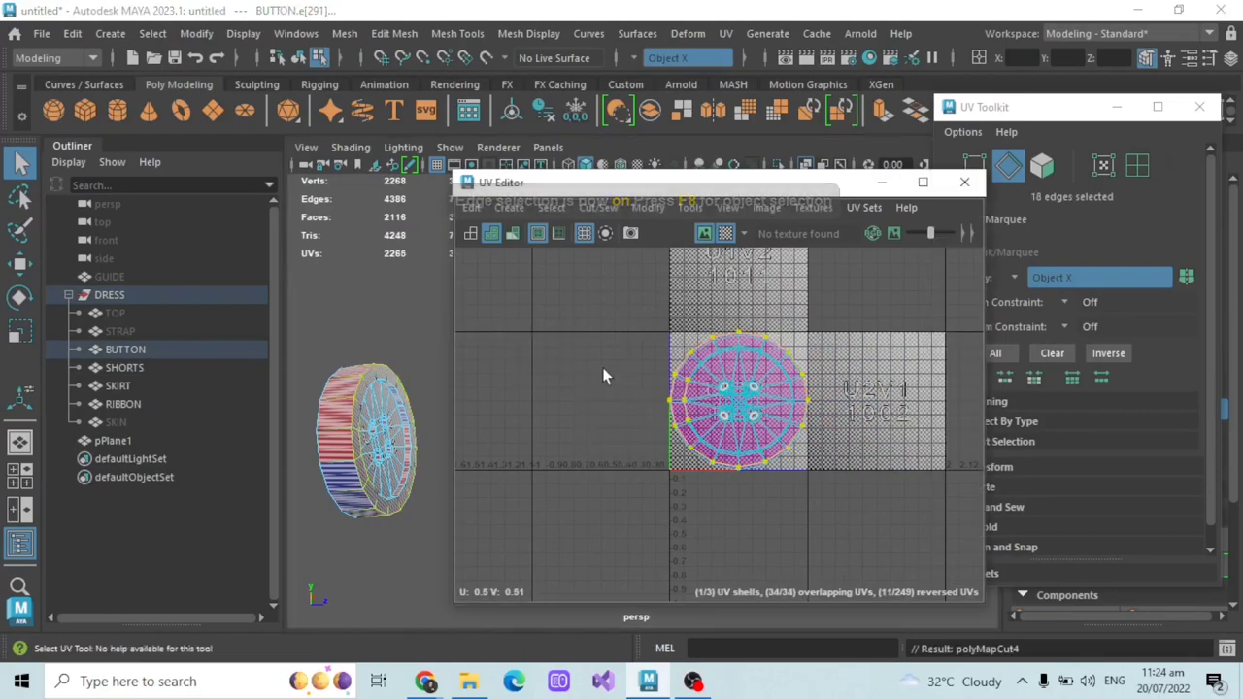
- Unfold all of the button's UVs and scale them down around the middle of the U1V1 tile
left_click(1104, 165)
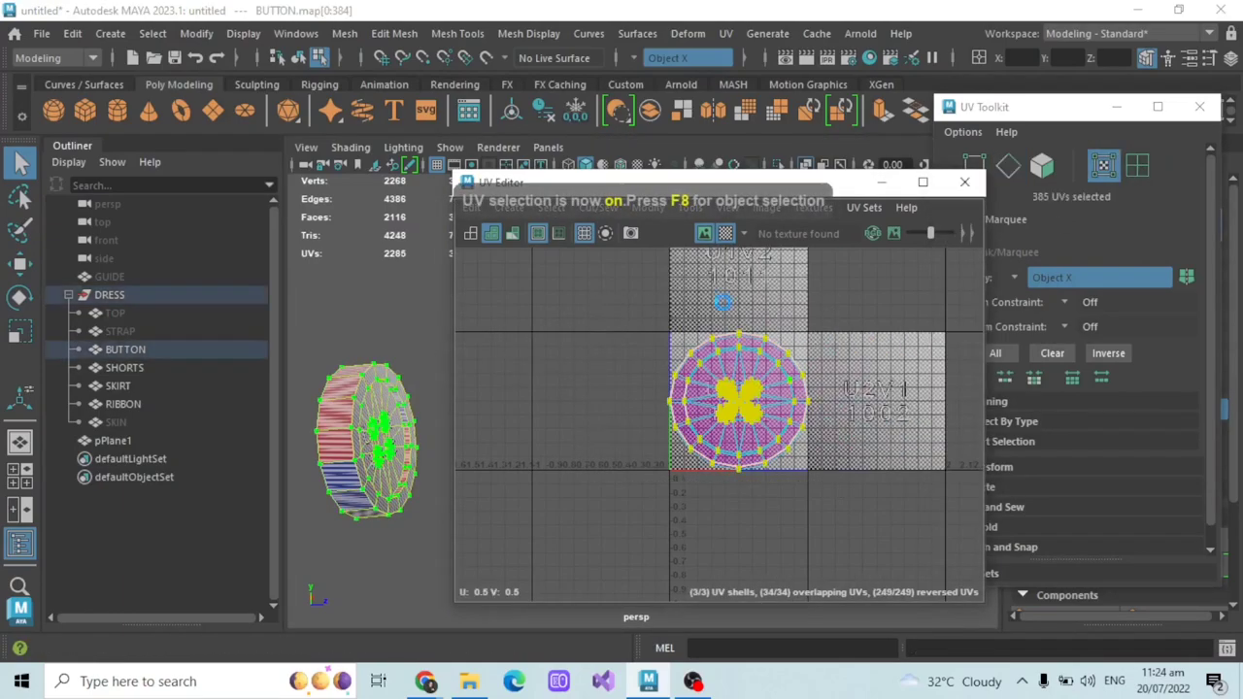
left_click(648, 206)
left_click(719, 667)
left_click_drag(441, 443, 702, 381, "alt")
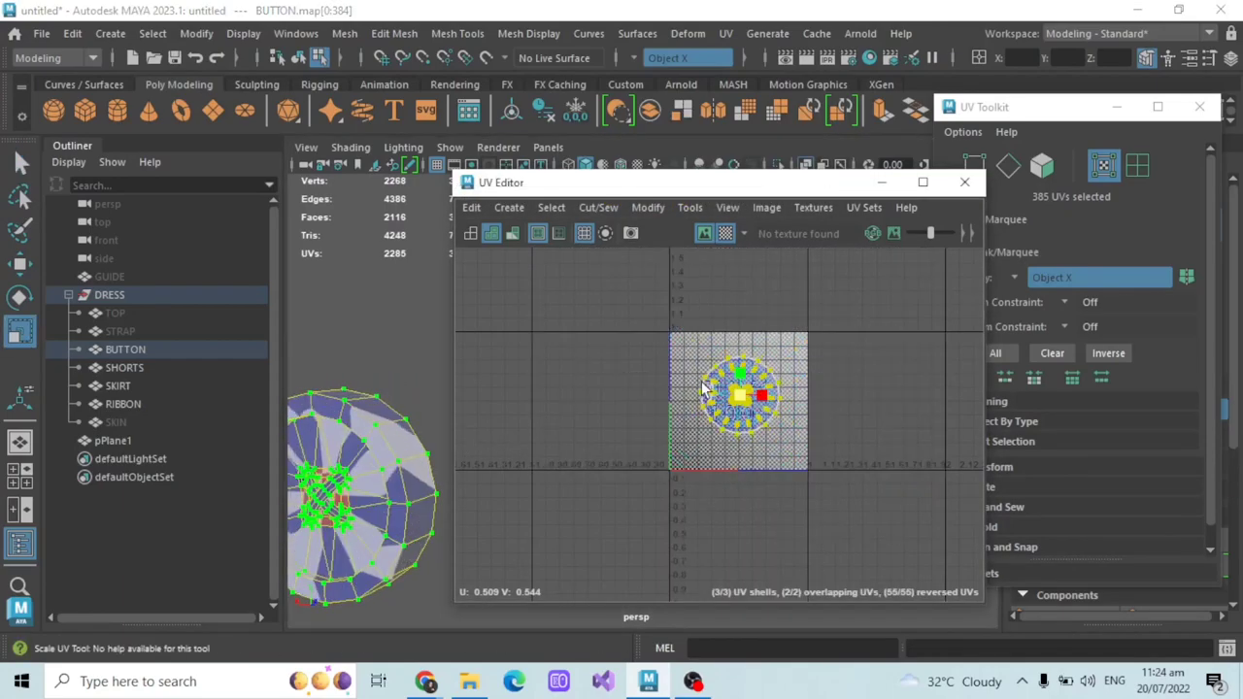
middle_click_drag(398, 523, 426, 443, "alt")
mouse_move(354, 500)
middle_mouse_down("alt")
mouse_move(331, 492)
mouse_move(331, 504)
middle_mouse_up("alt")
left_click_drag(345, 459, 283, 496, "alt")
left_click_drag(383, 490, 411, 444, "alt")
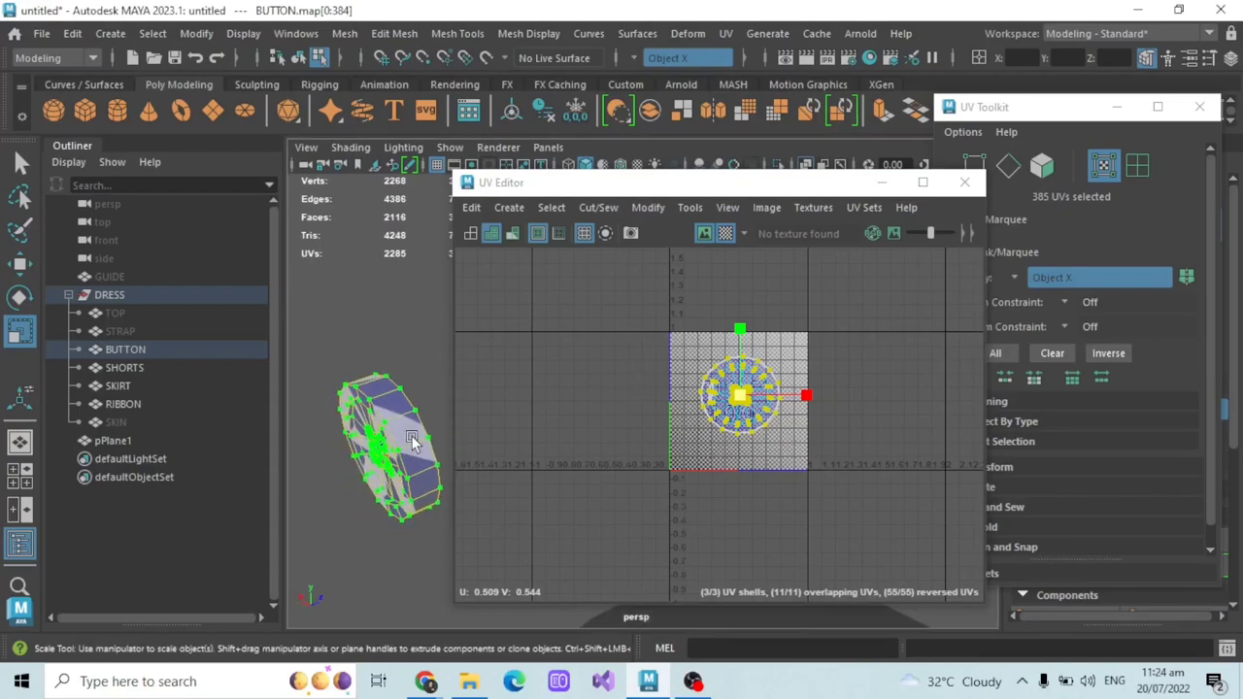
middle_click_drag(411, 444, 478, 447, "alt")
middle_click_drag(621, 330, 591, 330, "alt")
- Minimize the UV Toolkit and select the face loop around the button's outer side
left_click_drag(791, 188, 908, 157)
left_click(1114, 108)
scroll(437, 408, "up", 2)
left_click(17, 165)
middle_click_drag(375, 381, 427, 350, "alt")
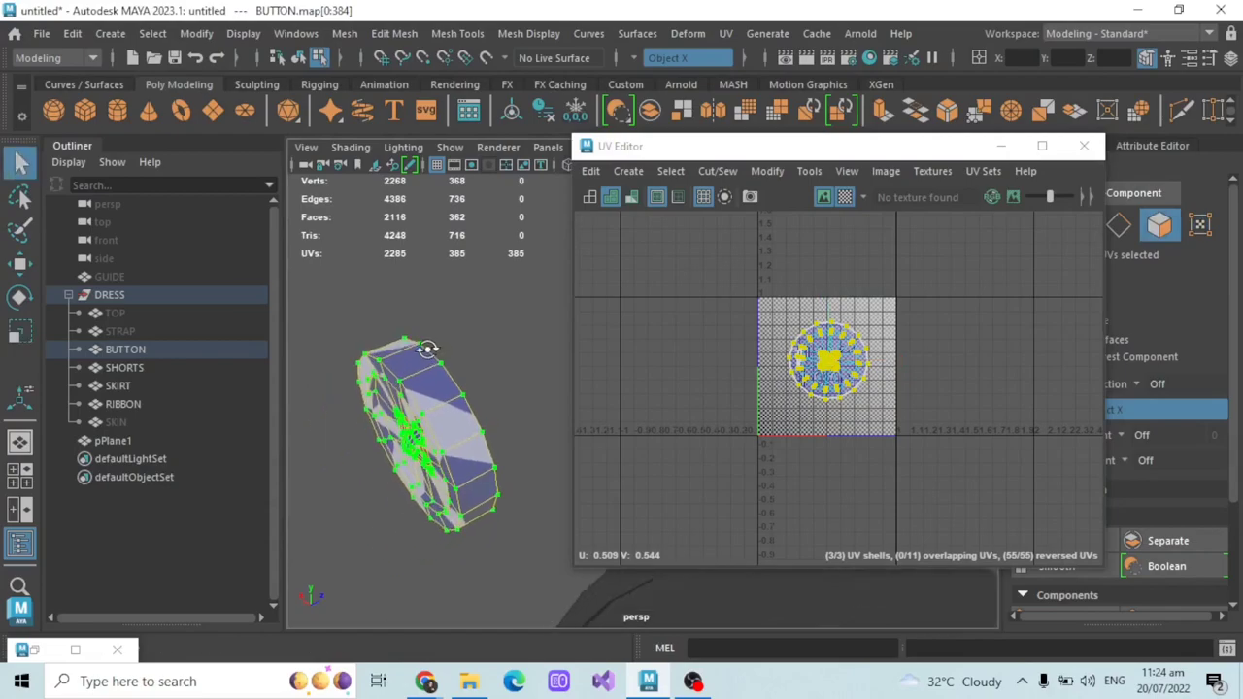
left_click(447, 398)
double_click(416, 369, "shift")
middle_click_drag(445, 464, 485, 436, "alt")
left_click_drag(485, 436, 554, 415, "alt")
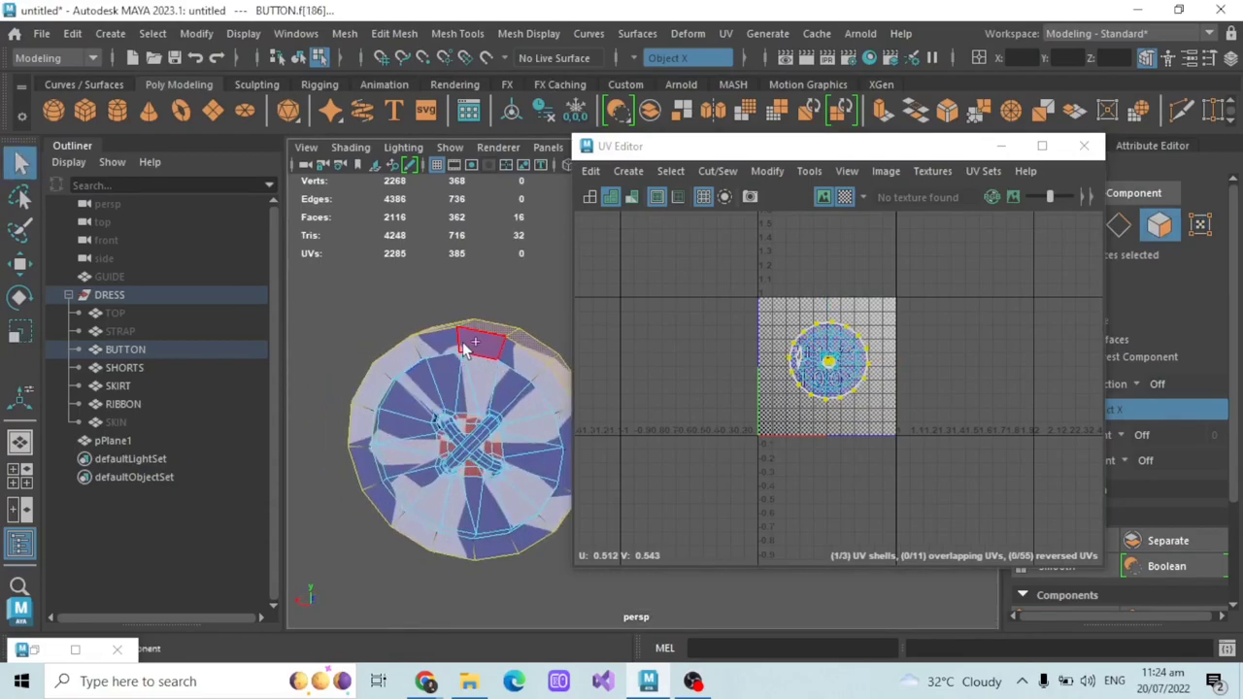
left_click_drag(464, 350, 421, 330, "alt")
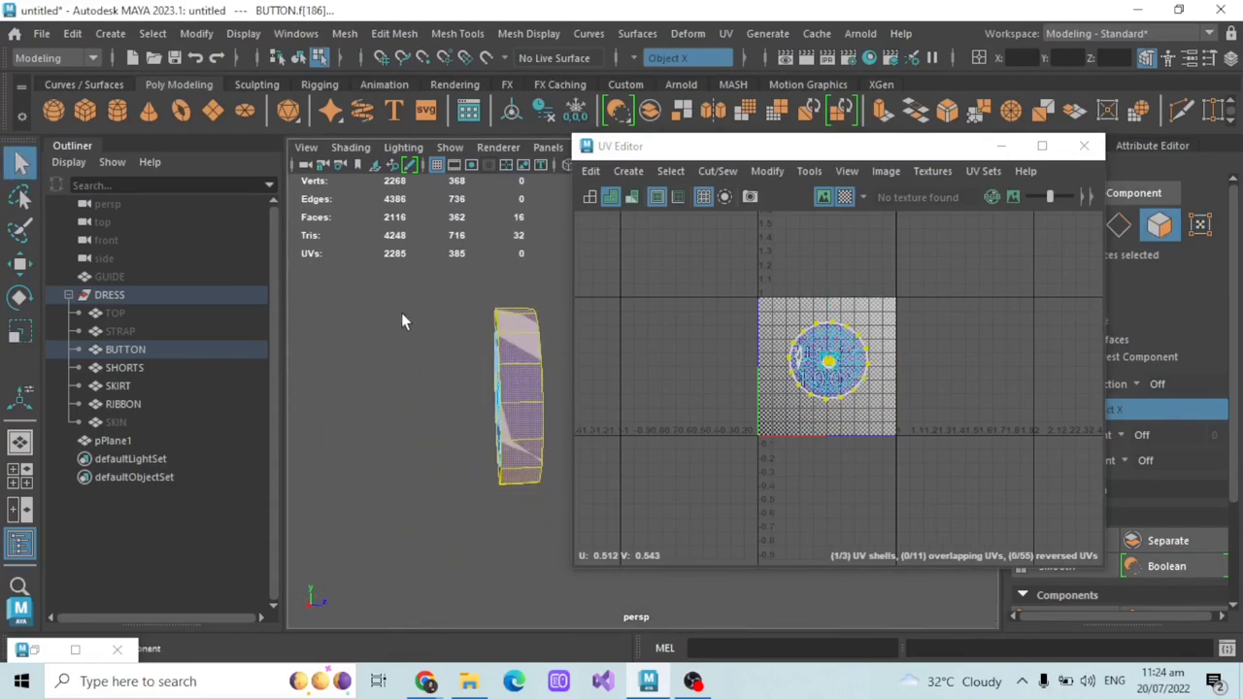
- Select the button's front-side faces and apply a camera-based UV projection to them from the front view
left_click(406, 309)
left_click_drag(509, 497, 509, 496)
left_click_drag(509, 496, 535, 444, "alt")
key("space")
scroll(426, 347, "up", 5)
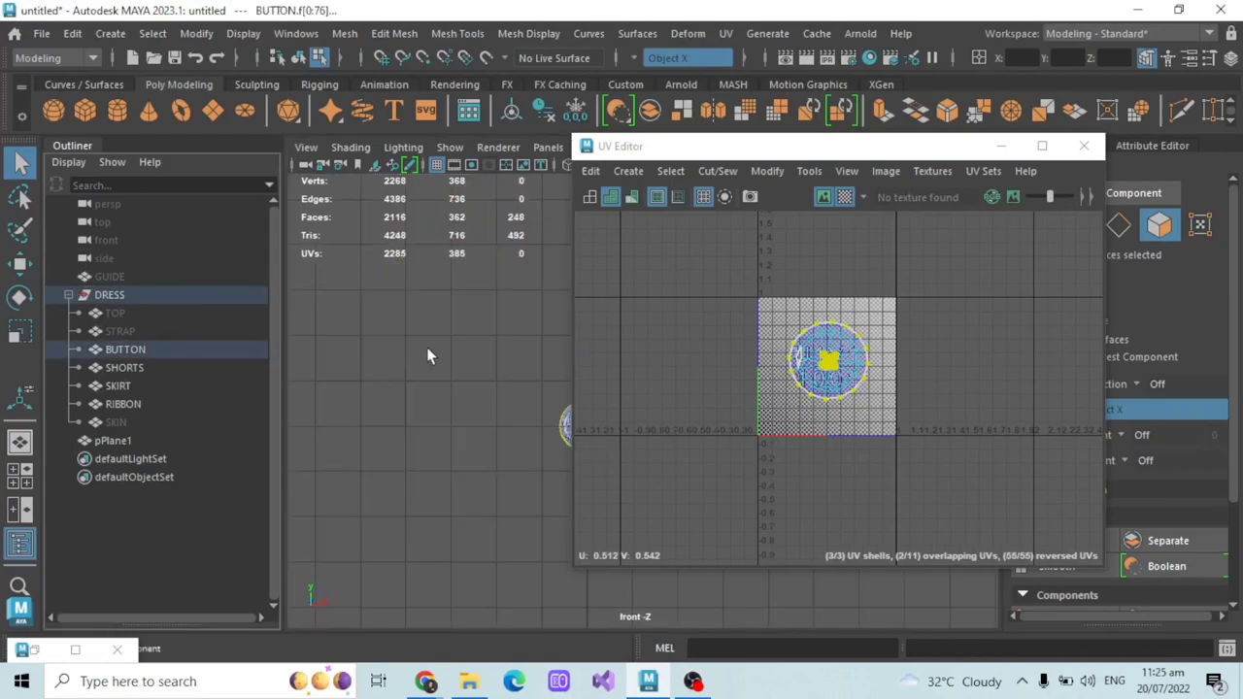
left_click(628, 171)
left_click(671, 258)
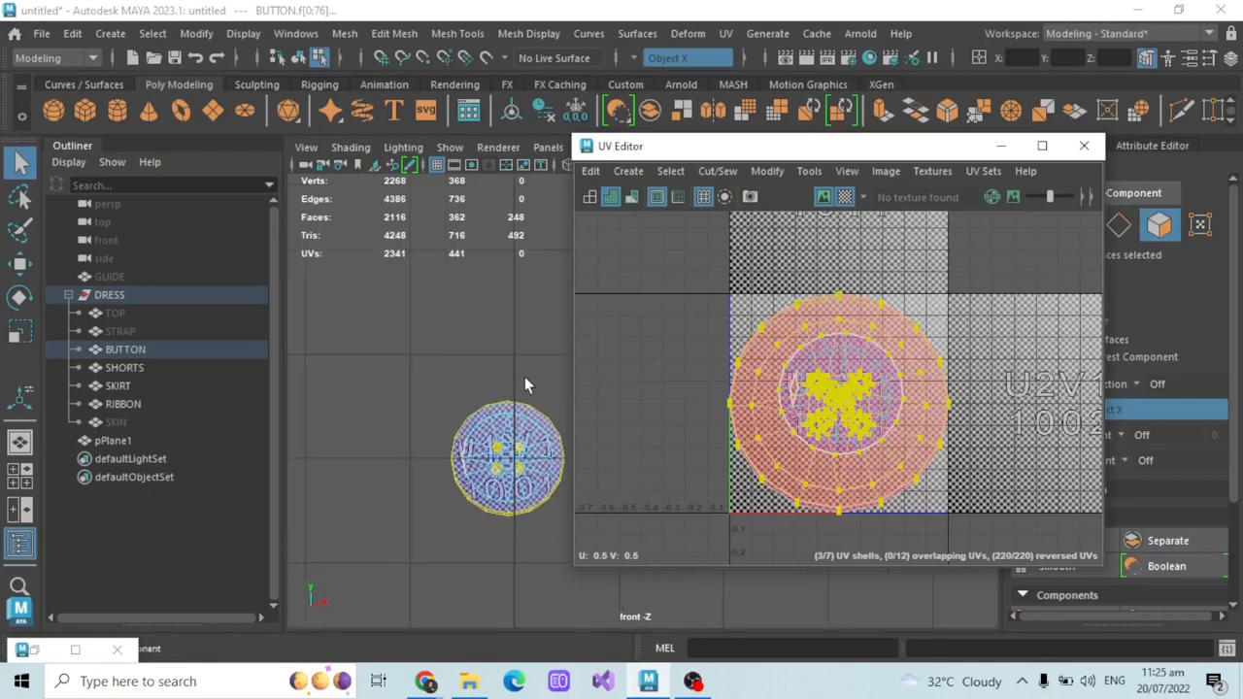
- Try Straighten UVs on the newly projected button faces and undo it
scroll(525, 376, "up", 2)
key("r")
left_click(756, 172)
left_click(855, 650)
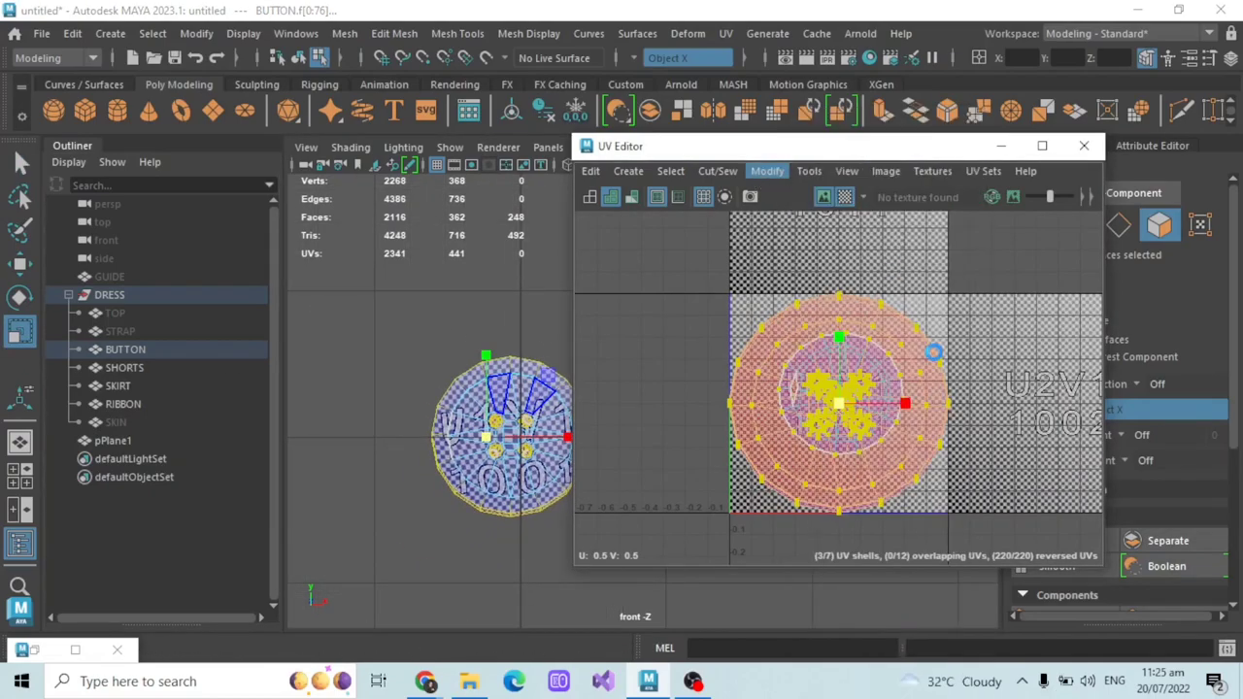
scroll(549, 434, "up", 1)
scroll(550, 434, "up", 1)
key("ctrl+z")
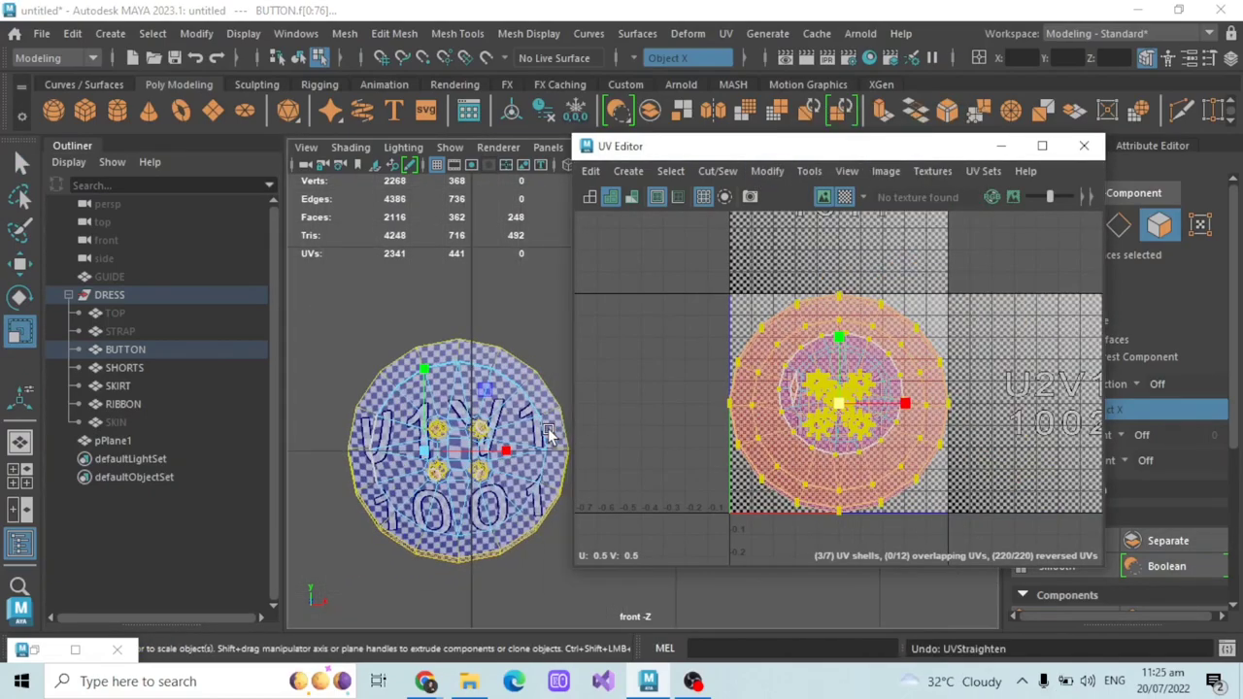
- Scale the newly projected button UVs down inside the U1V1 tile
scroll(369, 447, "up", 1)
left_click(350, 446)
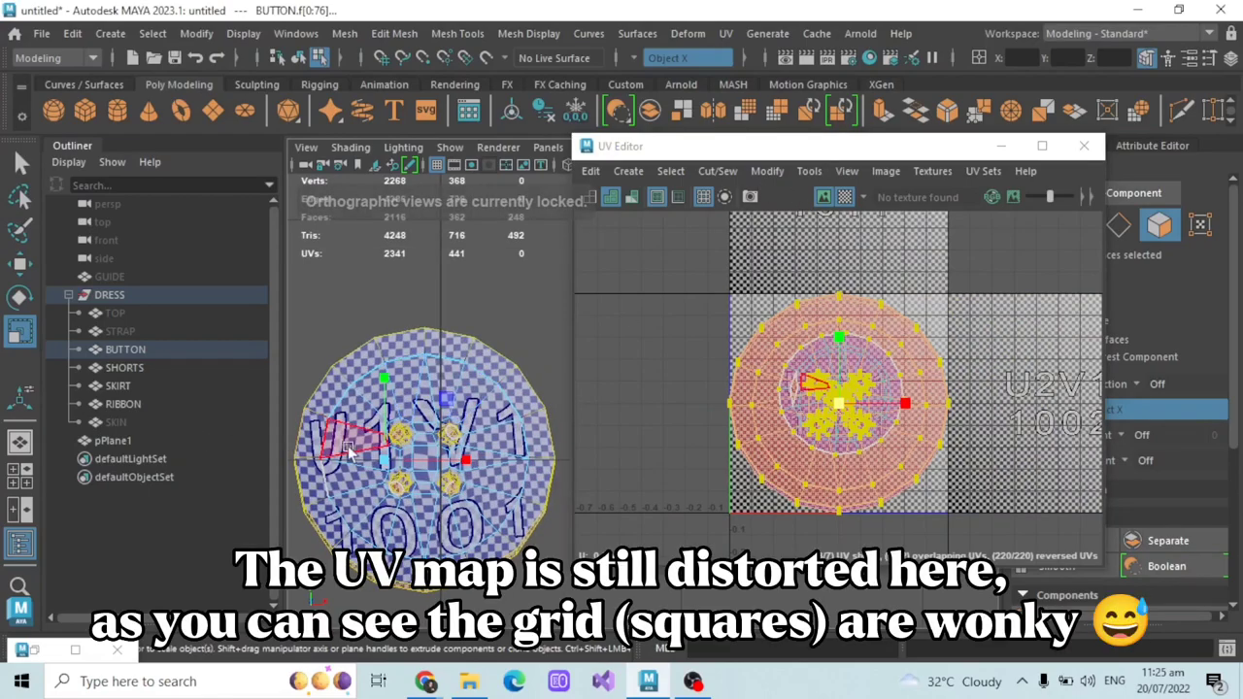
left_click_drag(838, 403, 793, 388)
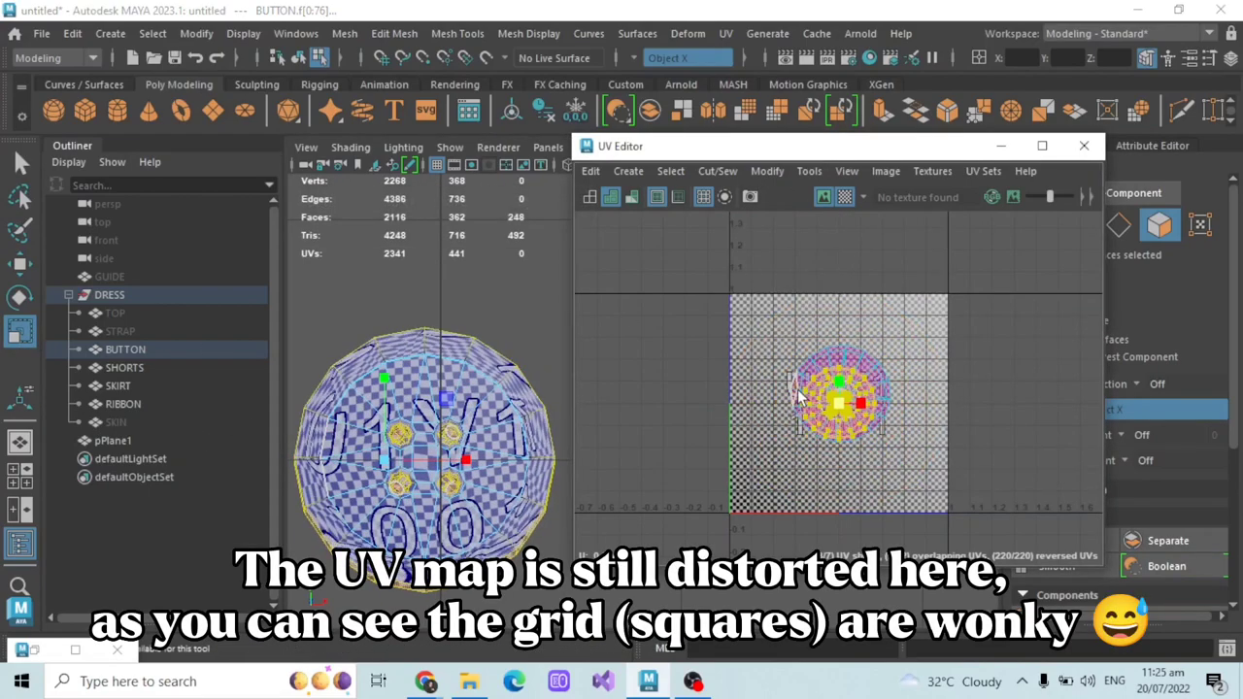
- Unfold the selected button shell and try scaling it down inside the U1V1 tile
scroll(792, 387, "up", 1)
scroll(793, 388, "up", 1)
key("ctrl+z")
left_click(774, 171)
left_click(837, 670)
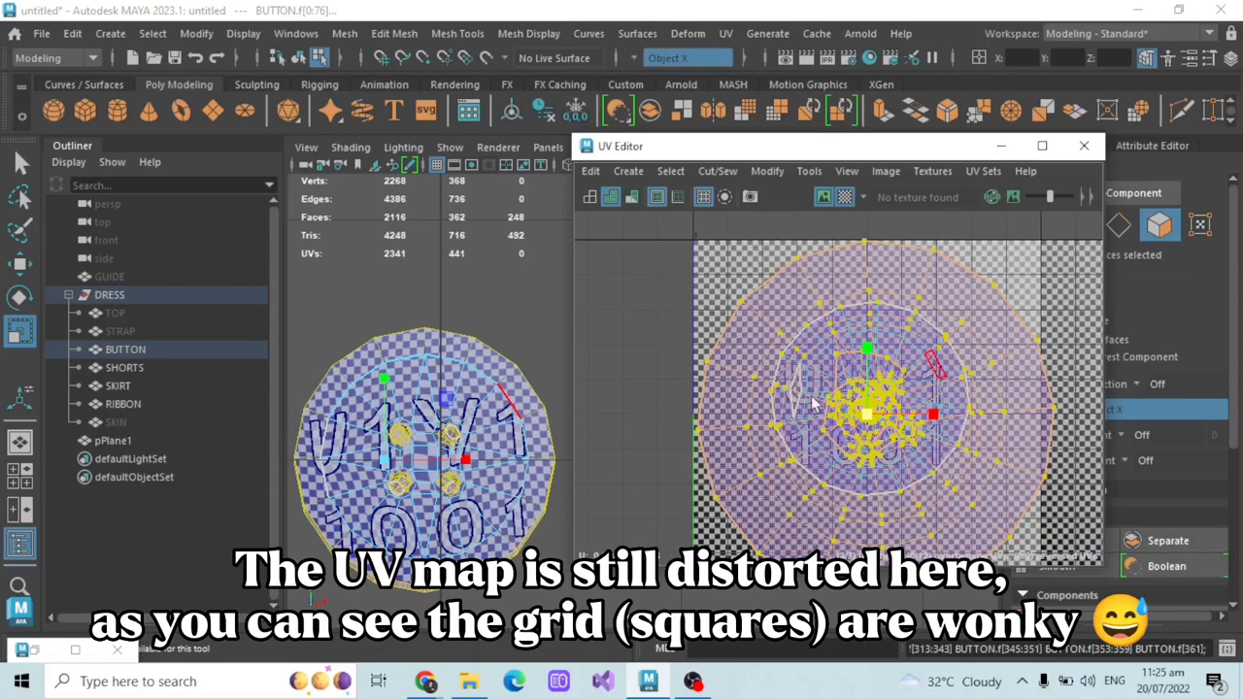
left_click_drag(868, 428, 837, 413)
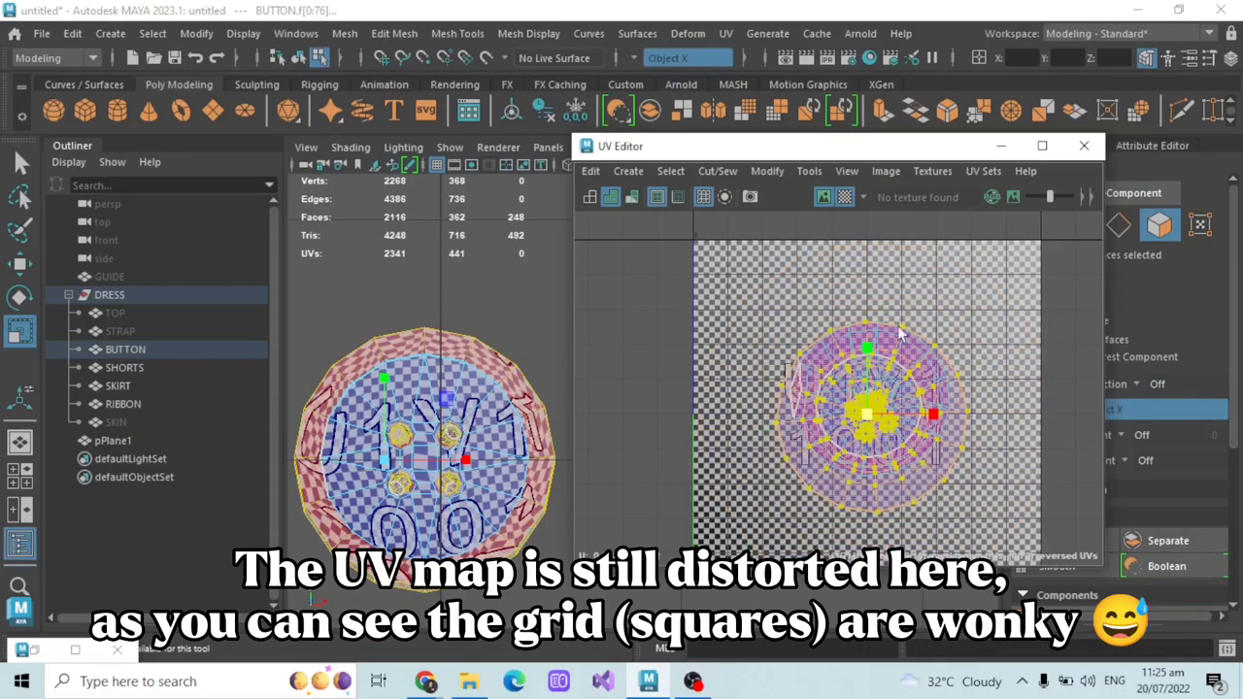
key("ctrl+z")
- Unfold the UV shell of the button's front face and scale it down in the U1V1 tile
right_click_drag(689, 262, 612, 264)
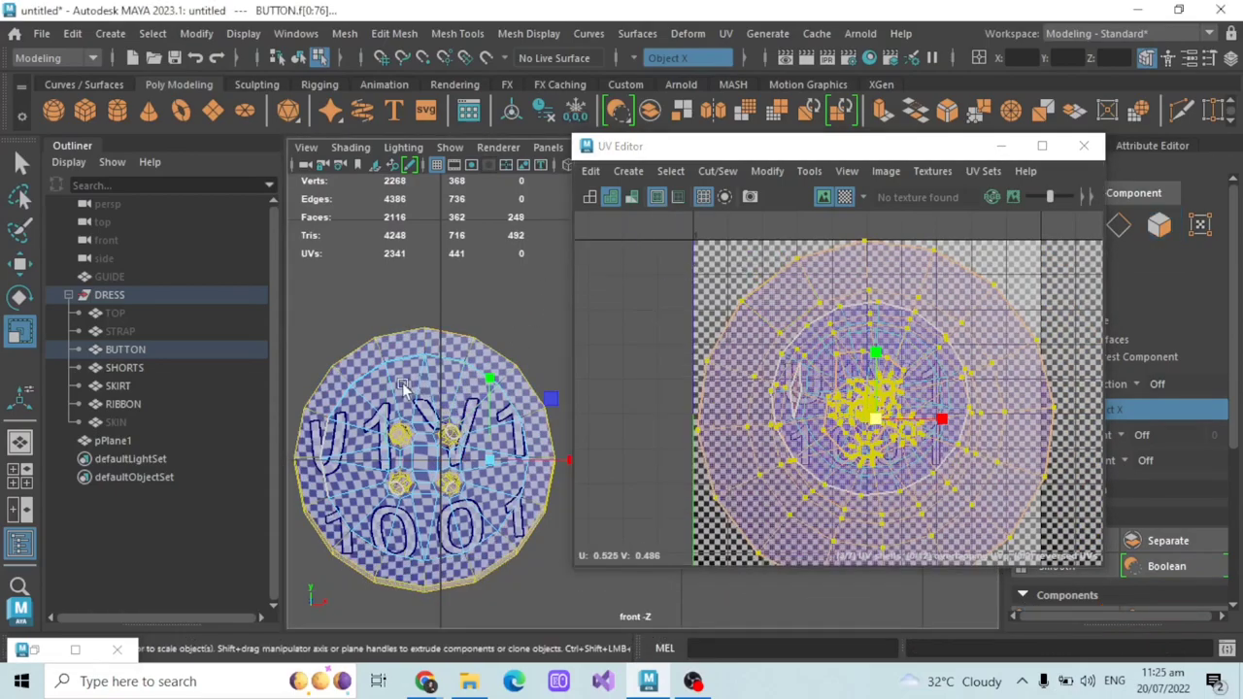
left_click(412, 387)
right_click_drag(553, 355, 904, 289, "alt")
right_click_drag(544, 408, 821, 221, "alt")
left_click(768, 171)
left_click(817, 667)
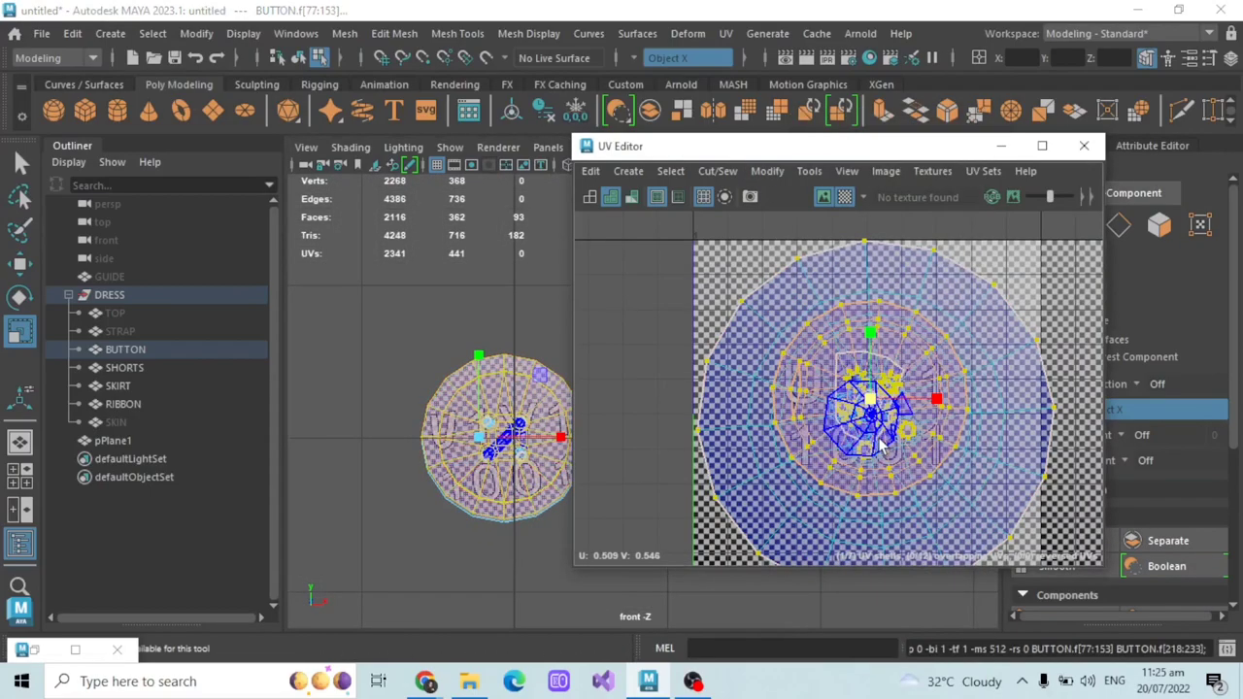
left_click_drag(871, 400, 833, 375)
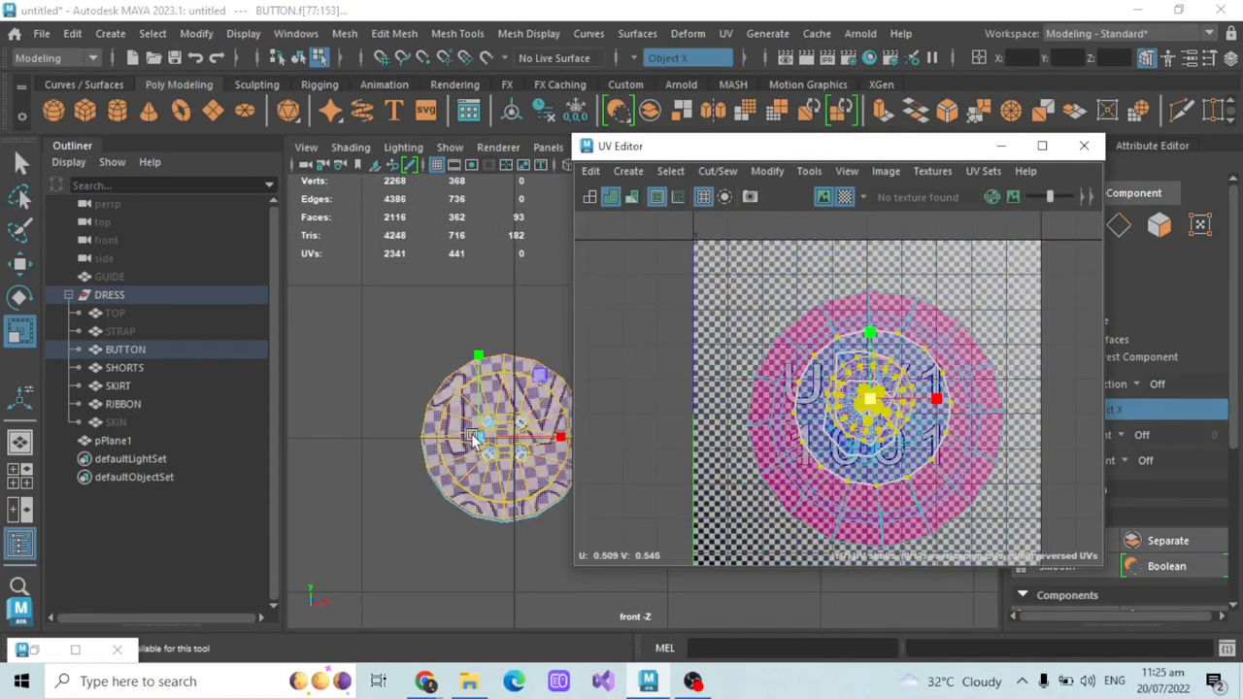
- Select the button's outer rim shell and scale it down inside the U1V1 tile
key("space")
left_click_drag(476, 463, 488, 342, "alt")
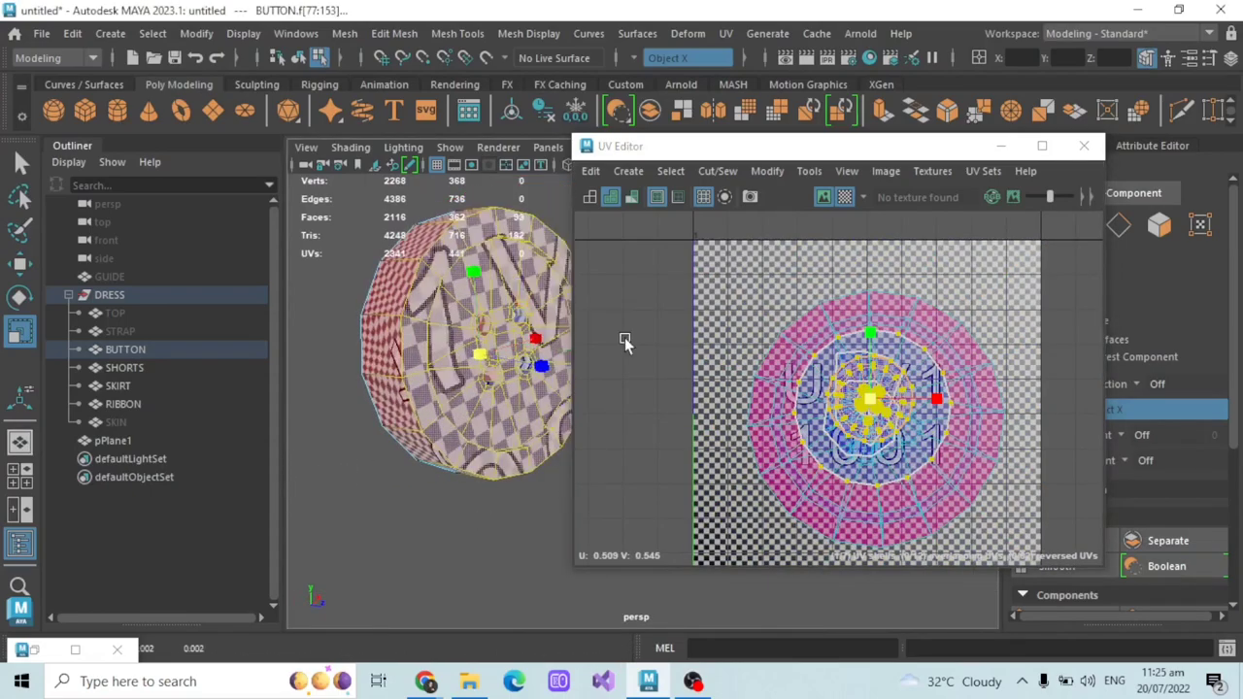
left_click(937, 328)
left_click_drag(875, 419, 833, 413)
scroll(786, 407, "down", 2)
left_click(20, 263)
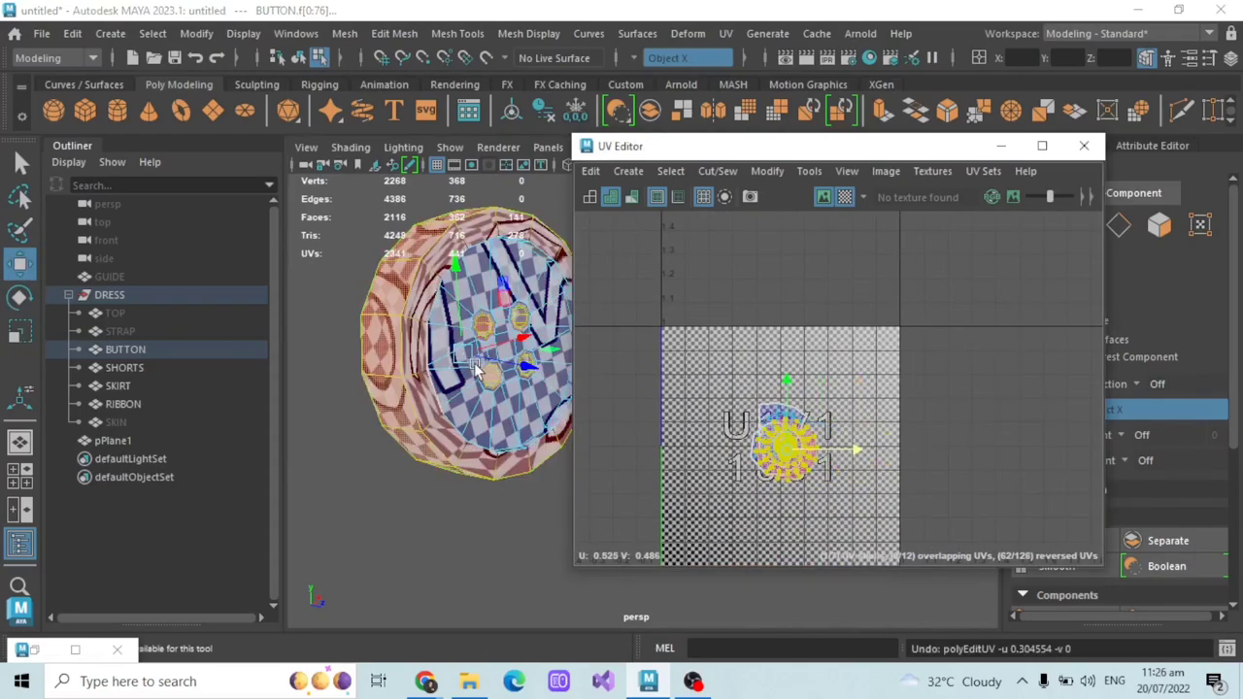
- Select all UVs of the button's rim shell and move them to the upper part of the U1V1 tile
left_click_drag(942, 146, 855, 146)
left_click(36, 651)
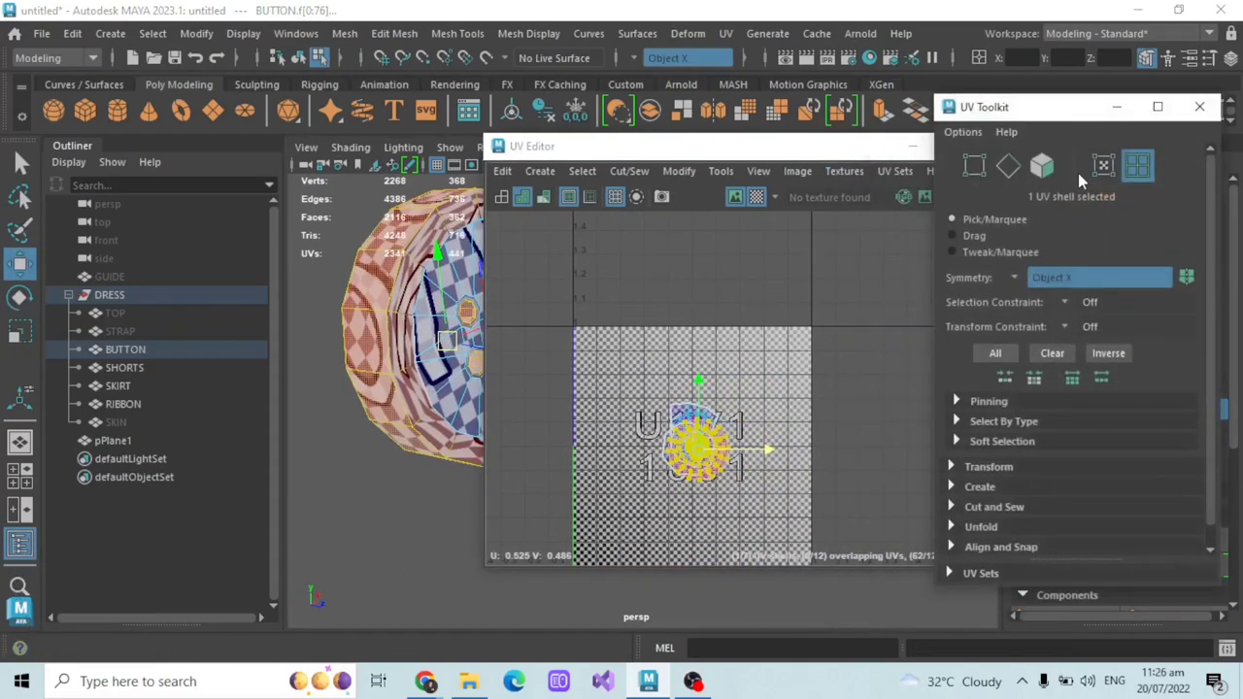
left_click(1104, 165)
scroll(751, 389, "up", 2)
double_click(724, 475)
left_click_drag(732, 464, 804, 357)
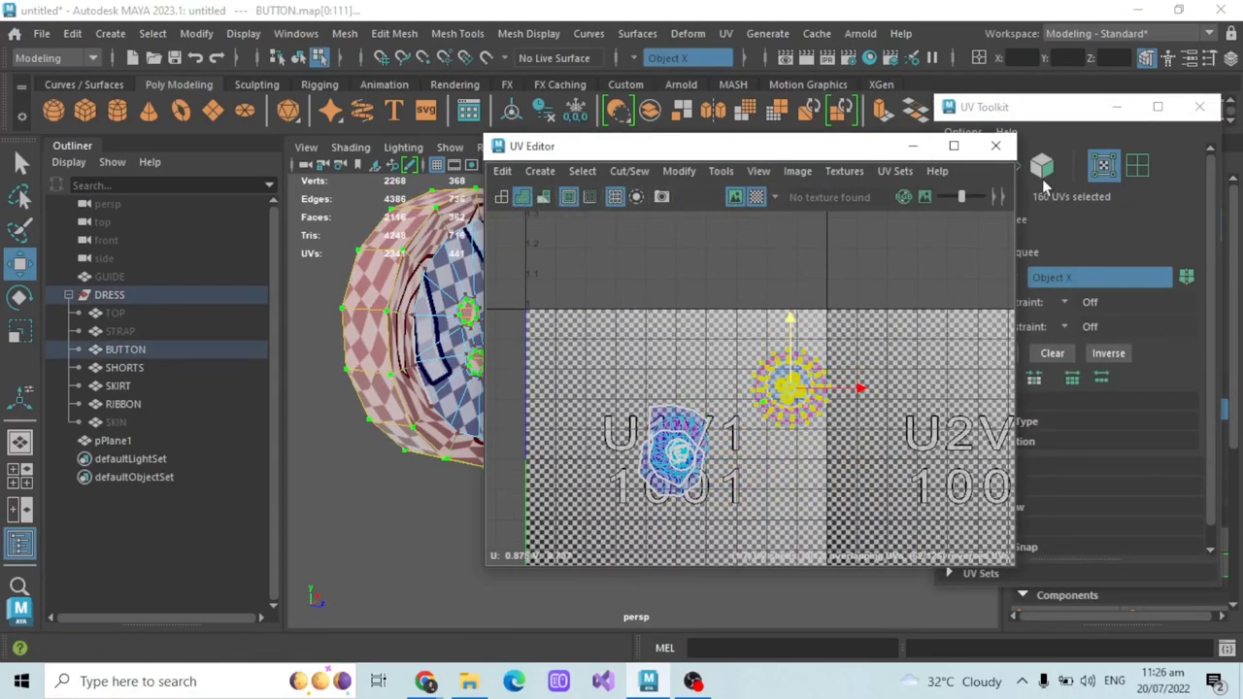
- Undo the recent moves and scaling of the button's rim shell
scroll(733, 372, "up", 1)
key("ctrl+z")
key("ctrl+z")
key("ctrl+z")
key("ctrl+z")
key("ctrl+z")
key("ctrl+z")
key("ctrl+z")
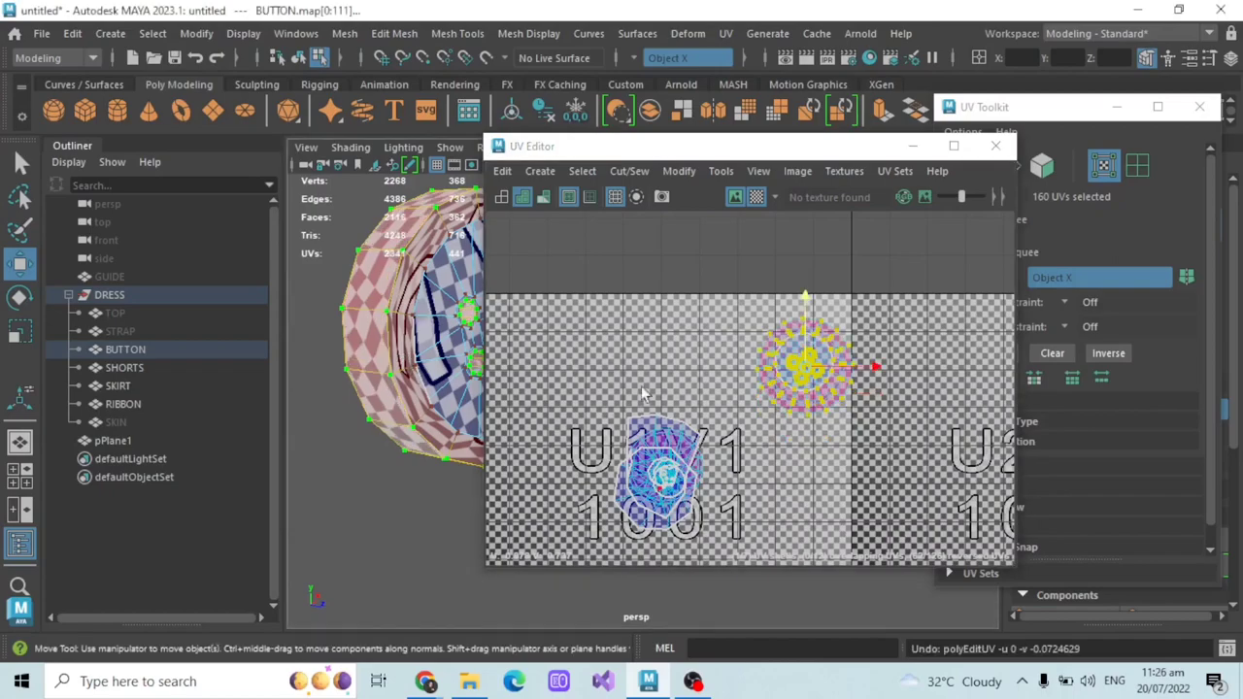
scroll(680, 369, "down", 1)
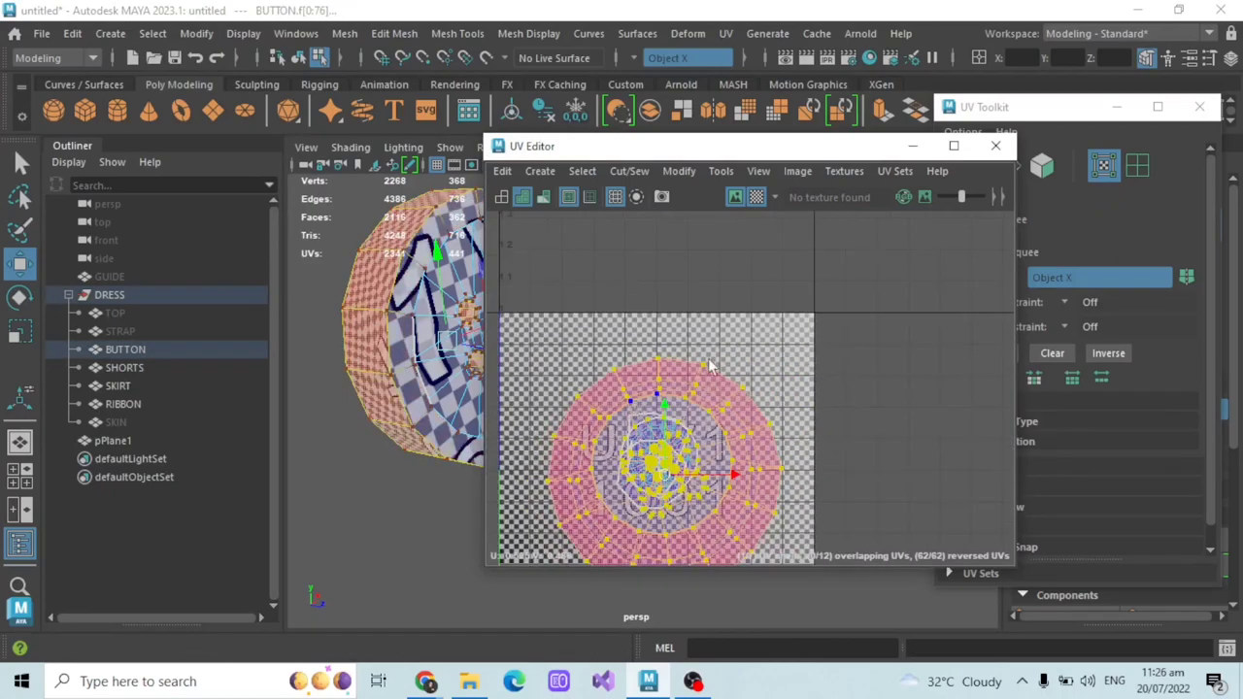
- Switch to edge selection and minimize the UV Editor for a close view of the button's holes
key("ctrl+F12")
scroll(378, 349, "up", 3)
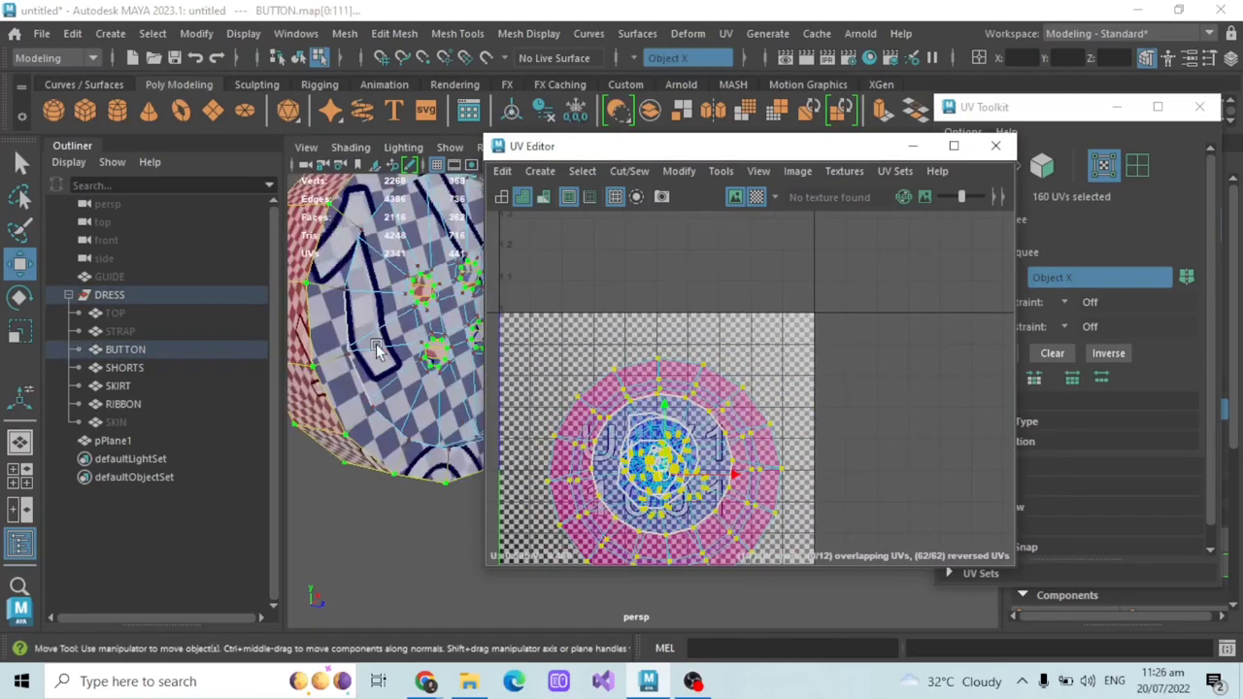
middle_click_drag(378, 350, 436, 436, "alt")
scroll(408, 427, "up", 3)
middle_click_drag(301, 398, 344, 458, "alt")
middle_click_drag(348, 354, 371, 393, "alt")
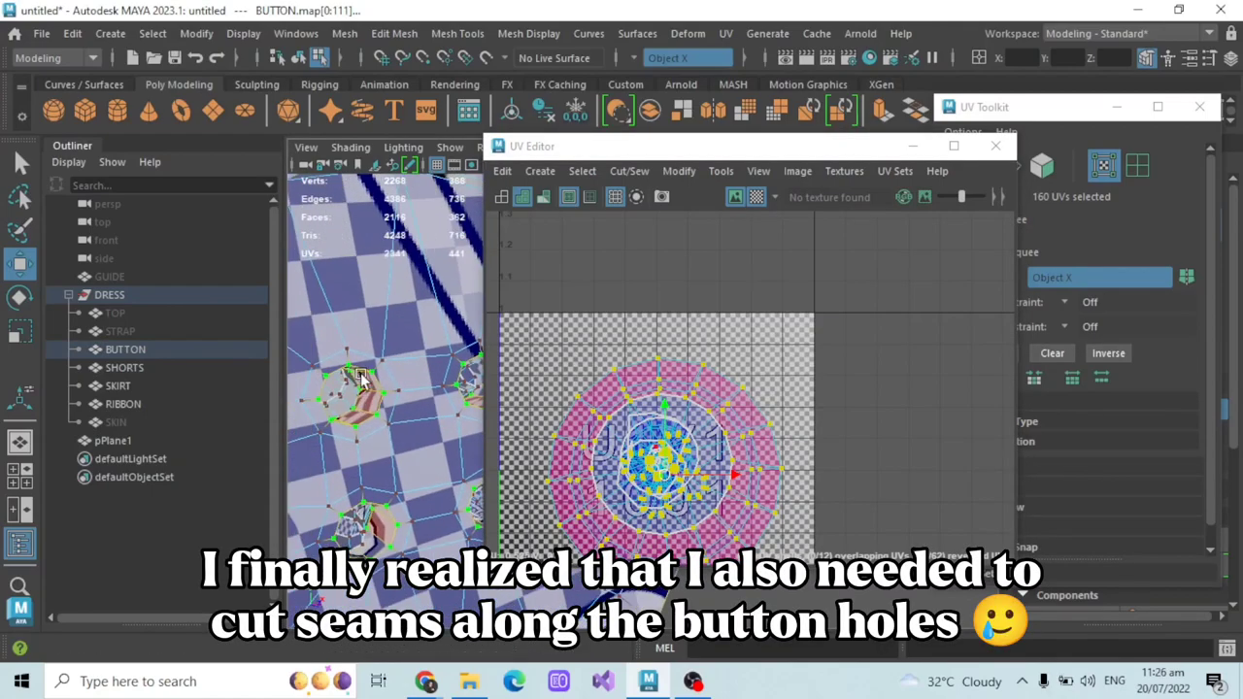
left_click_drag(867, 146, 818, 146)
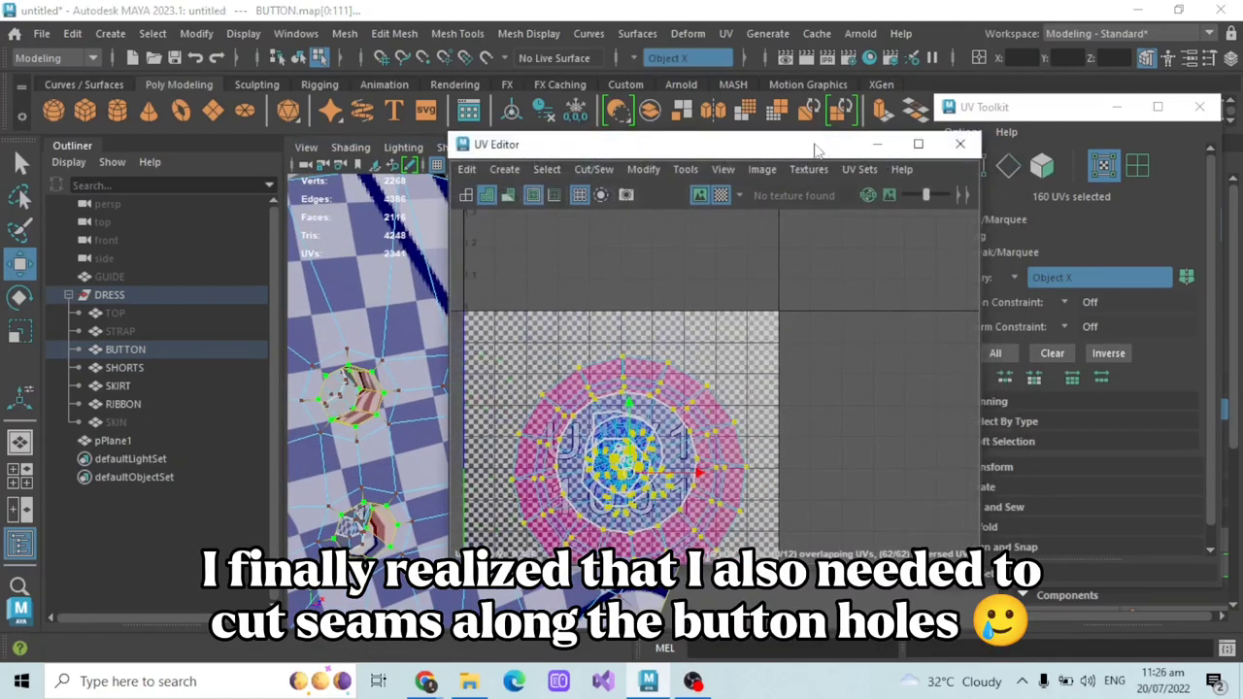
left_click(1008, 166)
left_click(879, 146)
scroll(452, 369, "up", 3)
left_click_drag(453, 369, 540, 329, "alt")
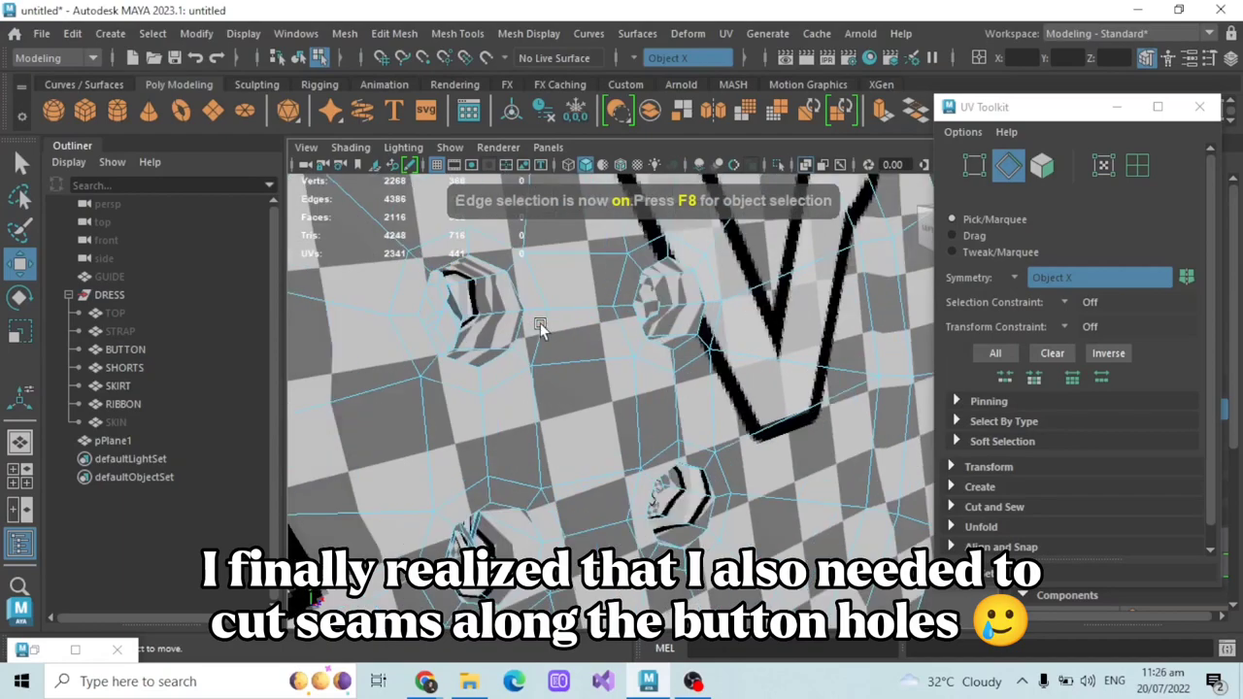
- Turn symmetry off and select the edge loops around all four holes on the button's face
double_click(484, 259)
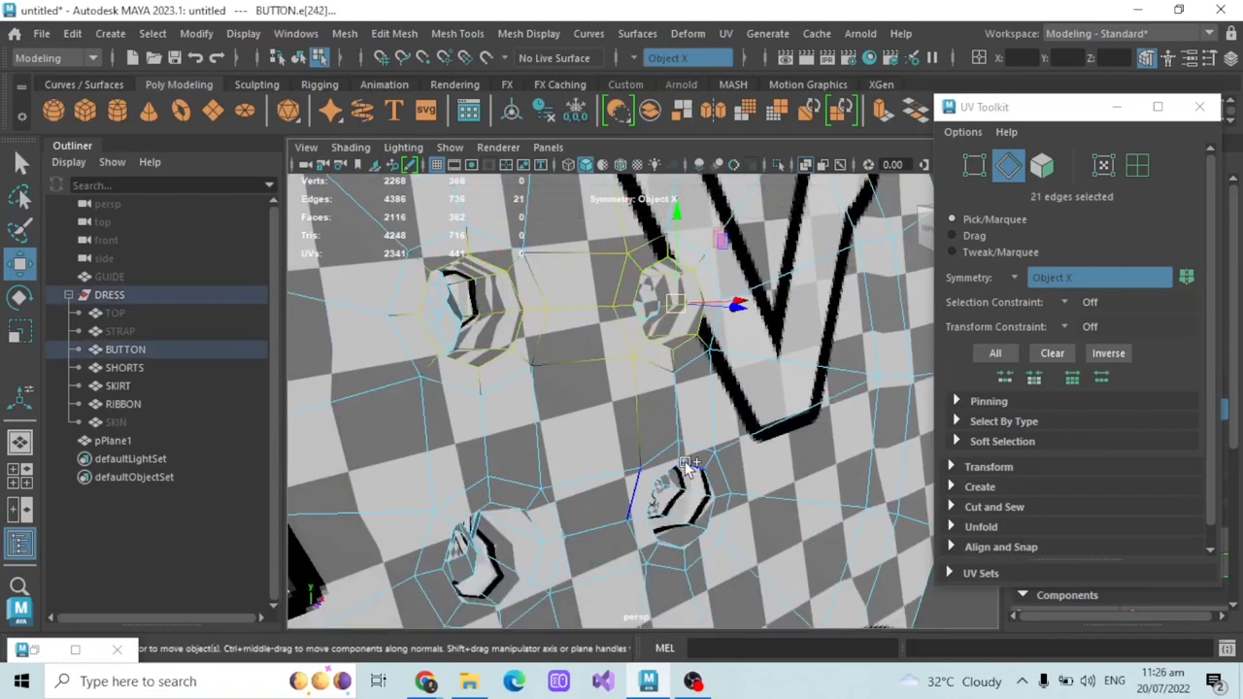
left_click(688, 57)
left_click(671, 61)
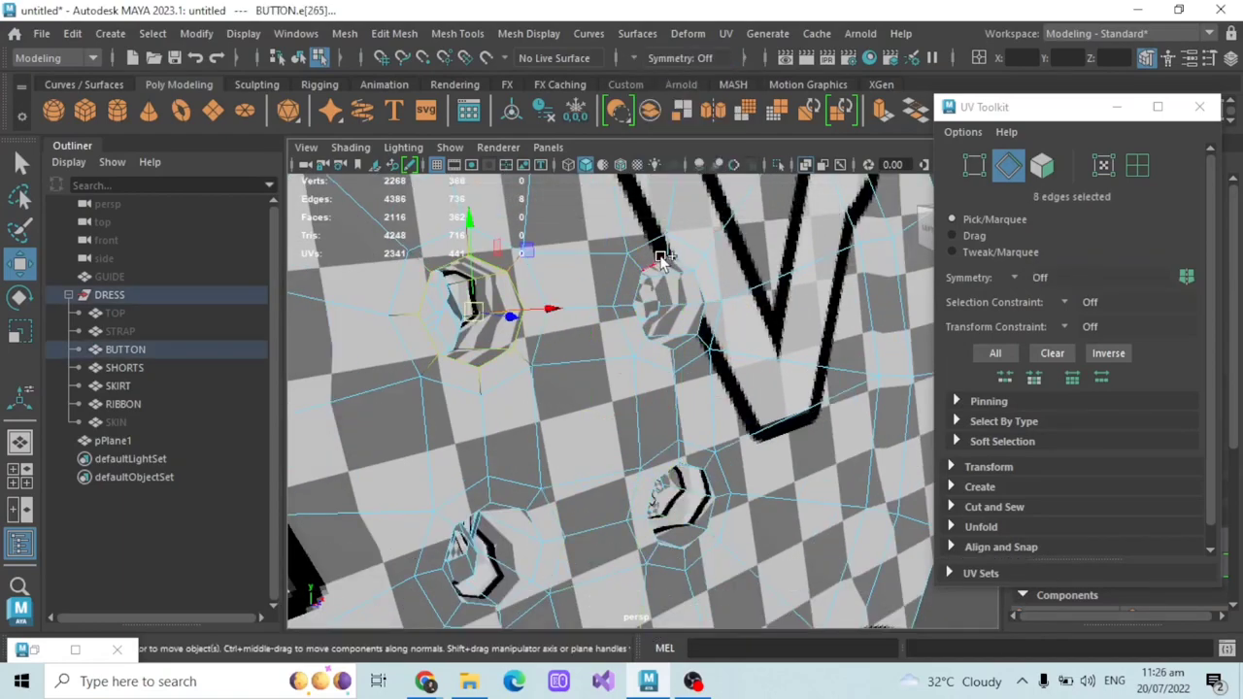
double_click(503, 505, "shift")
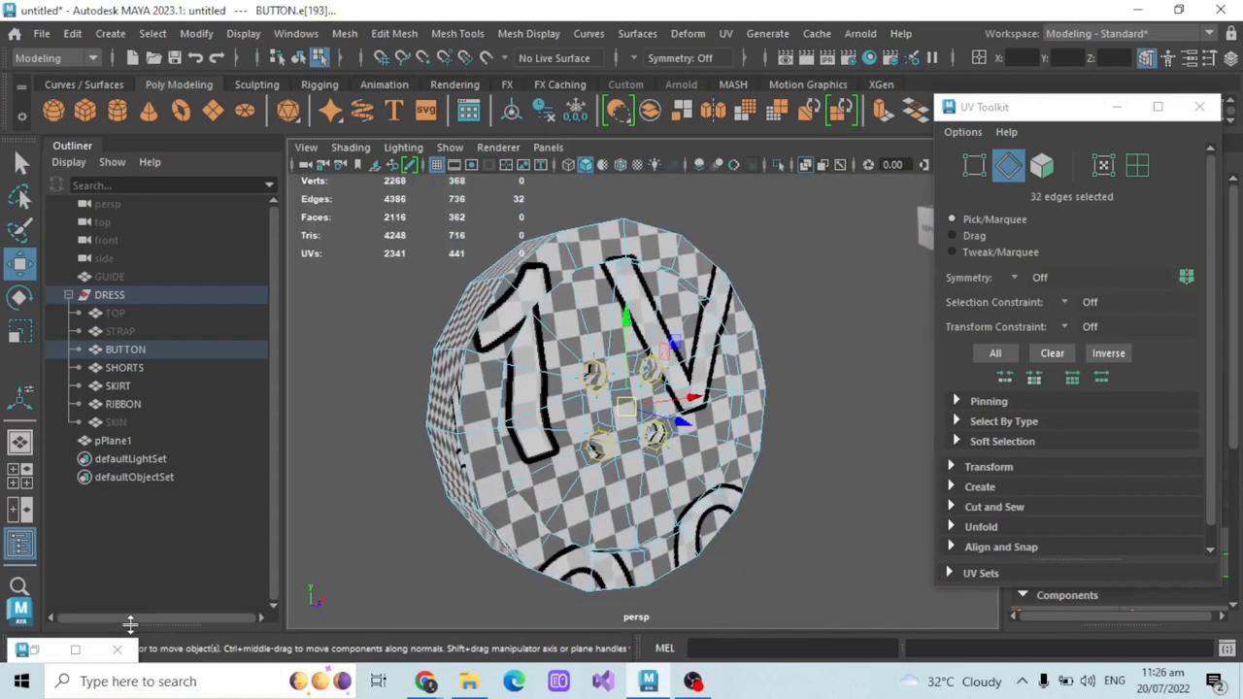
- Reopen the UV Editor, cut the UVs along the selected hole edges and clear the selection
left_click(34, 649)
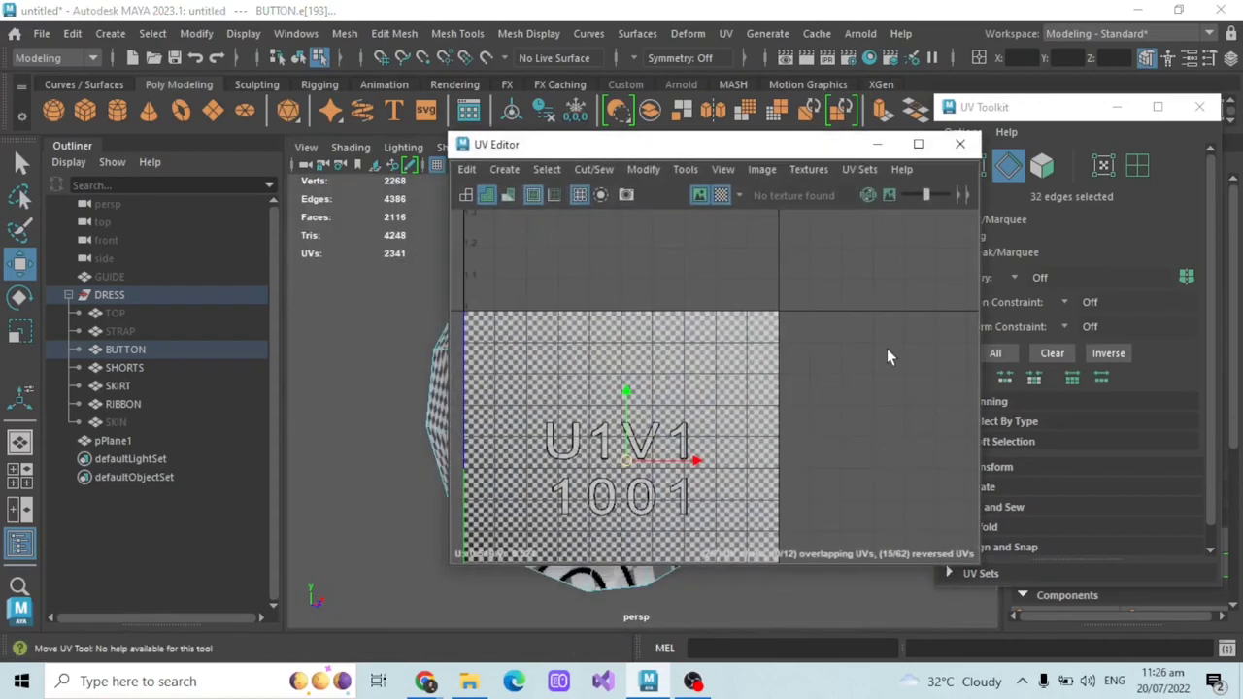
right_click_drag(887, 348, 818, 373, "shift")
left_click(825, 294)
scroll(825, 281, "down", 3)
left_click_drag(762, 147, 891, 139)
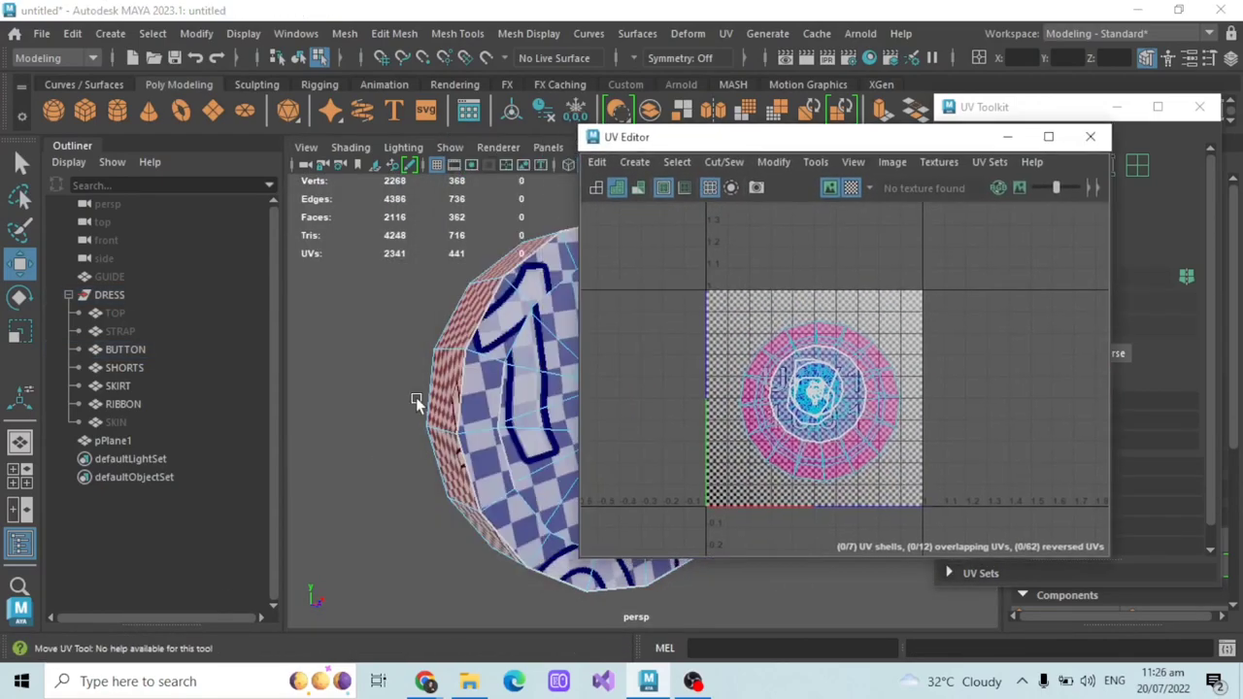
middle_click_drag(549, 367, 409, 379, "alt")
left_click(852, 161)
left_click(851, 161)
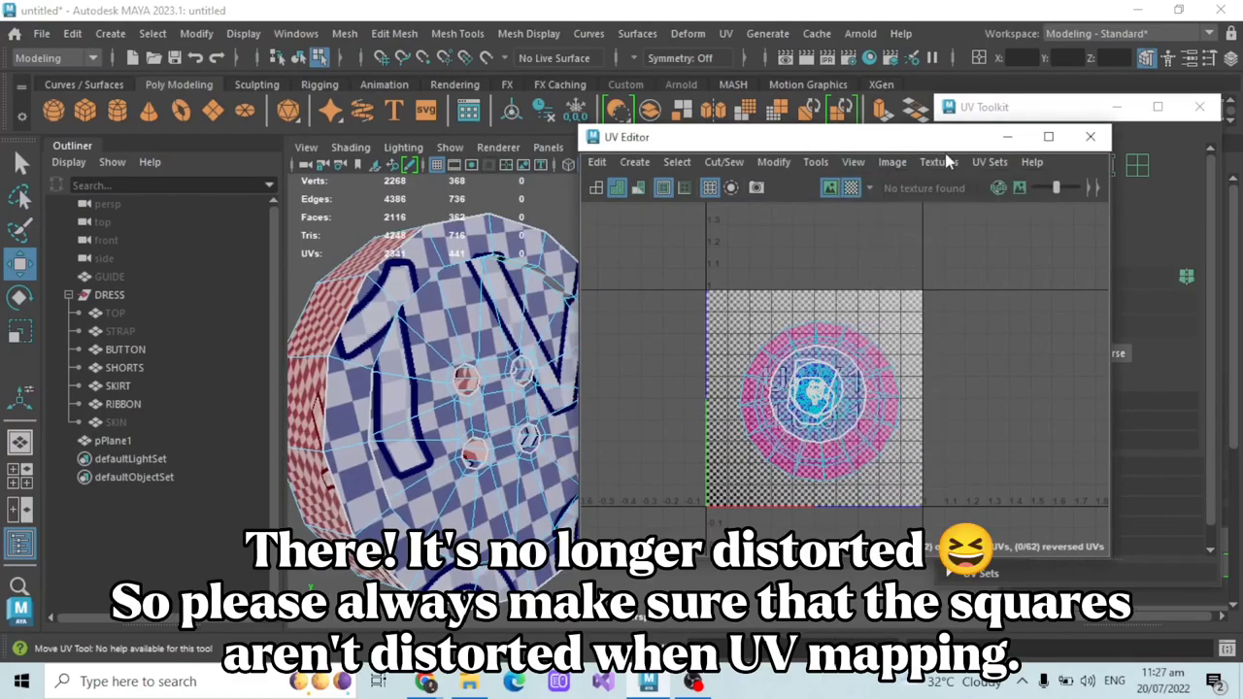
left_click_drag(884, 139, 963, 158)
- Select the whole UV shell of the button's front face and unfold it
key("F12")
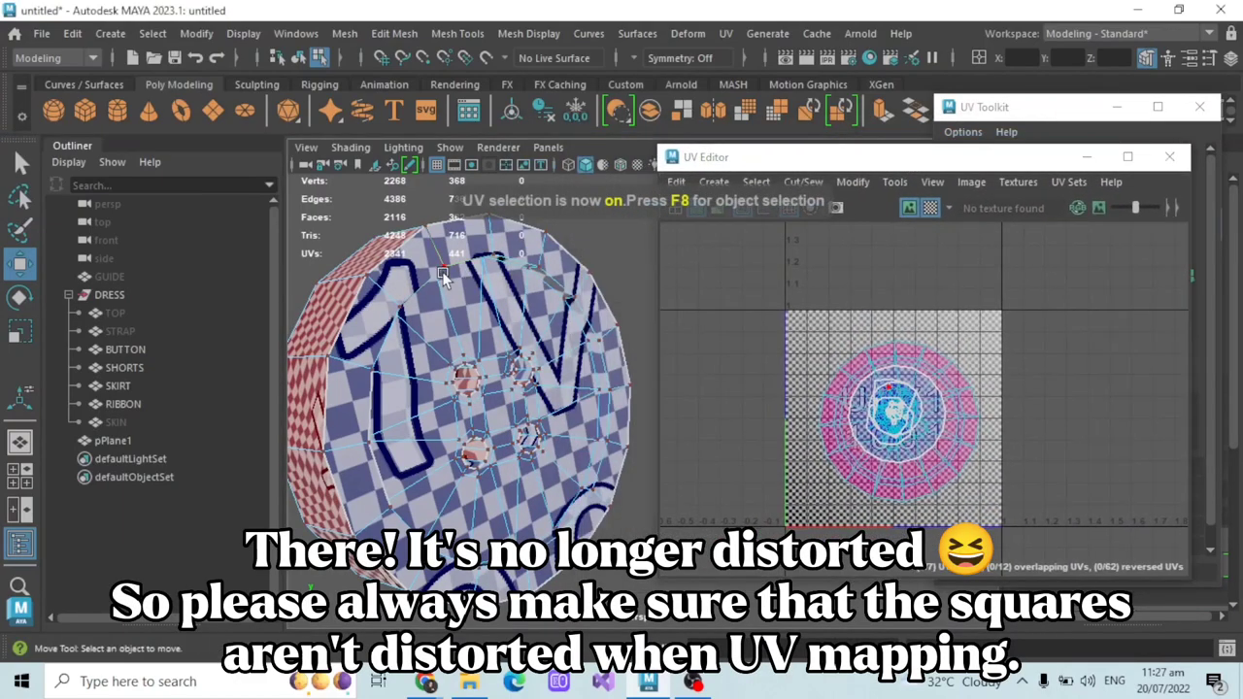
double_click(441, 270)
left_click(853, 182)
left_click(971, 666)
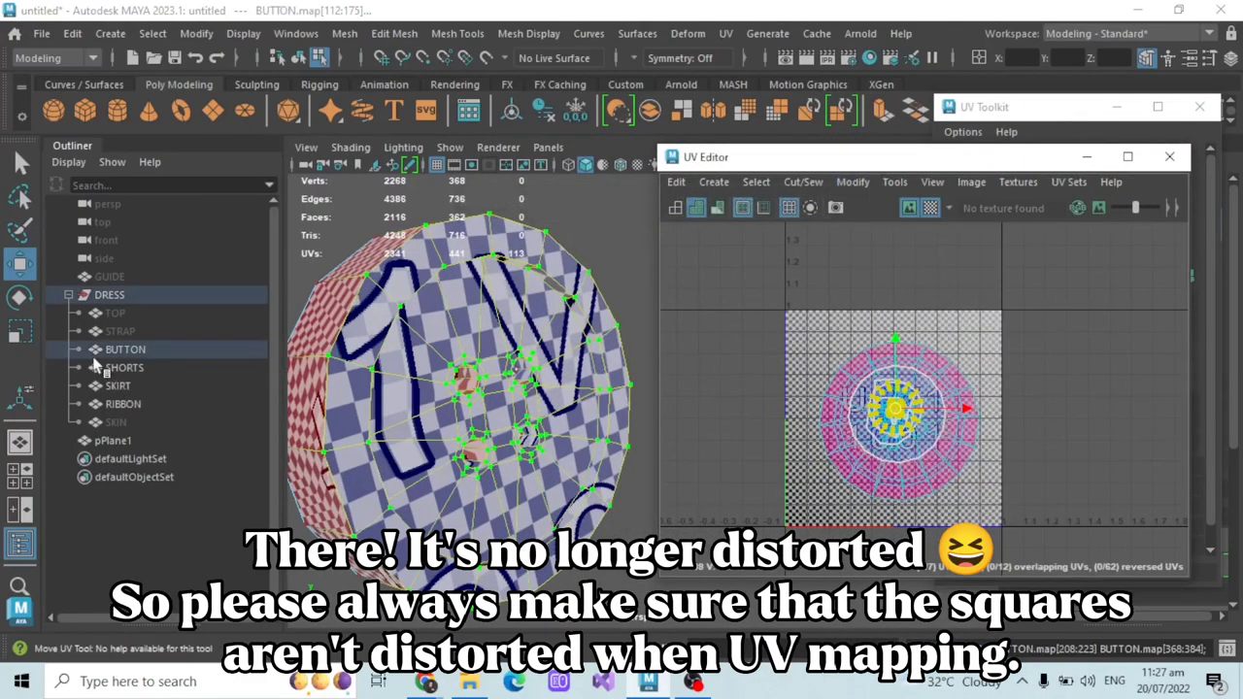
- Scale the front face shell down and move it near the upper-right corner of the U1V1 tile
left_click(20, 331)
left_click_drag(895, 408, 845, 403)
scroll(844, 402, "up", 3)
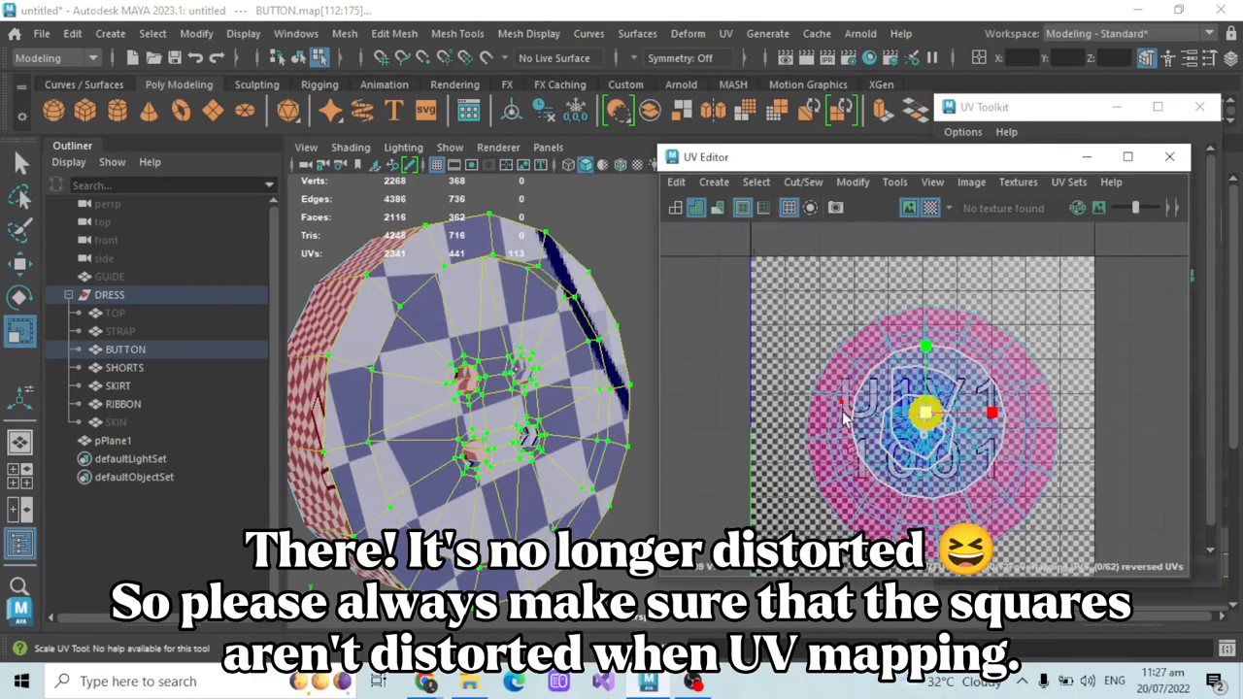
middle_click_drag(842, 418, 724, 440, "alt")
key("w")
left_click_drag(812, 352, 824, 369)
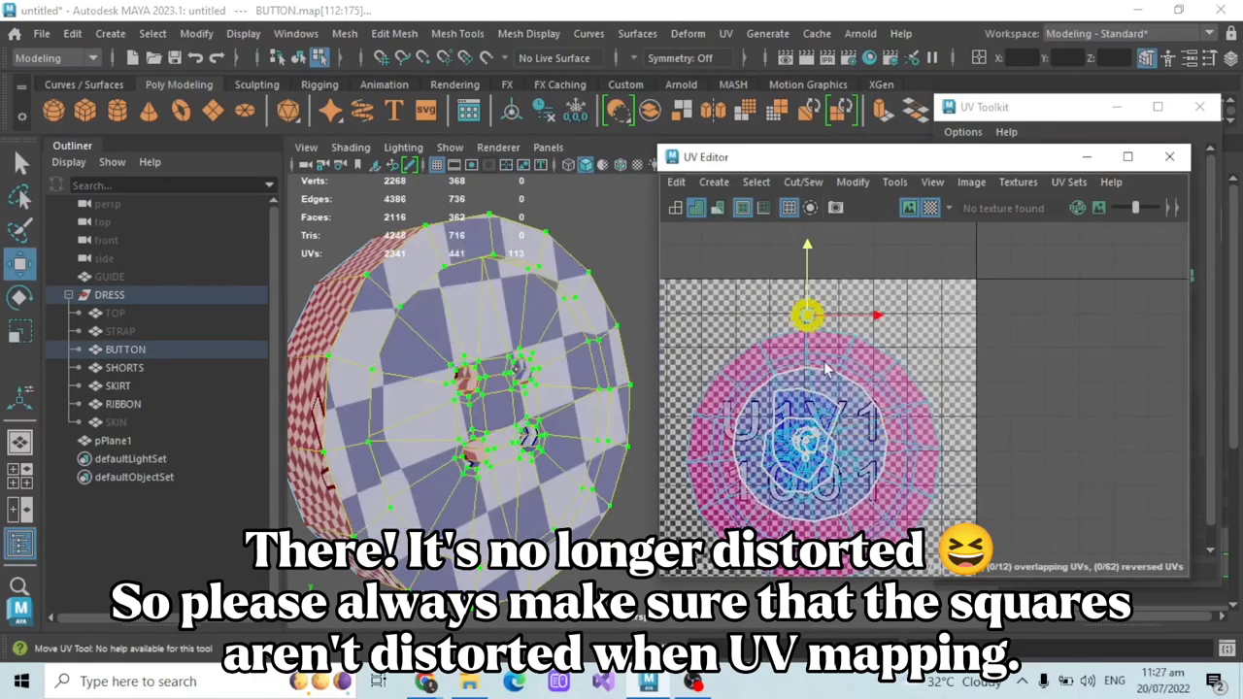
left_click_drag(806, 315, 984, 342)
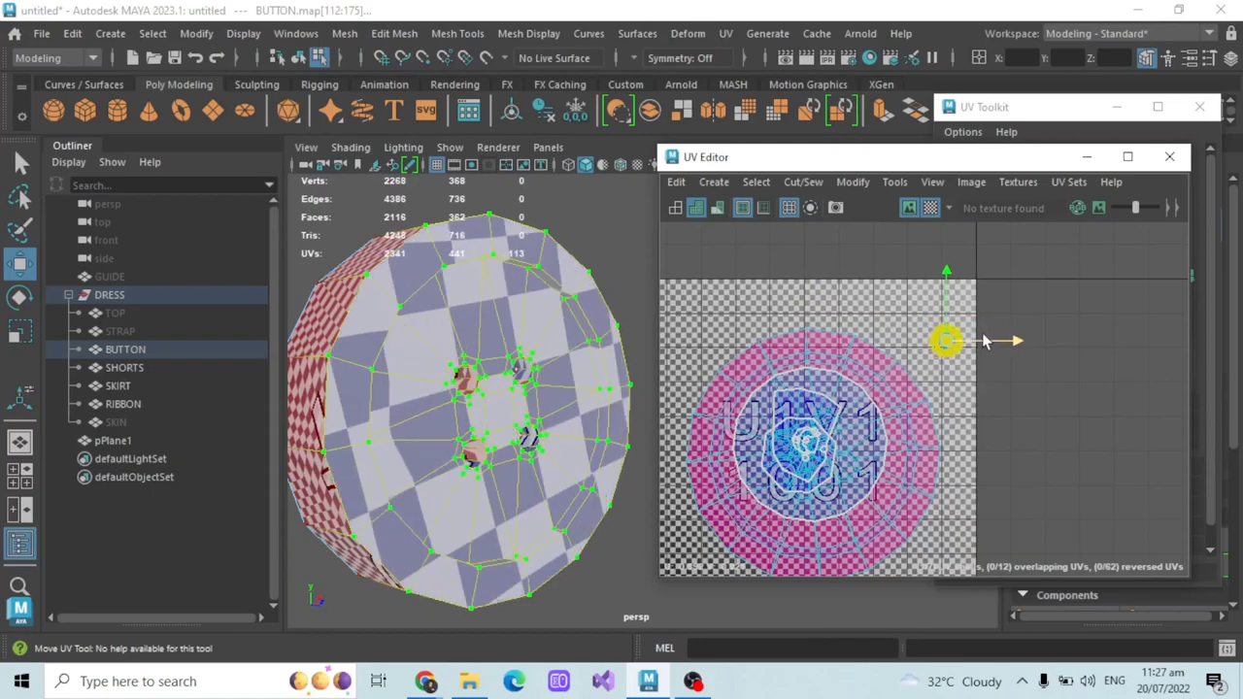
- Unfold the button's outer rim shell and scale it down
left_click(852, 181)
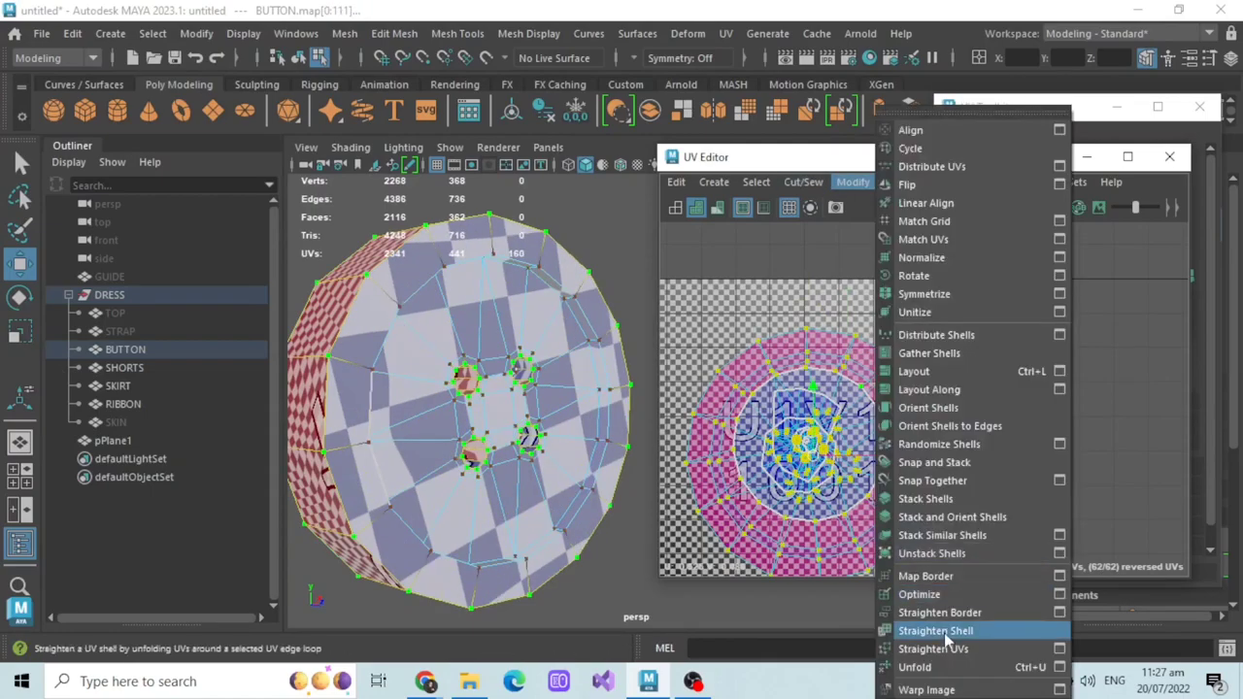
left_click(937, 668)
left_click(20, 331)
left_click_drag(803, 455, 747, 455)
- Move the rim shell beside the front face shell and scale it down to a similar size
key("w")
scroll(896, 445, "up", 2)
left_click_drag(791, 379, 905, 240)
scroll(908, 240, "up", 3)
key("r")
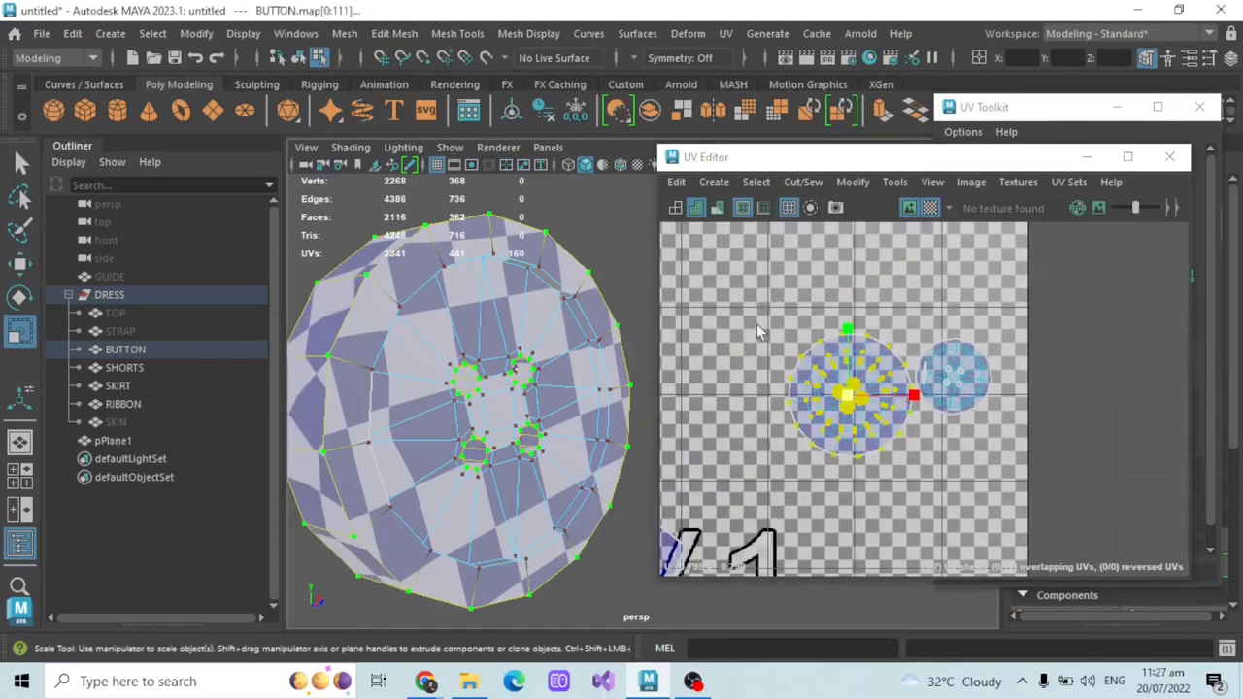
left_click_drag(849, 395, 830, 381)
- Line up the two unfolded button shells side by side near the right edge of the U1V1 tile
key("w")
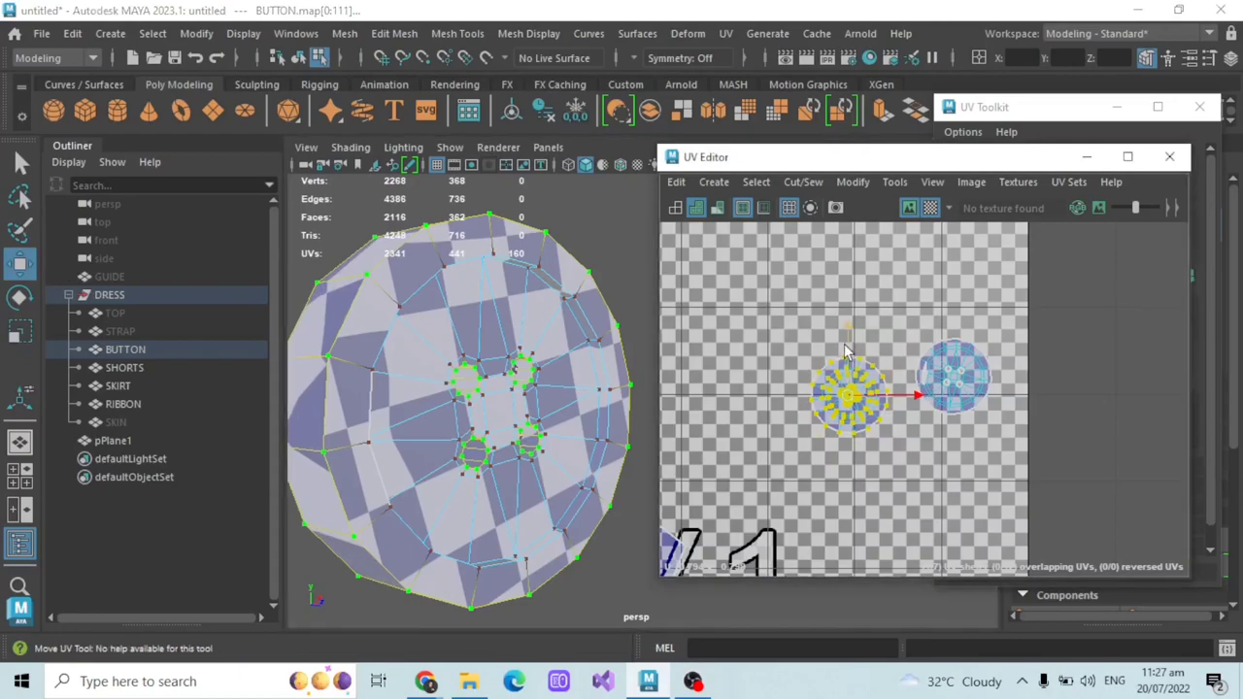
left_click_drag(852, 340, 852, 302)
left_click_drag(890, 361, 1031, 352)
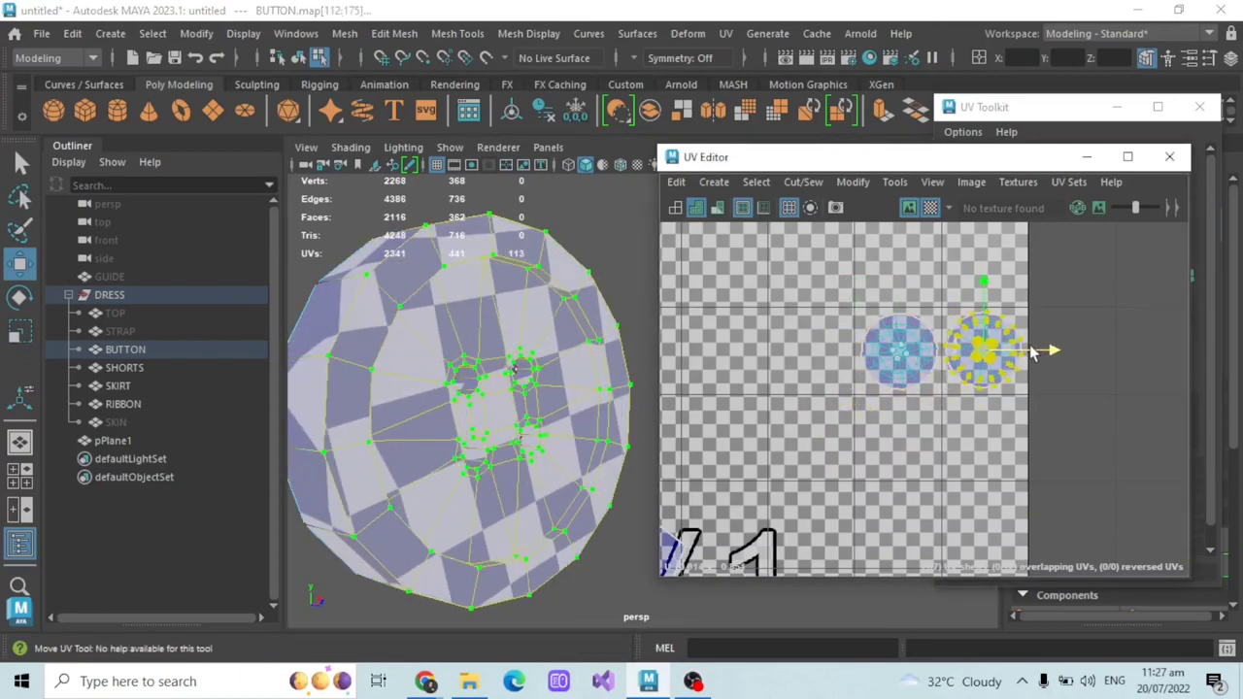
- Examine the checker pattern on the button's back and on the stitches running through its holes
scroll(1030, 351, "down", 3)
left_click_drag(484, 398, 612, 349, "alt")
middle_click_drag(604, 347, 600, 430, "alt")
left_click_drag(573, 428, 532, 436, "alt")
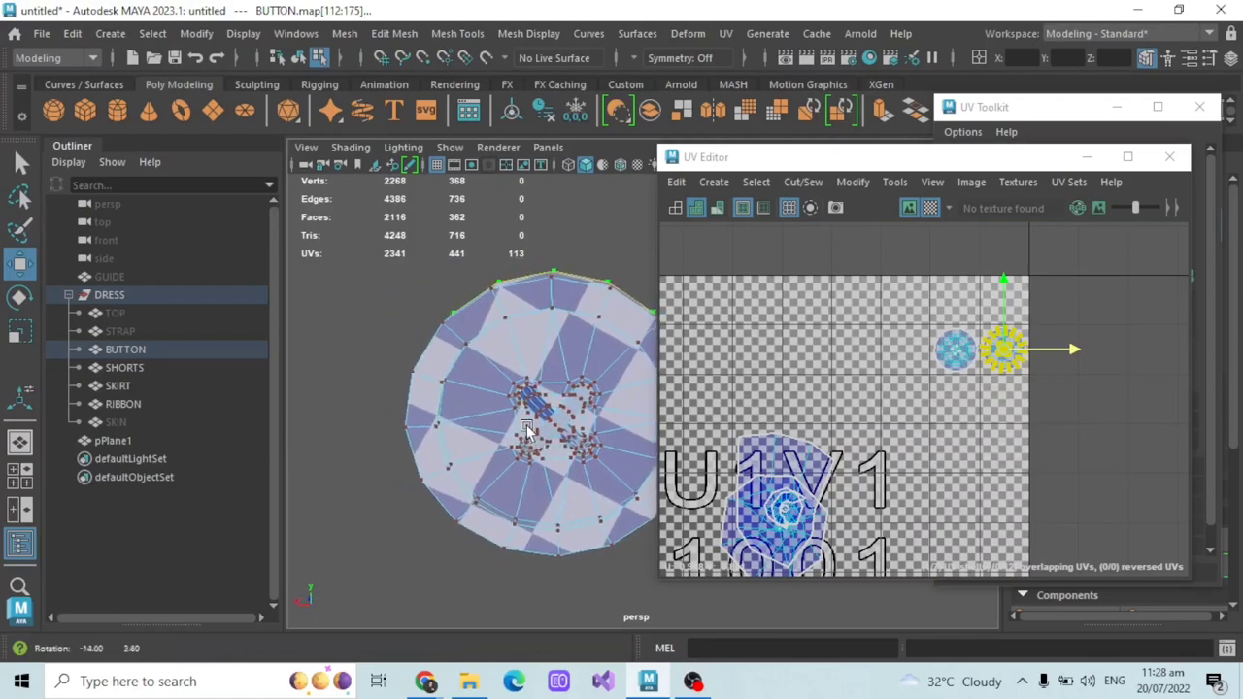
scroll(524, 424, "up", 4)
scroll(785, 418, "down", 2)
middle_click_drag(843, 434, 843, 342, "alt")
scroll(568, 422, "down", 3)
left_click_drag(568, 427, 531, 423, "alt")
scroll(531, 424, "up", 5)
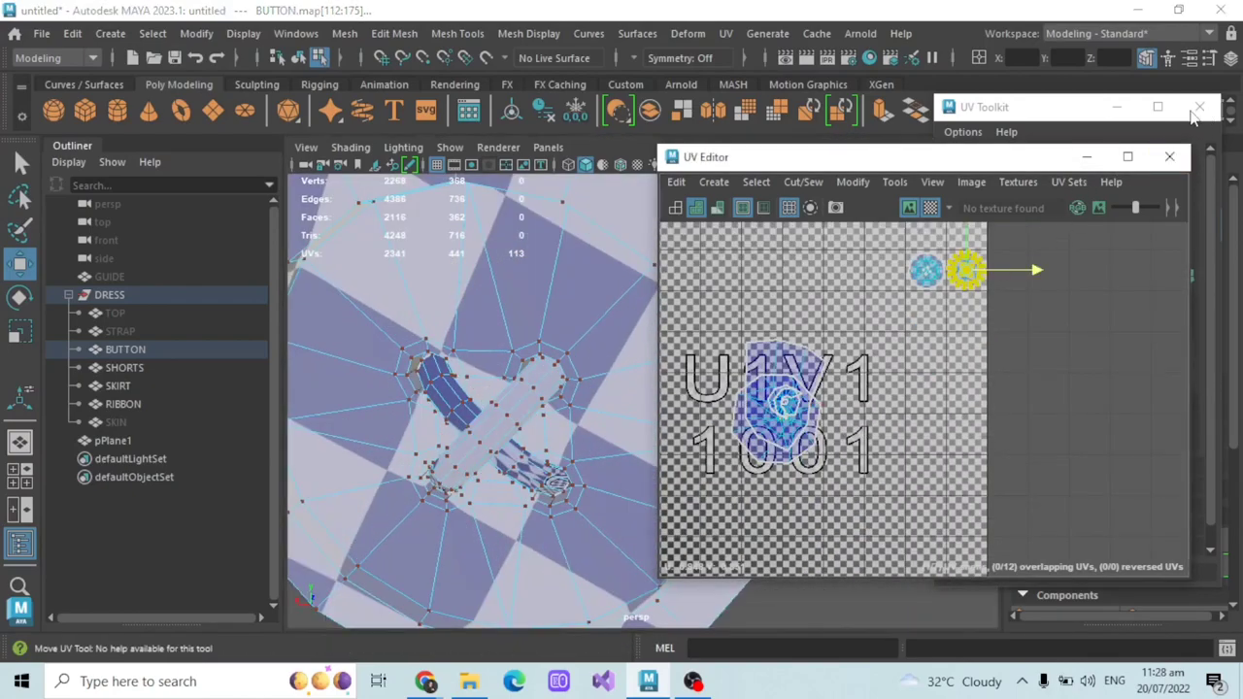
- Close the UV Editor, separate the BUTTON mesh into individual pieces and delete its construction history
left_click(1171, 157)
scroll(708, 286, "down", 5)
left_click(134, 351)
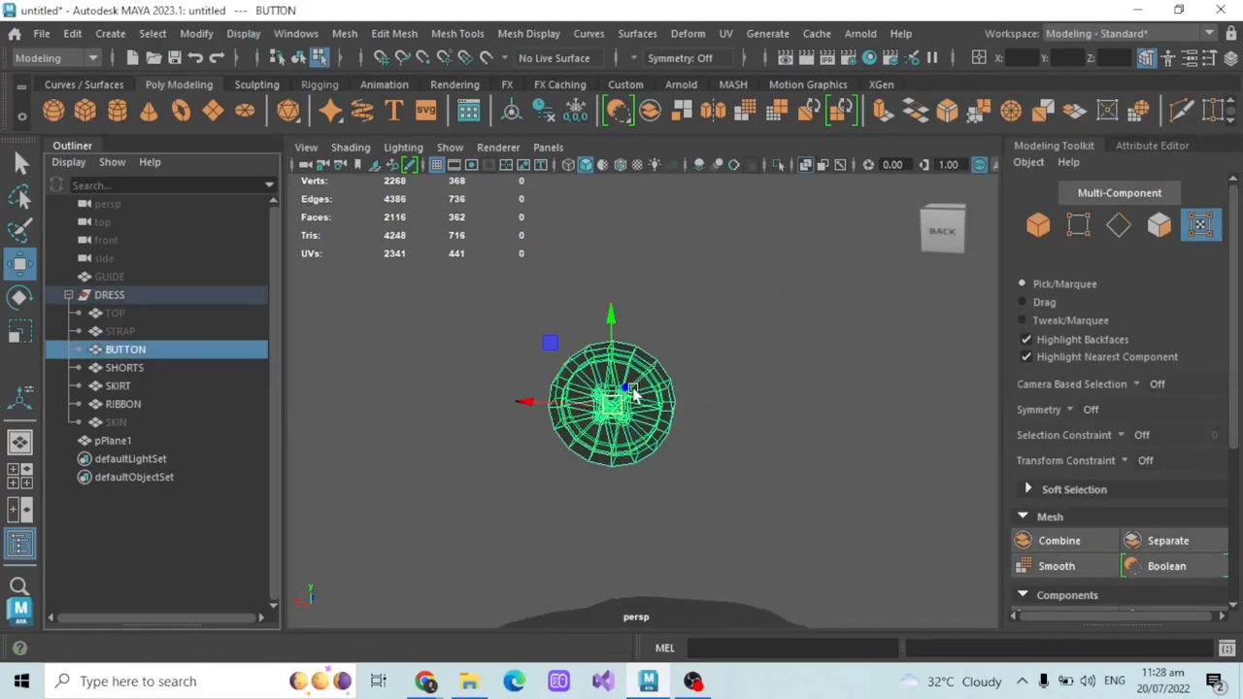
left_click(243, 33)
left_click(345, 33)
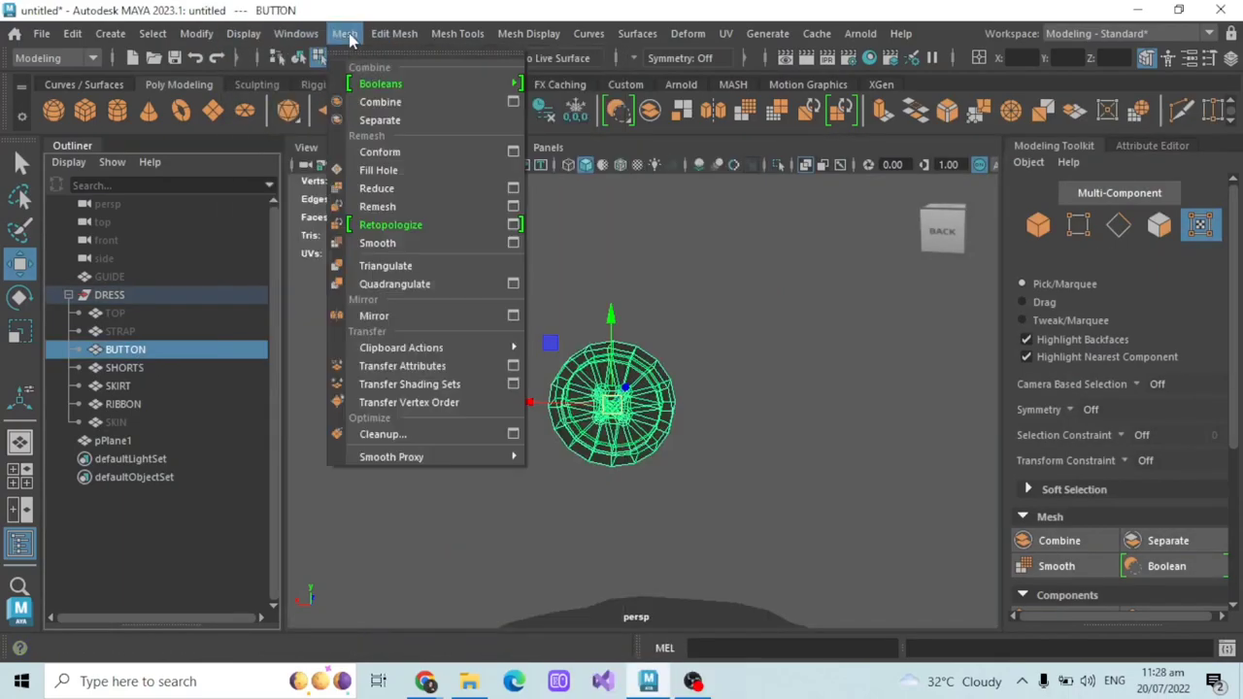
left_click(379, 119)
left_click(72, 33)
mouse_move(132, 270)
left_click(378, 99)
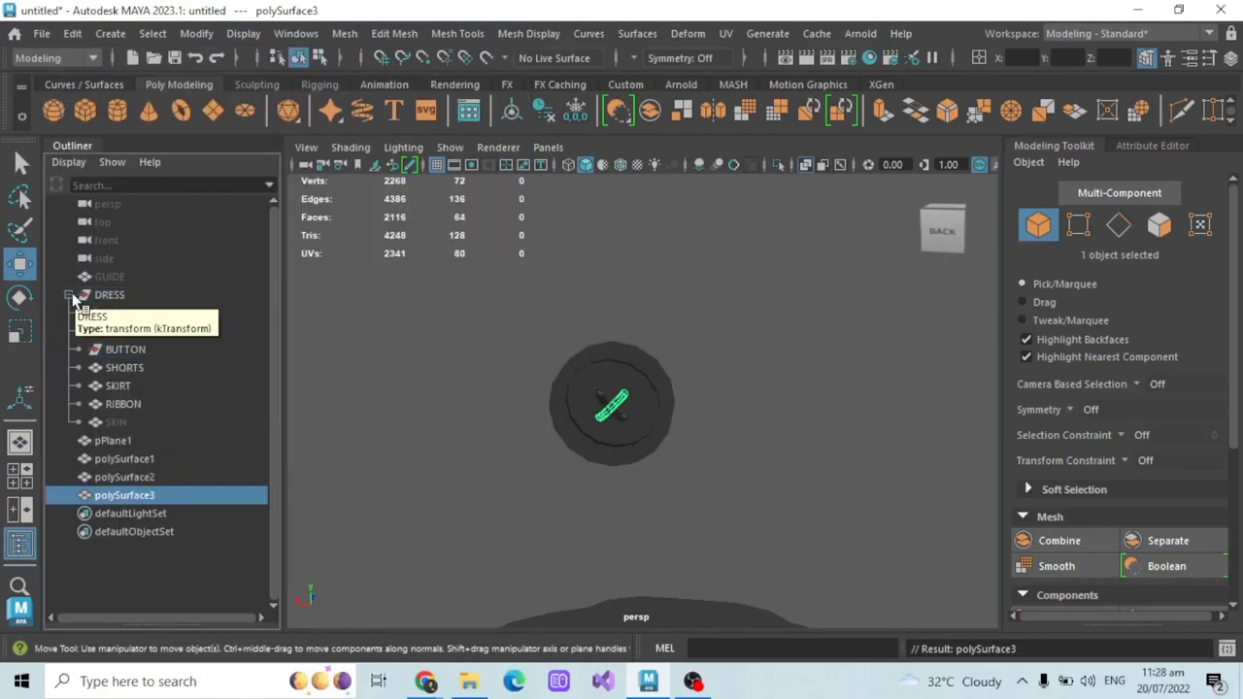
- Move the BUTTON group out of the DRESS group and delete the stray plane pPlane1
key("ctrl+z")
left_click(320, 355)
middle_click_drag(97, 352, 112, 449)
left_click(68, 294)
left_click(113, 312)
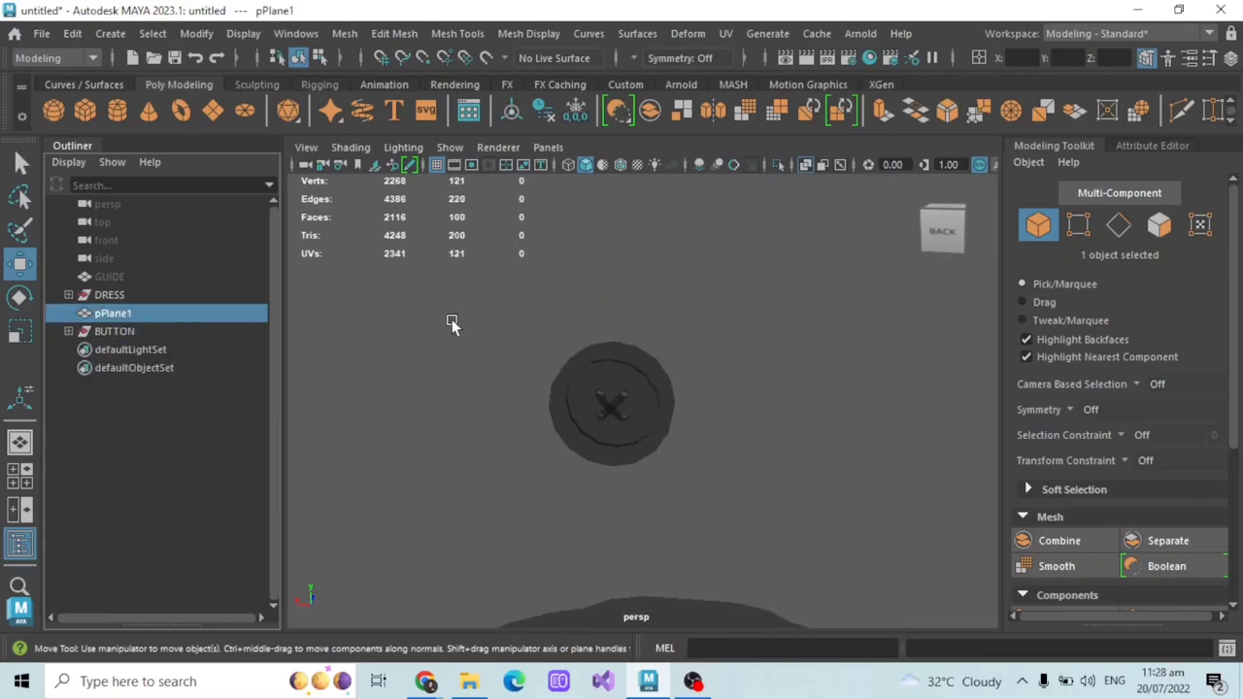
key("Delete")
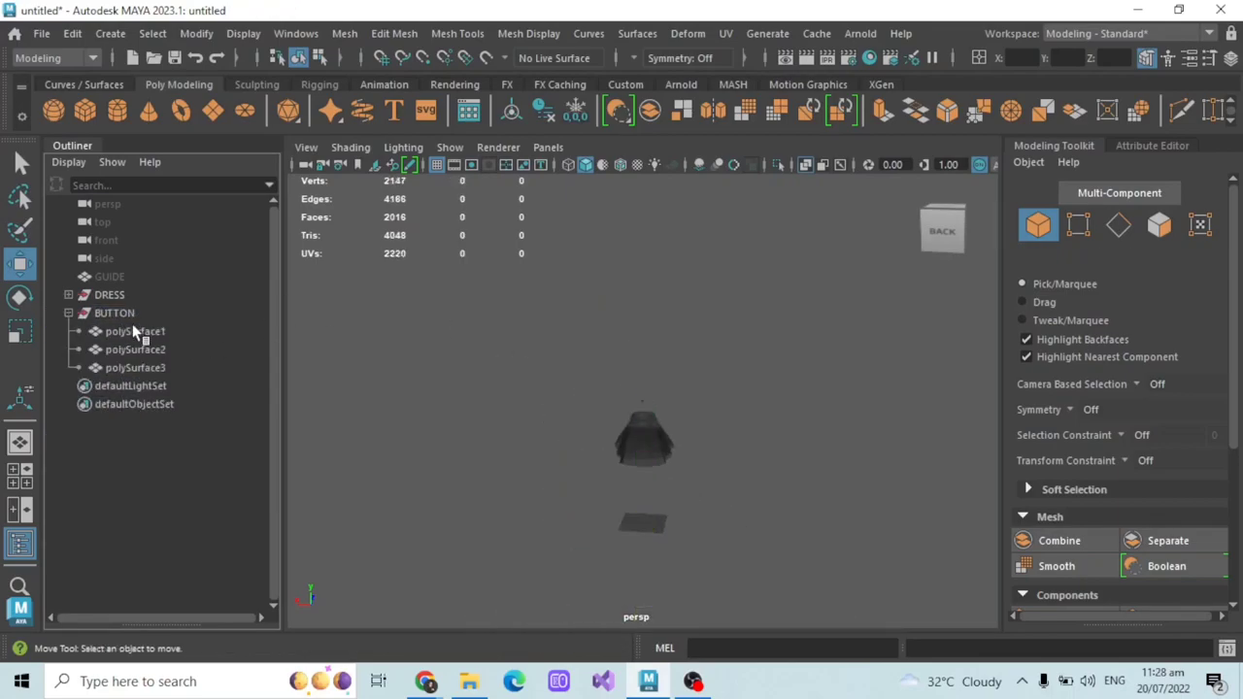
- Open the two stitch pieces of the button in the UV Editor and apply a planar projection to them
left_click(133, 330)
scroll(592, 330, "up", 8)
left_click_drag(591, 330, 568, 368, "alt")
scroll(567, 368, "up", 4)
middle_click_drag(568, 368, 484, 412, "alt")
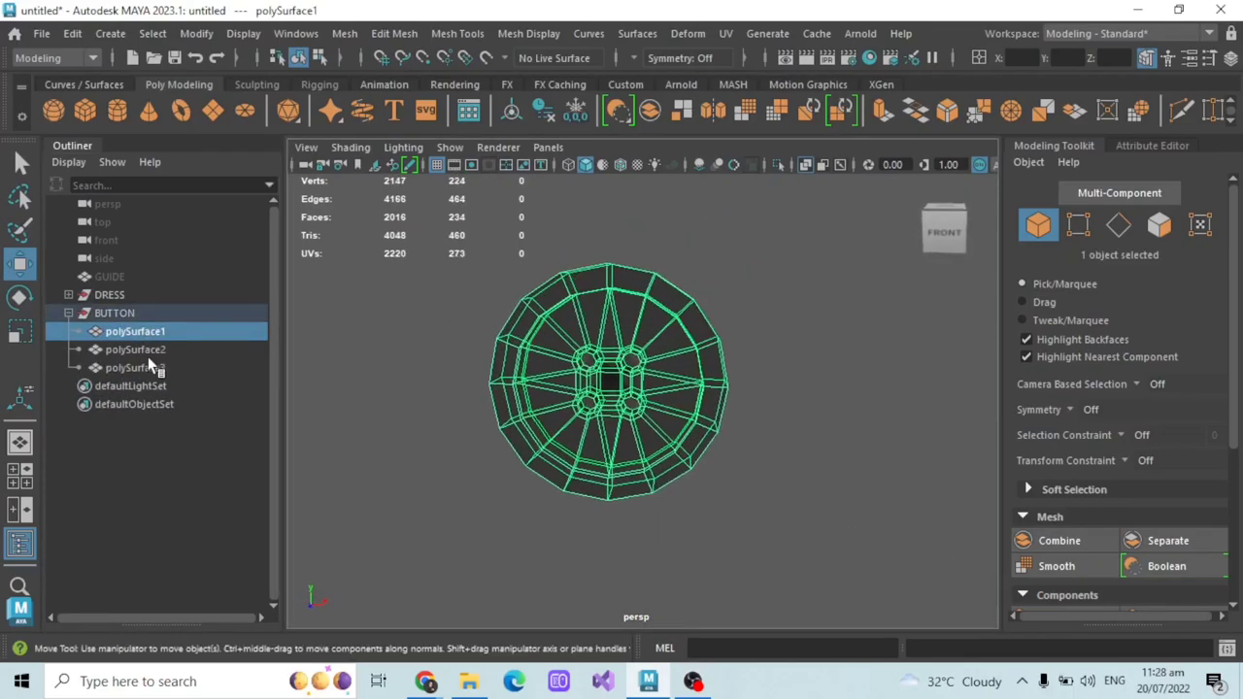
left_click(135, 350)
left_click(145, 367, "shift")
left_click(725, 33)
left_click(767, 55)
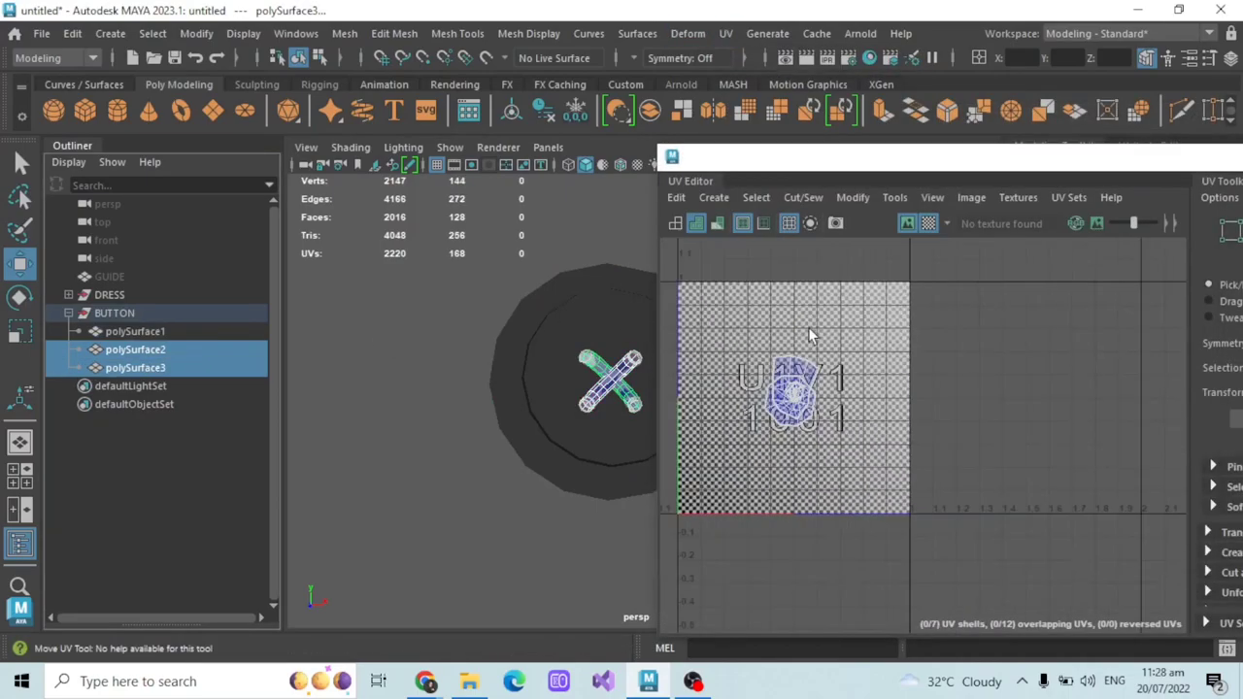
left_click(713, 197)
left_click(740, 347)
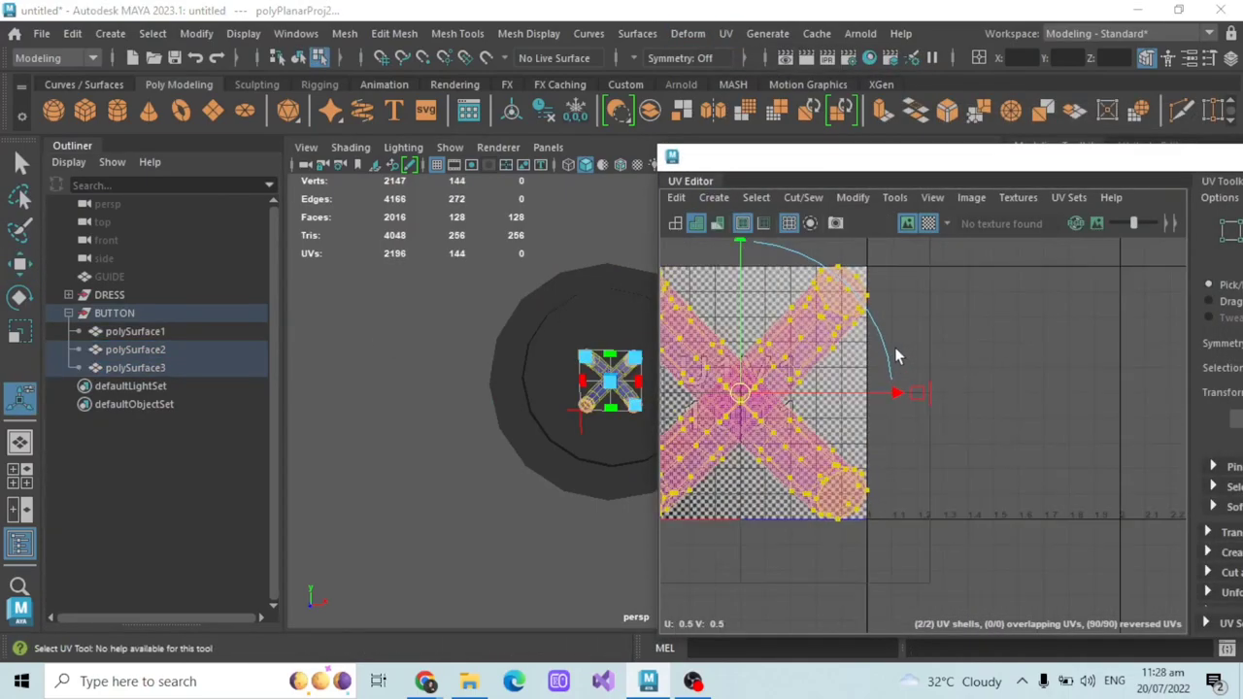
- Try to cut a lengthwise edge loop along the crossed stitches as a UV seam, with the checker hidden, and undo it
left_click_drag(1010, 158, 1001, 189)
right_click_drag(347, 452, 455, 444, "alt")
left_click_drag(456, 444, 264, 478, "alt")
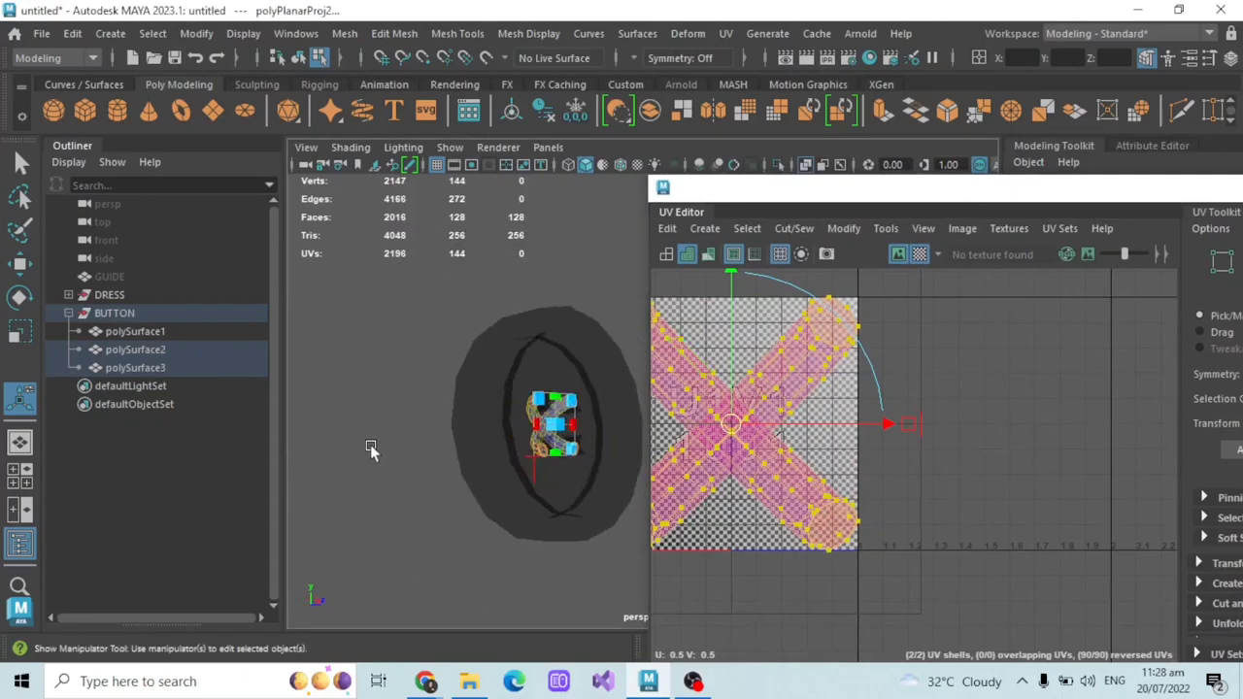
right_click_drag(388, 476, 446, 476, "alt")
middle_click_drag(447, 476, 363, 500, "alt")
right_click_drag(363, 499, 428, 485, "alt")
middle_click_drag(427, 486, 500, 471, "alt")
left_click_drag(891, 194, 795, 199)
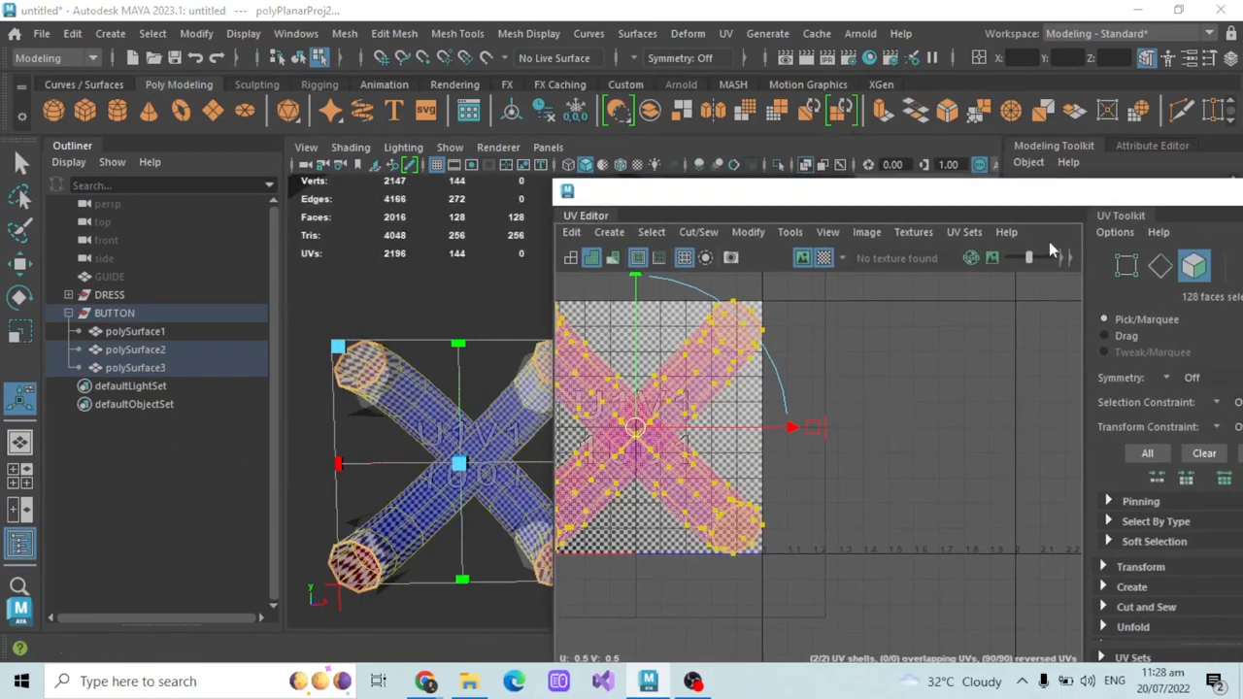
left_click(1161, 265)
left_click(524, 415)
double_click(421, 410)
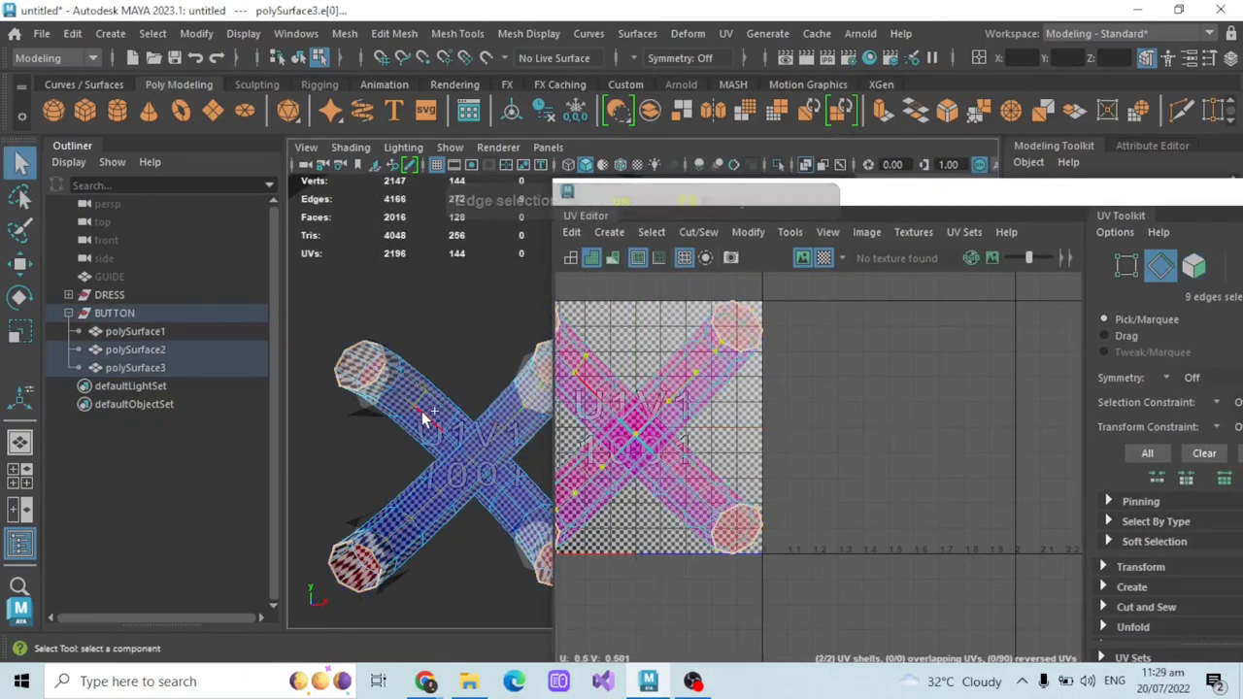
left_click(823, 258)
right_click_drag(873, 369, 804, 394, "shift")
middle_click_drag(395, 519, 355, 199, "alt")
key("ctrl+z")
key("ctrl+z")
- Check the projected stitch shells with the UV distortion display, and switch that display off again
scroll(807, 386, "down", 3)
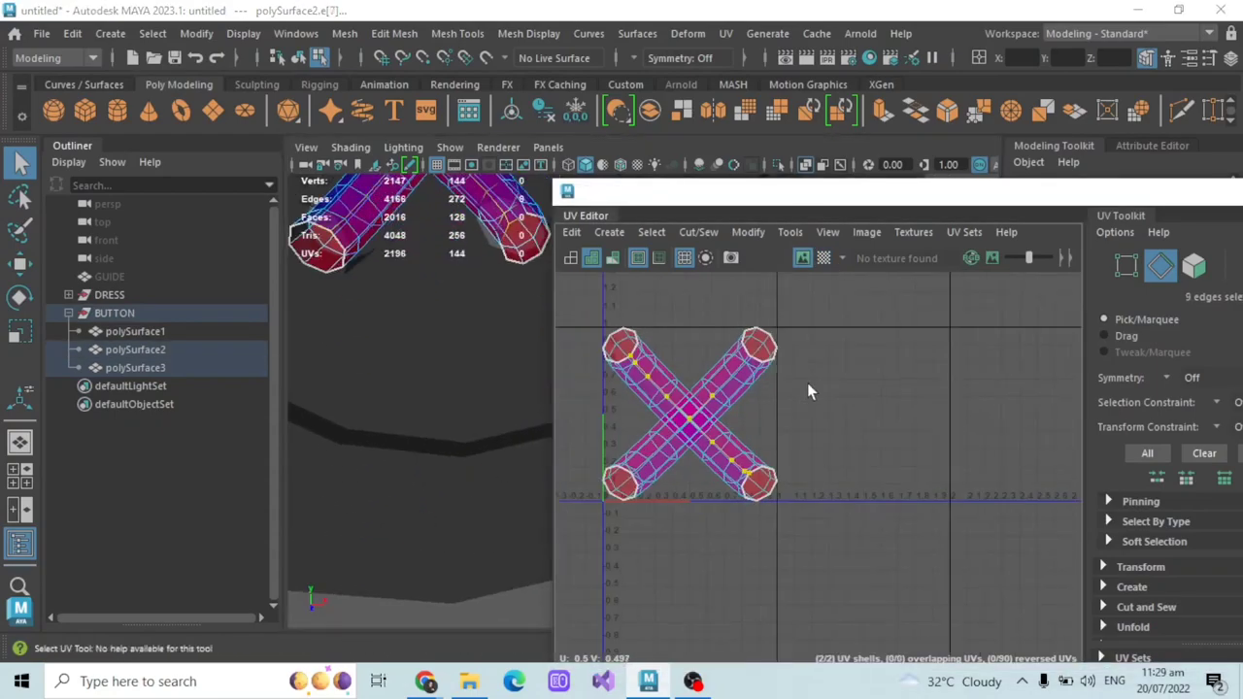
left_click(612, 257)
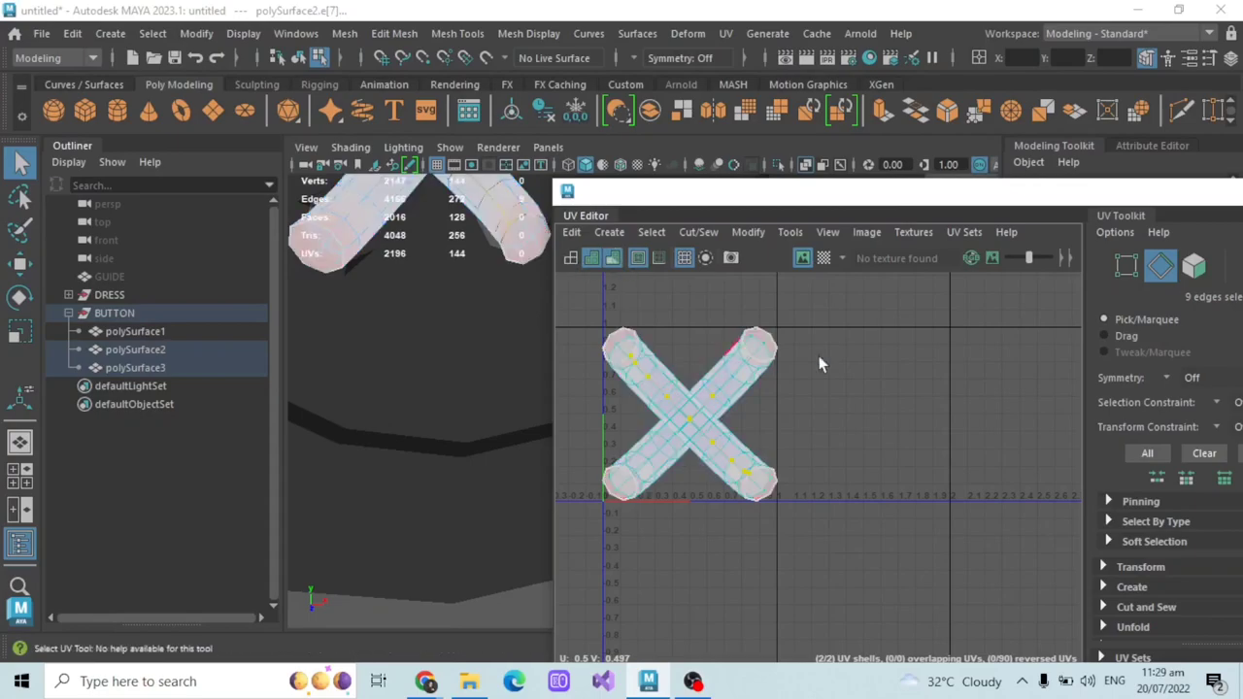
scroll(819, 360, "down", 1)
middle_click_drag(427, 214, 457, 525, "alt")
left_click(612, 257)
- Isolate the stitches in the viewport and cut one lengthwise edge loop on each of them as a UV seam
mouse_move(433, 330)
left_mouse_down("alt")
mouse_move(450, 374)
mouse_move(485, 281)
left_mouse_up("alt")
left_click_drag(1118, 194, 966, 272)
left_click(1118, 267)
left_click(805, 164)
mouse_move(486, 394)
middle_mouse_down("alt")
mouse_move(635, 355)
mouse_move(661, 363)
middle_mouse_up("alt")
left_click_drag(657, 320, 604, 358, "alt")
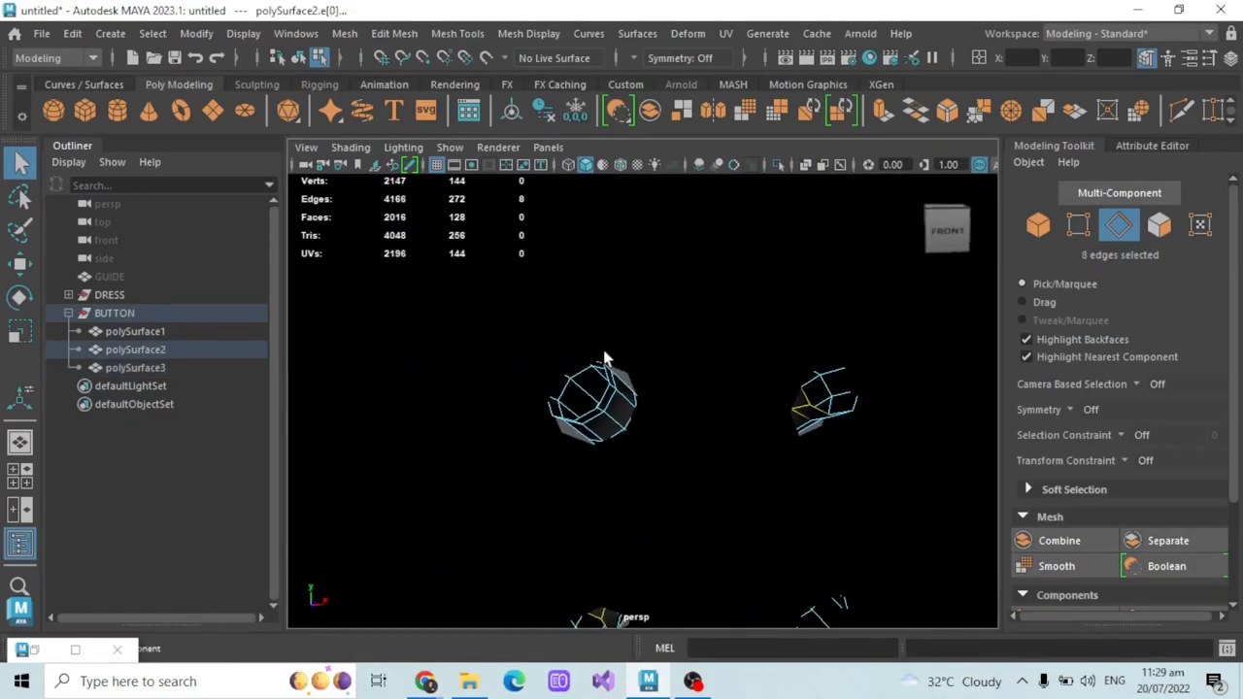
double_click(615, 422, "shift")
scroll(530, 411, "down", 5)
left_click(44, 642)
left_click(771, 442)
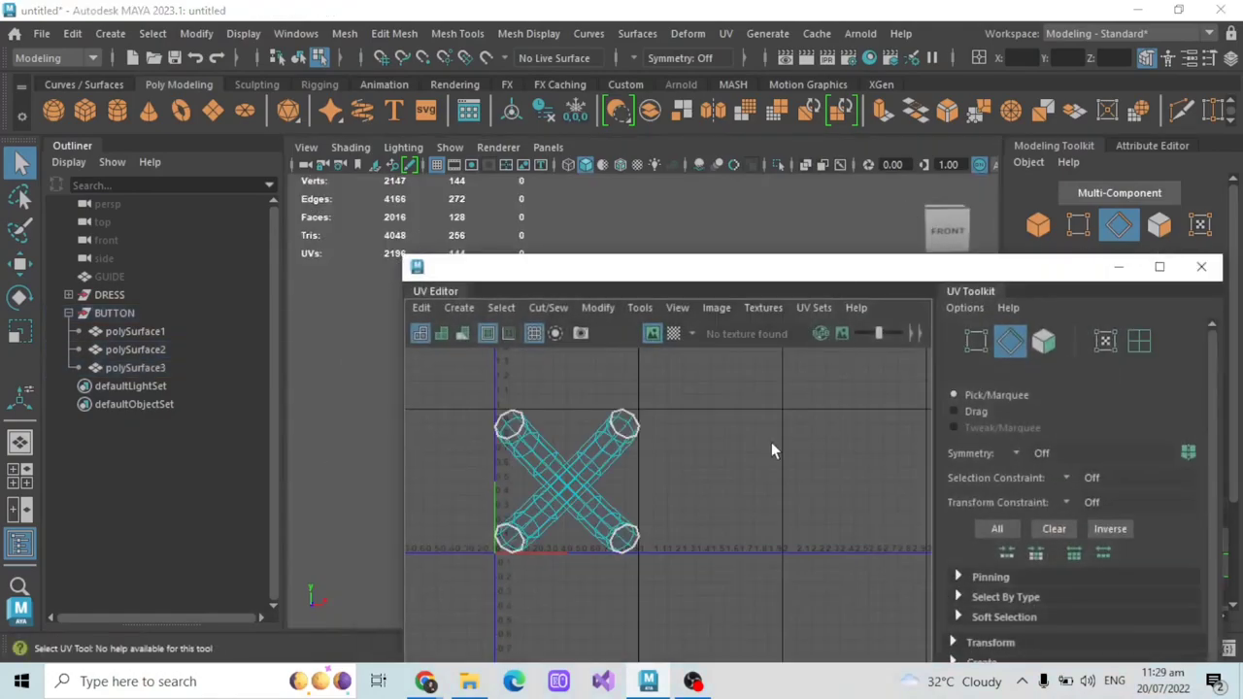
right_click(772, 444, "shift")
key("ctrl+z")
right_click_drag(794, 427, 729, 453, "shift")
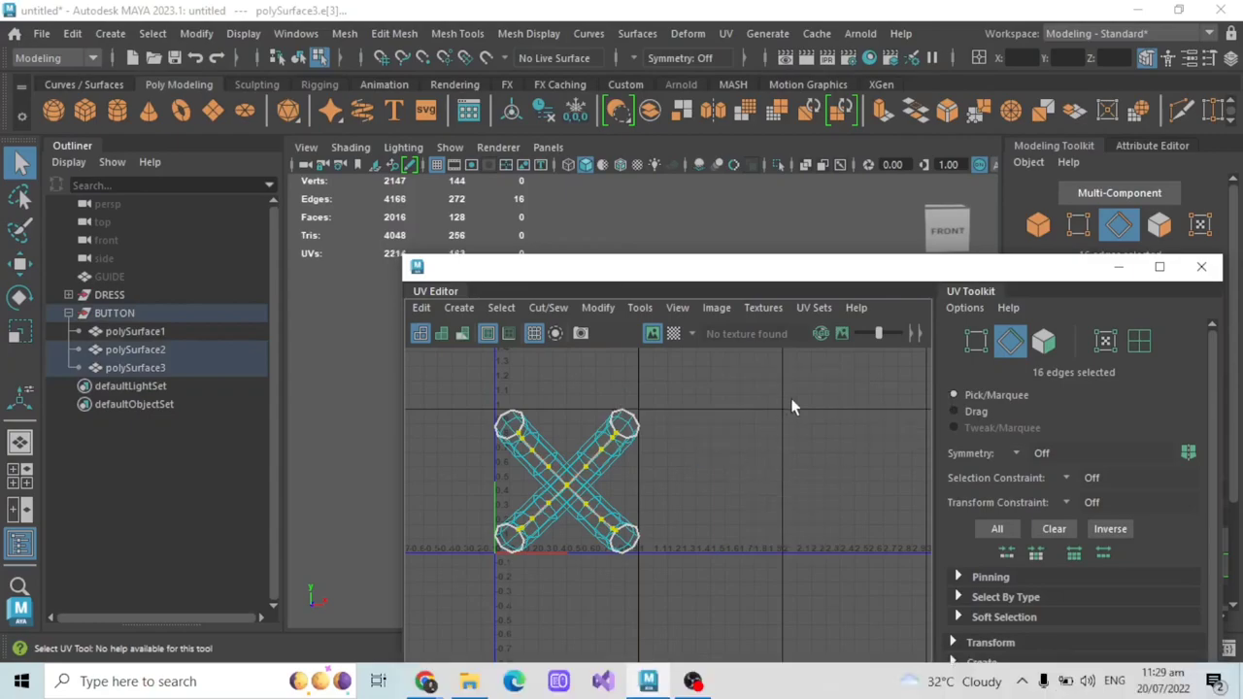
- Unfold both stitch UV shells together
right_click_drag(791, 398, 756, 446)
scroll(756, 448, "down", 2)
left_click_drag(550, 396, 768, 546)
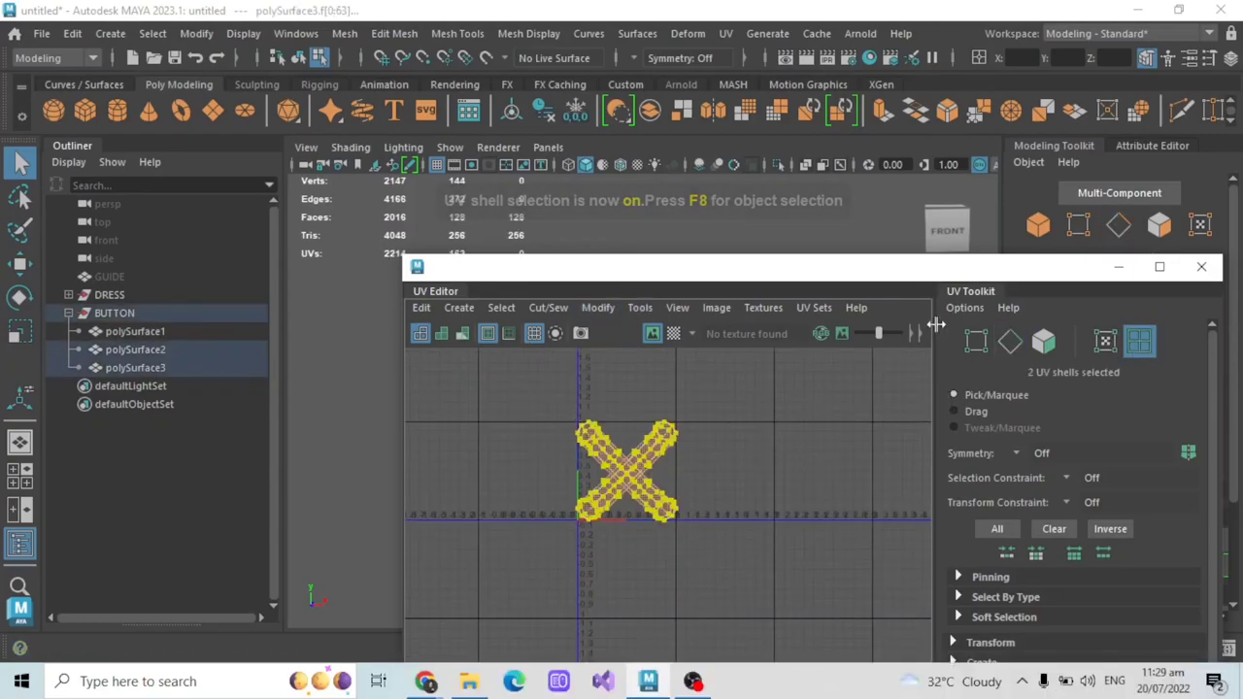
left_click(598, 308)
left_click(684, 666)
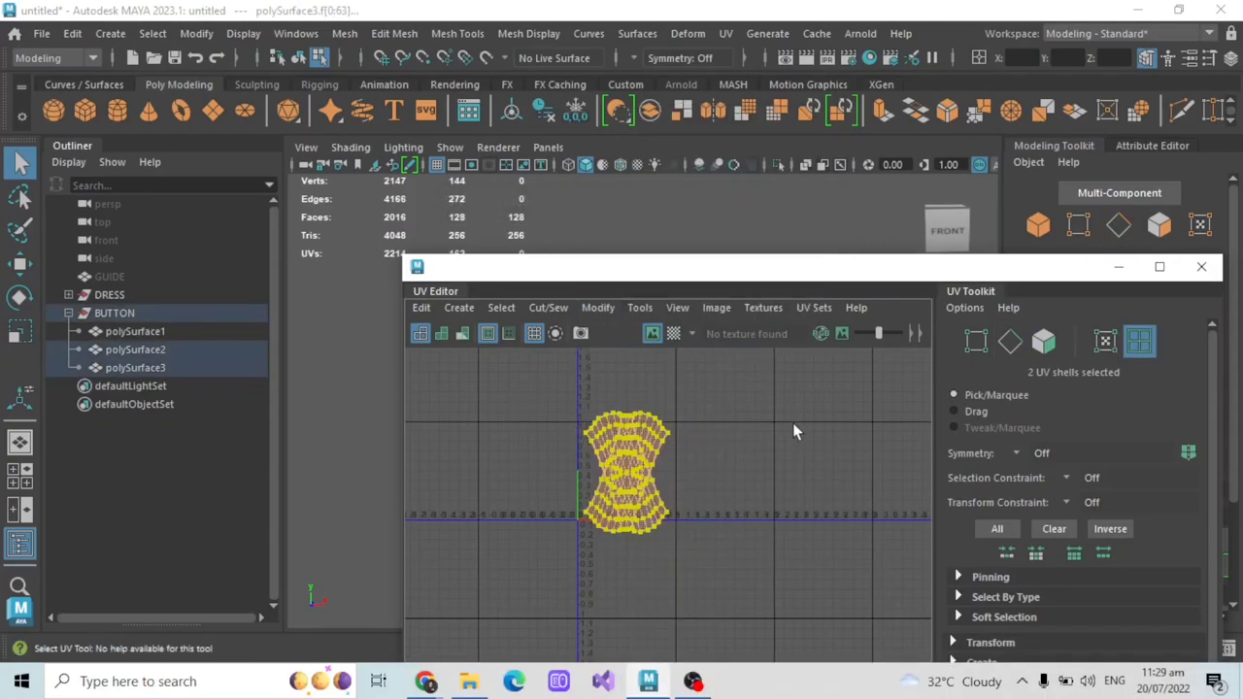
left_click(598, 308)
left_click(677, 415)
left_click(706, 439)
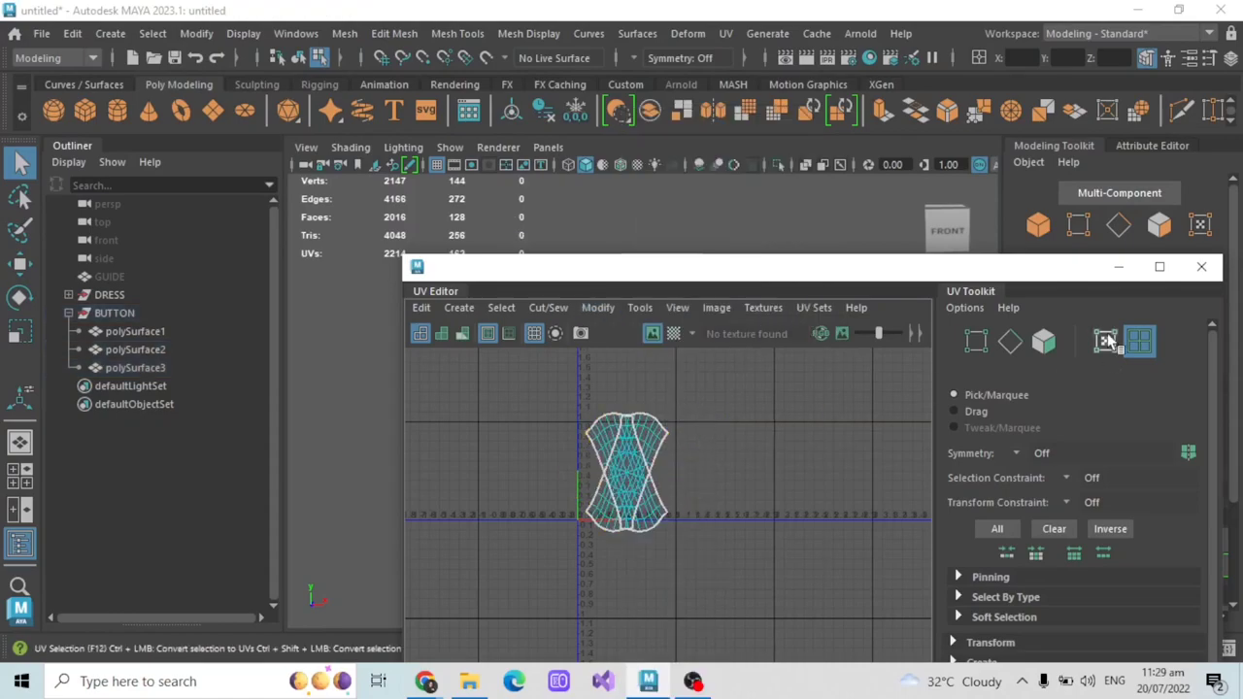
- Rotate each unfolded stitch shell upright so that the two overlap in the same vertical orientation
left_click(1105, 341)
key("e")
left_click_drag(693, 462, 688, 447)
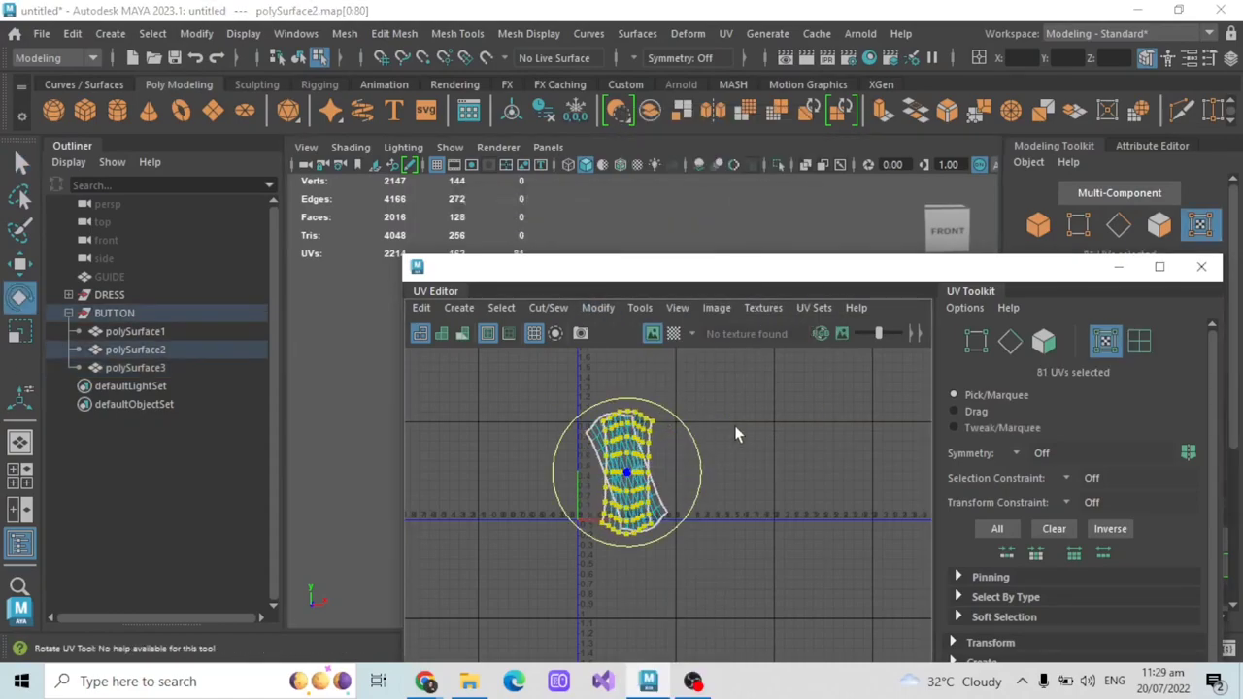
double_click(594, 433)
left_click_drag(637, 404, 662, 413)
left_click_drag(573, 389, 680, 464)
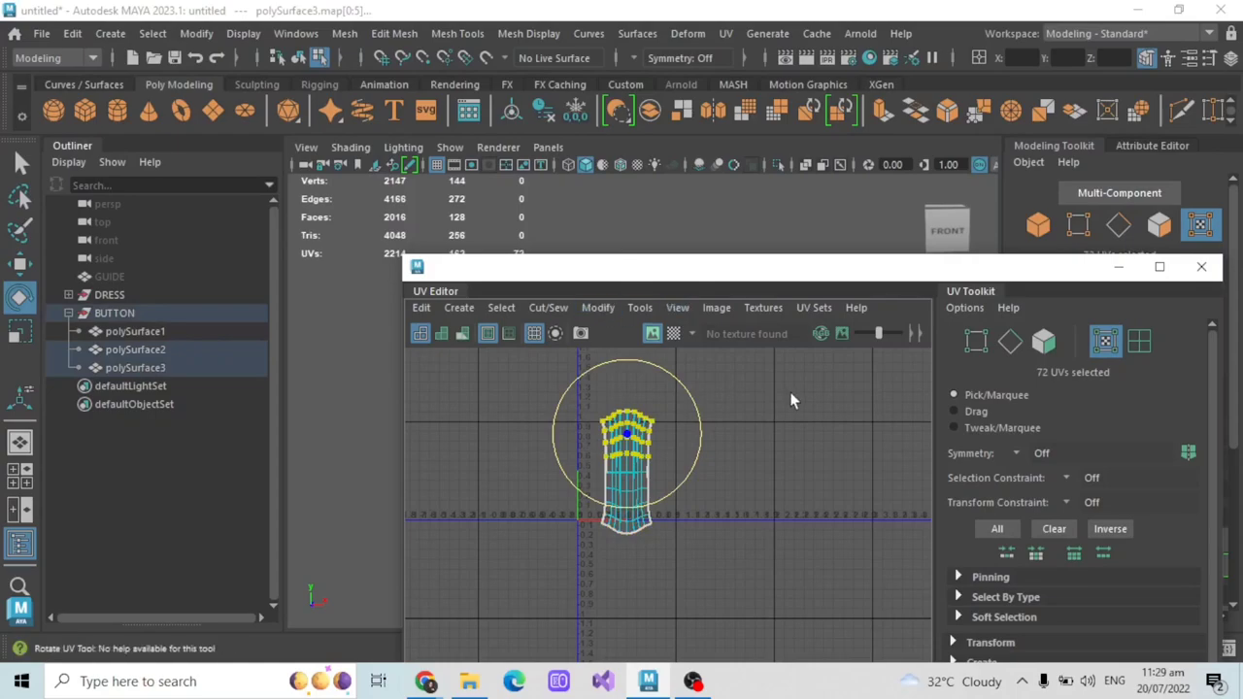
left_click(598, 308)
left_click(673, 408)
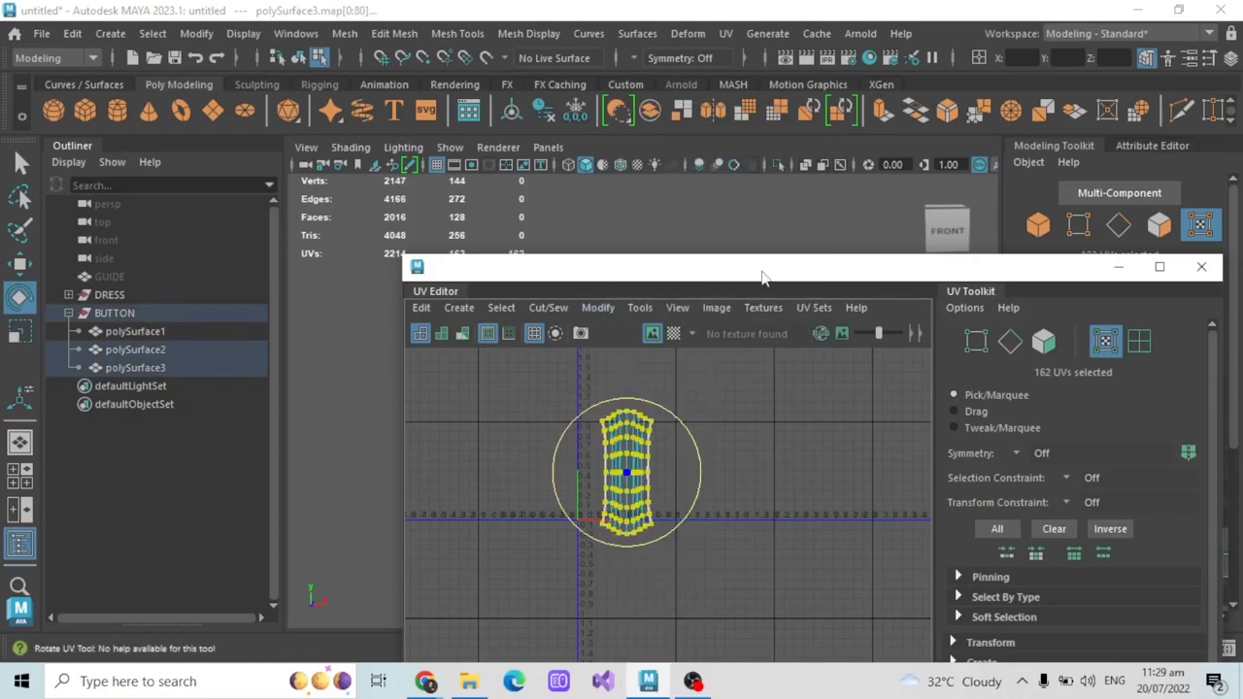
- Combine the three button pieces into a single mesh and delete all construction history
left_click_drag(404, 258, 520, 161)
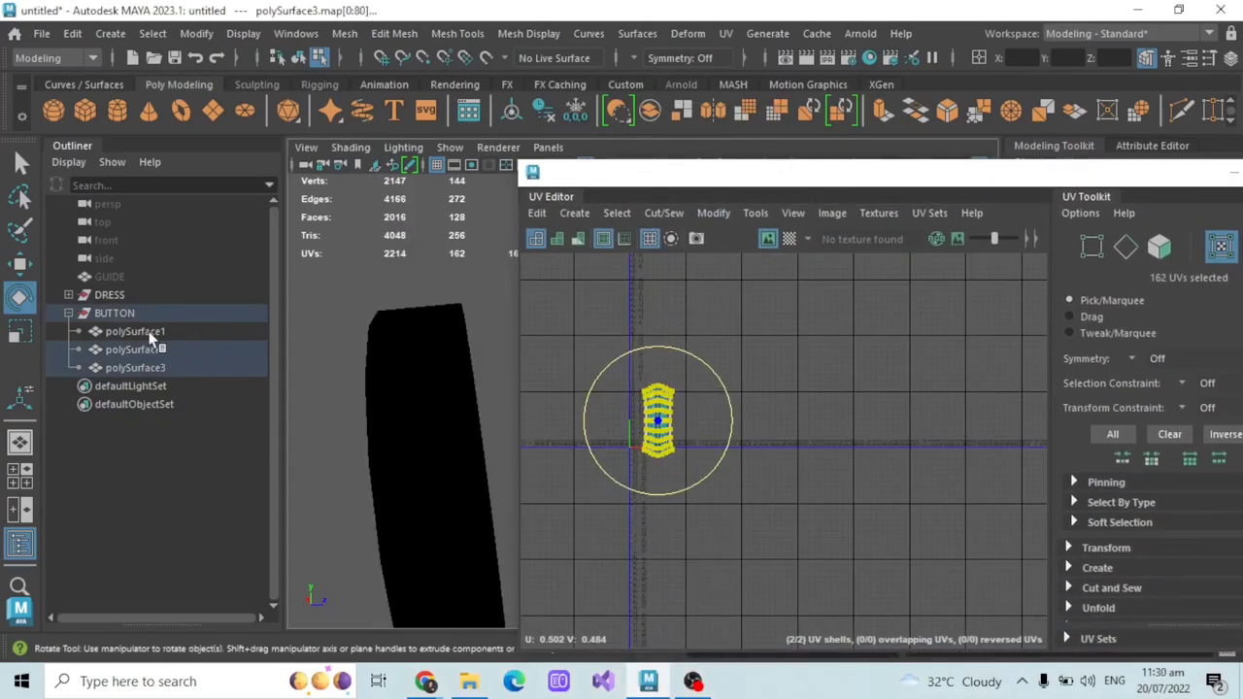
left_click_drag(150, 335, 152, 368)
left_click(344, 33)
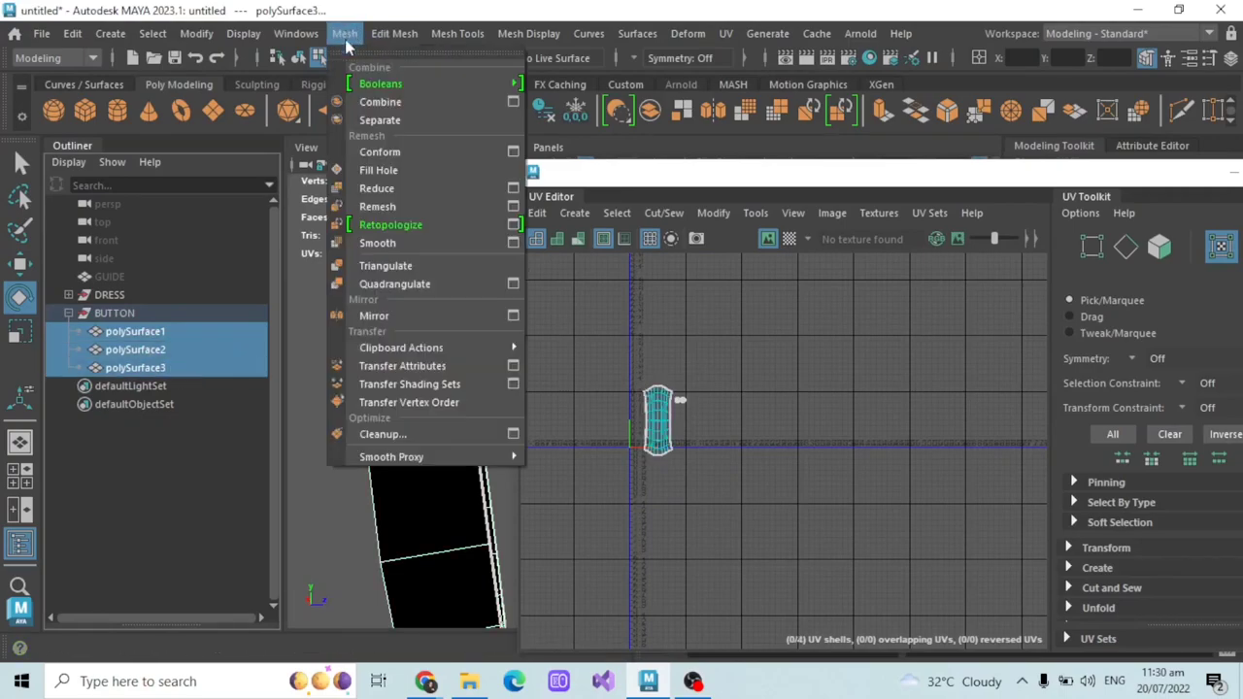
left_click(355, 103)
left_click(73, 33)
mouse_move(161, 275)
left_click(374, 100)
left_click(72, 33)
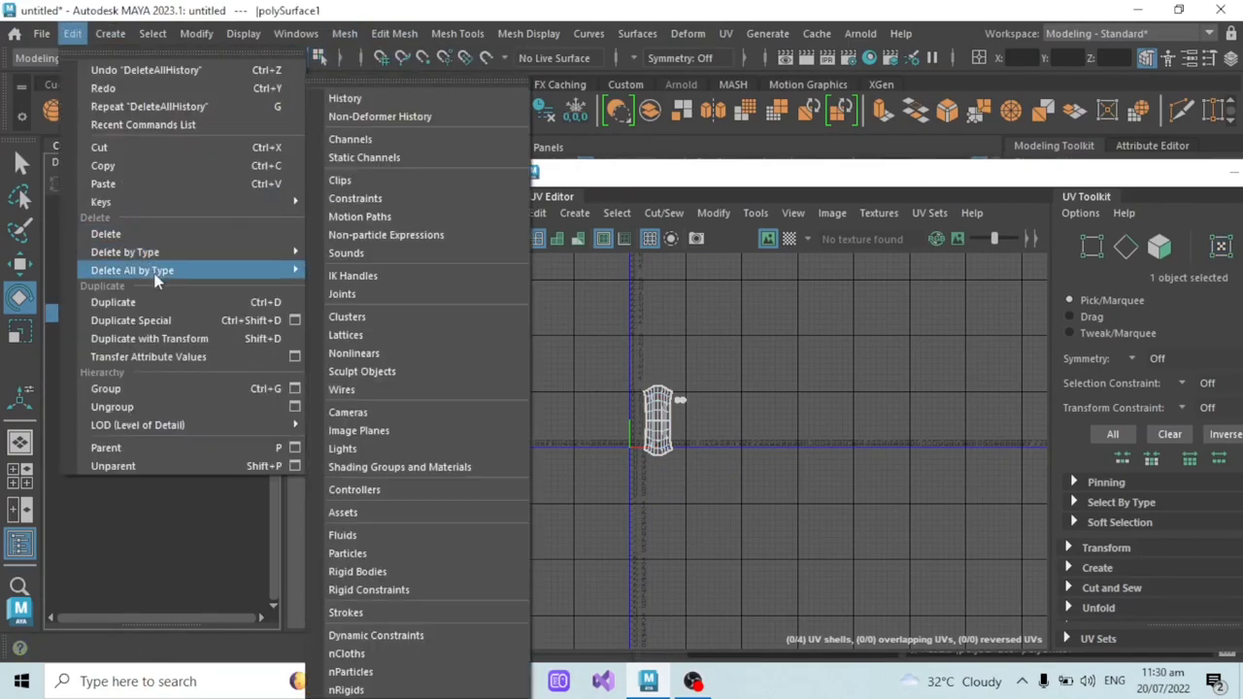
left_click(373, 102)
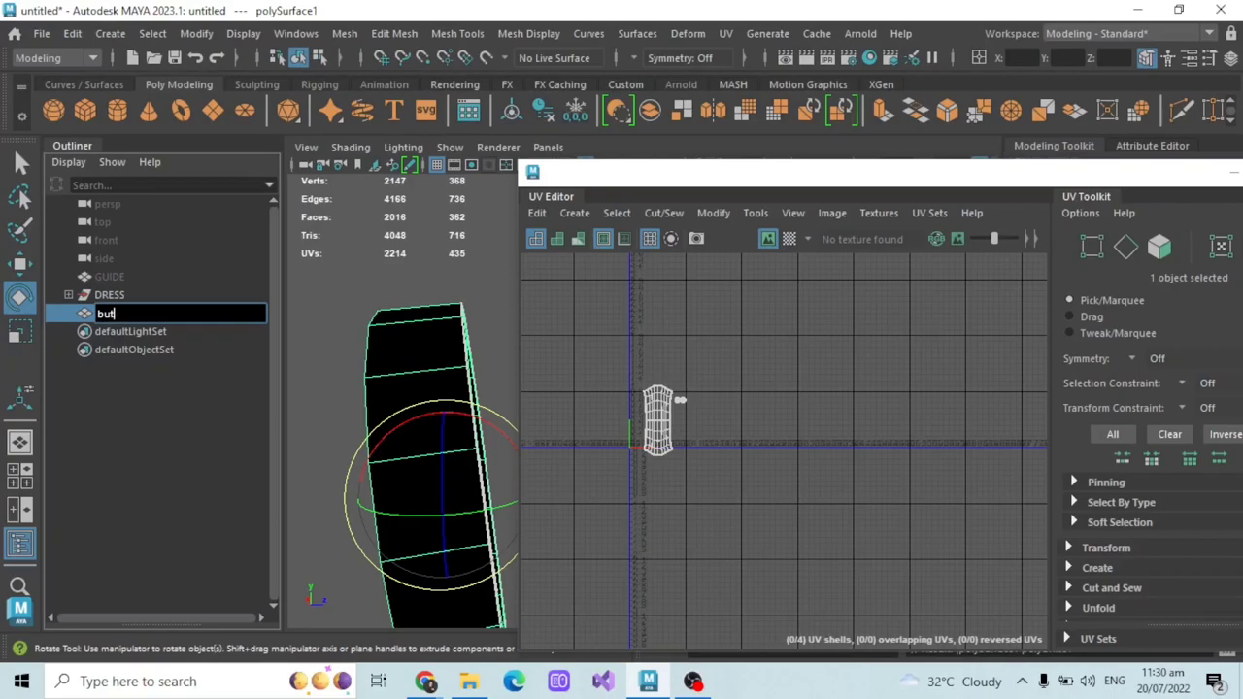
- Rename the combined mesh to BUTTON and place it inside the DRESS group between STRAP and SHORTS
key("BackSpace")
key("BackSpace")
key("BackSpace")
key("Caps_Lock")
type("B")
left_click(68, 295)
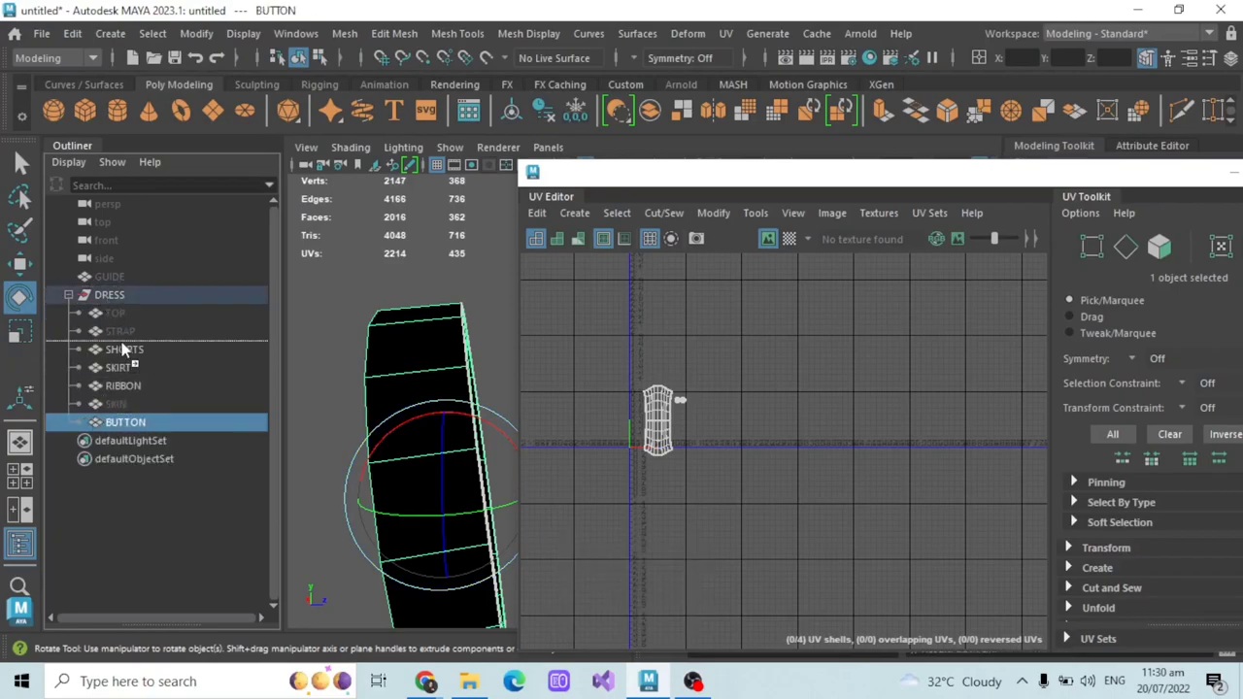
left_click_drag(124, 352, 136, 331)
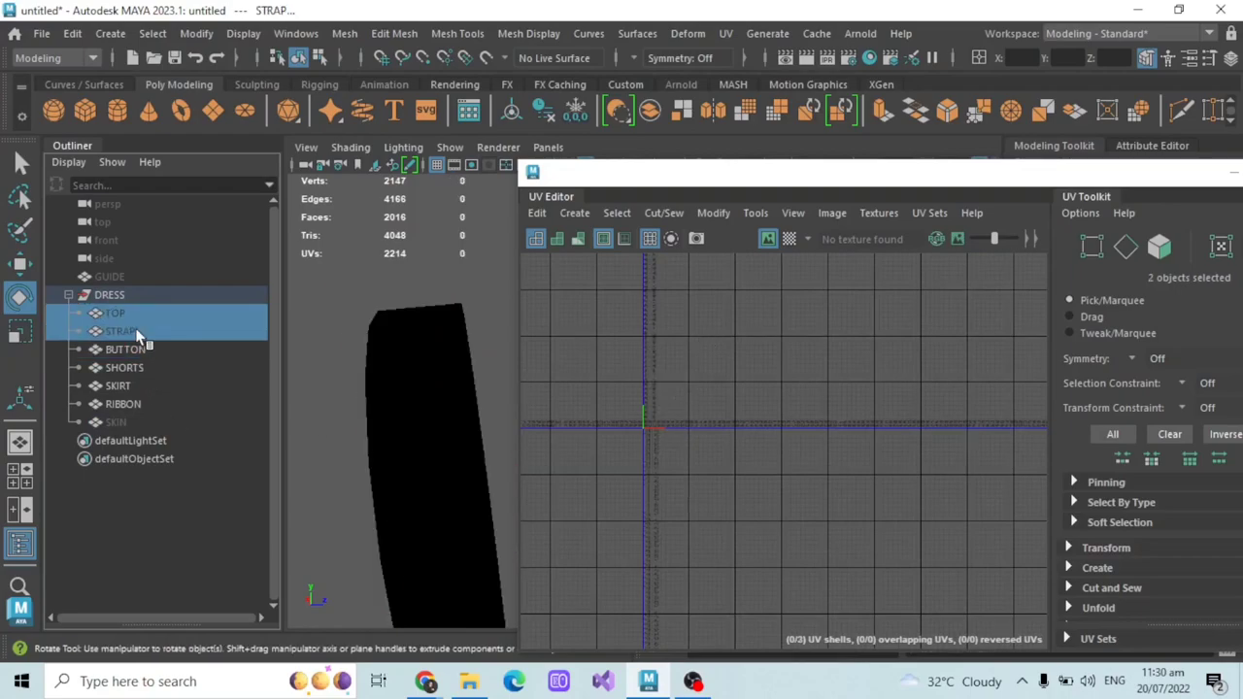
- Unhide TOP and STRAP and show their UVs together with those of BUTTON over the checker pattern
key("shift+h")
scroll(838, 366, "down", 2)
scroll(816, 379, "up", 3)
left_click(790, 238)
scroll(782, 351, "up", 2)
left_click(153, 347, "shift")
middle_click_drag(759, 370, 922, 364, "alt")
scroll(847, 374, "up", 5)
left_click_drag(1125, 177, 1075, 165)
- Try to move one of the oversized stitch shells sideways and undo the move
left_click(1173, 239)
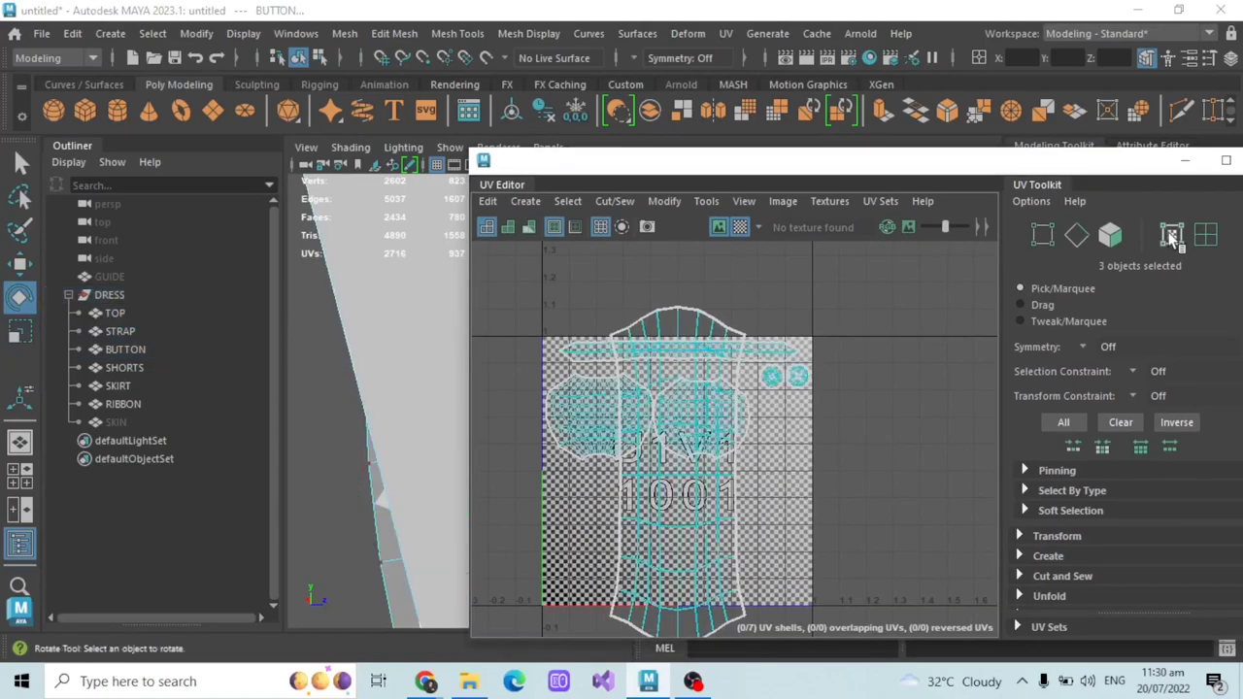
double_click(664, 316)
key("w")
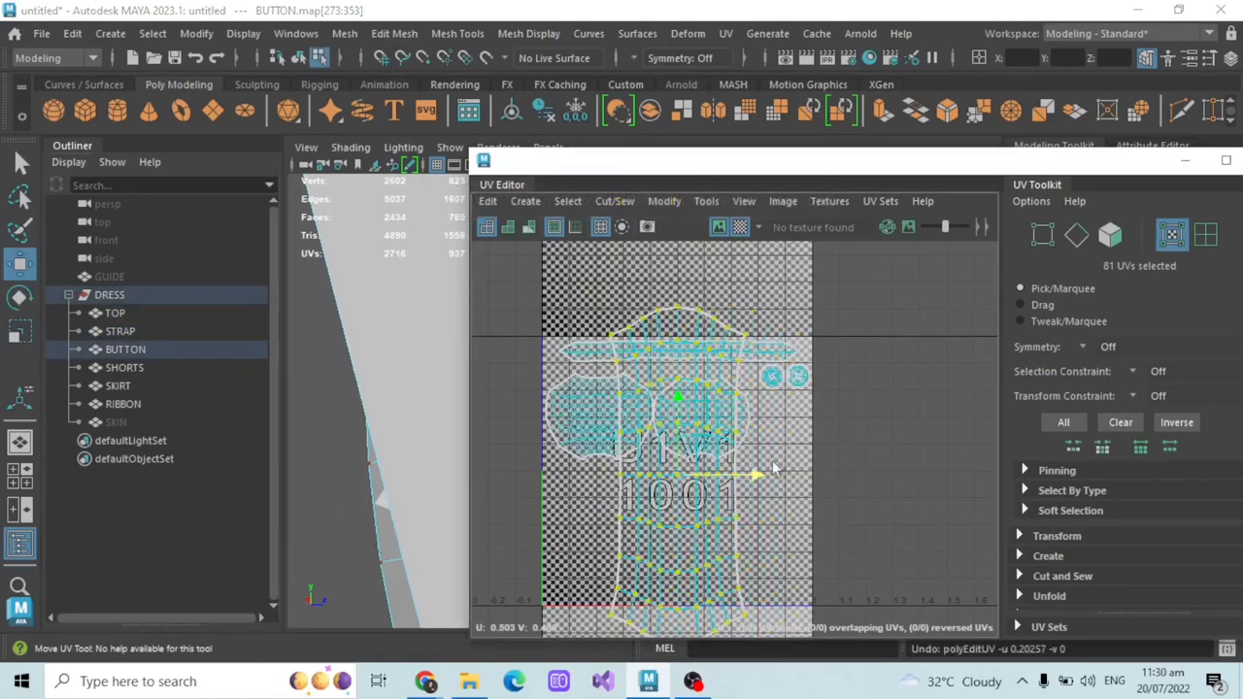
left_click(713, 291)
- Select both oversized stitch shells and scale them down together to suit the button's checker size
left_click(1205, 236)
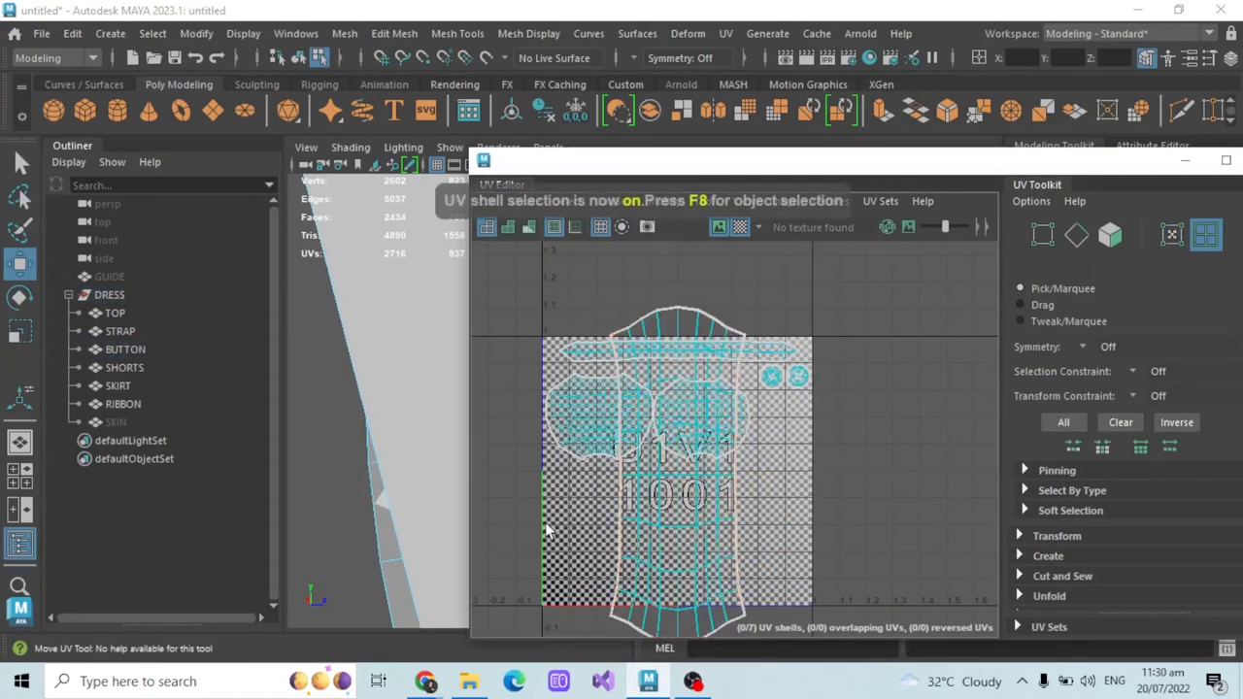
left_click_drag(547, 529, 836, 598)
left_click(19, 333)
left_click_drag(678, 476, 598, 446)
scroll(414, 442, "down", 3)
left_click_drag(759, 167, 908, 168)
left_click_drag(441, 460, 542, 474, "alt")
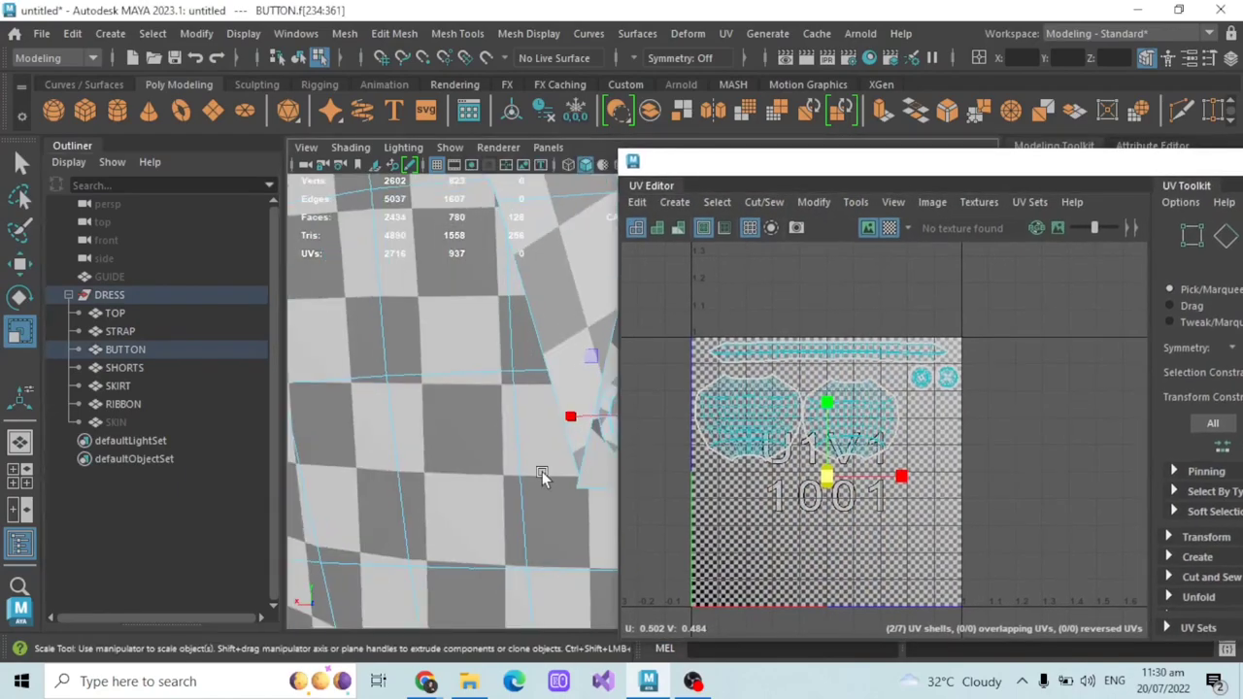
middle_click_drag(541, 474, 460, 505, "alt")
scroll(460, 505, "up", 4)
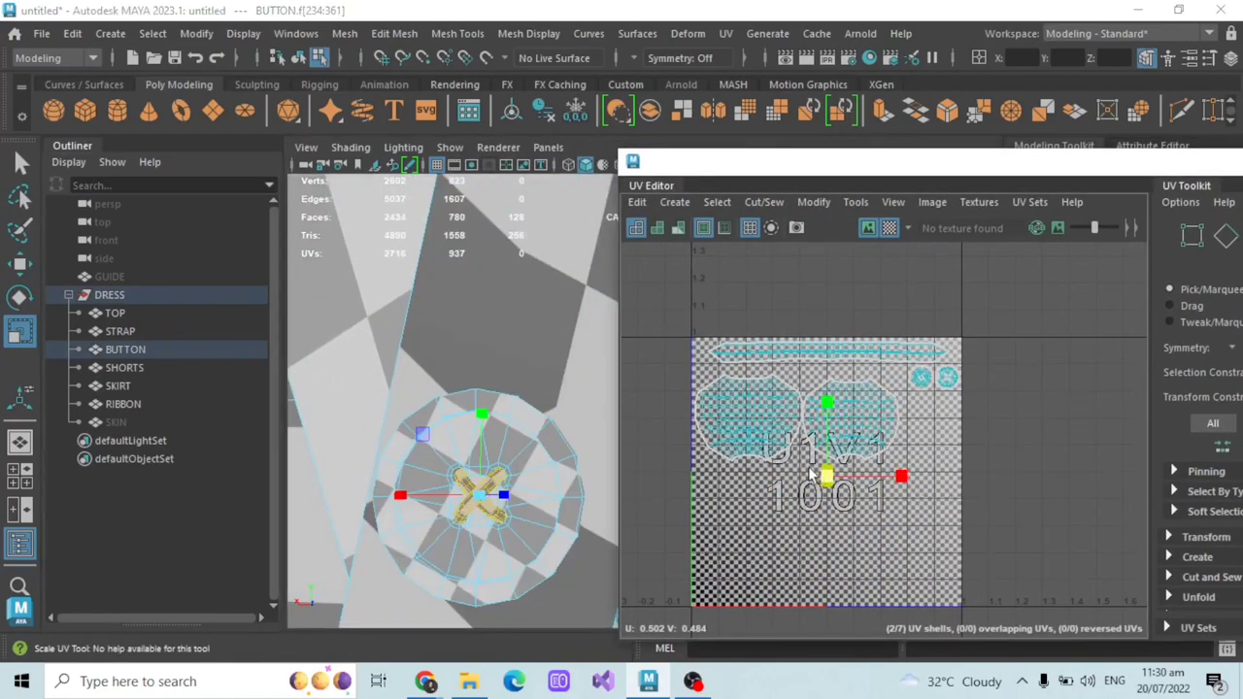
- Move both stitch shells up beside the two round button shells, just below the strap shell
scroll(941, 482, "up", 5)
scroll(914, 483, "down", 2)
key("w")
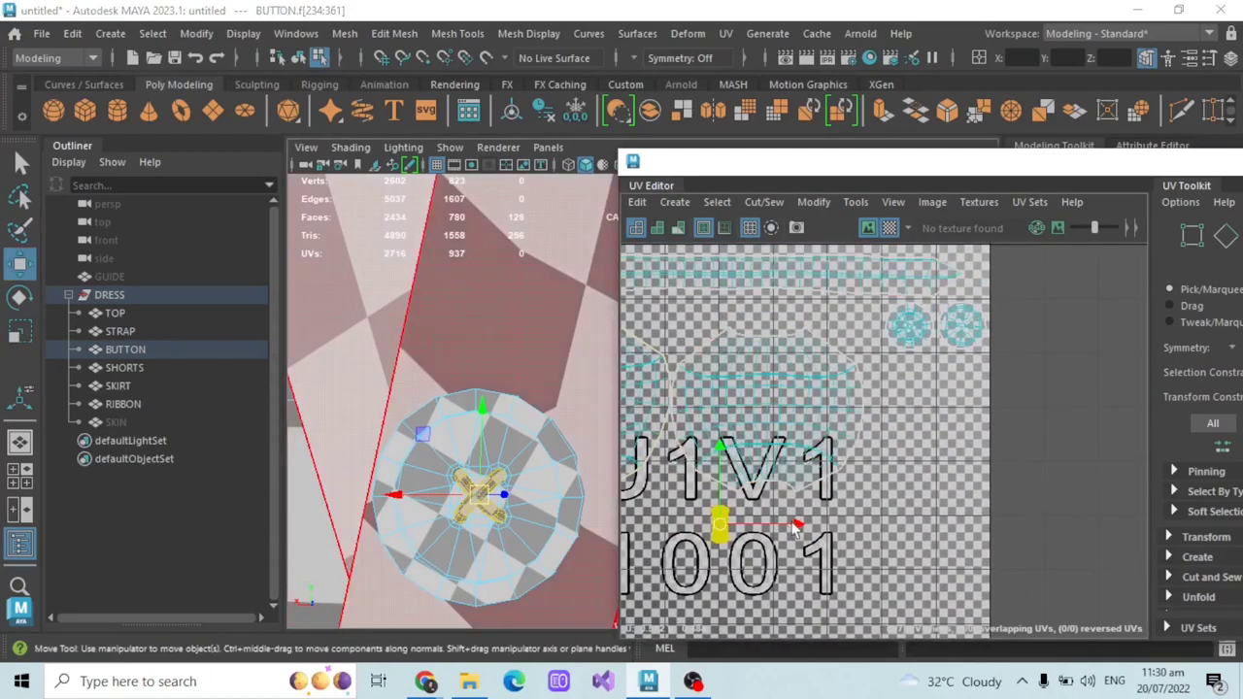
left_click_drag(796, 527, 996, 527)
scroll(948, 260, "up", 3)
left_click_drag(961, 449, 880, 449)
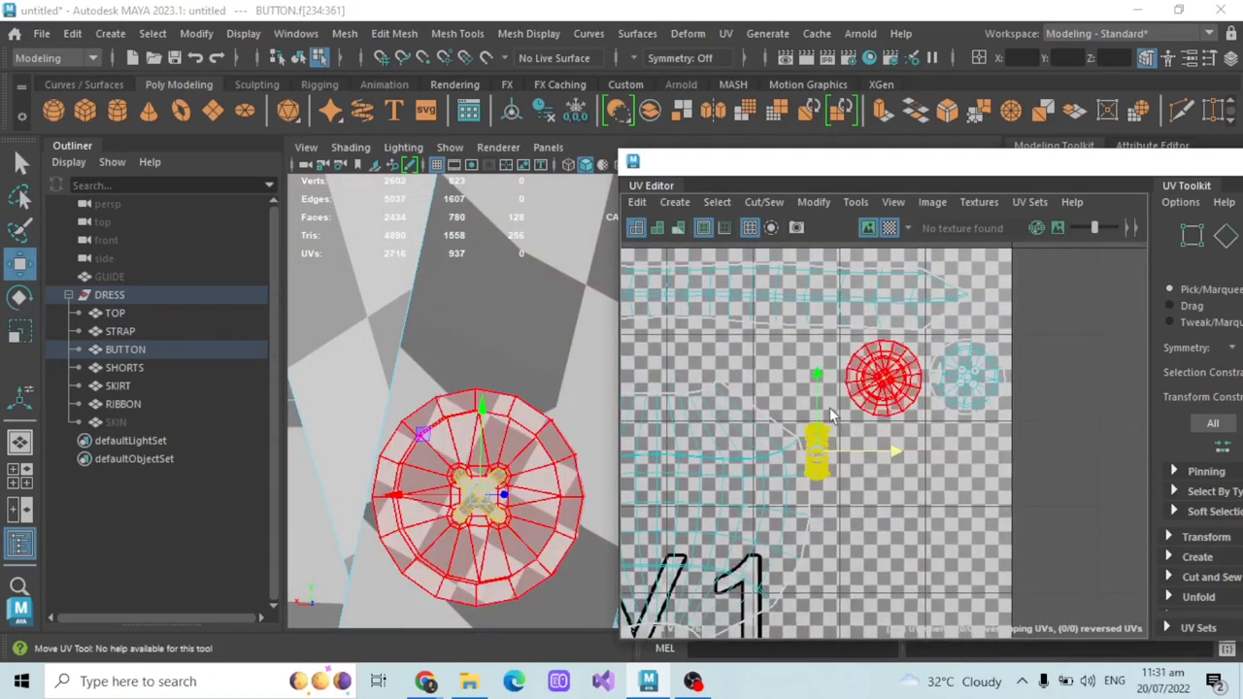
left_click_drag(818, 380, 818, 300)
scroll(905, 328, "up", 2)
- Separate the overlapping stitch shells and place them side by side next to the round button shells
left_click_drag(967, 162, 836, 166)
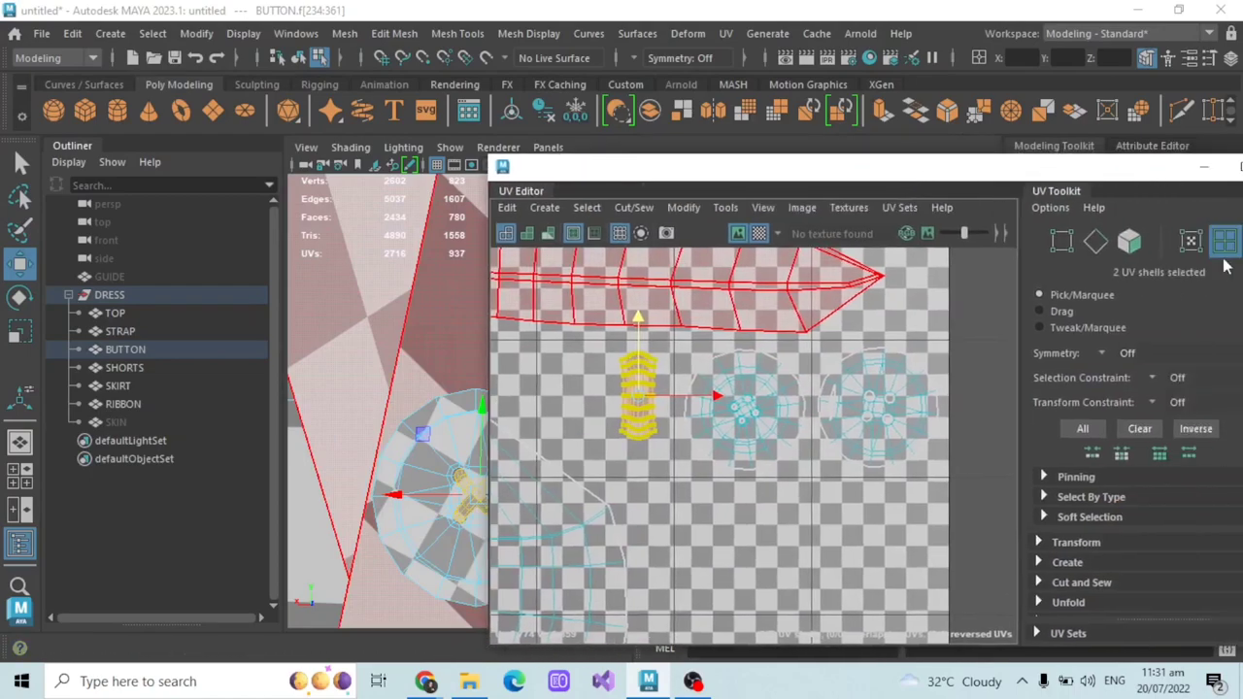
left_click(1223, 243)
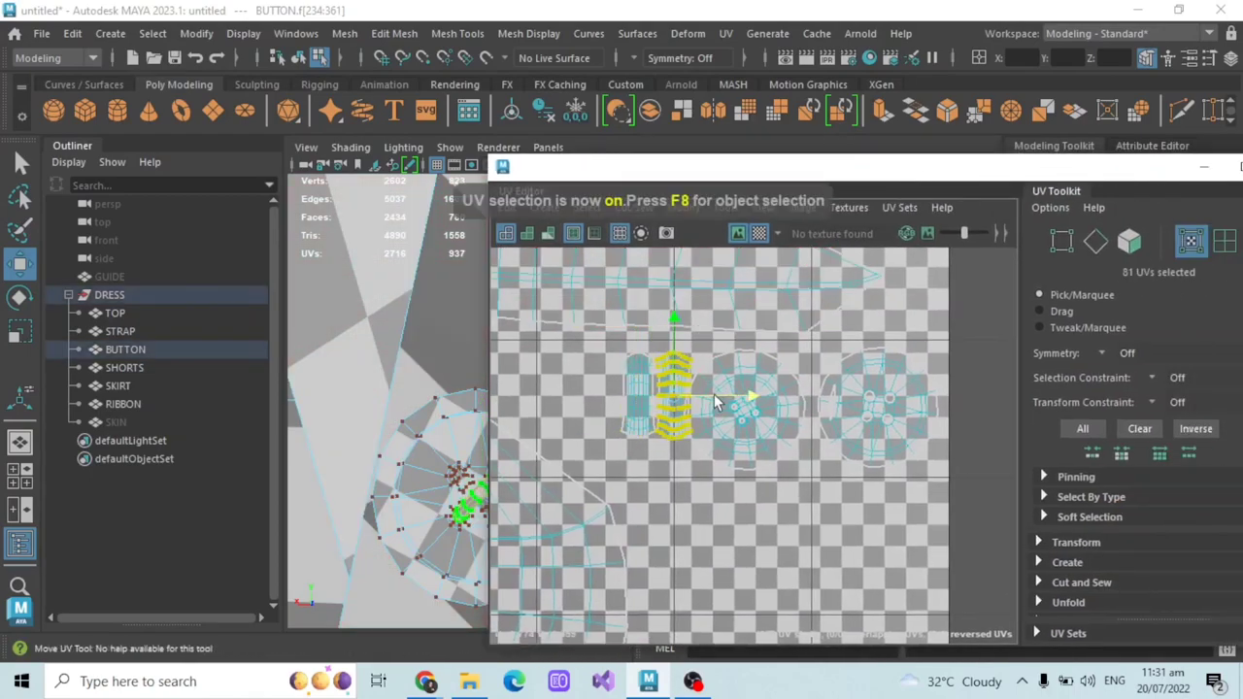
left_click(672, 481)
left_click_drag(604, 402, 683, 388)
scroll(684, 388, "down", 3)
left_click(910, 387)
left_click(910, 386)
scroll(900, 469, "down", 3)
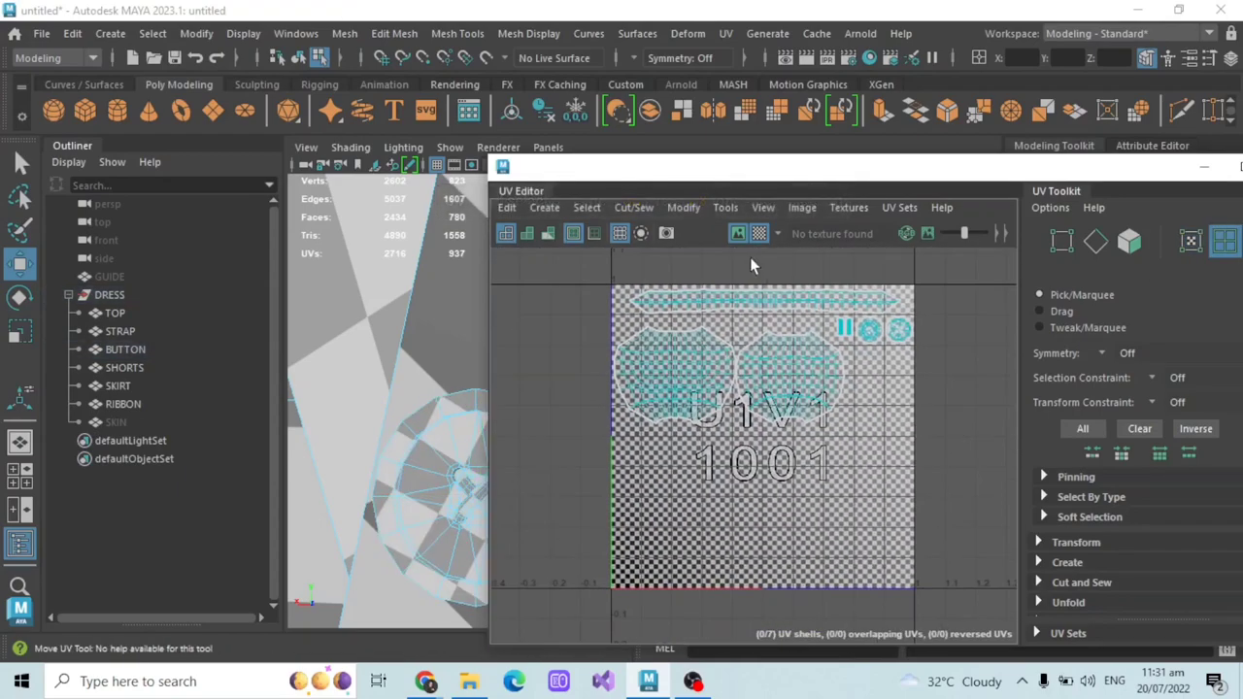
- Hide the top, strap and button and select the shorts
left_click_drag(927, 175, 814, 157)
left_click_drag(971, 177, 974, 117)
left_click_drag(706, 161, 997, 168)
scroll(599, 350, "down", 10)
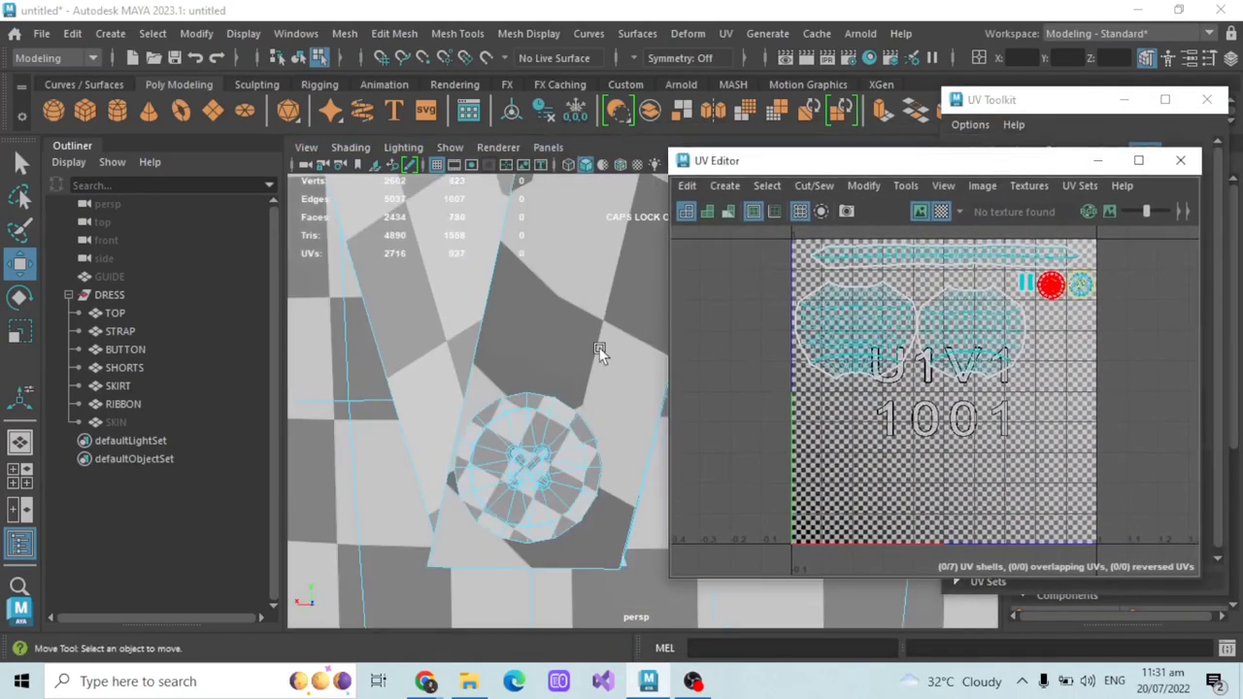
left_click_drag(599, 396, 758, 396, "alt")
left_click_drag(123, 313, 135, 349)
key("ctrl+h")
left_click(172, 366)
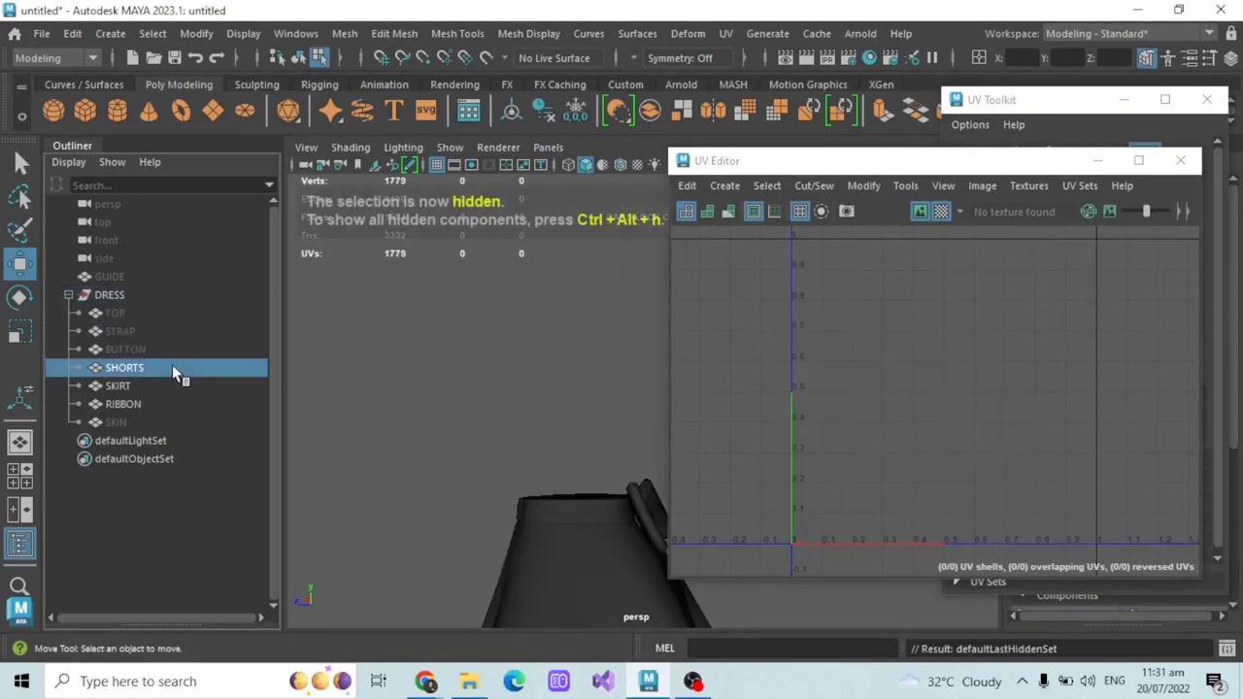
- Save the scene to the Desktop under the name UV MAPPING
left_click(41, 33)
left_click(97, 129)
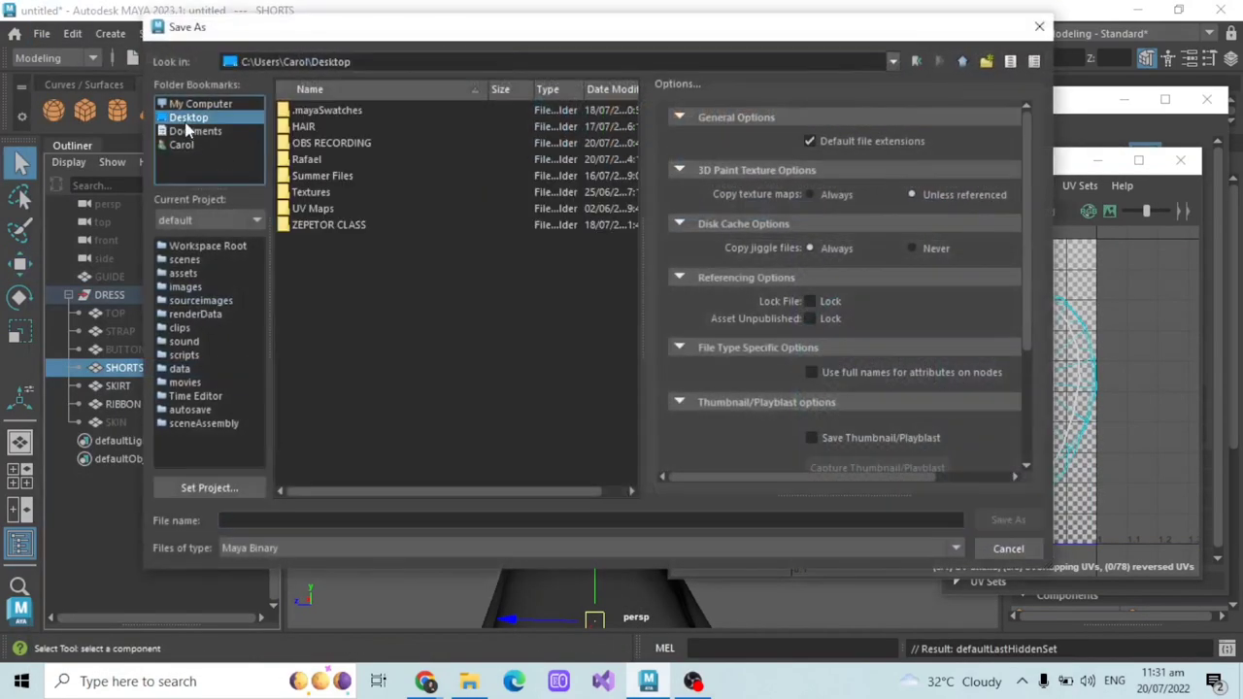
type("UV MAPPING")
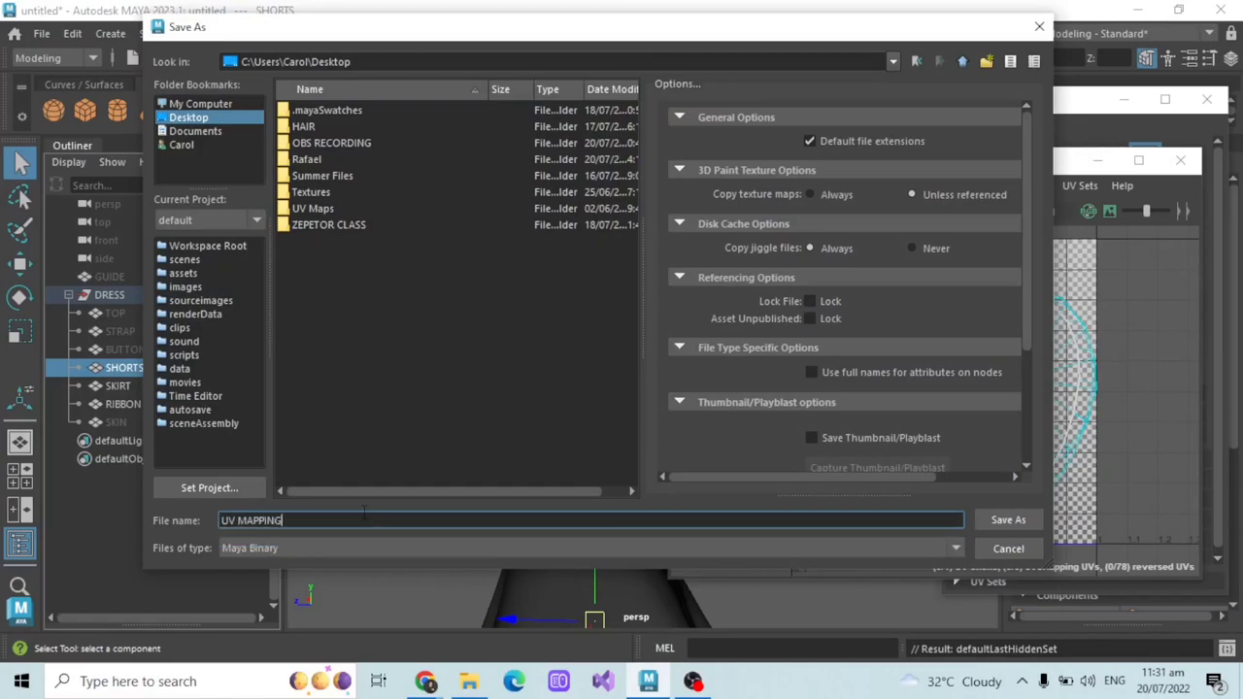
key("Return")
- Hide the skirt and ribbon so only the shorts remain, and select the shorts
scroll(590, 416, "down", 3)
left_click_drag(589, 416, 560, 356, "alt")
left_click_drag(153, 386, 152, 404)
key("ctrl+h")
left_click(151, 367)
left_click_drag(573, 359, 505, 378, "alt")
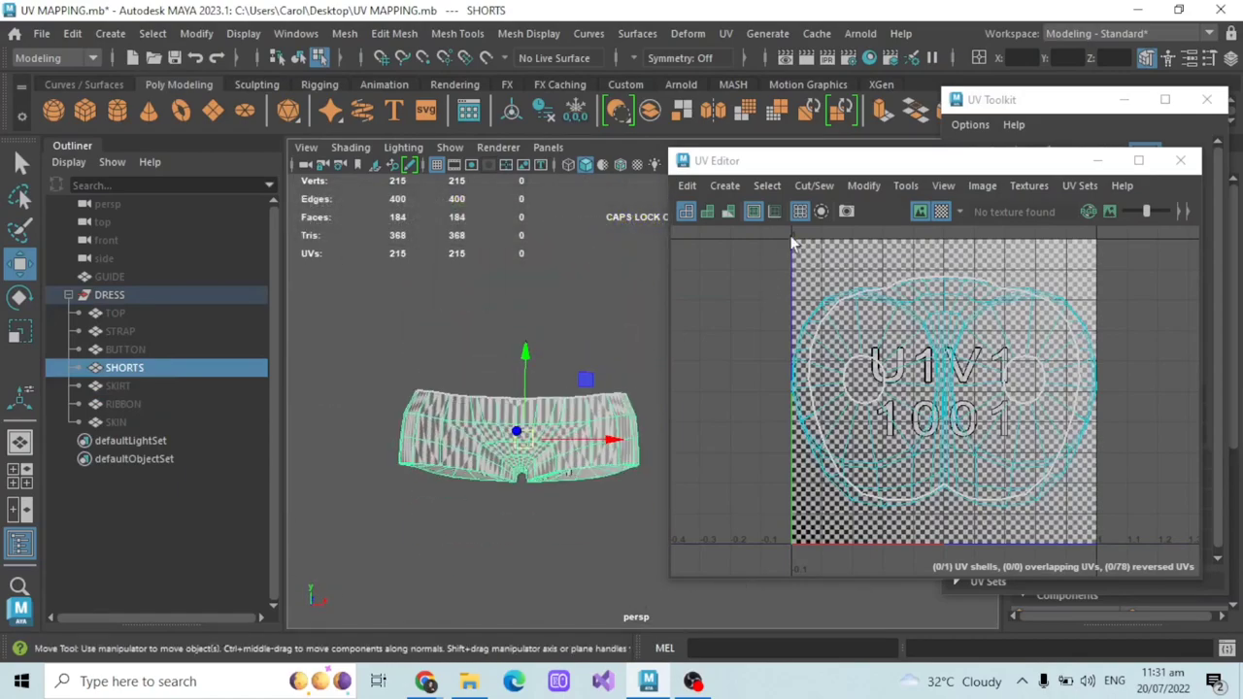
- Try to apply a planar mapping fitted to the bounding box with all of the shorts' UVs selected
scroll(913, 294, "down", 2)
left_click_drag(916, 160, 700, 160)
left_click(1110, 159)
scroll(703, 286, "down", 2)
left_click_drag(636, 272, 830, 393)
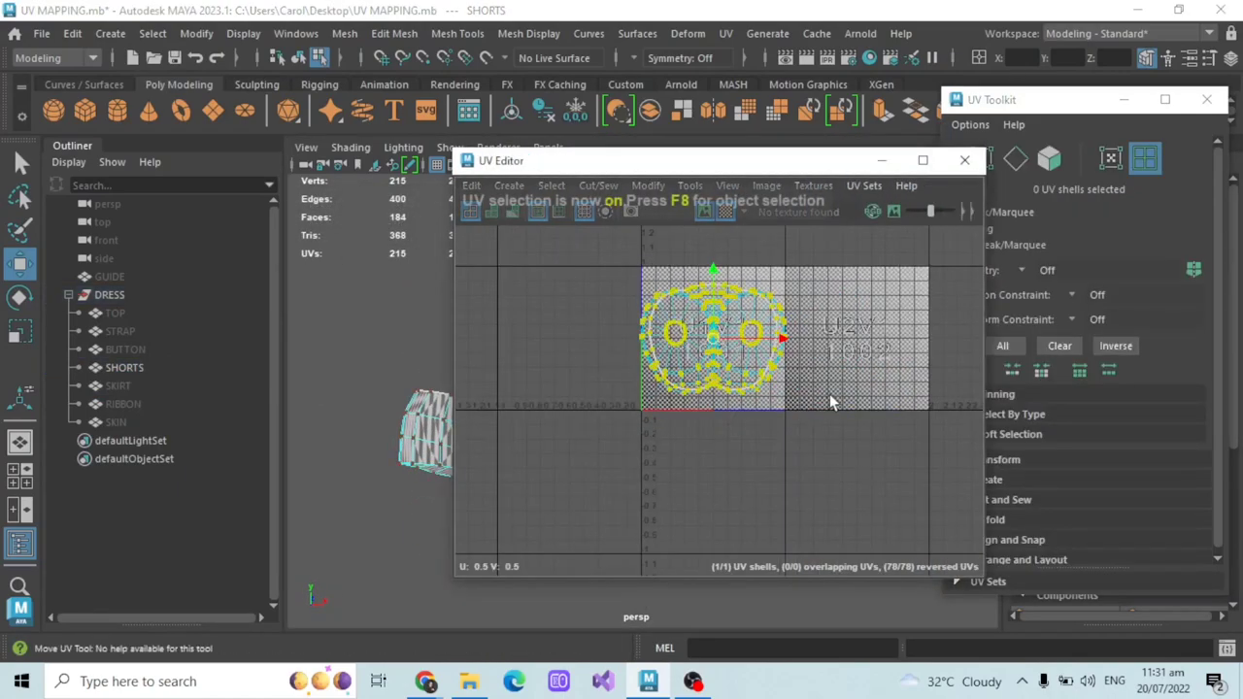
left_click(509, 186)
left_click(679, 332)
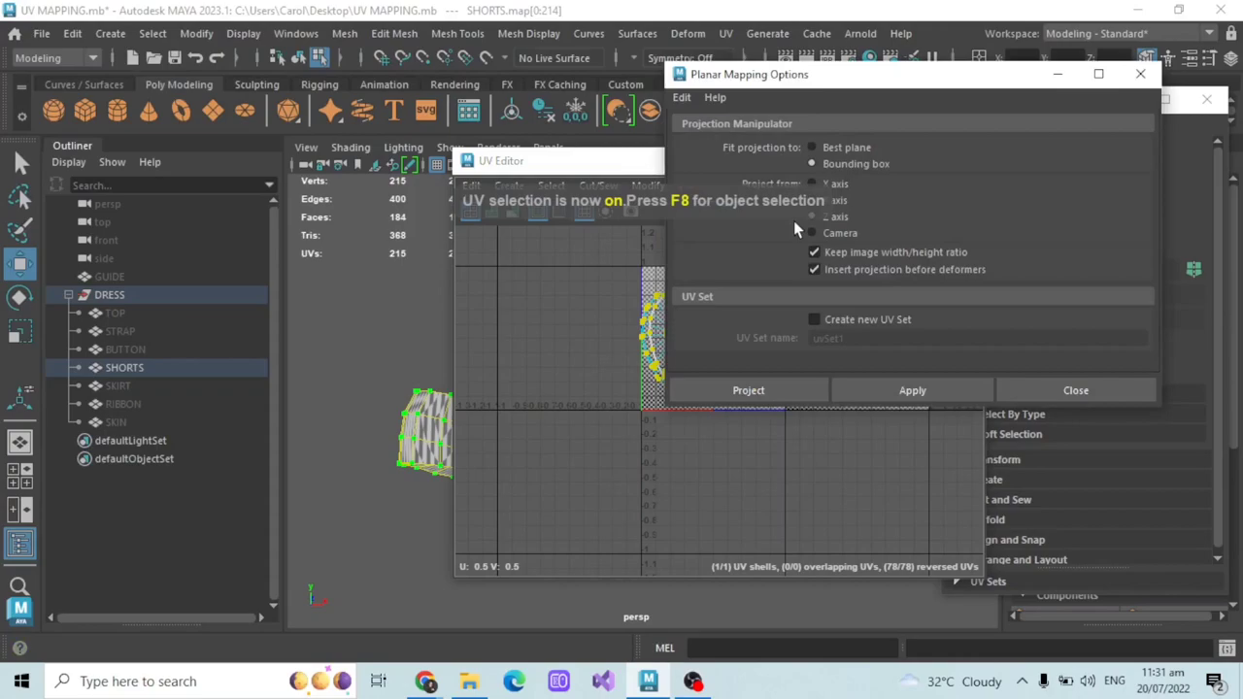
left_click(758, 389)
- Select all faces of the shorts and apply planar mapping to them
left_click_drag(582, 262, 885, 433)
left_click(509, 185)
left_click(593, 332)
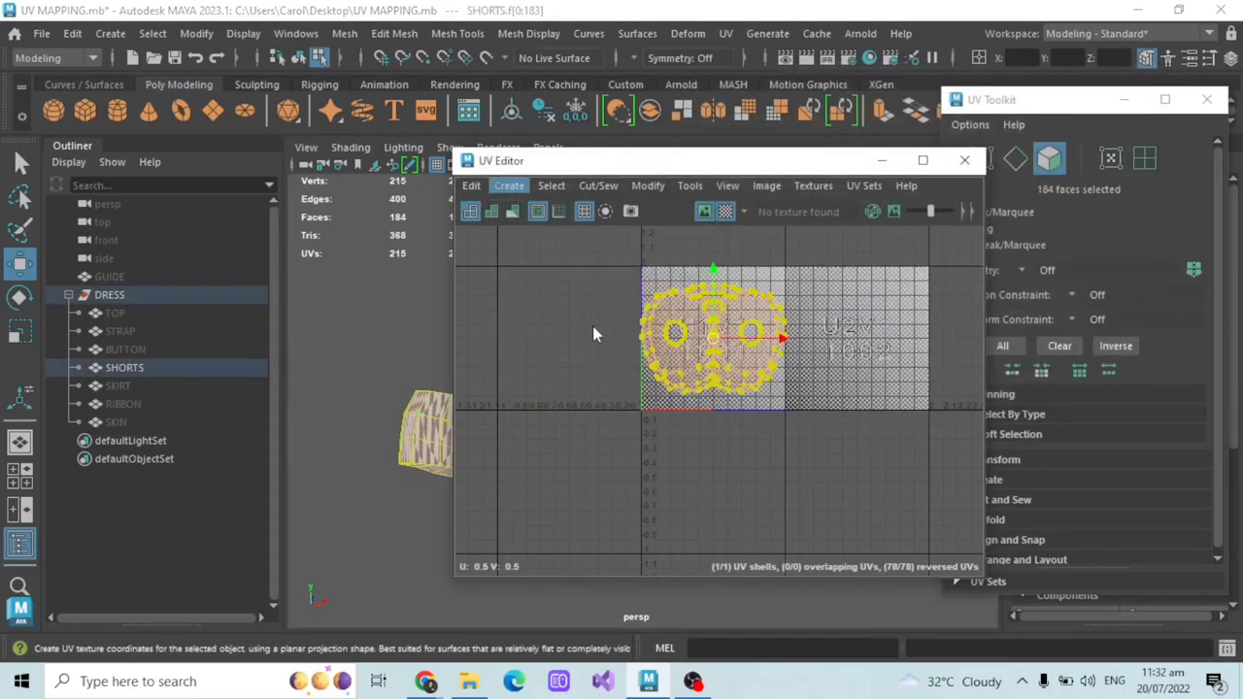
- Set symmetry to Object X and show the hidden top together with the shorts in shaded view
left_click(883, 161)
key("f")
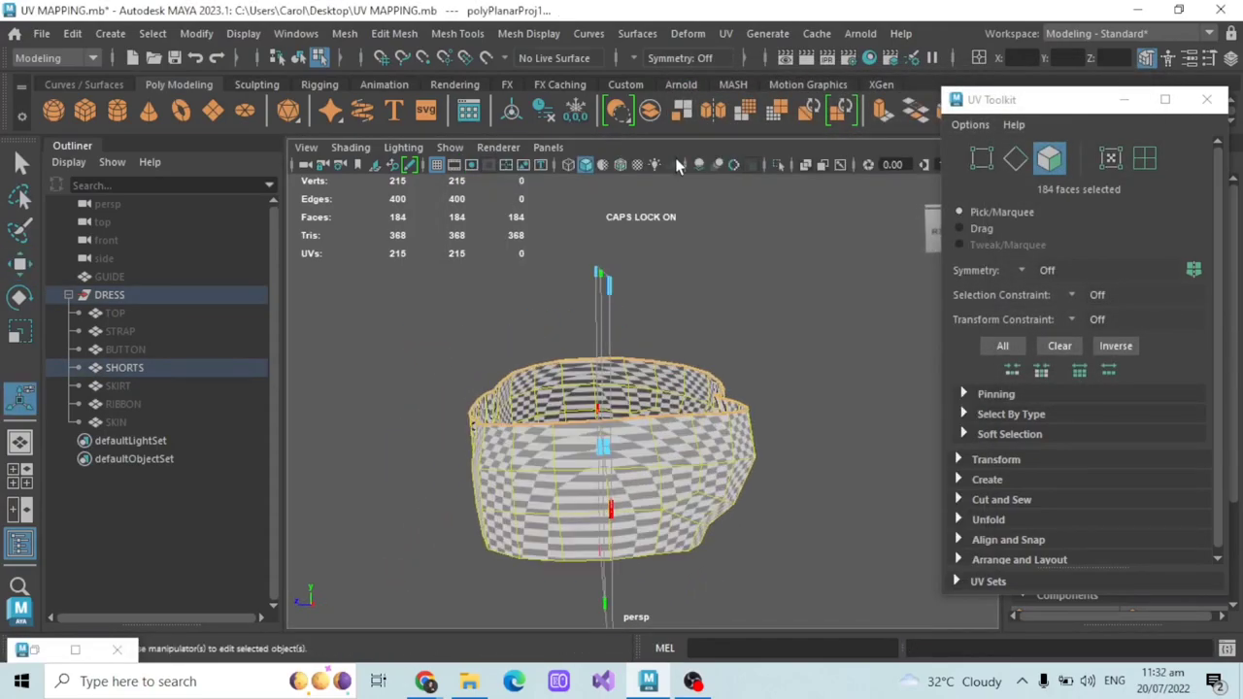
left_click(678, 57)
left_click(680, 84)
left_click(123, 314)
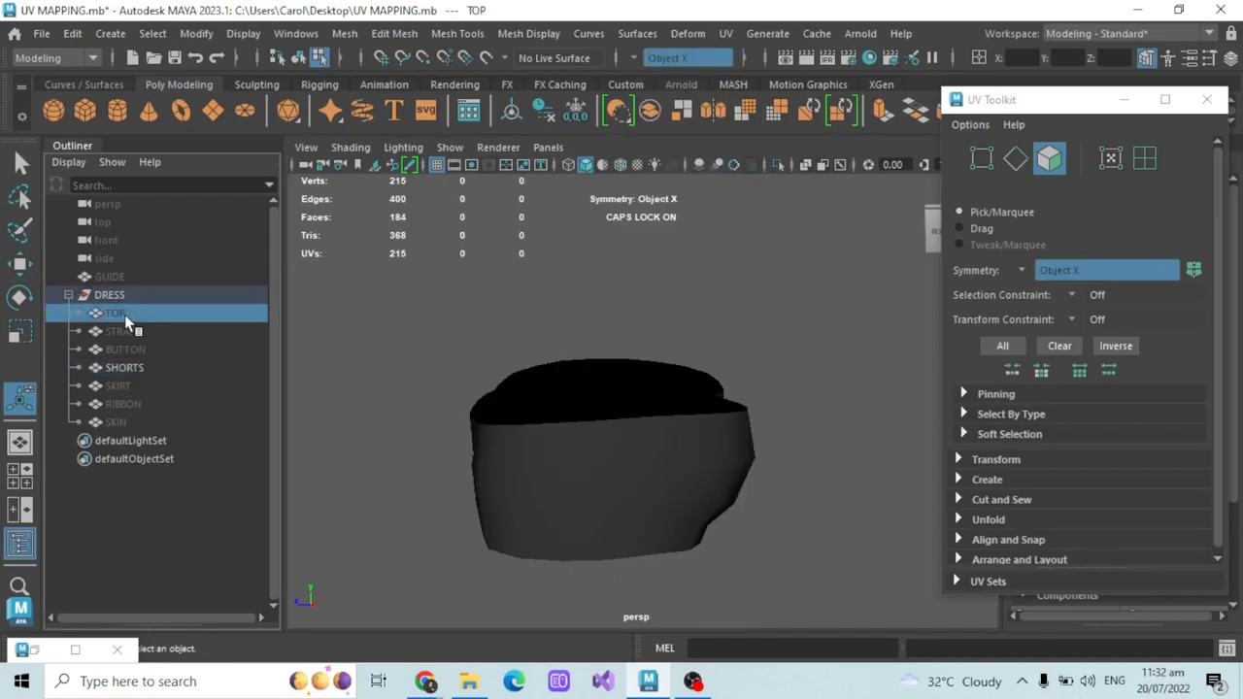
left_click(587, 164)
middle_click_drag(747, 283, 760, 362, "alt")
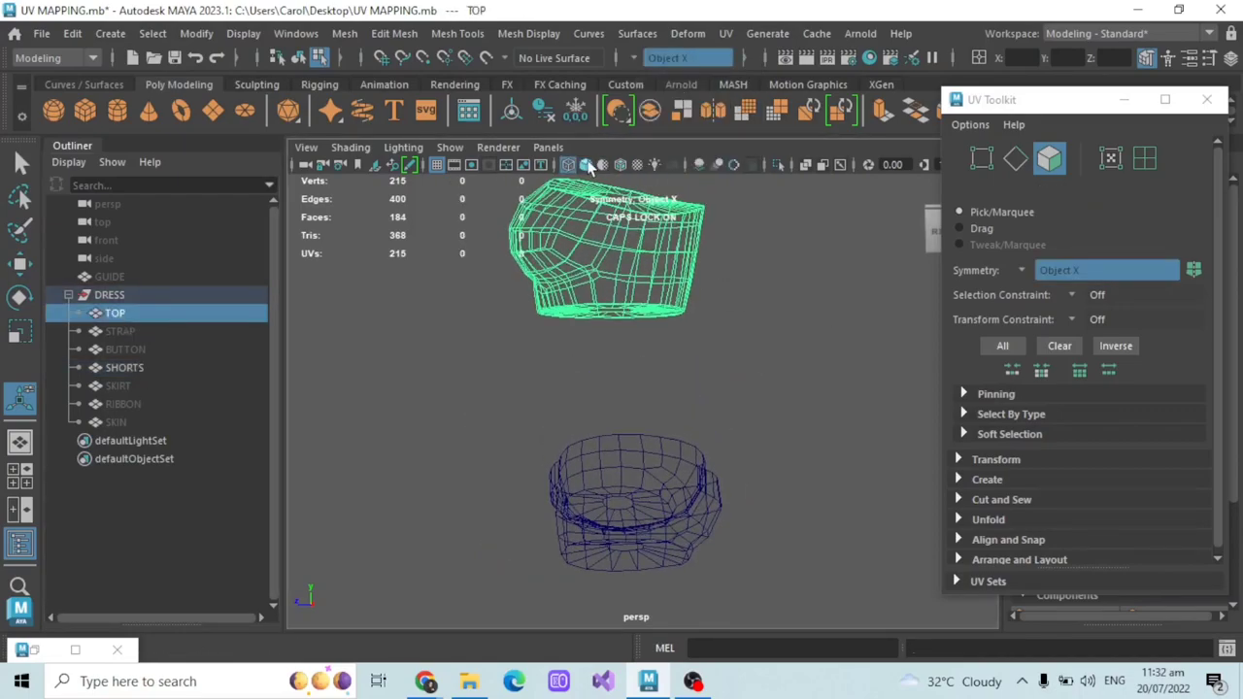
left_click(588, 165)
- Cut the UVs along the vertical side seams of the shorts with the 3D Cut and Sew UV Tool
left_click(726, 33)
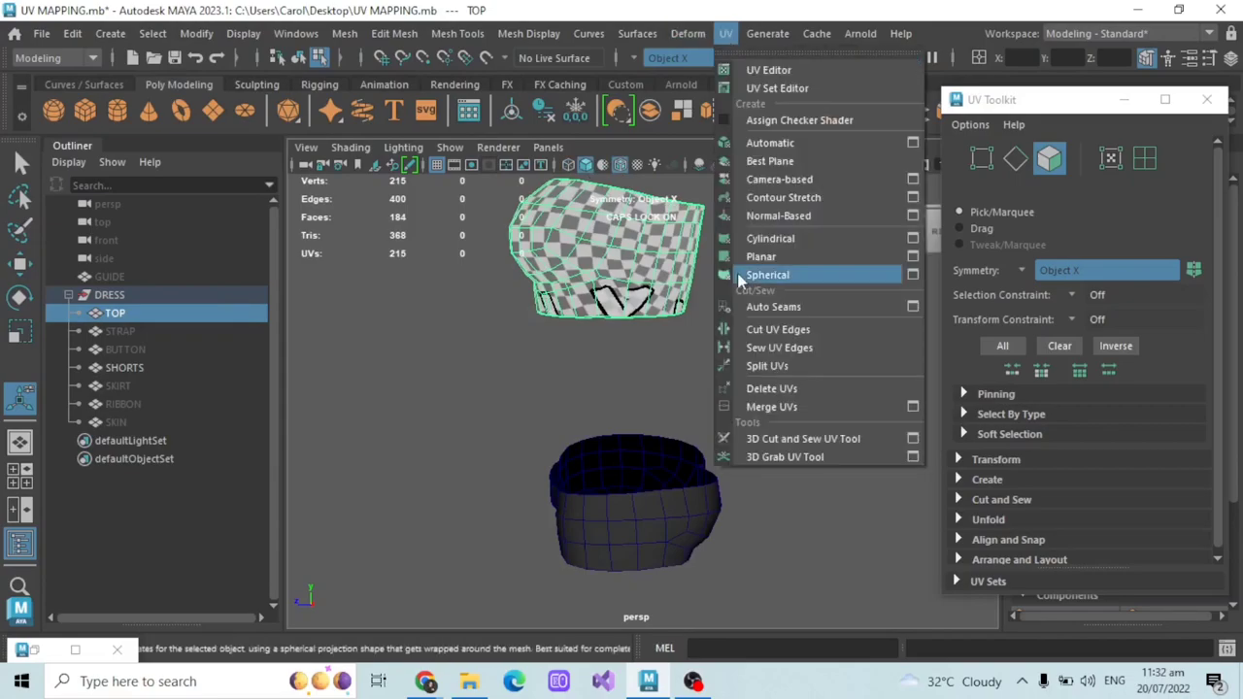
left_click(835, 437)
middle_click_drag(709, 443, 694, 340, "alt")
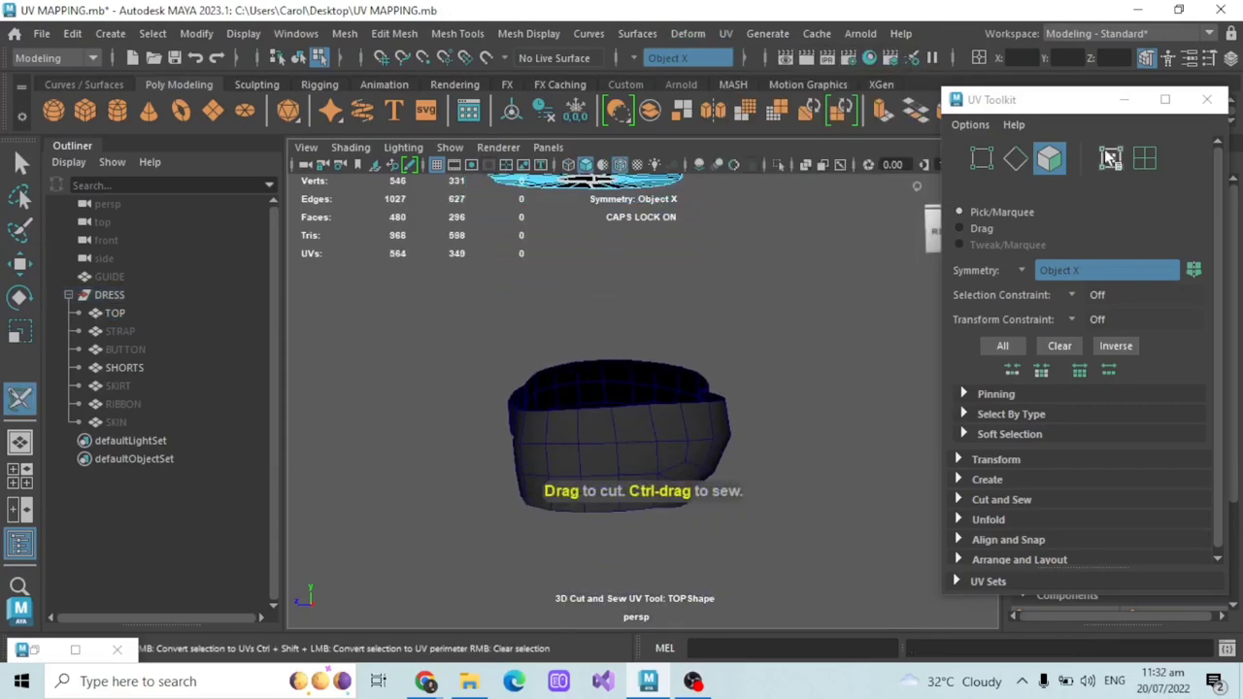
left_click(629, 428)
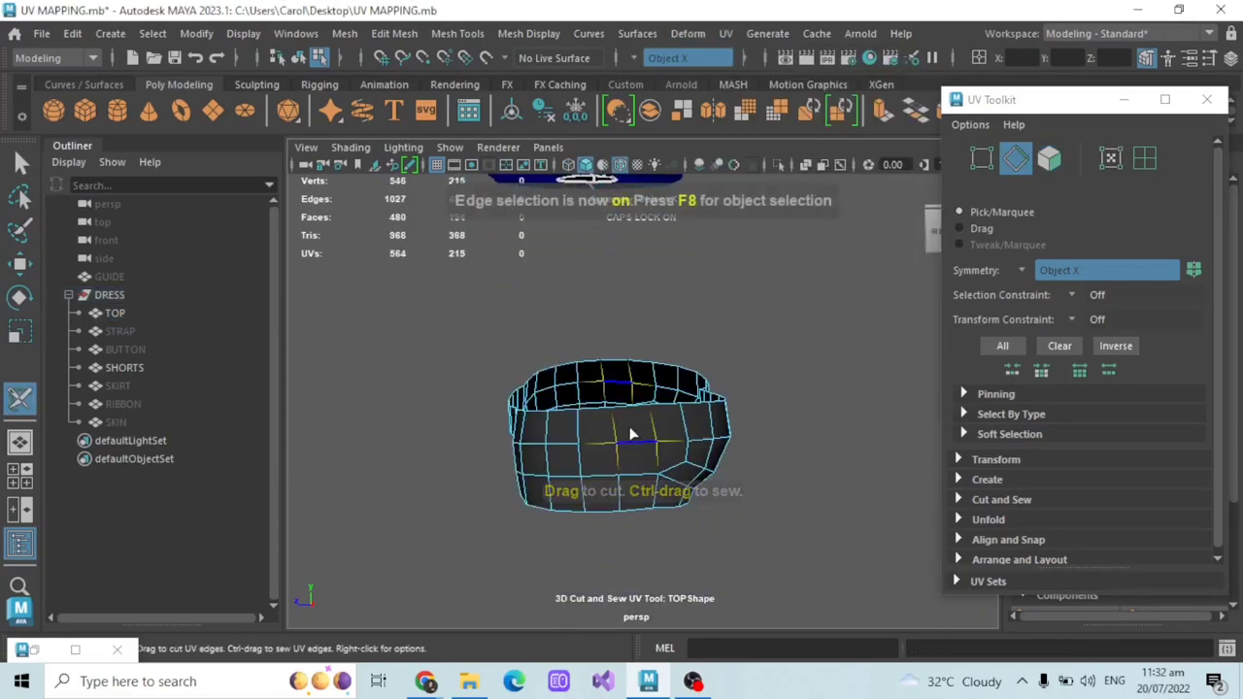
left_click(682, 34)
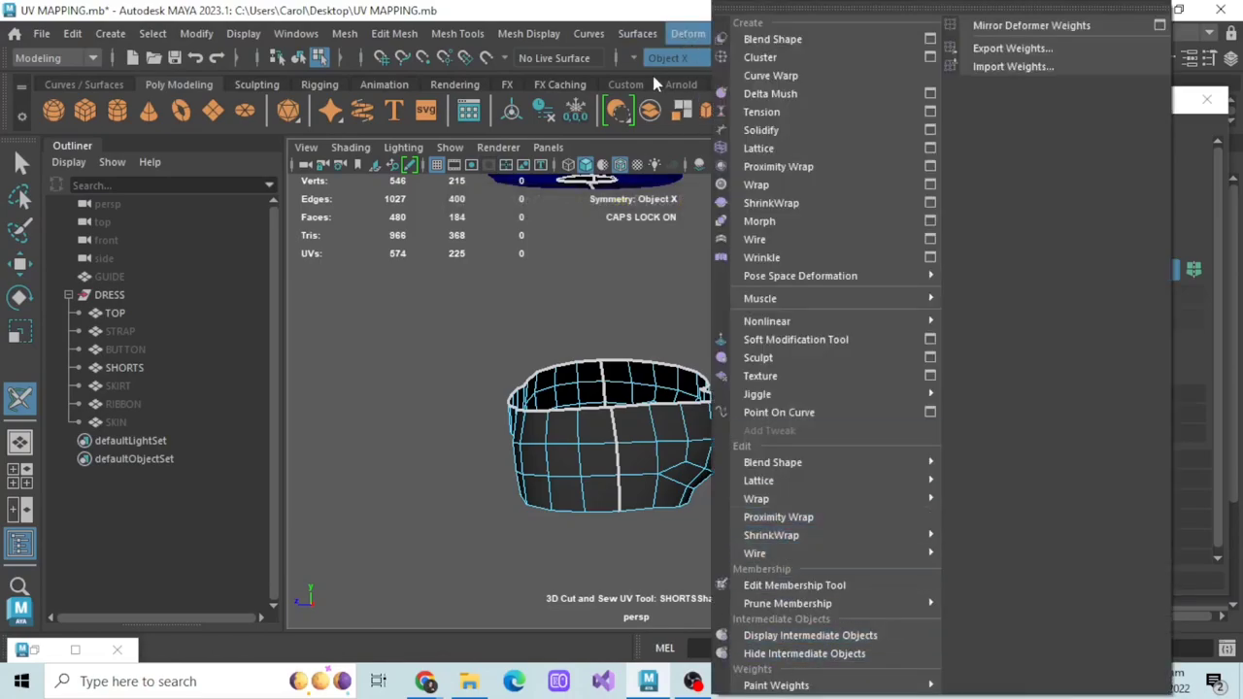
left_click(656, 20)
left_click(725, 33)
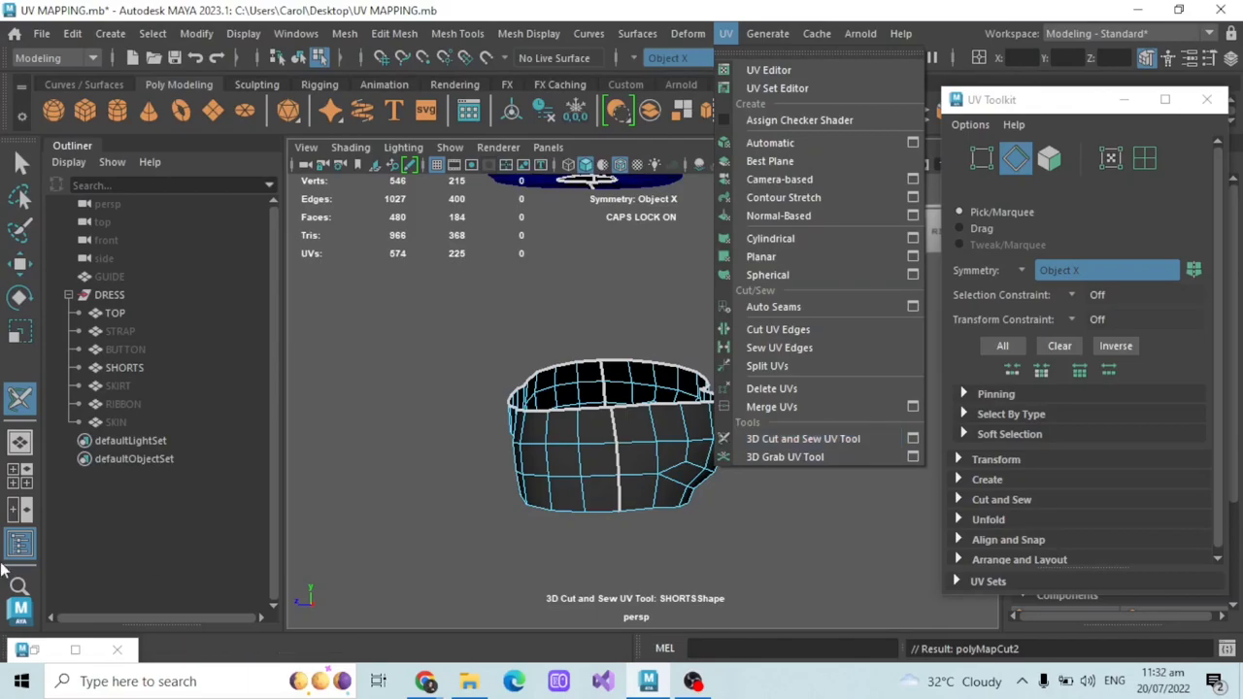
left_click(802, 438)
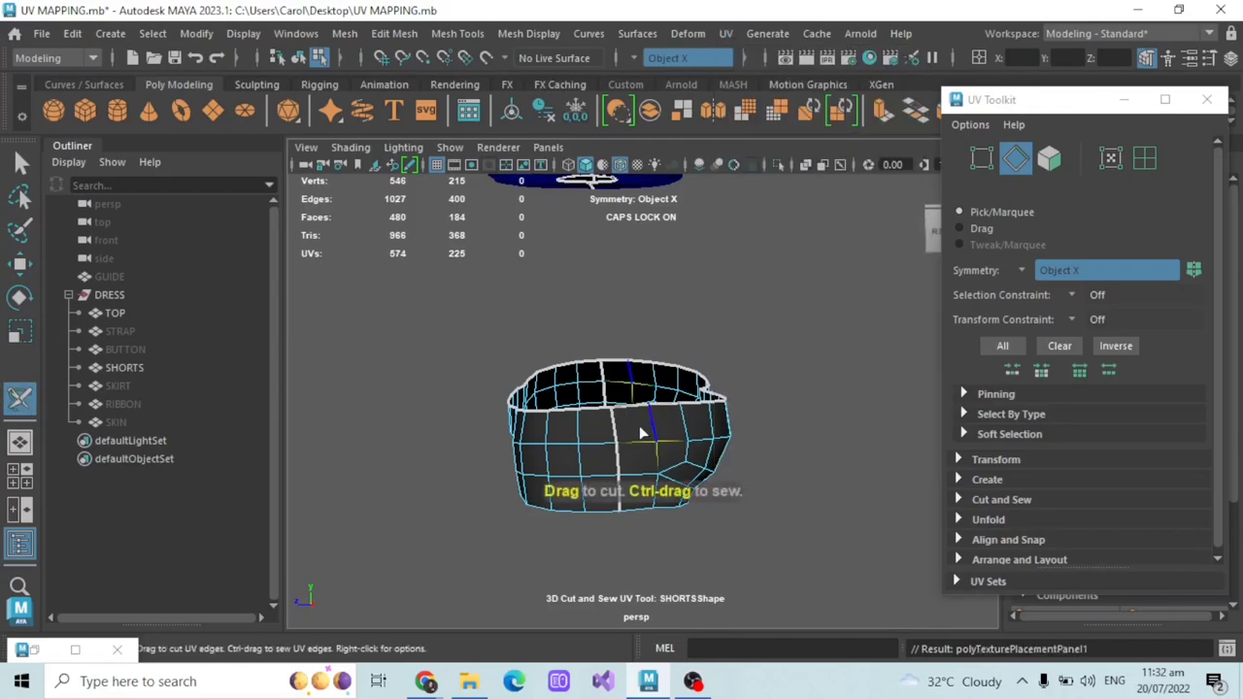
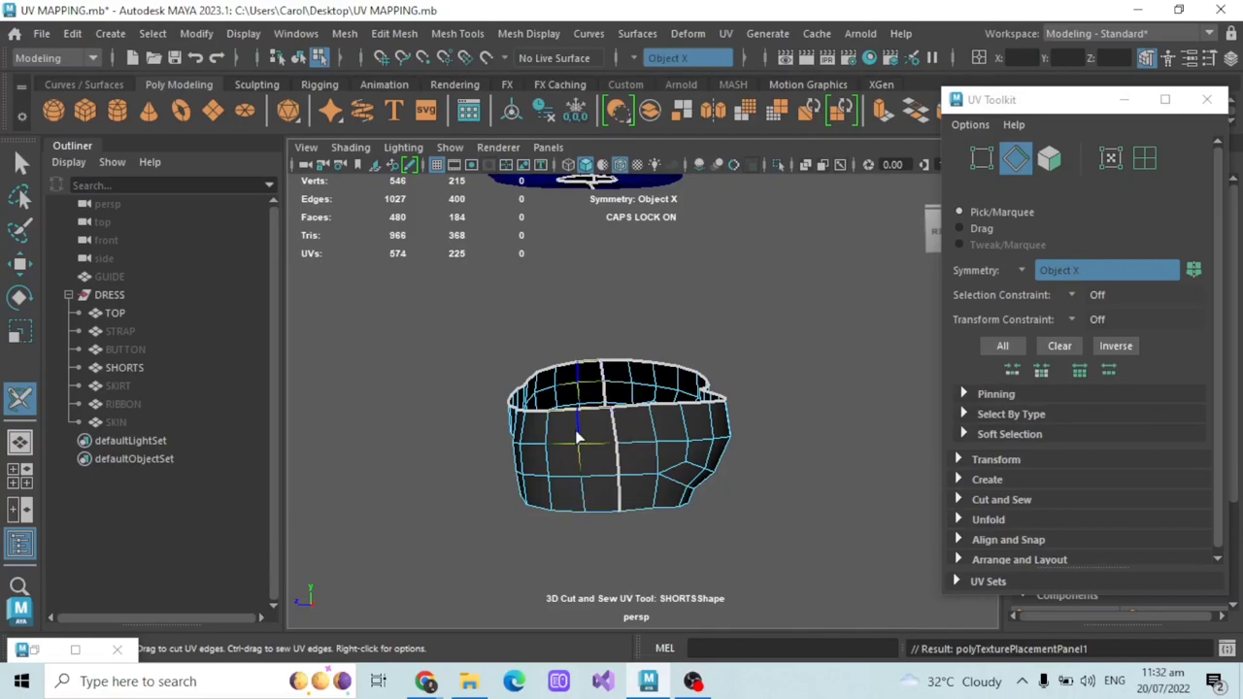
- Undo the stray cut on the shorts shell, select all the shorts' UVs and unfold them into a flat shell
left_click(35, 650)
left_click(1111, 158)
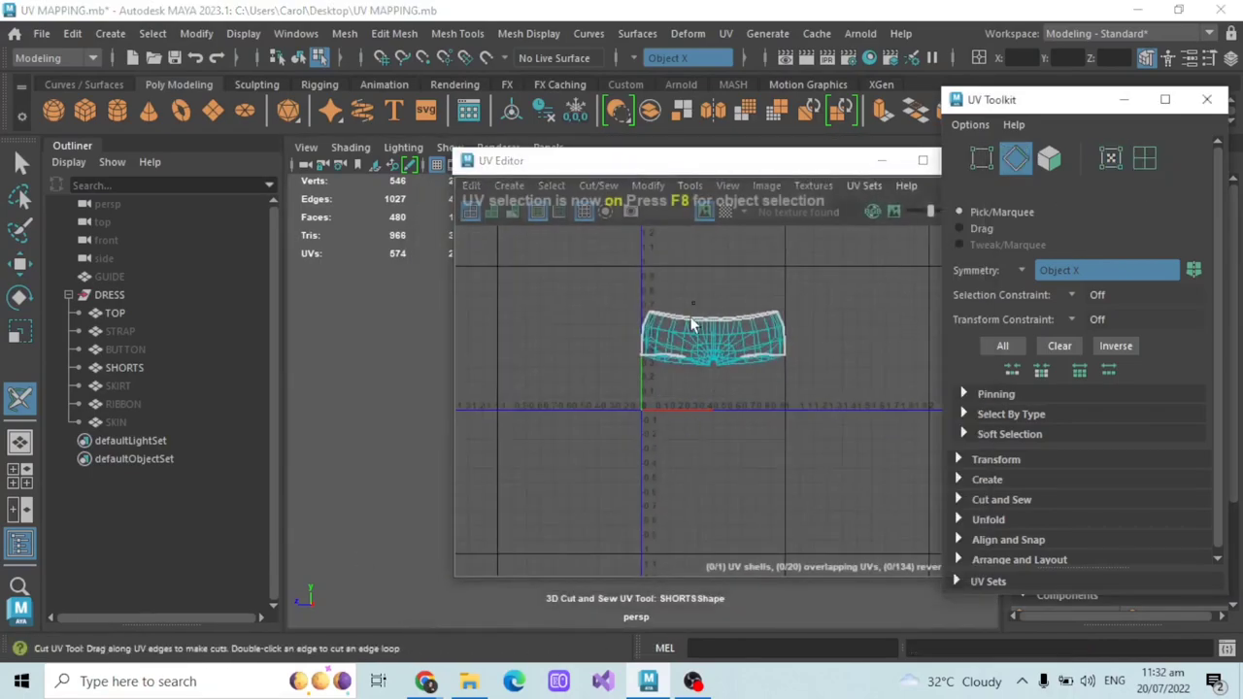
left_click(693, 321)
key("ctrl+z")
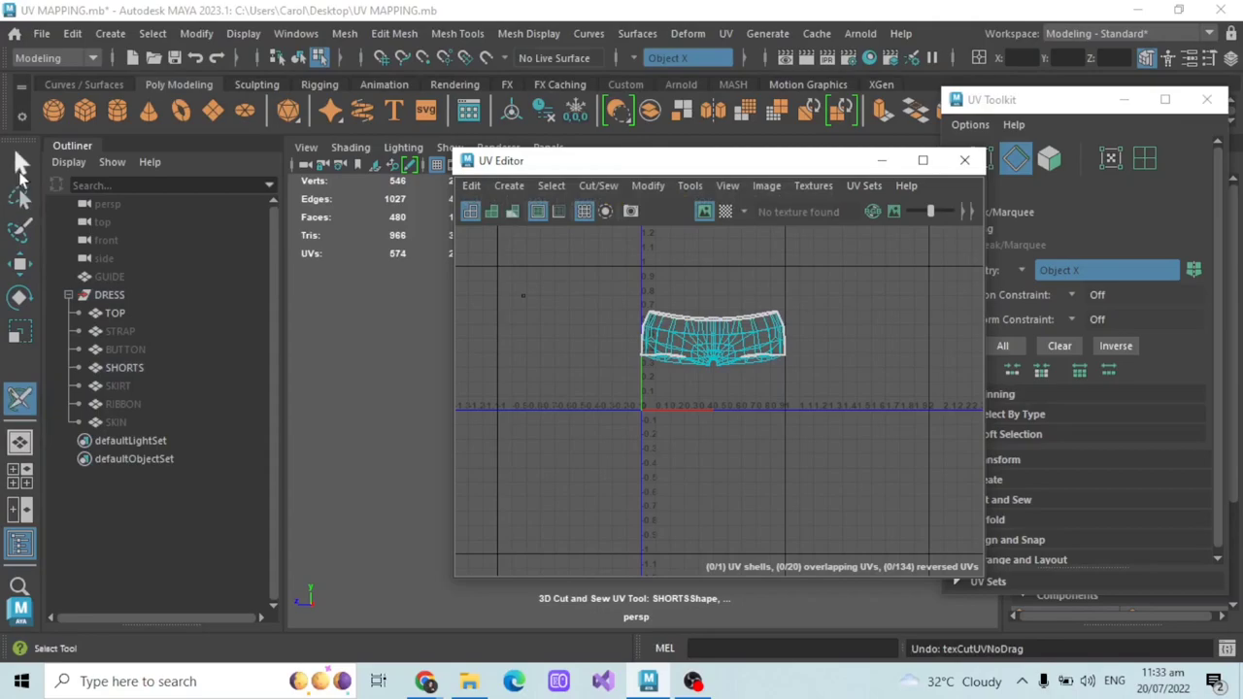
left_click(21, 167)
left_click(1111, 158)
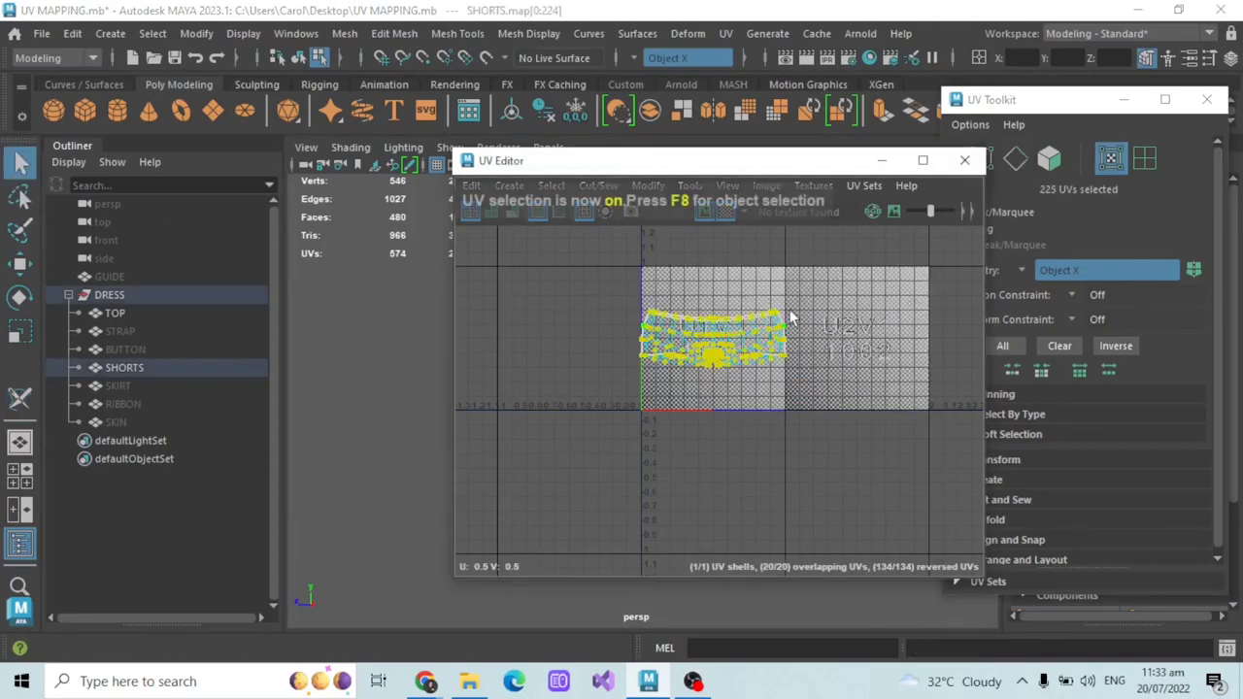
left_click_drag(736, 167, 897, 209)
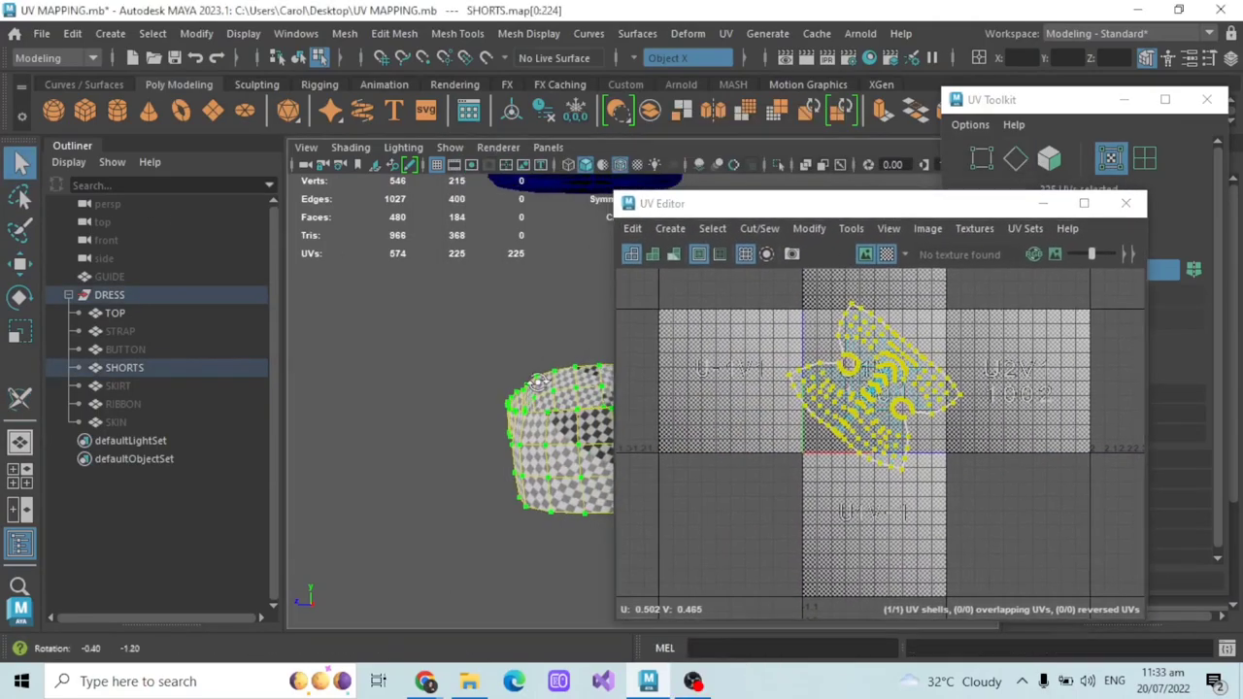
- Rotate the unfolded shorts shell upright and straighten it with Orient Shells
left_click_drag(524, 388, 558, 408, "alt")
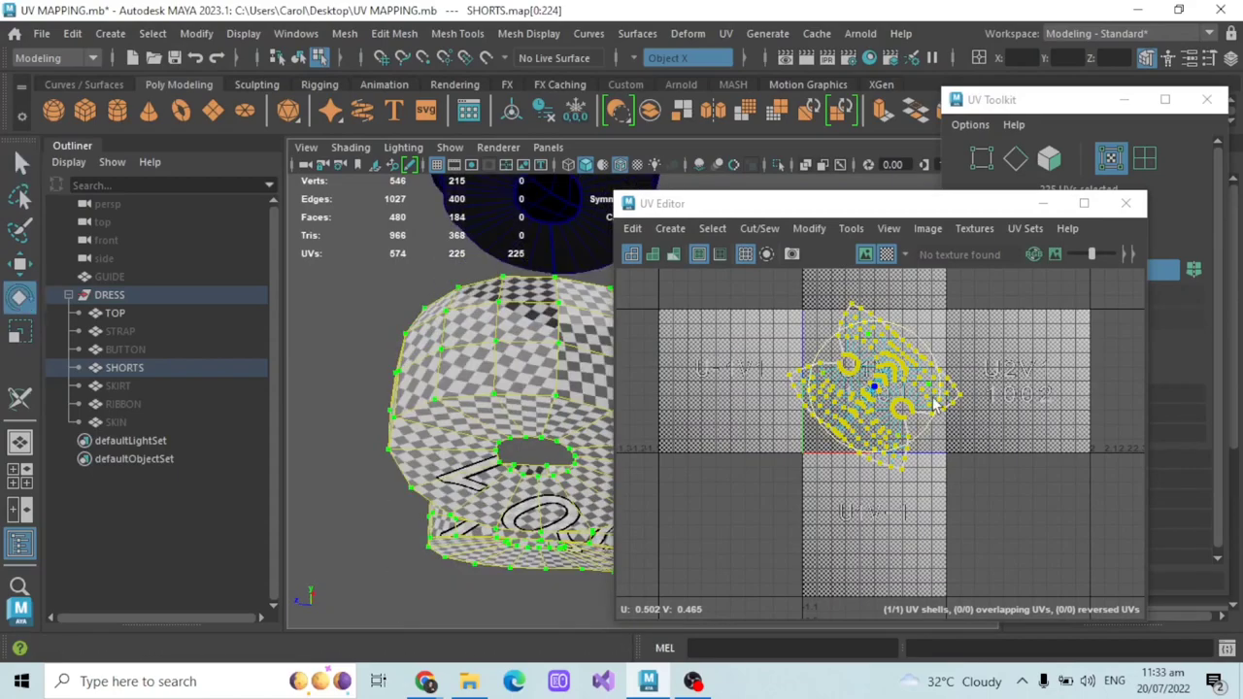
left_click_drag(935, 403, 923, 372)
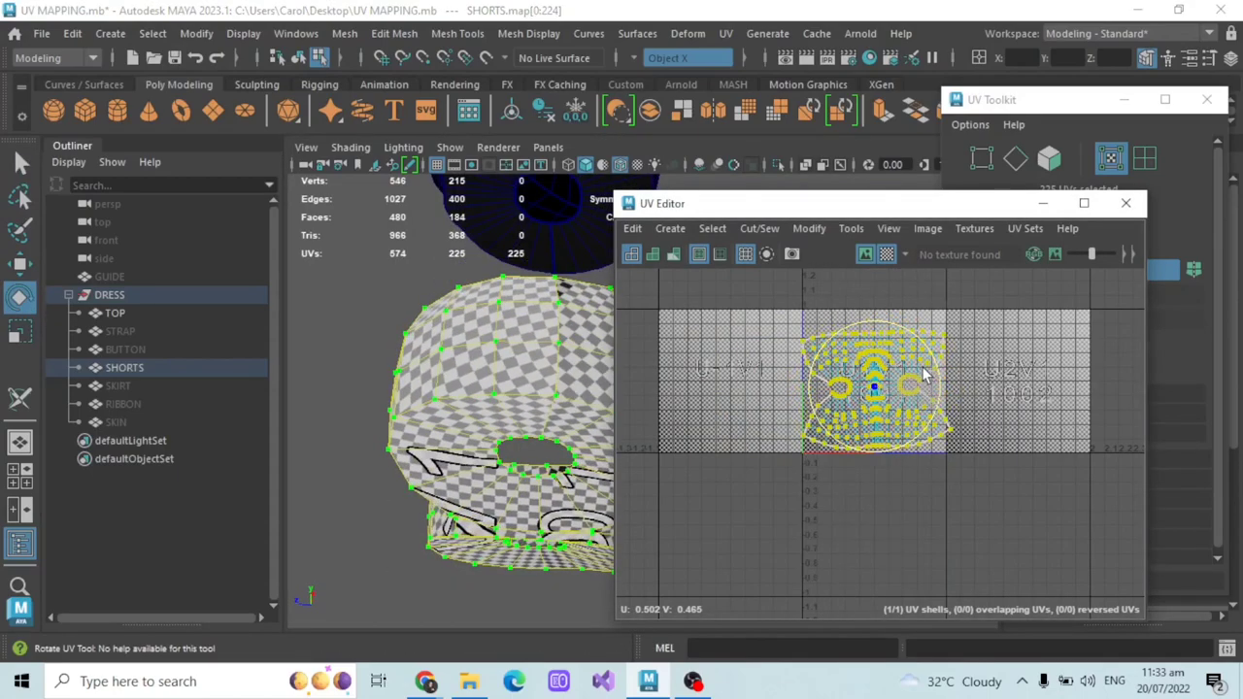
left_click_drag(532, 434, 536, 393, "alt")
left_click(809, 228)
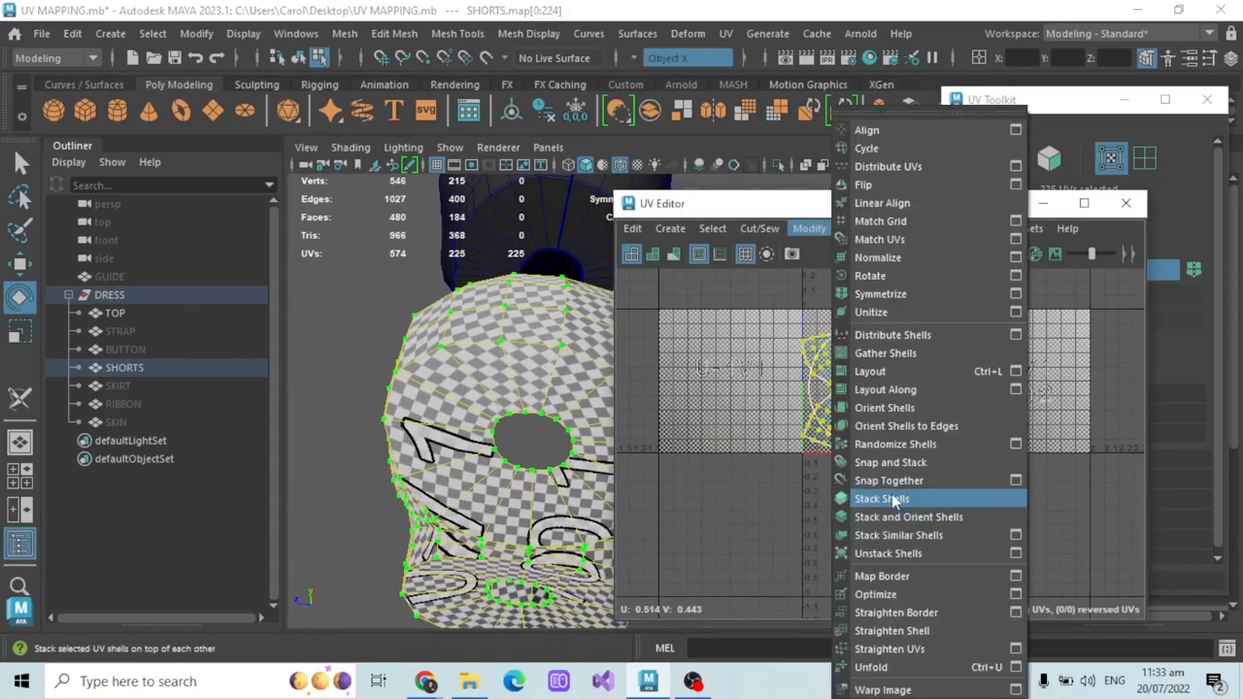
left_click(880, 408)
- Scale the shorts shell down around its centre inside the U1V1 tile
left_click(19, 331)
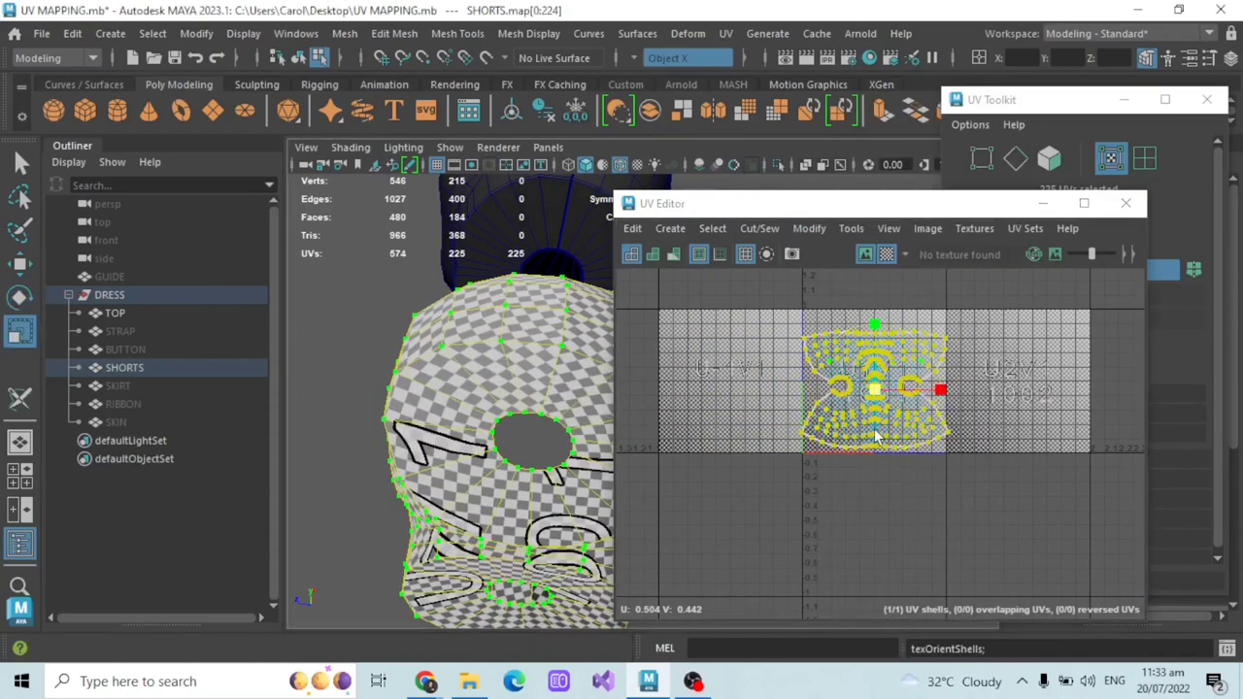
left_click_drag(875, 390, 855, 387)
scroll(332, 429, "down", 3)
left_click_drag(397, 441, 462, 398, "alt")
mouse_move(879, 348)
left_mouse_down()
mouse_move(877, 365)
mouse_move(875, 347)
left_mouse_up()
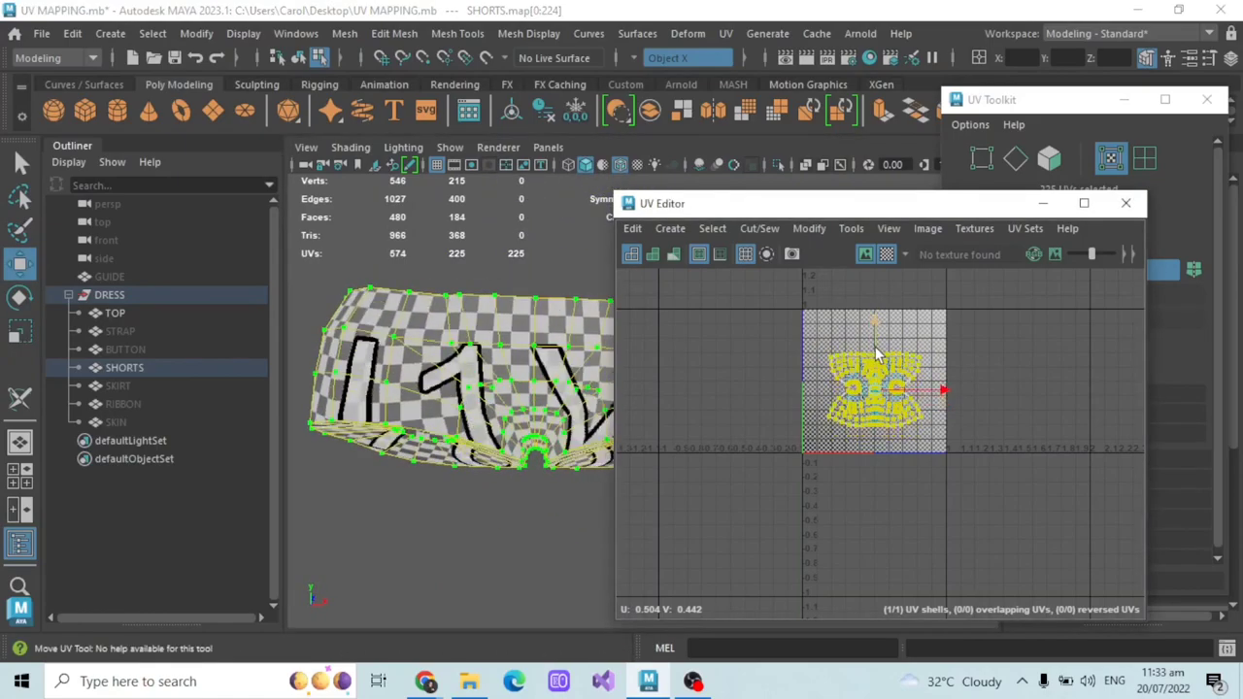
- Show the strap and button again and select the top, strap, button and shorts to display all their shells together
scroll(875, 347, "up", 1)
left_click_drag(142, 331, 153, 349)
key("shift+h")
left_click(147, 313)
left_click(146, 367, "shift")
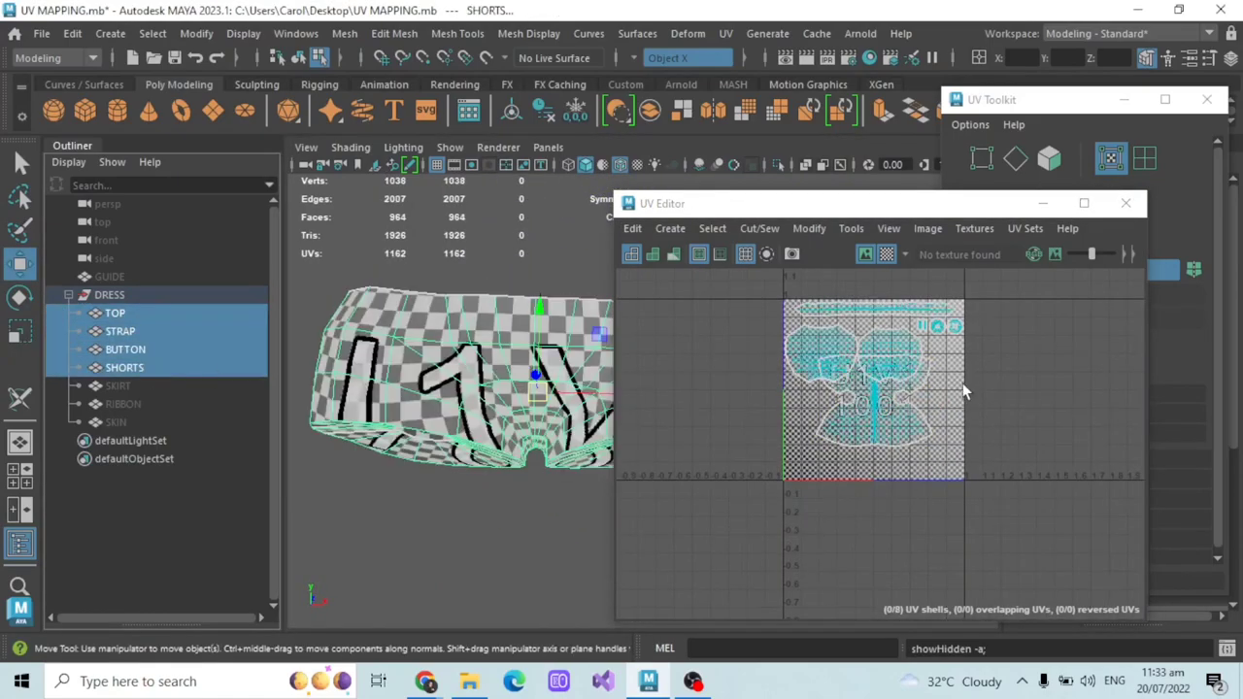
left_click(962, 391)
scroll(963, 390, "up", 3)
left_click_drag(945, 209, 768, 188)
- Select the shorts shell, move it clear of the top's shells and scale it down to fit beside them
left_click(1111, 158)
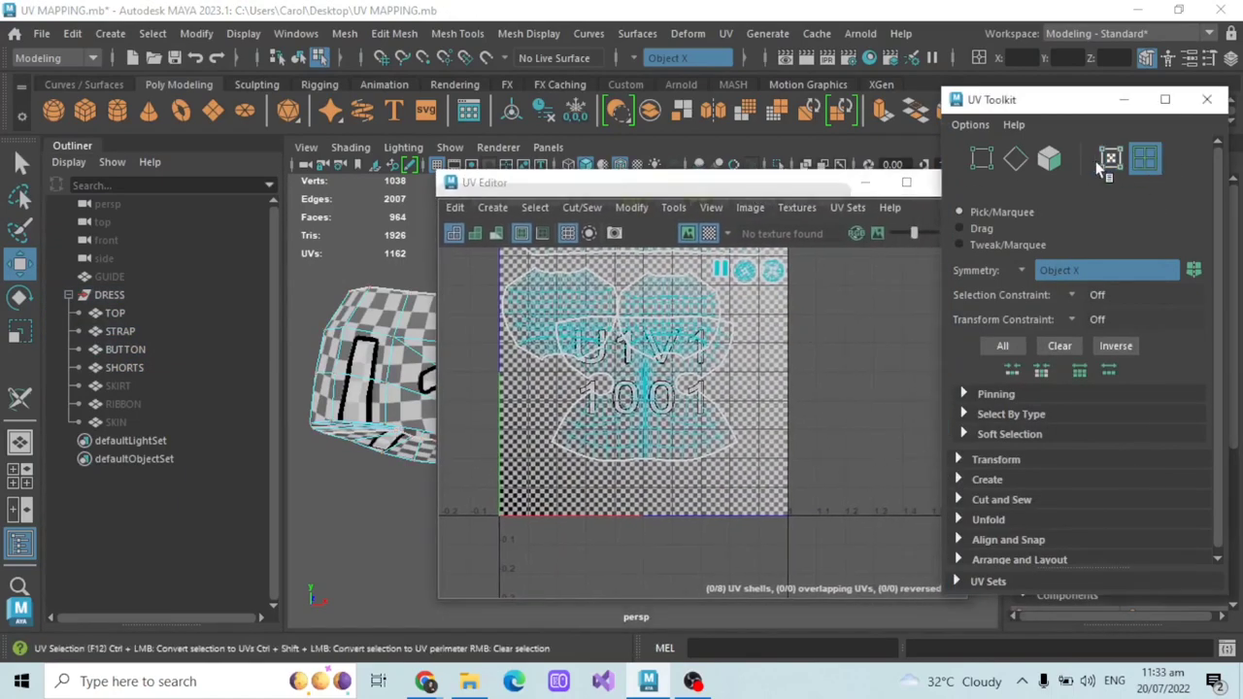
double_click(654, 420)
left_click_drag(685, 388, 706, 367)
left_click(19, 331)
key("w")
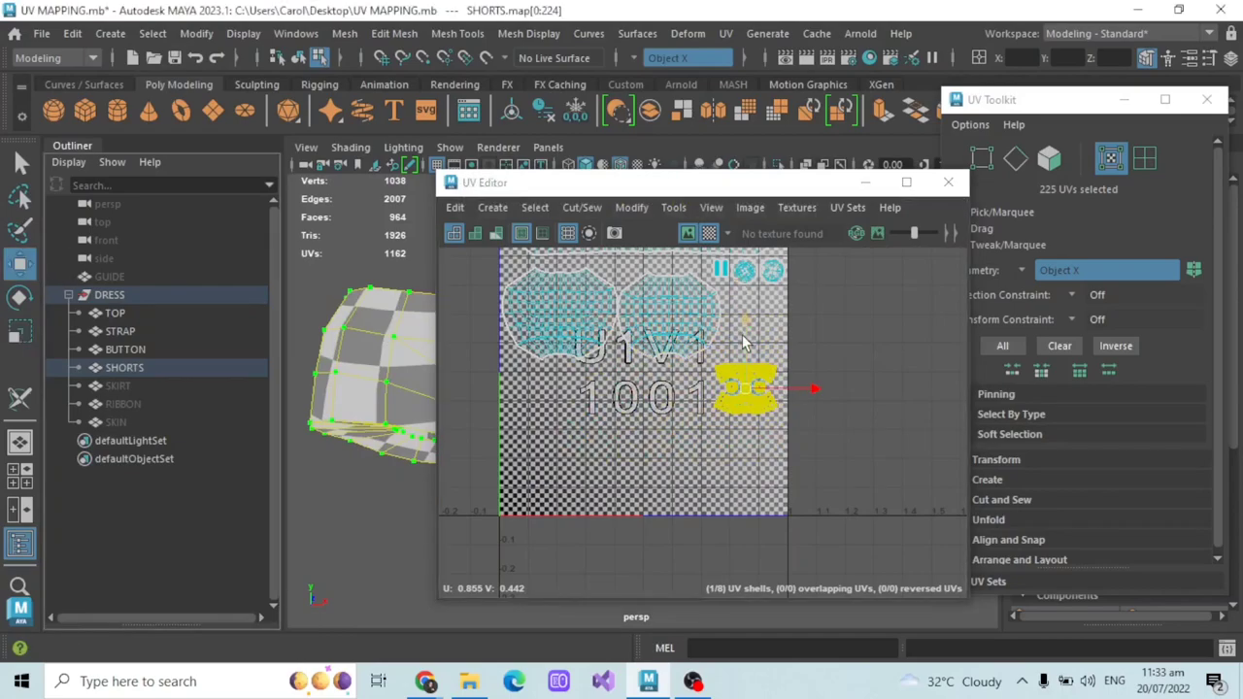
- Position the shorts shell just below the round button shells, between the top's shells and the tile edge
scroll(777, 384, "up", 3)
left_click_drag(798, 380, 821, 388)
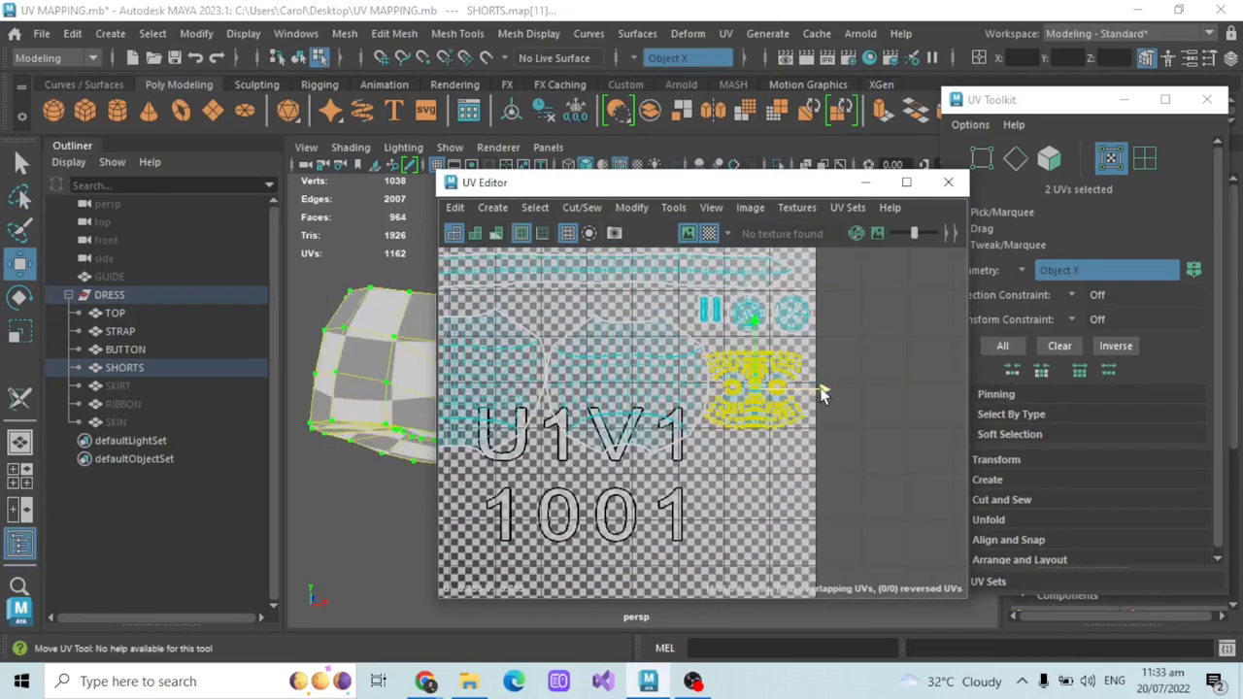
left_click(843, 361)
scroll(857, 346, "down", 4)
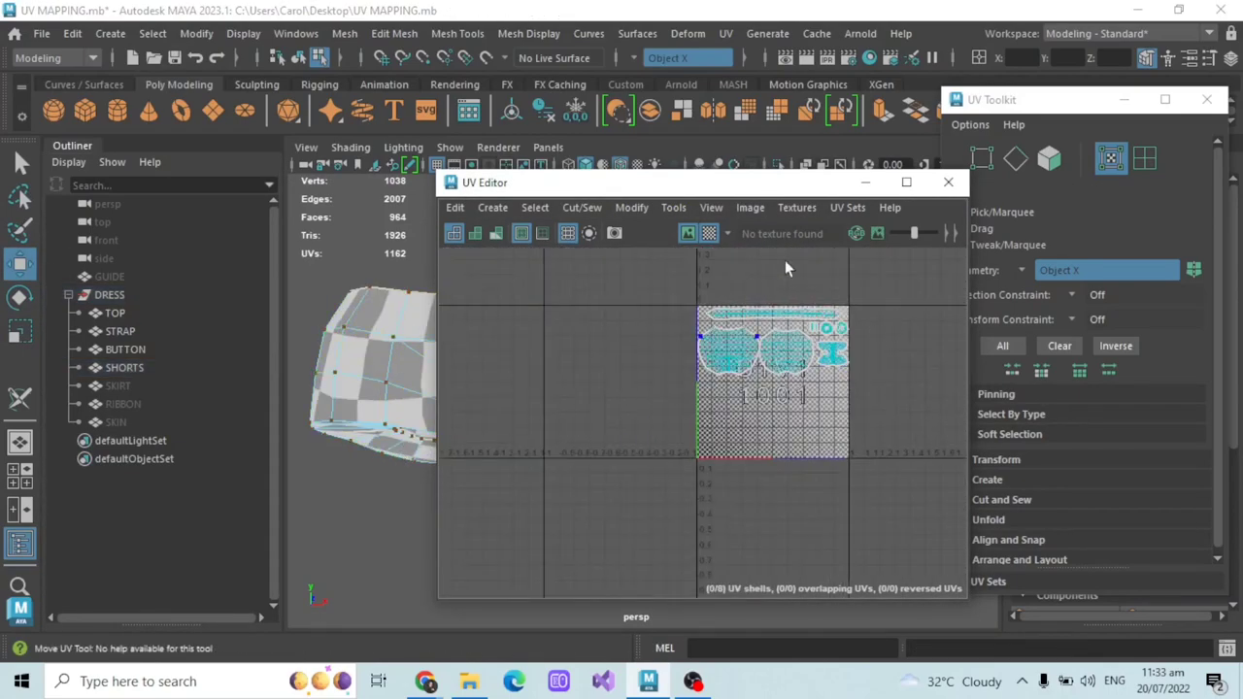
- Select the hidden skirt and make it visible
left_click(863, 184)
left_click(143, 389)
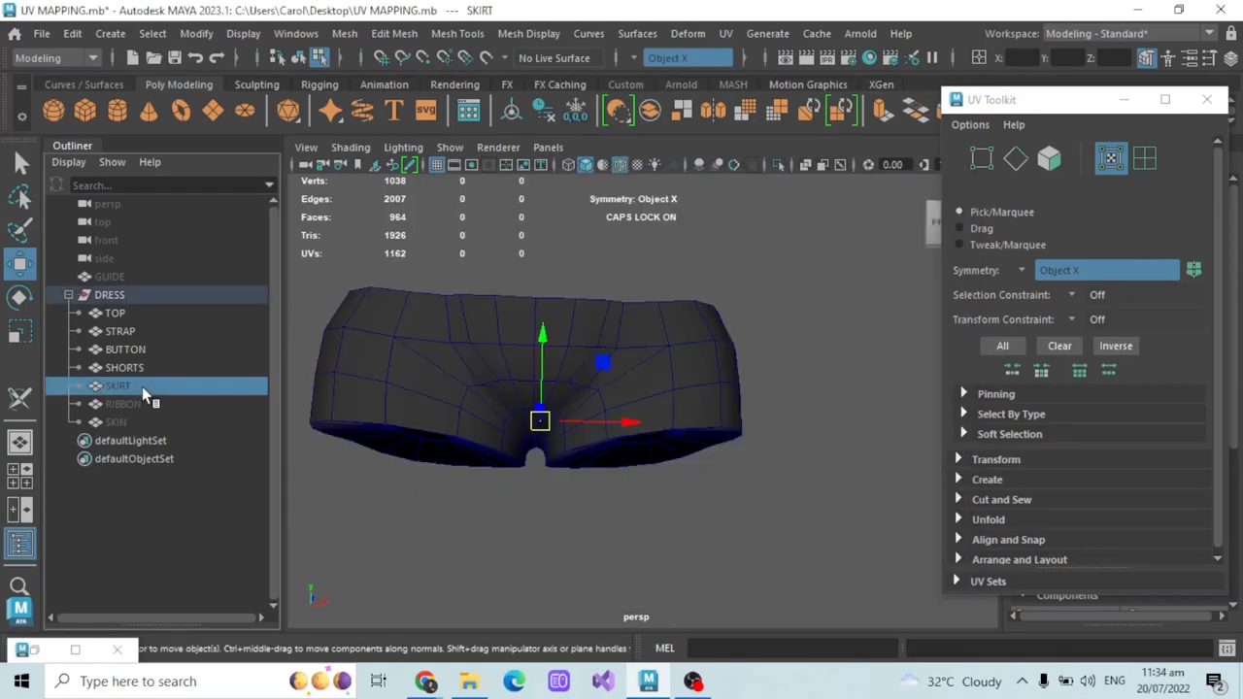
key("shift+h")
- Examine the skirt's shape and waist opening from several angles, along with its checker pattern
scroll(686, 389, "down", 5)
left_click_drag(743, 348, 629, 293, "alt")
scroll(556, 458, "up", 5)
left_click_drag(556, 458, 408, 437, "alt")
scroll(525, 325, "down", 5)
left_click(33, 651)
left_click_drag(731, 197, 931, 129)
left_click_drag(398, 377, 465, 321, "alt")
left_click_drag(511, 228, 544, 274, "alt")
scroll(524, 297, "up", 3)
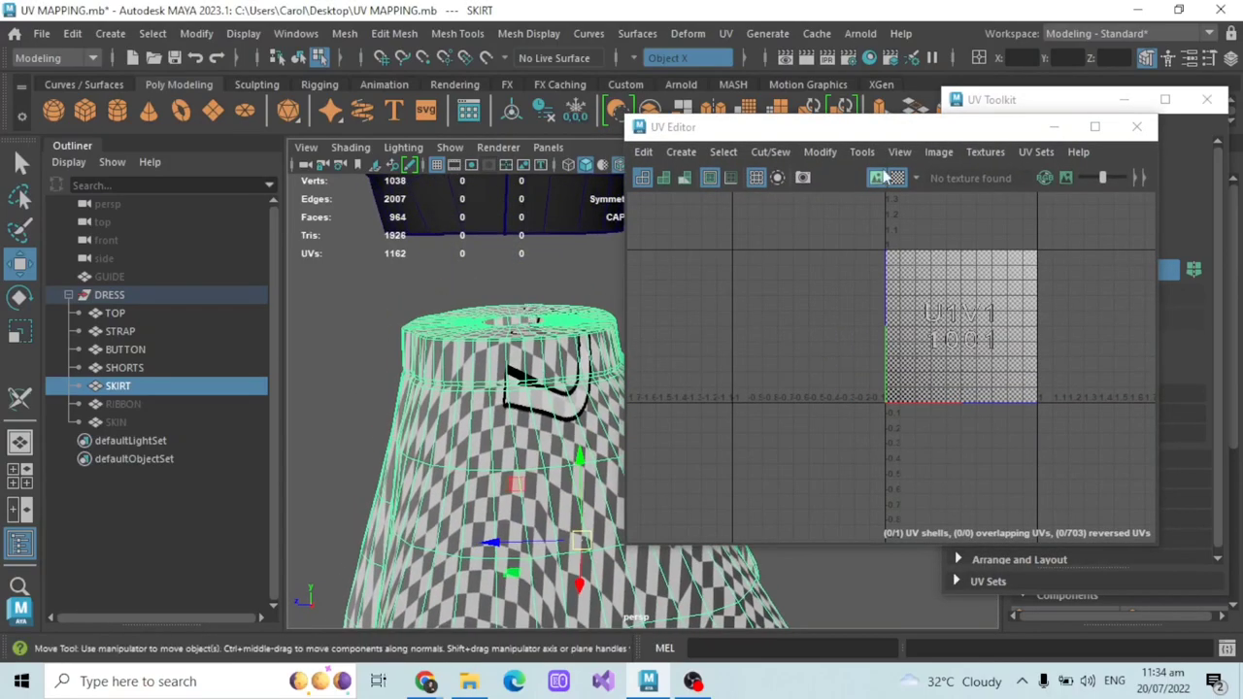
key("4")
left_click(1053, 126)
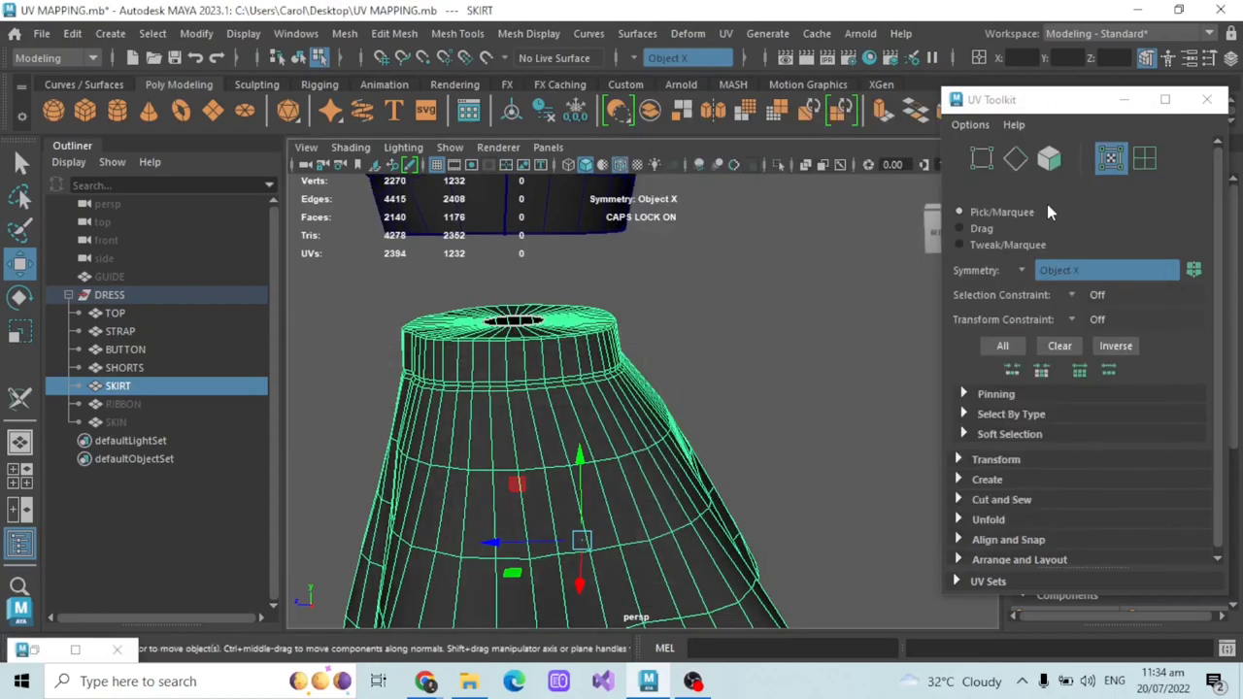
- Cut the skirt's UVs along the vertical edge loop running from the waistband to the hem
left_click(1015, 158)
double_click(507, 365)
left_click(37, 650)
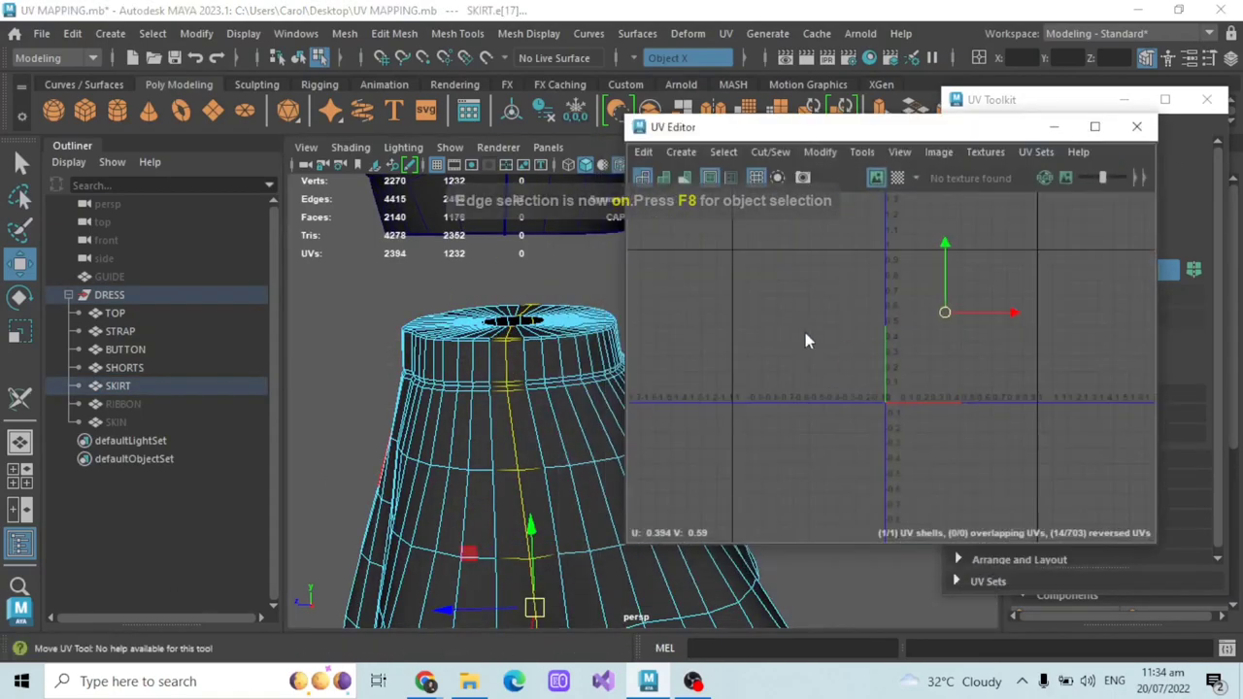
right_click_drag(805, 332, 752, 360, "shift")
- Cut the skirt's UVs along the edge loop running around the underside of its tiers
scroll(486, 388, "down", 4)
scroll(447, 393, "up", 3)
left_click_drag(438, 414, 477, 394, "alt")
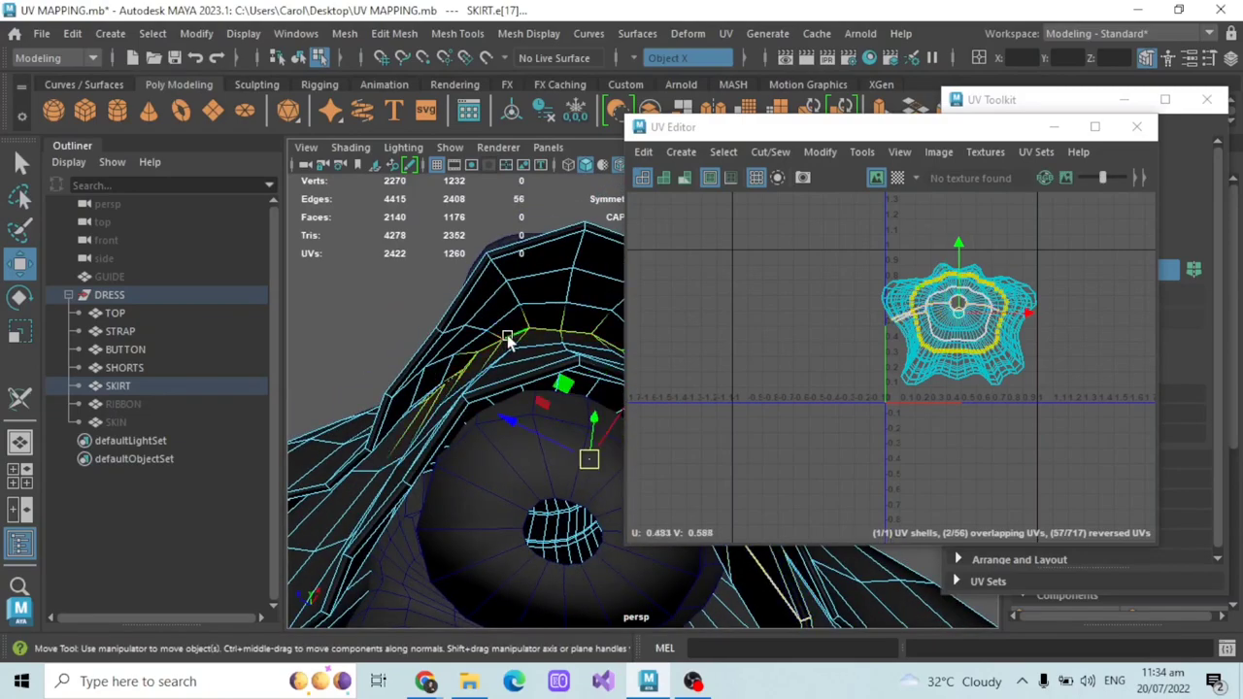
left_click_drag(507, 338, 458, 342, "alt")
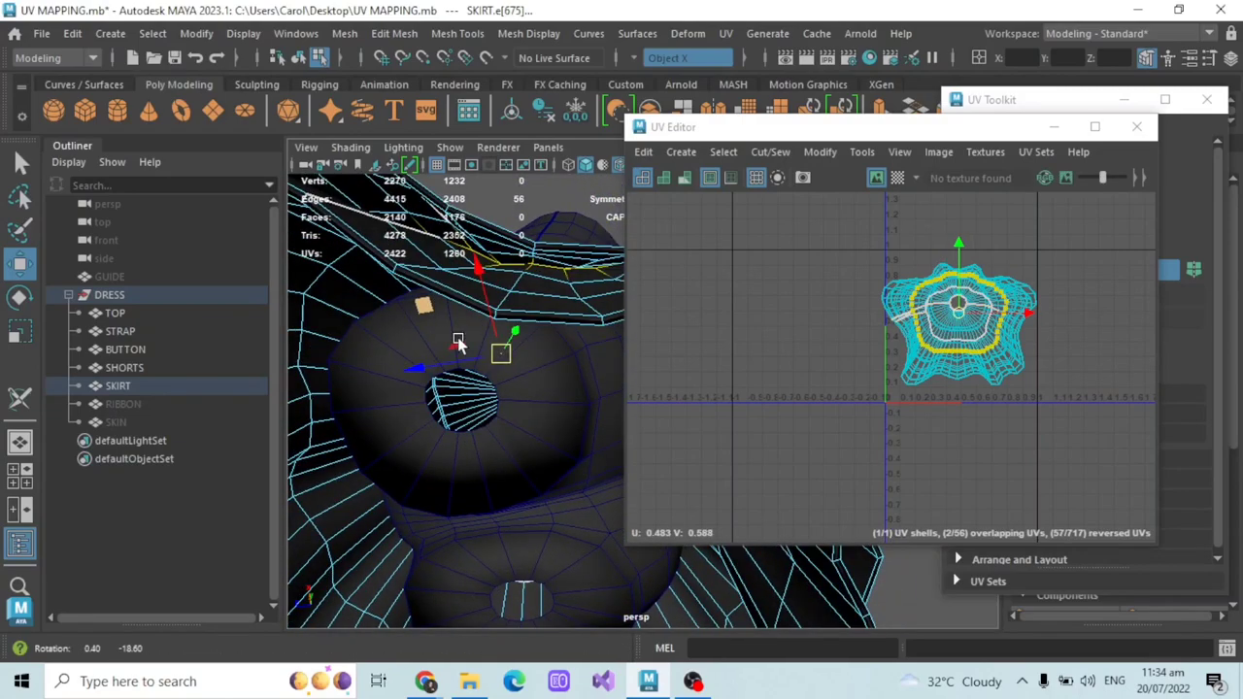
right_click_drag(774, 313, 707, 338, "shift")
scroll(460, 360, "down", 4)
left_click(787, 321)
scroll(788, 320, "up", 2)
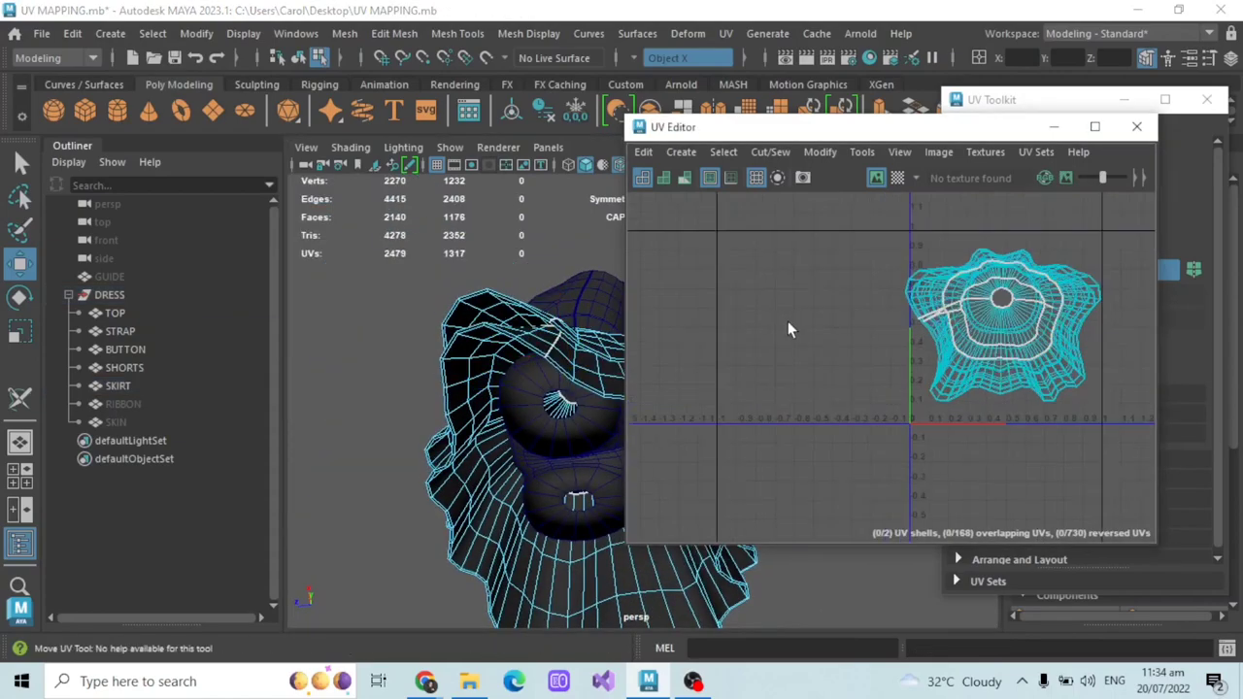
- Try a cylindrical UV projection on all of the skirt's UVs
scroll(907, 257, "down", 2)
left_click_drag(855, 224, 1089, 422)
left_click(681, 152)
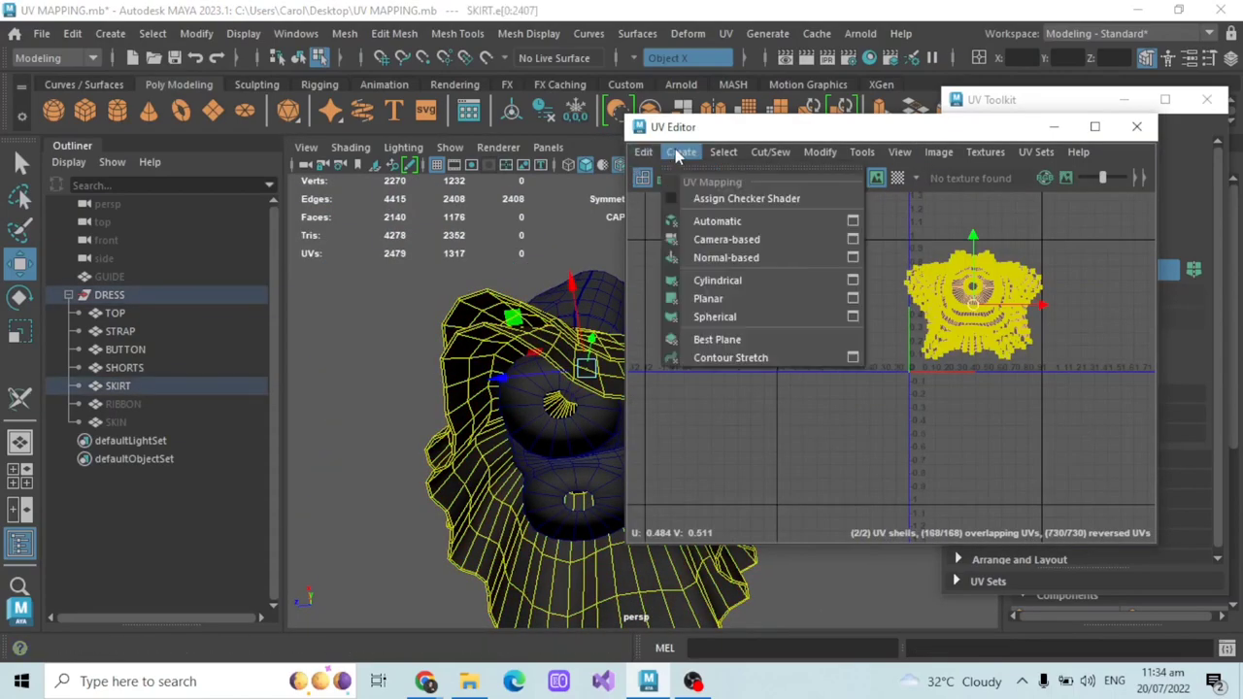
left_click(744, 282)
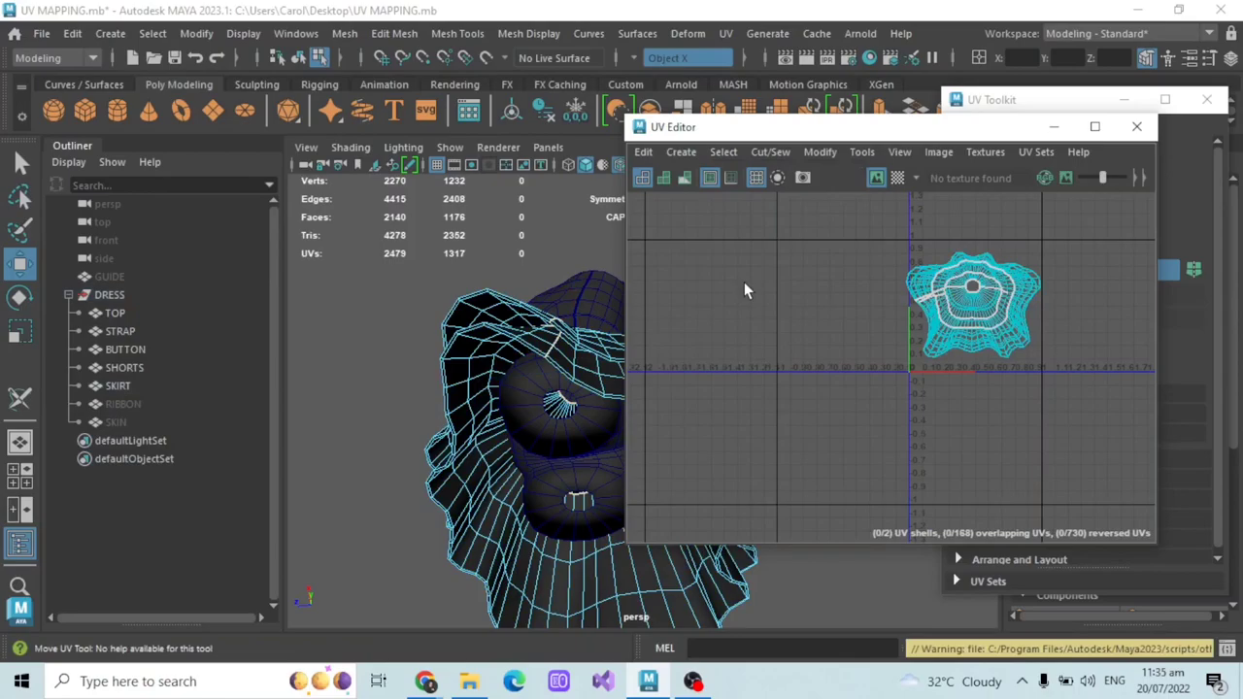
left_click(680, 151)
left_click(738, 278)
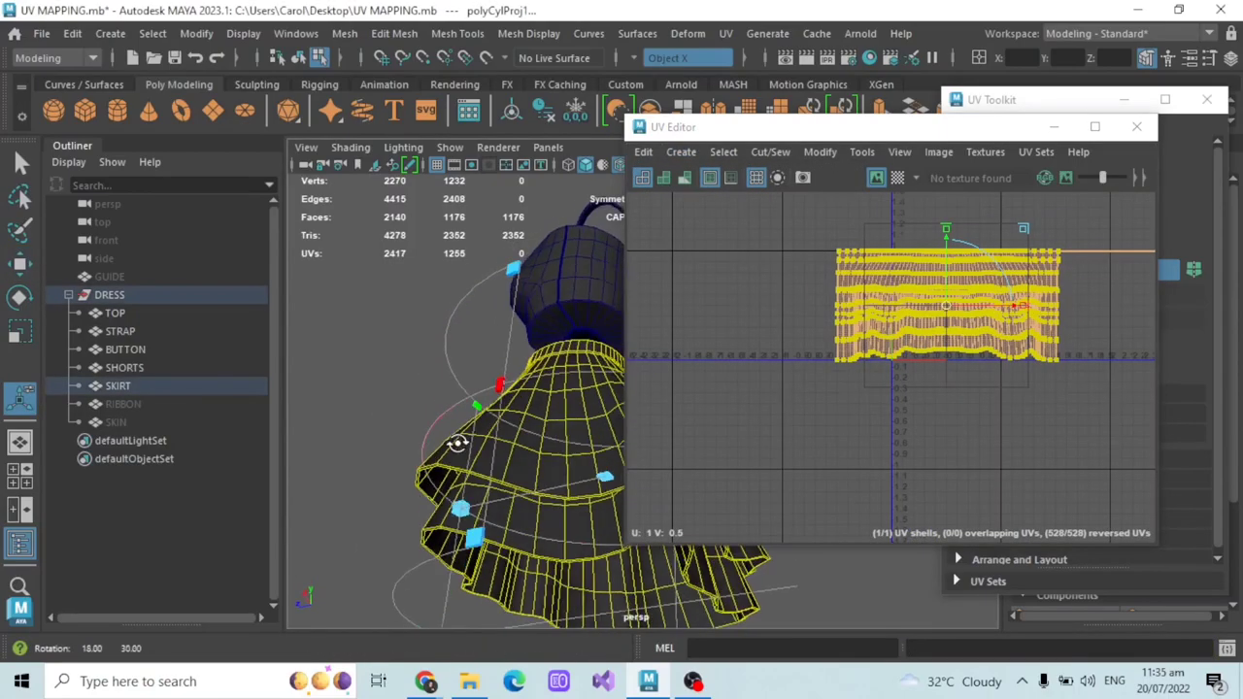
- Try a planar UV projection on the skirt and undo it together with the cylindrical projection
left_click(681, 151)
left_click(722, 298)
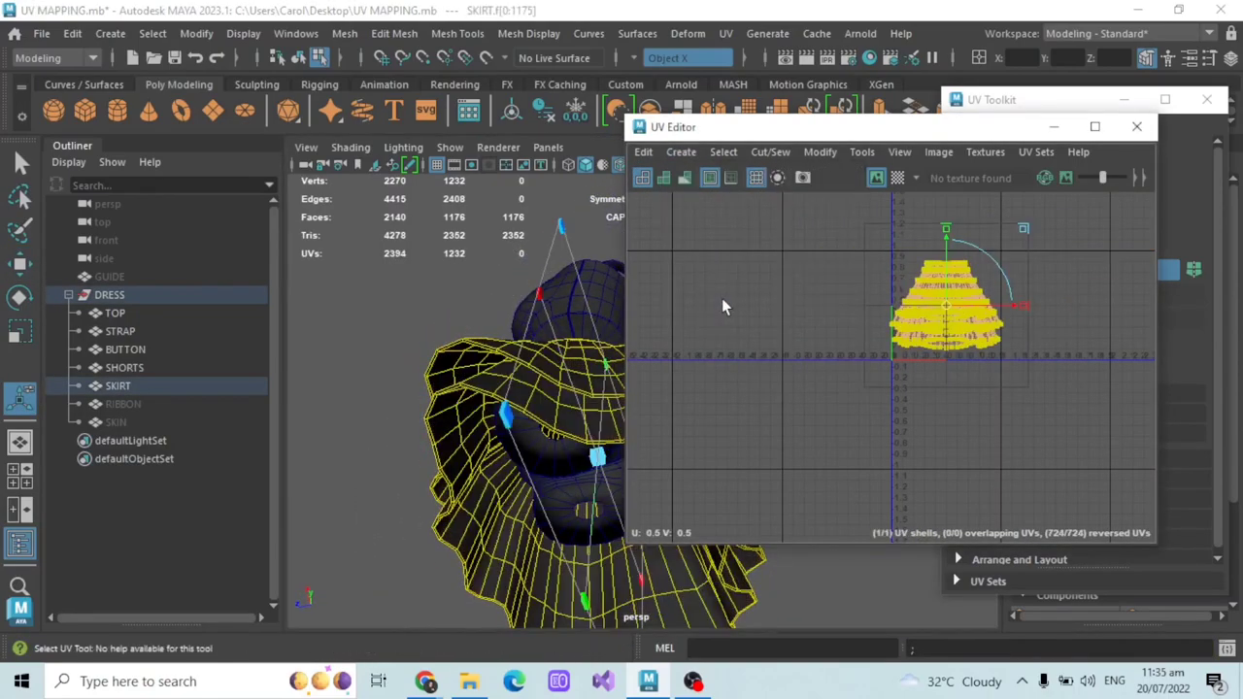
left_click_drag(476, 369, 466, 420, "alt")
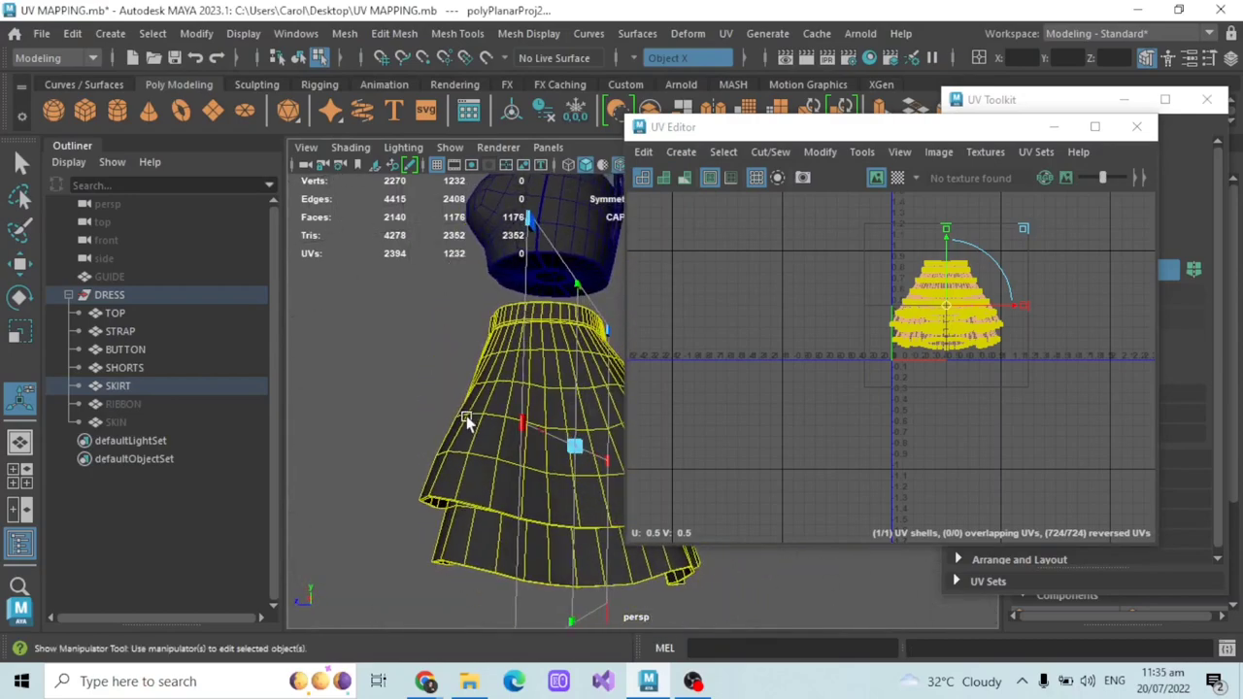
key("ctrl+z")
key("ctrl+z")
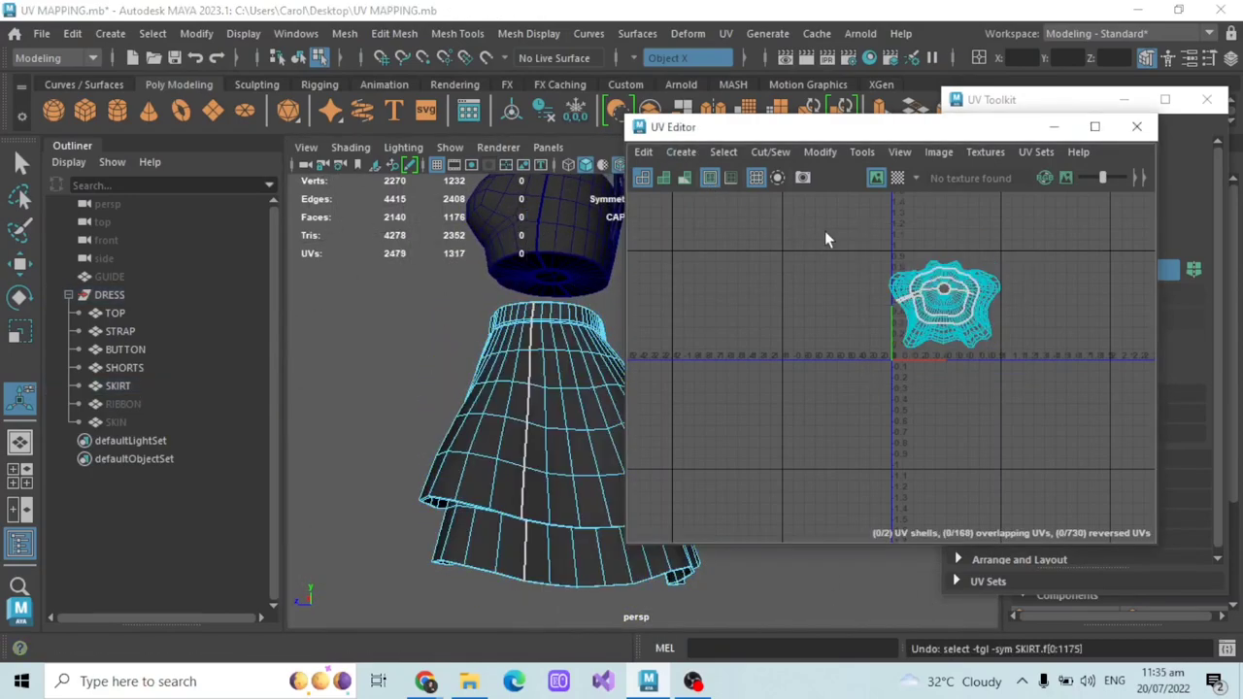
- Select the whole skirt in the UV Editor and apply a cylindrical UV projection to it
left_click_drag(824, 230, 1019, 365)
key("shift+z")
left_click(681, 152)
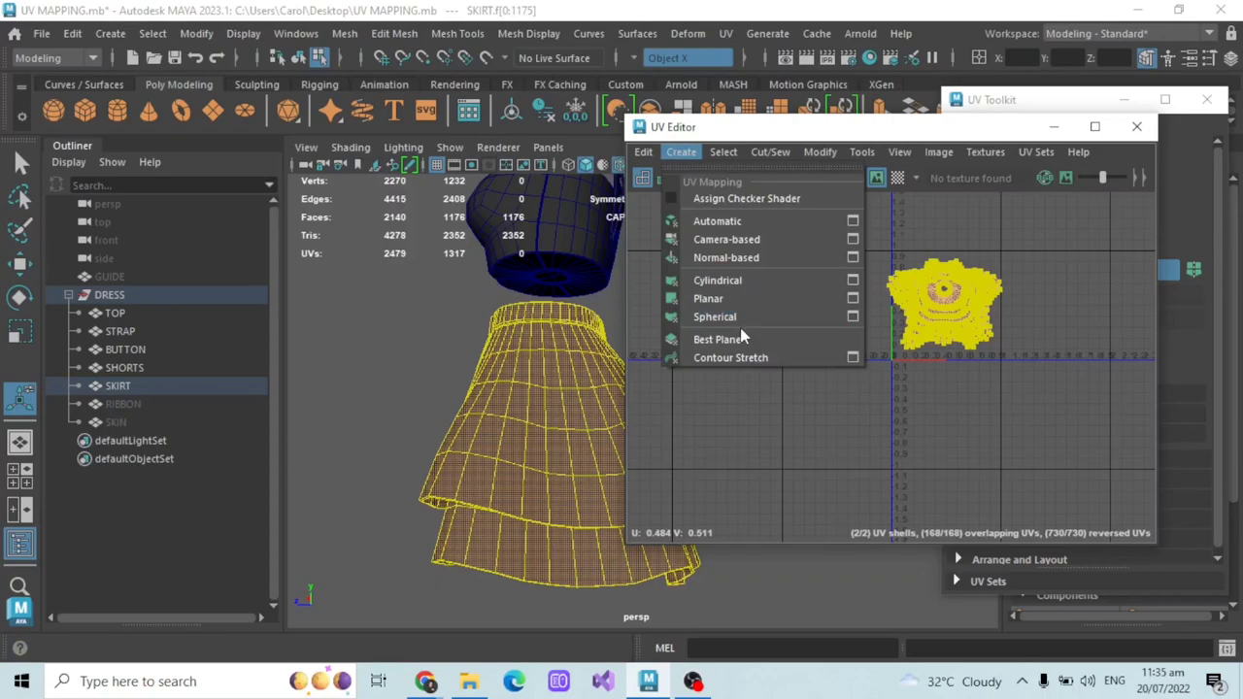
left_click(731, 283)
left_click_drag(551, 397, 475, 397, "alt")
left_click(766, 301)
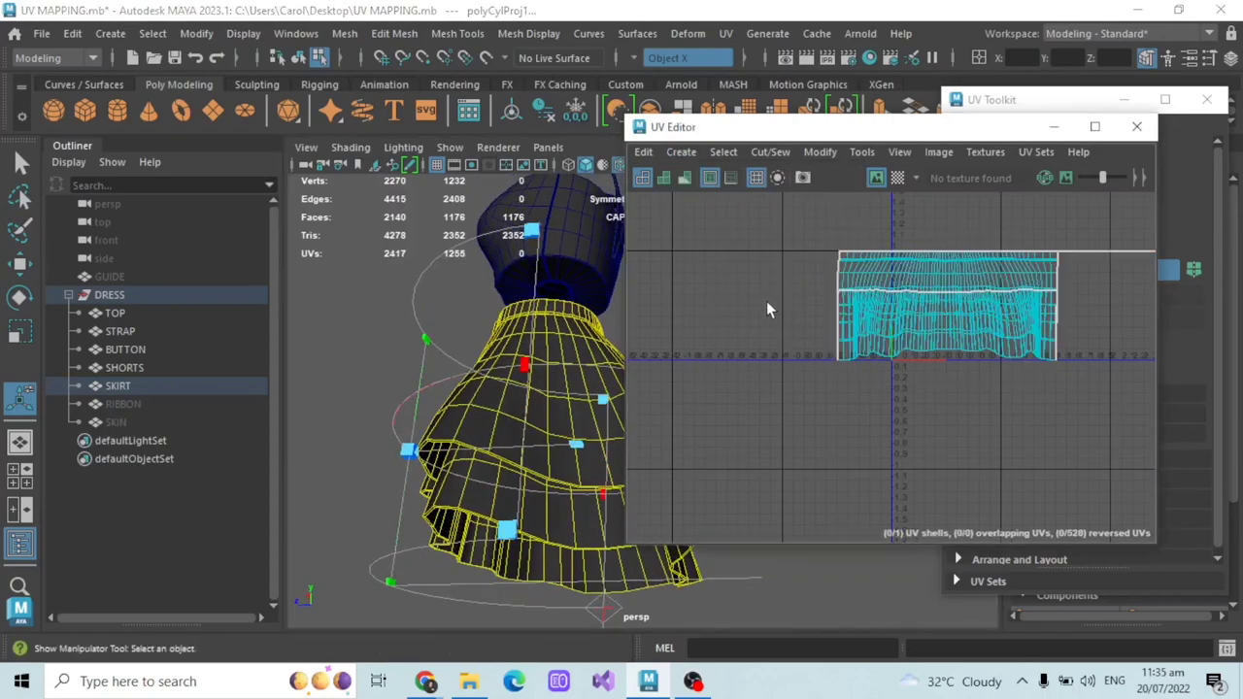
- Display the checker map on the skirt and examine the pattern on its front, side and waist opening
scroll(901, 328, "up", 2)
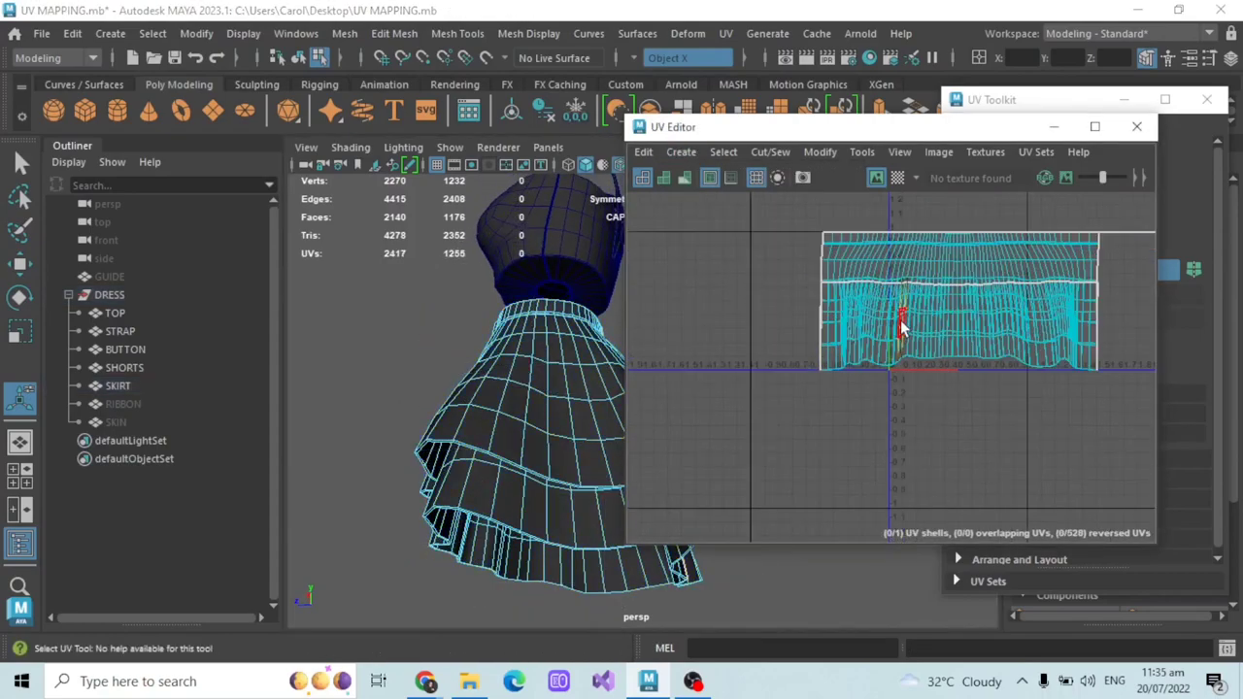
left_click(899, 180)
left_click_drag(401, 402, 544, 354, "alt")
middle_click_drag(948, 447, 872, 489, "alt")
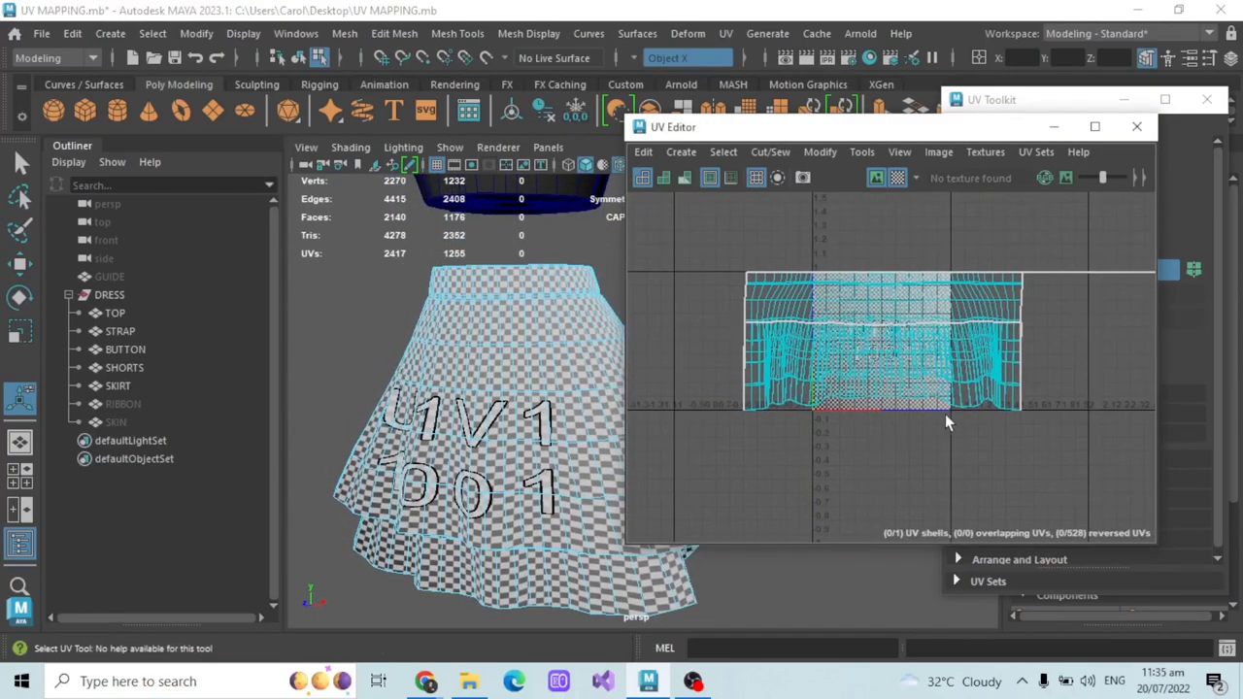
scroll(945, 414, "down", 2)
left_click_drag(599, 402, 480, 448, "alt")
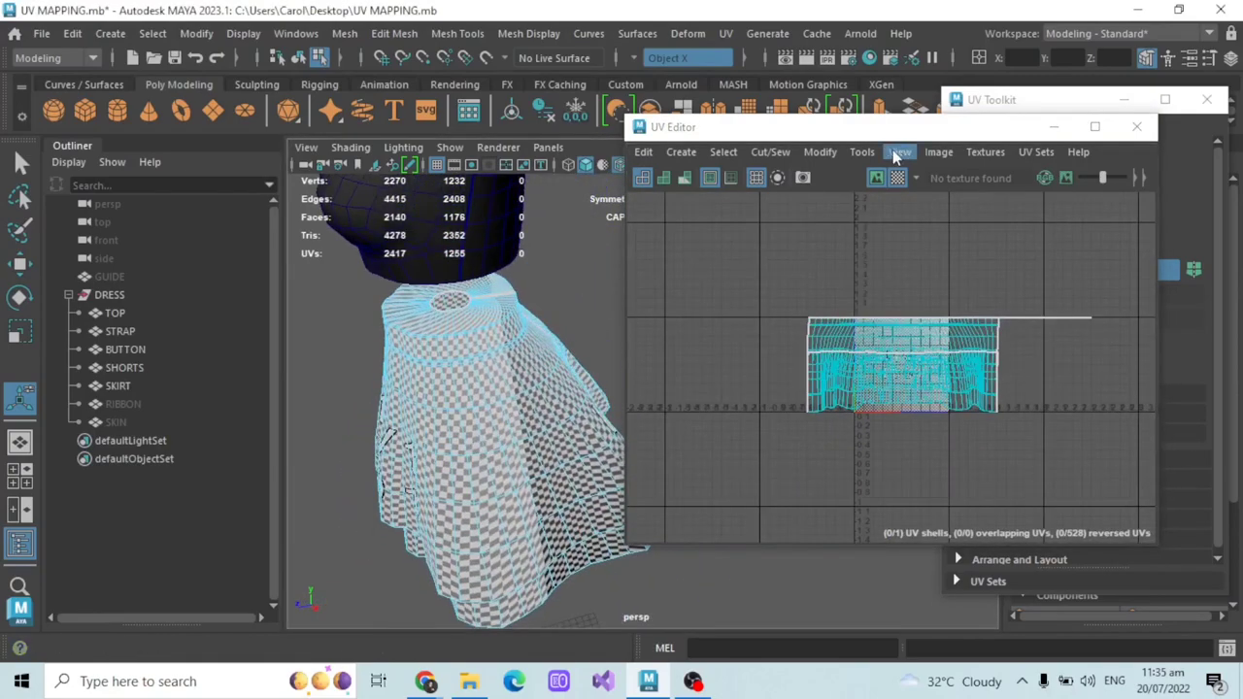
left_click_drag(452, 383, 470, 345, "alt")
scroll(477, 353, "up", 5)
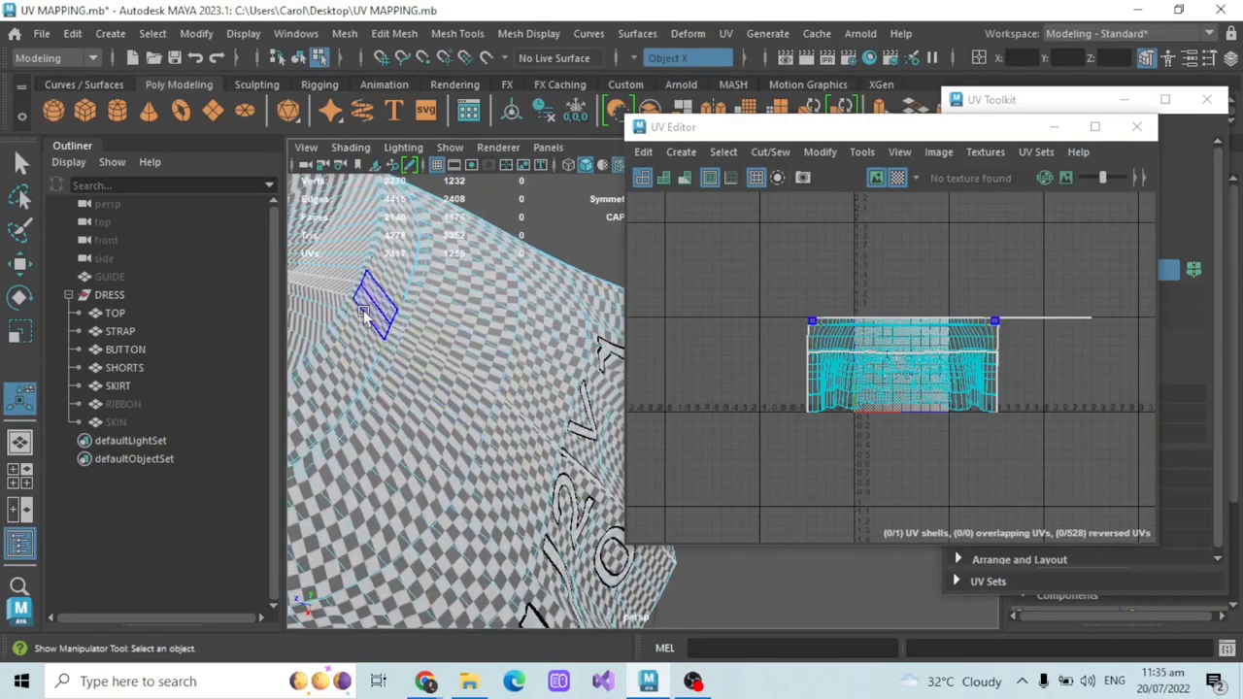
- Move the UV Editor aside and examine the skirt's checker pattern just below the waistband and near the seam
left_click(962, 287)
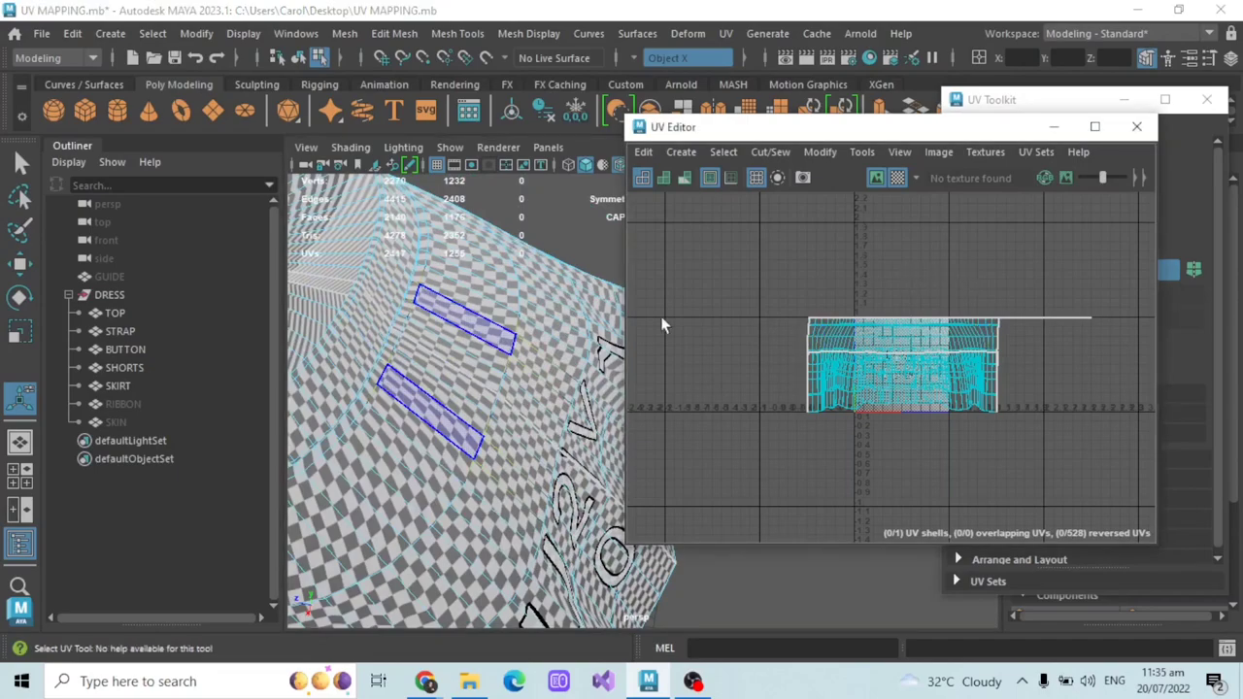
left_click_drag(869, 138, 840, 99)
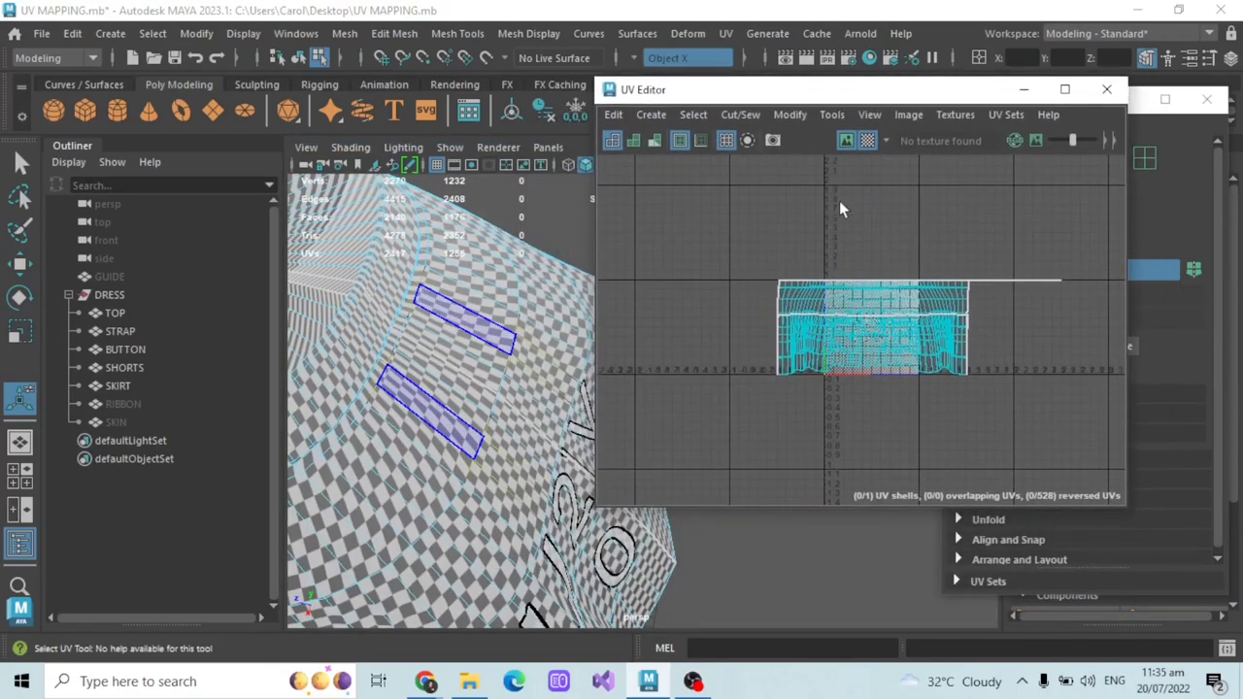
scroll(360, 363, "down", 4)
left_click_drag(356, 389, 400, 373, "alt")
scroll(436, 347, "up", 4)
scroll(492, 252, "up", 3)
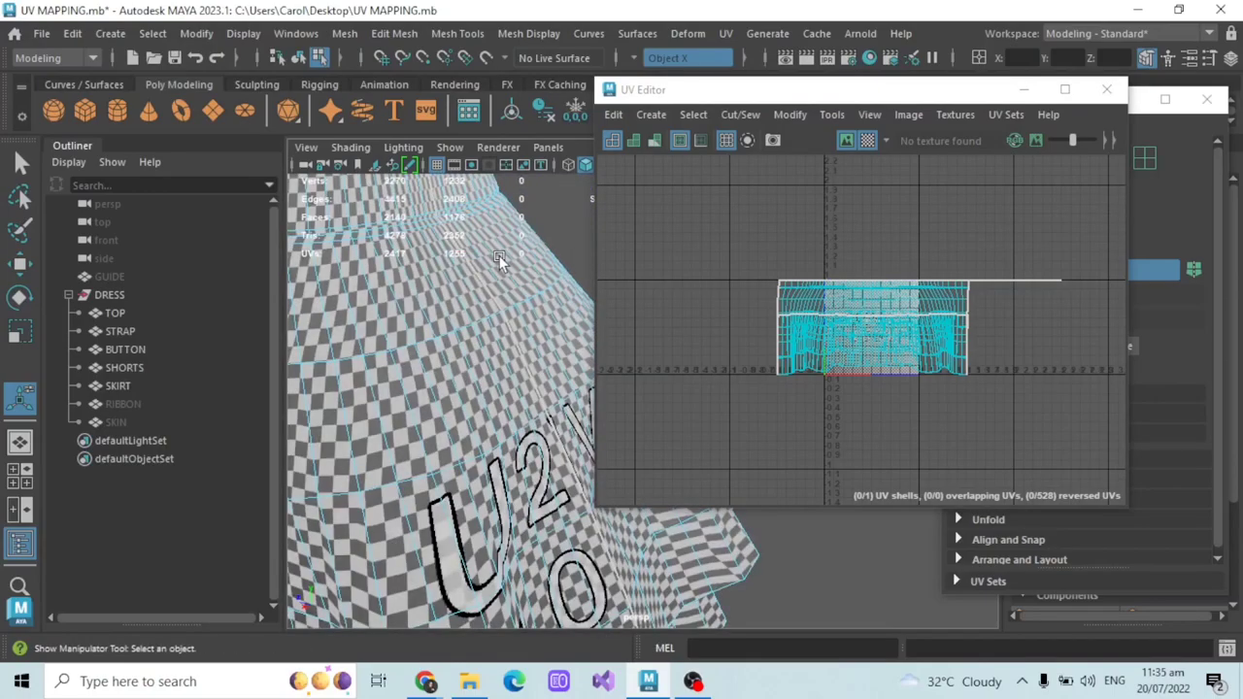
left_click_drag(502, 261, 541, 332, "alt")
scroll(496, 320, "up", 2)
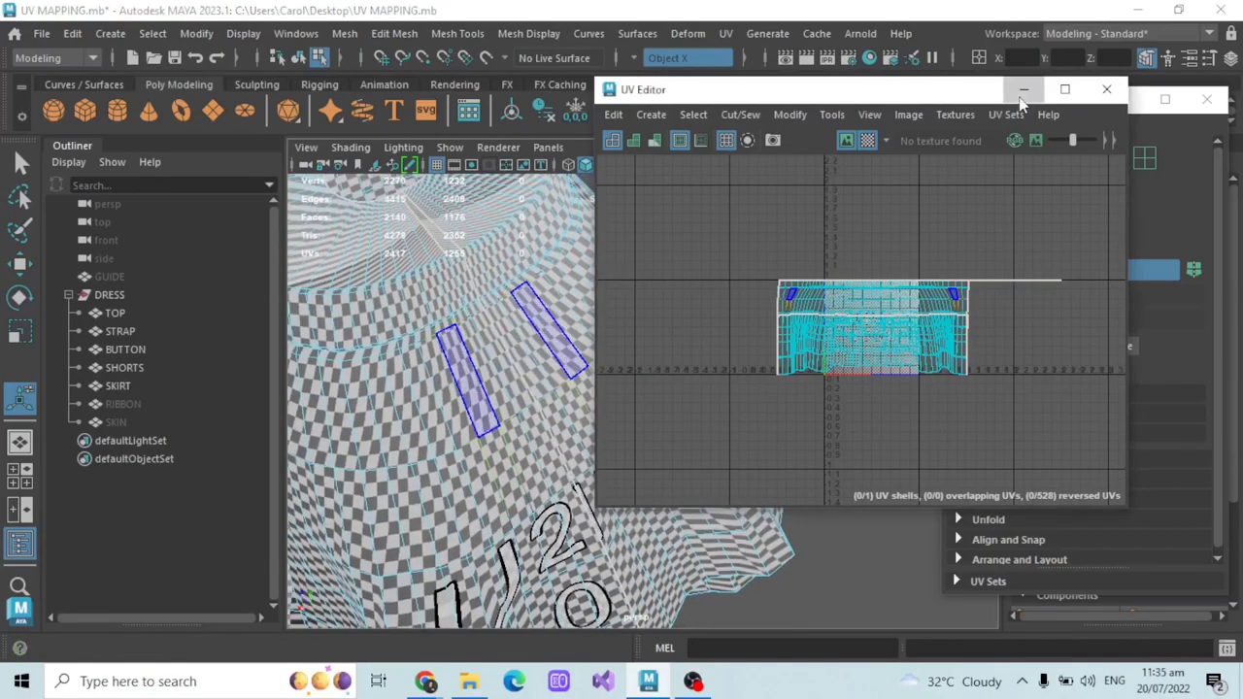
- Turn off the checker map and minimize the UV Editor and UV Toolkit windows
left_click(1023, 91)
left_click(44, 651)
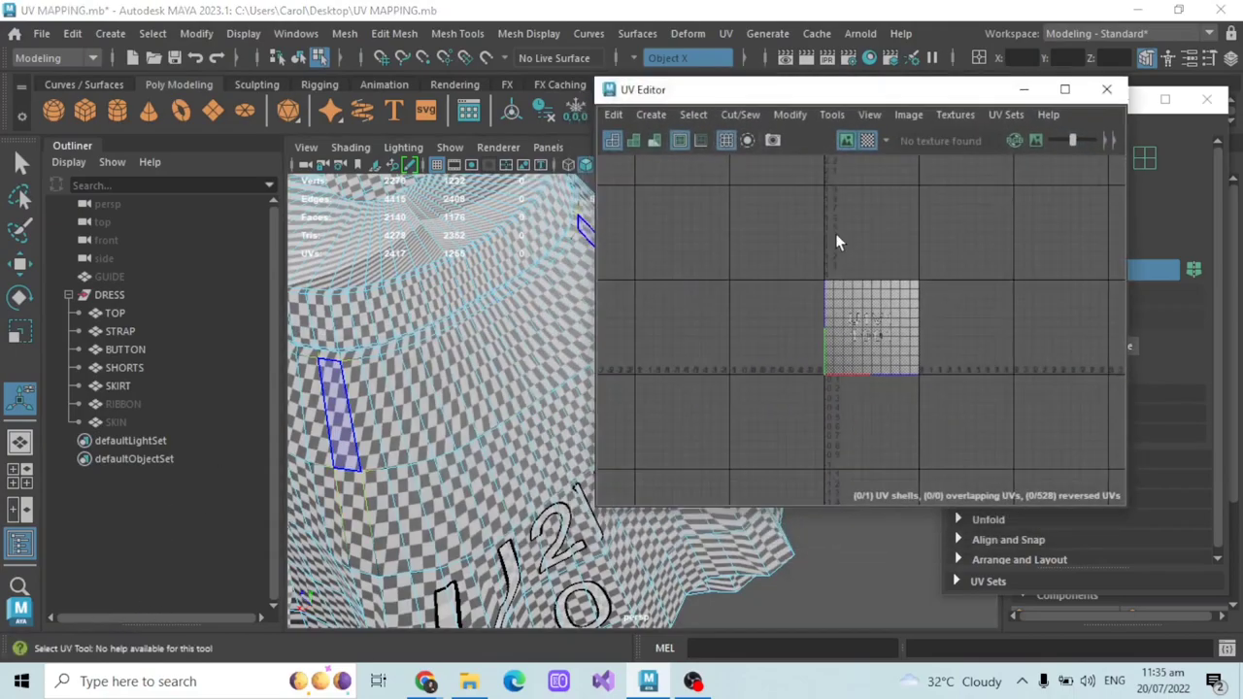
left_click(868, 142)
left_click(1023, 92)
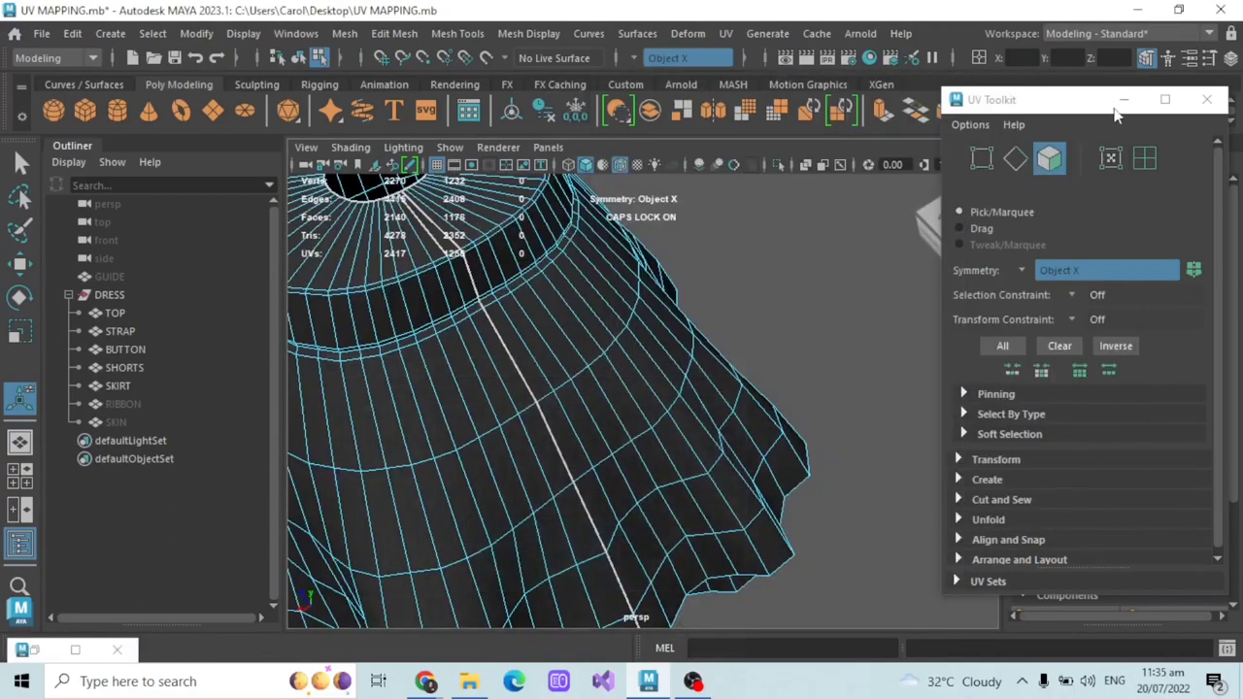
left_click(1117, 100)
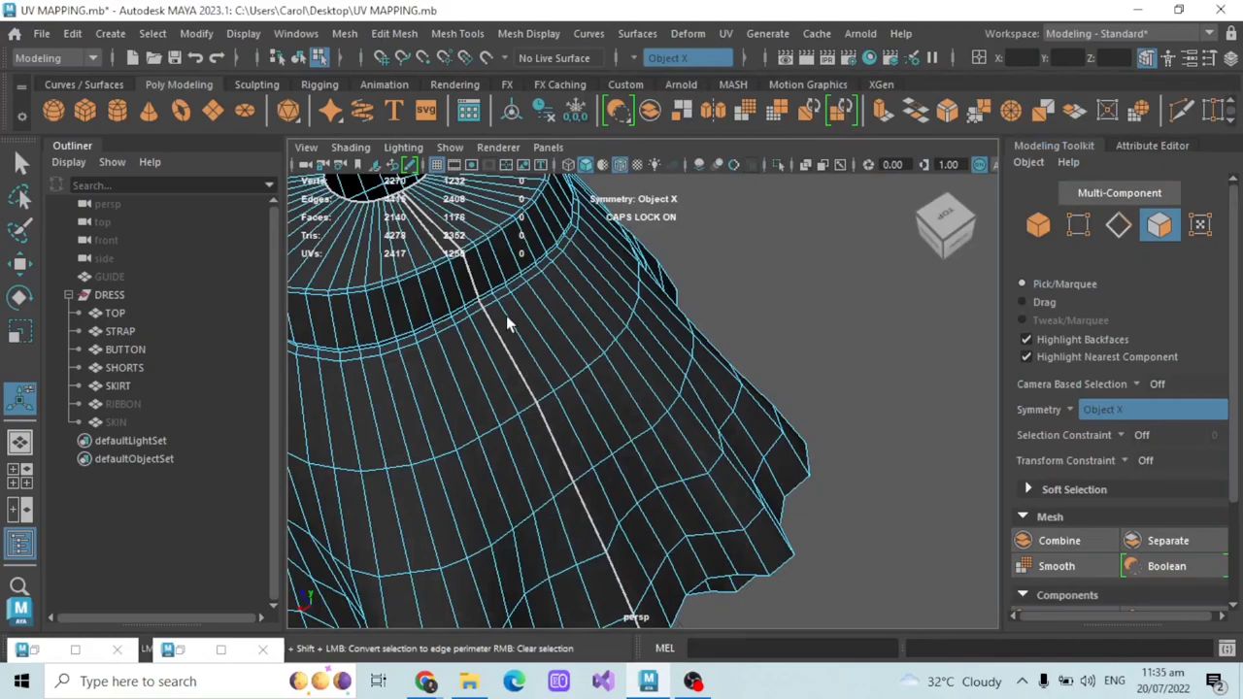
- Turn off the Object X symmetry and clear the UV Editor from the viewport
left_click(16, 157)
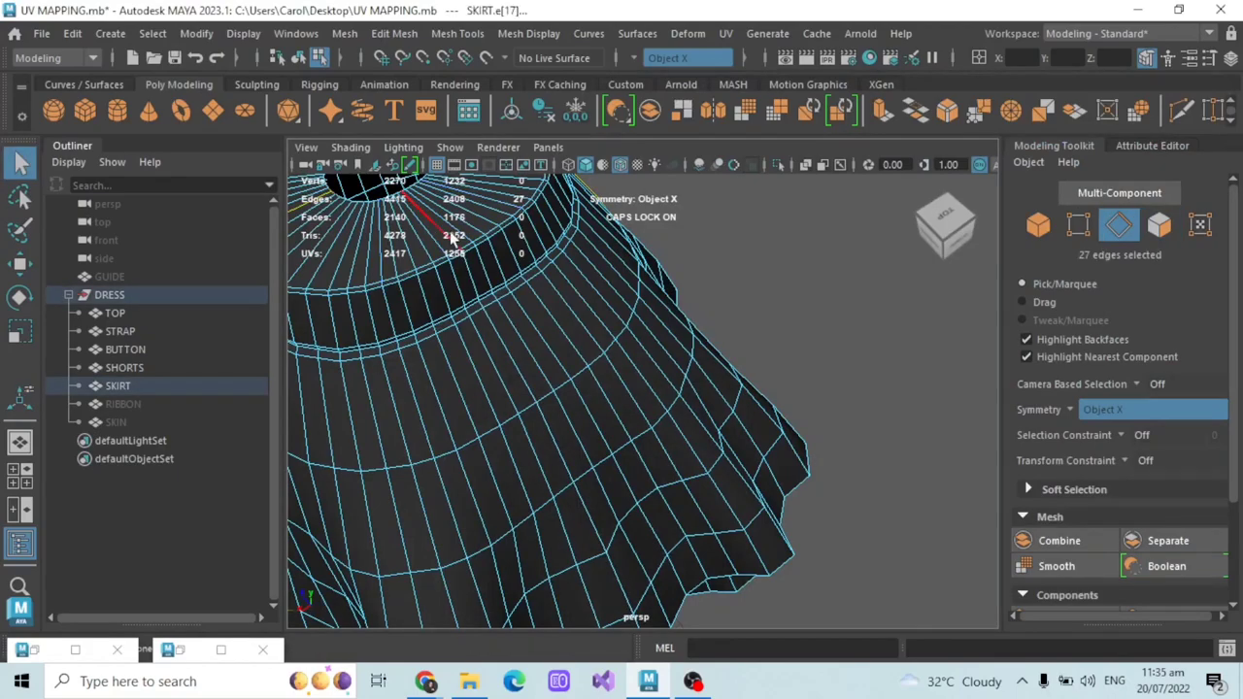
left_click(679, 57)
left_click(680, 66)
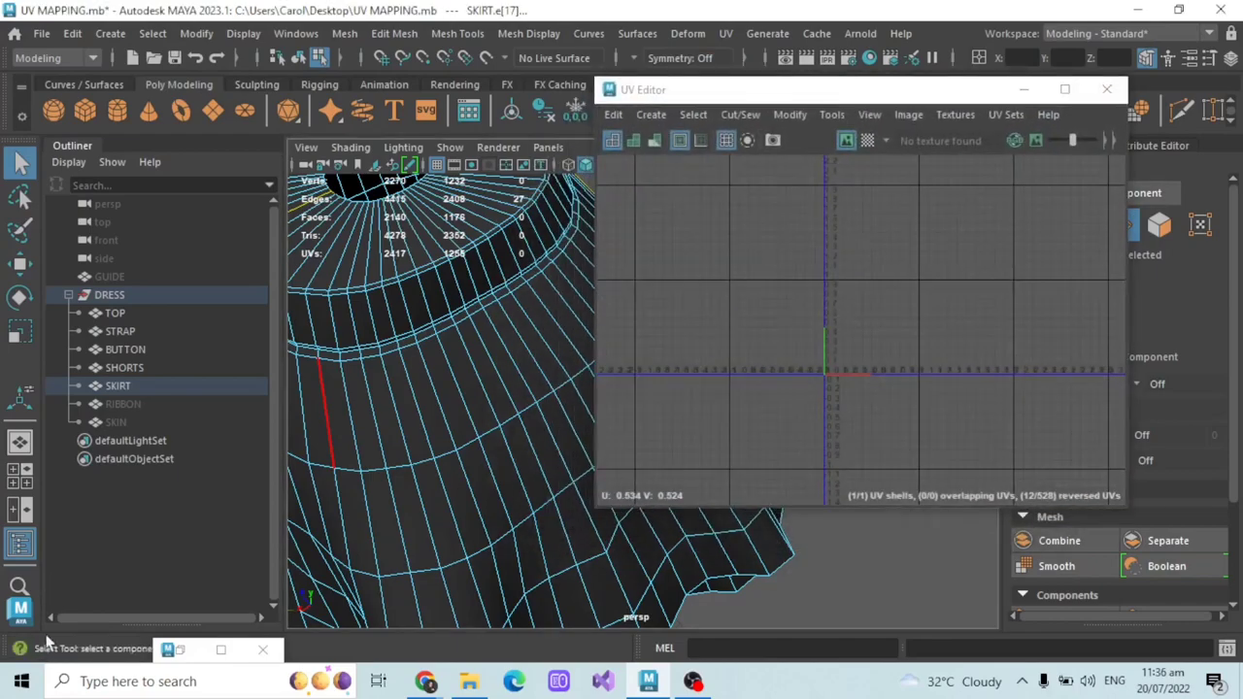
left_click(1023, 91)
left_click(726, 33)
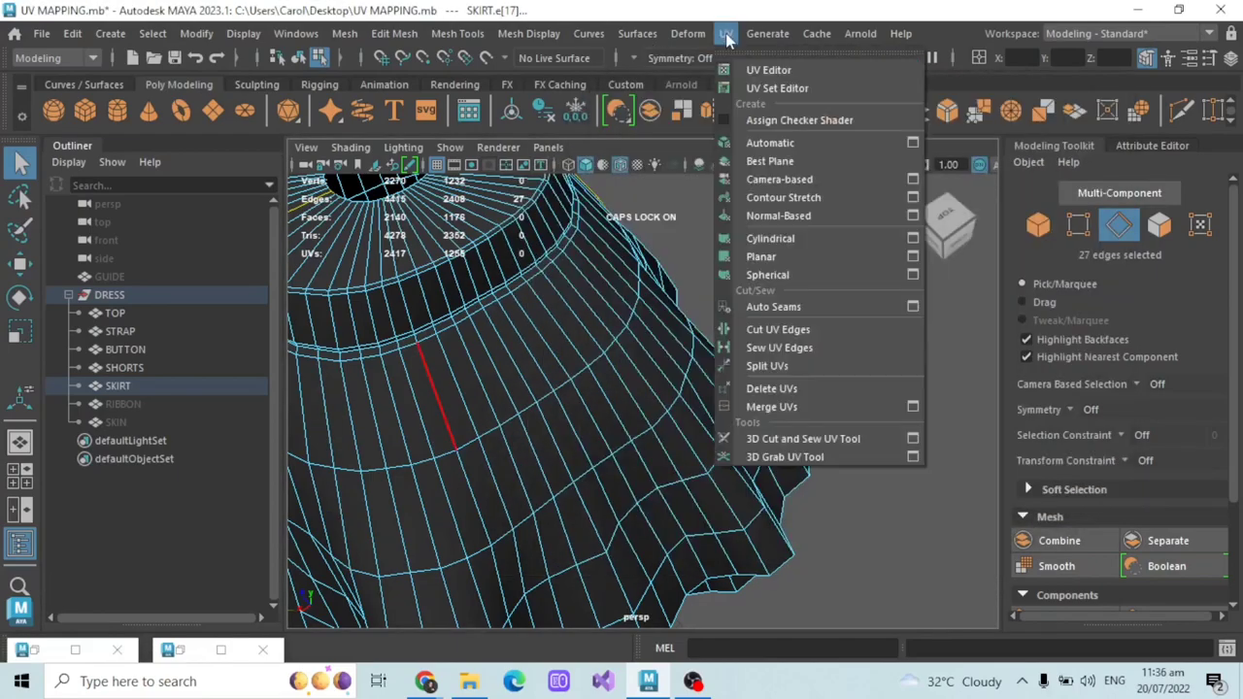
left_click(783, 439)
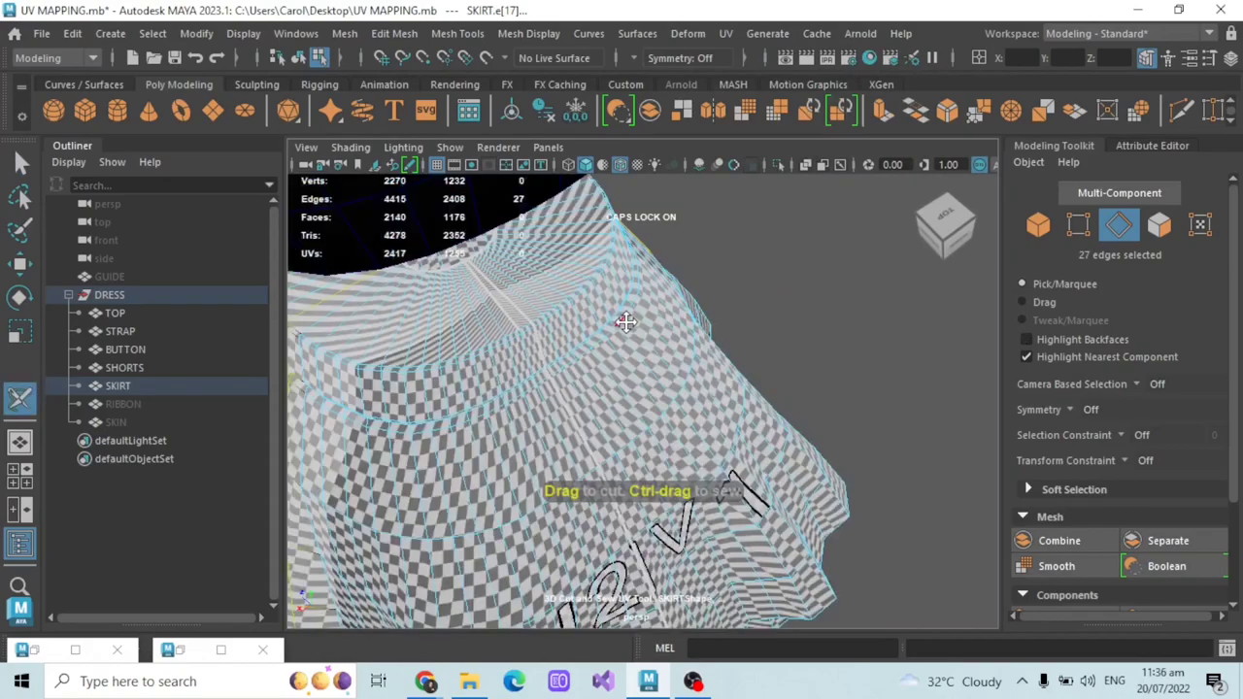
left_click(117, 648)
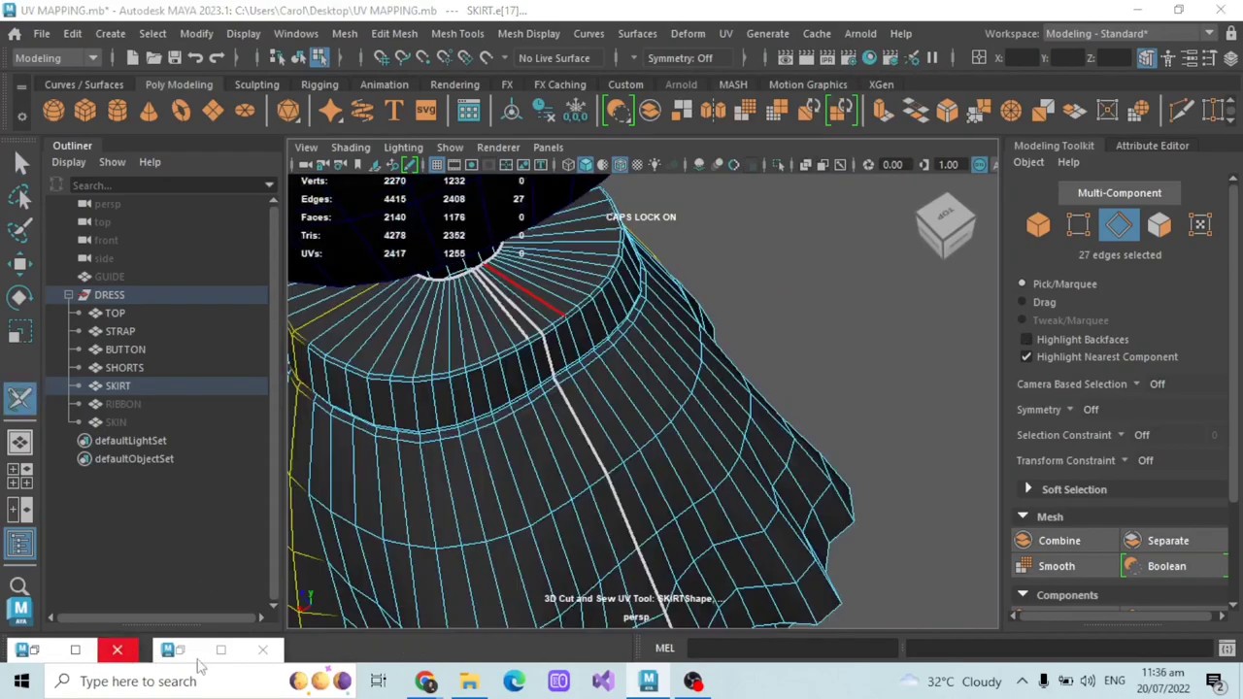
scroll(633, 270, "up", 2)
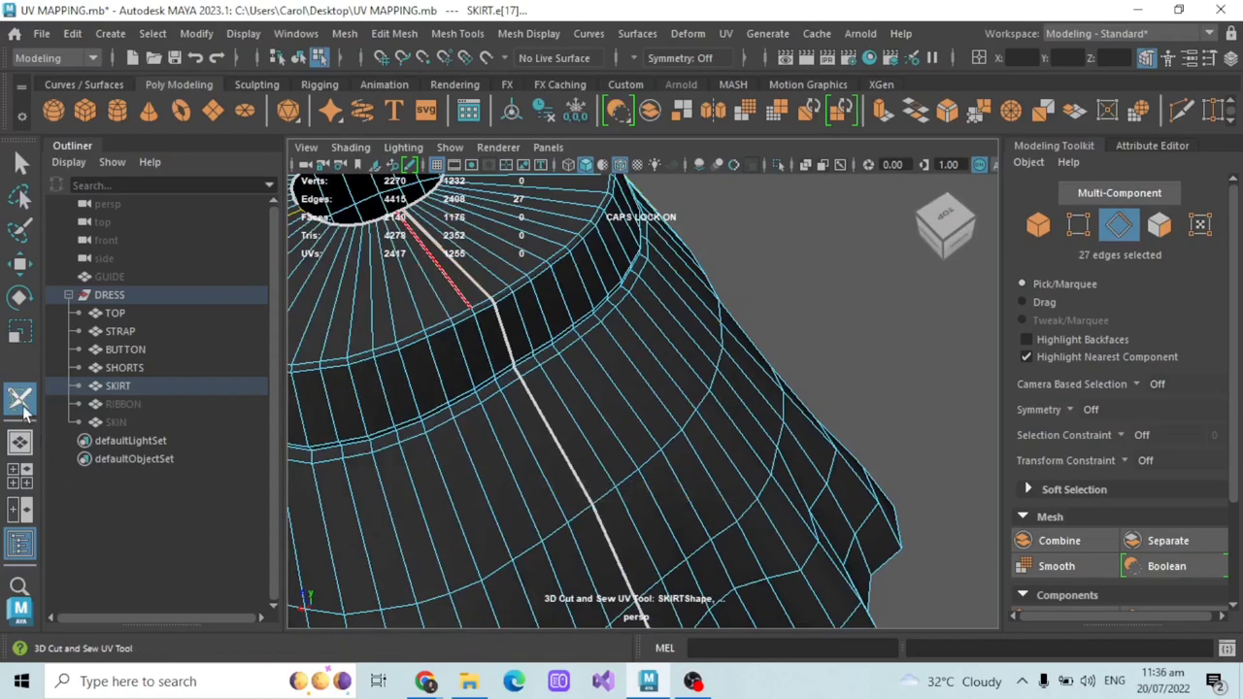
- Select the full seam edge line on the skirt's back, from the waist opening down to the hem
left_click(19, 163)
double_click(463, 273)
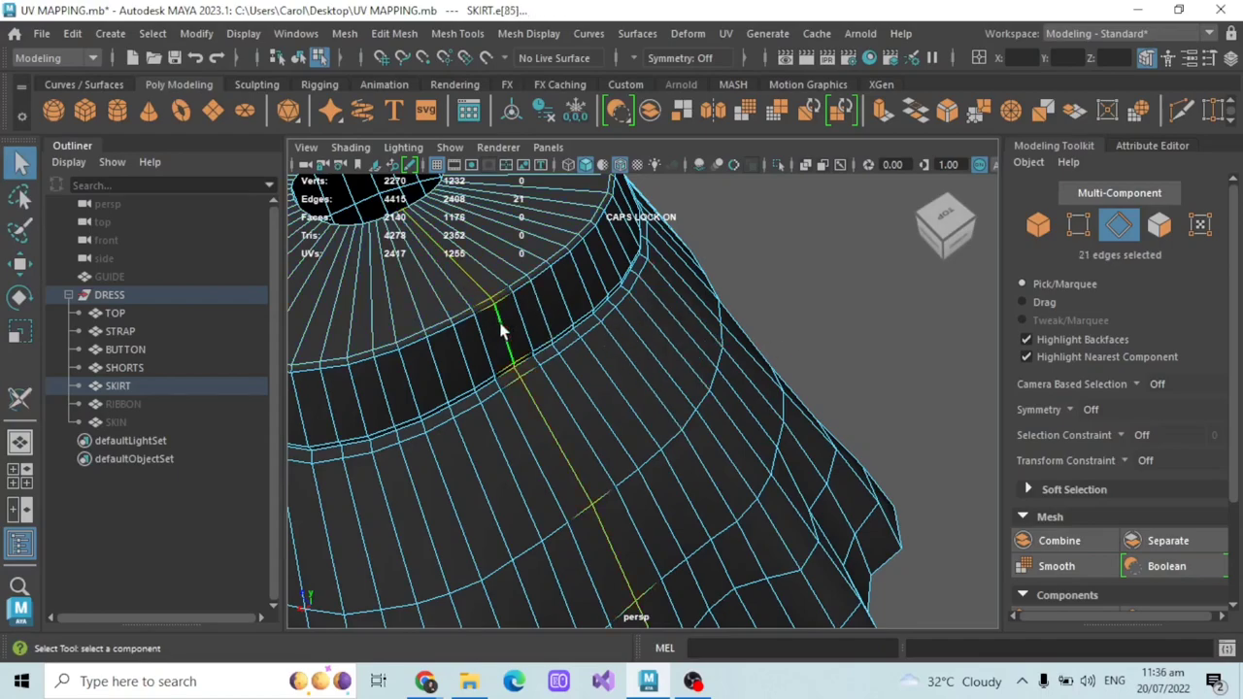
left_click(453, 279, "shift")
scroll(847, 293, "down", 5)
left_click_drag(848, 294, 351, 353, "alt")
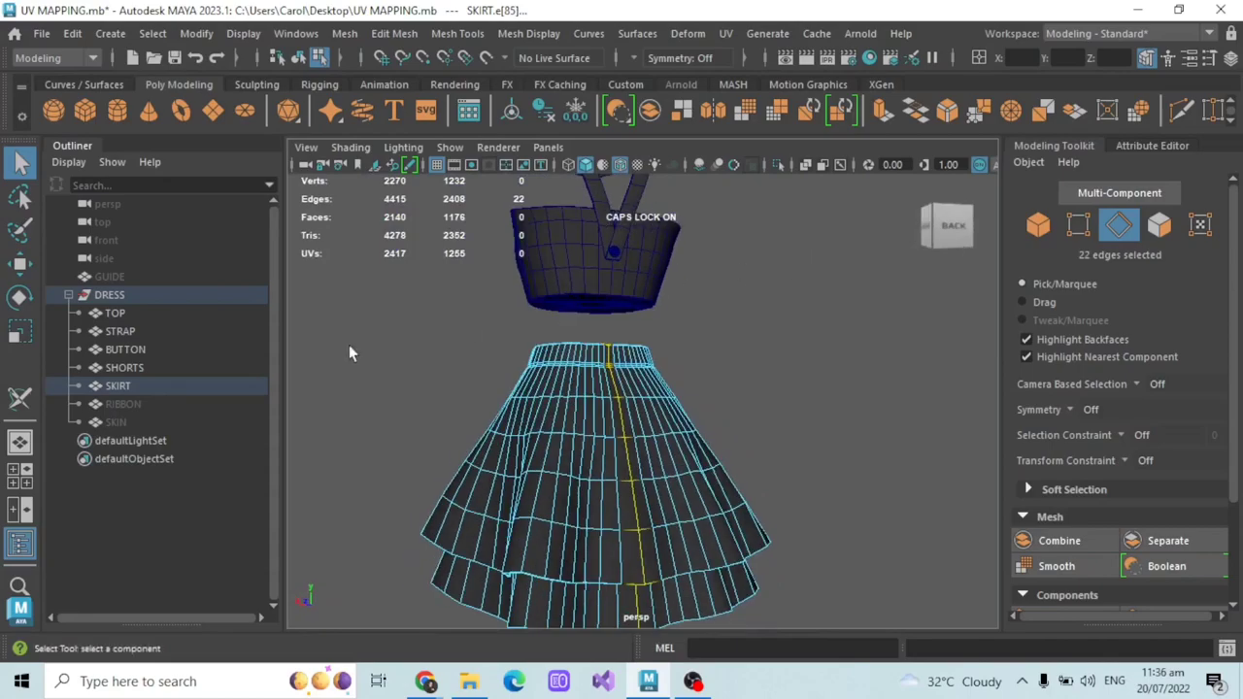
- Reopen the UV Editor with the Create and Cut and Sew tools shown, and sew the skirt's selected seam edges
left_click(727, 35)
left_click(788, 70)
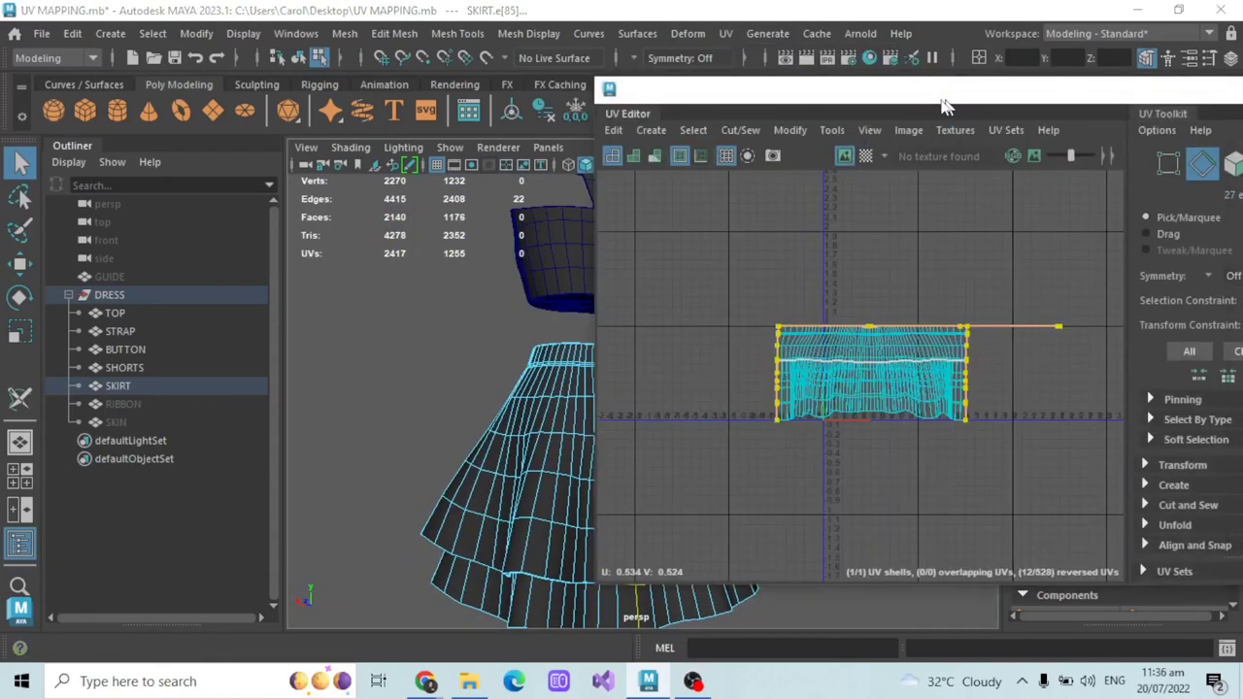
left_click_drag(947, 105, 668, 122)
scroll(903, 418, "down", 1)
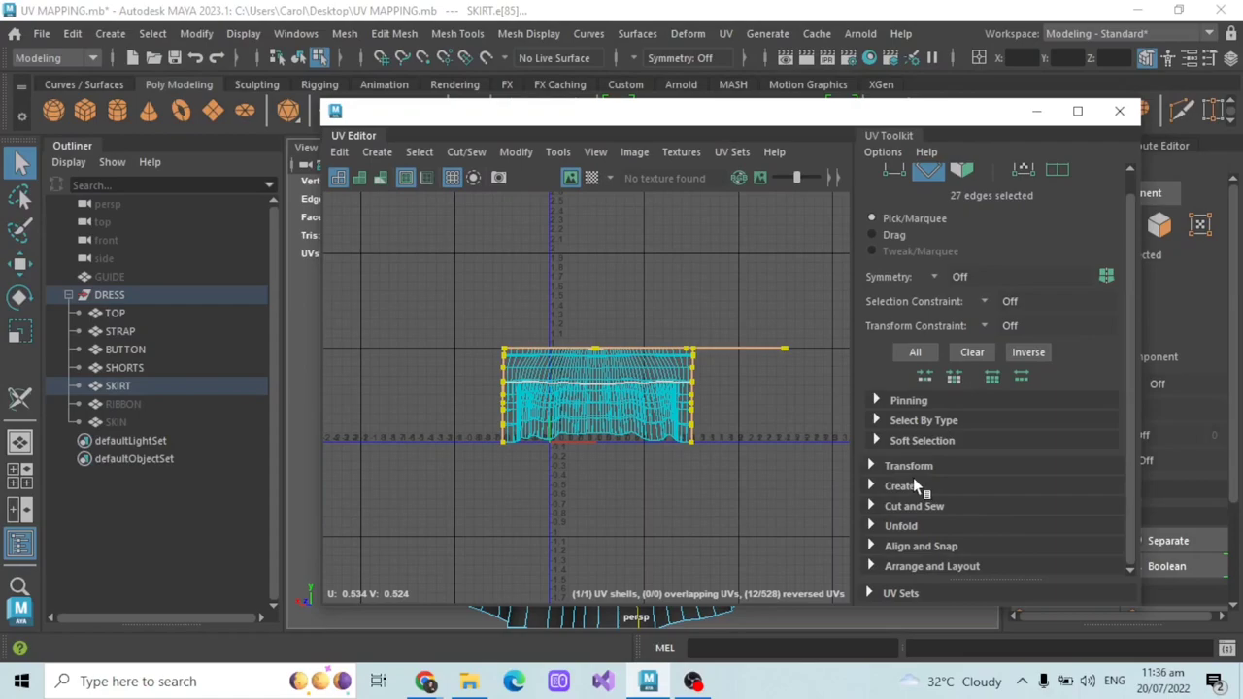
left_click(902, 485)
scroll(911, 485, "down", 2)
left_click(913, 506)
scroll(932, 485, "down", 2)
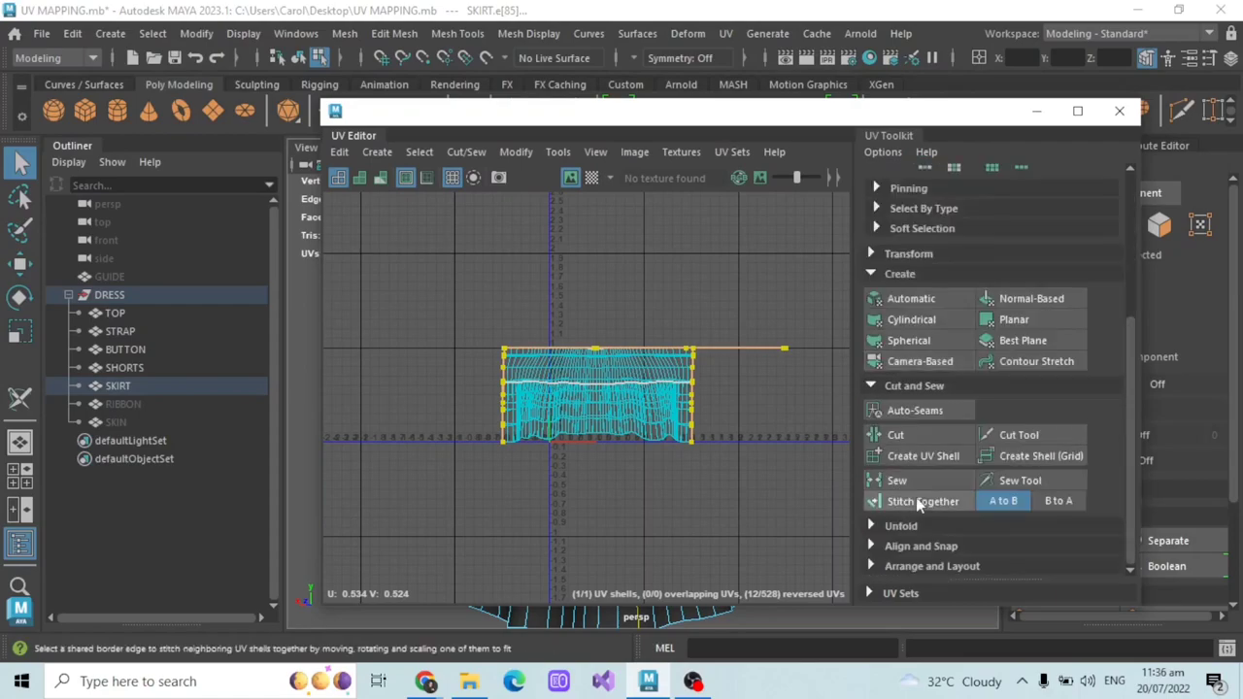
right_click_drag(695, 280, 693, 317, "shift")
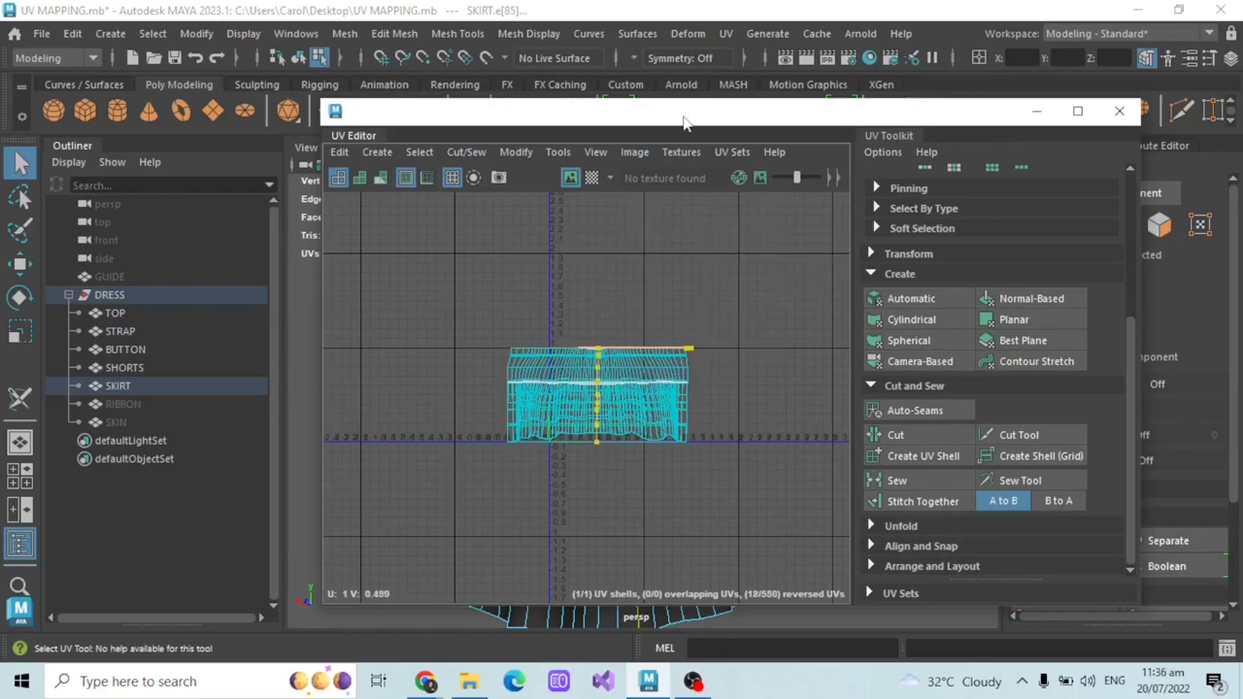
- Minimize the UV Editor and select the vertical edge line down the middle of the skirt's side
left_click_drag(686, 113, 847, 112)
scroll(437, 384, "up", 2)
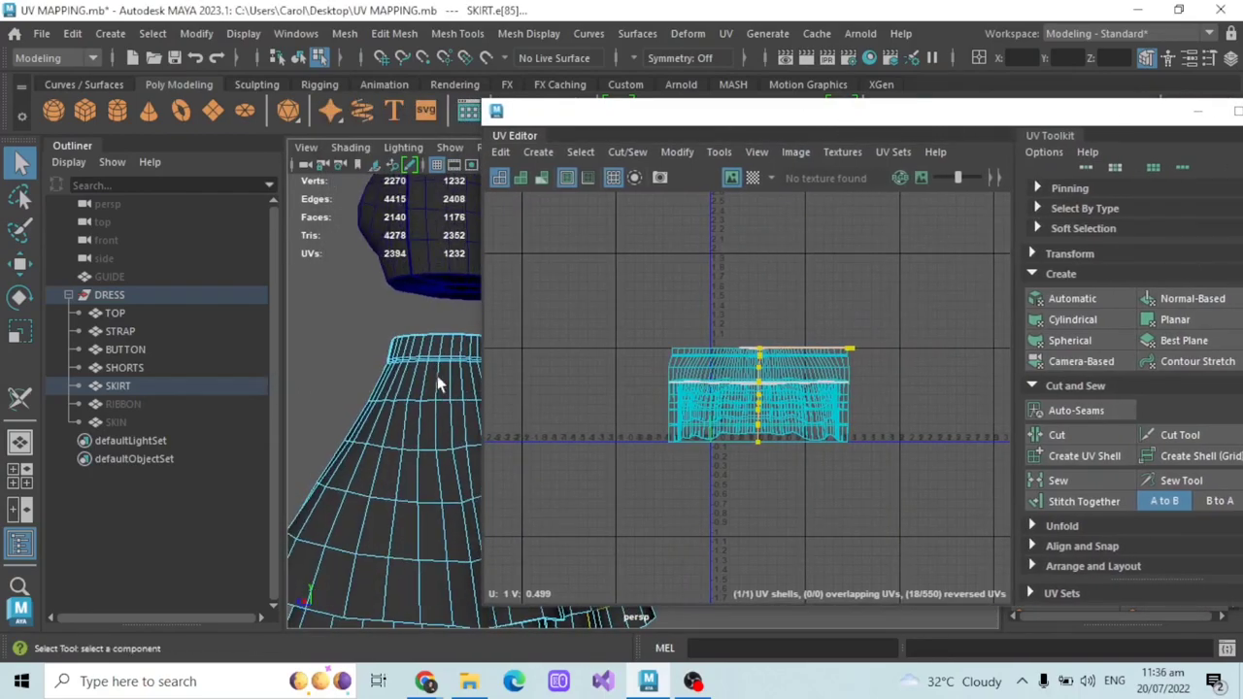
left_click_drag(420, 337, 474, 321, "alt")
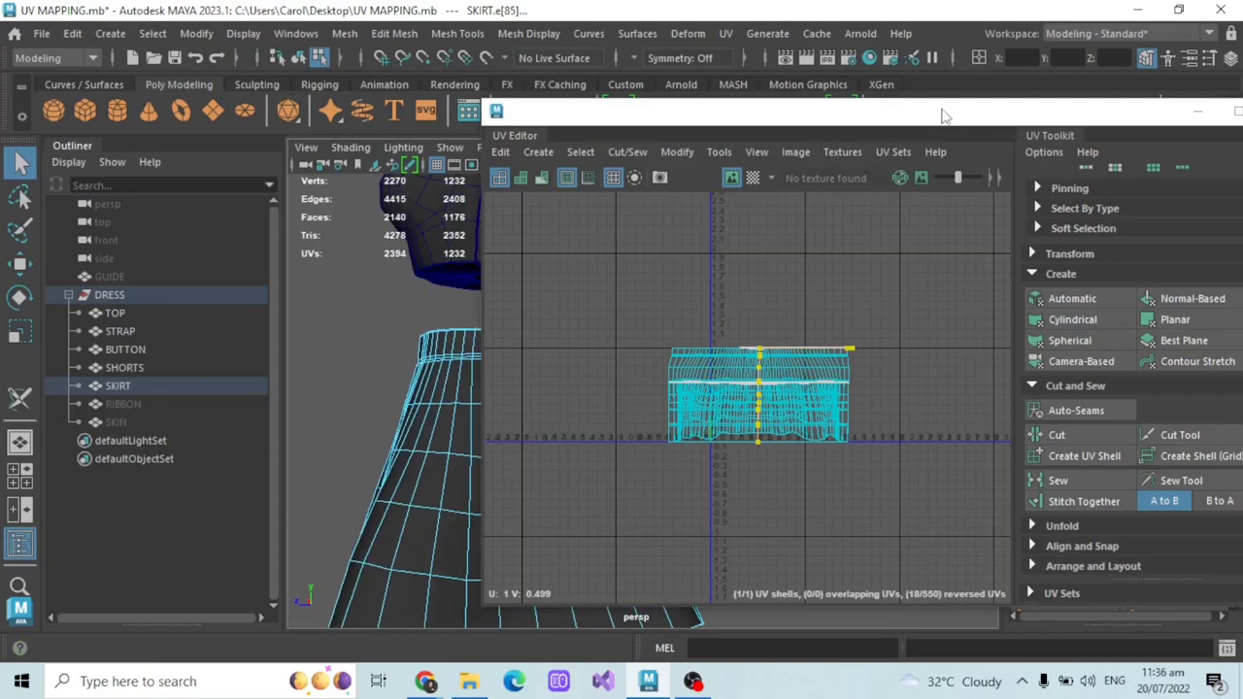
left_click(1197, 108)
mouse_move(706, 321)
left_mouse_down("alt")
mouse_move(661, 343)
mouse_move(700, 322)
left_mouse_up("alt")
scroll(661, 346, "up", 2)
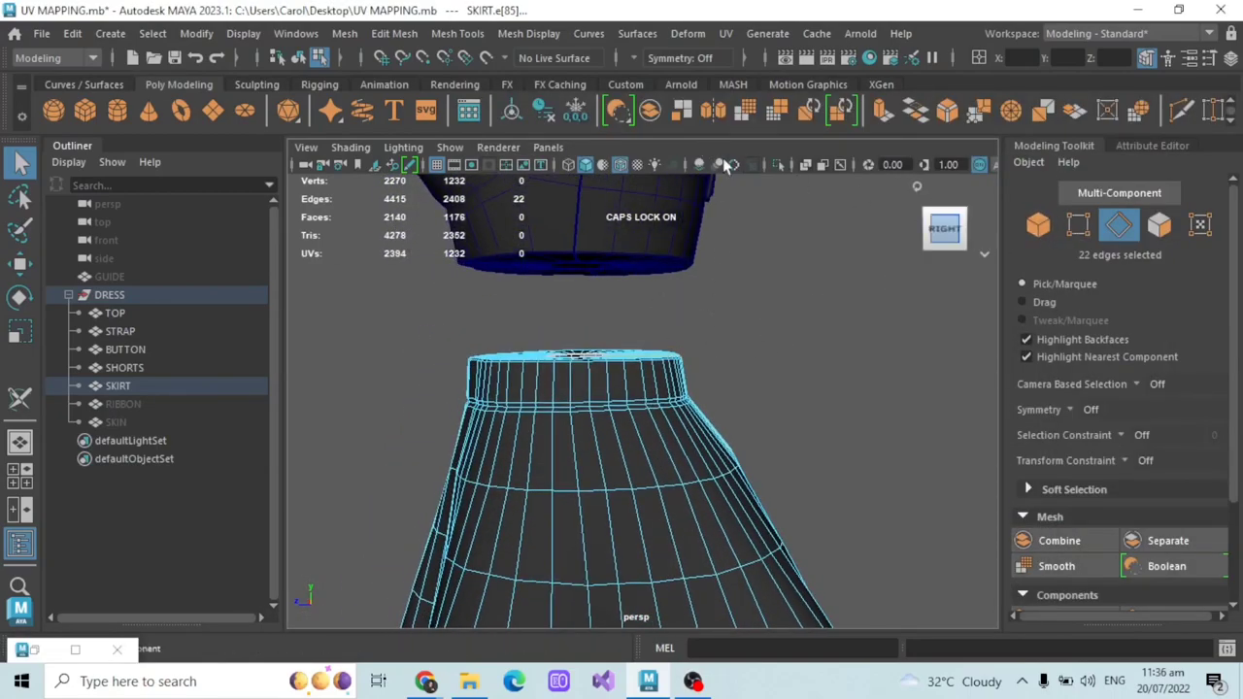
double_click(569, 383)
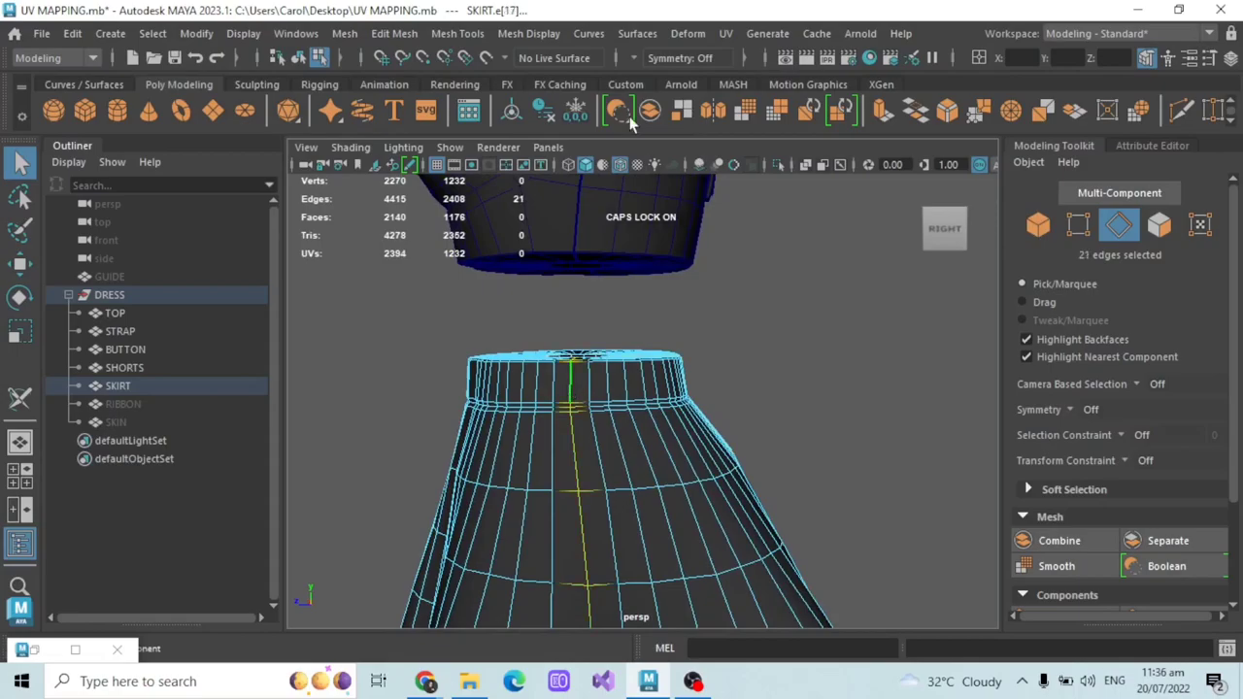
- Turn on Object X symmetry and add the horizontal edge loop between the skirt's two layers to the selection
left_click(642, 58)
left_click(761, 313)
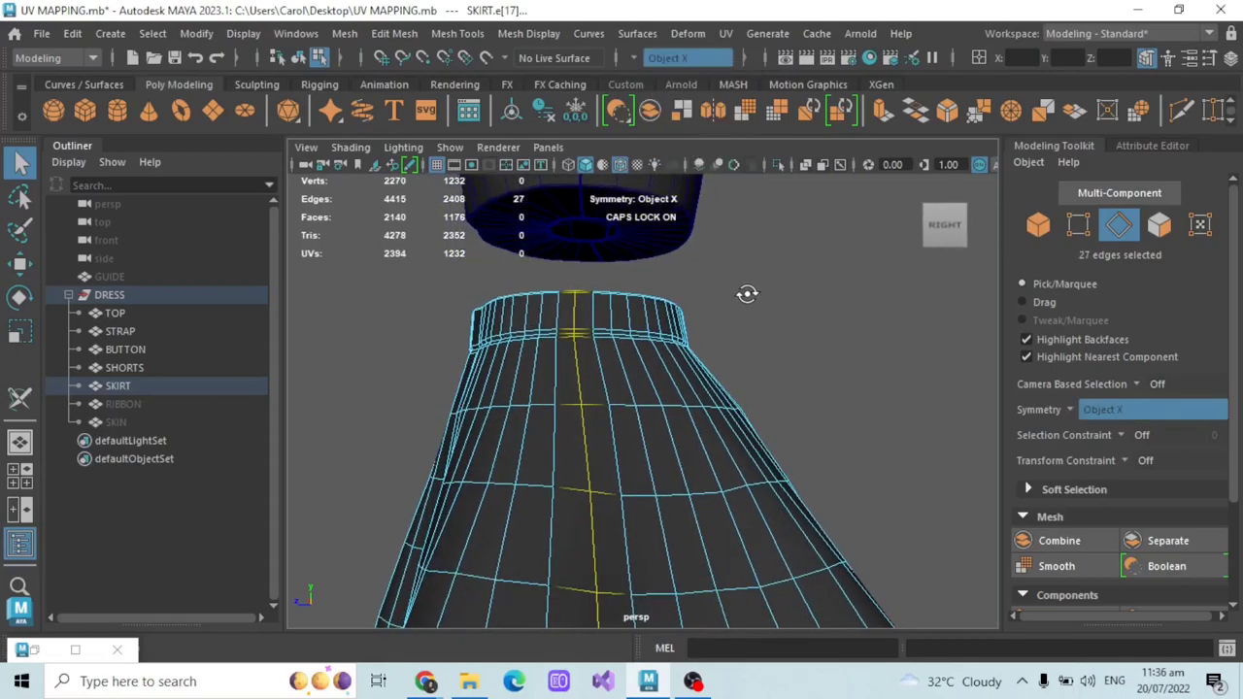
left_click_drag(602, 407, 612, 439, "alt")
scroll(652, 445, "up", 4)
double_click(647, 335, "shift")
scroll(680, 361, "down", 5)
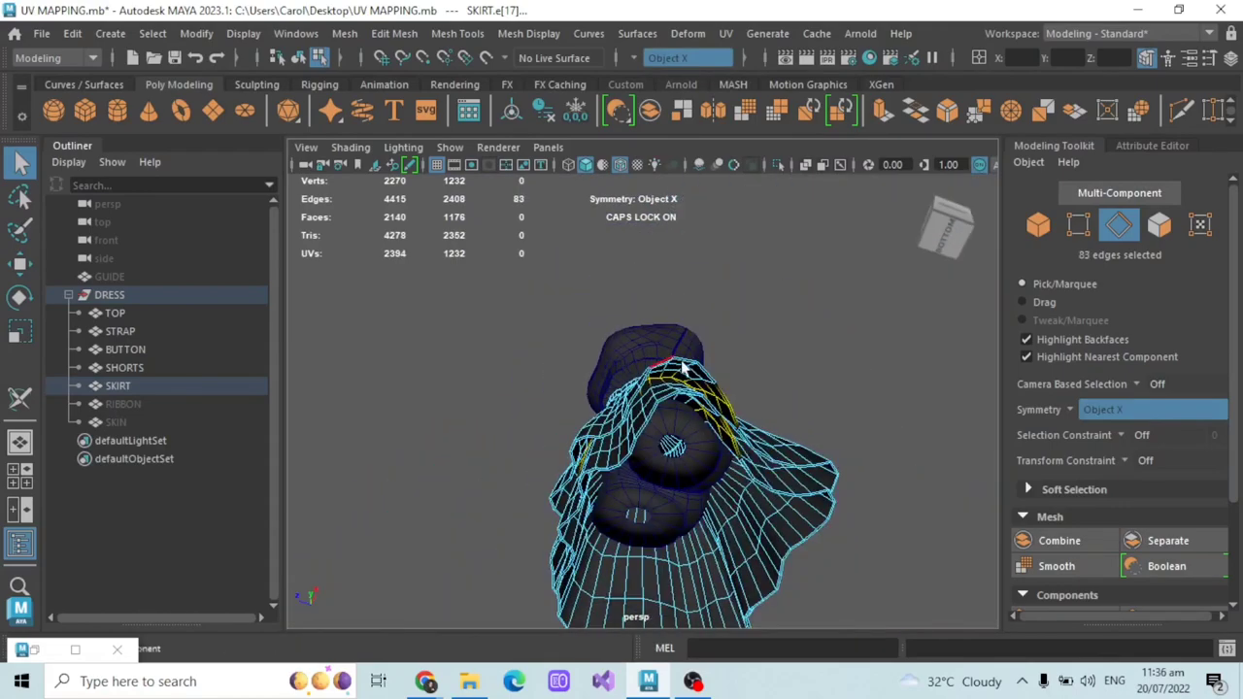
- Reopen the UV Editor and cut the skirt's UVs along the selected edges
left_click_drag(660, 359, 583, 325, "alt")
scroll(581, 369, "up", 2)
left_click(33, 649)
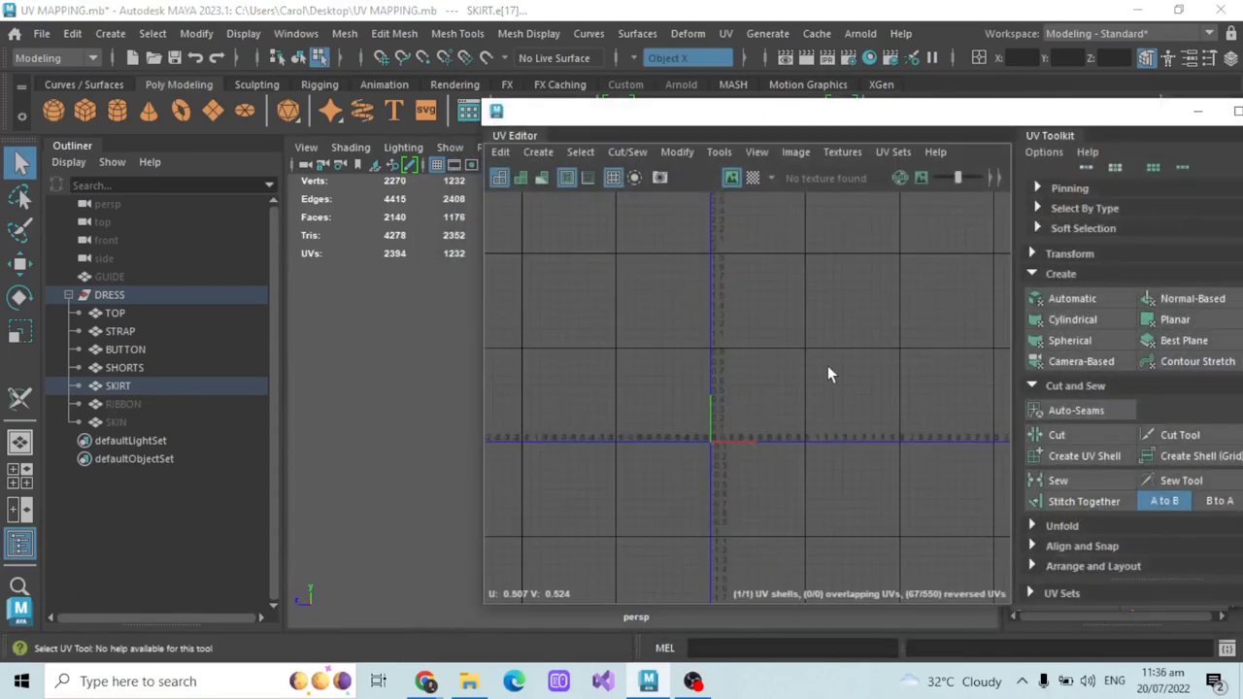
scroll(827, 365, "down", 2)
right_click(650, 324, "shift")
right_click_drag(651, 331, 583, 348, "shift")
- Turn off the symmetry and cut the remaining vertical side edge line down to the skirt's hem
left_click_drag(951, 119, 996, 195)
left_click_drag(424, 406, 473, 412, "alt")
middle_click_drag(500, 383, 441, 349, "alt")
left_click(634, 61)
left_click(669, 74)
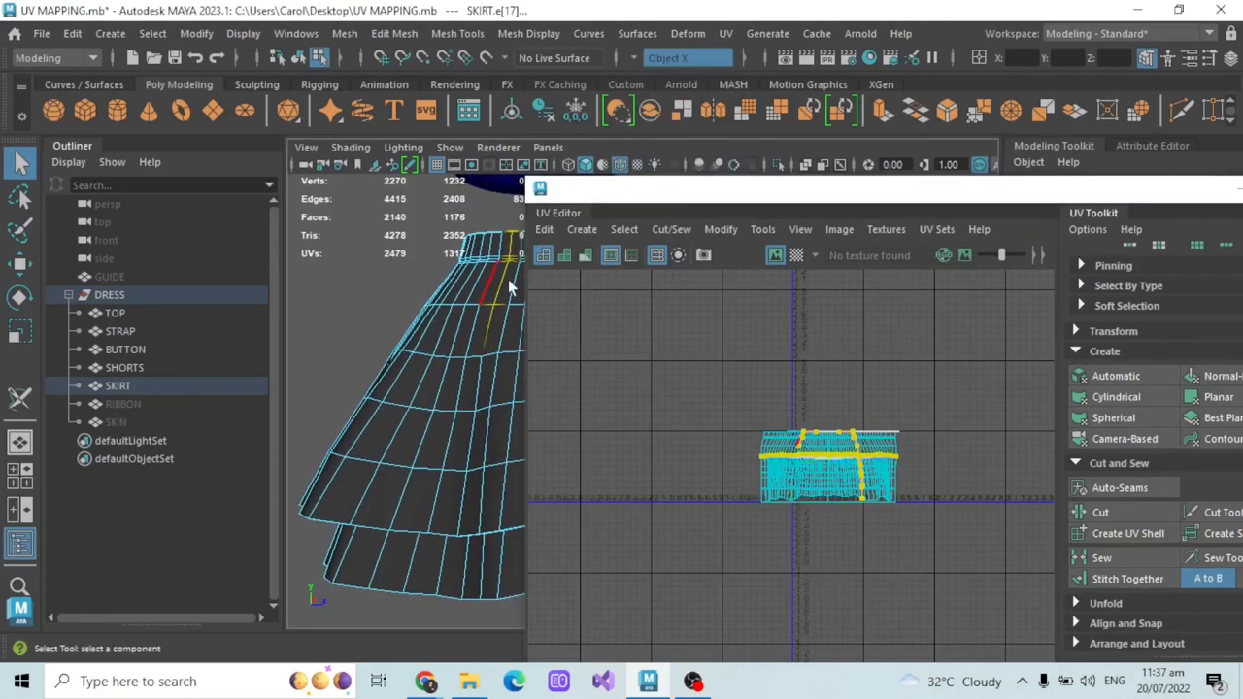
right_click_drag(733, 317, 677, 352, "shift")
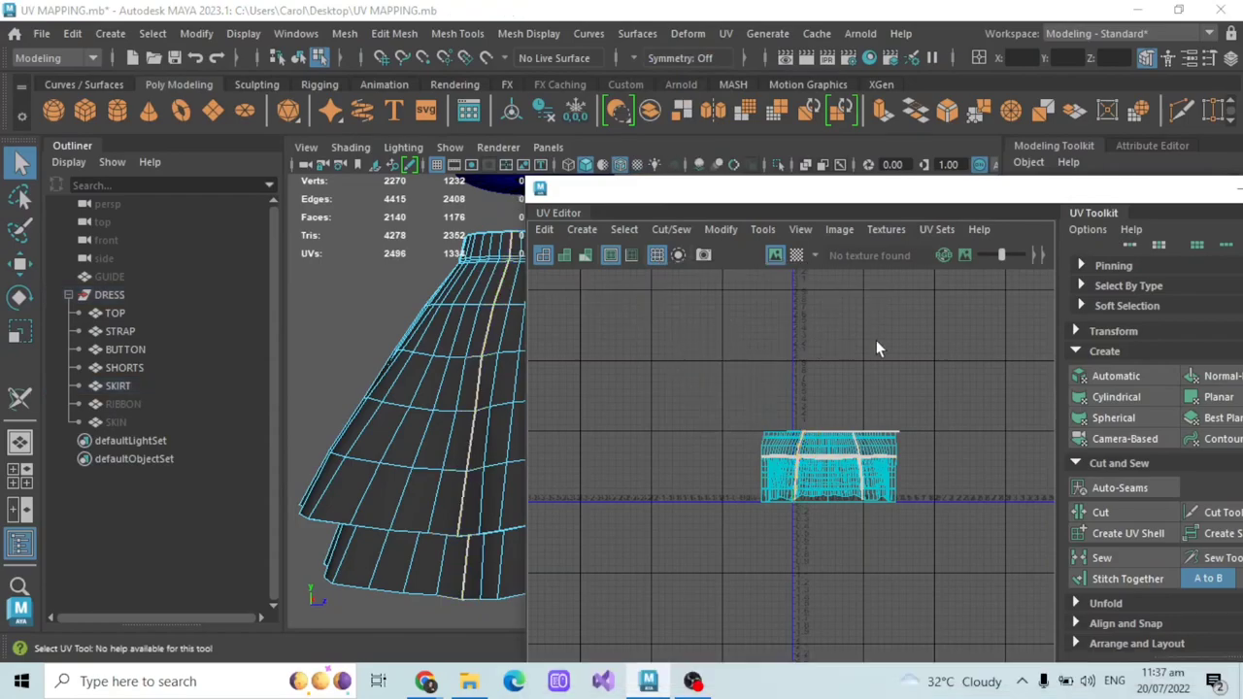
- Select all of the skirt's UVs and unfold them
left_click_drag(930, 197, 802, 215)
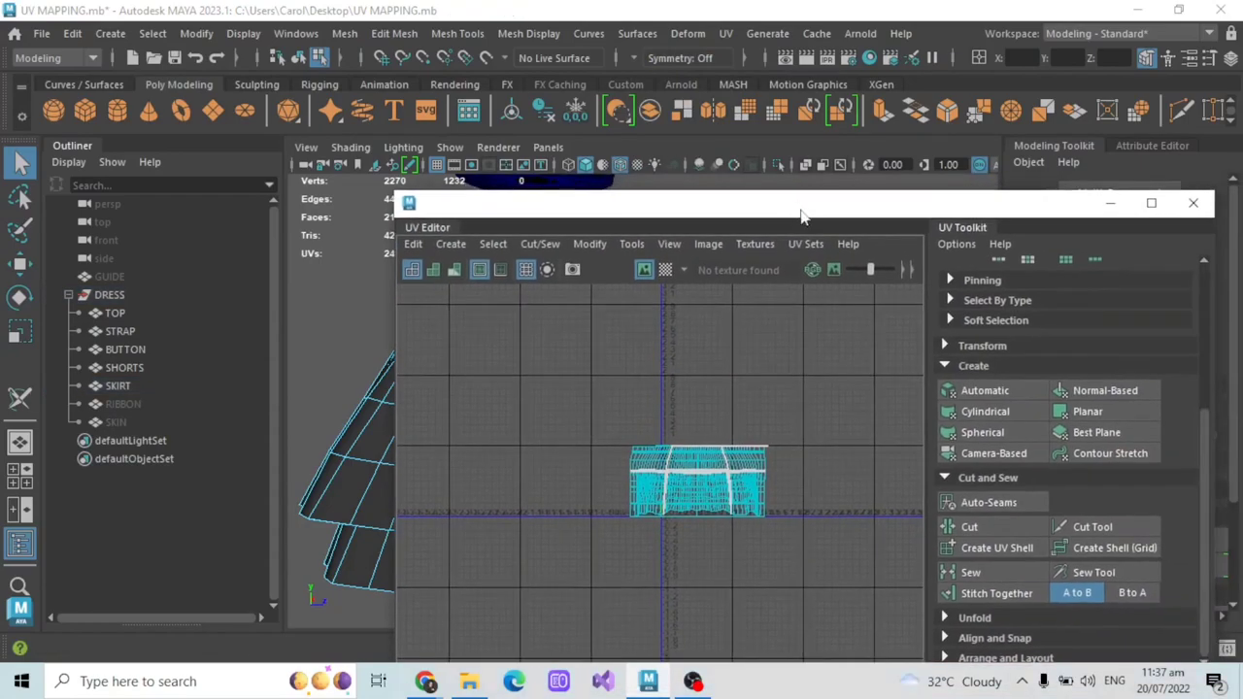
scroll(1039, 390, "up", 5)
left_click(1096, 279)
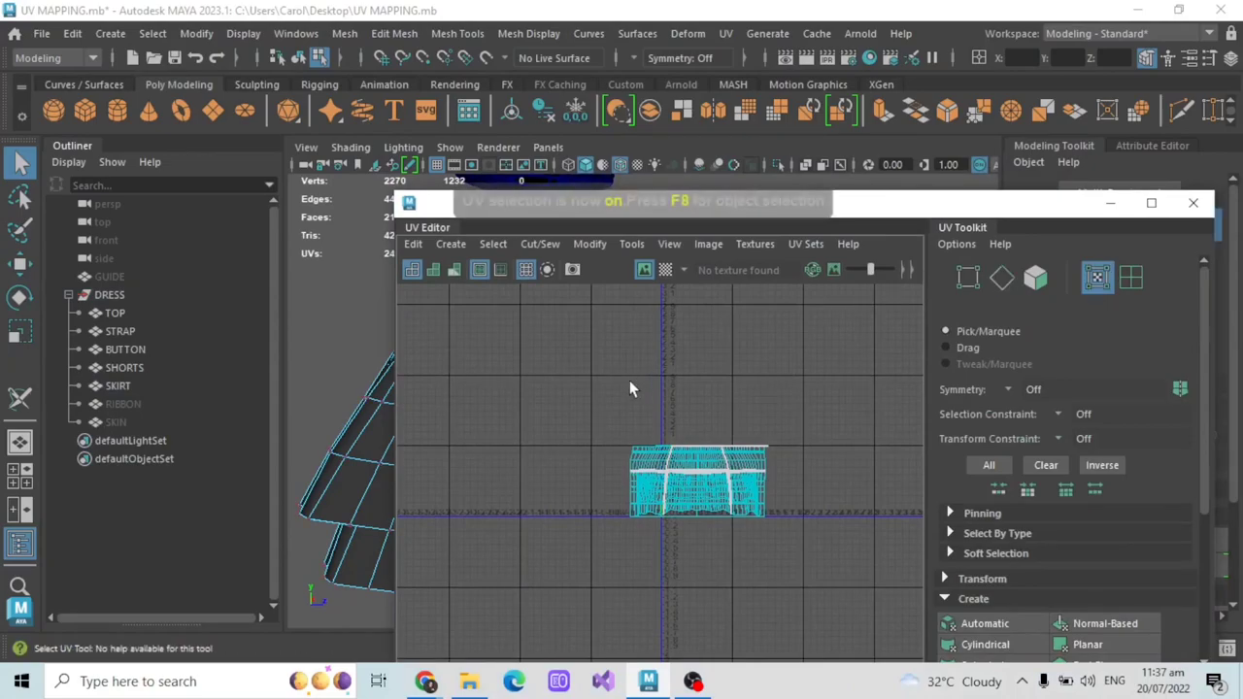
left_click_drag(544, 395, 878, 607)
left_click(590, 244)
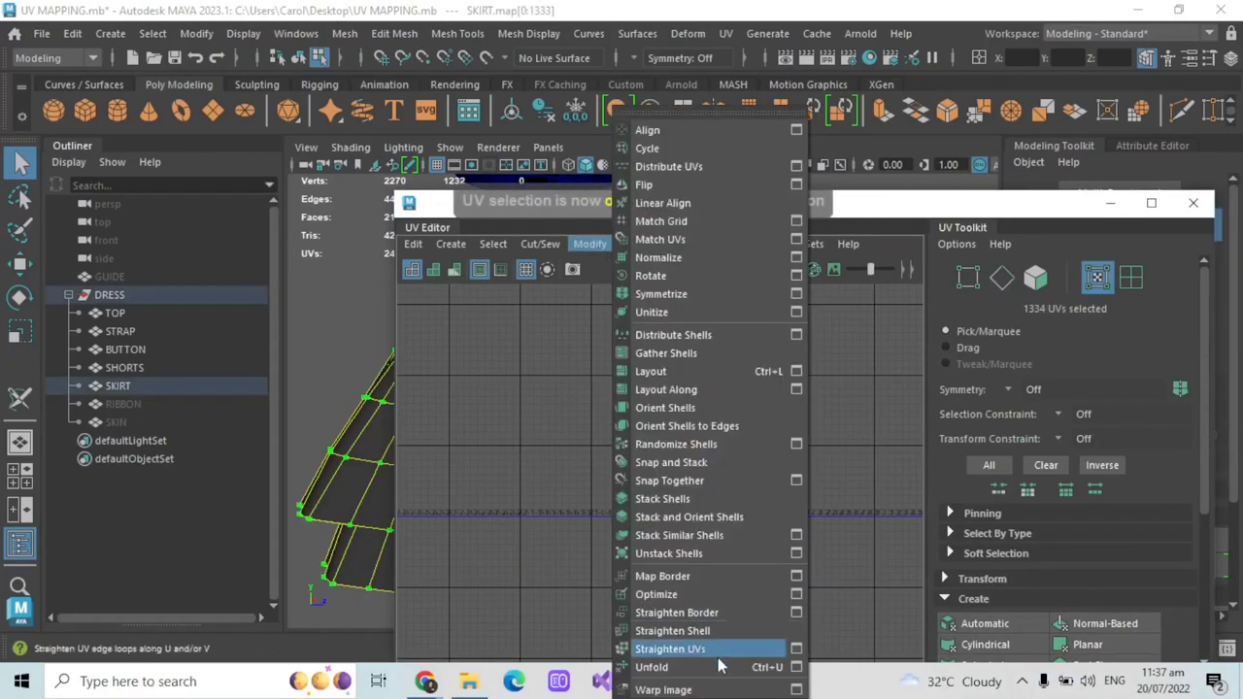
left_click(680, 644)
- Turn on the checker map and orient one of the skirt's outer-layer UV shells
left_click_drag(808, 213, 1005, 248)
left_click_drag(340, 411, 558, 427, "alt")
double_click(478, 364)
scroll(882, 423, "up", 2)
left_click(862, 304)
left_click(787, 278)
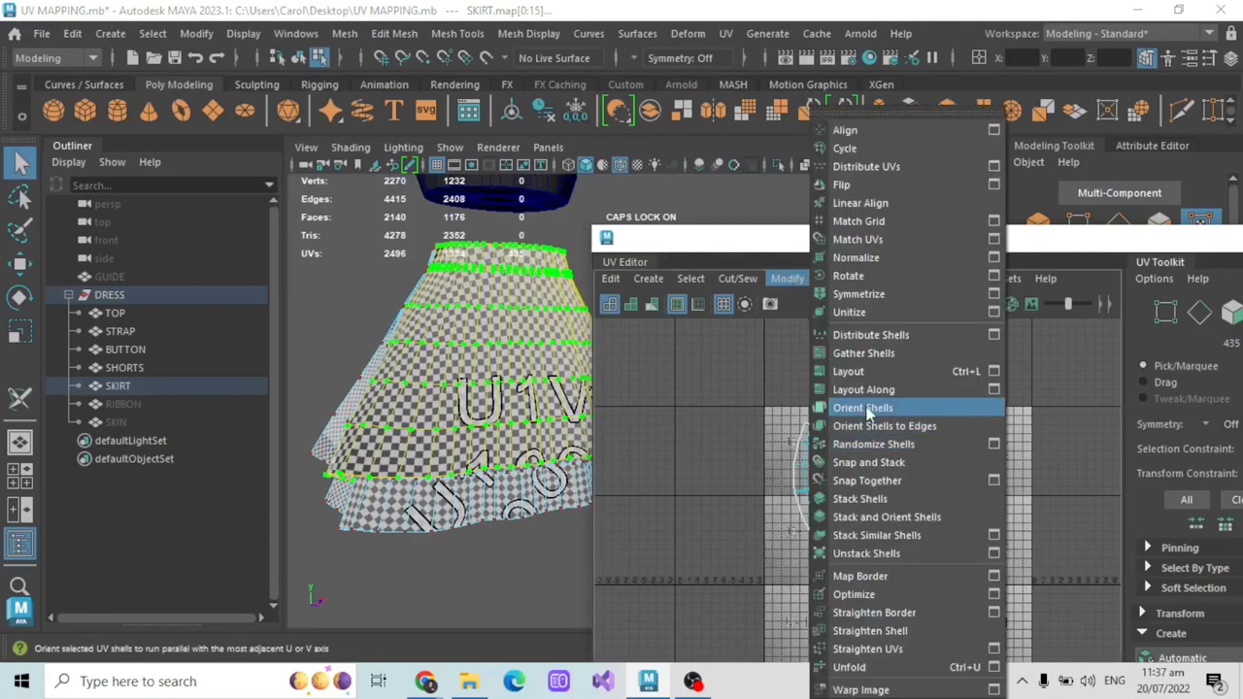
left_click(867, 408)
- Move the oriented outer-layer shell up and to the right, clear of the other skirt shells
key("w")
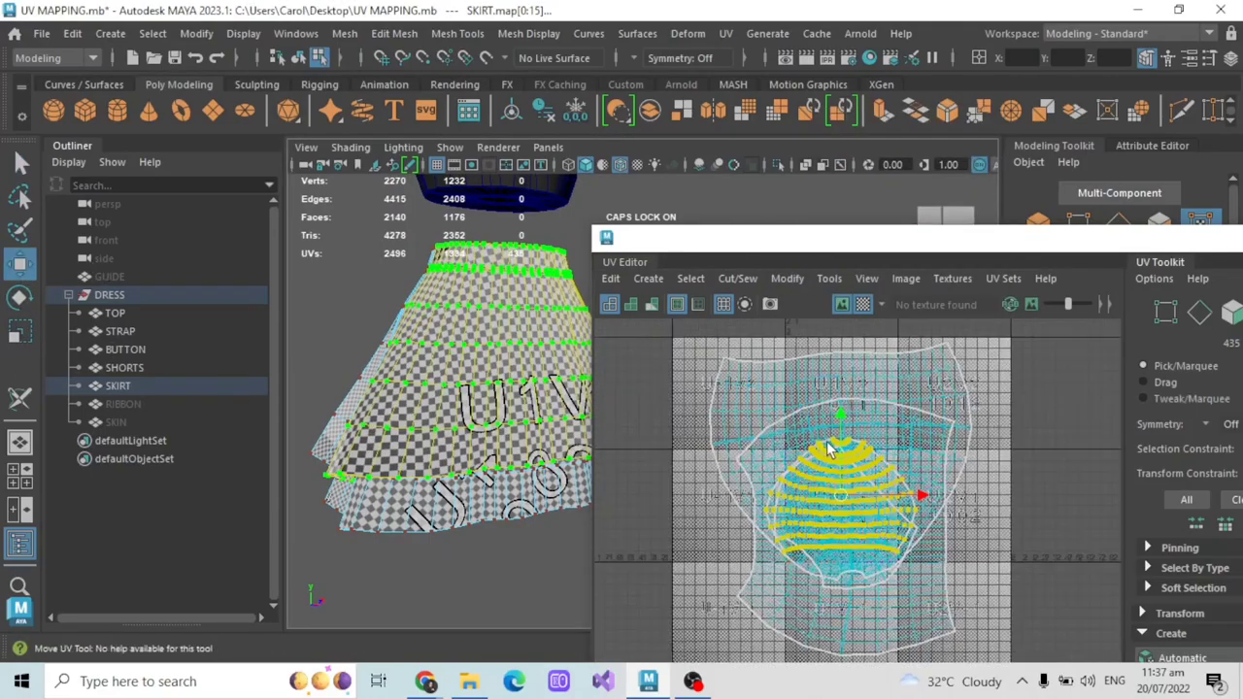
left_click_drag(841, 416, 841, 336)
left_click_drag(917, 421, 1128, 421)
- Rotate and orient one of the skirt's lower-layer shells and place it directly below the moved outer-layer shell
left_click_drag(486, 456, 525, 389, "alt")
left_click(522, 389)
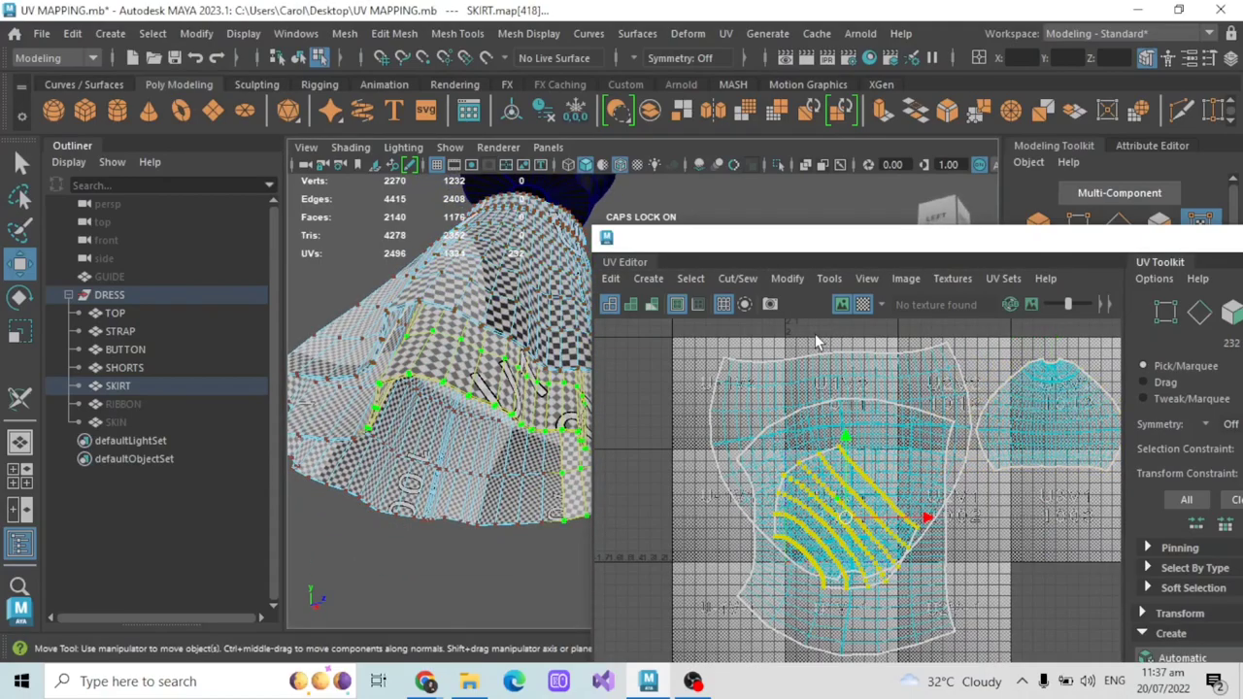
left_click_drag(407, 379, 2, 387, "alt")
left_click_drag(890, 460, 821, 444)
left_click(786, 278)
left_click(862, 407)
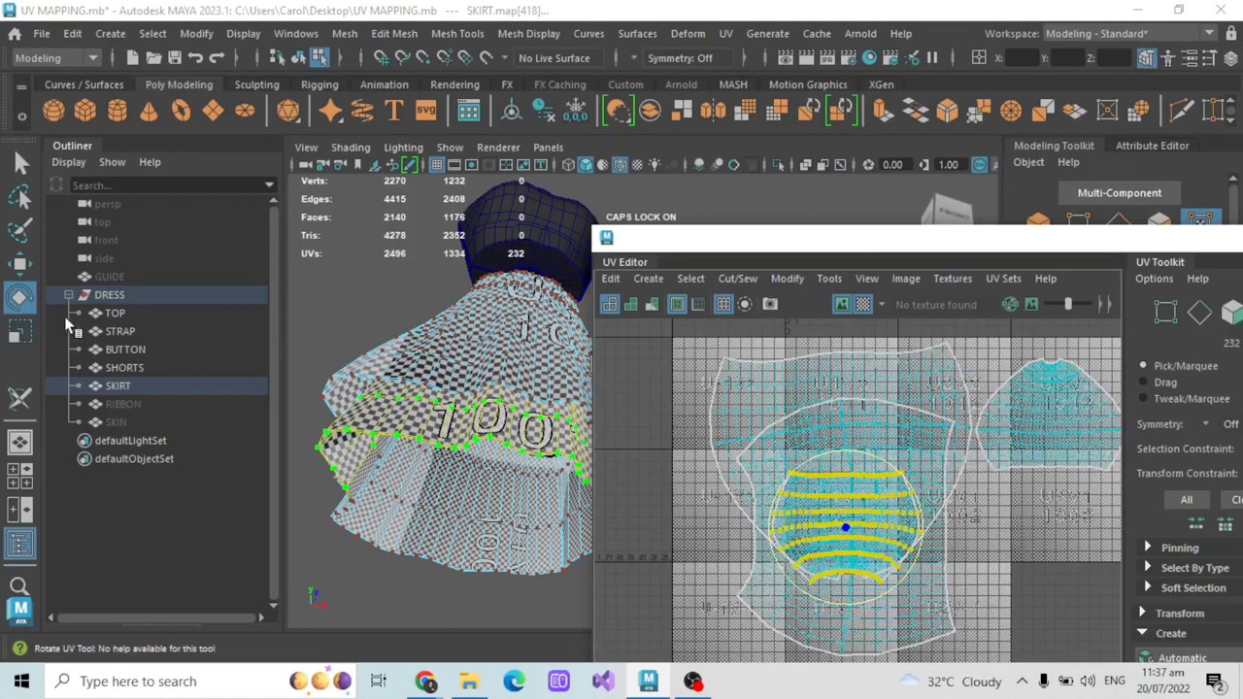
left_click_drag(1117, 538, 1122, 539)
- Select the skirt's other outer-layer shell, rotate it so its waist end points up, and orient it
left_click_drag(496, 410, 592, 486, "alt")
left_click_drag(1043, 240, 916, 227)
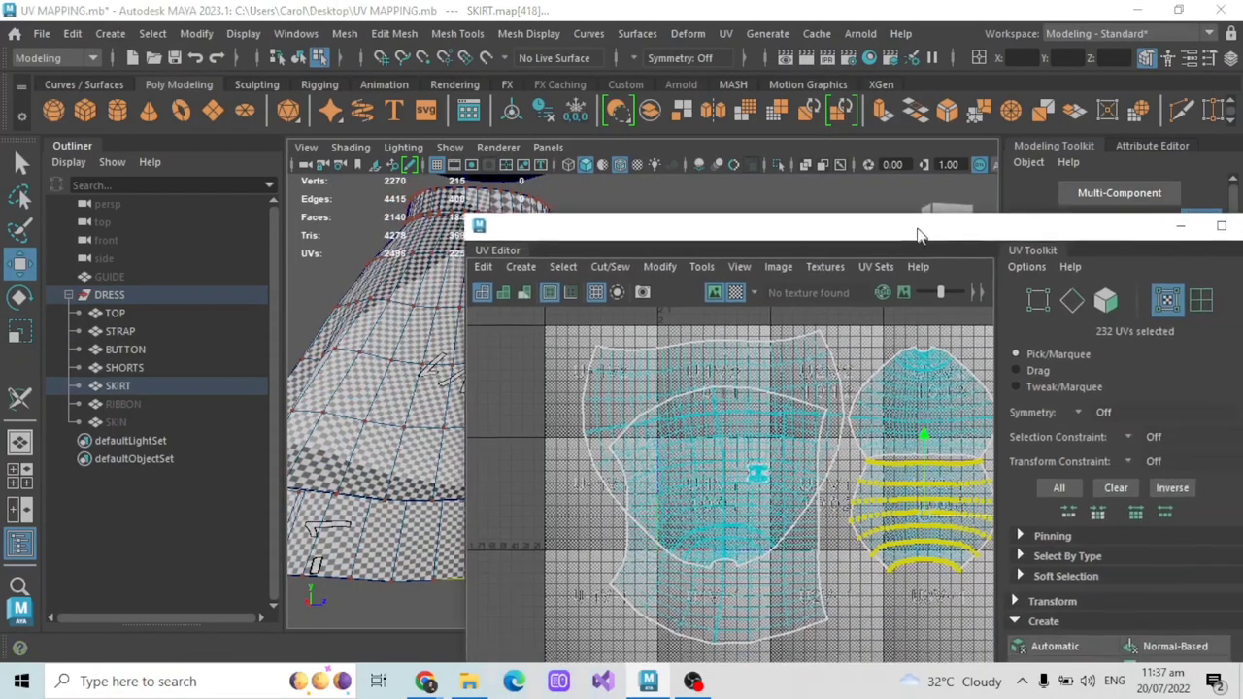
double_click(365, 418)
left_click_drag(365, 418, 402, 427, "alt")
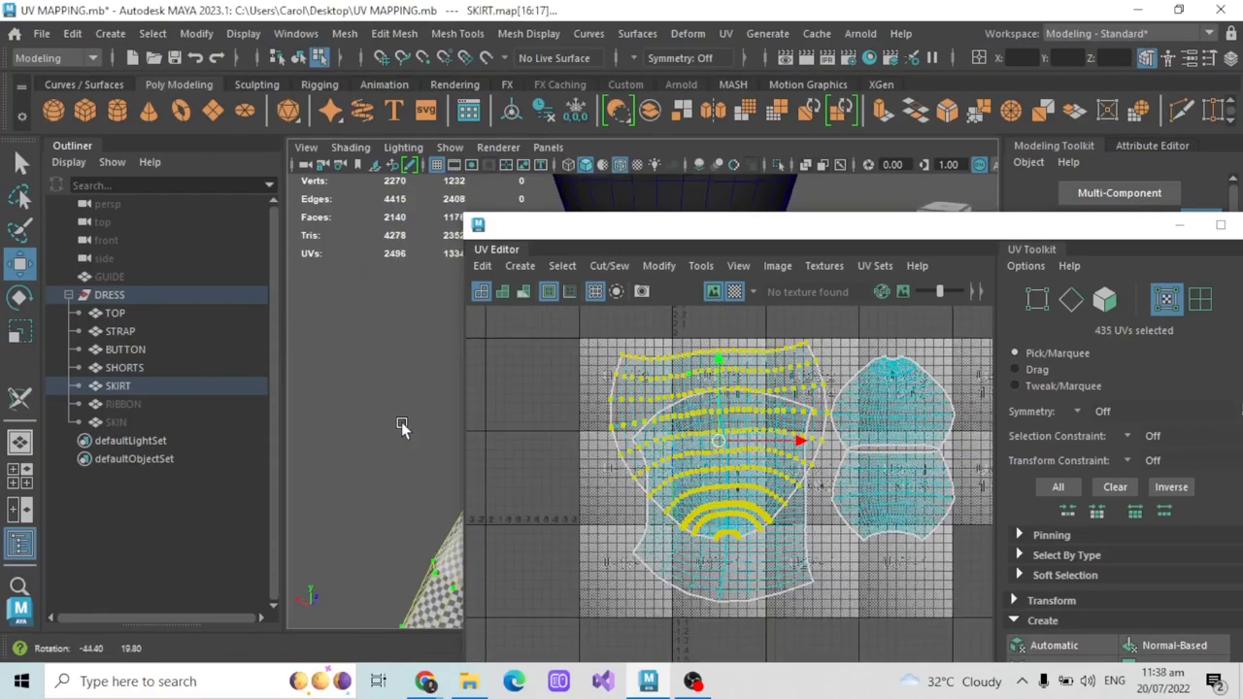
left_click_drag(855, 225, 1004, 200)
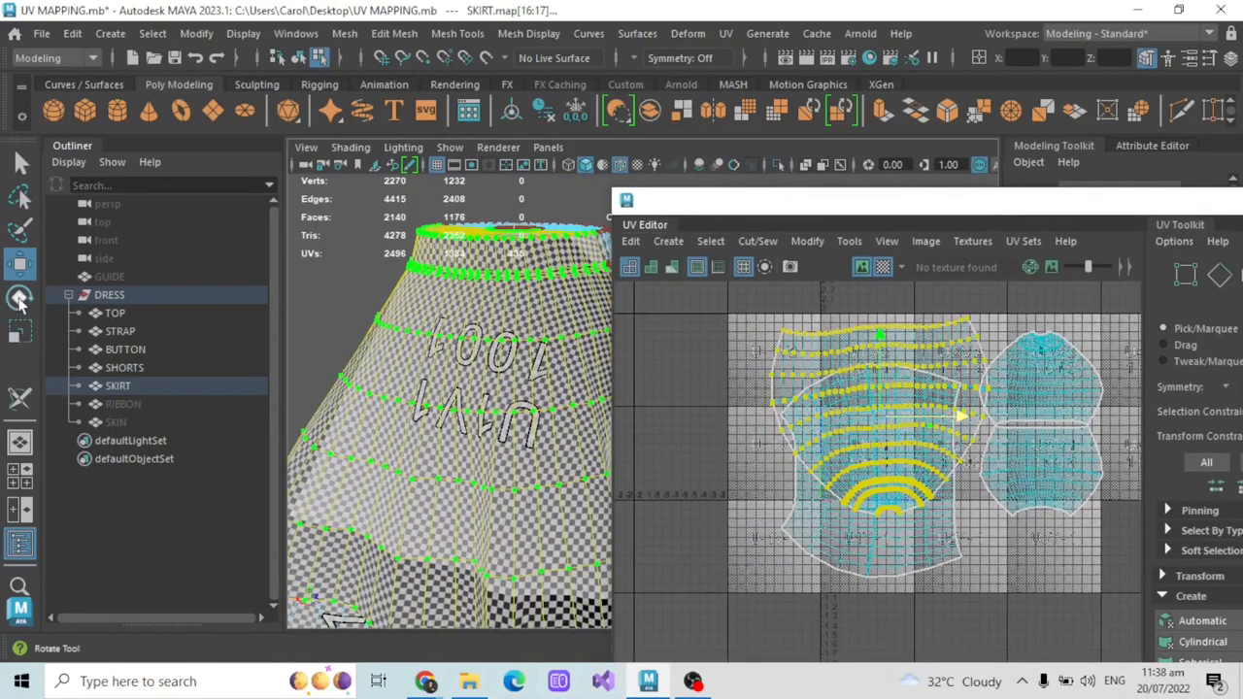
left_click_drag(929, 363, 881, 414)
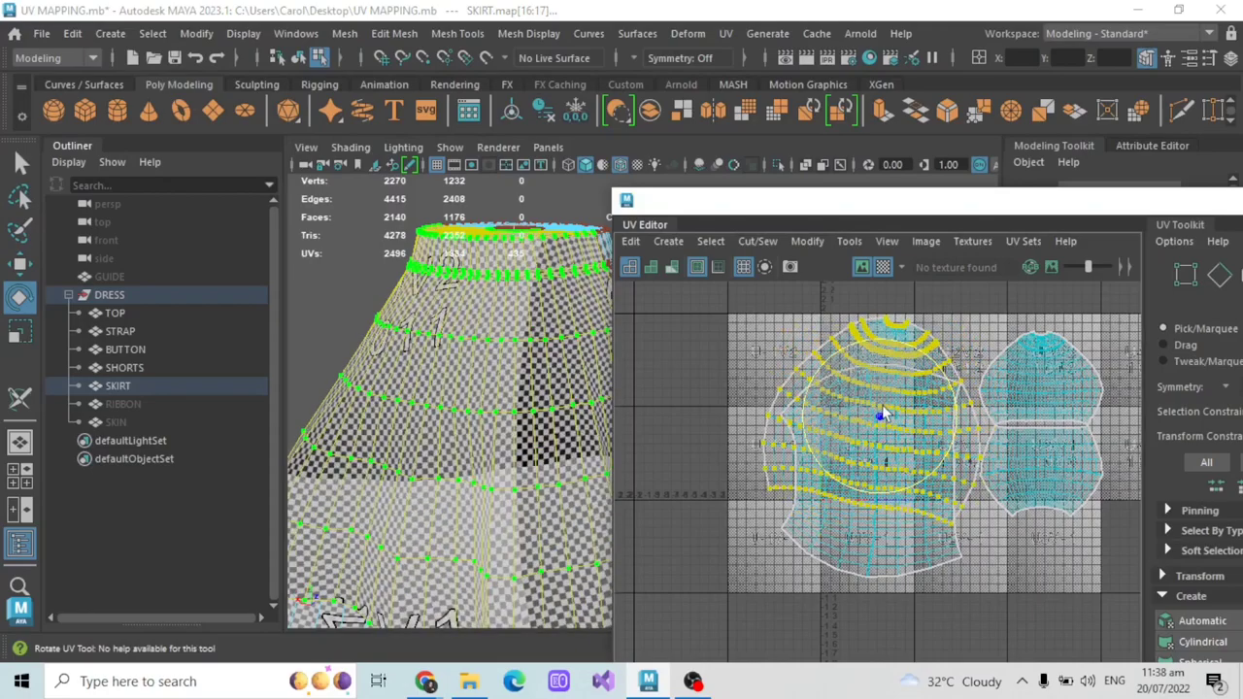
left_click_drag(932, 372, 917, 360)
left_click(807, 241)
left_click(893, 407)
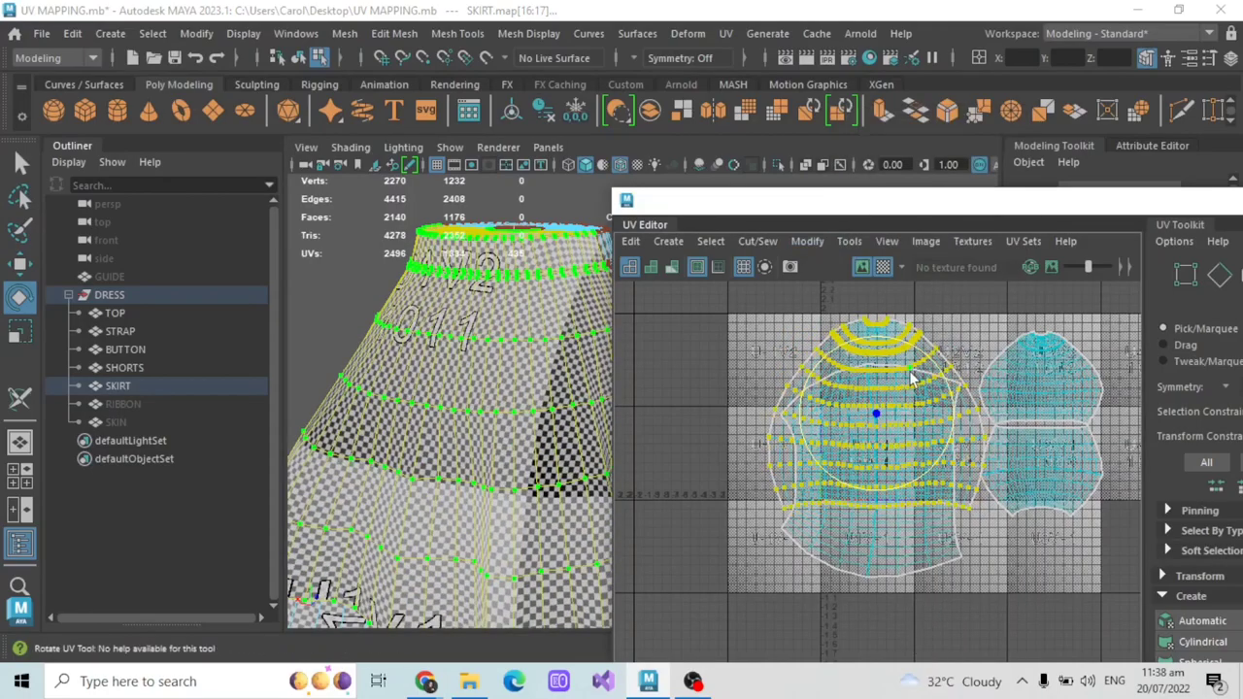
- Scale down the second outer-layer shell and move it left, clear of the remaining lower-layer shell
left_click(20, 331)
left_click_drag(876, 413, 837, 414)
left_click(19, 263)
left_click_drag(962, 415, 791, 413)
- Select the skirt's remaining lower-layer shell, move it down and orient it
left_click(901, 418)
key("f")
left_click_drag(508, 431, 456, 360, "alt")
left_click_drag(939, 436, 939, 479)
left_click(807, 241)
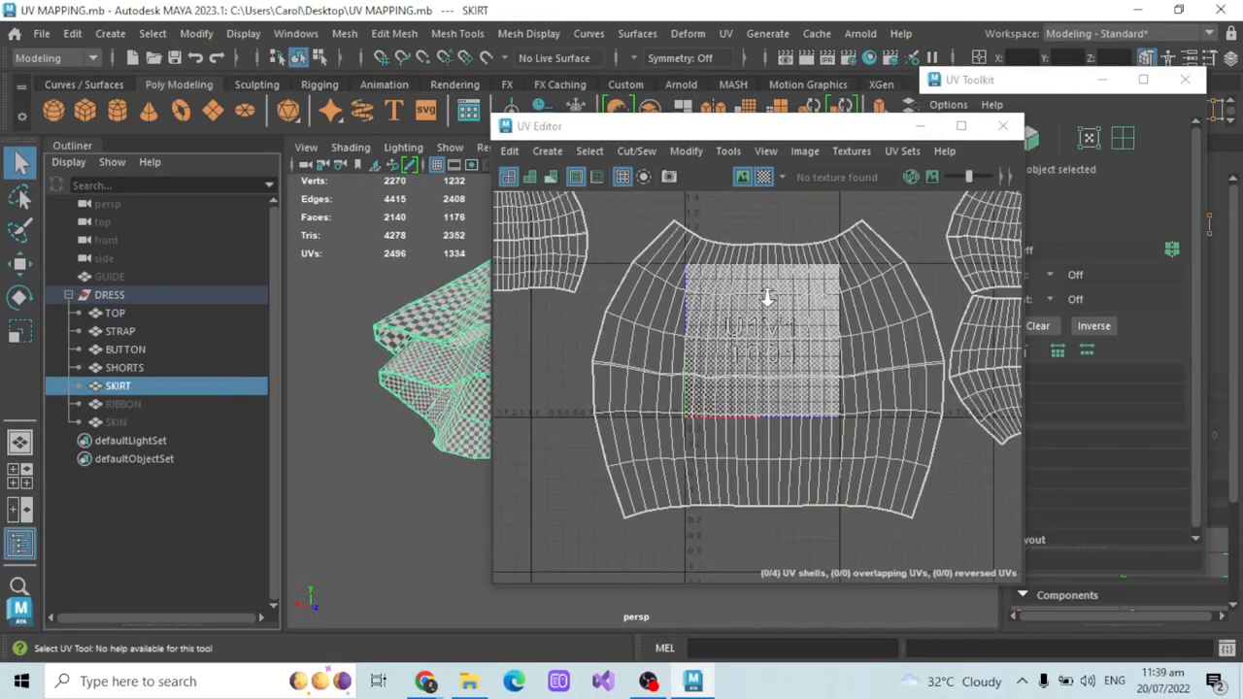
- Arrange the UV Editor and UV Toolkit windows so the whole skirt and all its shells can be seen
right_click_drag(767, 297, 685, 297, "alt")
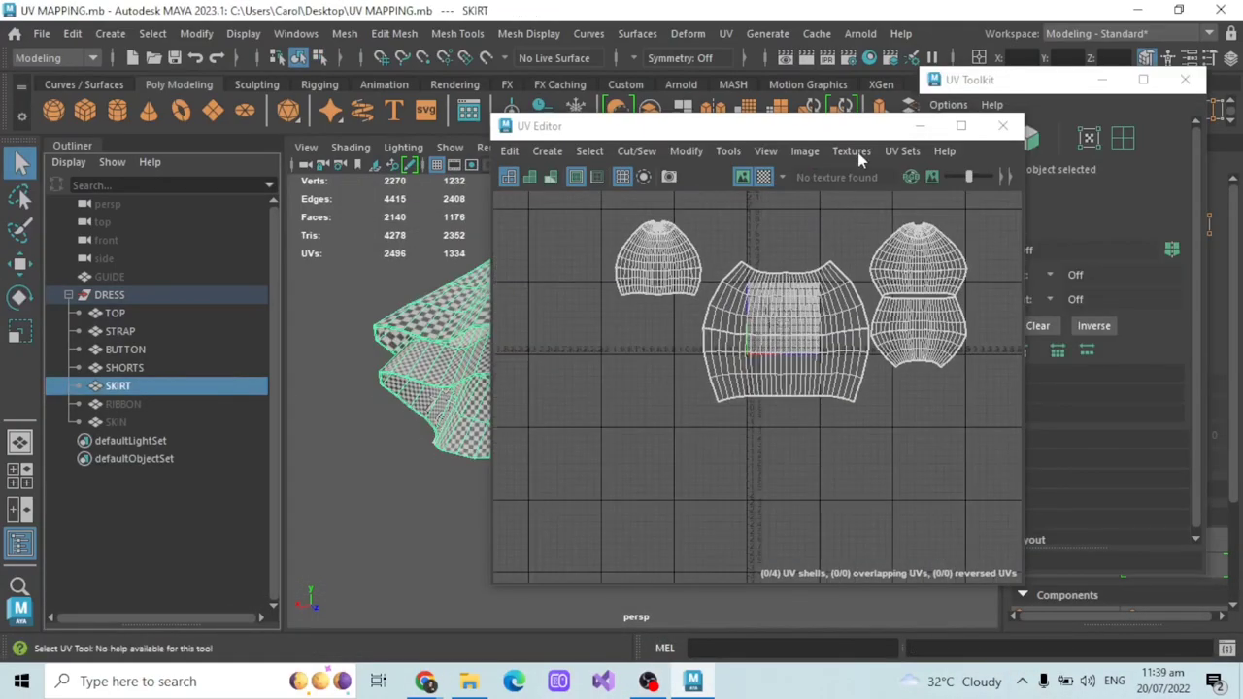
left_click_drag(865, 127, 833, 127)
left_click_drag(1035, 89, 1054, 61)
left_click_drag(733, 131, 881, 127)
scroll(654, 281, "up", 2)
scroll(638, 230, "down", 3)
left_click_drag(486, 271, 397, 347, "alt")
scroll(393, 346, "up", 2)
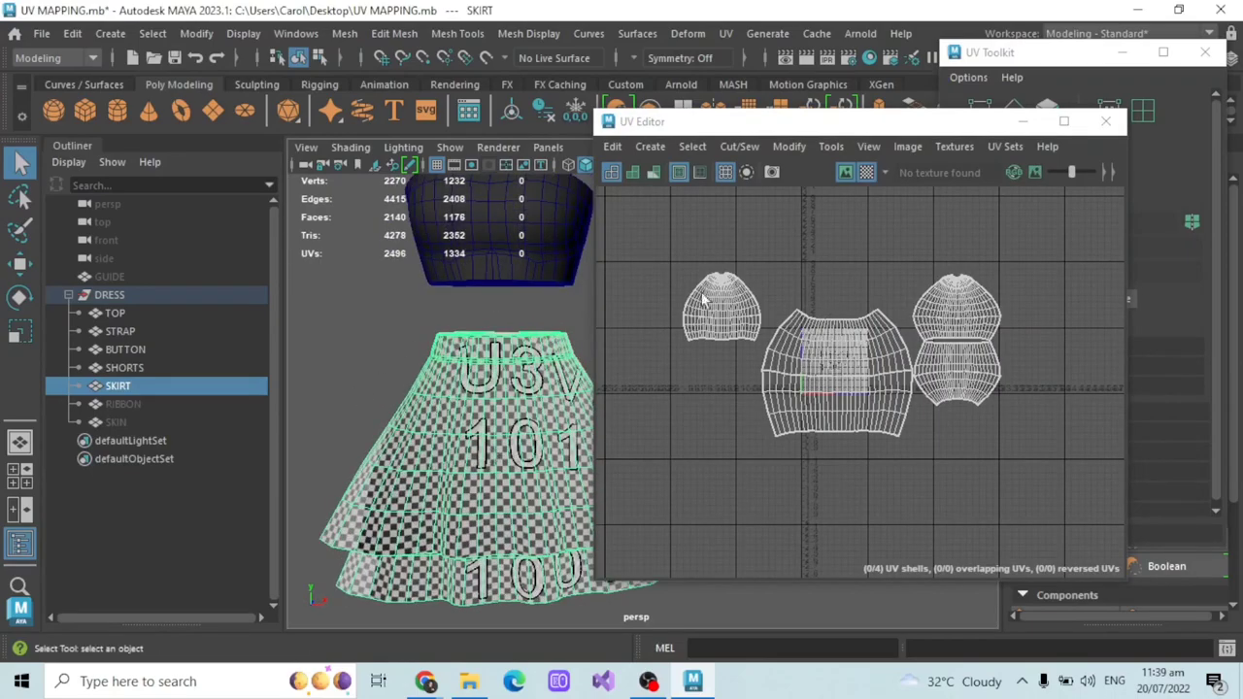
- Select the dress parts from TOP through SKIRT and switch to UV selection
left_click(115, 313)
left_click(119, 386, "shift")
scroll(782, 270, "up", 2)
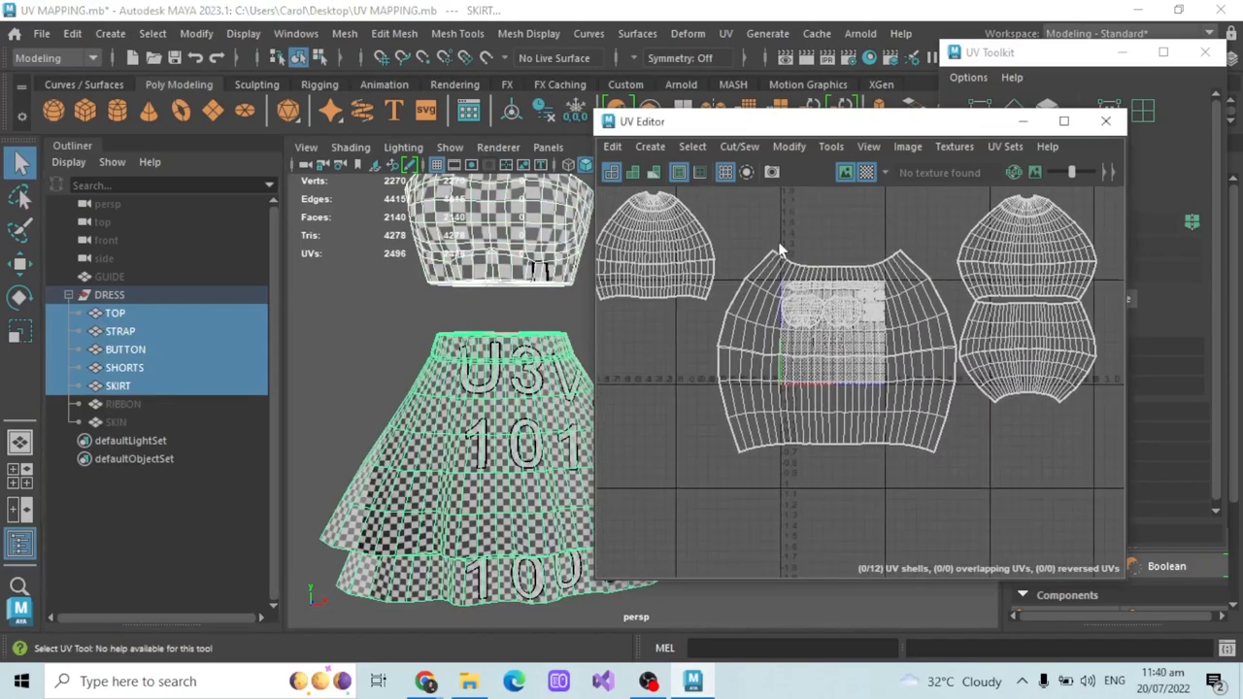
left_click_drag(913, 130, 882, 129)
left_click(1108, 111)
- Select the adjoining outer- and lower-layer skirt shells and move them left over the U1V1 tile
double_click(505, 388)
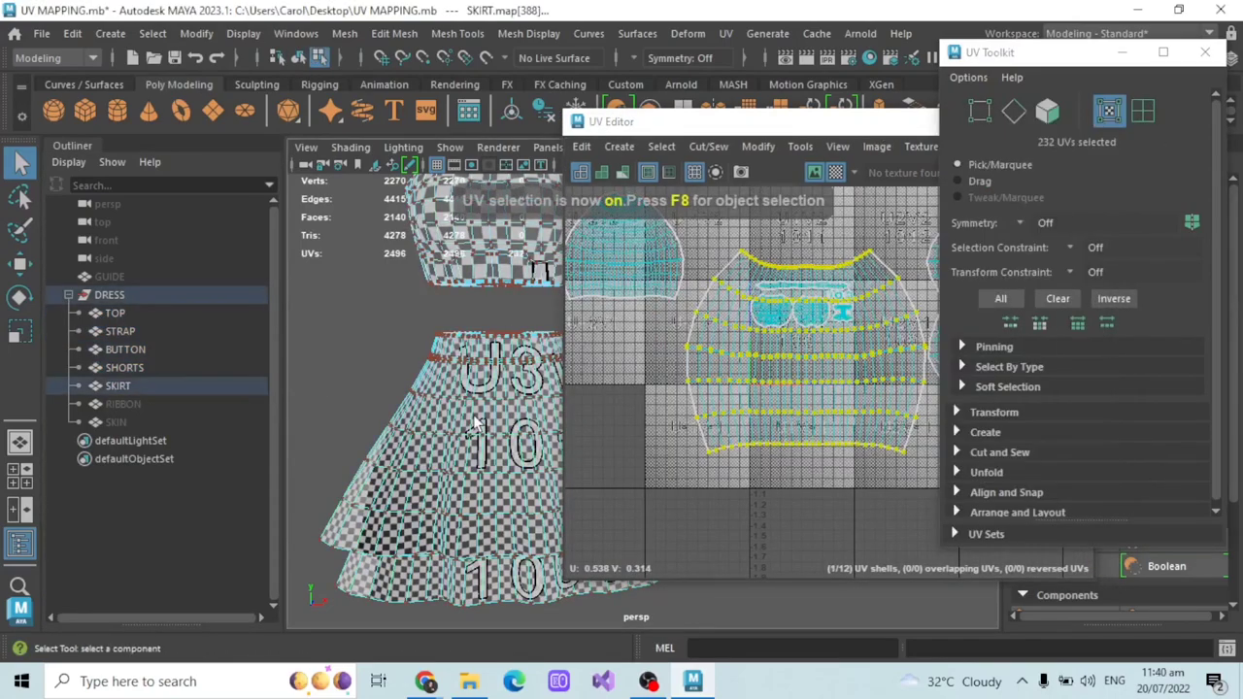
double_click(503, 412)
double_click(490, 514)
double_click(486, 586, "shift")
scroll(807, 361, "down", 3)
middle_click_drag(807, 360, 689, 421, "alt")
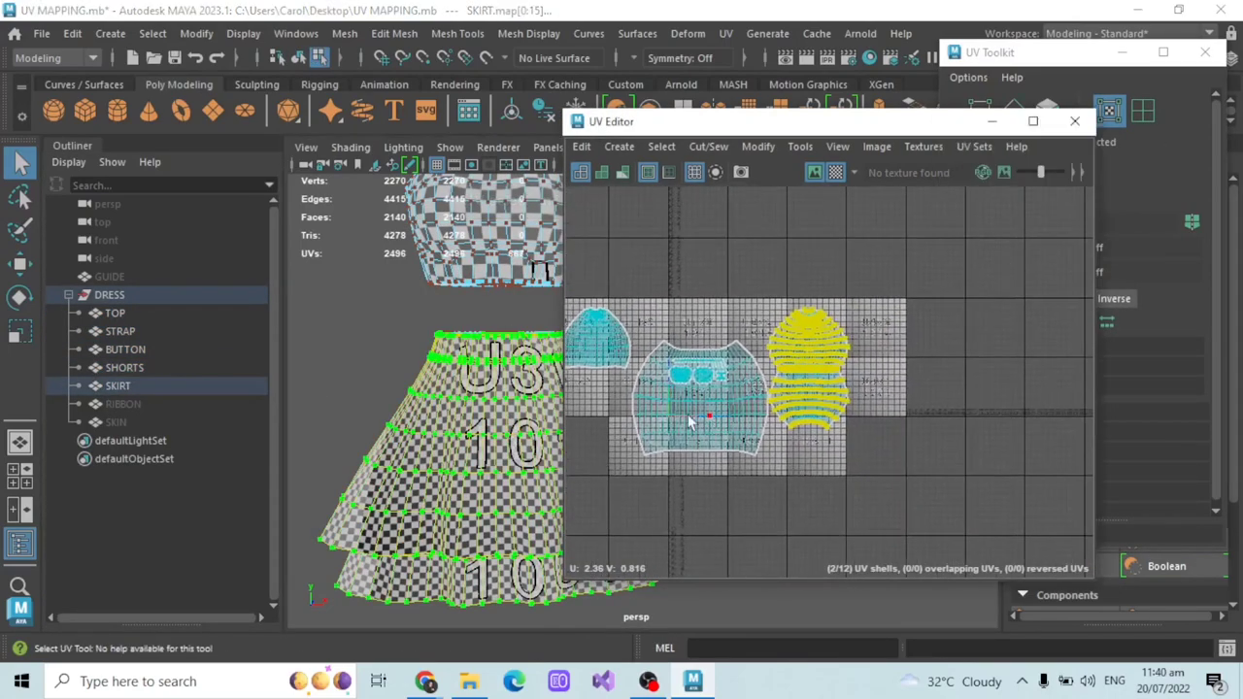
key("w")
scroll(831, 381, "up", 2)
left_click_drag(841, 365, 656, 365)
- Move the large lower-layer skirt shell right, clear of the U1V1 tile
scroll(670, 399, "up", 3)
middle_click_drag(670, 398, 844, 354, "alt")
scroll(840, 352, "down", 1)
key("r")
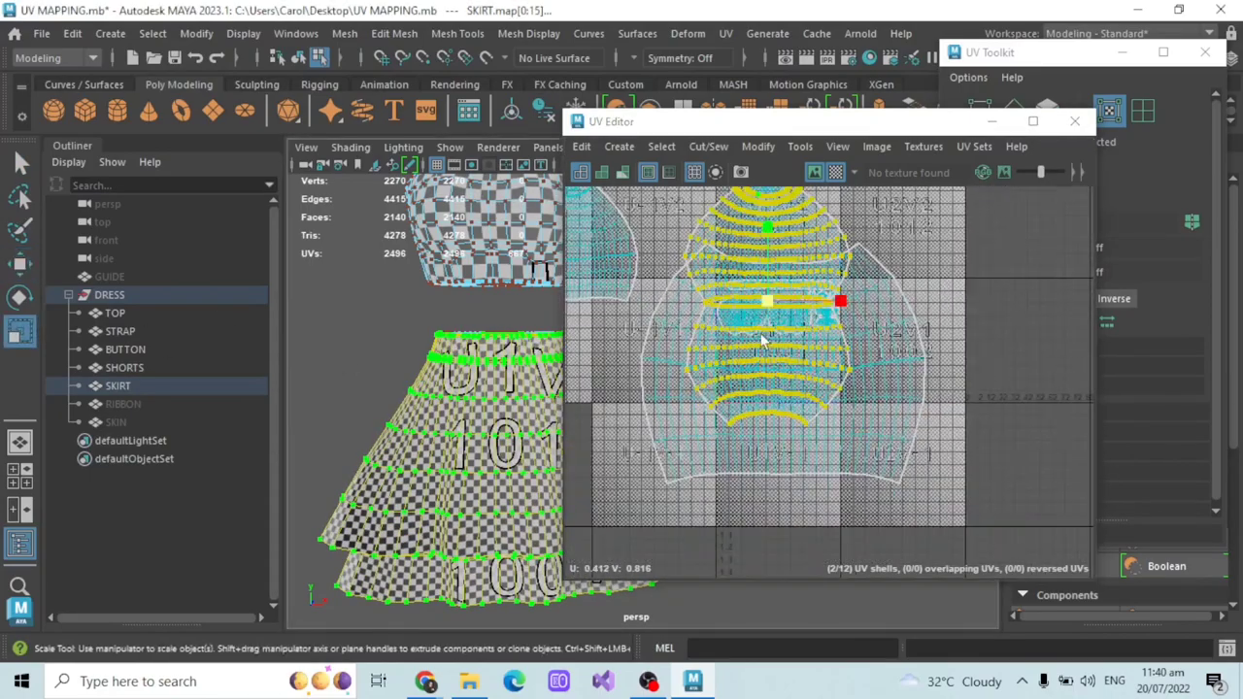
double_click(883, 489)
left_click(14, 269)
left_click_drag(849, 363, 1060, 363)
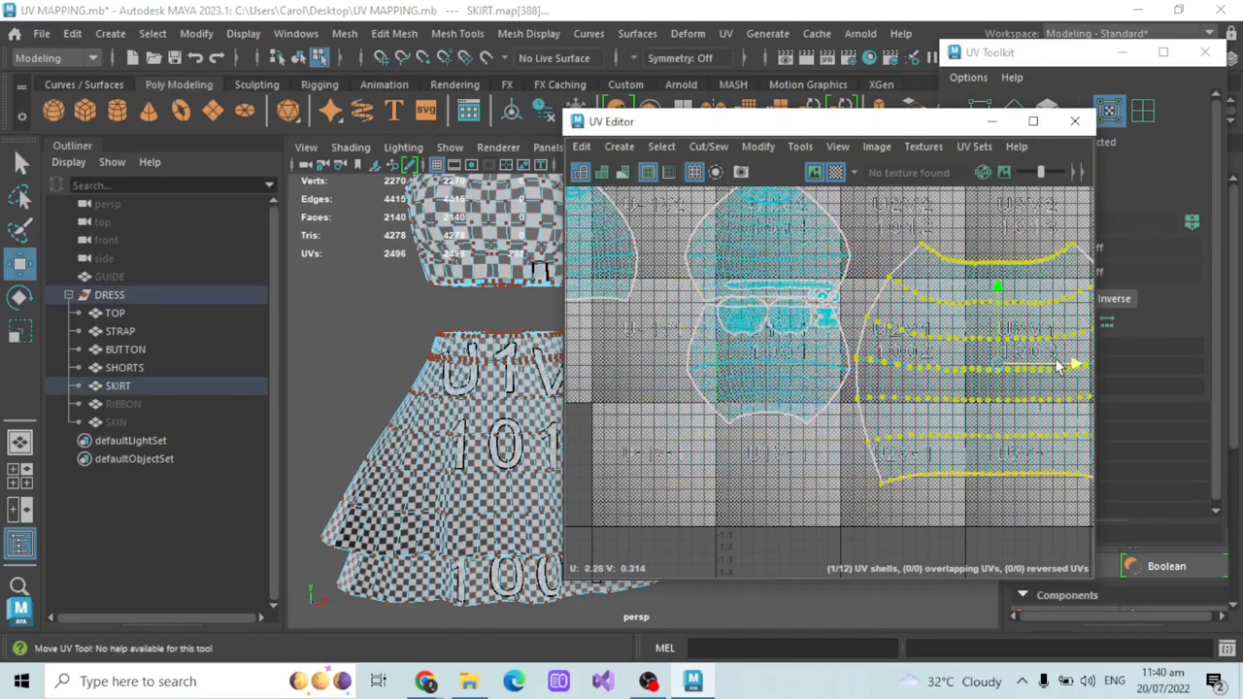
- Reselect the paired skirt shells, scale them down and shift them into the left part of the U1V1 tile
scroll(675, 318, "up", 2)
left_click_drag(710, 222, 618, 336)
left_click(19, 331)
left_click_drag(791, 296, 792, 322)
left_click(19, 264)
scroll(841, 349, "up", 3)
left_click_drag(831, 391, 806, 391)
- Scale the paired skirt shells down further so they fit inside the U1V1 tile's lower edge
left_click(20, 335)
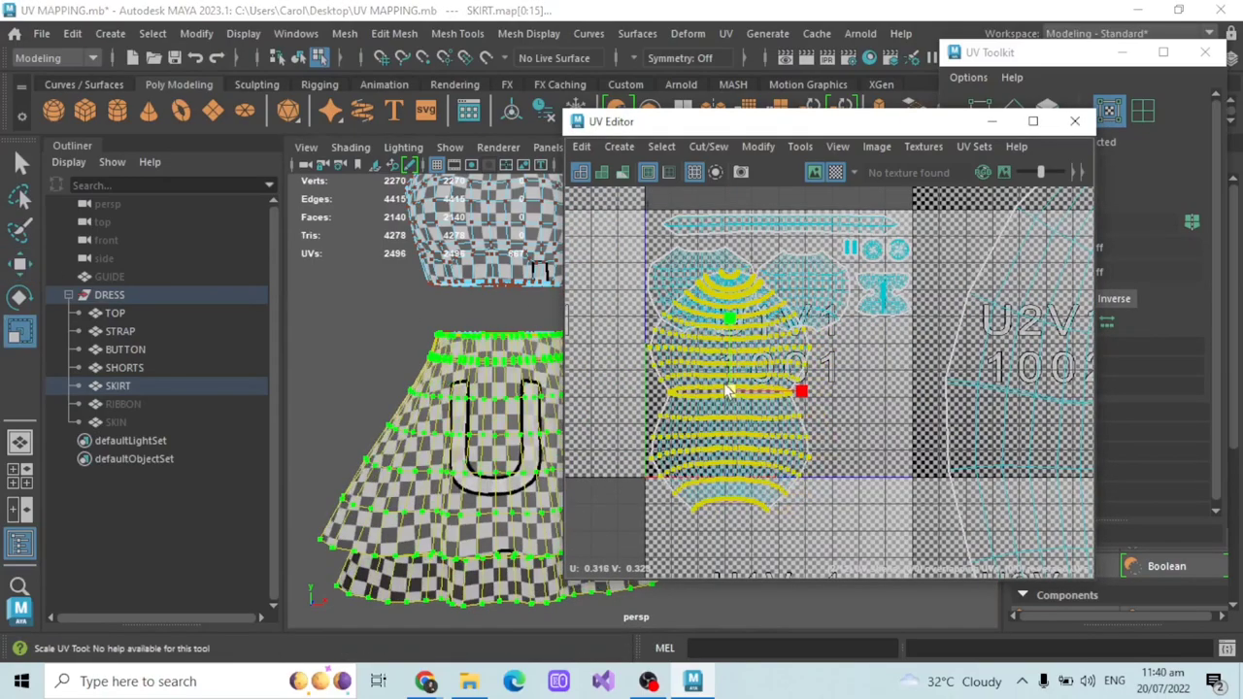
left_click_drag(729, 390, 708, 372)
scroll(386, 402, "down", 2)
middle_click_drag(385, 402, 378, 442, "alt")
scroll(378, 444, "up", 2)
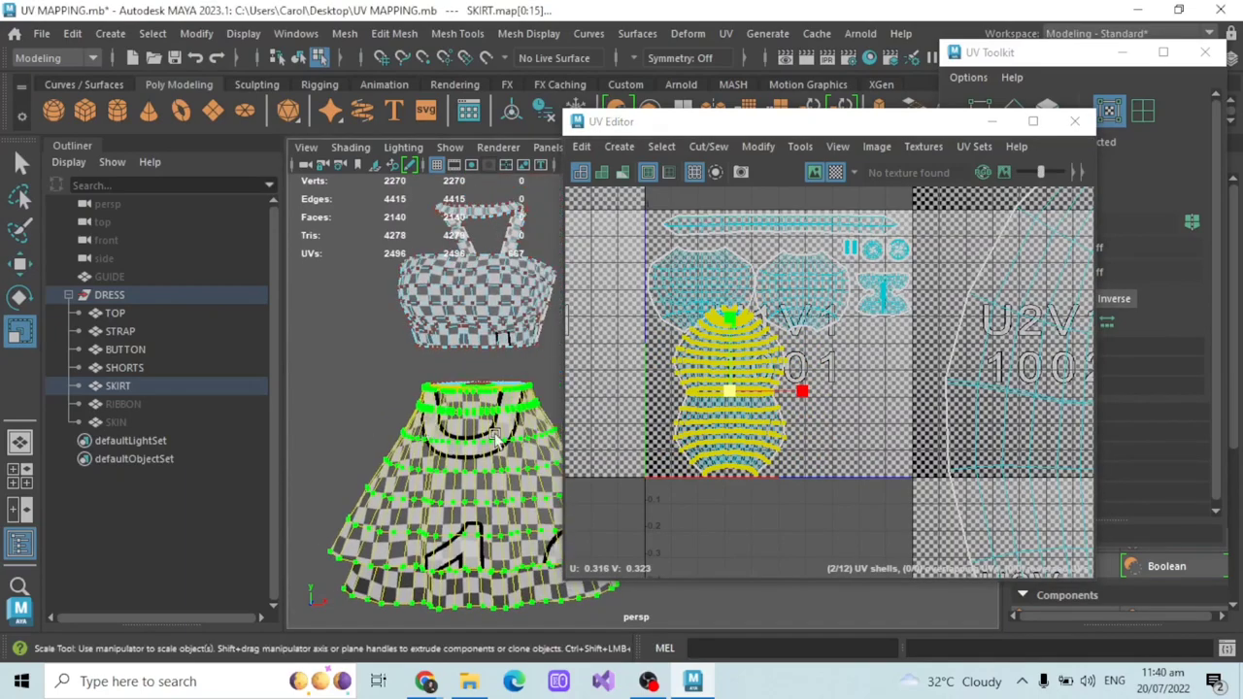
- Select both shells of the top and move them up and left within the U1V1 tile
left_click(715, 281)
scroll(798, 281, "up", 2)
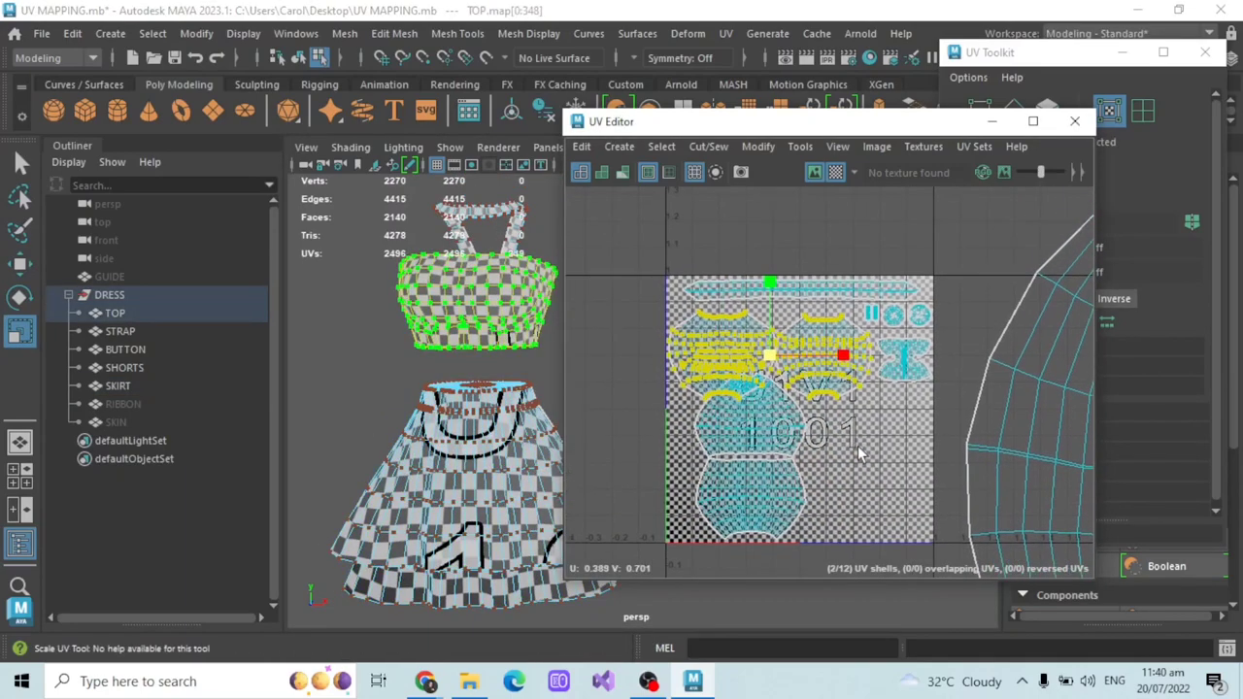
left_click(20, 263)
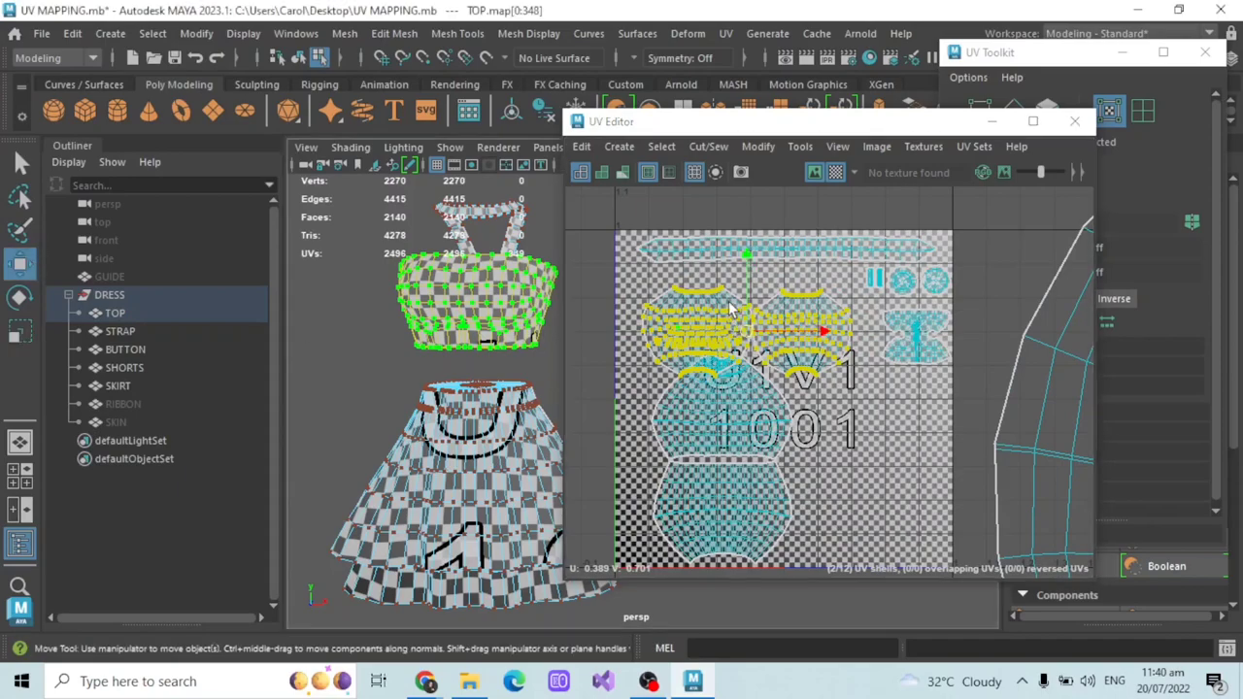
left_click_drag(745, 298, 744, 282)
left_click_drag(795, 315, 775, 316)
- Select the paired skirt shells and move them slightly down towards the U1V1 tile's lower edge
left_click(881, 357)
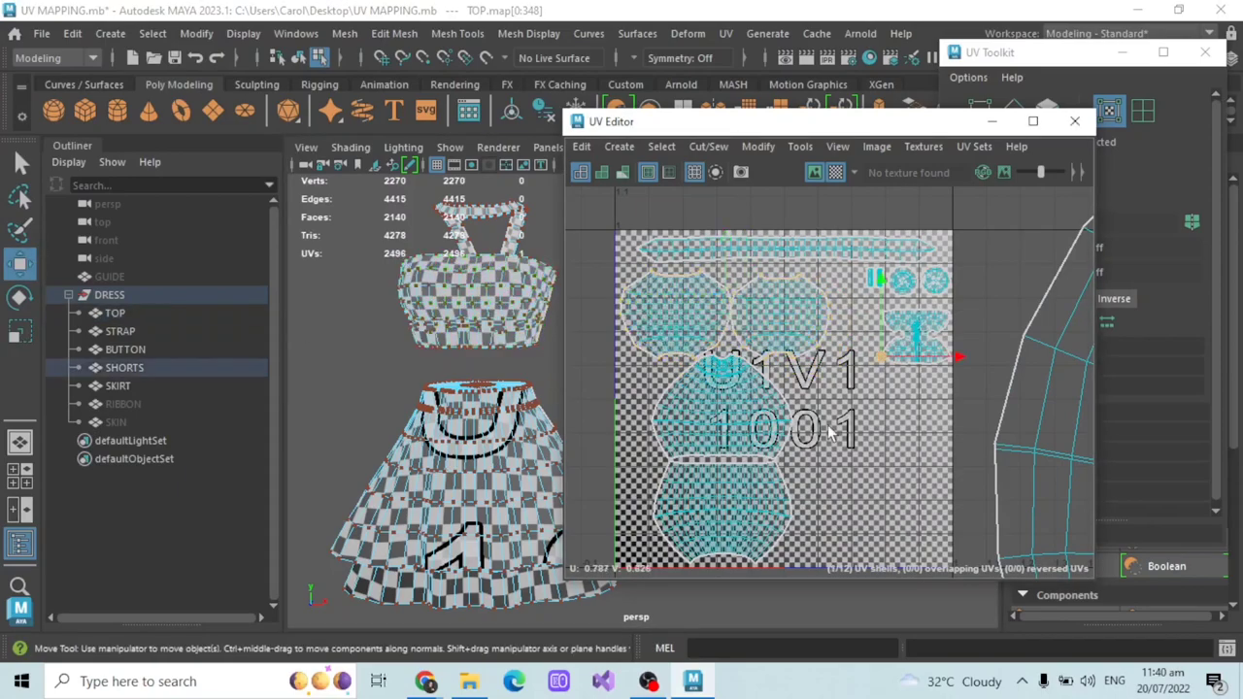
left_click(729, 421)
double_click(739, 506)
scroll(743, 450, "down", 1)
left_click_drag(726, 404, 726, 408)
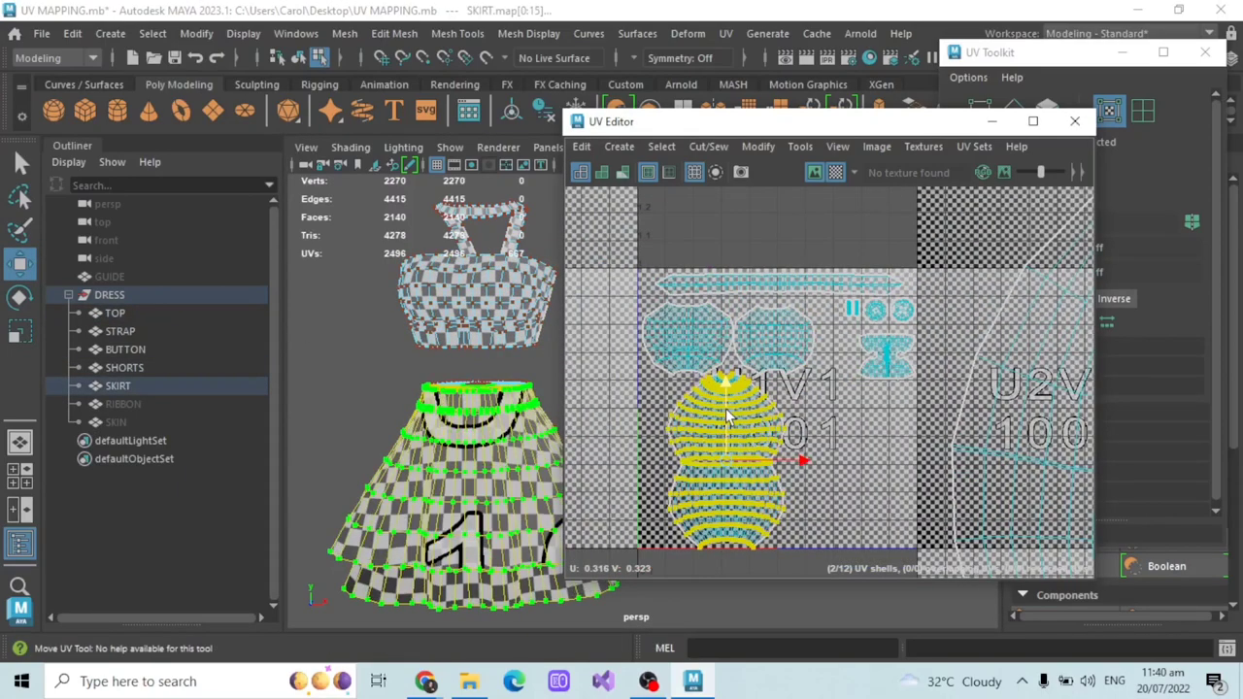
- Scale the paired skirt shells down slightly and move them against the U1V1 tile's left edge
left_click(20, 331)
left_click_drag(727, 460, 715, 456)
middle_click_drag(818, 532, 822, 478, "alt")
scroll(725, 505, "up", 1)
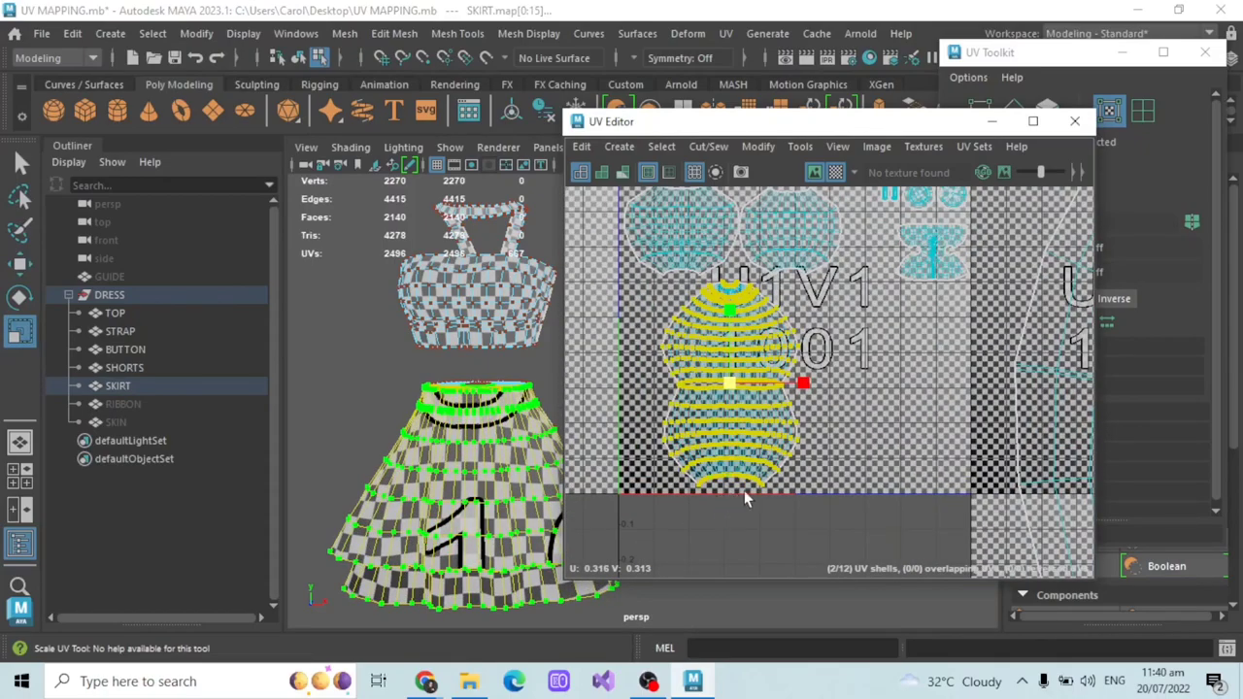
key("w")
left_click_drag(805, 382, 747, 382)
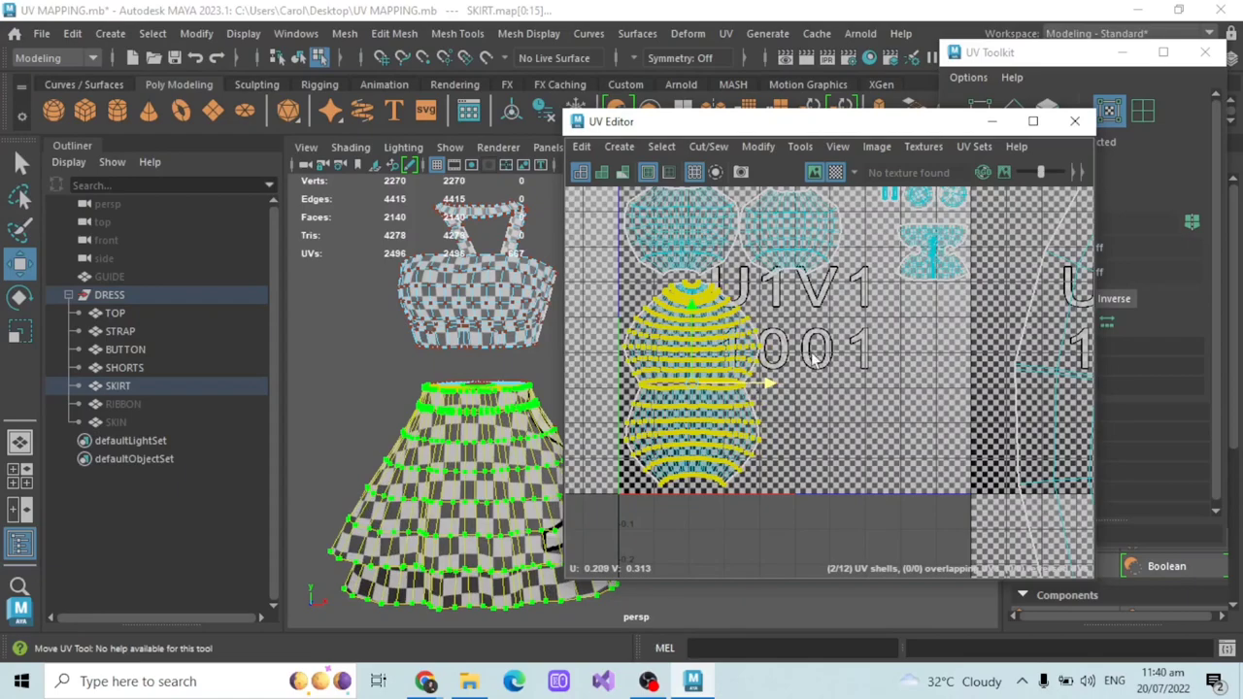
- Space the top's two shells farther apart horizontally, centring the first one above the paired skirt shells
middle_click_drag(814, 357, 835, 397, "alt")
left_click(721, 283)
left_click(799, 284)
left_click(532, 330)
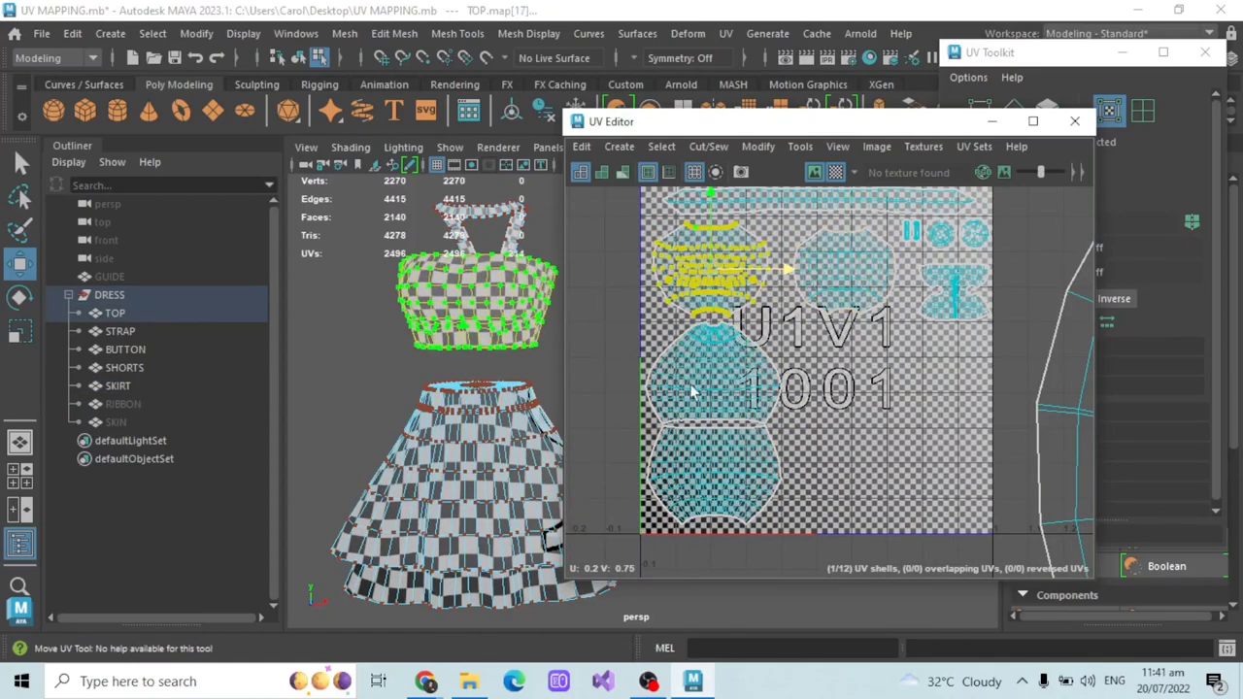
left_click(724, 413)
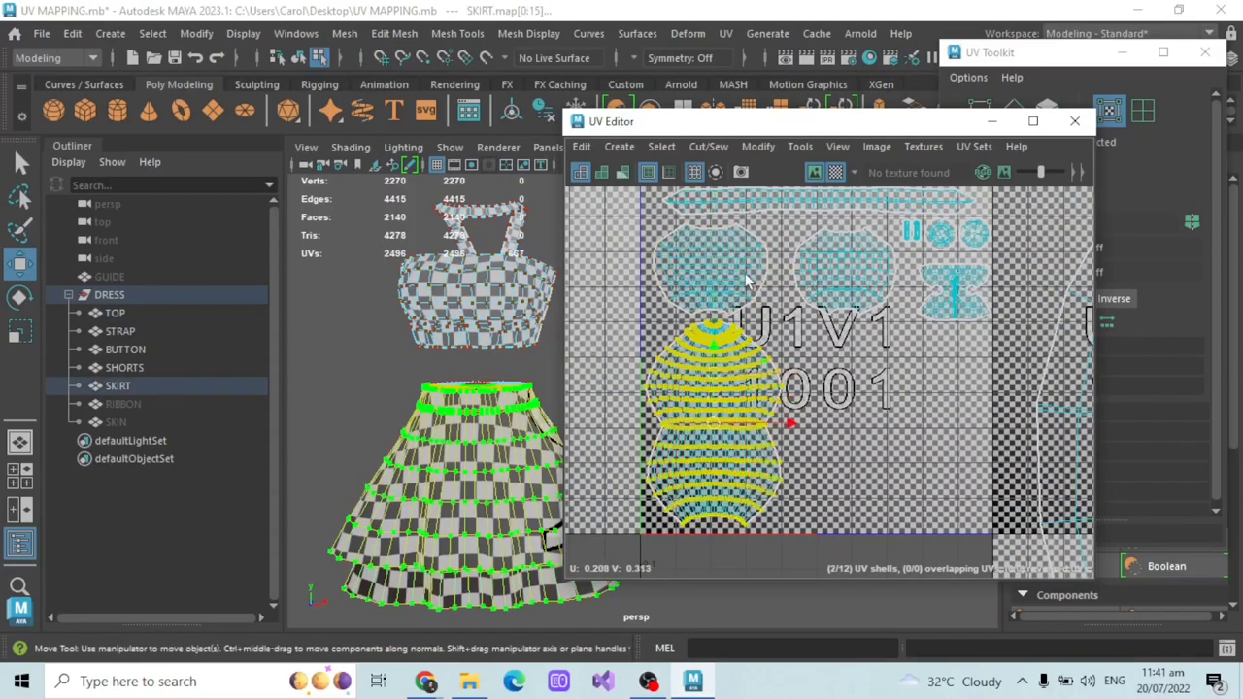
scroll(872, 274, "down", 1)
scroll(851, 342, "up", 1)
scroll(841, 268, "down", 1)
left_click(837, 265)
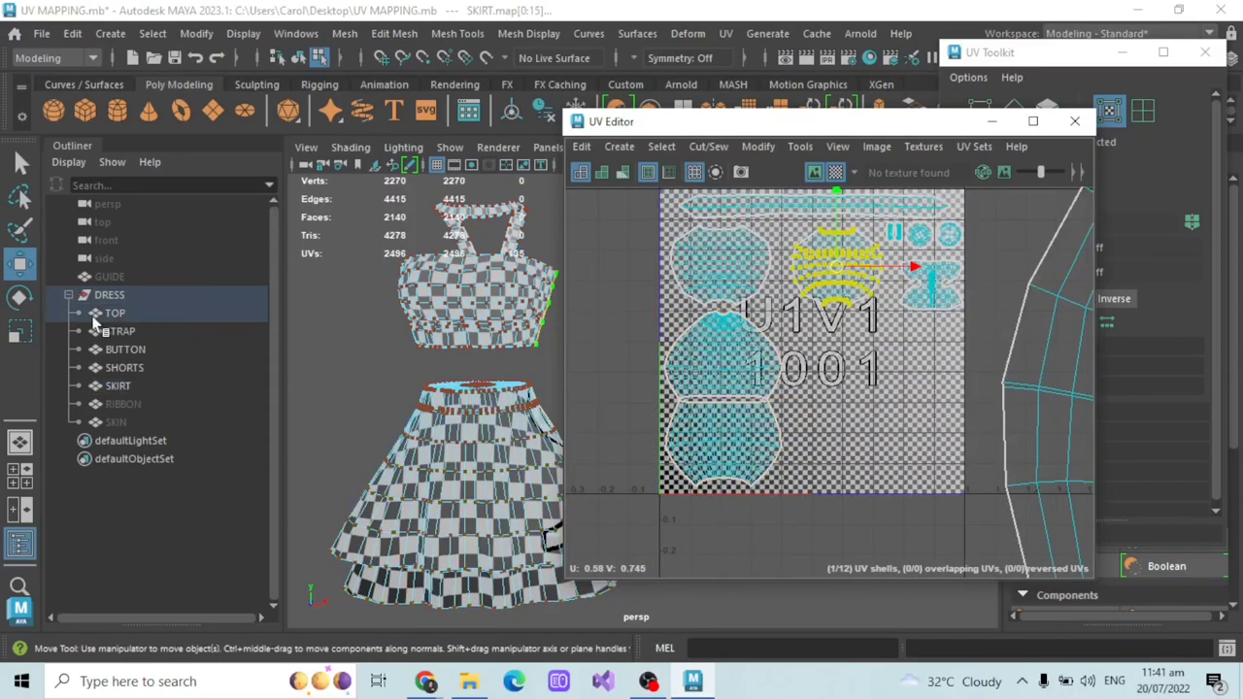
- Select the two remaining large skirt shells, try an automatic Layout on them and undo it
left_click(20, 331)
left_click_drag(346, 396, 485, 311, "alt")
middle_click_drag(515, 437, 555, 336, "alt")
scroll(901, 379, "down", 6)
left_click(767, 316)
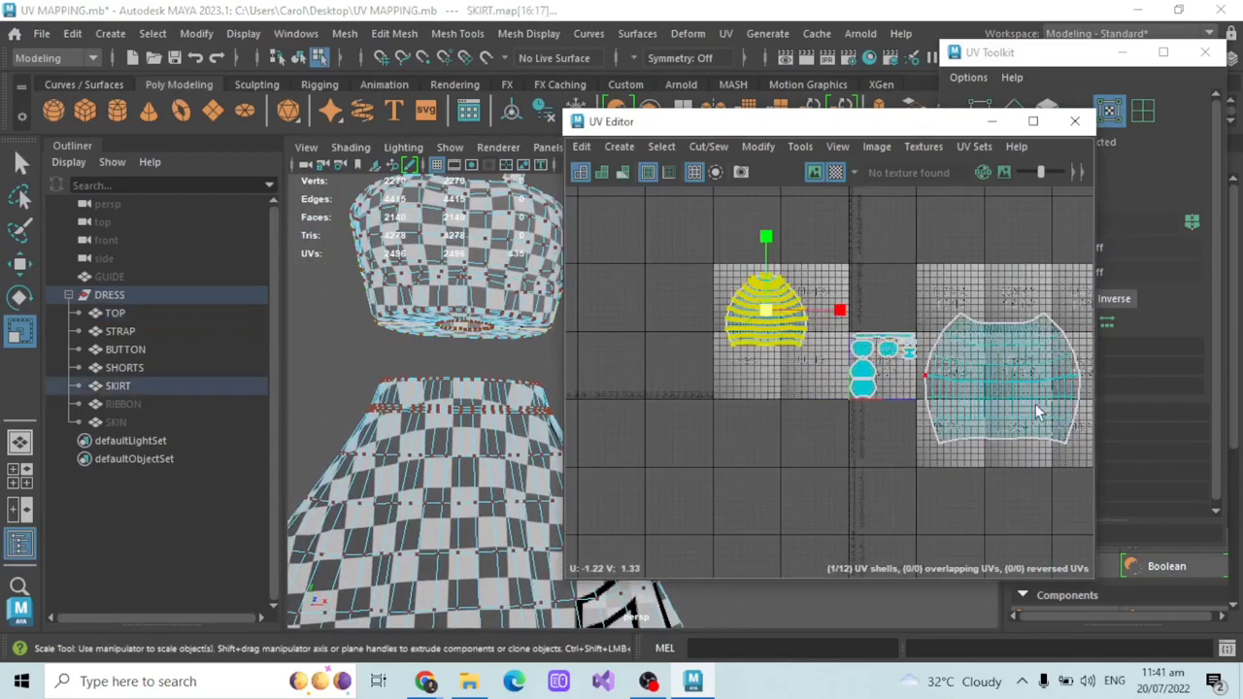
scroll(922, 402, "up", 3)
scroll(917, 401, "down", 2)
left_click(757, 146)
left_click(823, 368)
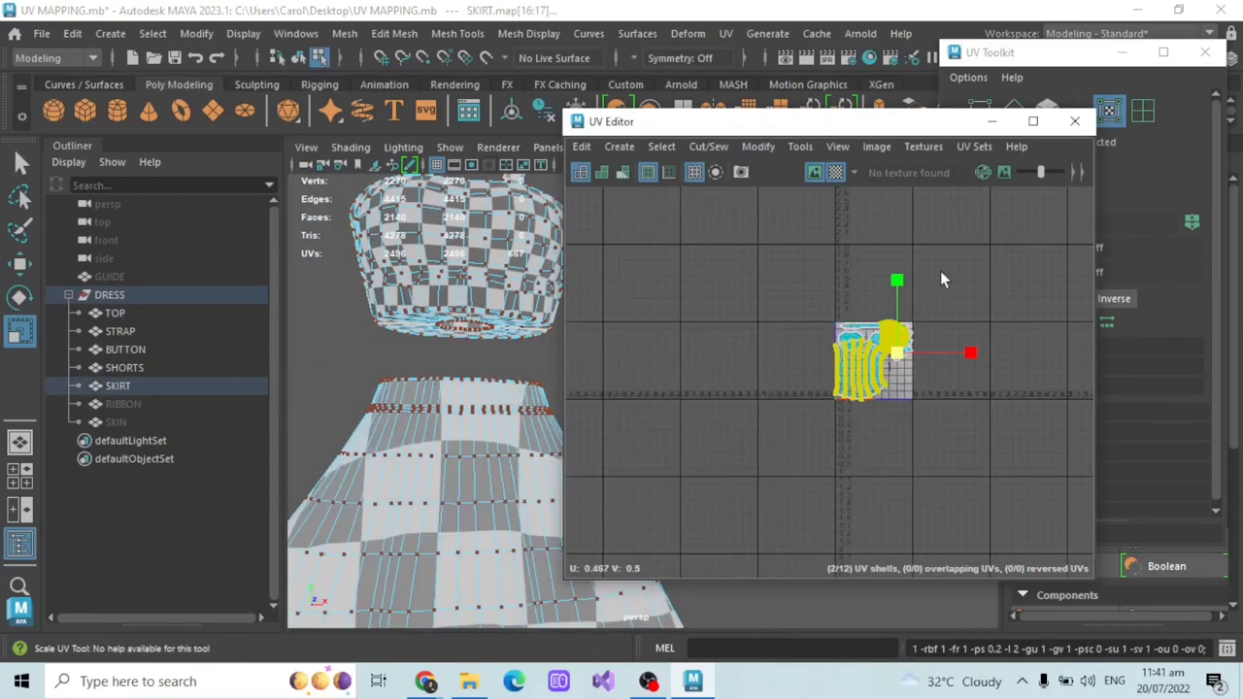
key("ctrl+z")
left_click(752, 149)
left_click(859, 374)
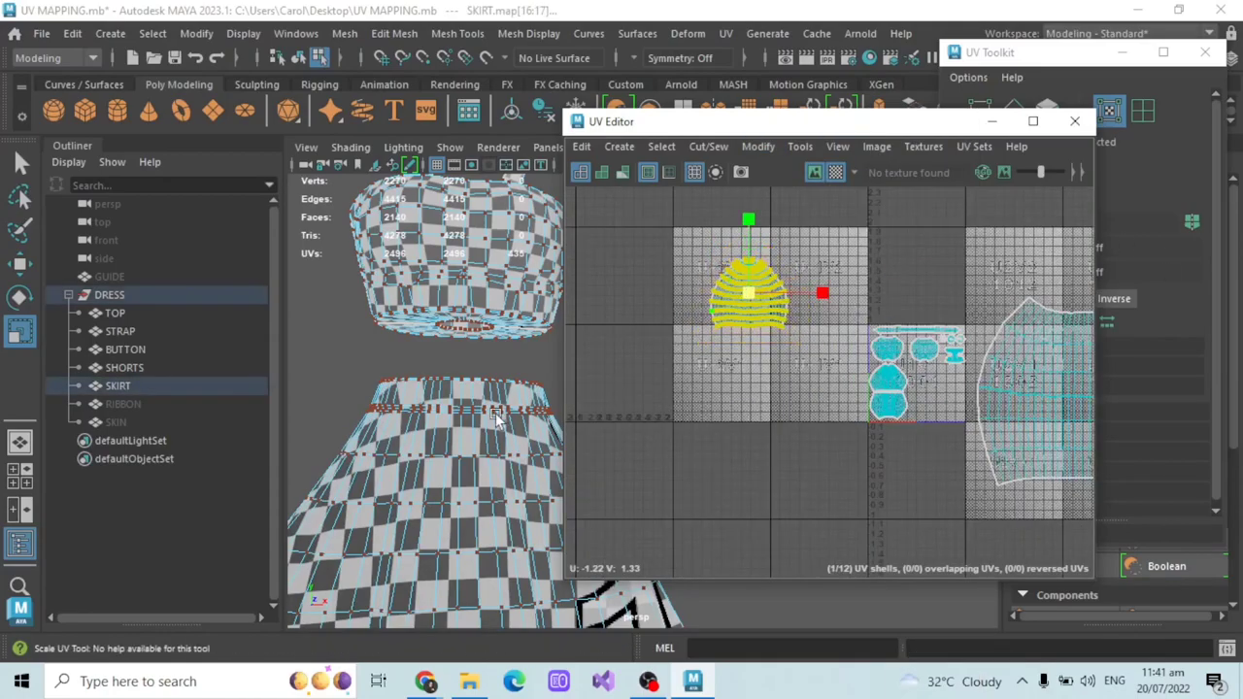
- Move the dome-shaped skirt shell from outside the tile into U1V1, beneath the top's second shell
scroll(495, 416, "down", 5)
left_click_drag(350, 424, 514, 424, "alt")
key("w")
scroll(833, 399, "up", 4)
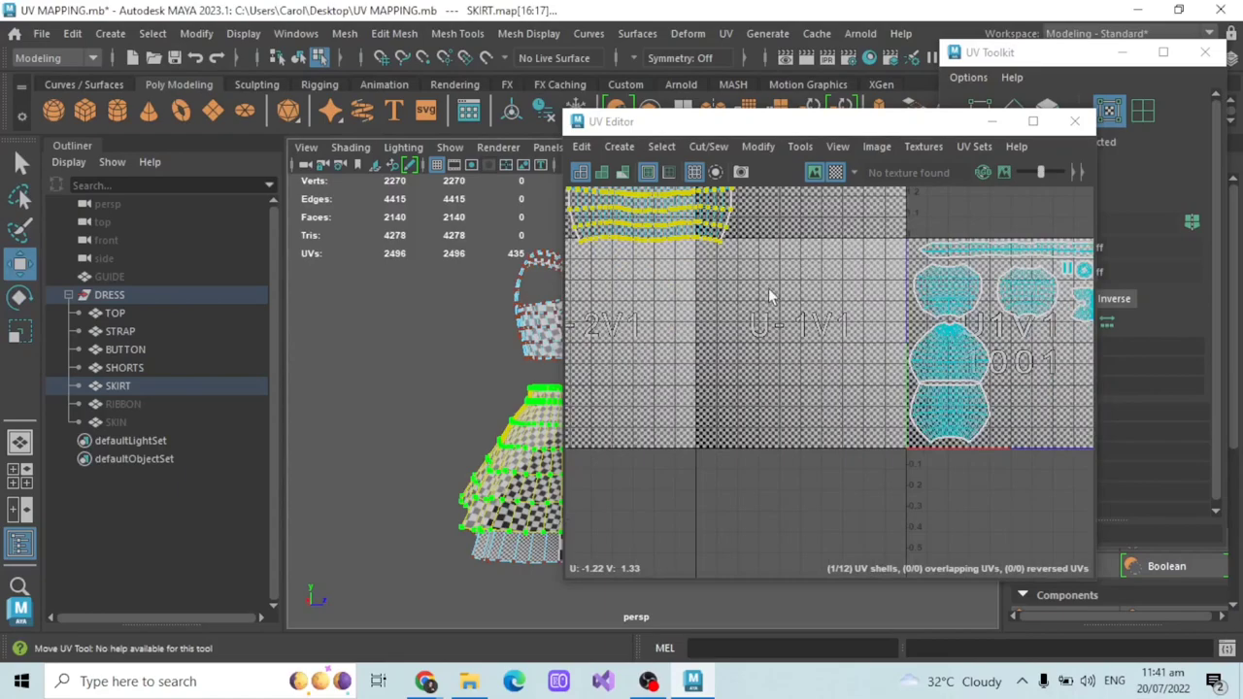
middle_click_drag(769, 289, 723, 356, "alt")
left_click_drag(670, 236, 1035, 236)
middle_click_drag(1002, 330, 837, 335, "alt")
left_click_drag(801, 203, 752, 395)
- Scale the dome-shaped skirt shell to fit beside the paired skirt shells and nudge it up under the top's second shell
left_click(20, 333)
scroll(805, 422, "up", 3)
left_click(20, 263)
scroll(832, 433, "up", 2)
left_click_drag(829, 398, 813, 378)
scroll(835, 402, "down", 3)
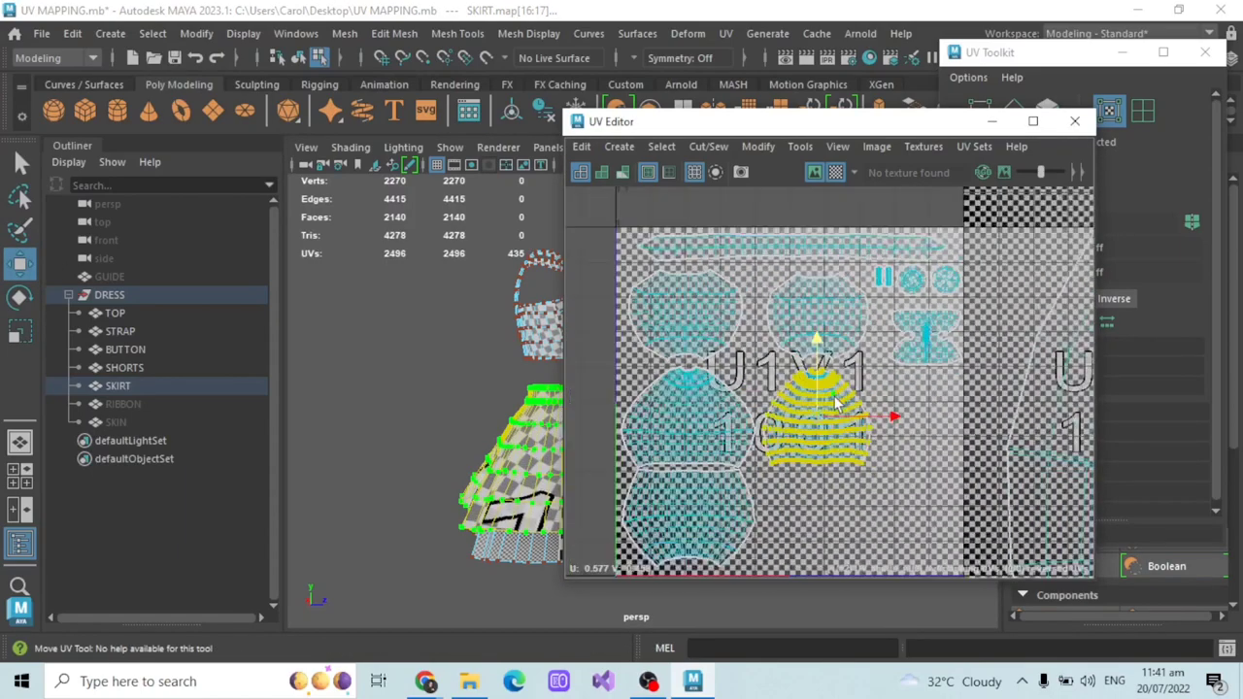
- Select the last oversized skirt shell, scale it down and bring it inside the U1V1 tile
left_click(999, 364)
scroll(999, 363, "down", 3)
middle_click_drag(999, 363, 939, 304, "alt")
left_click(20, 331)
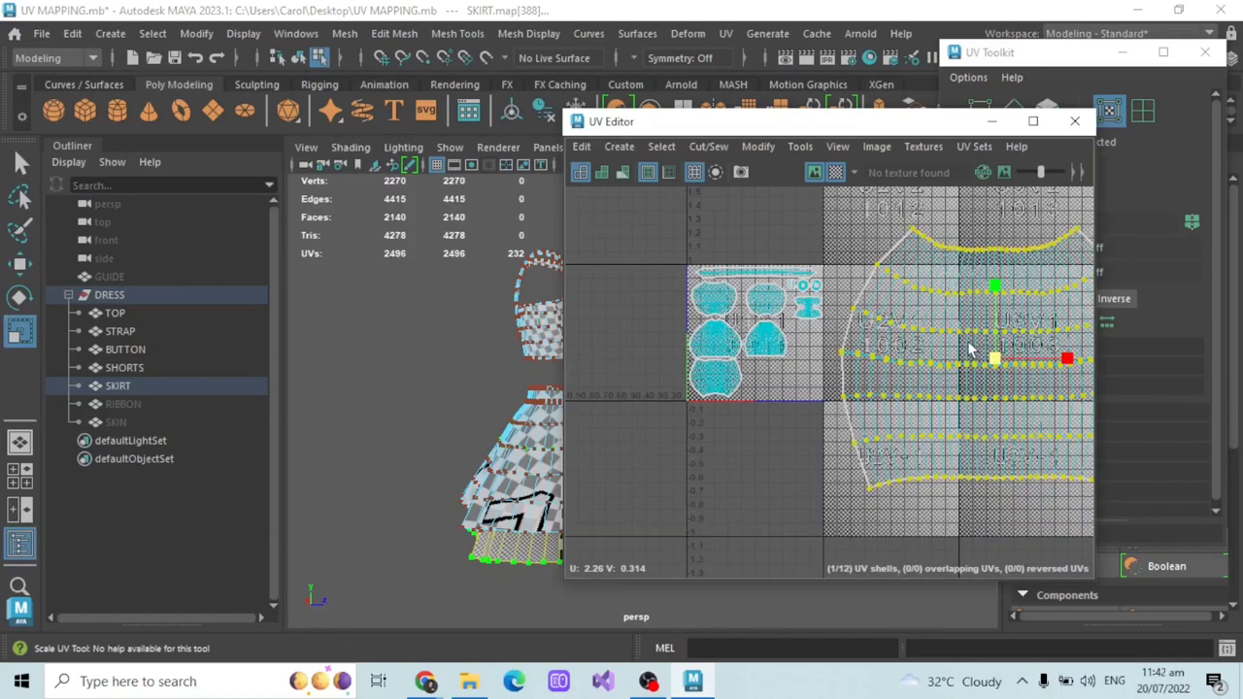
left_click_drag(987, 381, 781, 359)
left_click(20, 264)
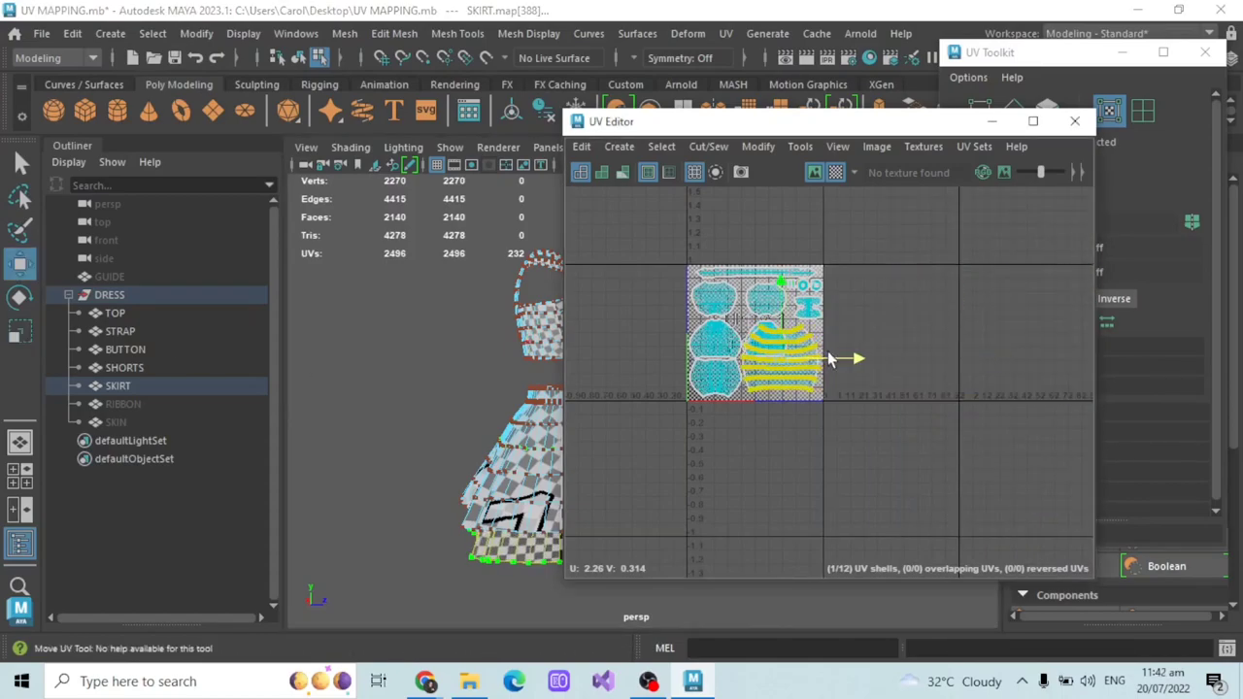
- Move the last skirt shell up within the tile and rotate it upside down
left_click_drag(408, 447, 467, 509, "alt")
left_click_drag(779, 315, 772, 285)
left_click_drag(456, 466, 446, 427, "alt")
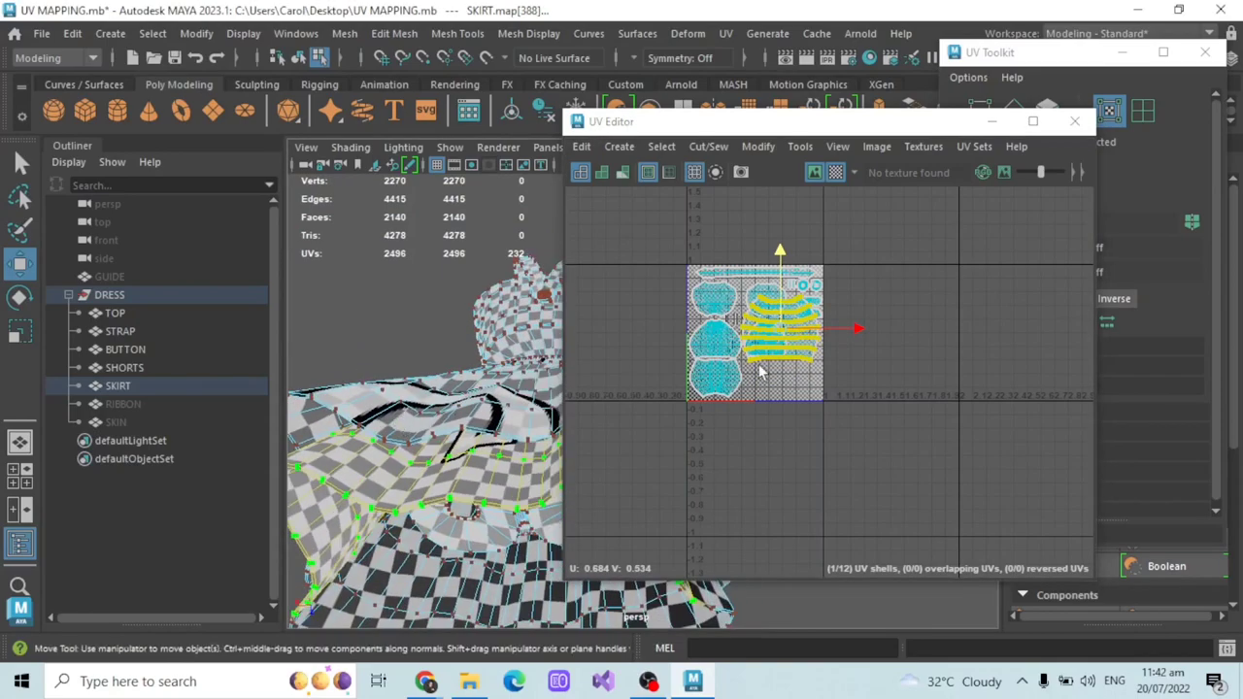
scroll(758, 366, "up", 1)
key("e")
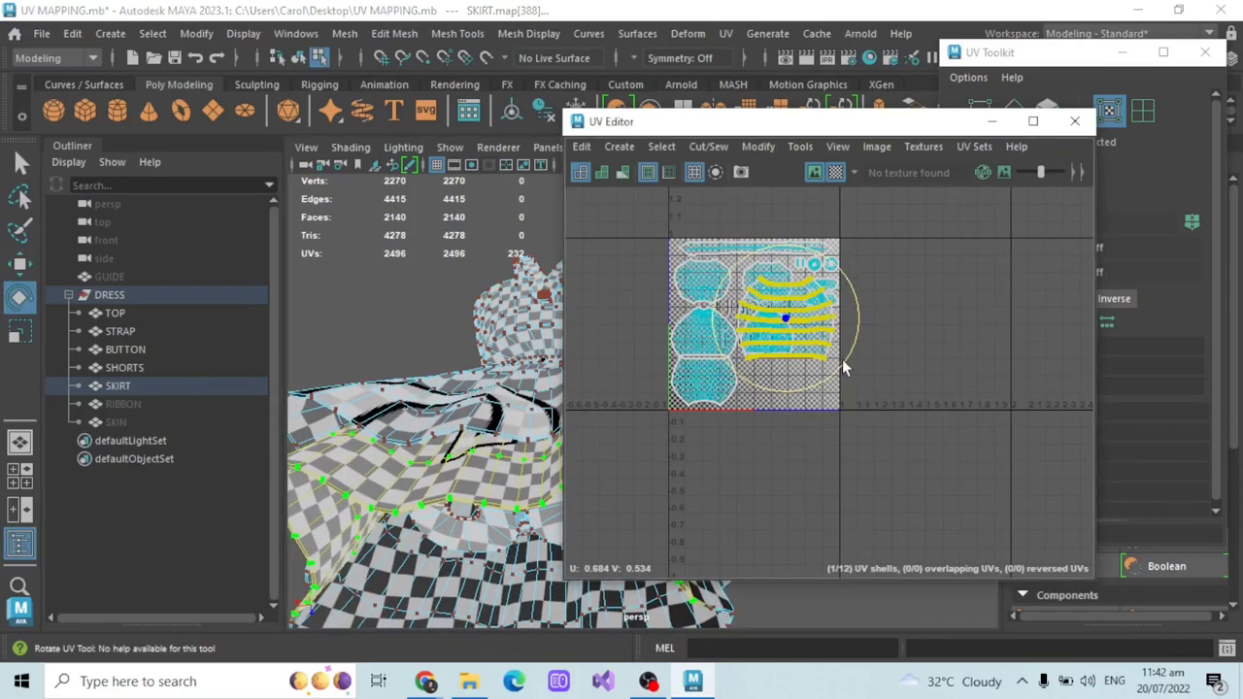
left_click_drag(842, 359, 721, 372)
- Scale the flipped skirt shell down and place it directly beneath the dome-shaped skirt shell
key("r")
scroll(797, 365, "up", 2)
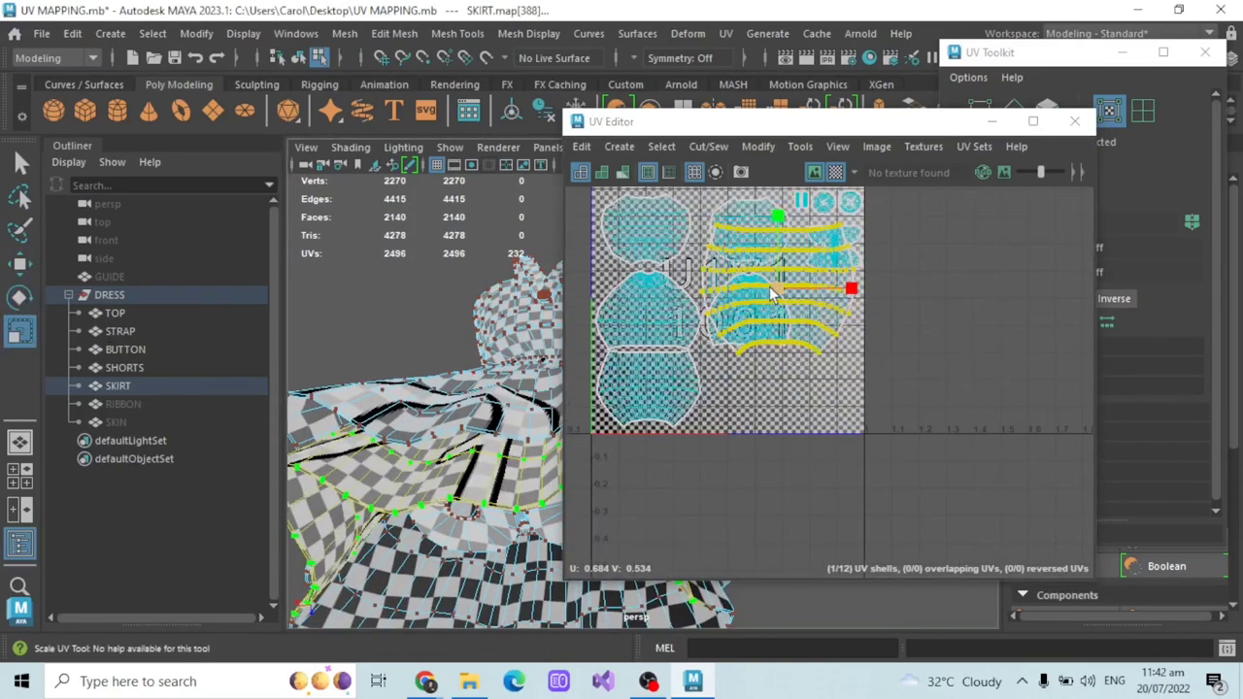
left_click_drag(775, 289, 748, 280)
key("w")
left_click_drag(777, 233, 769, 333)
left_click_drag(845, 387, 817, 386)
- Scale the flipped skirt shell down a little more to match its checkers with the rest of the skirt
left_click(6, 332)
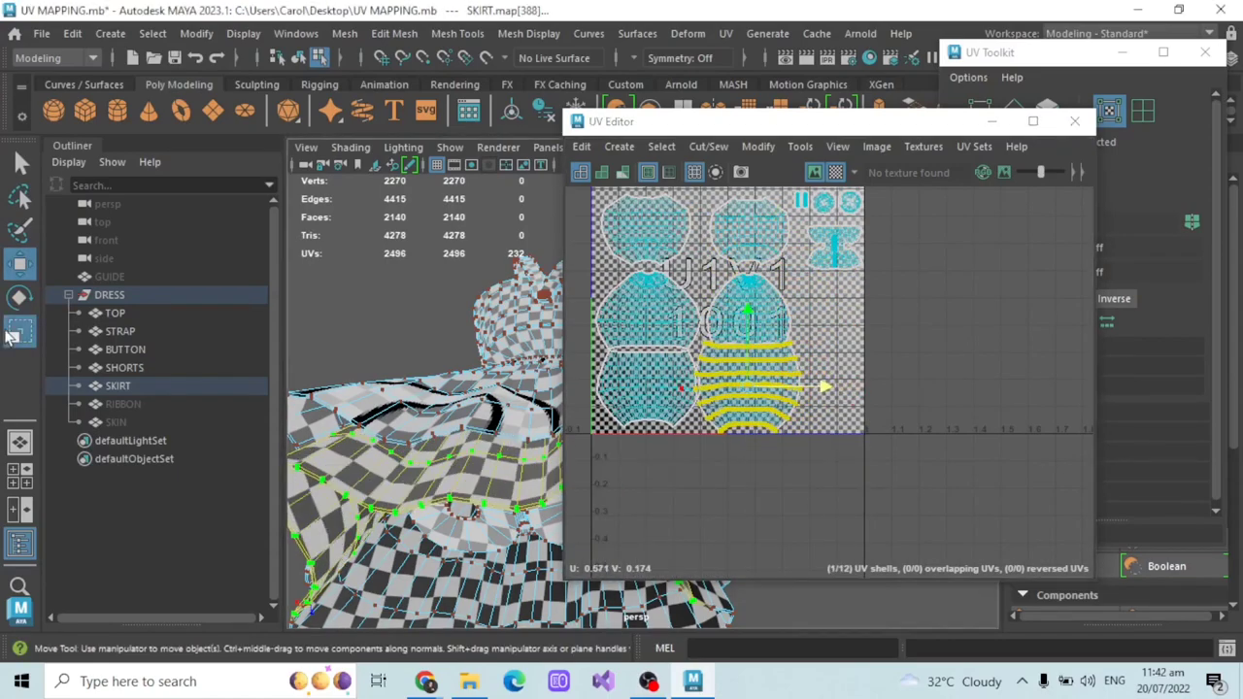
left_click_drag(747, 386, 732, 375)
scroll(732, 376, "up", 2)
scroll(458, 540, "down", 5)
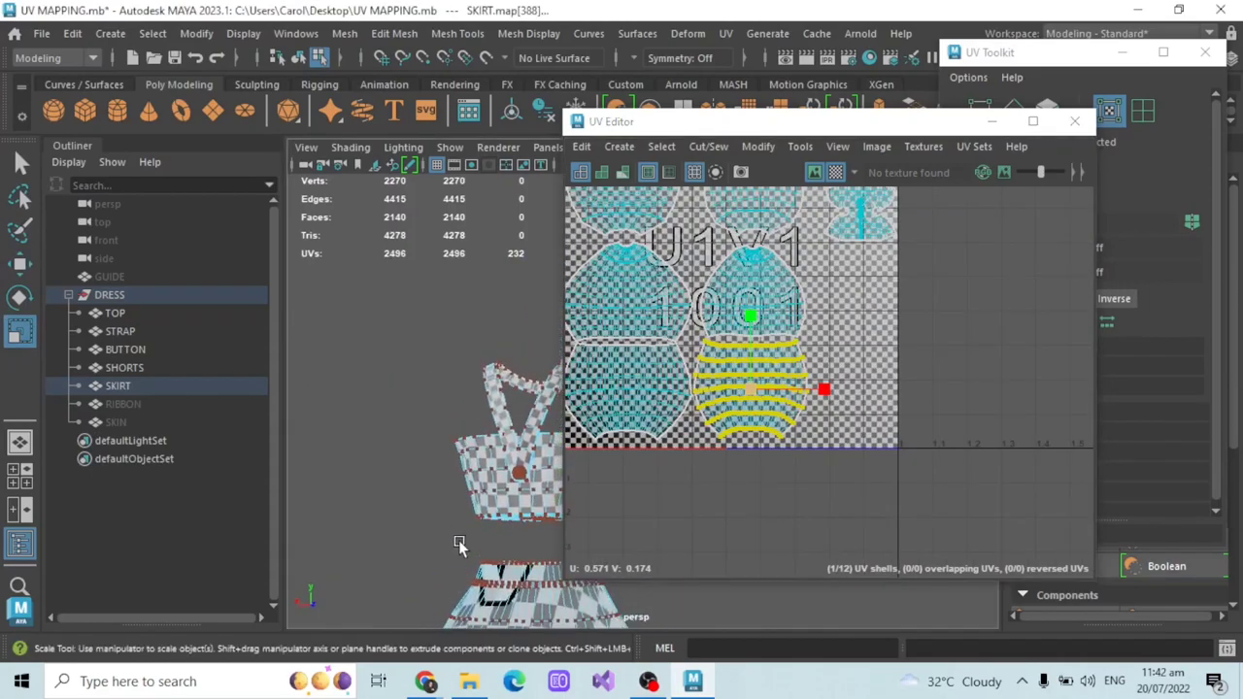
left_click_drag(458, 540, 437, 439, "alt")
middle_click_drag(432, 299, 487, 272, "alt")
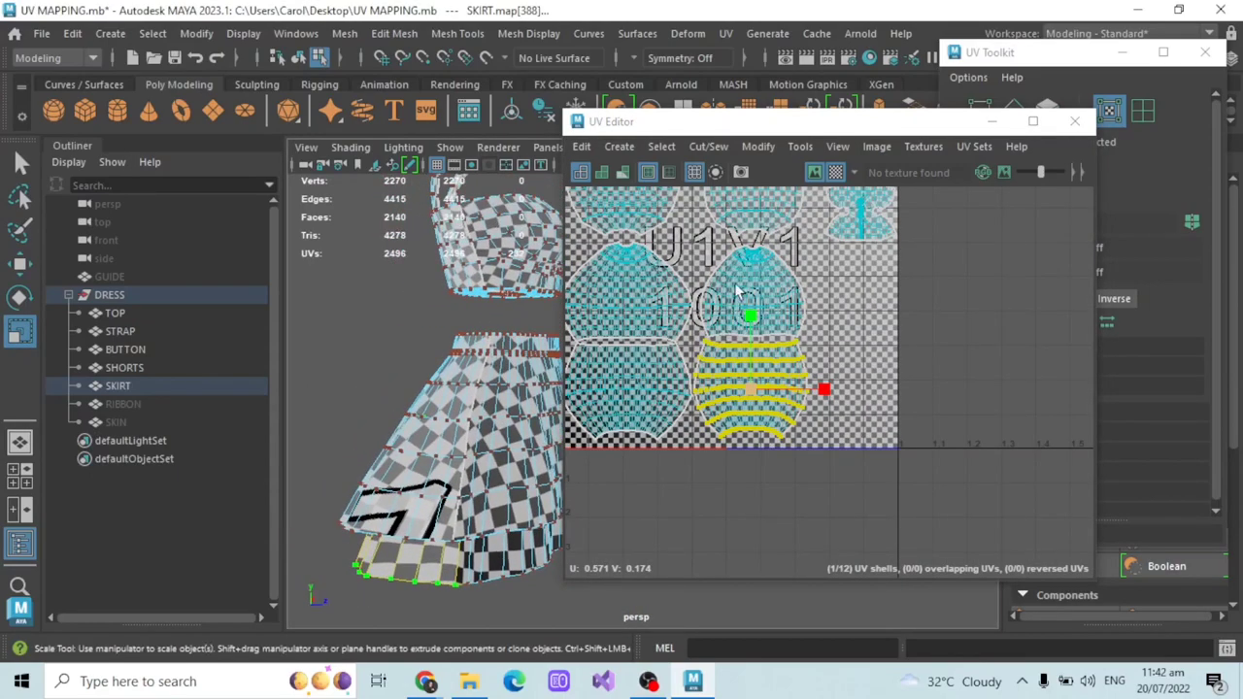
- Enlarge the dome-shaped skirt shell slightly and shift the flipped shell below it to leave a gap
left_click(735, 283)
left_click_drag(752, 296, 757, 298)
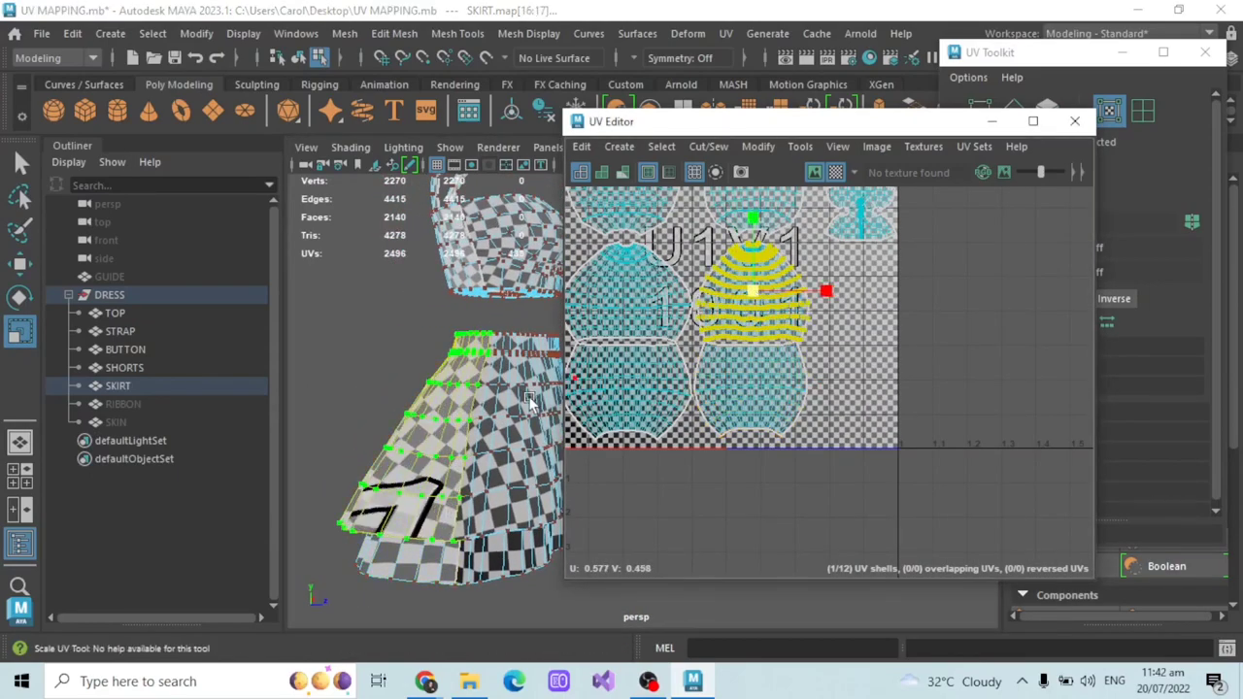
left_click(723, 390)
scroll(752, 369, "up", 2)
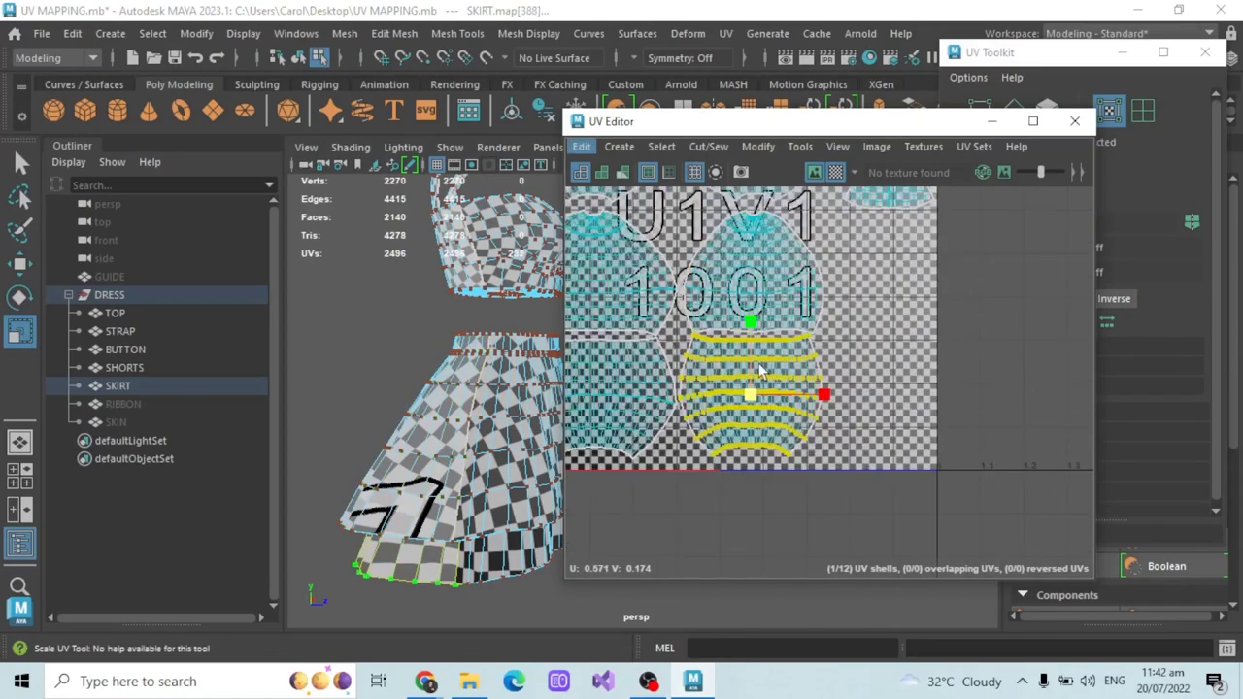
left_click(17, 260)
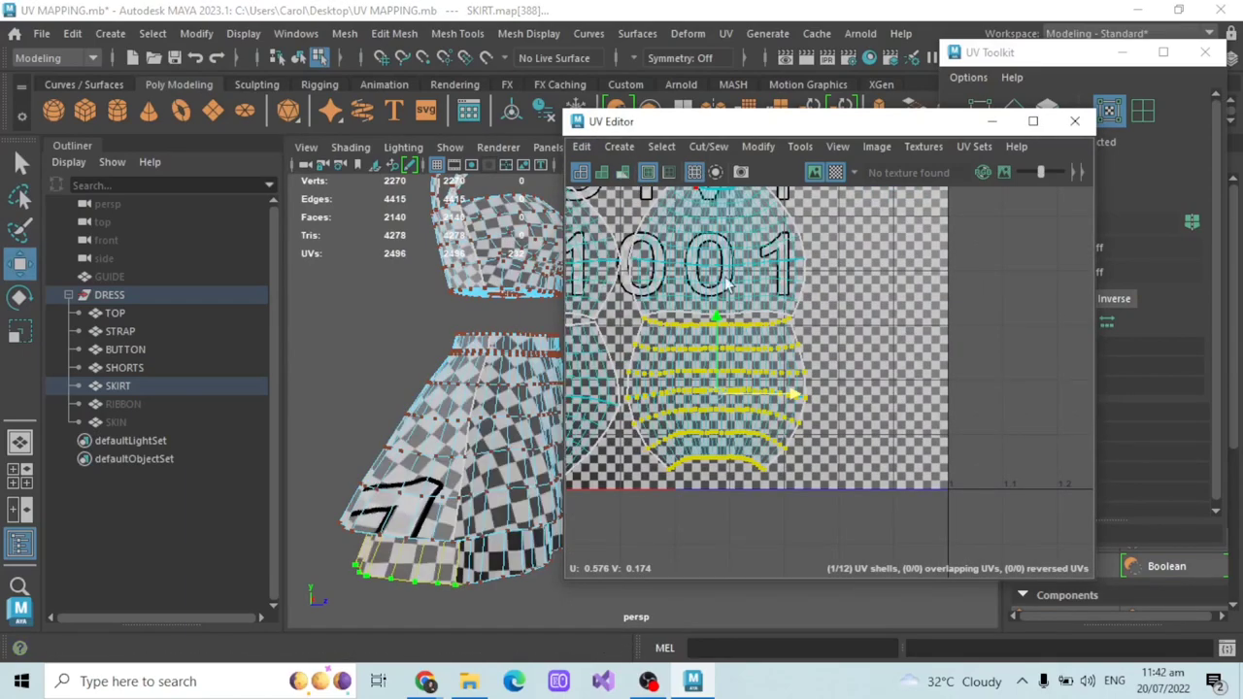
left_click_drag(716, 333, 715, 339)
- Try moving the lower shell of the paired skirt shells upward in the tile
scroll(943, 303, "down", 4)
scroll(670, 378, "up", 2)
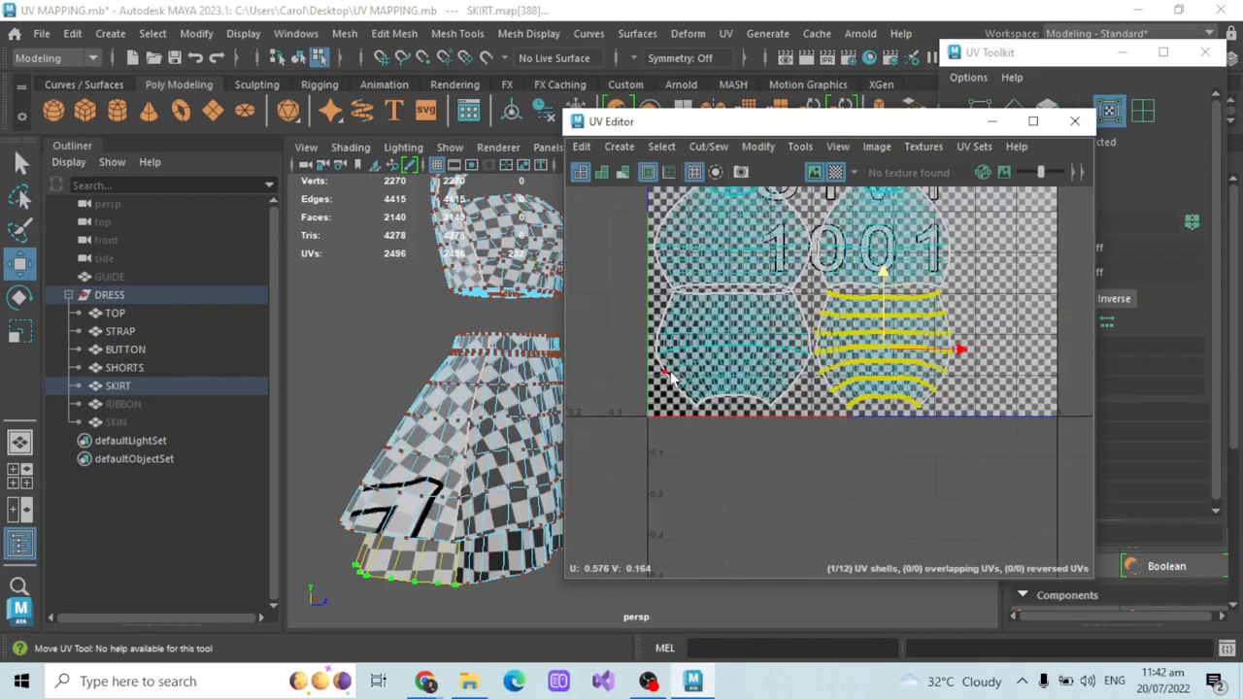
scroll(746, 299, "up", 2)
double_click(772, 333)
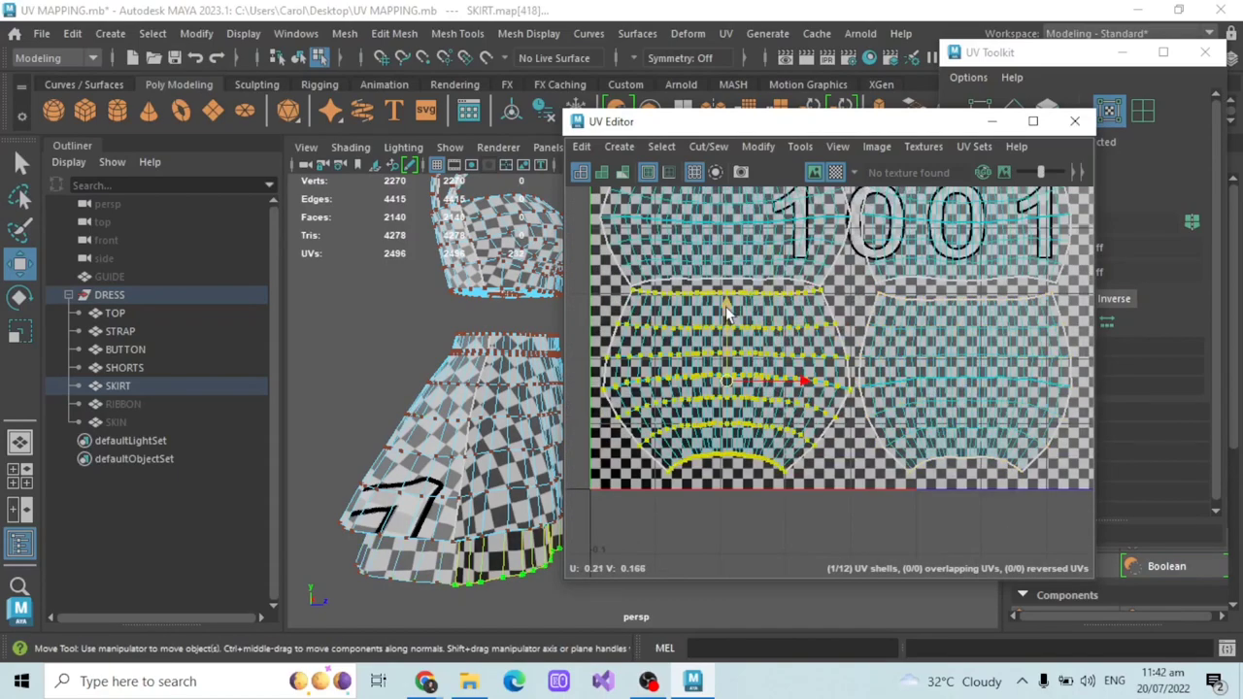
left_click_drag(726, 307, 726, 264)
- Check the UV distortion shading, turn it off leaving the shells shaded, and deselect everything
scroll(728, 284, "down", 4)
left_click(622, 172)
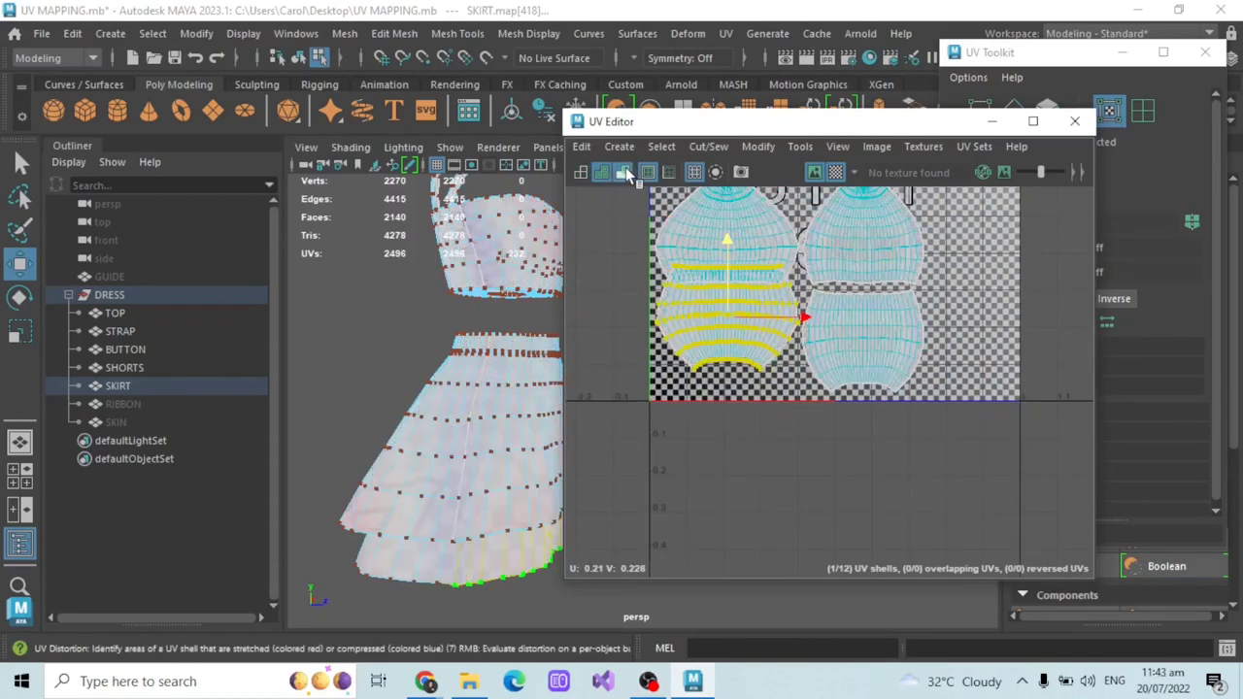
left_click(624, 172)
scroll(911, 350, "down", 3)
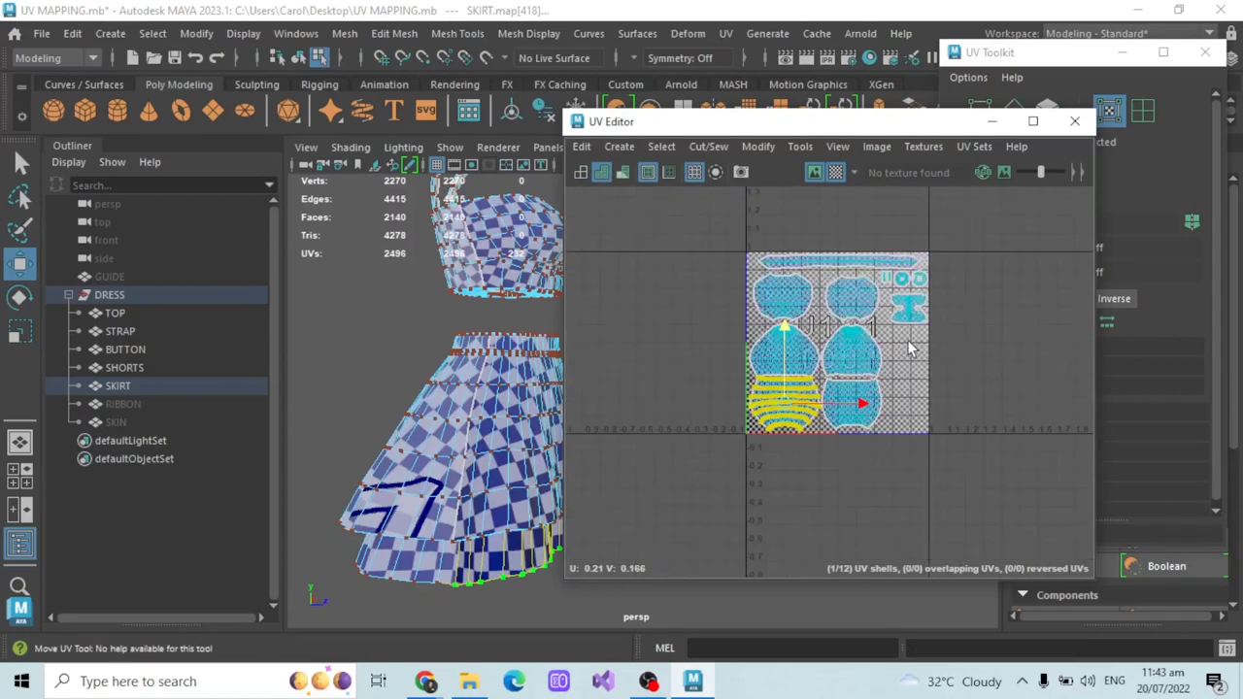
scroll(911, 350, "up", 1)
scroll(911, 360, "down", 1)
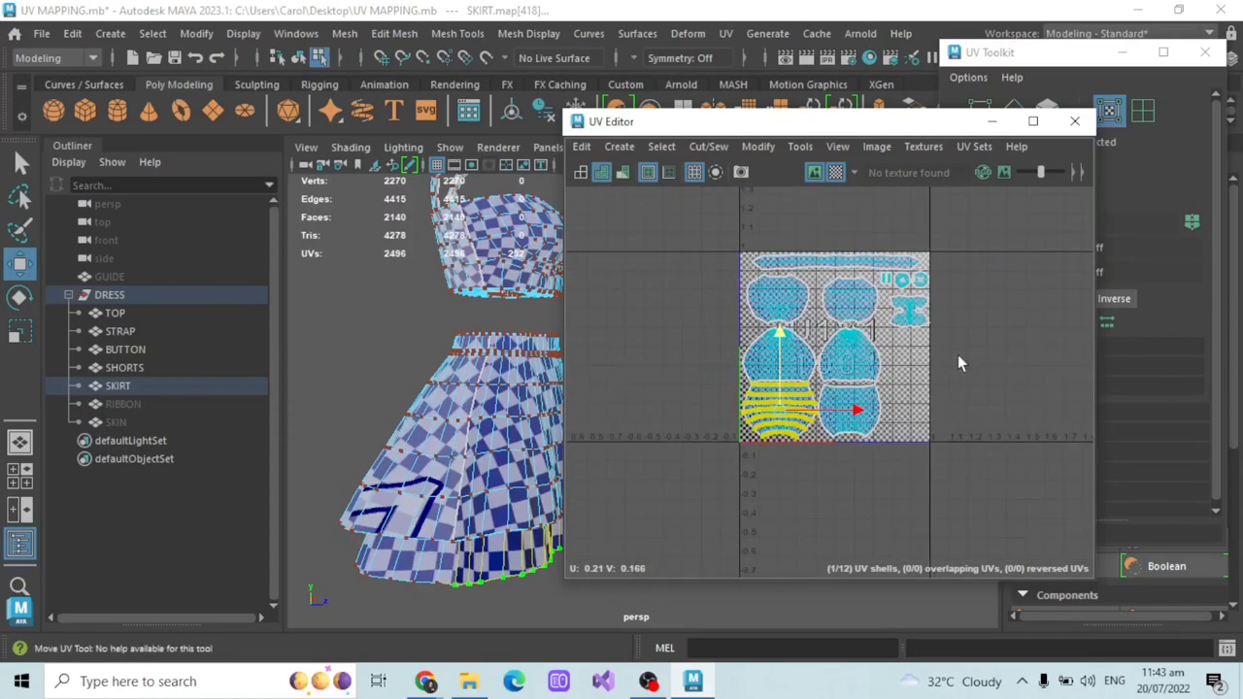
left_click(959, 359)
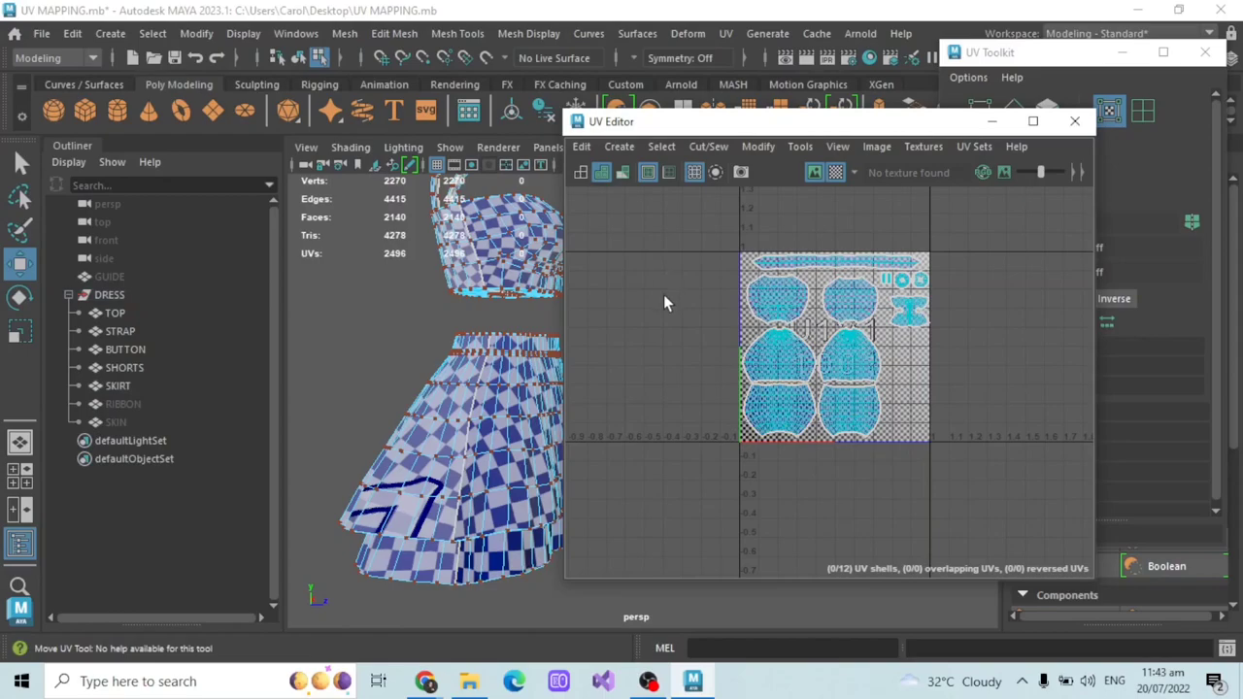
left_click_drag(466, 333, 631, 332, "alt")
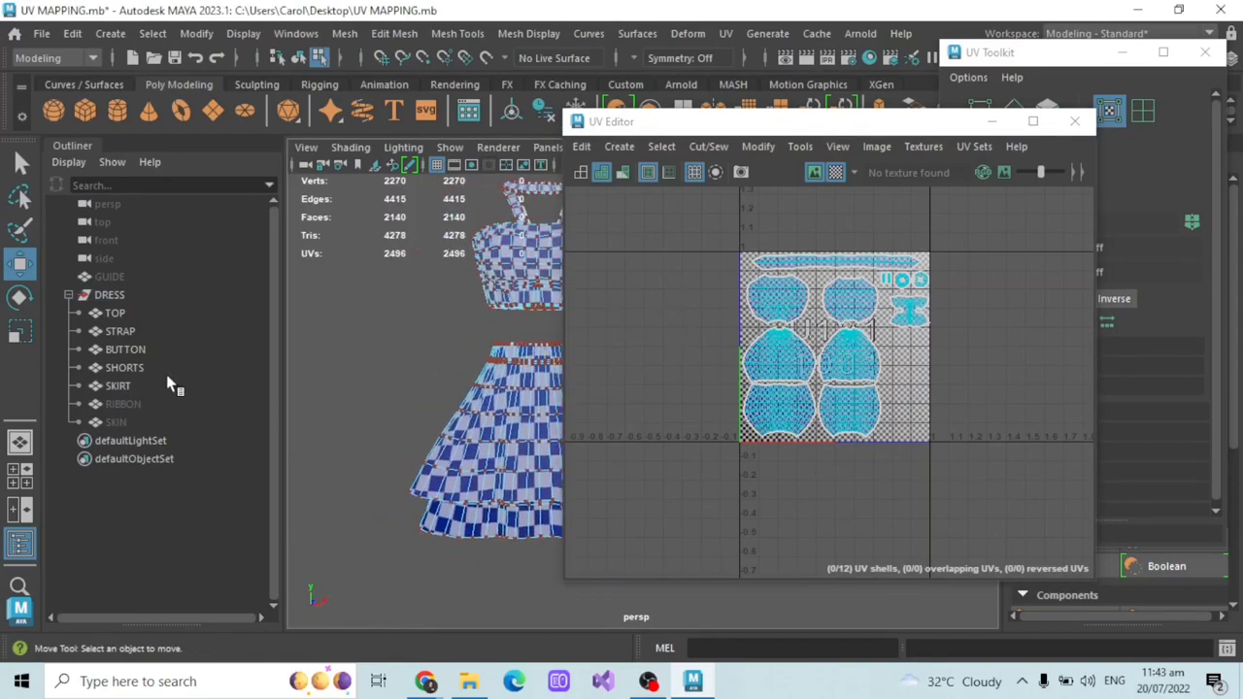
- Select the hidden RIBBON object, unhide it and bring the bow into close view
left_click(121, 404)
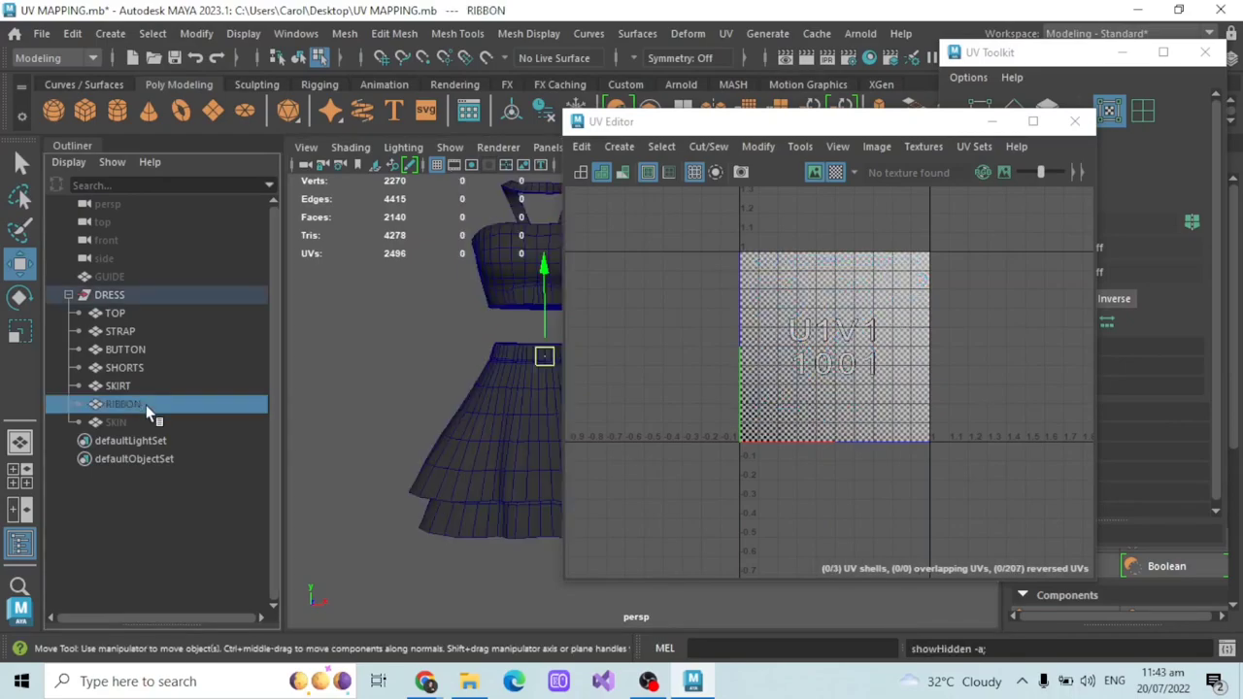
left_click_drag(549, 383, 672, 415, "alt")
scroll(486, 402, "down", 5)
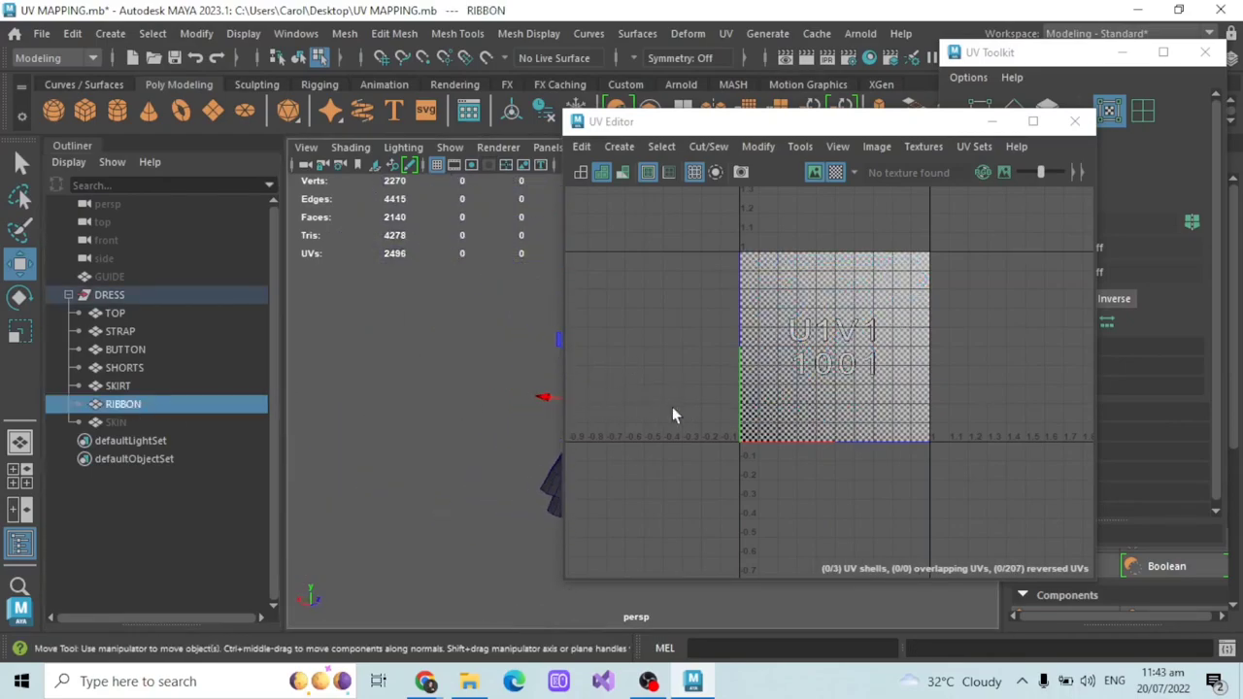
scroll(420, 420, "up", 5)
mouse_move(457, 435)
middle_mouse_down("alt")
mouse_move(420, 419)
mouse_move(461, 421)
middle_mouse_up("alt")
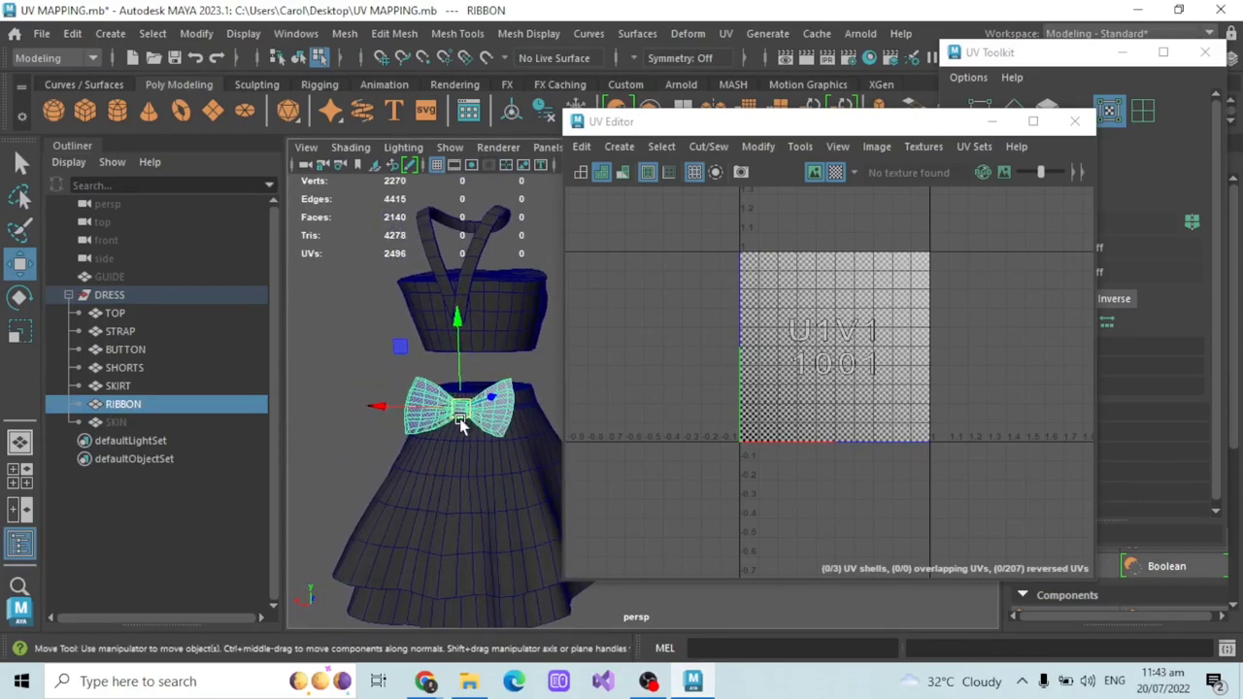
scroll(464, 421, "up", 3)
left_click_drag(490, 425, 450, 424, "alt")
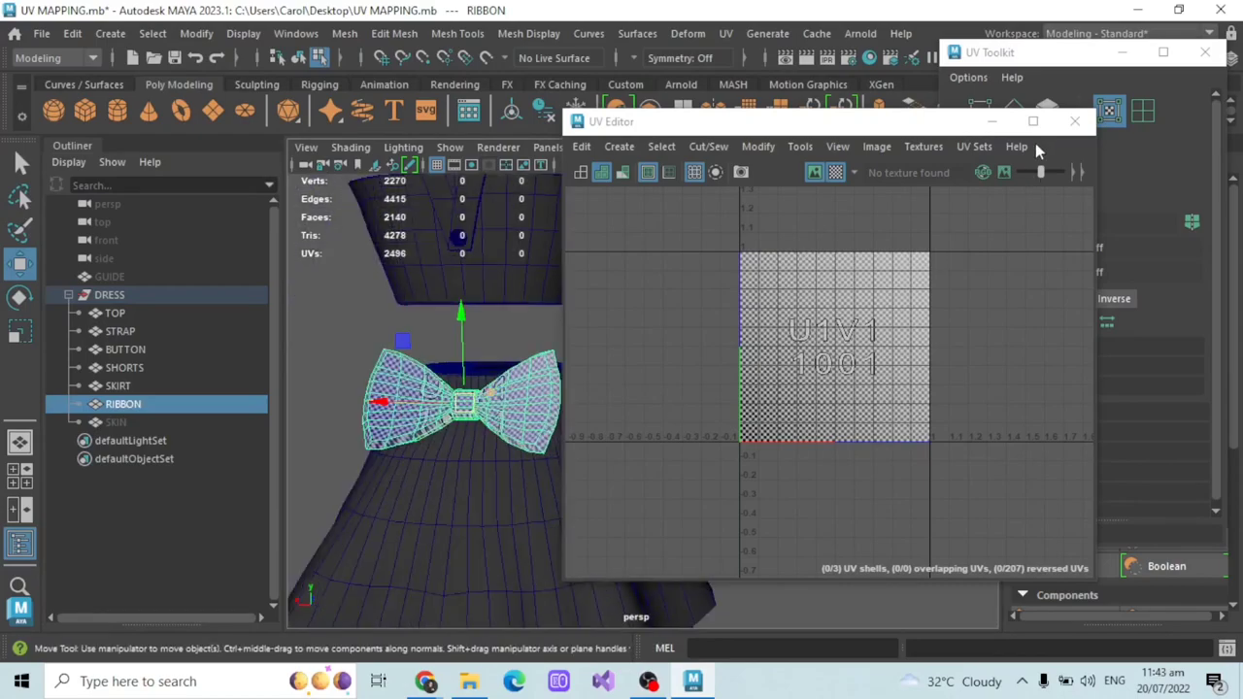
- Separate the RIBBON mesh into its individual pieces and delete all construction history
left_click(1074, 122)
left_click(1190, 56)
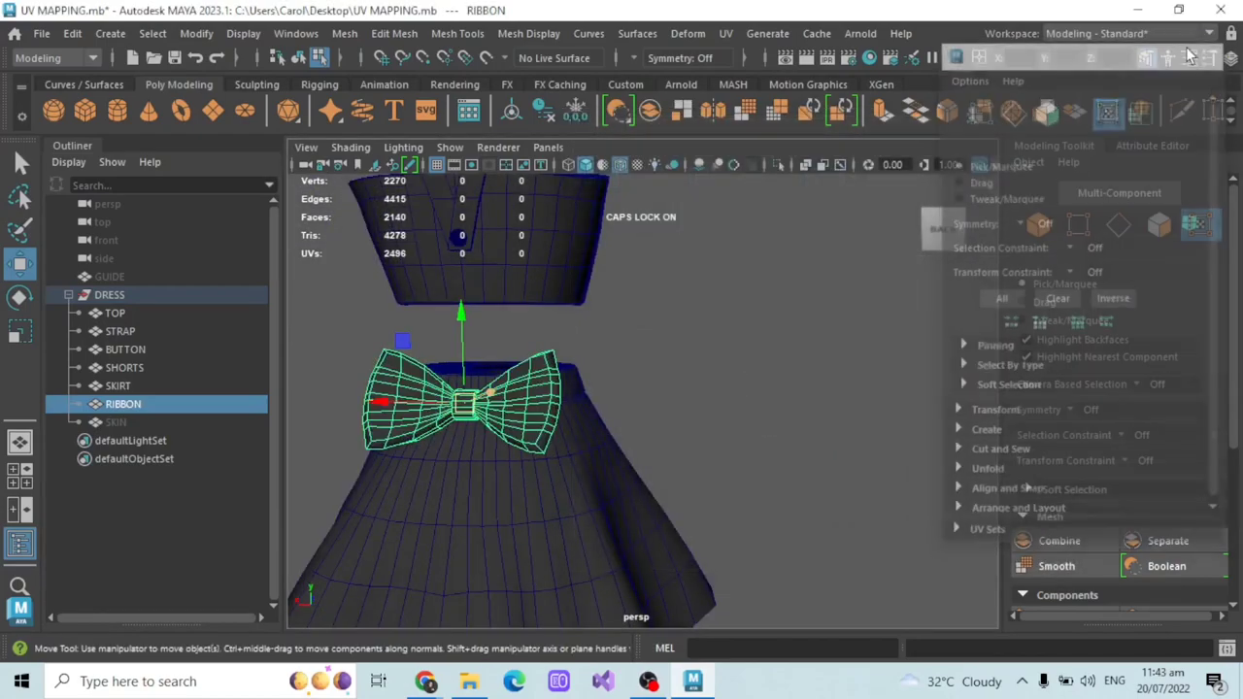
left_click(348, 35)
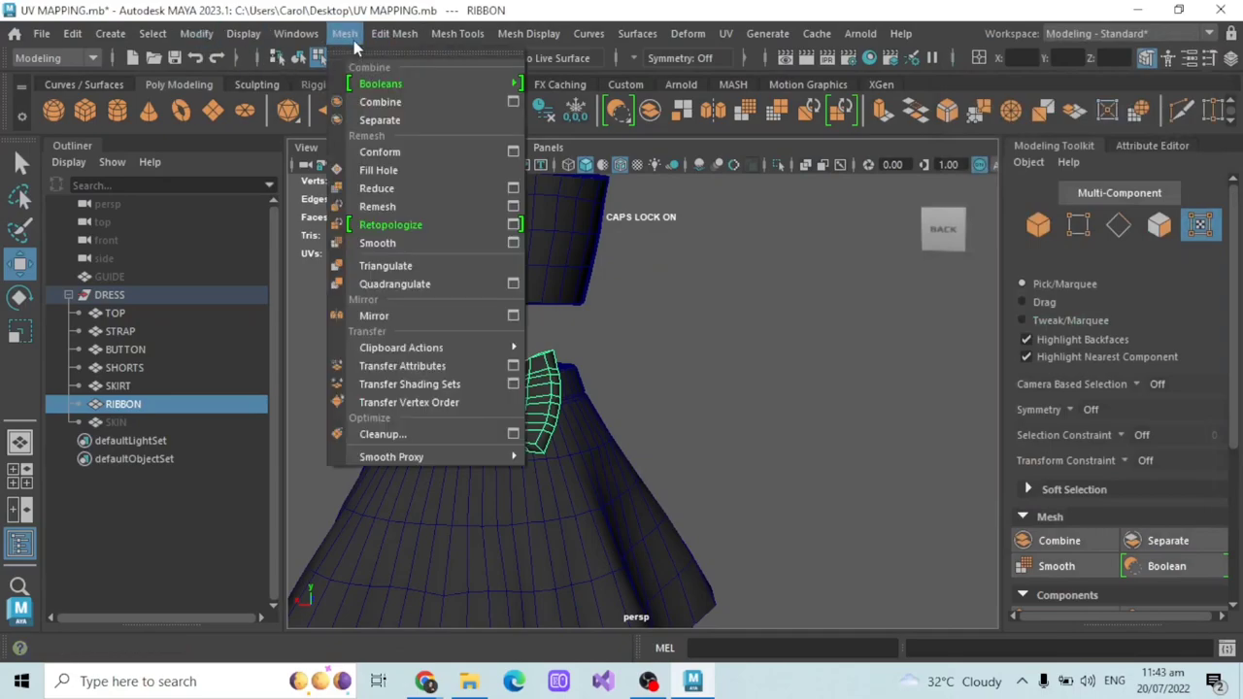
left_click(380, 120)
left_click(73, 34)
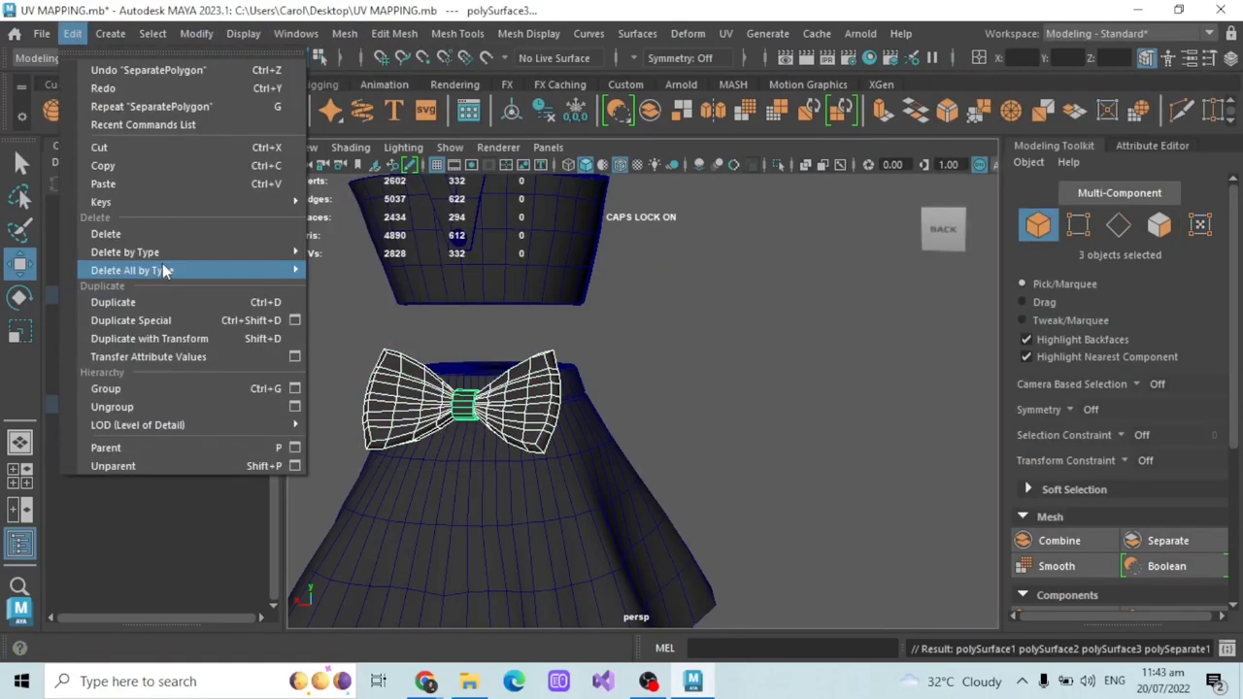
mouse_move(139, 274)
left_click(382, 97)
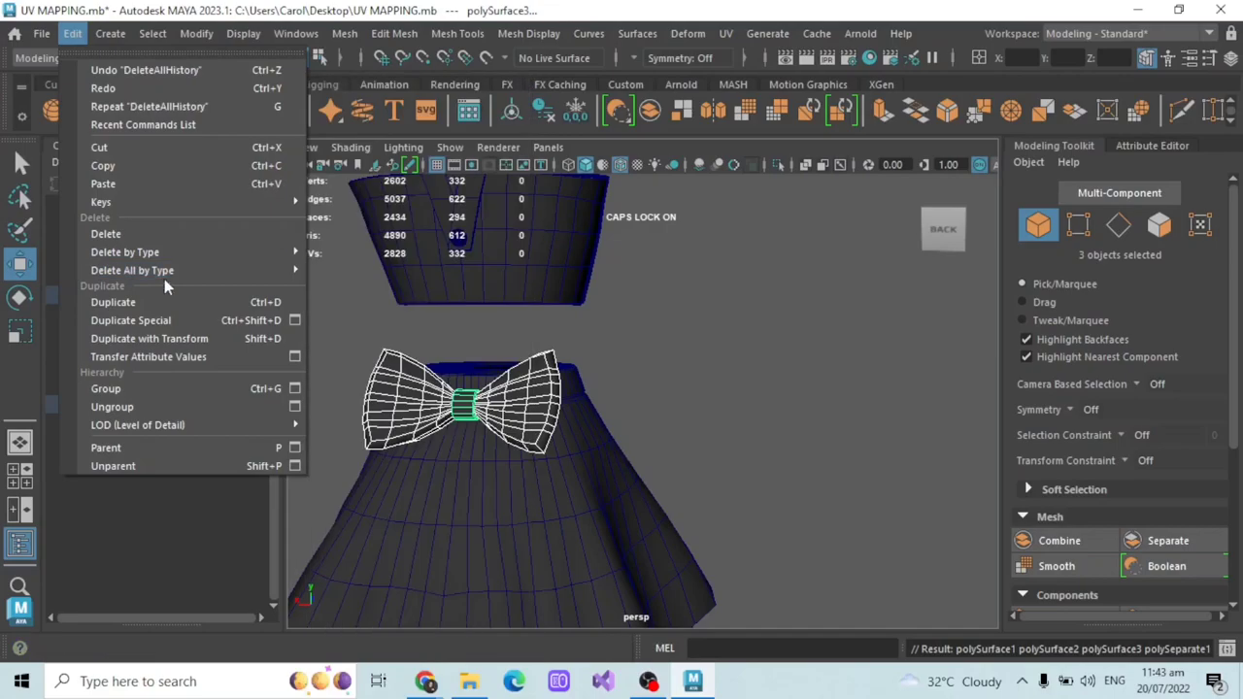
- Unparent the separated ribbon pieces from the DRESS group and hide the group so only the bow remains
key("shift+p")
left_click(69, 295)
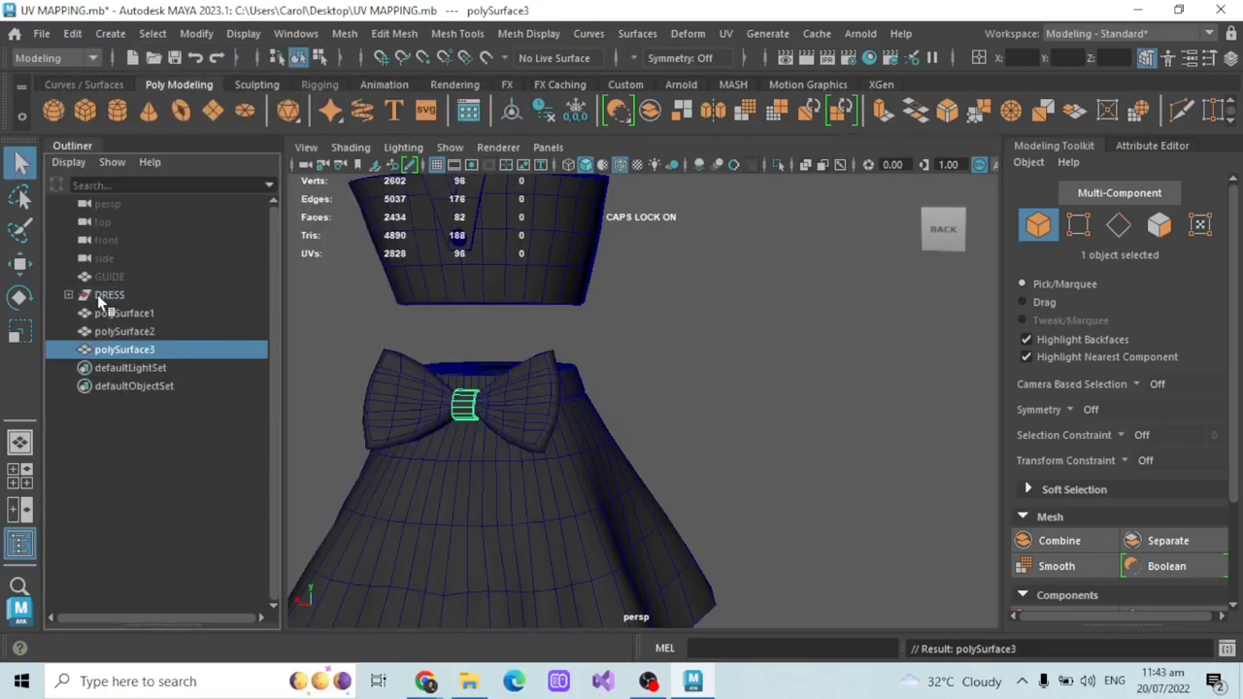
left_click(103, 296)
key("ctrl+h")
left_click(68, 295)
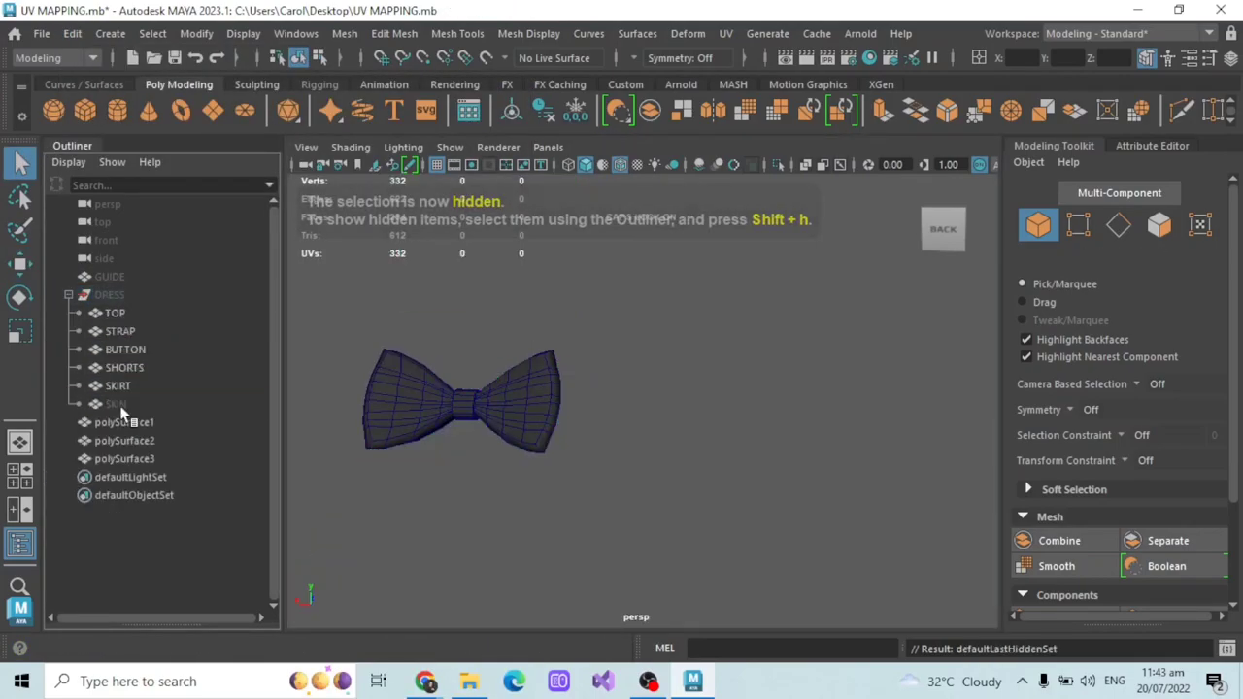
- Select polySurface1, polySurface2 and polySurface3 and open their UVs in the UV Editor
left_click(124, 422)
left_click(136, 441, "shift")
left_click(126, 459, "shift")
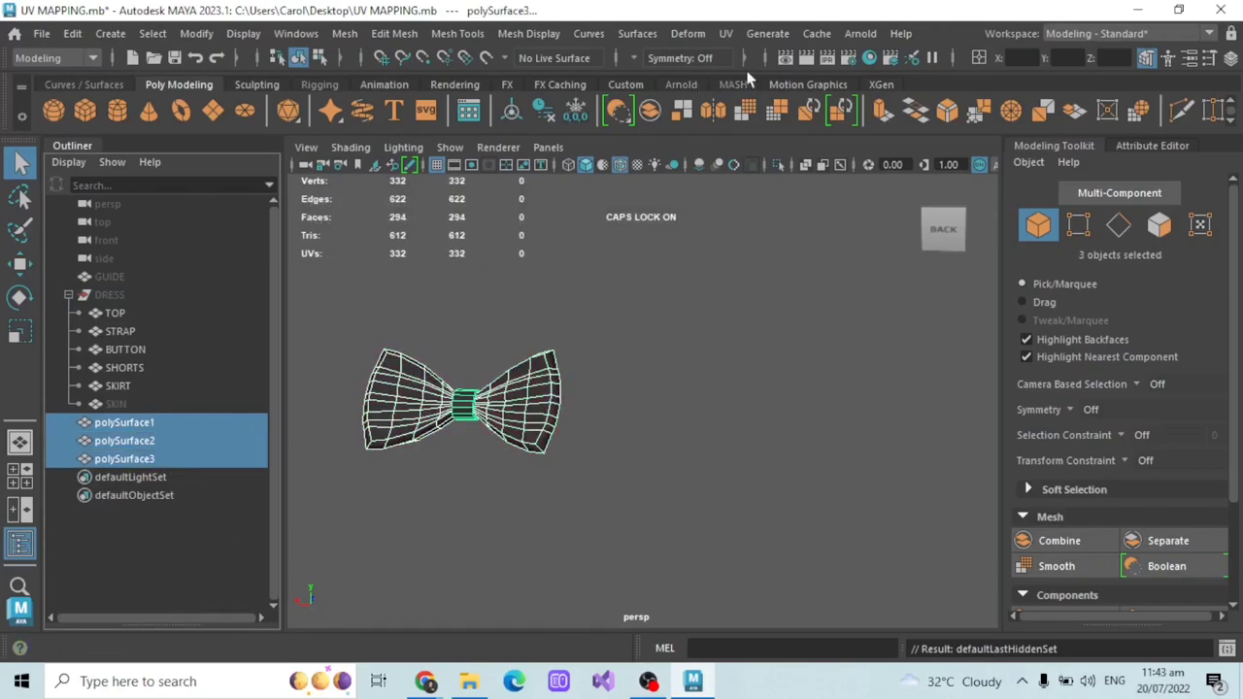
left_click(726, 33)
left_click(777, 69)
left_click_drag(910, 123, 780, 116)
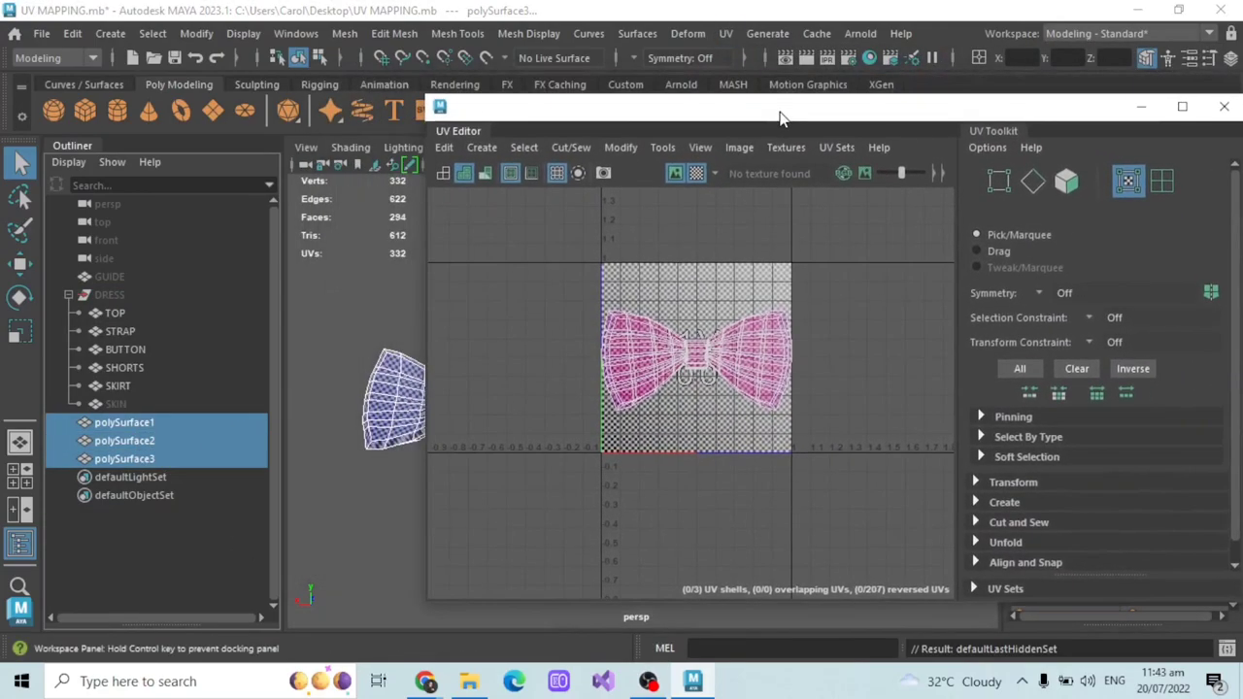
- Try viewing the bow and its UVs in the UV Editing workspace, then return to the Modeling - Standard workspace
left_click(1223, 106)
left_click(1126, 33)
left_click(1088, 150)
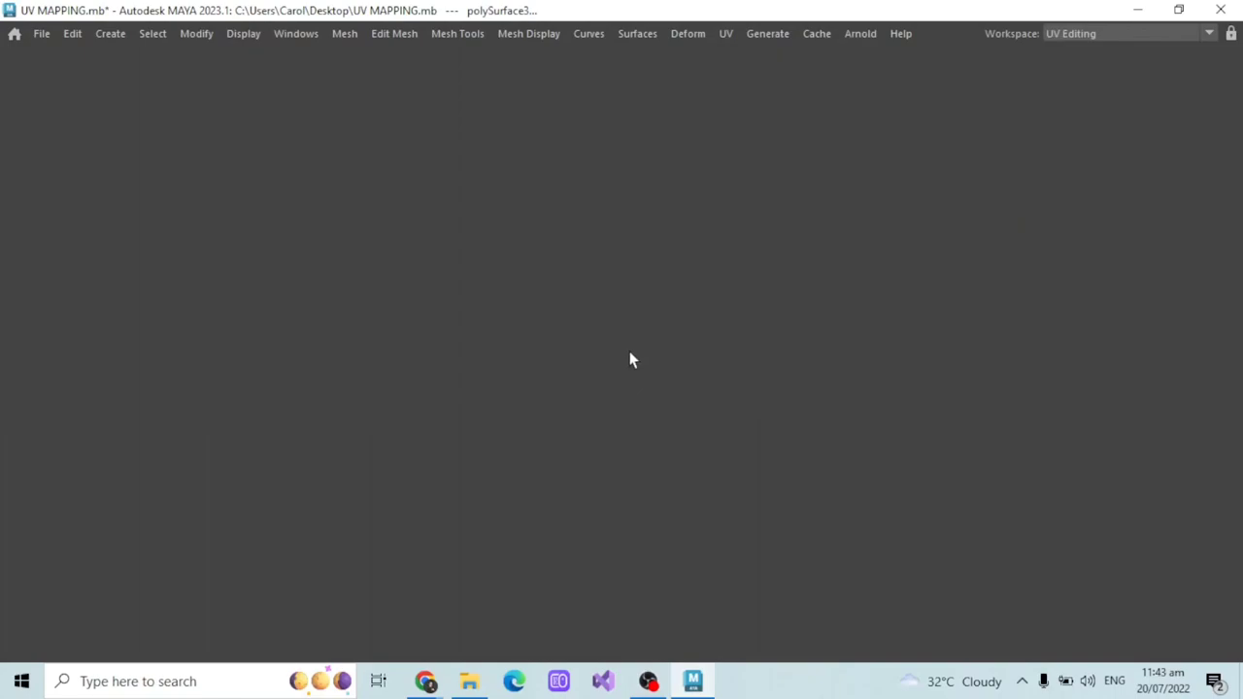
middle_click_drag(456, 411, 490, 372, "alt")
scroll(549, 433, "up", 5)
scroll(488, 371, "down", 5)
key("4")
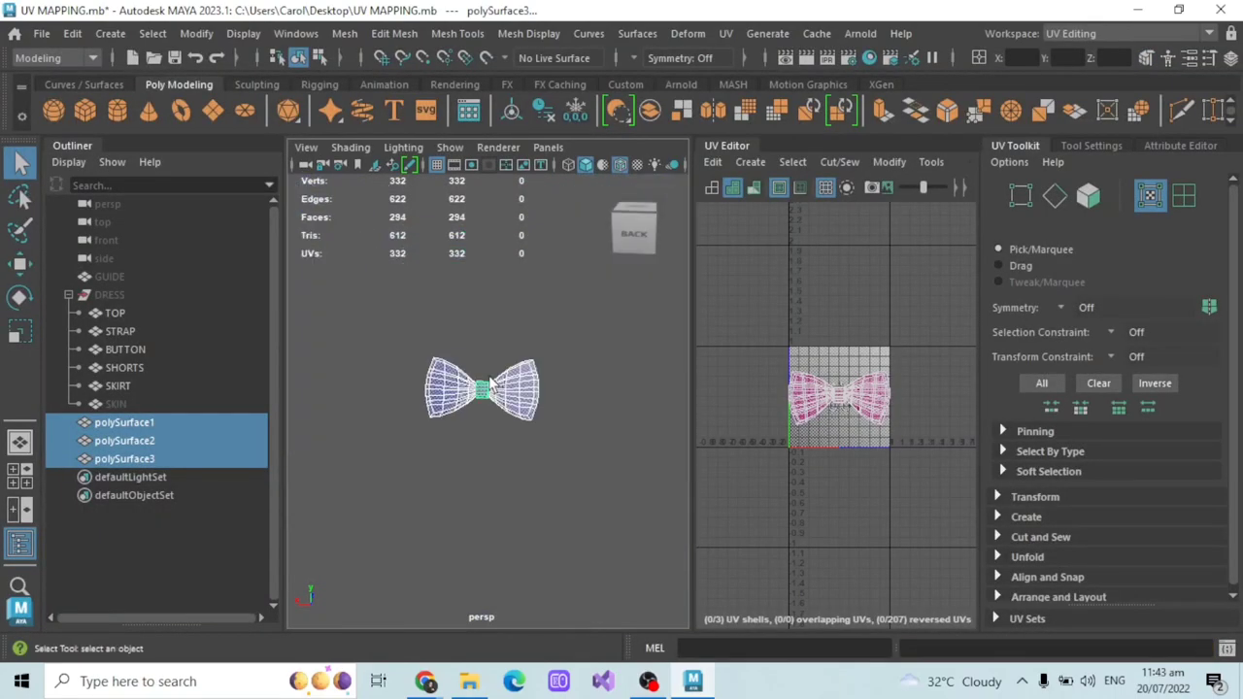
scroll(832, 320, "up", 3)
middle_click_drag(872, 307, 867, 268, "alt")
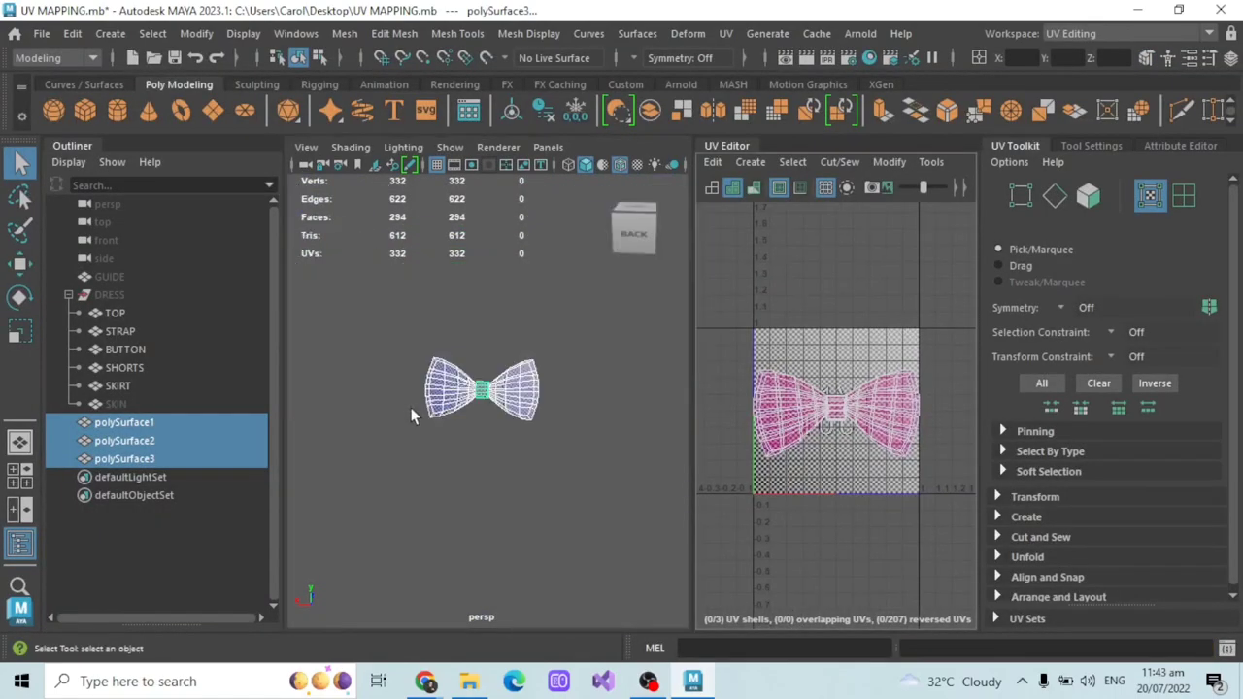
left_click_drag(432, 415, 442, 408, "alt")
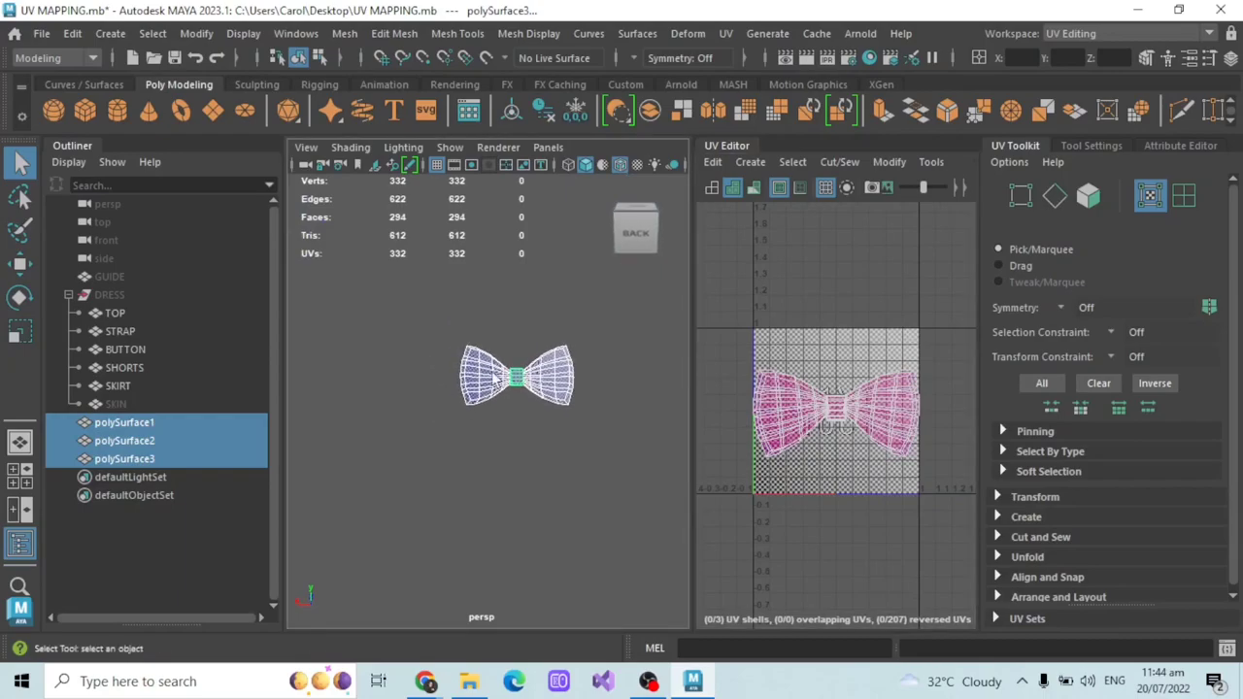
scroll(490, 374, "up", 8)
key("6")
left_click(1147, 30)
left_click(1117, 70)
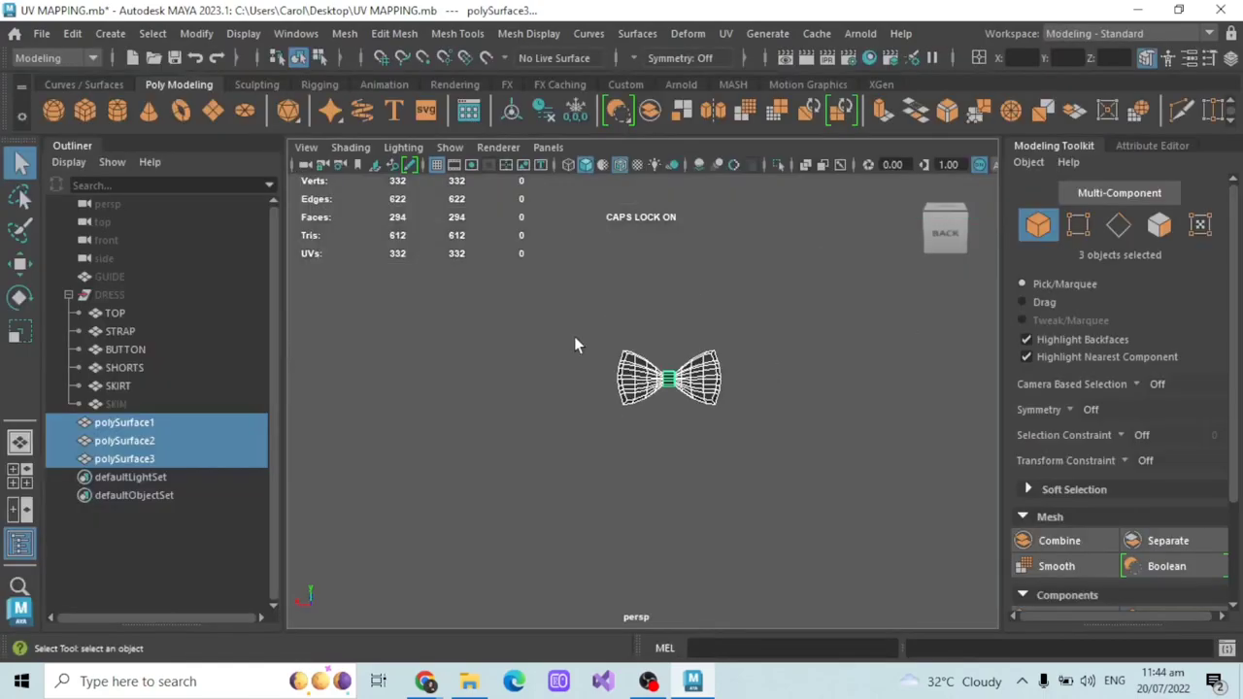
- Reopen the UV Editor for the three bow pieces and frame the bow beside it facing straight on
left_click(725, 33)
left_click(780, 71)
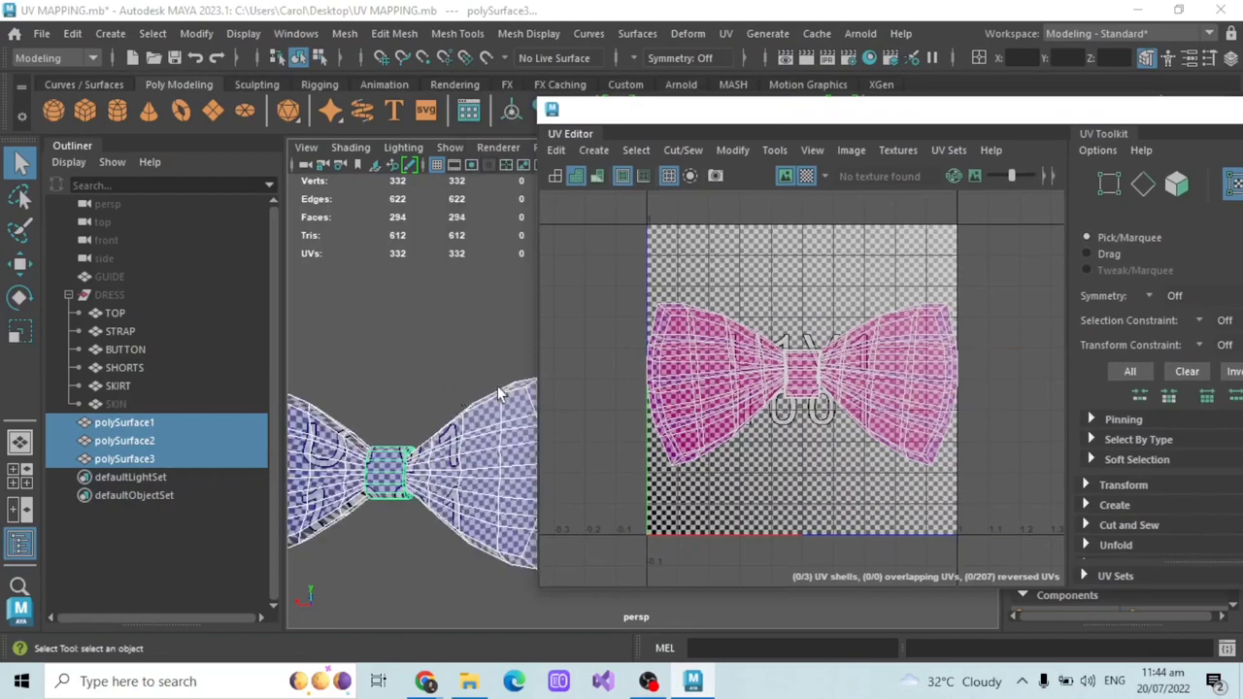
middle_click_drag(457, 389, 476, 395, "alt")
left_click_drag(478, 420, 416, 442, "alt")
left_click_drag(359, 512, 417, 415, "alt")
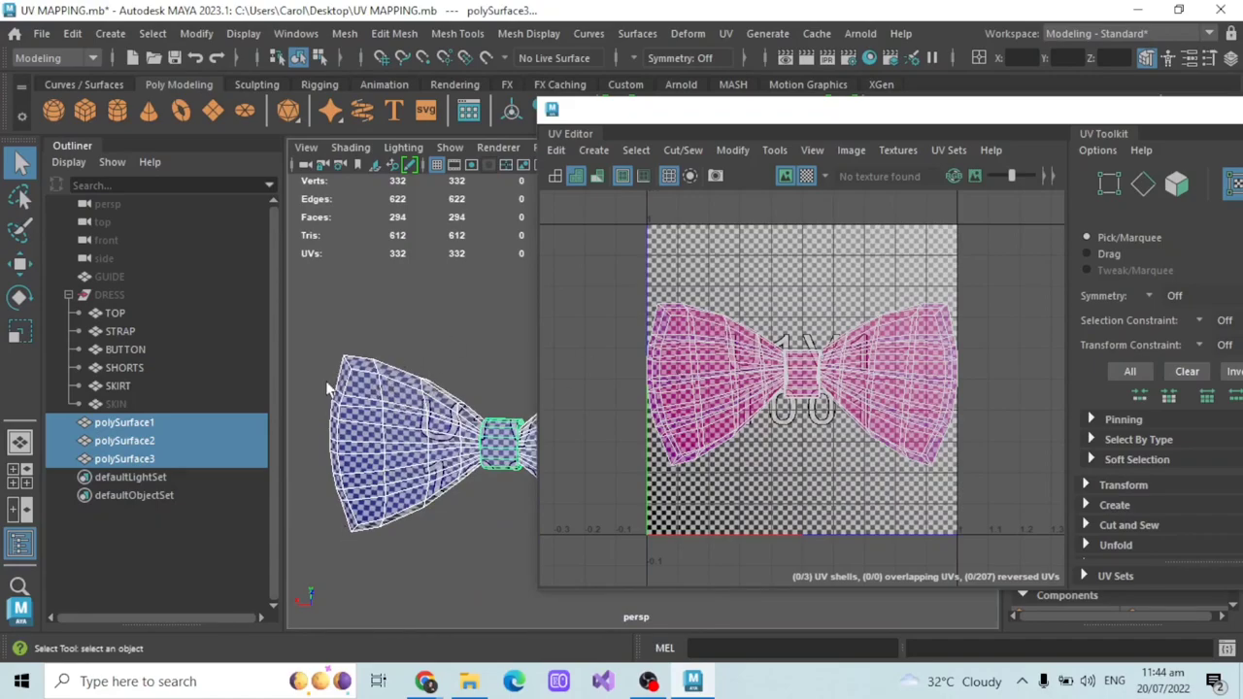
left_click_drag(409, 521, 433, 506, "alt")
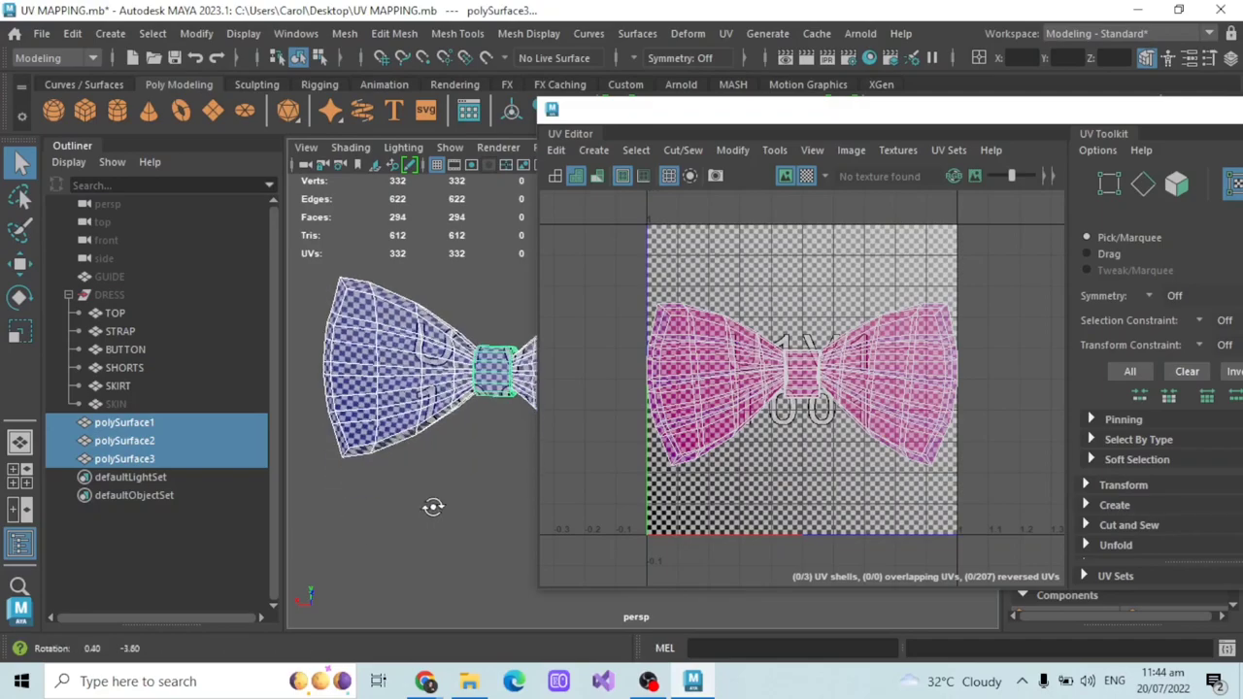
left_click_drag(1057, 112, 1131, 164)
left_click_drag(513, 456, 496, 454, "alt")
- Switch to UV shell selection and select all three bow shells in the UV Editor
left_click(668, 201)
left_click(1031, 167)
left_click_drag(1032, 170, 878, 157)
left_click(1192, 222)
left_click_drag(565, 295, 874, 504)
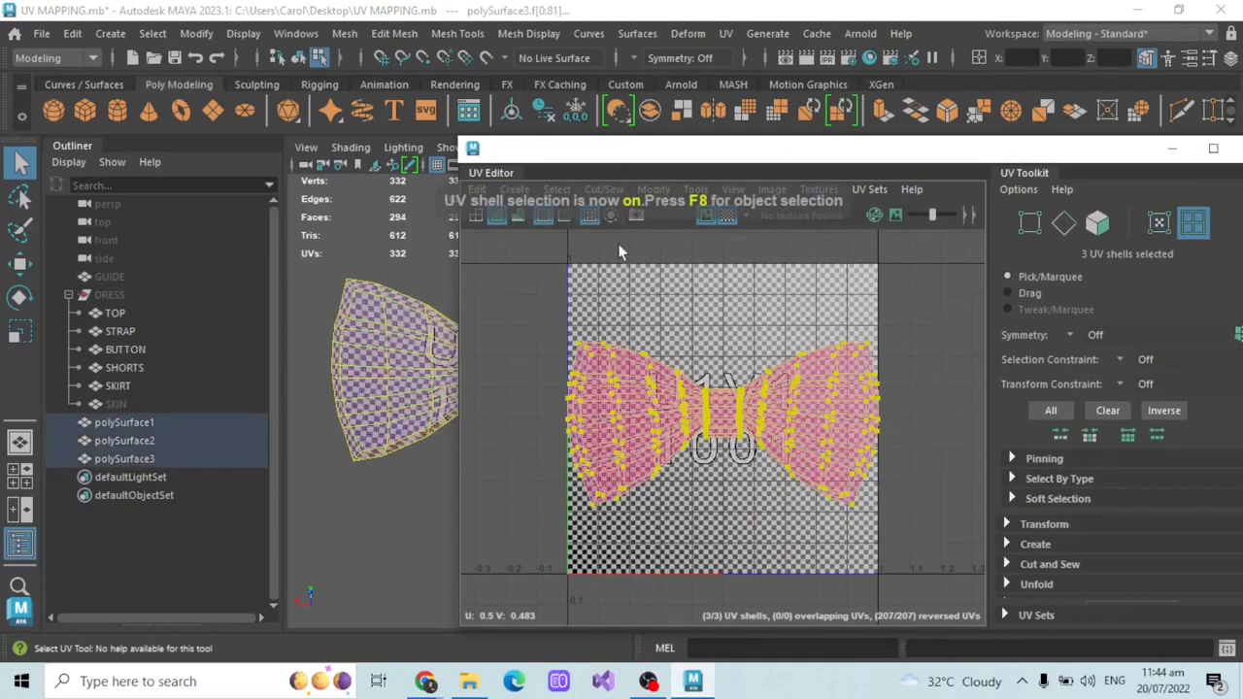
- Try a planar projection and a camera-based projection on the bow shells, and undo the camera-based one
left_click(515, 189)
left_click(542, 336)
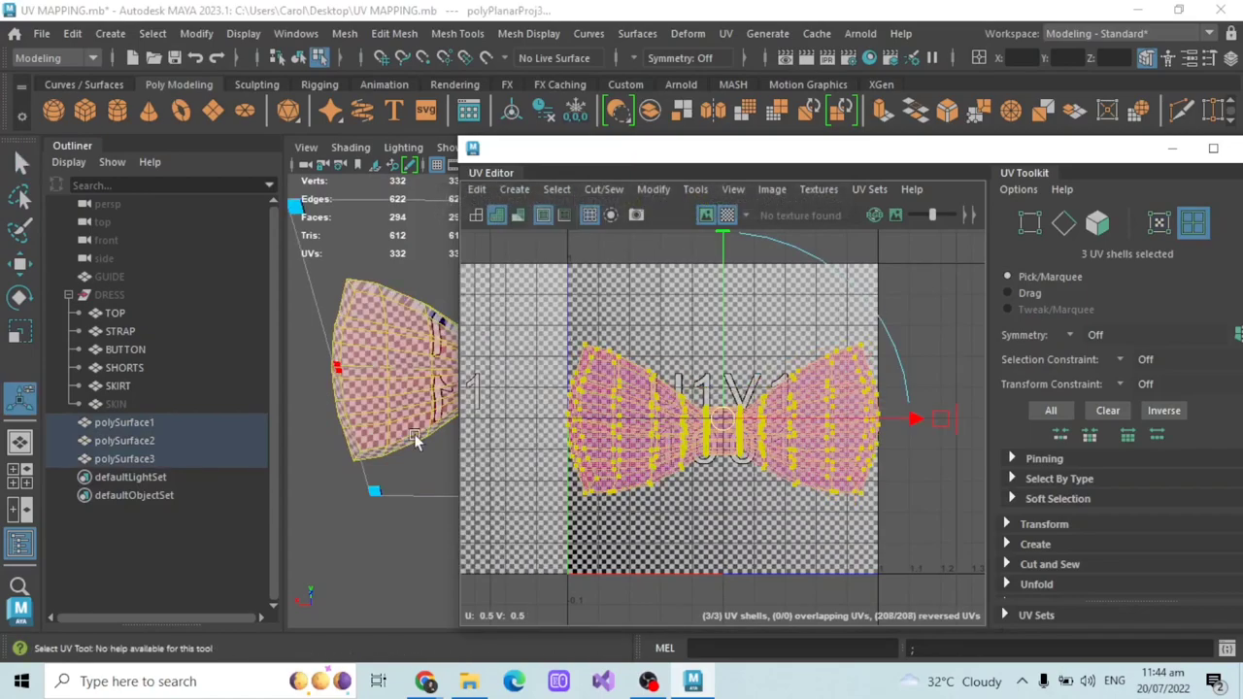
left_click(515, 189)
left_click(527, 288)
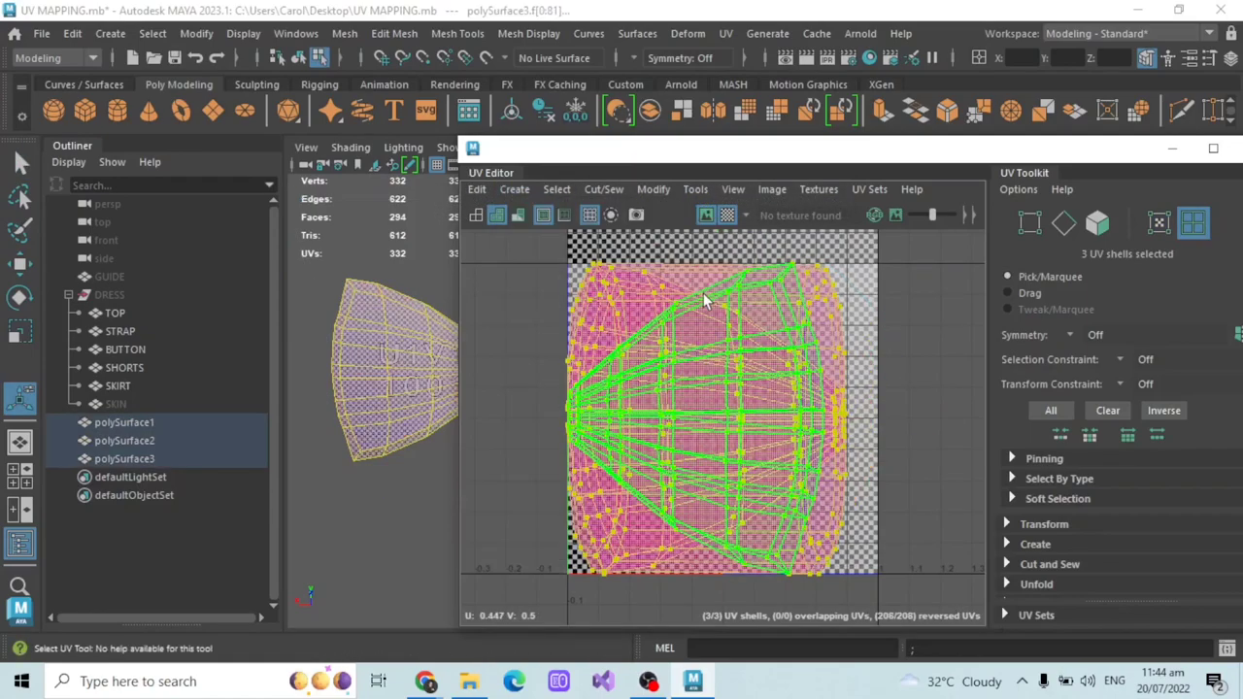
key("ctrl+z")
- Try a camera-based projection through its options on the three bow shells and inspect the checker pattern
left_click(514, 189)
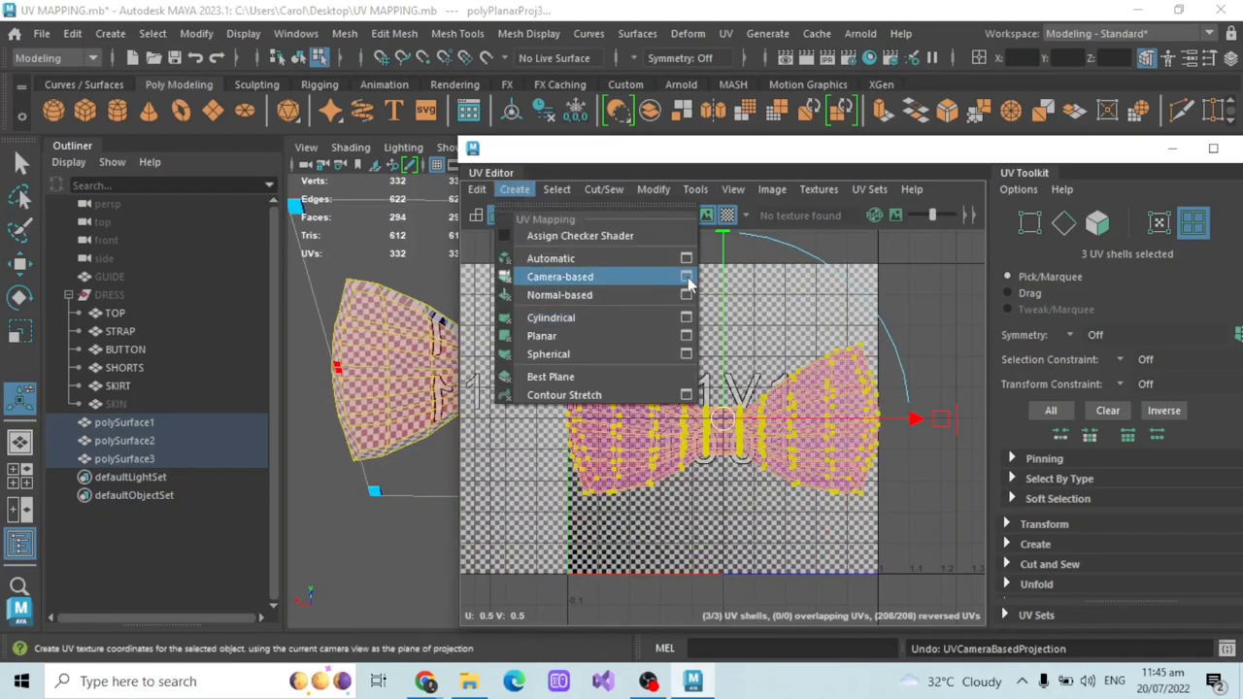
left_click(685, 281)
left_click(749, 391)
scroll(408, 419, "down", 3)
middle_click_drag(408, 420, 332, 441, "alt")
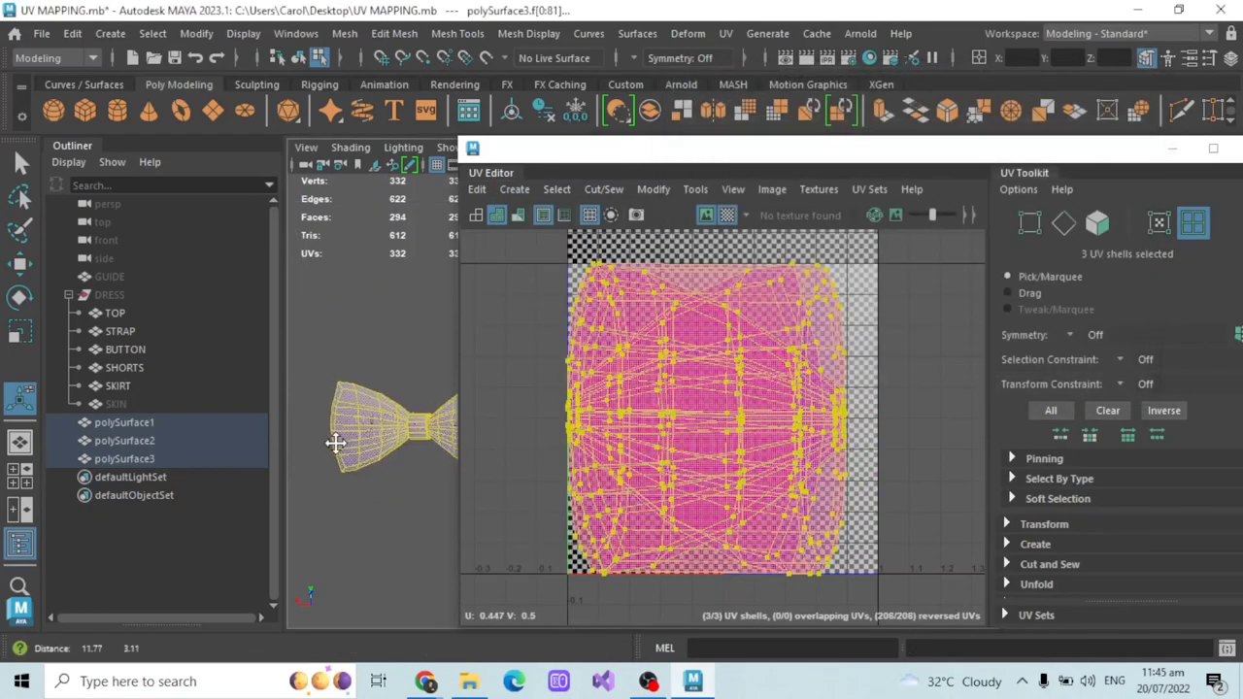
left_click_drag(700, 158, 764, 155)
scroll(400, 374, "up", 3)
left_click_drag(401, 376, 515, 365, "alt")
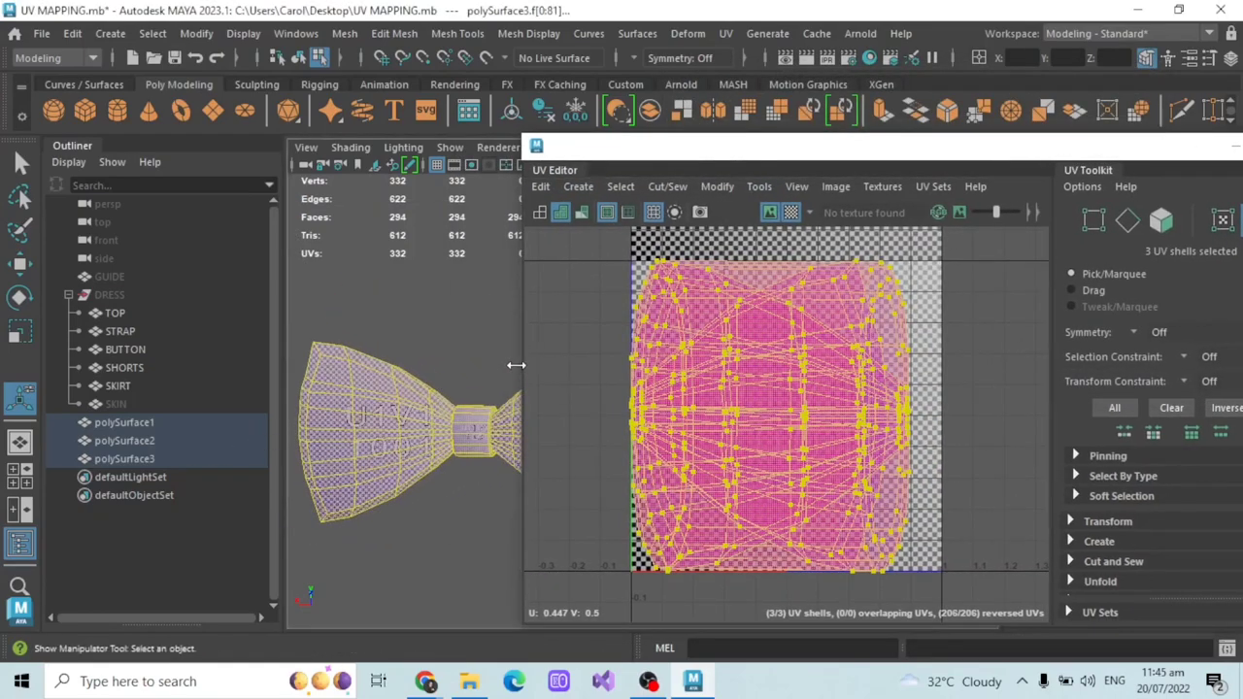
- Apply a planar projection from the Z axis to the bow shells, fitted to the bounding box with the width/height ratio kept
left_click(578, 186)
left_click(744, 352)
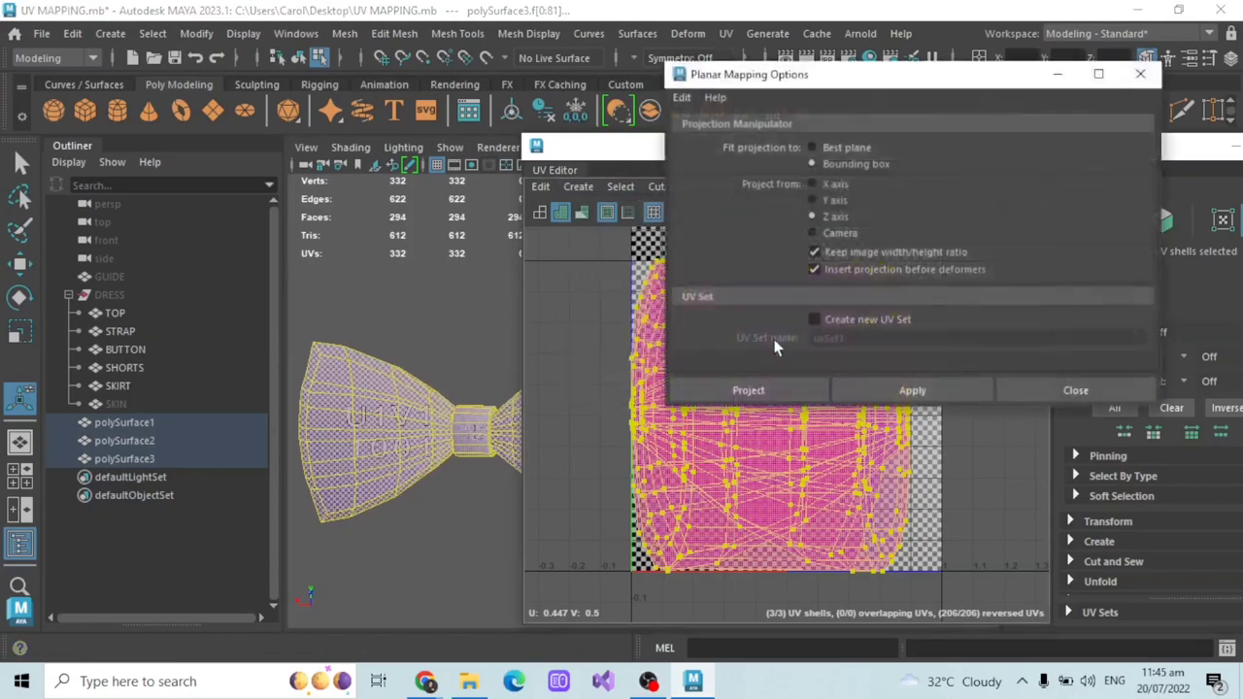
left_click(764, 393)
left_click_drag(416, 451, 424, 442, "alt")
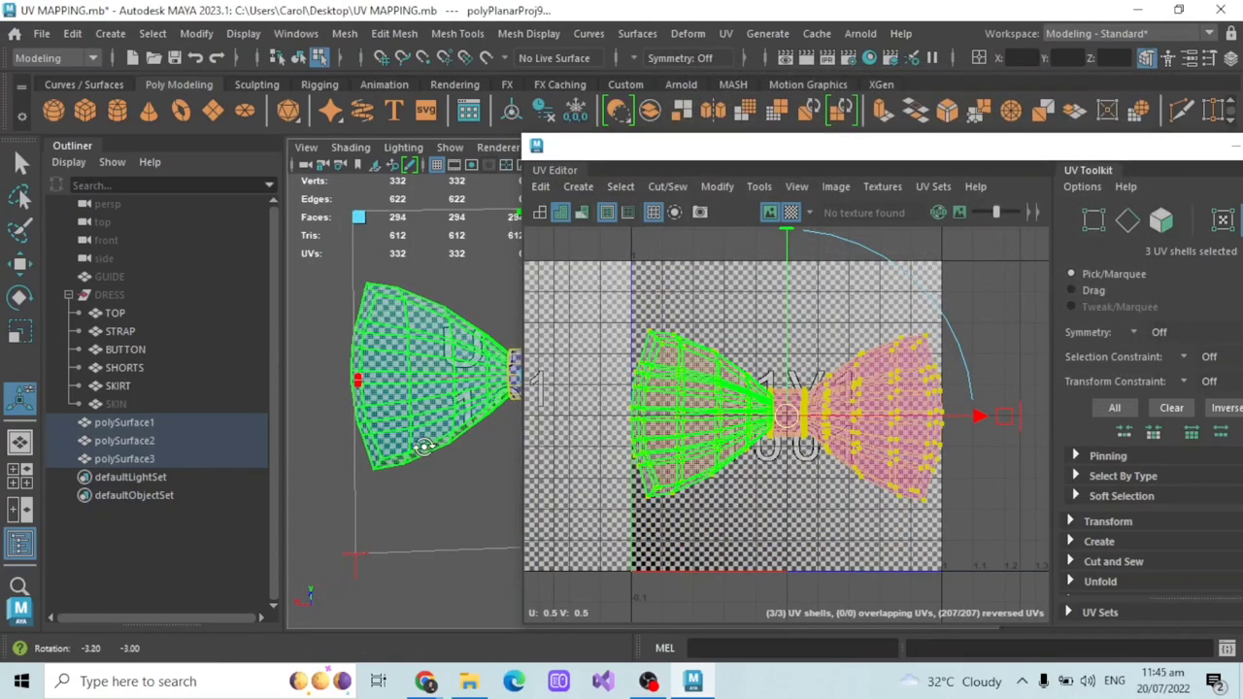
left_click(578, 189)
left_click(632, 333)
left_click(860, 352)
- Minimize the UV Editor and hide polySurface3, the centre knot of the bow
left_click_drag(1127, 154, 950, 207)
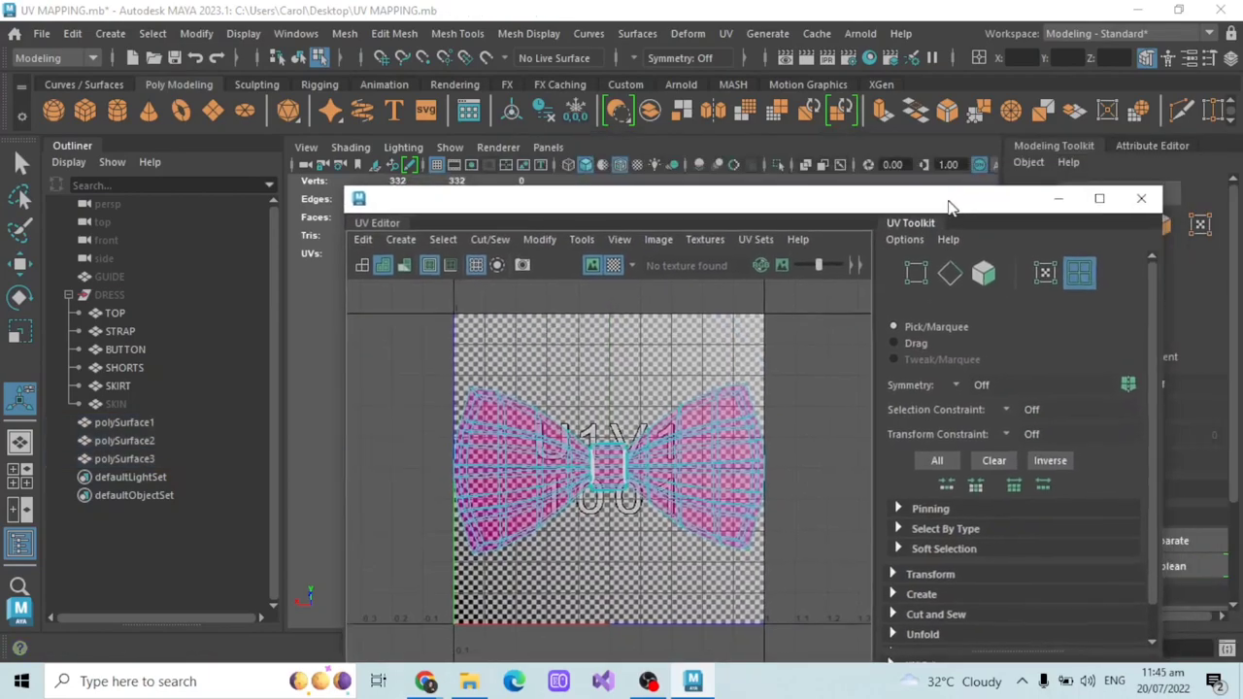
left_click(1059, 198)
left_click(124, 423)
left_click(130, 442)
left_click(151, 459)
key("ctrl+h")
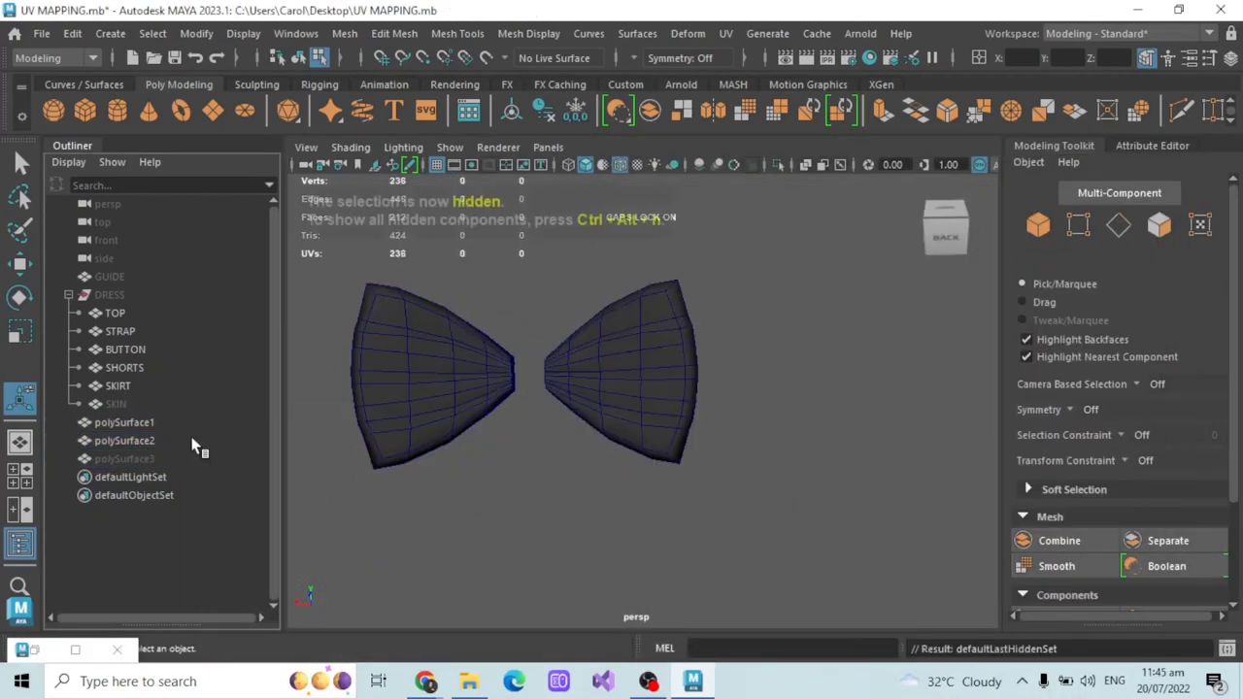
- Combine the two bow wings, polySurface1 and polySurface2, into one mesh and delete its history
left_click(136, 425)
left_click(631, 60)
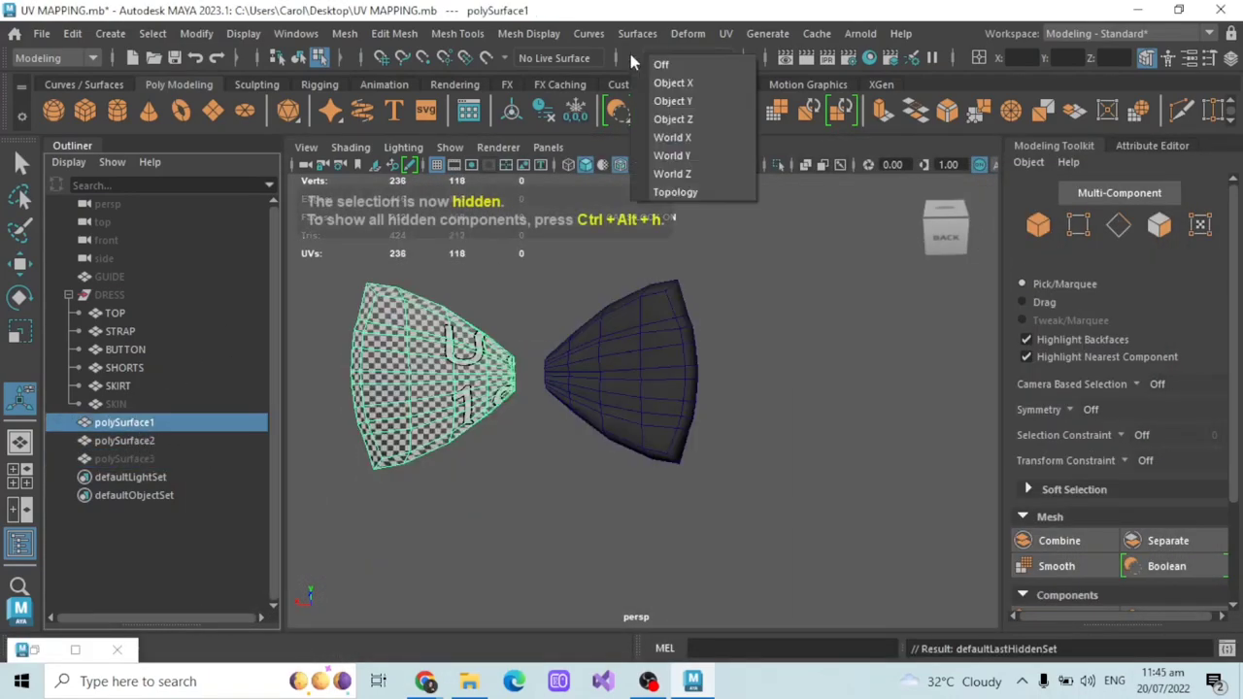
left_click(141, 441, "shift")
left_click(347, 34)
left_click(361, 97)
left_click(73, 34)
mouse_move(138, 268)
left_click(354, 104)
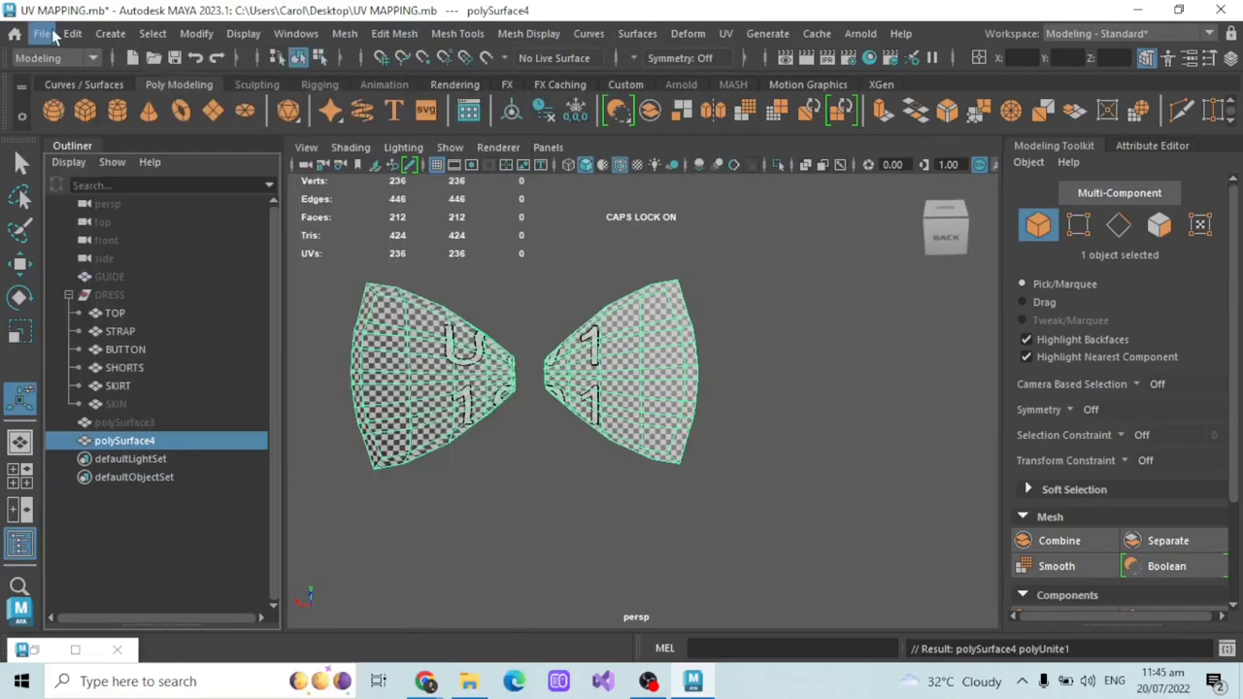
left_click(73, 33)
left_click(350, 194)
- Set the symmetry to Object X for the combined bow wings
left_click(680, 58)
left_click(674, 83)
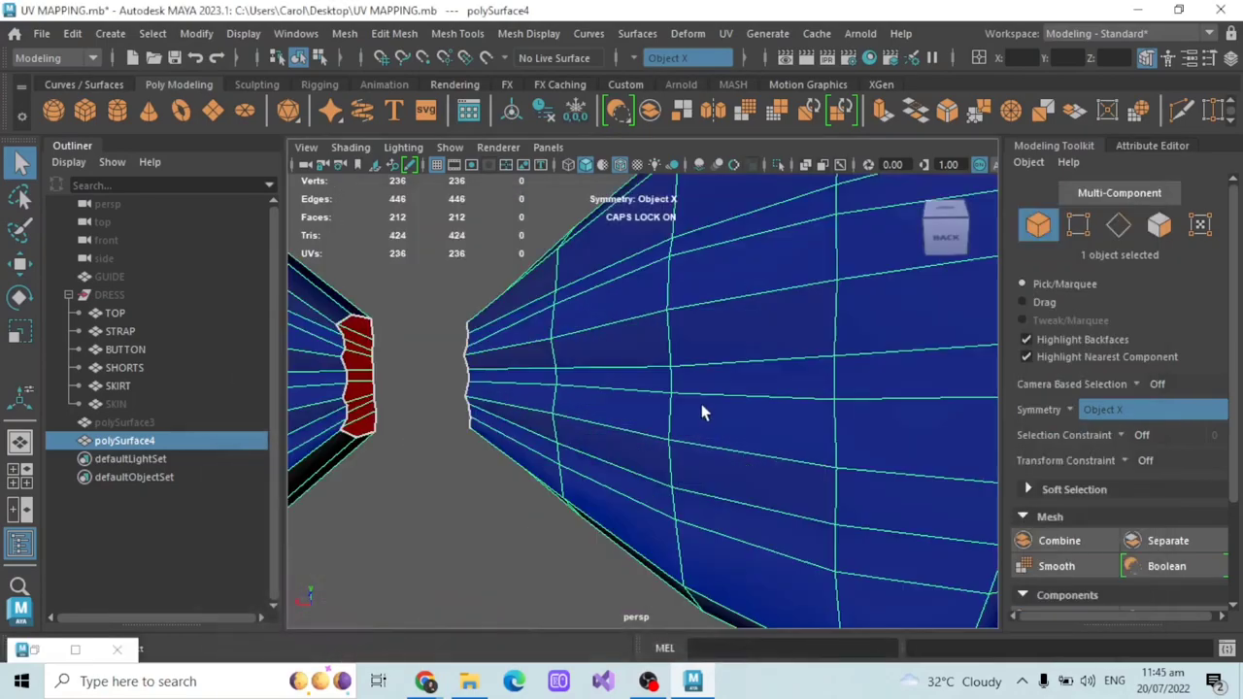
left_click_drag(701, 406, 723, 497, "alt")
scroll(746, 339, "down", 5)
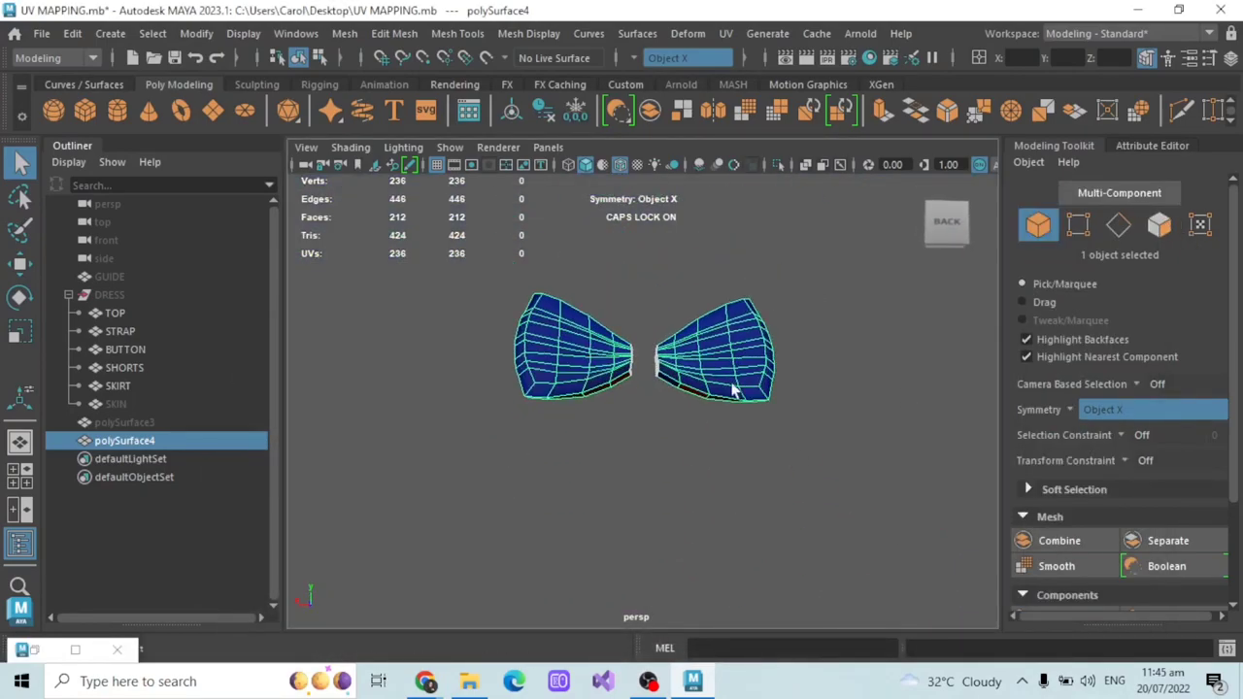
- Select the edge loop along the lower and outer sides of both bow wings and cut the UVs there
right_click_drag(670, 379, 670, 320)
left_click_drag(733, 408, 742, 219, "alt")
left_click_drag(744, 276, 686, 442, "alt")
double_click(636, 537, "shift")
left_click_drag(636, 539, 566, 467, "alt")
left_click(43, 651)
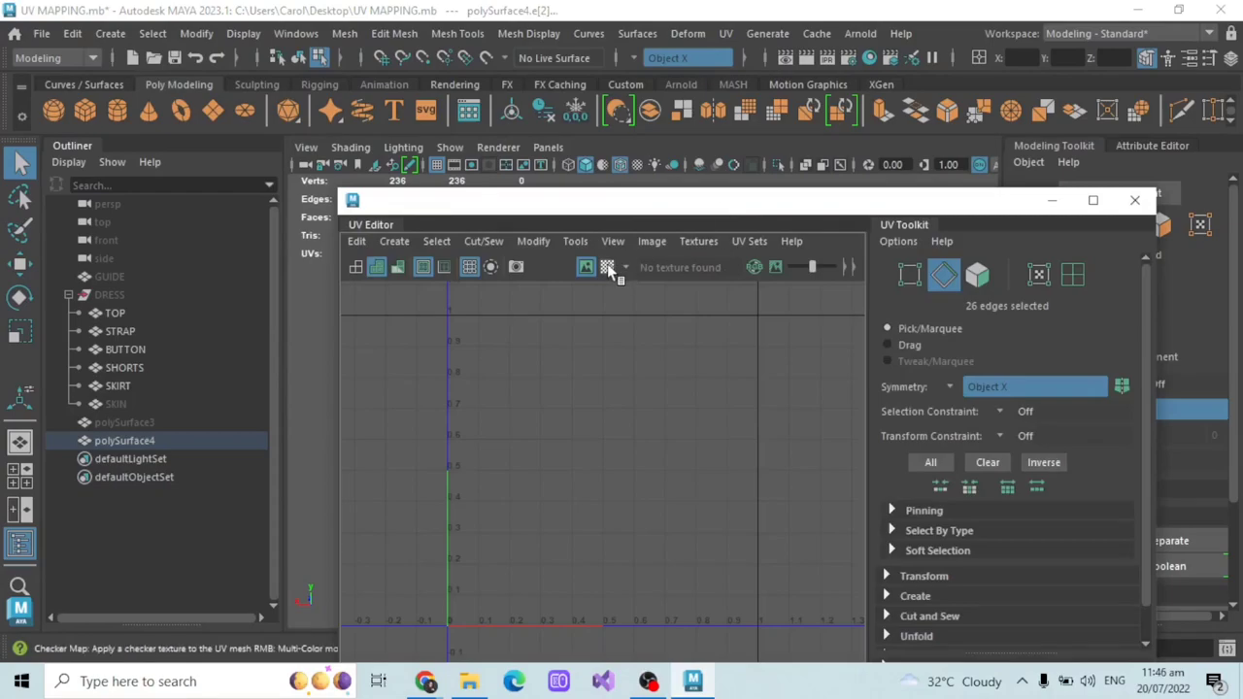
right_click_drag(887, 312, 837, 340, "shift")
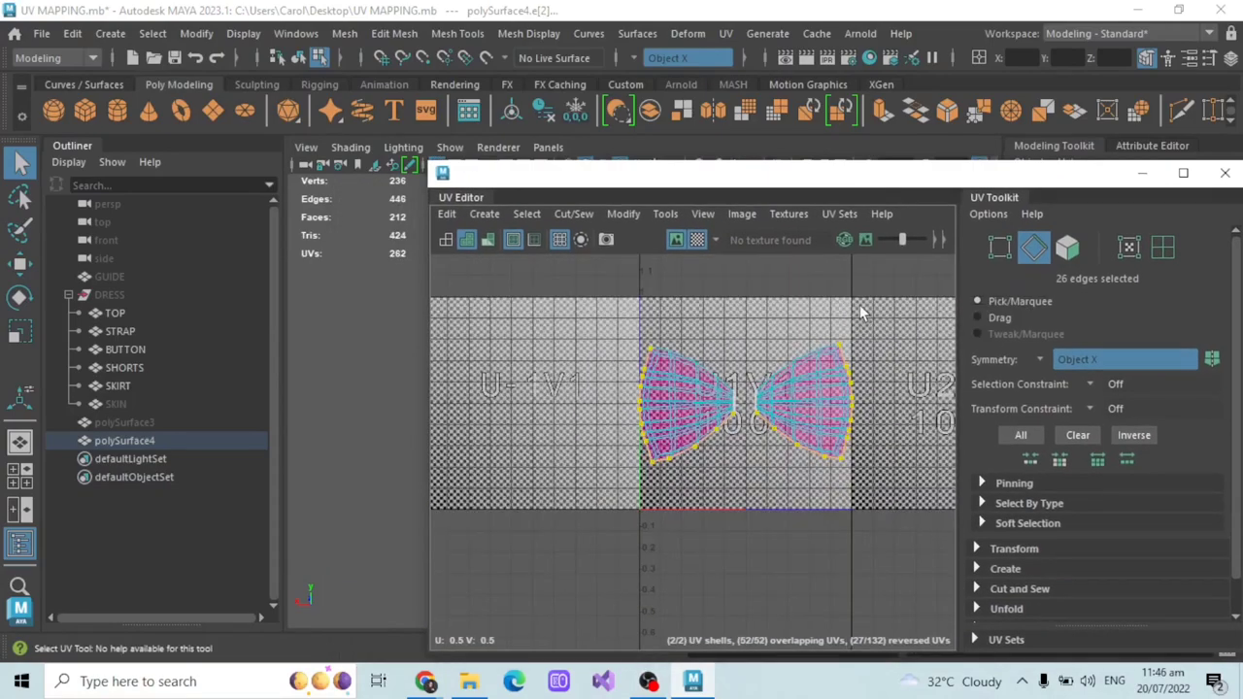
- Select all UVs of the bow wings, unfold them and check the checker pattern on the model
left_click(1126, 248)
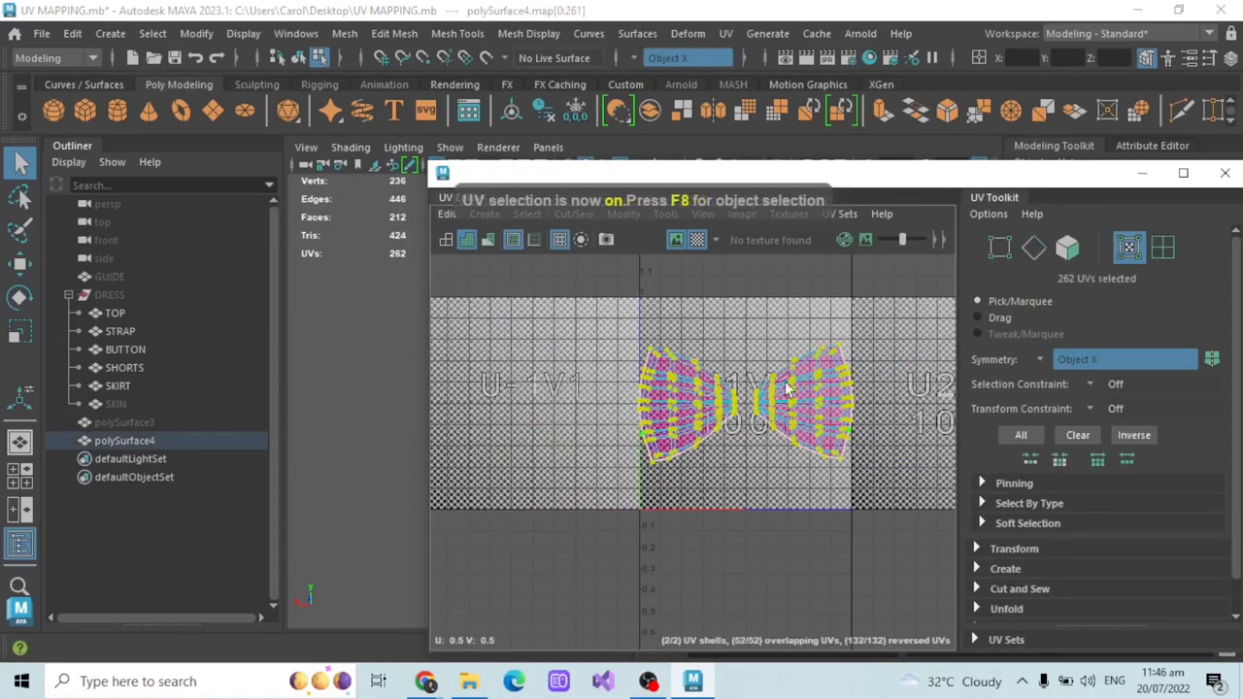
left_click(623, 214)
left_click(728, 667)
left_click_drag(750, 179, 875, 226)
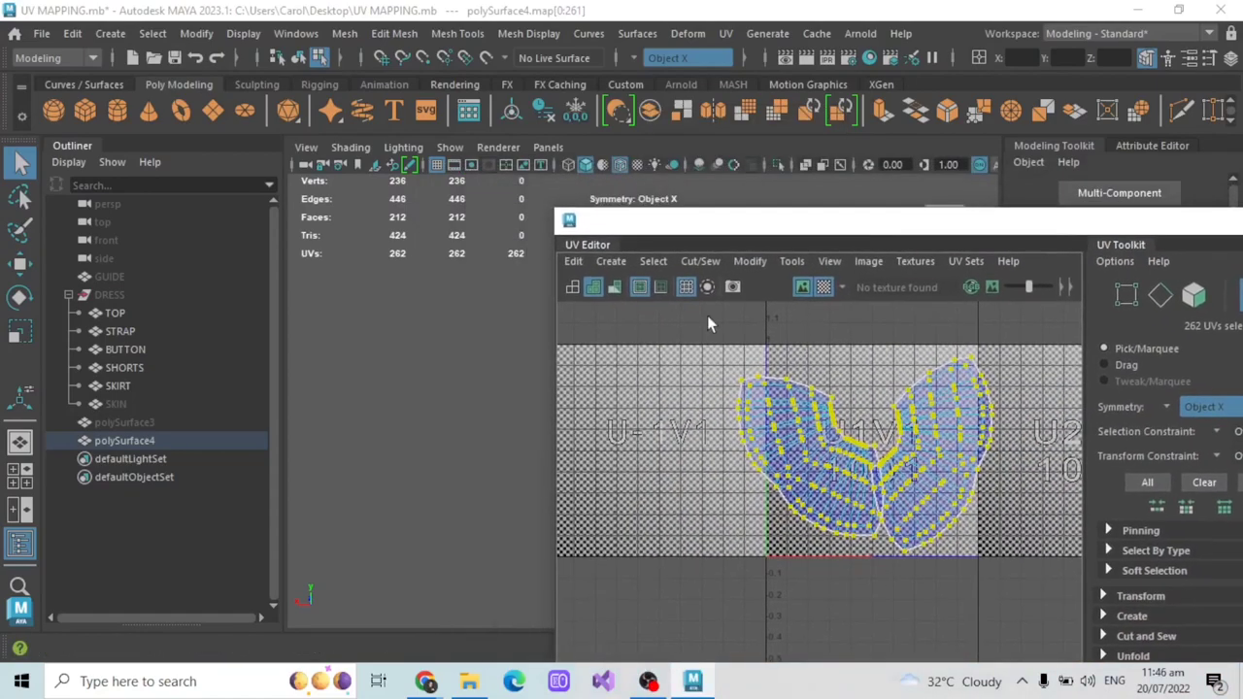
middle_click_drag(544, 477, 412, 484, "alt")
left_click_drag(413, 489, 472, 463, "alt")
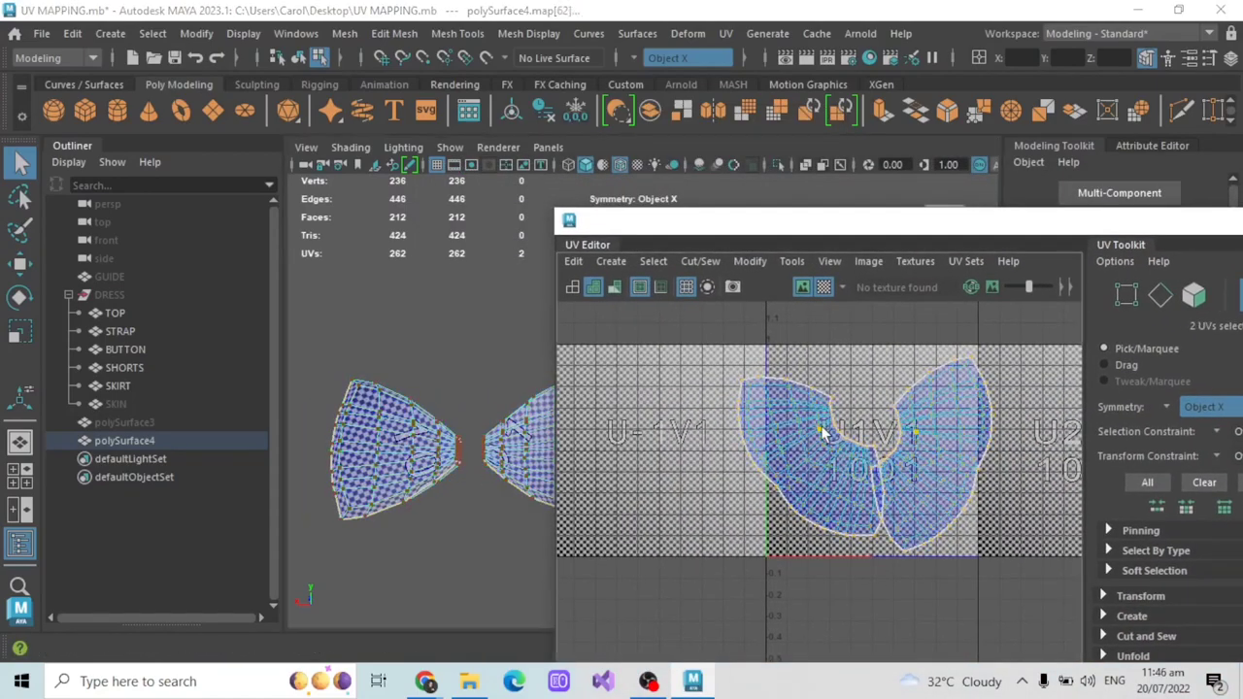
left_click(19, 297)
left_click_drag(857, 381, 888, 386)
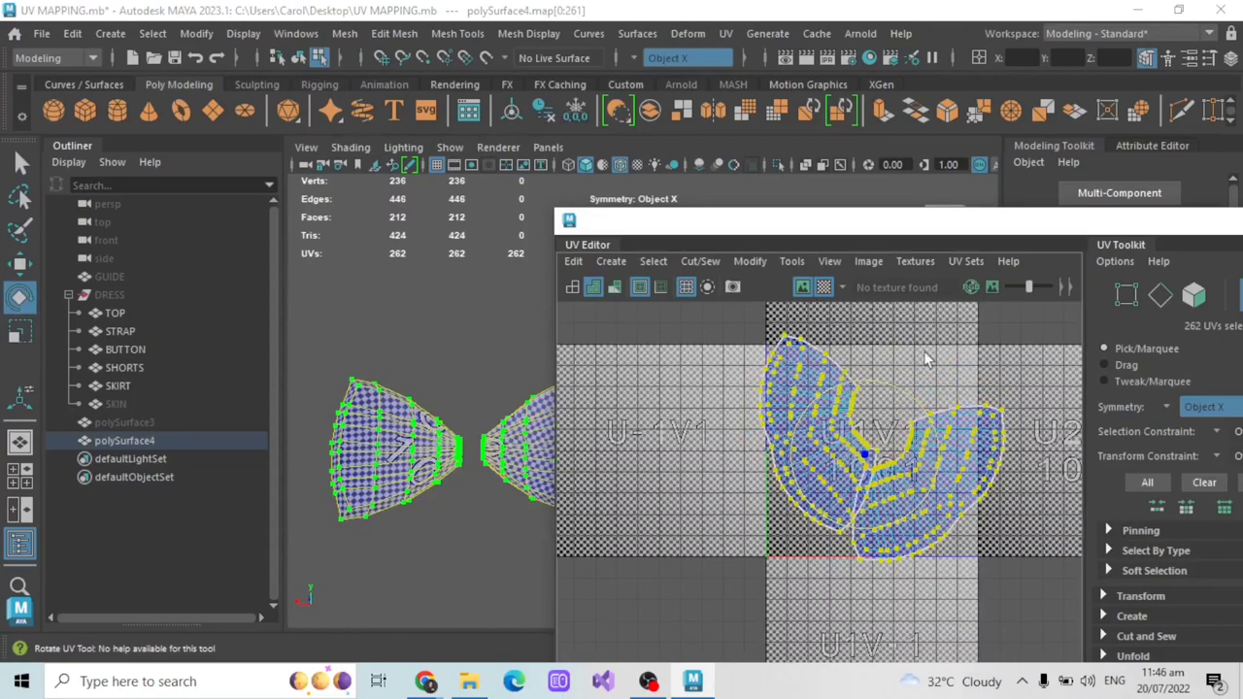
key("ctrl+z")
- Turn symmetry off and rotate only the left bow wing's UV shell so it stands upright
left_click_drag(1066, 233, 1022, 232)
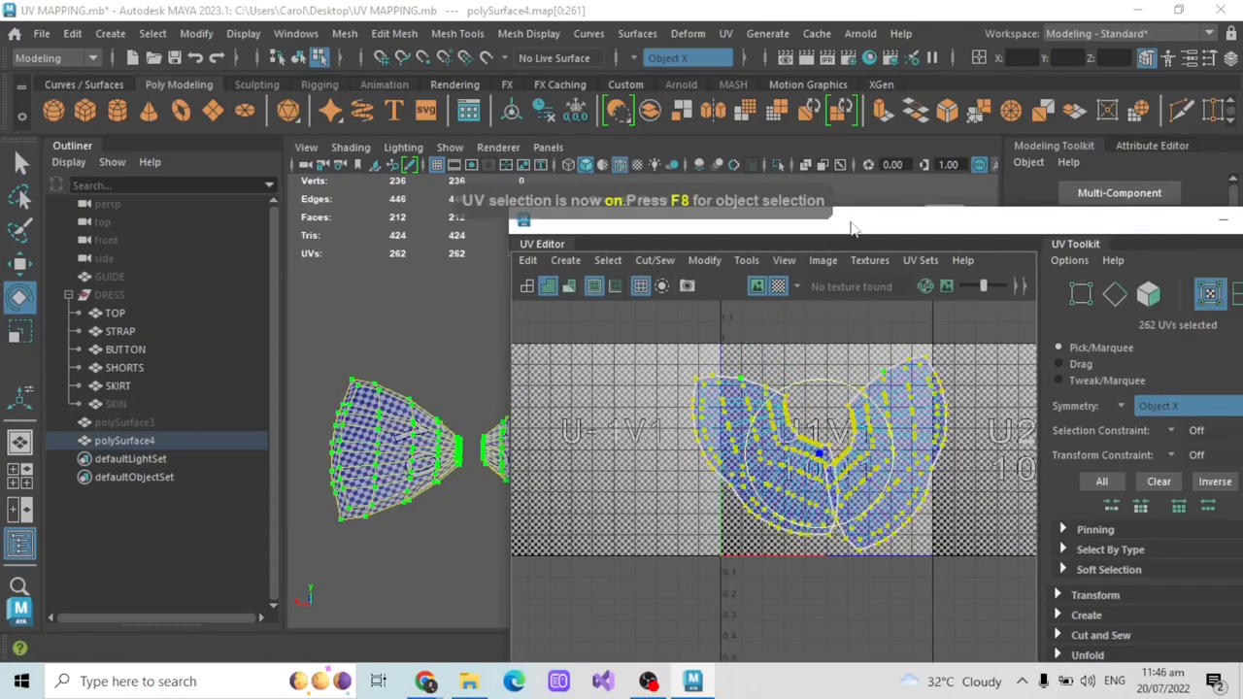
left_click(633, 59)
left_click(661, 66)
left_click(713, 390)
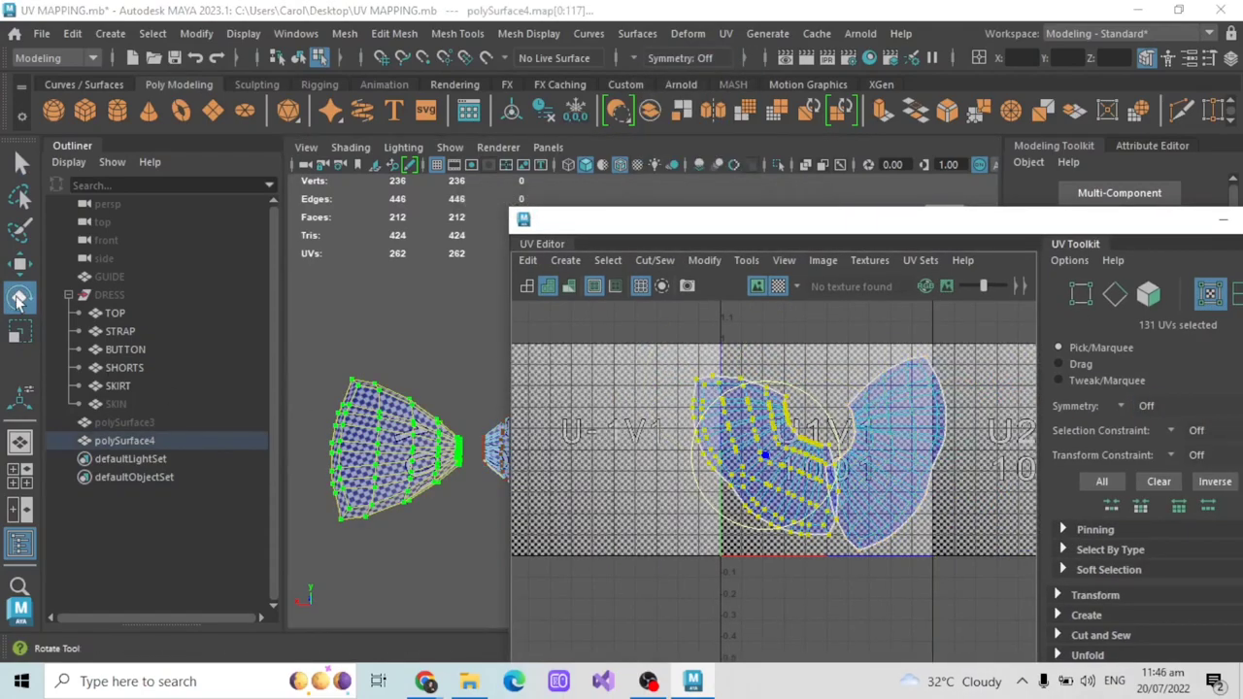
left_click_drag(814, 415, 827, 467)
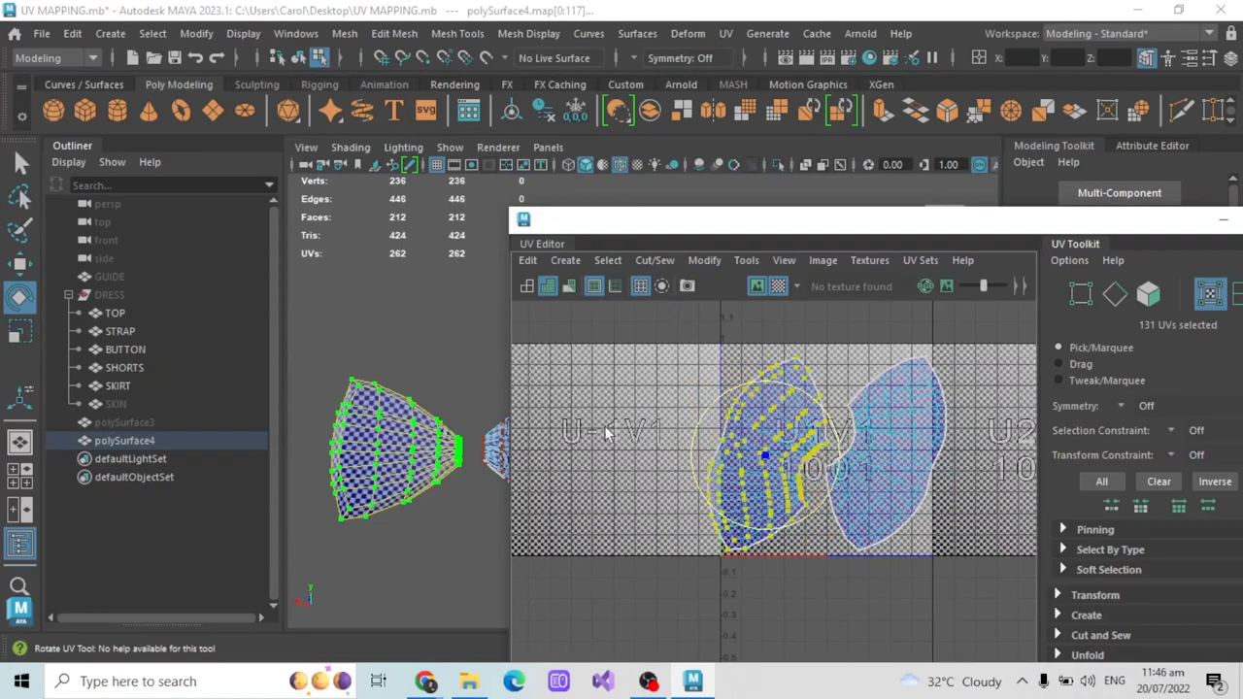
left_click_drag(338, 462, 496, 398, "alt")
left_click_drag(764, 456, 735, 434)
key("ctrl+z")
key("ctrl+z")
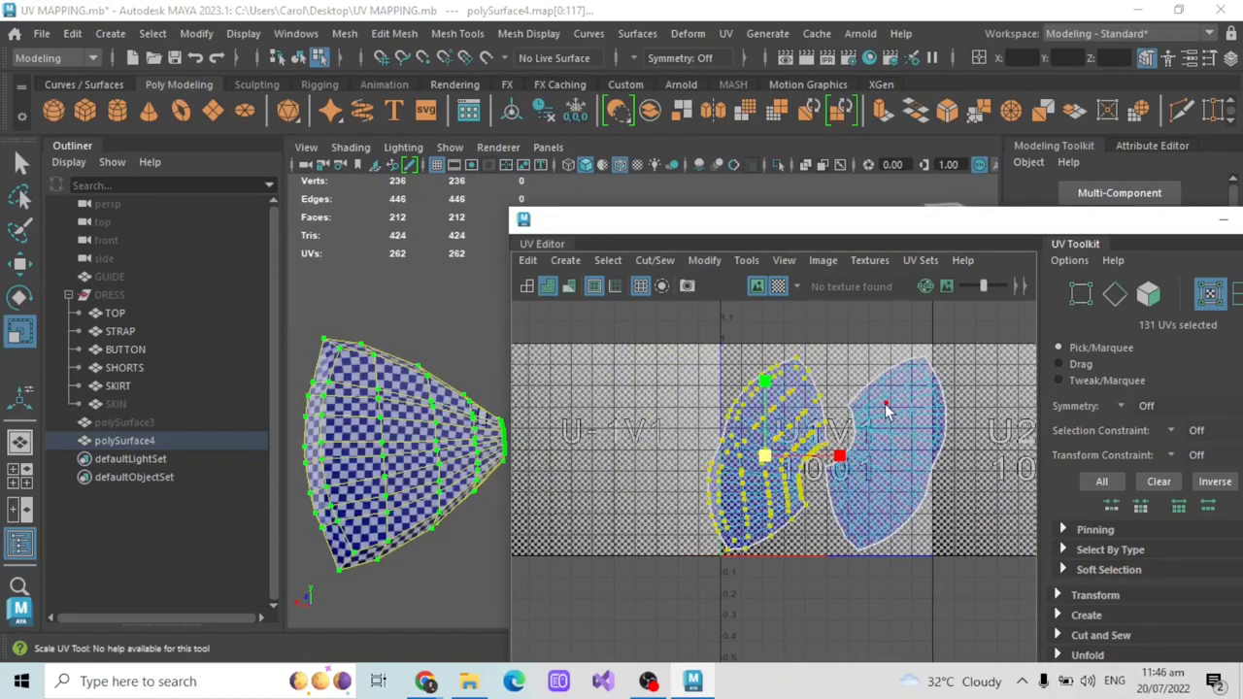
- Rotate the right bow wing's UV shell upright so it mirrors the left wing's shell
middle_click_drag(466, 460, 356, 502, "alt")
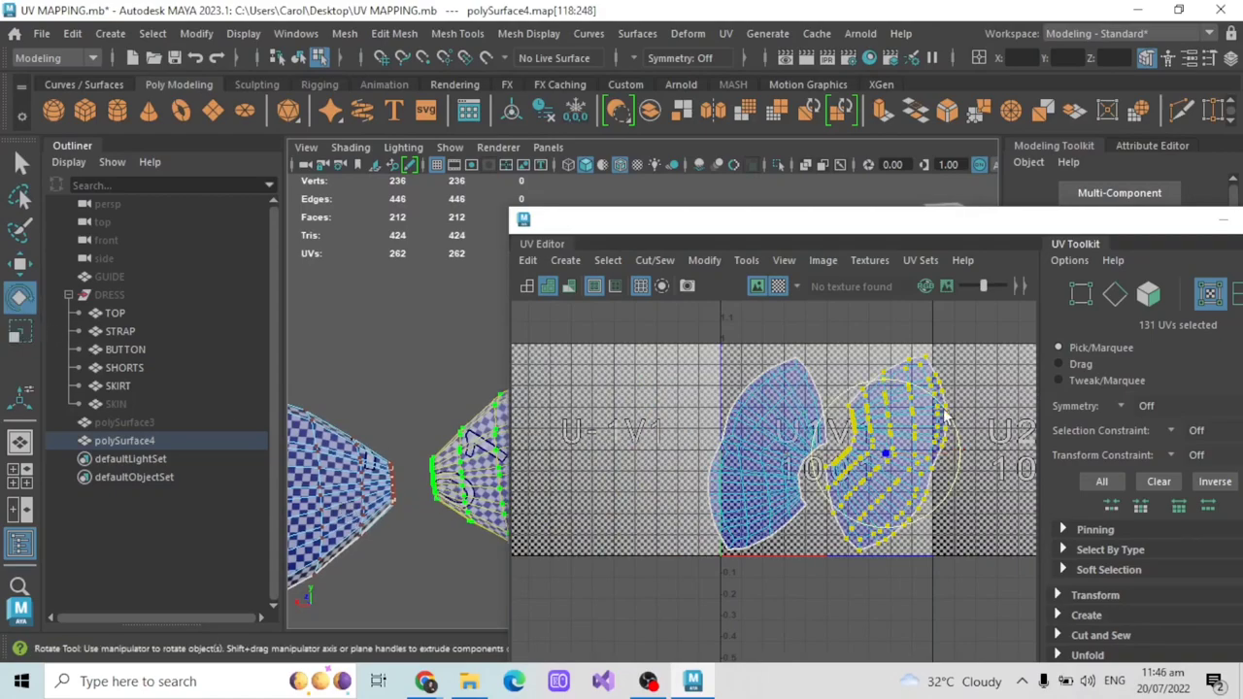
left_click_drag(944, 416, 901, 392)
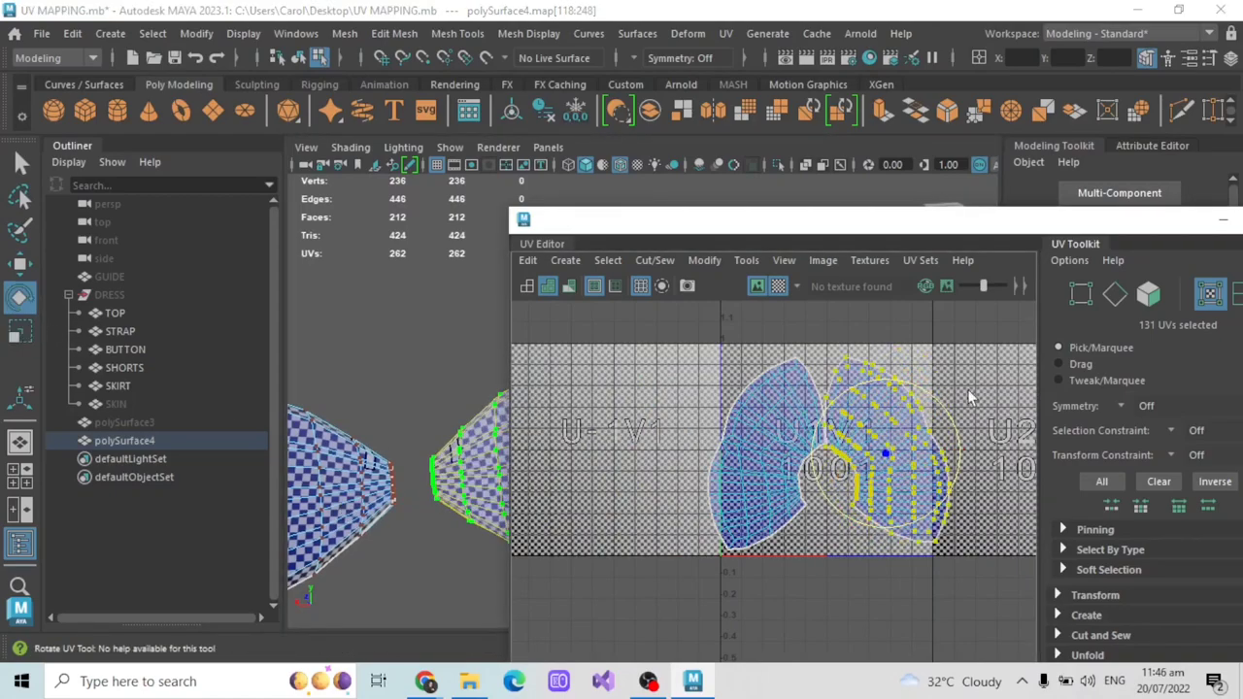
scroll(970, 340, "down", 1)
left_click(966, 340)
double_click(799, 412)
left_click_drag(377, 439, 960, 409, "alt")
left_click(819, 413)
double_click(820, 412)
double_click(894, 386)
- Select both bow wing shells and lay them out side by side across the U1V1 tile
middle_click_drag(433, 477, 430, 427, "alt")
left_click_drag(705, 363, 913, 476)
left_click(740, 263)
mouse_move(707, 261)
left_click(883, 406)
left_click(824, 421)
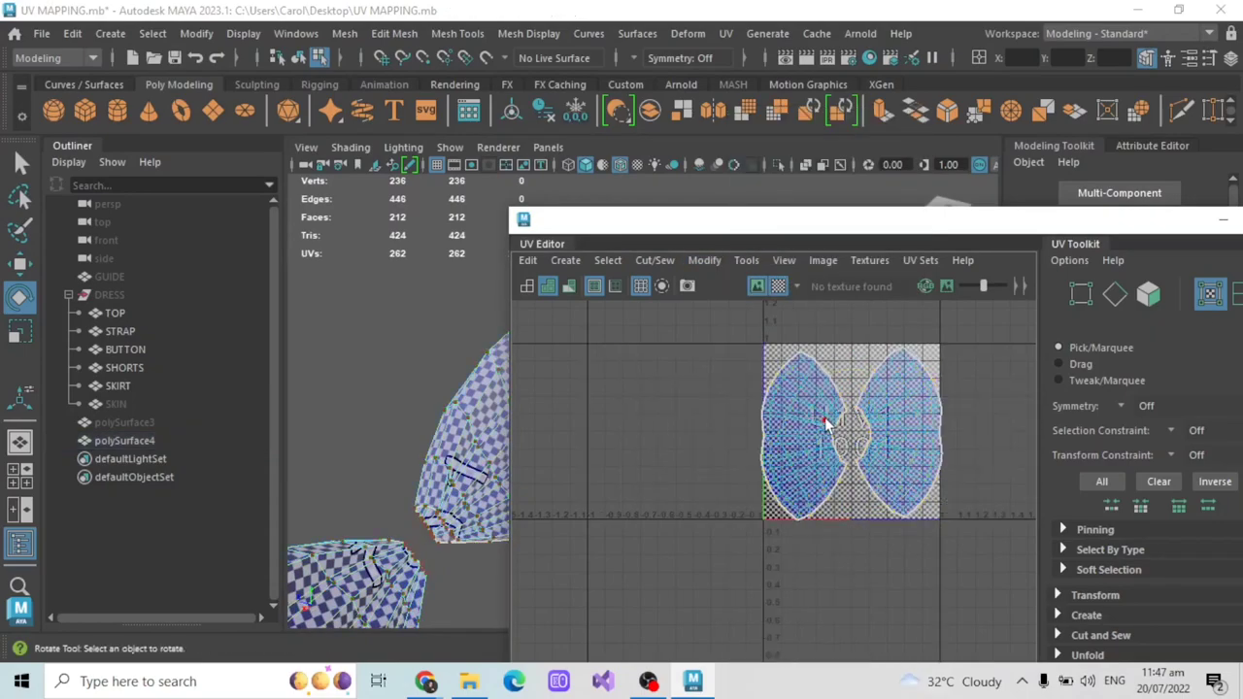
- Select all UVs of both bow wings and scale them down uniformly to a small pair at the centre of the tile
double_click(824, 421)
double_click(908, 403, "shift")
scroll(985, 395, "down", 2)
middle_click_drag(1000, 529, 932, 548, "alt")
left_click_drag(666, 337, 980, 536)
left_click(20, 331)
scroll(831, 444, "up", 1)
left_click_drag(827, 433, 761, 404)
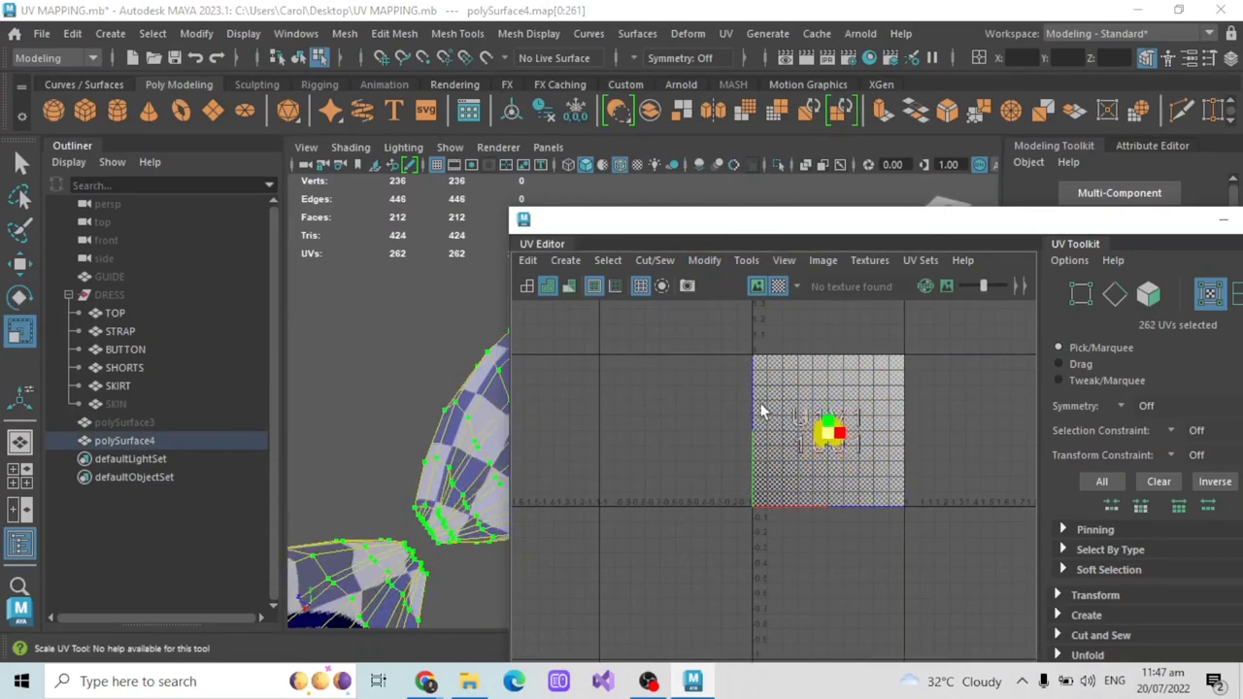
- Select the dress parts from TOP to SKIRT together with the bow wings, polySurface4, to show all their UVs at once
left_click(115, 313)
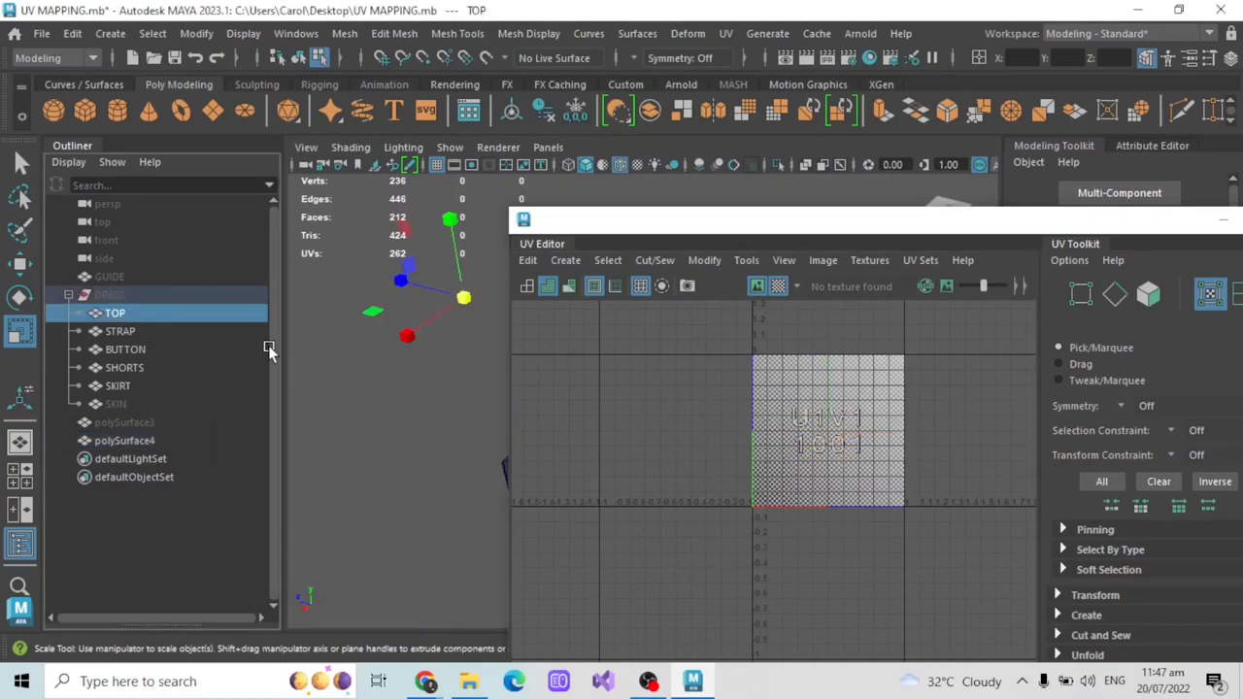
left_click(118, 385, "shift")
left_click(124, 440, "ctrl")
scroll(877, 446, "up", 2)
scroll(877, 446, "down", 2)
left_click_drag(702, 222, 859, 241)
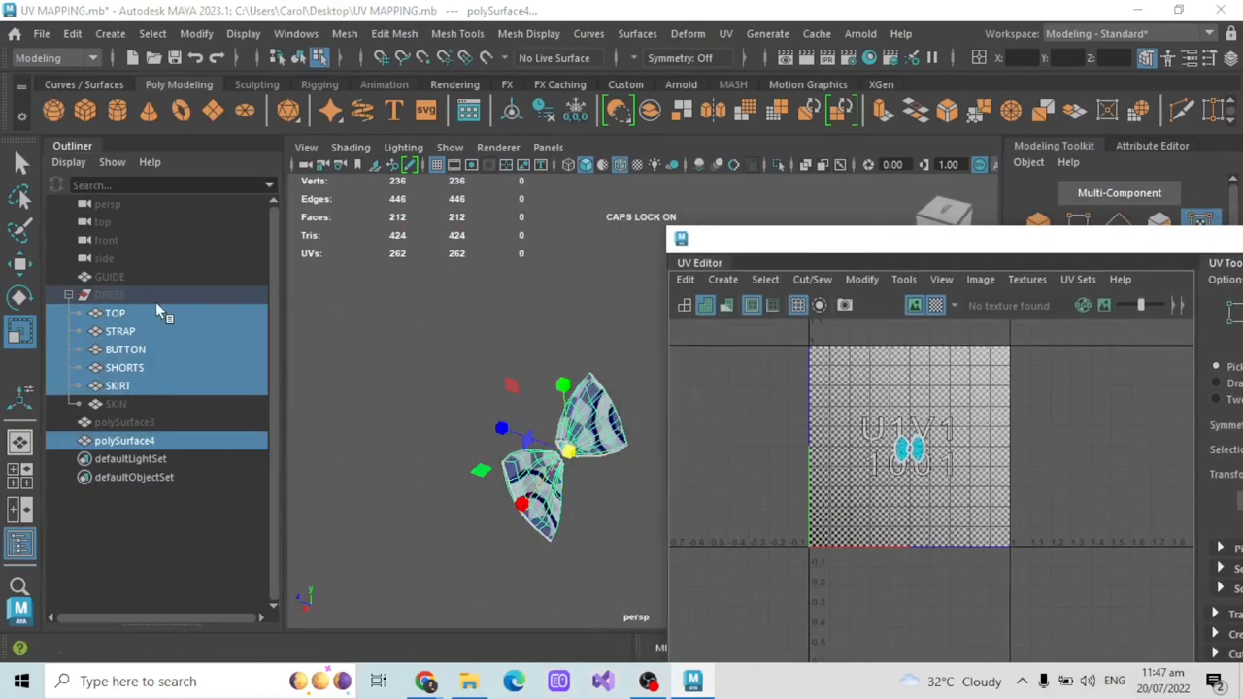
left_click(246, 295)
left_click(139, 440, "ctrl")
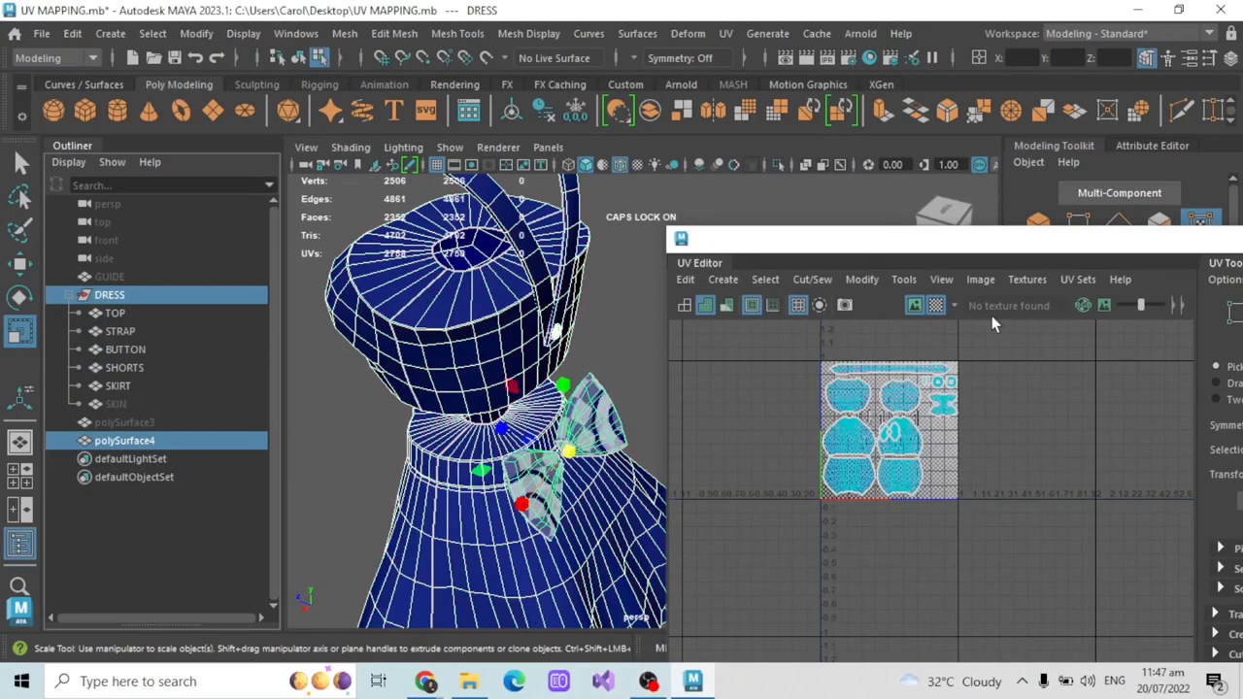
left_click_drag(955, 247, 884, 248)
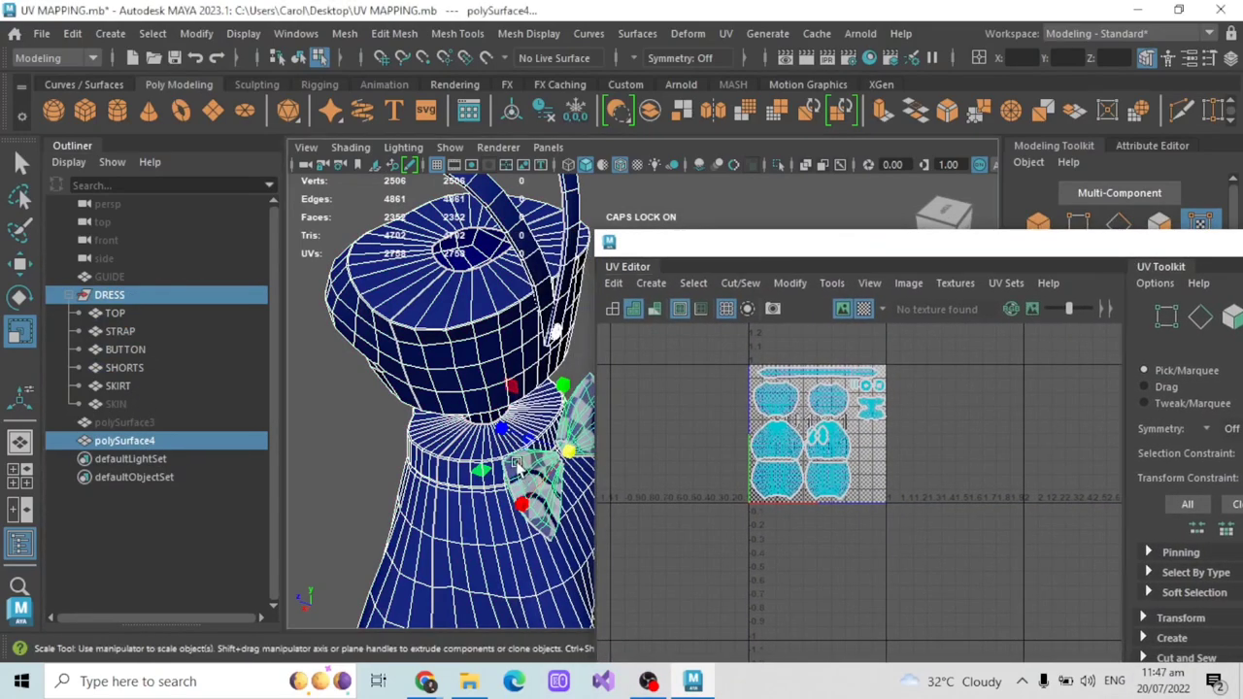
left_click(573, 418)
left_click_drag(151, 311, 156, 386)
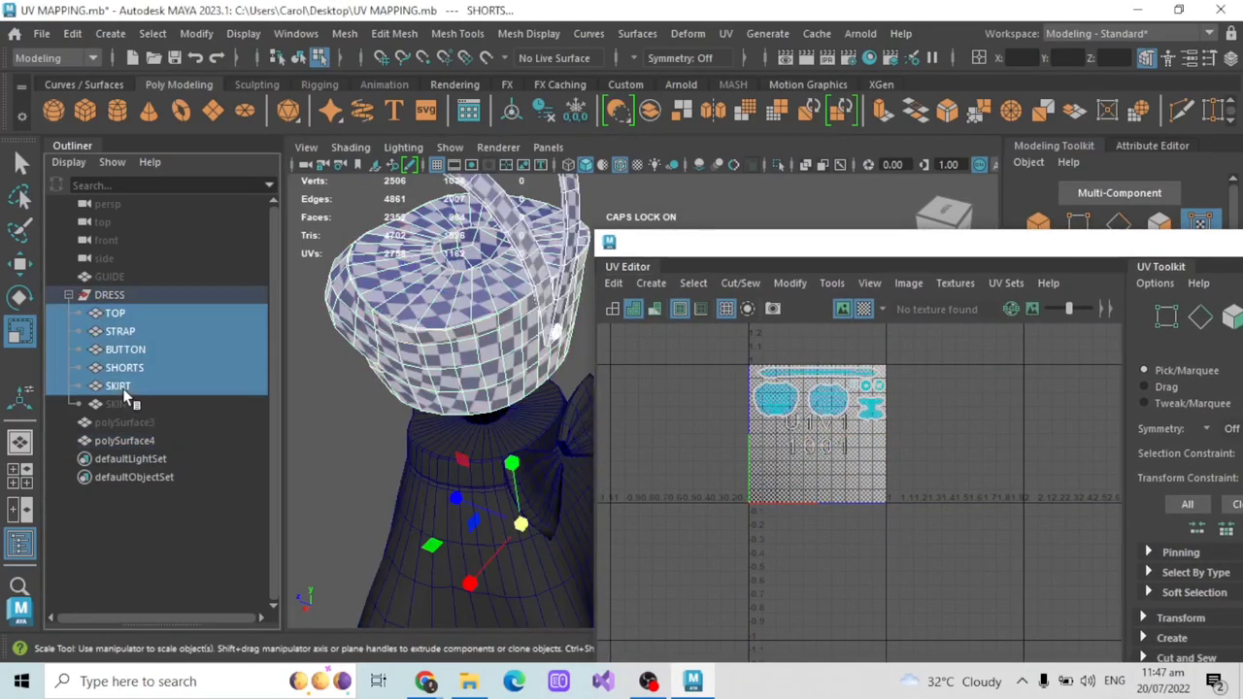
left_click(181, 441, "ctrl")
- Select the two bow wing UV shells and move them into the free right-hand area of the U1V1 tile, below the I-shaped shell
left_click_drag(897, 240, 761, 167)
left_click(1192, 241)
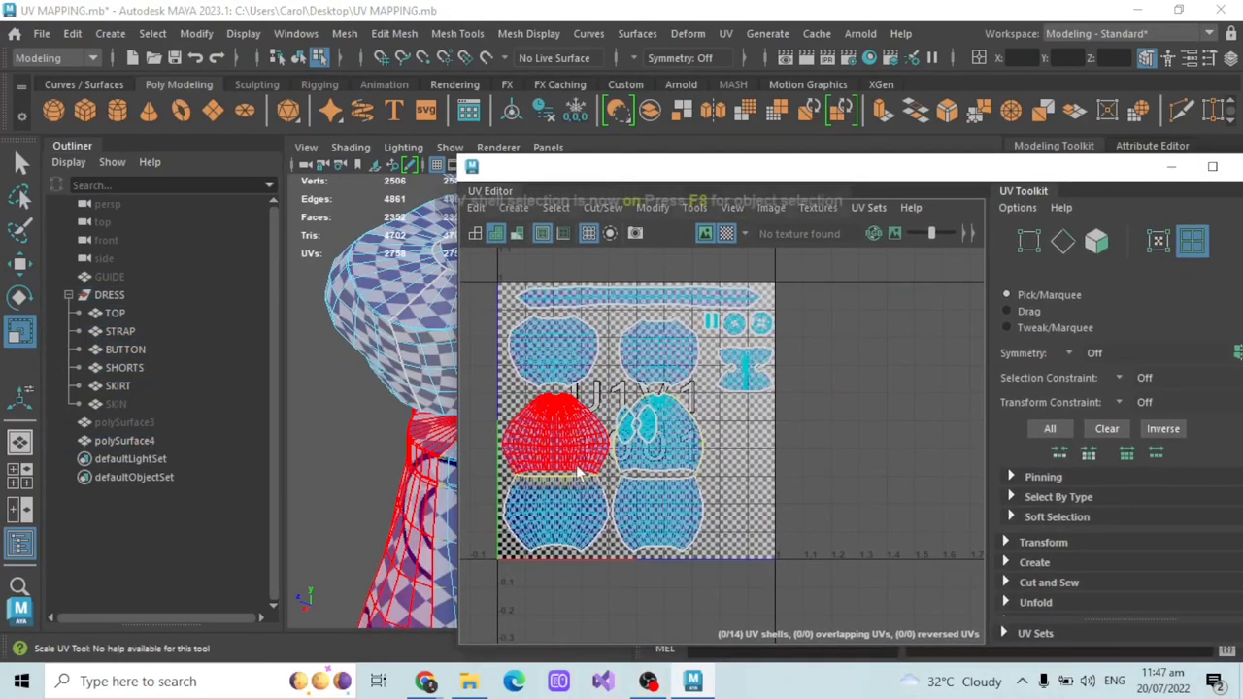
left_click(628, 424)
left_click(646, 425, "shift")
key("w")
scroll(736, 424, "up", 2)
left_click_drag(688, 425, 734, 430)
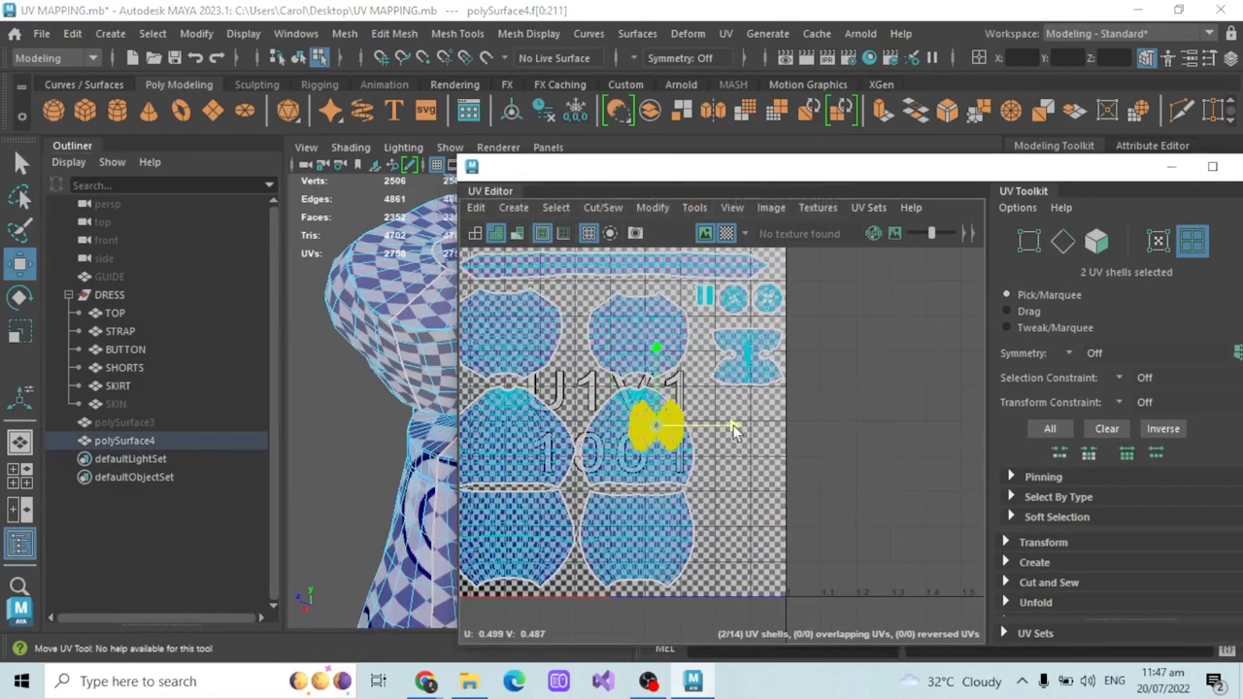
scroll(761, 431, "up", 3)
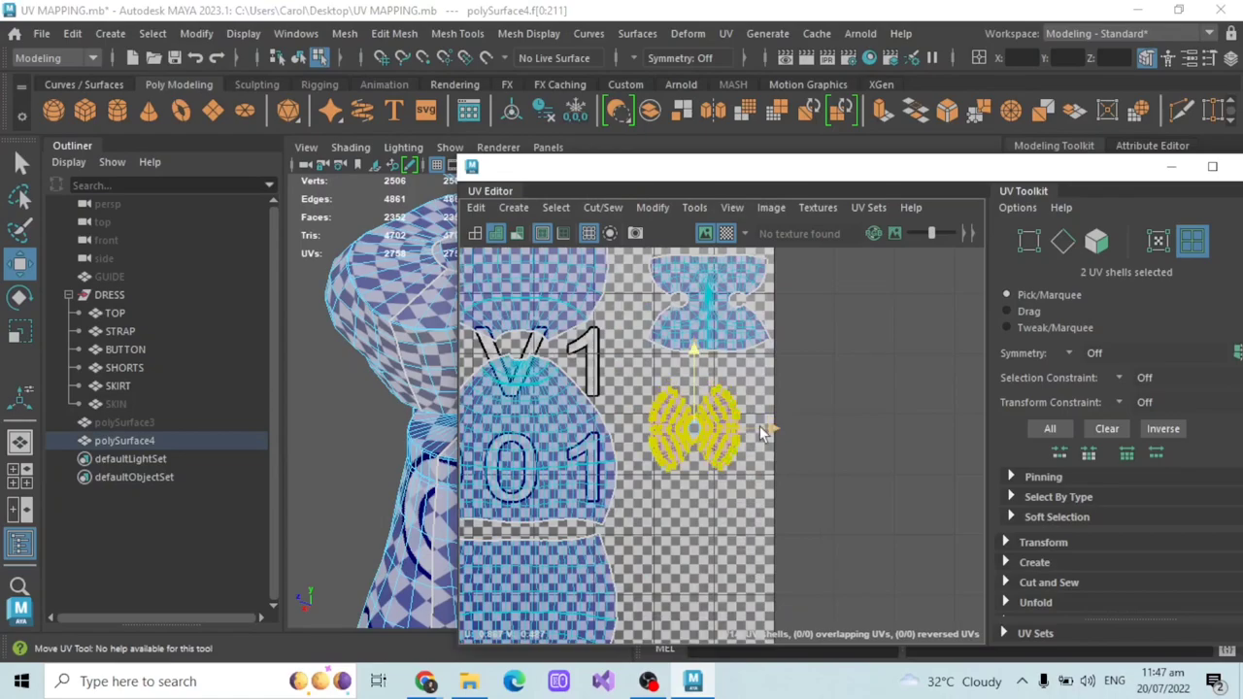
scroll(761, 431, "down", 5)
left_click_drag(752, 174, 832, 184)
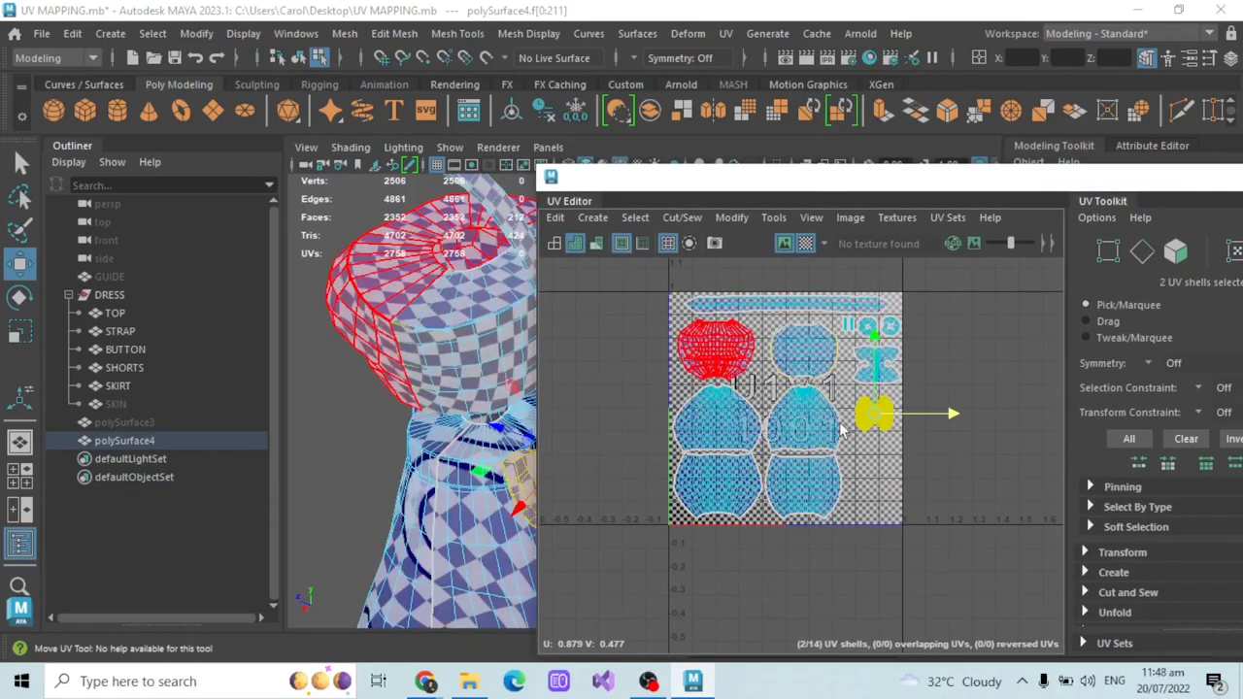
- Unhide polySurface3, the ribbon's centre knot, and view its UVs in the UV Editor
left_click(123, 422)
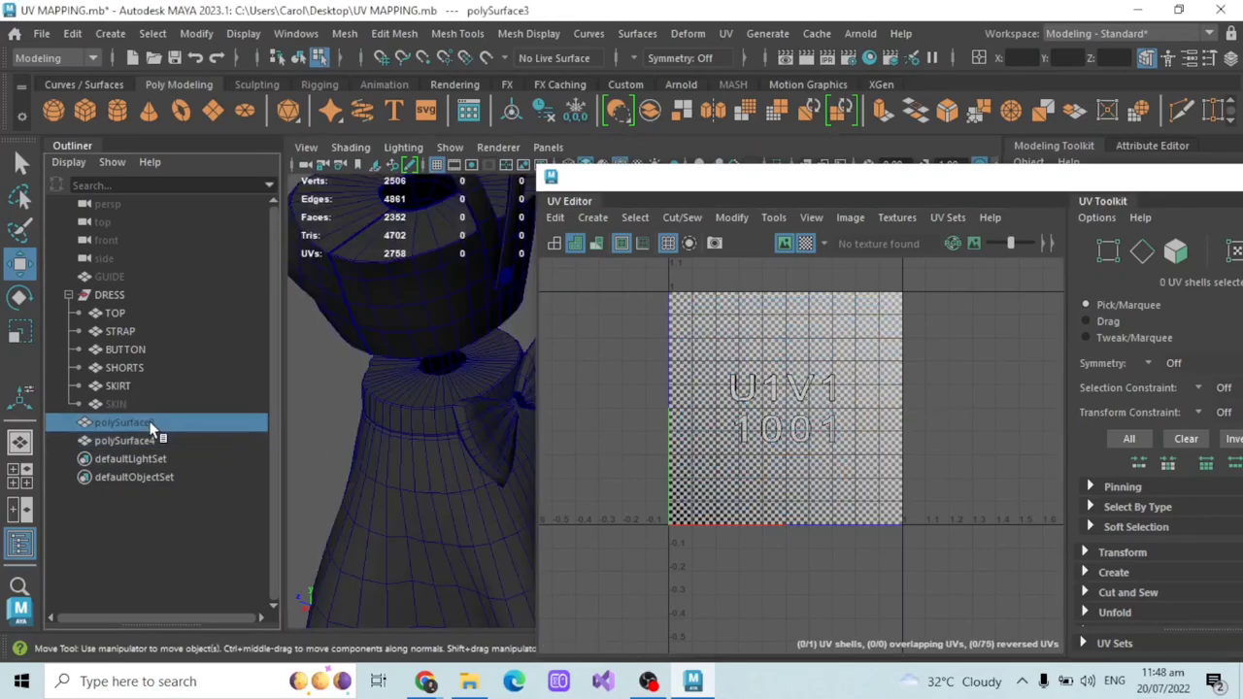
left_click_drag(505, 417, 524, 393, "alt")
left_click_drag(1171, 177, 1122, 185)
left_click(1180, 255)
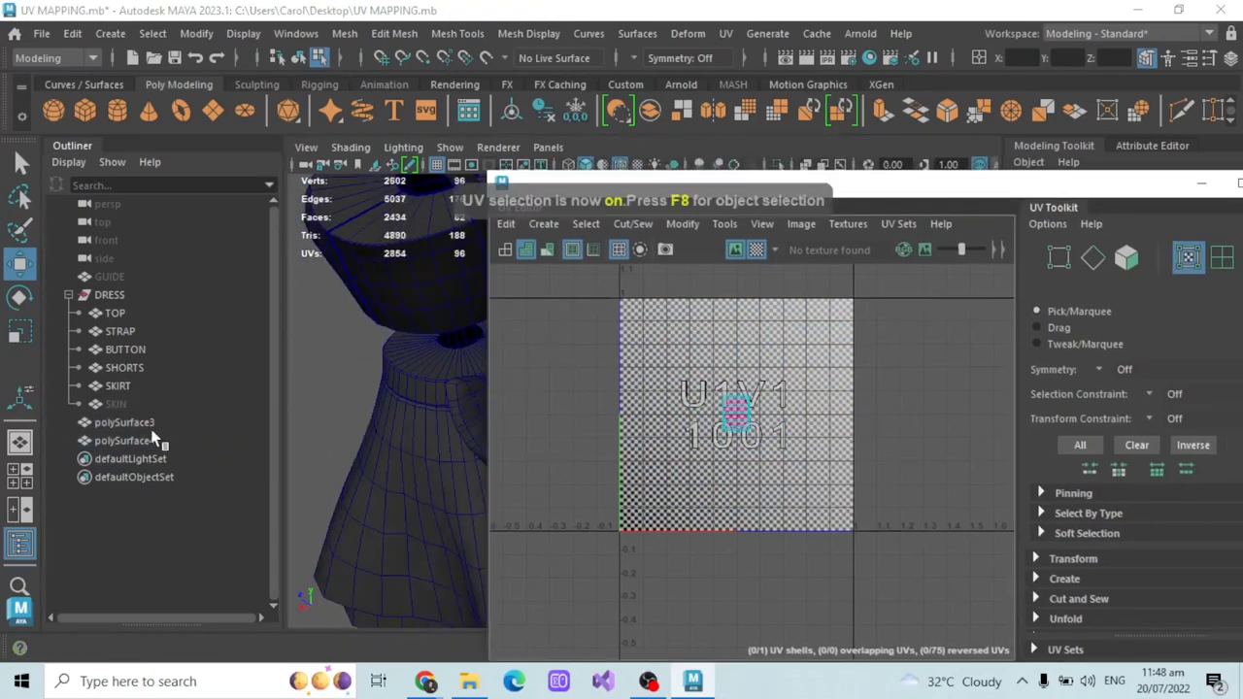
left_click(153, 429)
mouse_move(907, 184)
left_mouse_down()
mouse_move(1021, 179)
mouse_move(987, 199)
mouse_move(931, 190)
left_mouse_up()
left_click(869, 248)
left_click(1197, 180)
- Hide the bow wings, polySurface4, and select the ribbon's centre knot for a close-up view
left_click(159, 442)
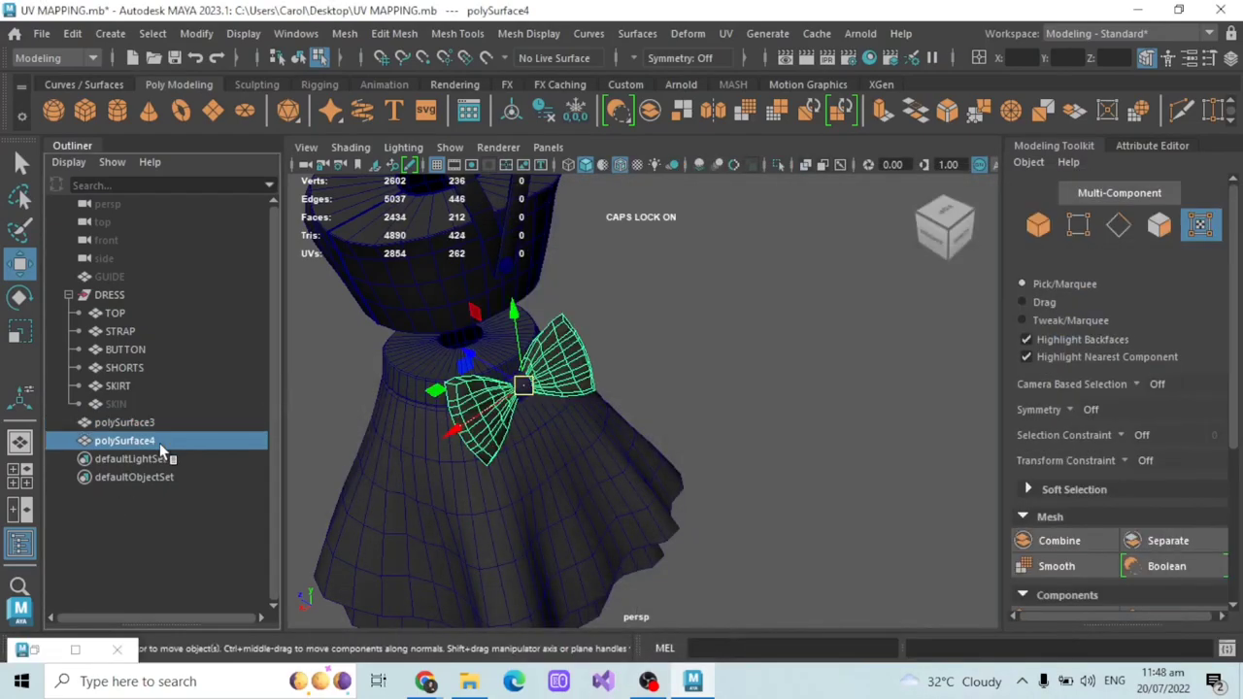
key("ctrl+h")
left_click(519, 387)
scroll(509, 473, "up", 3)
scroll(509, 473, "up", 4)
left_click_drag(509, 473, 538, 483, "alt")
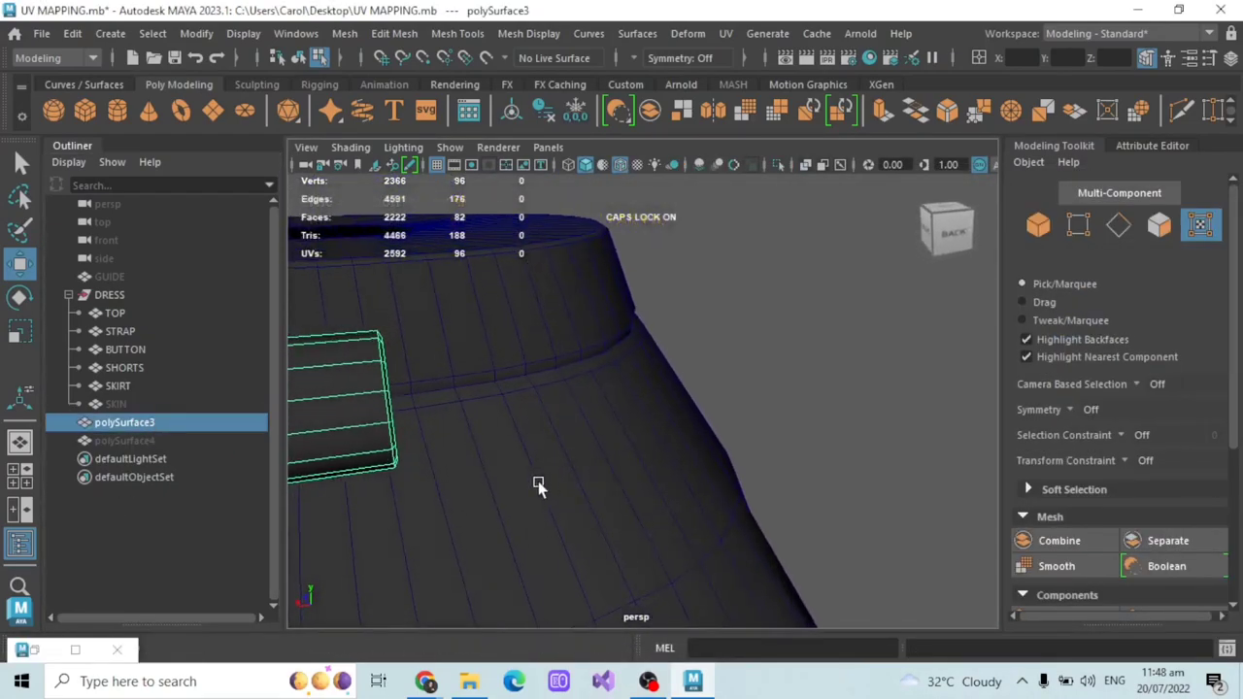
- Select the knot's UV shell and try a cylindrical projection on it
left_click(75, 649)
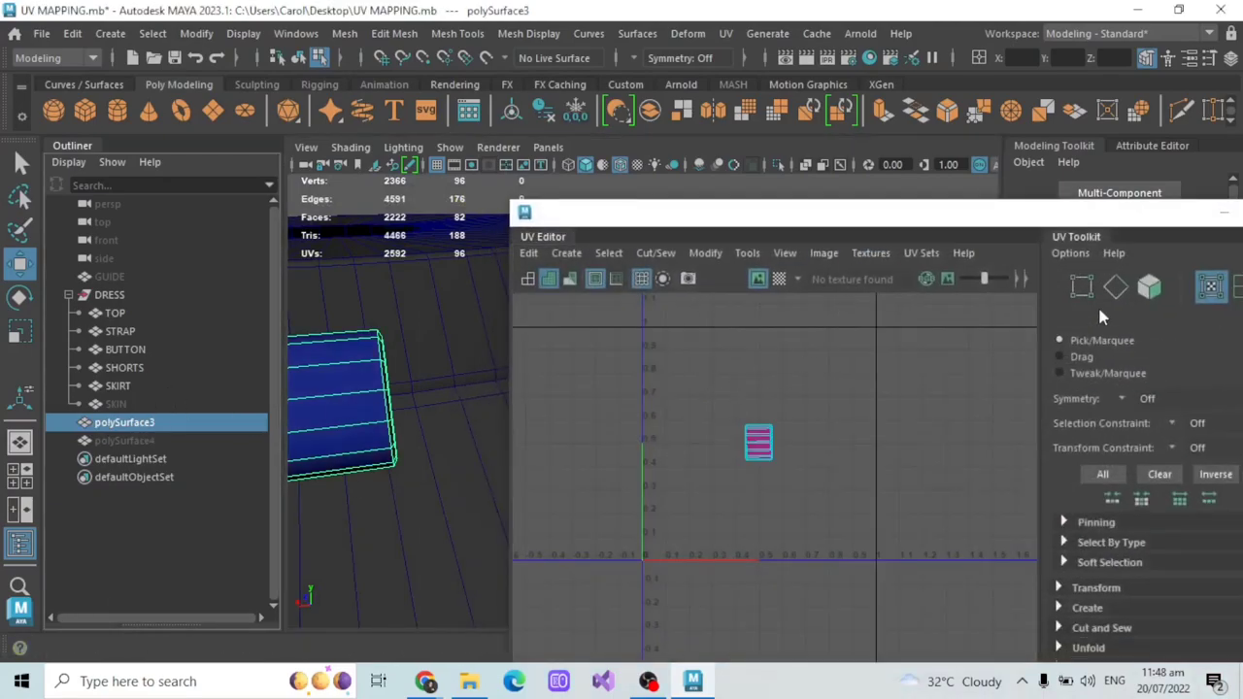
left_click_drag(1014, 218, 964, 194)
left_click(1192, 267)
left_click(708, 419)
left_click(516, 230)
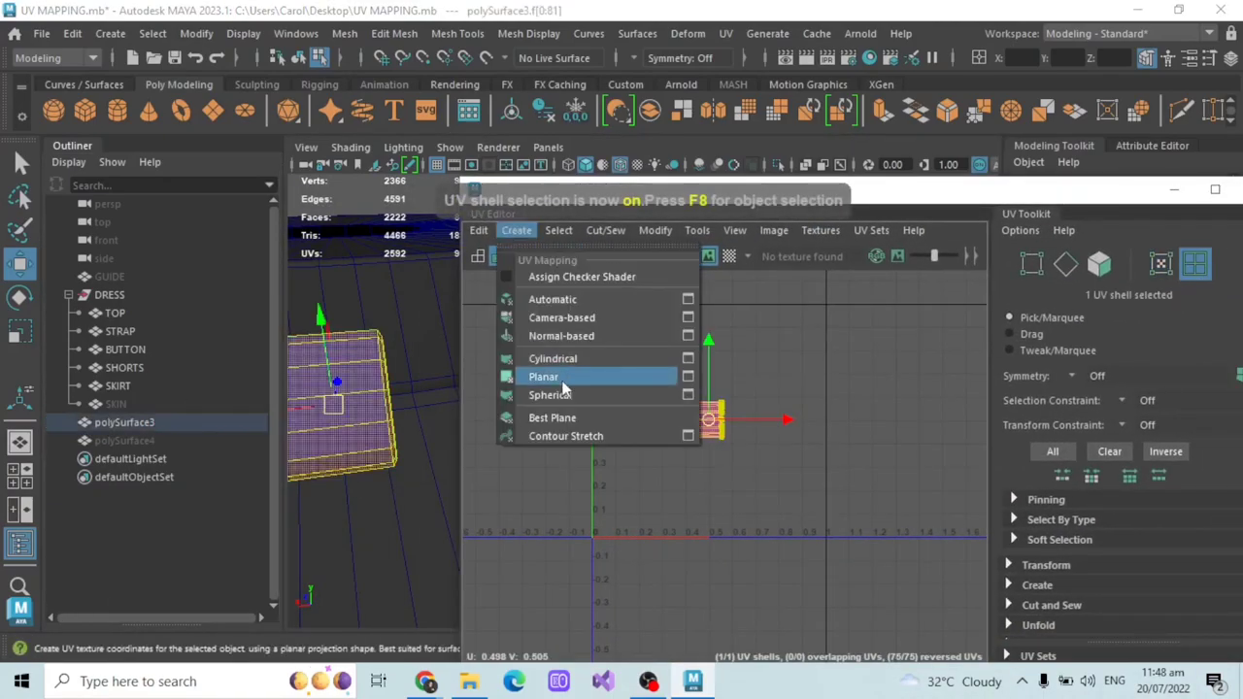
left_click(558, 372)
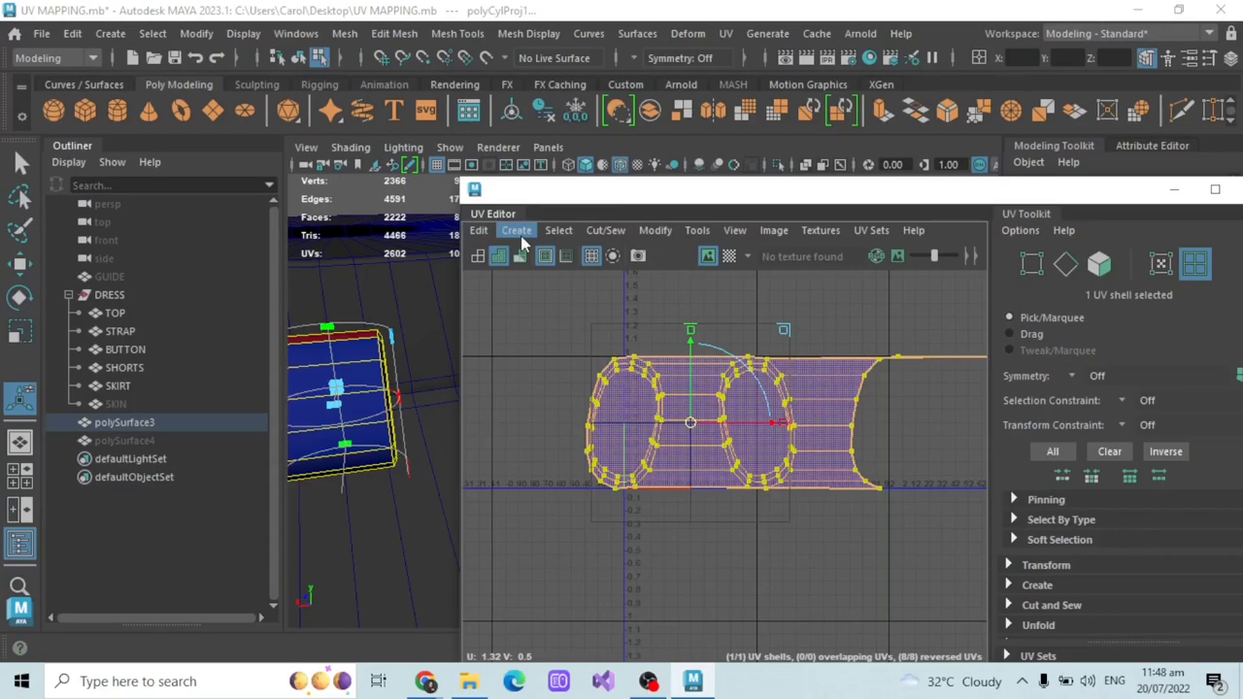
- Turn on the checker map and apply a planar projection to the knot's UVs
left_click(729, 257)
left_click(516, 230)
left_click(563, 390)
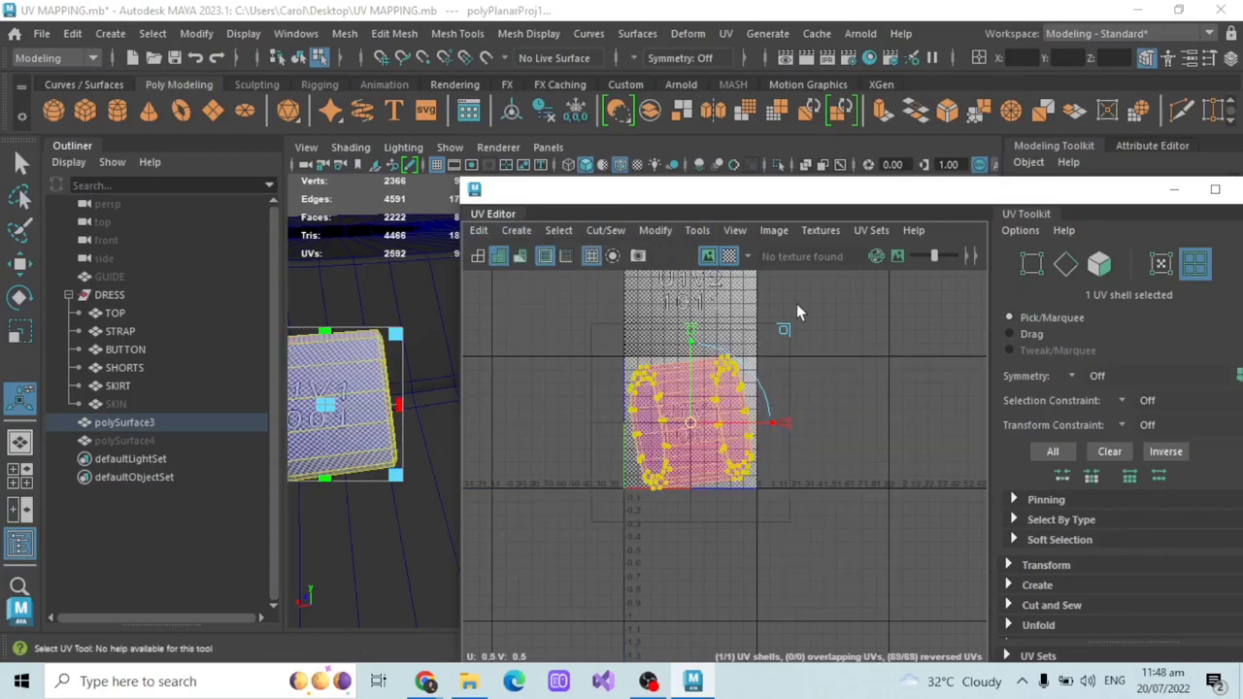
left_click_drag(418, 365, 372, 363, "alt")
middle_click_drag(372, 363, 474, 413, "alt")
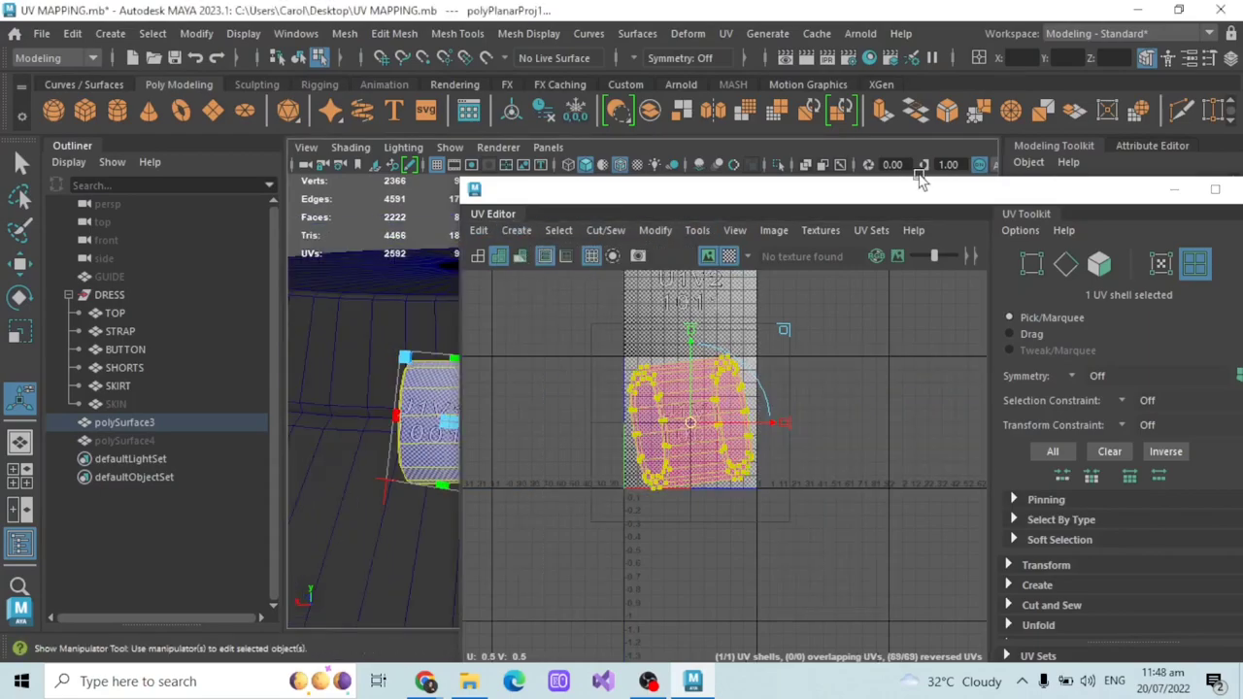
- Face the knot in the viewport and reproject its UVs with planar mapping, fitted to the bounding box and projected from Camera
left_click(1173, 189)
left_click_drag(654, 417, 740, 410, "alt")
left_click(35, 650)
left_click(525, 231)
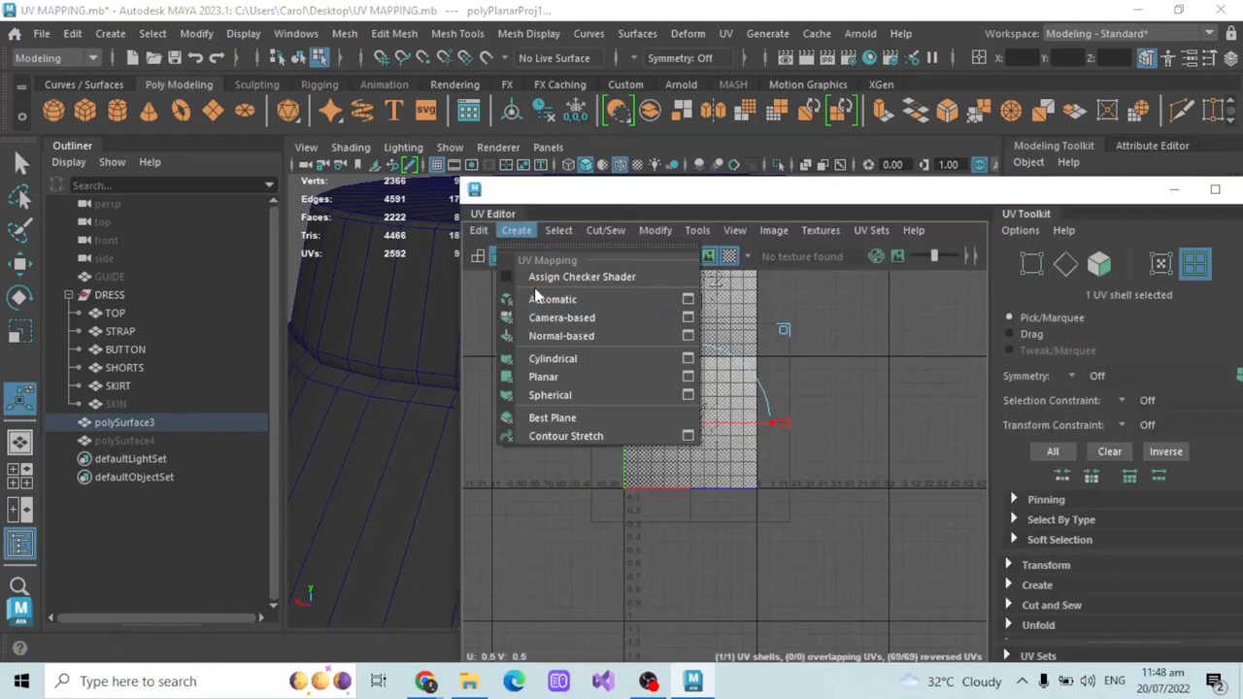
left_click(546, 316)
left_click(510, 230)
left_click(689, 377)
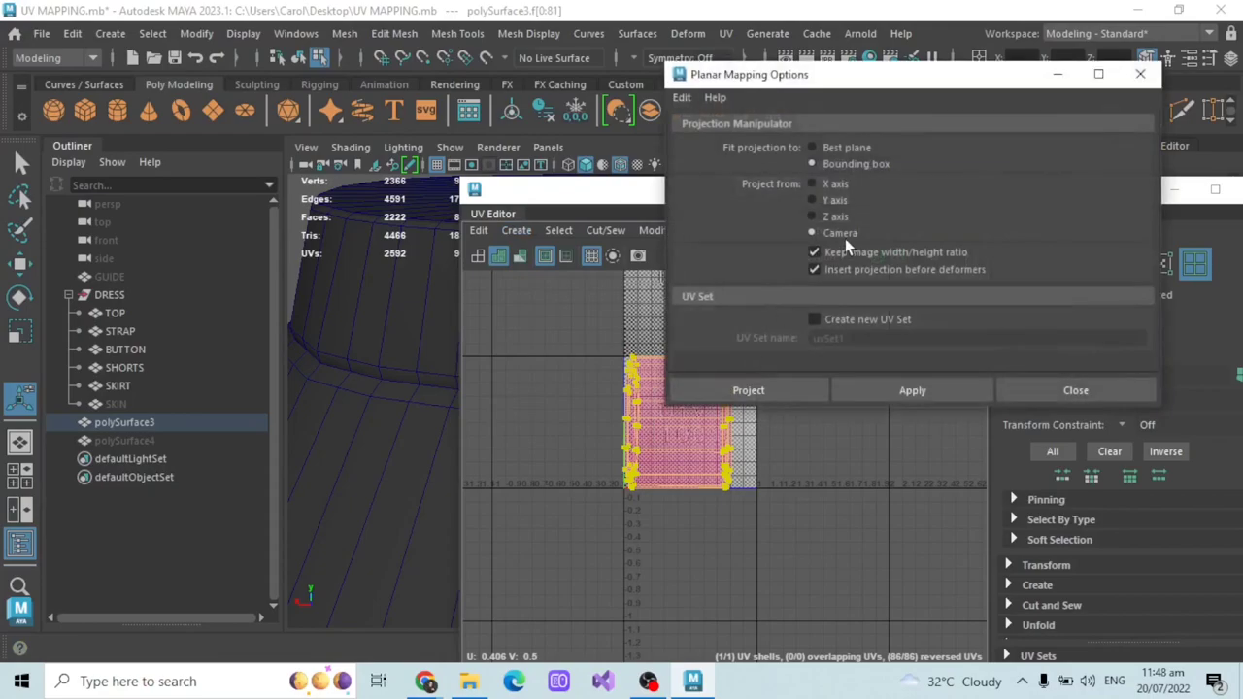
left_click(746, 389)
- Cut the UVs along the inner edge loop around the knot's side face with the 3D Cut and Sew UV Tool
left_click(1173, 188)
left_click_drag(751, 399, 825, 398, "alt")
scroll(589, 337, "up", 3)
key("q")
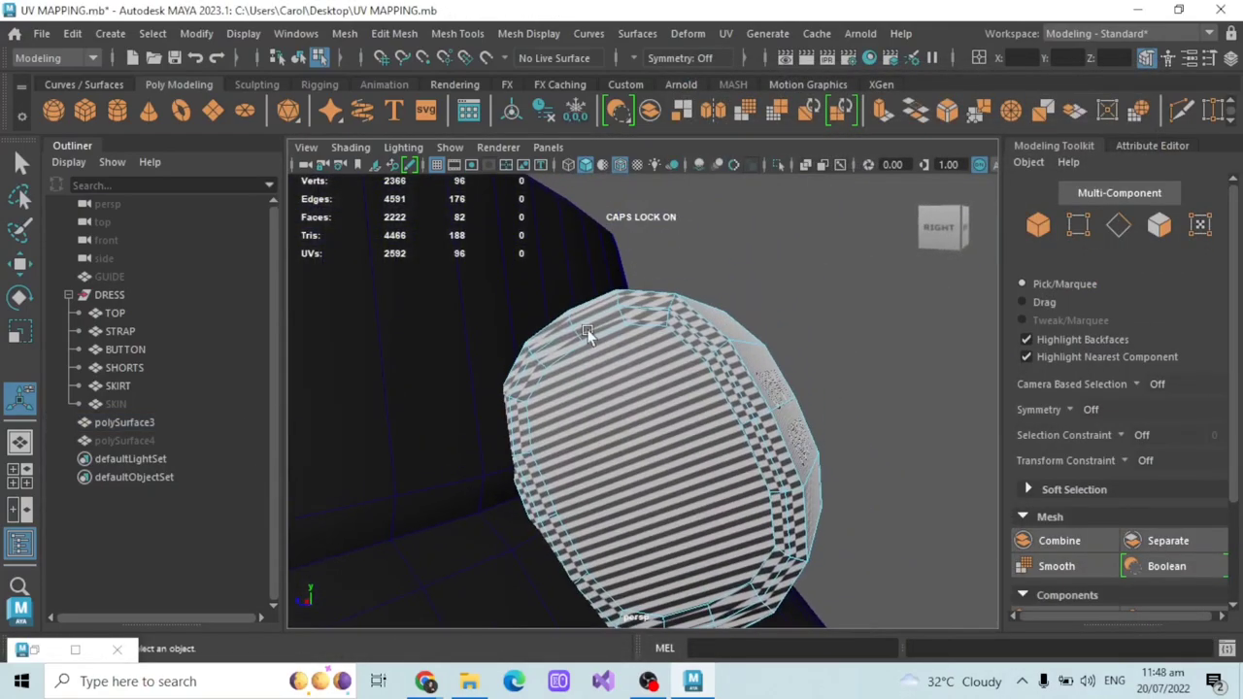
right_click_drag(651, 369, 679, 311)
left_click_drag(677, 437, 596, 331, "alt")
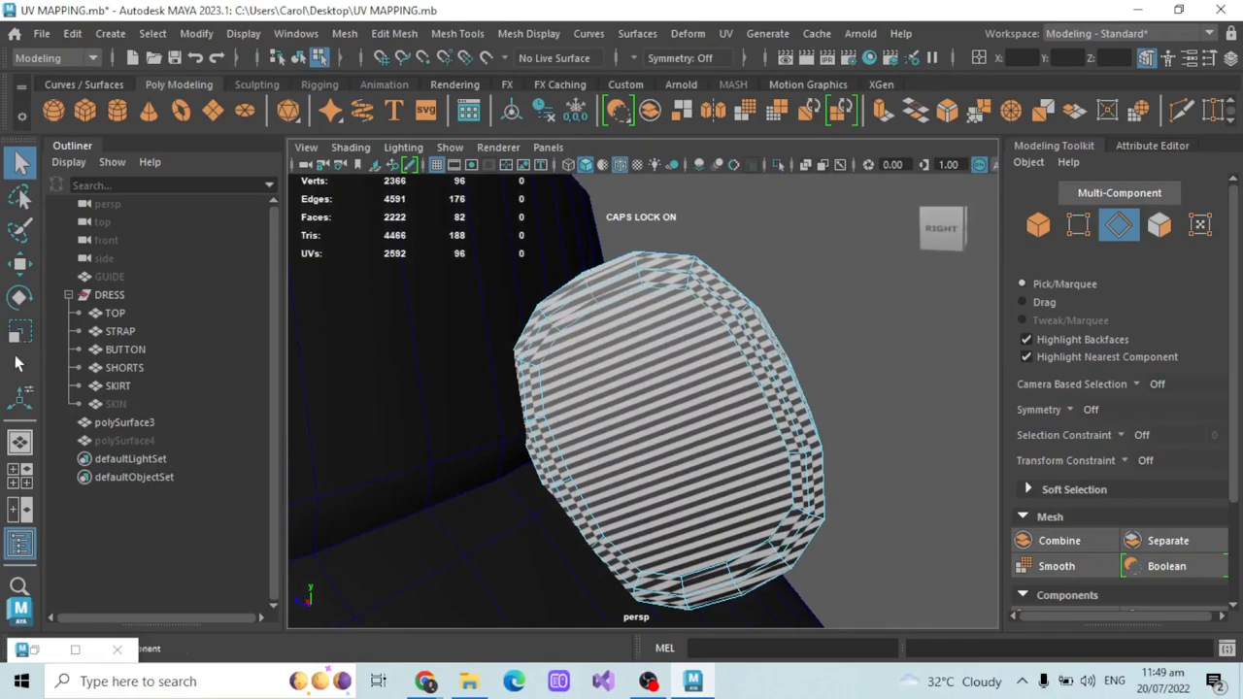
left_click(726, 33)
left_click(813, 439)
left_click_drag(620, 297, 739, 398)
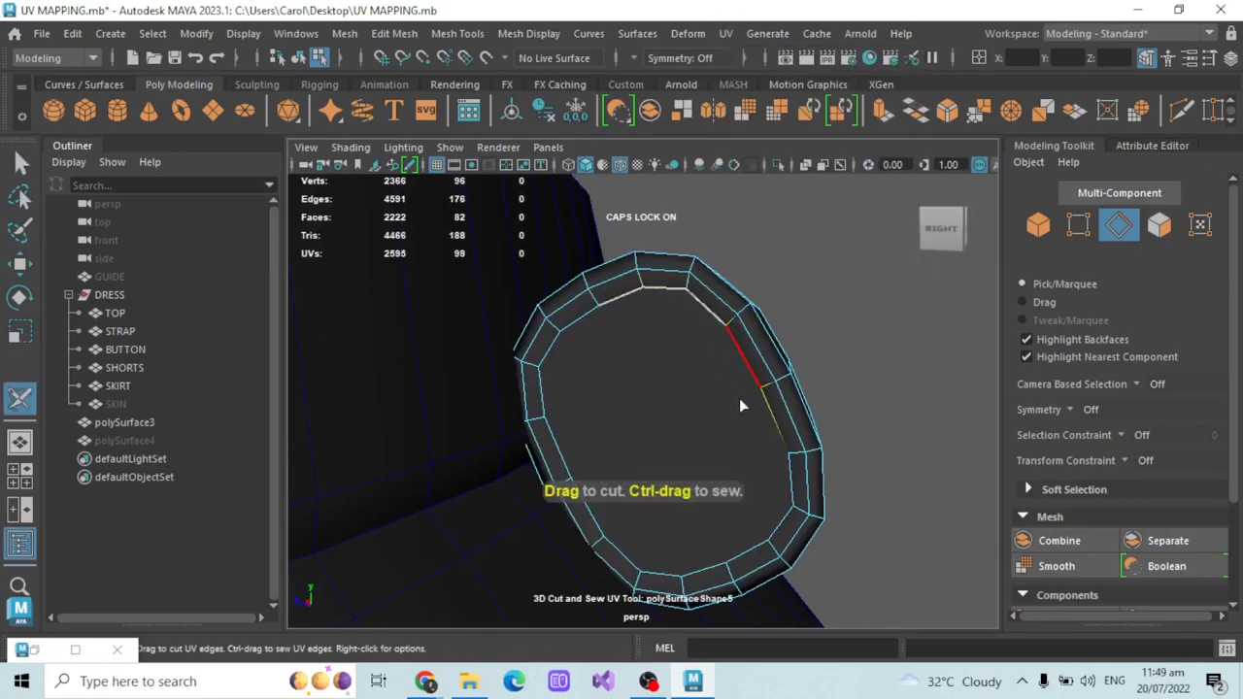
mouse_move(680, 562)
left_mouse_down()
mouse_move(580, 319)
mouse_move(556, 369)
left_mouse_up()
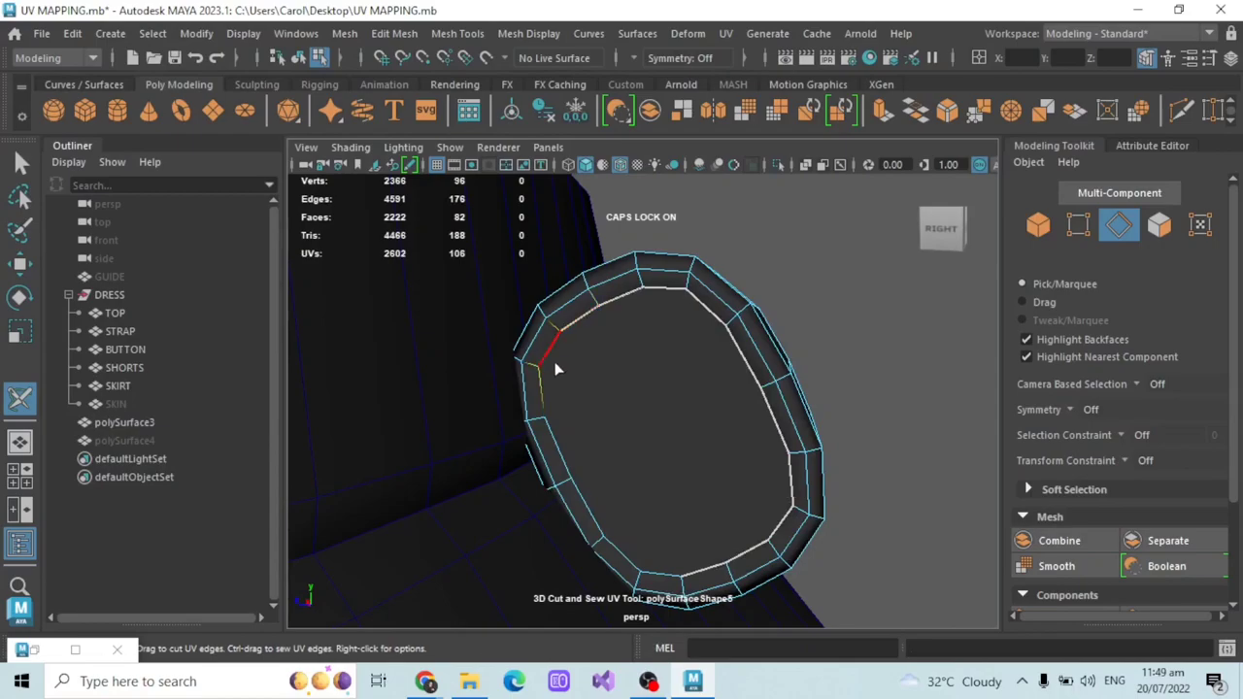
- Cut the UVs along the matching inner edge loop on the knot's opposite side face
left_click_drag(701, 422, 687, 321, "alt")
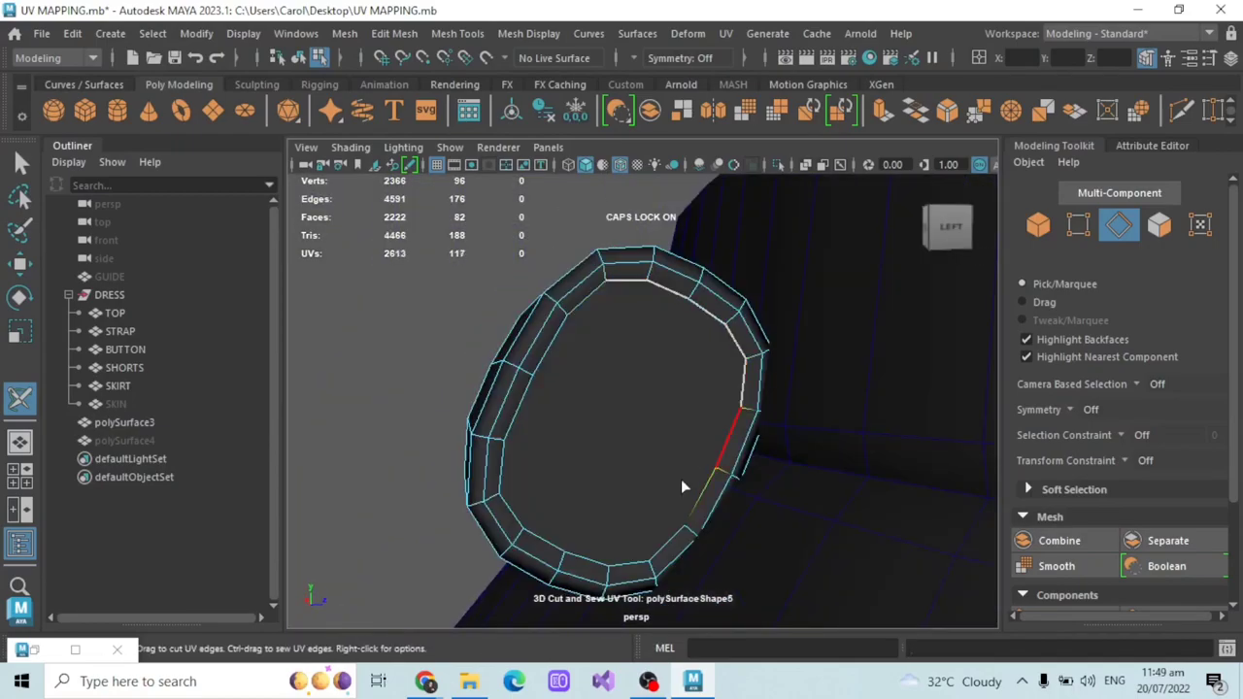
left_click(587, 324)
left_click_drag(587, 324, 552, 481, "alt")
scroll(554, 483, "up", 3)
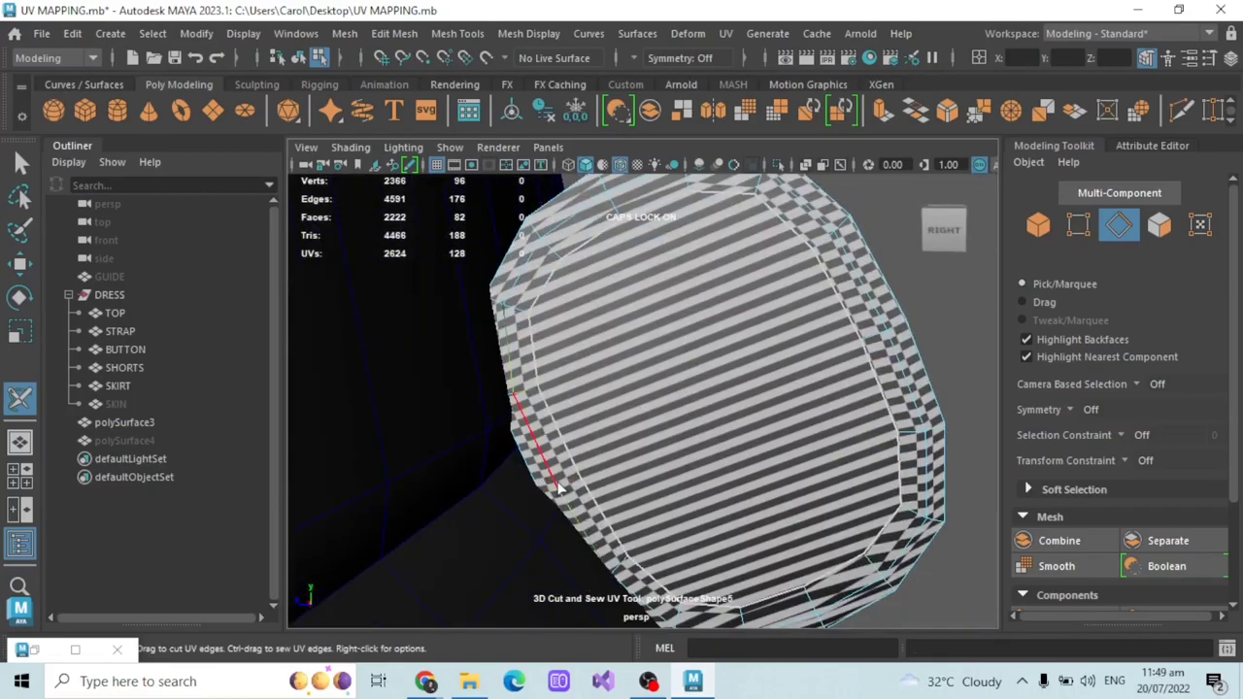
- Select all of the ribbon knot's UVs in the UV Editor and unfold them
scroll(565, 490, "down", 5)
left_click_drag(728, 408, 611, 384, "alt")
key("q")
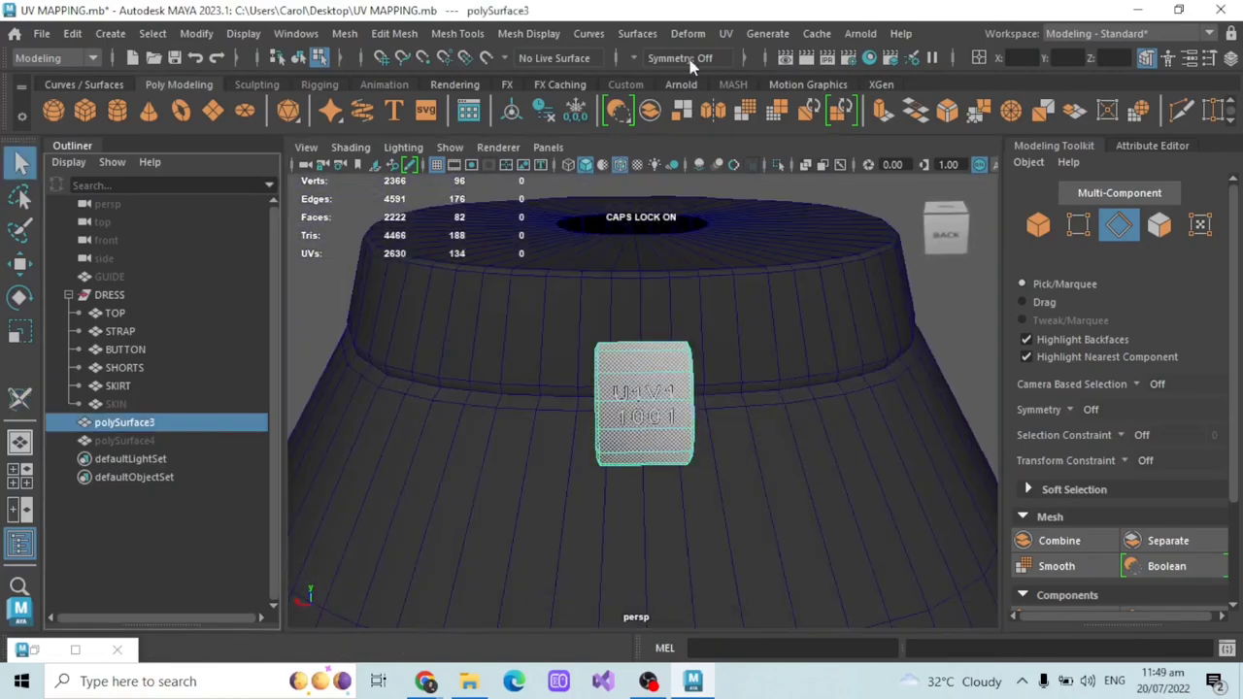
left_click(34, 650)
scroll(874, 341, "down", 2)
left_click(1187, 262)
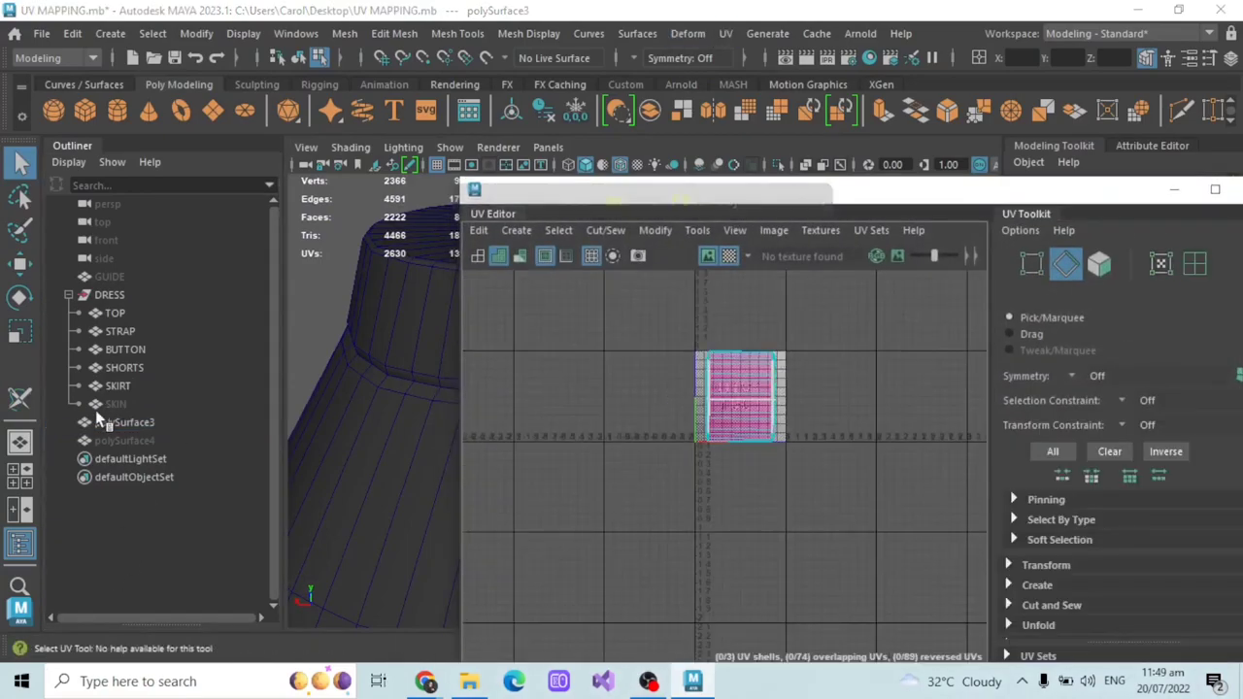
left_click(179, 421)
left_click(680, 316)
left_click_drag(643, 333, 806, 466)
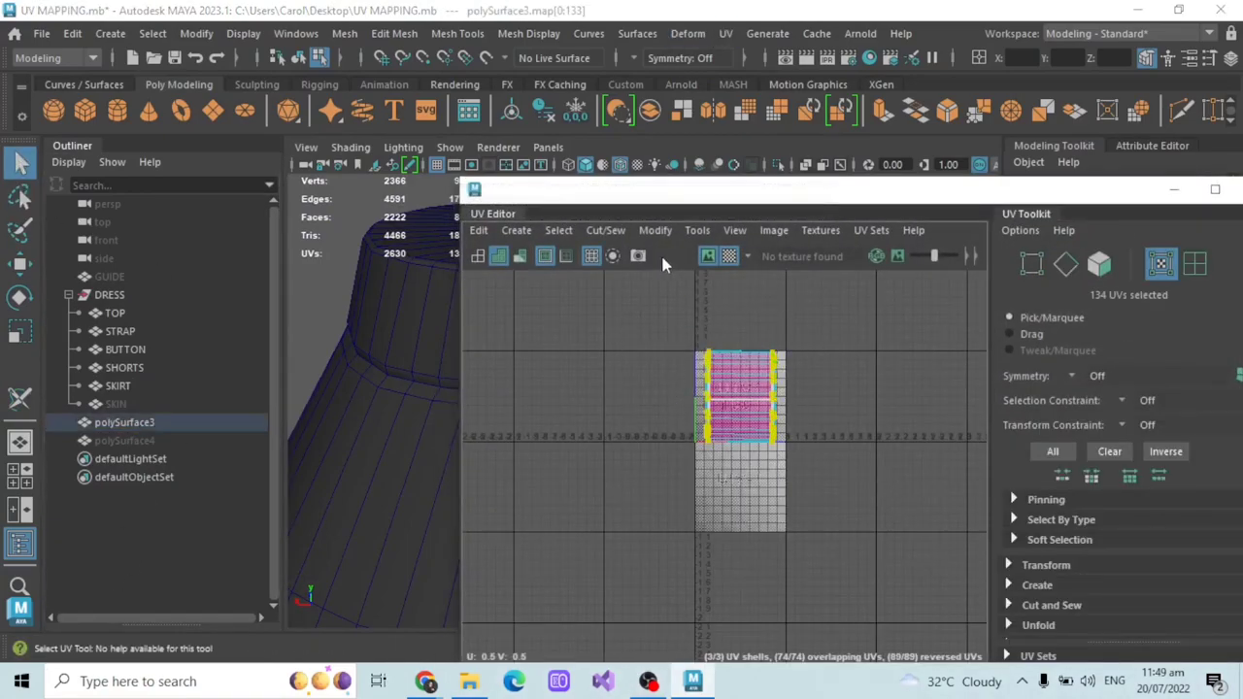
left_click(657, 230)
left_click(735, 670)
- Try to straighten all of the knot's unfolded shells together with Orient Shells
left_click(658, 231)
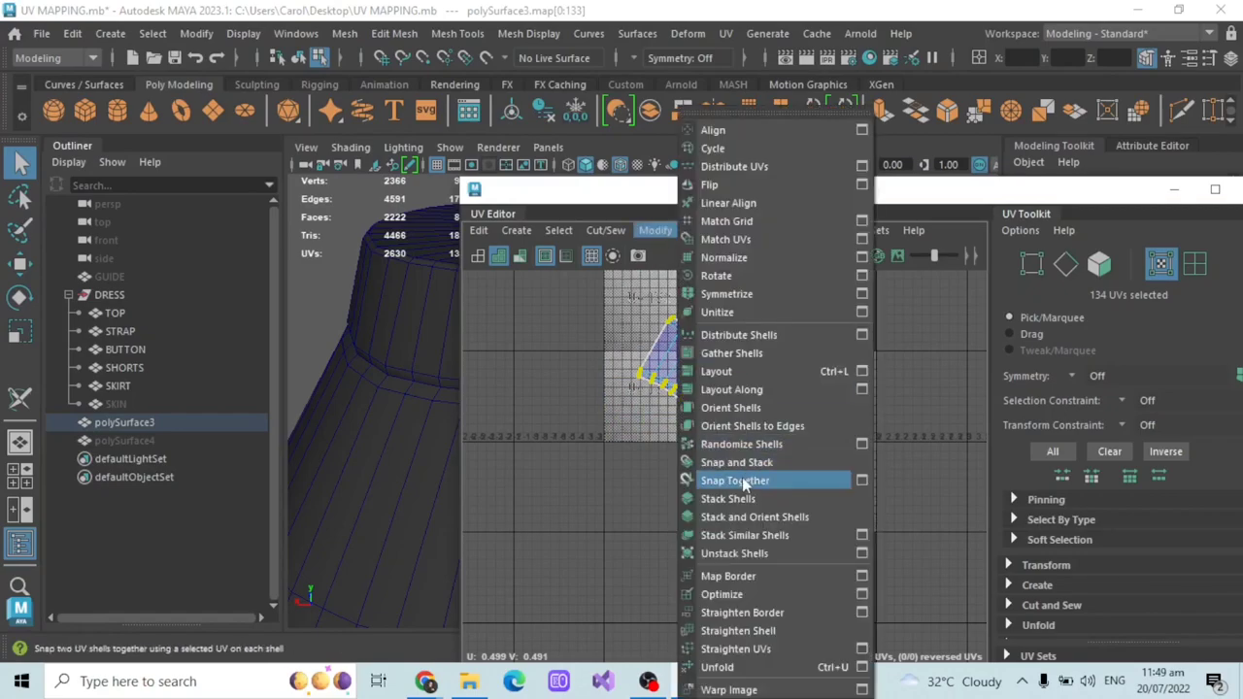
left_click(738, 413)
scroll(857, 333, "up", 1)
double_click(677, 382)
left_click_drag(772, 183, 894, 213)
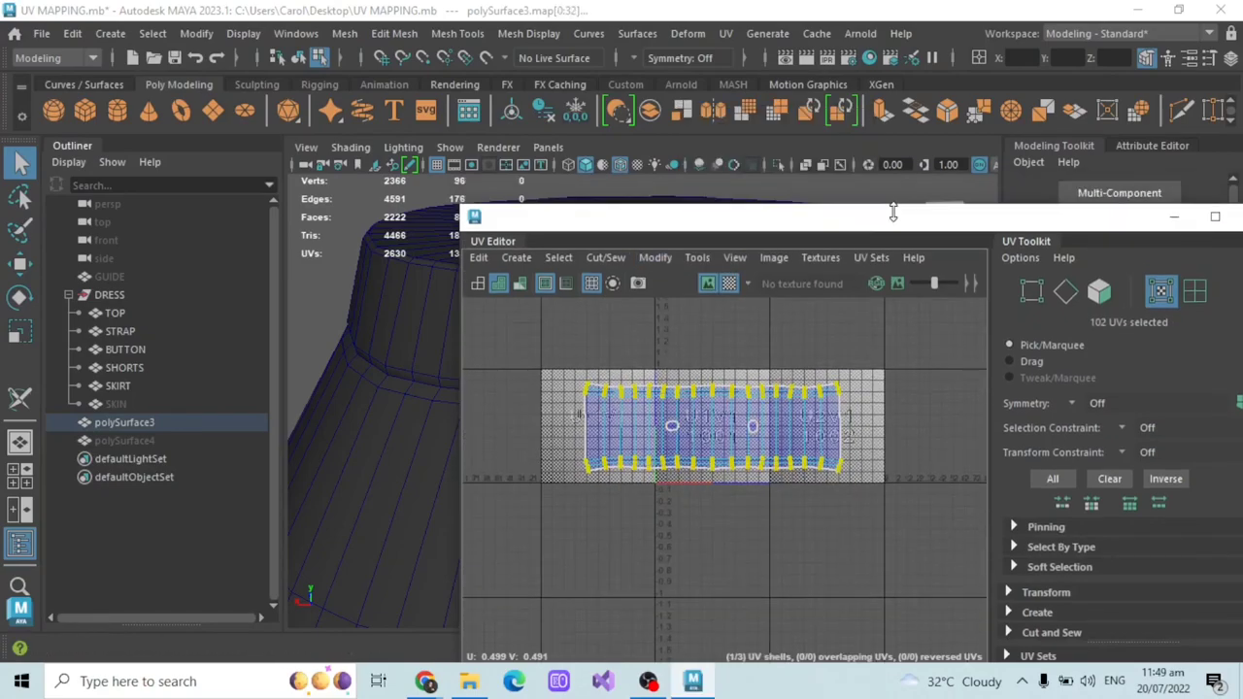
key("ctrl+z")
key("ctrl+z")
key("ctrl+z")
scroll(812, 345, "up", 1)
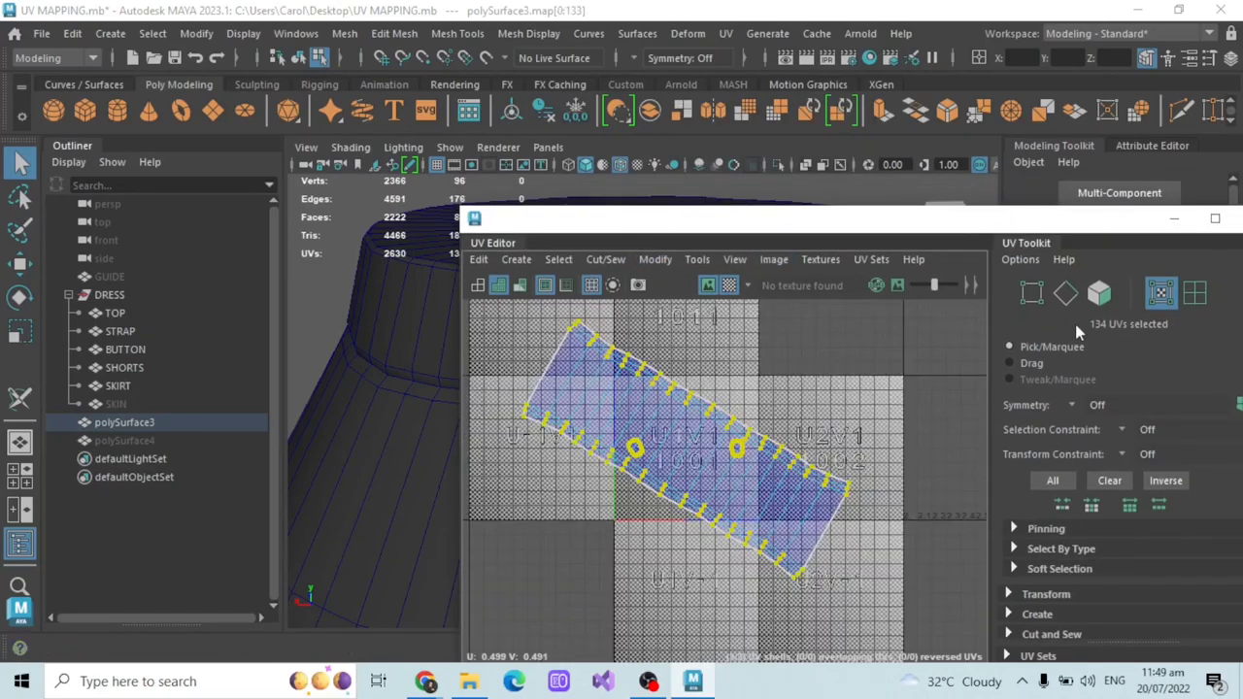
- Stand the knot's long strip shell upright with Orient Shells and scale it down in the middle of the U1V1 tile
double_click(649, 379)
left_click_drag(732, 224, 955, 214)
scroll(497, 419, "up", 3)
key("e")
left_click_drag(911, 372, 847, 412)
left_click(875, 250)
left_click(956, 409)
key("r")
scroll(866, 464, "up", 5)
middle_click_drag(866, 464, 809, 506, "alt")
- Rotate the knot's first cap shell slightly and move it closer to the strip shell
left_click(789, 429)
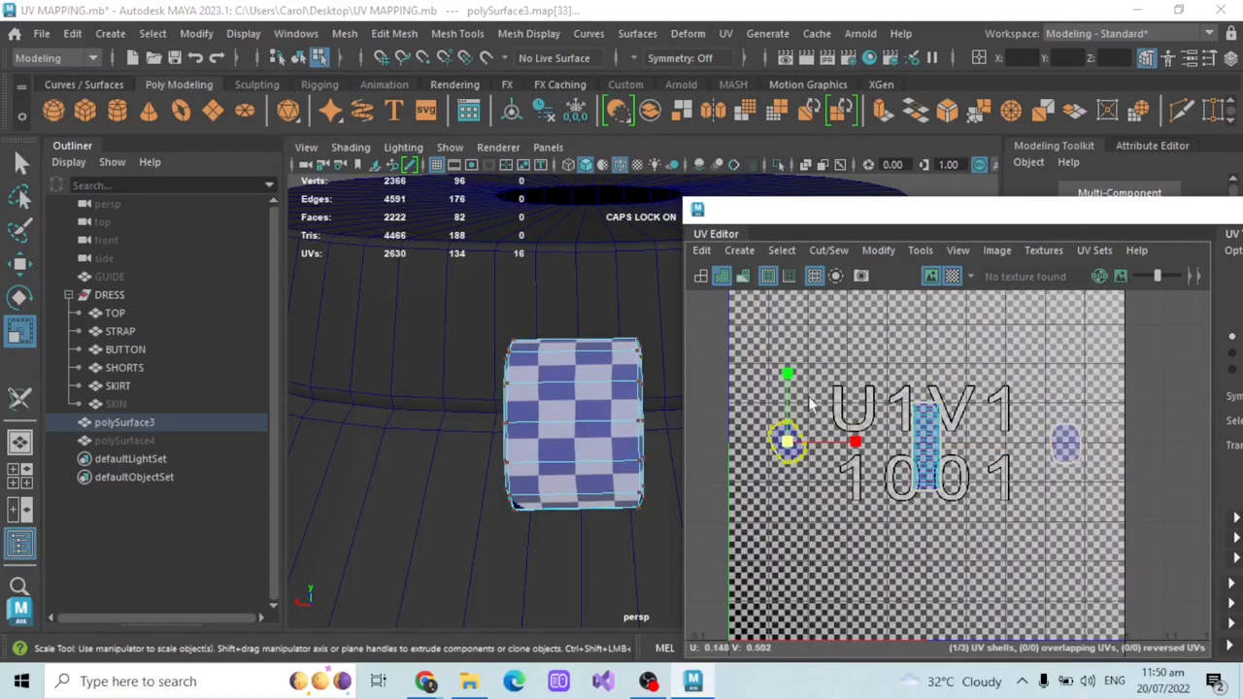
left_click_drag(611, 510, 469, 499, "alt")
left_click(20, 298)
left_click_drag(835, 390, 845, 406)
left_click(19, 262)
left_click_drag(832, 452, 882, 452)
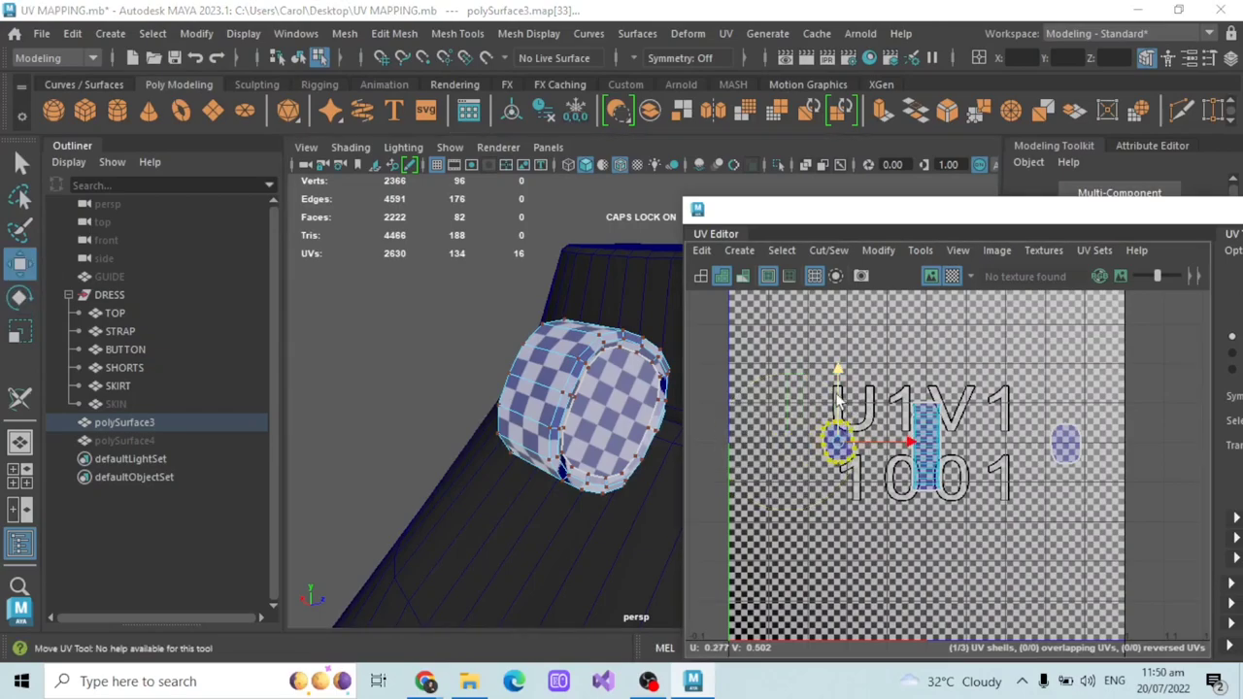
left_click_drag(837, 398, 837, 379)
- Straighten the first cap shell's checkers with Orient Shells
left_click_drag(544, 439, 749, 442, "alt")
left_click(878, 249)
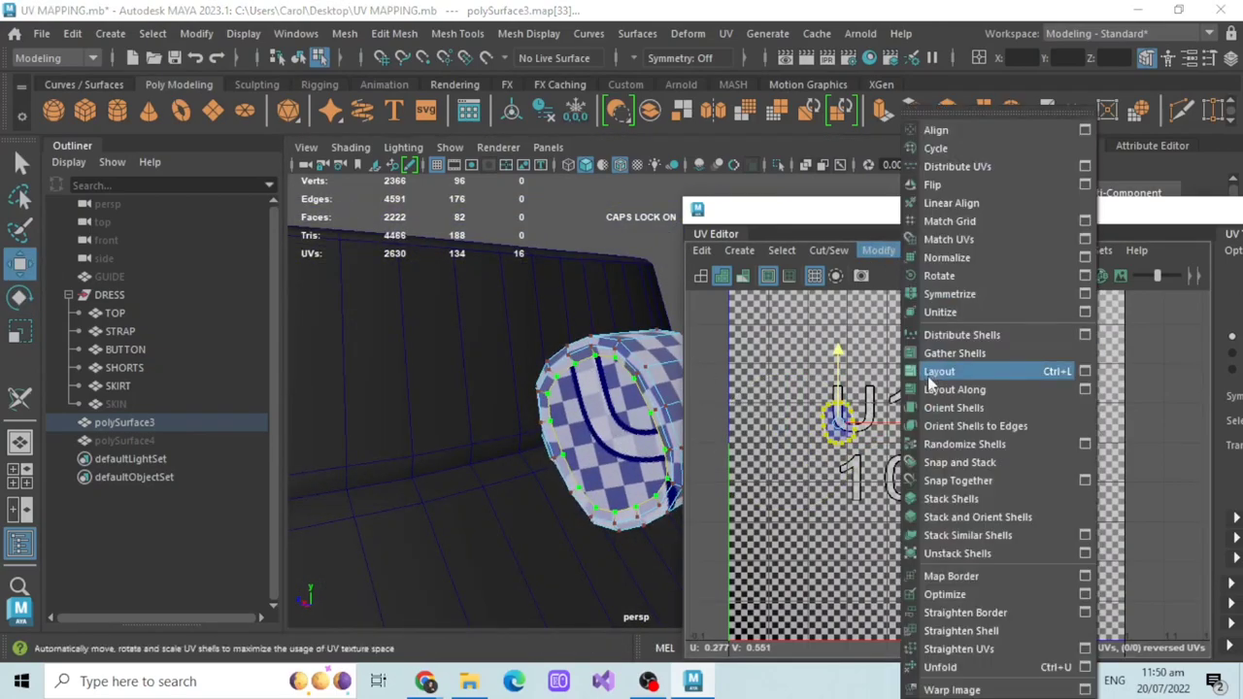
left_click(952, 408)
left_click(878, 250)
left_click(954, 408)
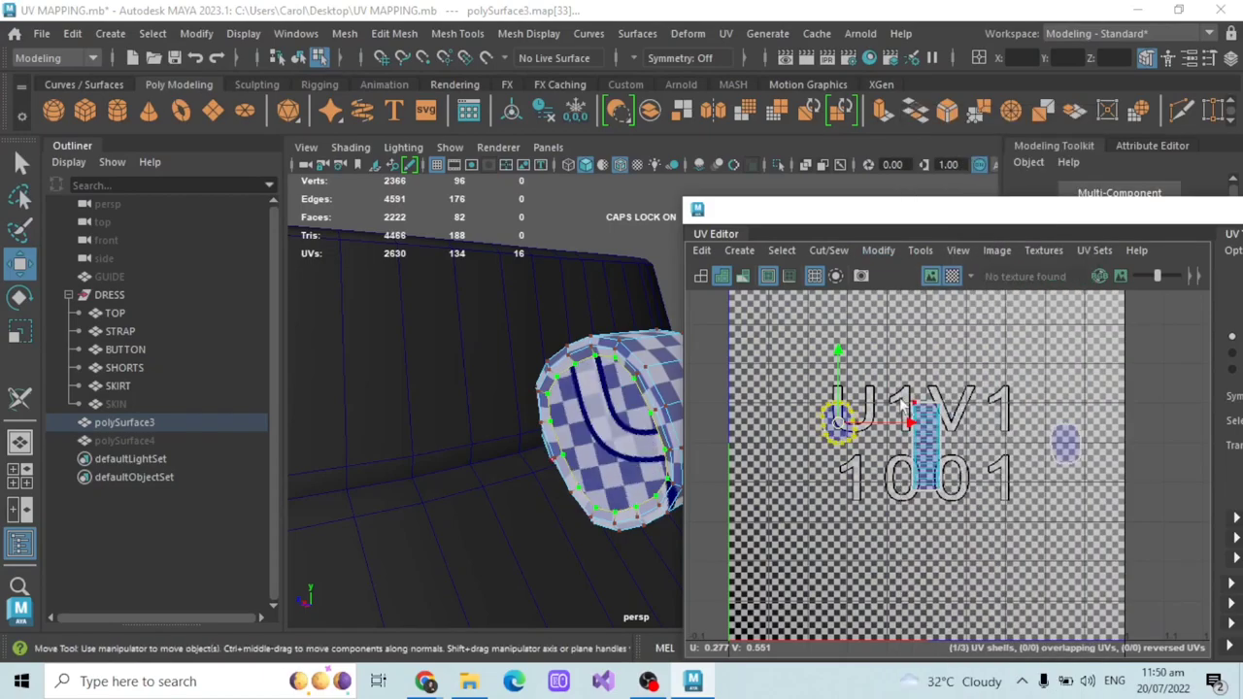
key("e")
left_click(878, 250)
left_click(957, 408)
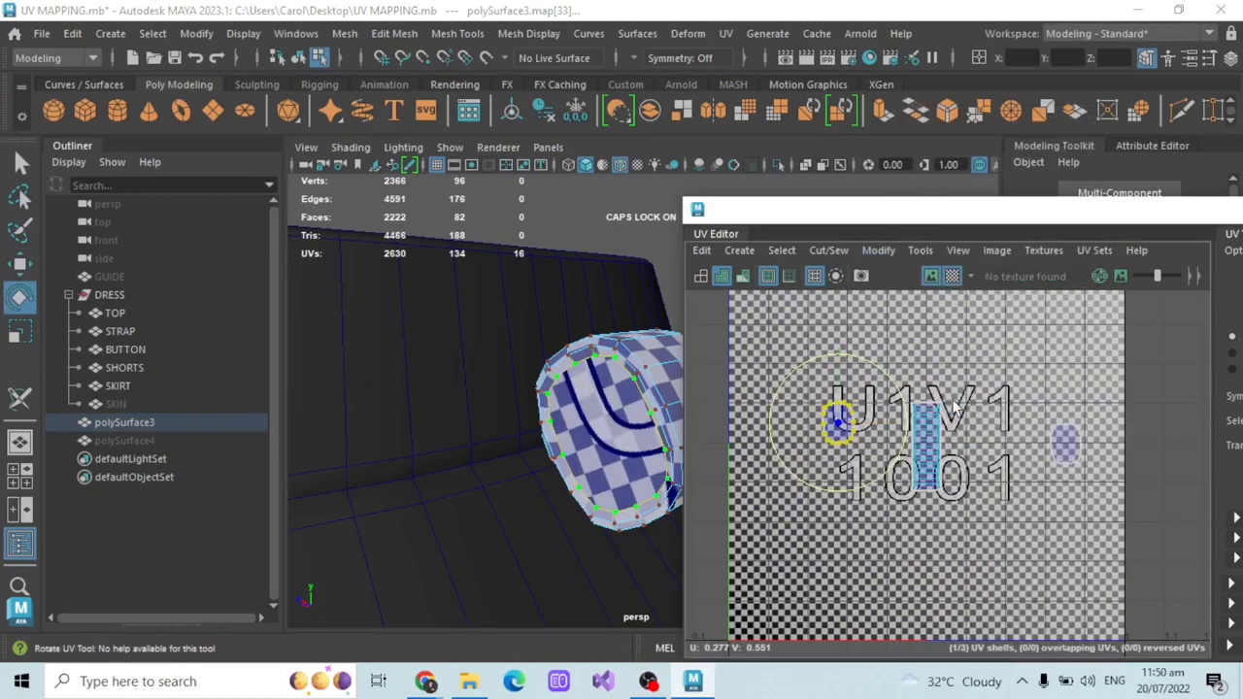
- Move the first cap shell close beside the middle of the strip shell
left_click(20, 263)
left_click_drag(880, 424, 930, 425)
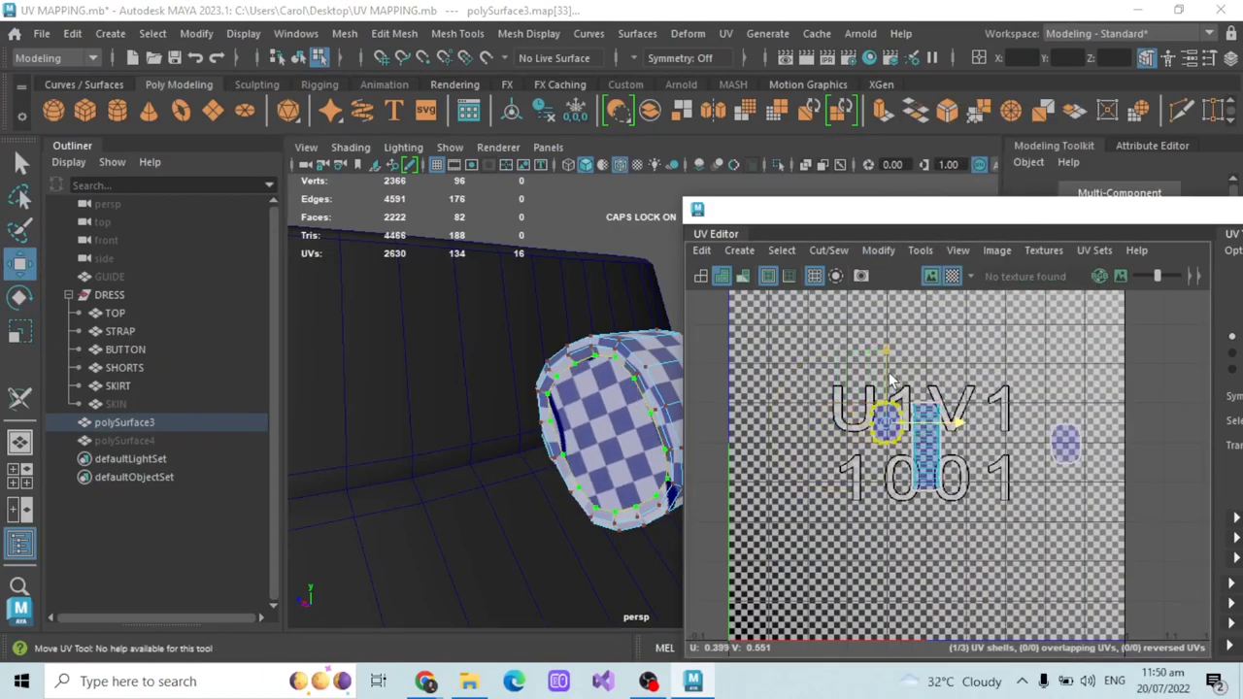
left_click_drag(888, 375, 891, 399)
scroll(892, 405, "up", 2)
left_click_drag(935, 462, 945, 462)
left_click_drag(628, 466, 515, 427, "alt")
left_click_drag(668, 466, 709, 464, "alt")
mouse_move(893, 407)
left_mouse_down()
mouse_move(895, 419)
mouse_move(895, 399)
left_mouse_up()
scroll(898, 406, "up", 3)
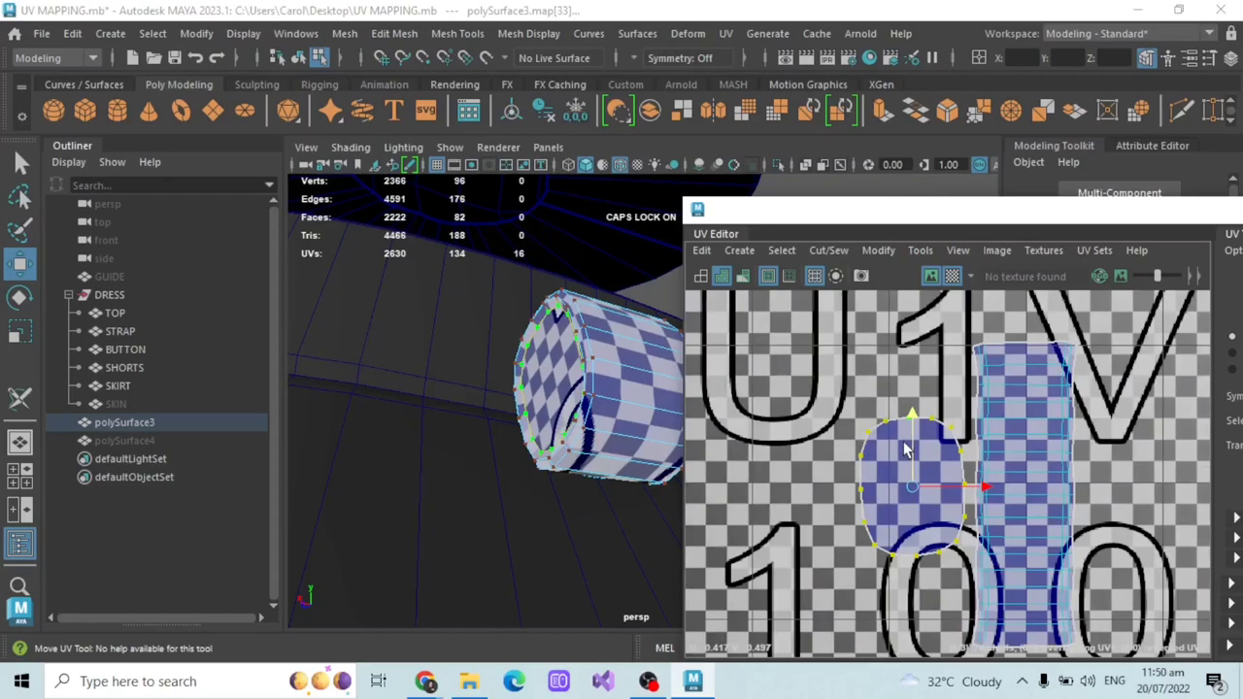
double_click(1010, 430)
scroll(951, 452, "down", 4)
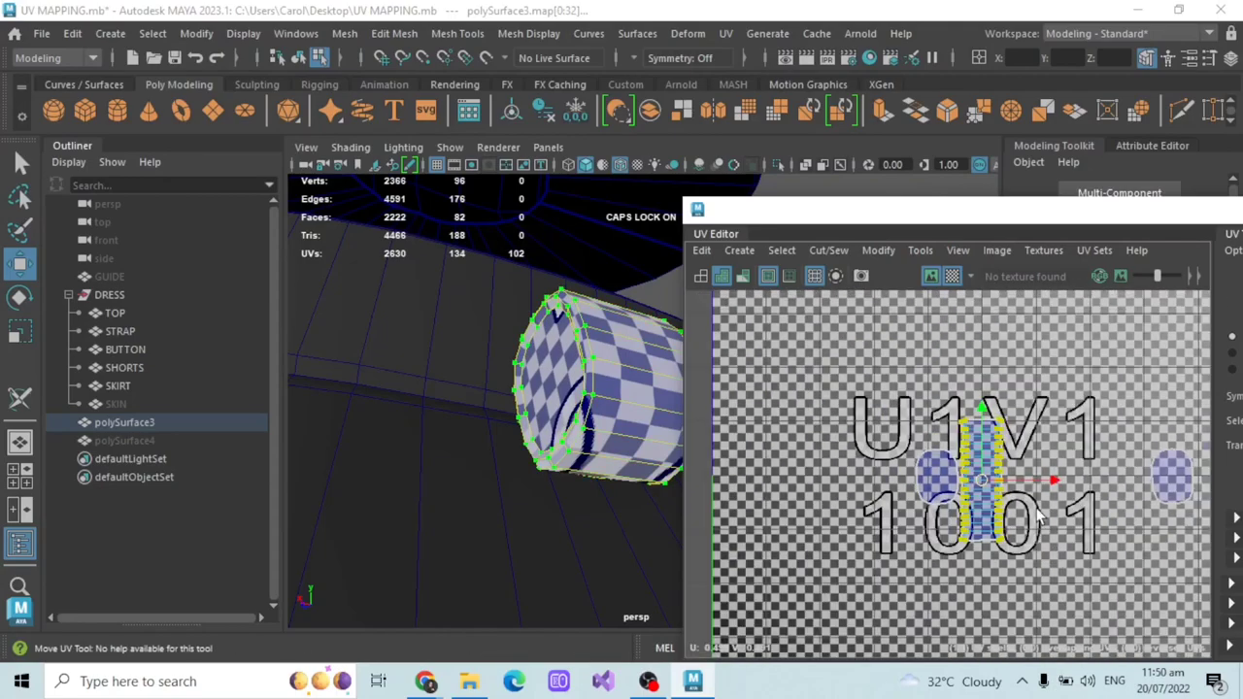
scroll(1037, 517, "up", 2)
double_click(855, 431)
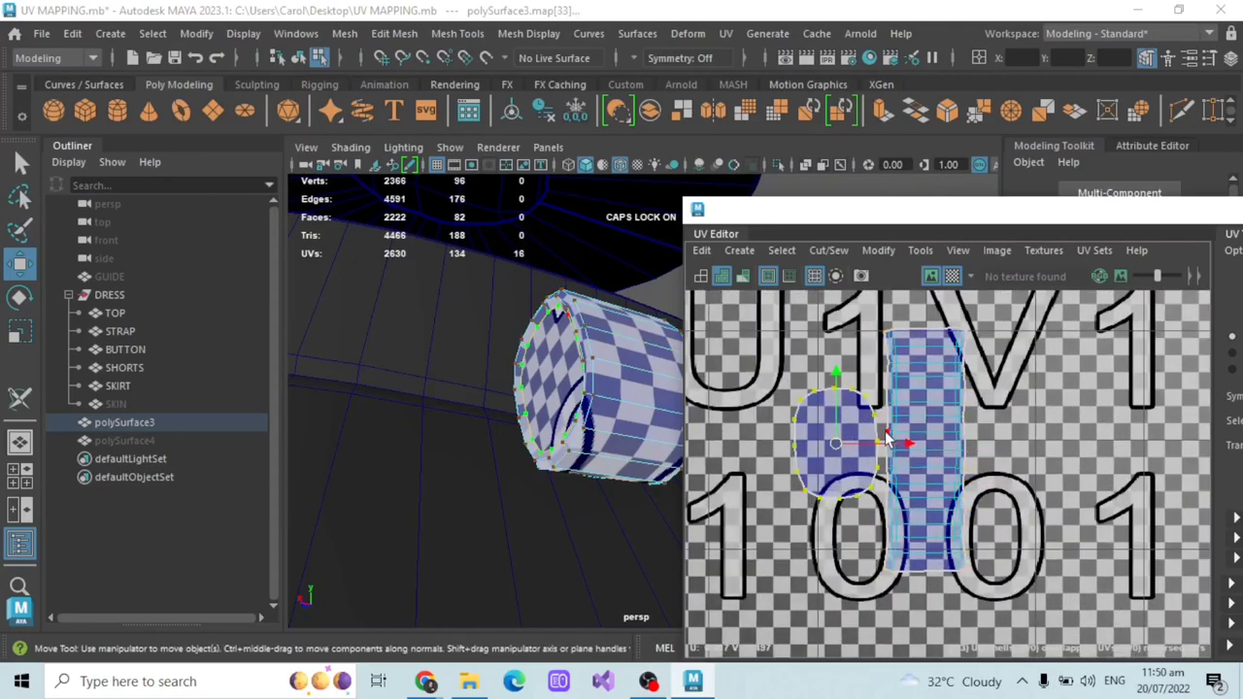
scroll(903, 457, "down", 2)
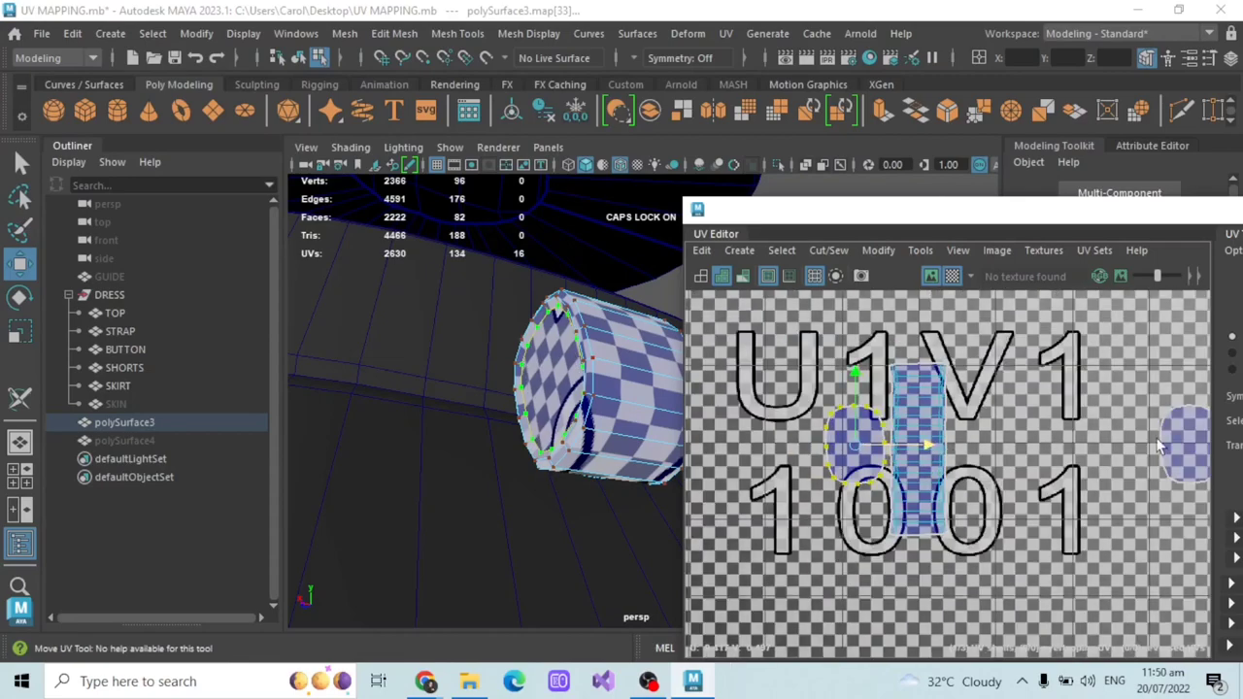
- Move the second cap shell beside the strip shell's opposite edge, matching the first cap's spacing
middle_click_drag(1066, 480, 992, 495, "alt")
left_click_drag(1188, 456, 975, 456)
scroll(811, 433, "up", 1)
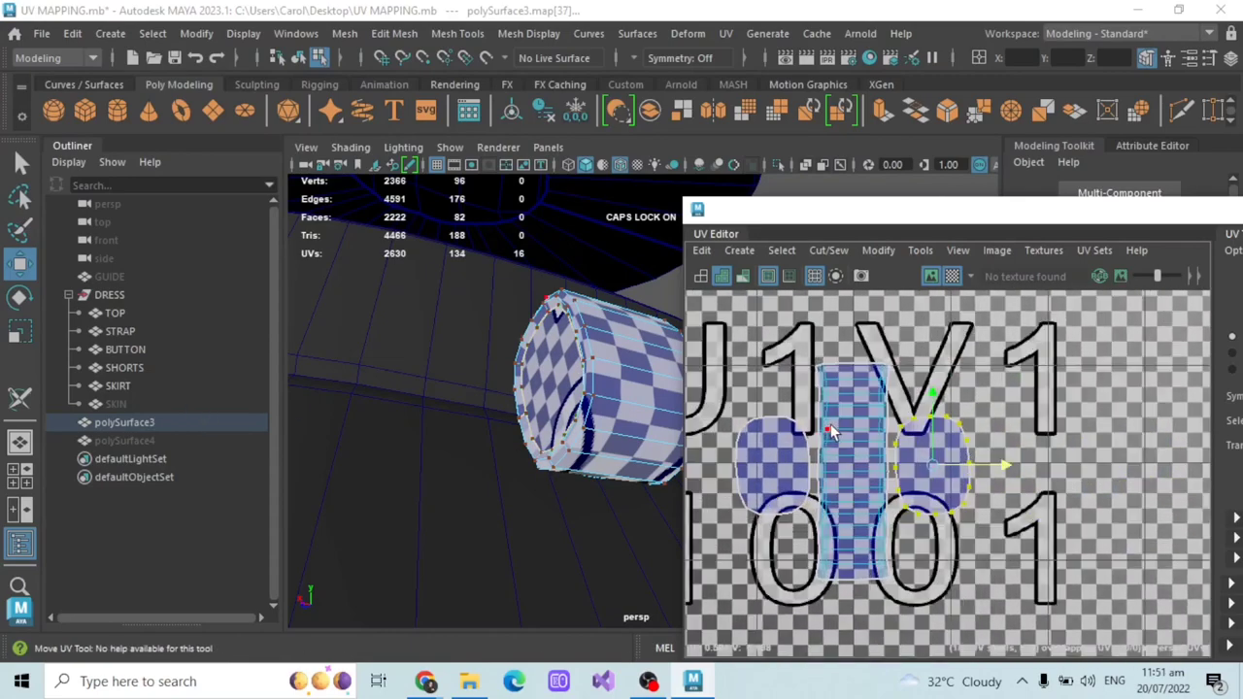
left_click(920, 251)
left_click(1012, 408)
left_click_drag(981, 467, 989, 467)
scroll(1020, 427, "down", 8)
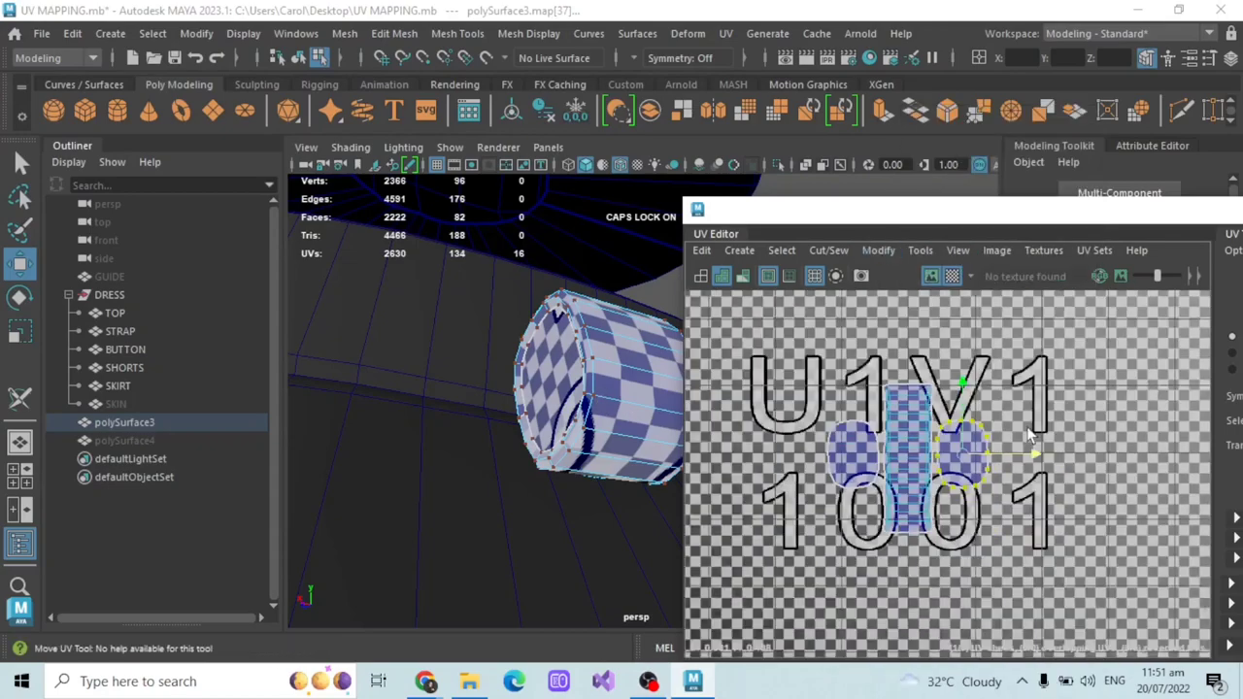
left_click(1032, 452)
- Unhide polySurface4 and select it together with polySurface3 and all visible DRESS parts to show their UVs together
left_click_drag(138, 313, 149, 385)
left_click(154, 423, "ctrl")
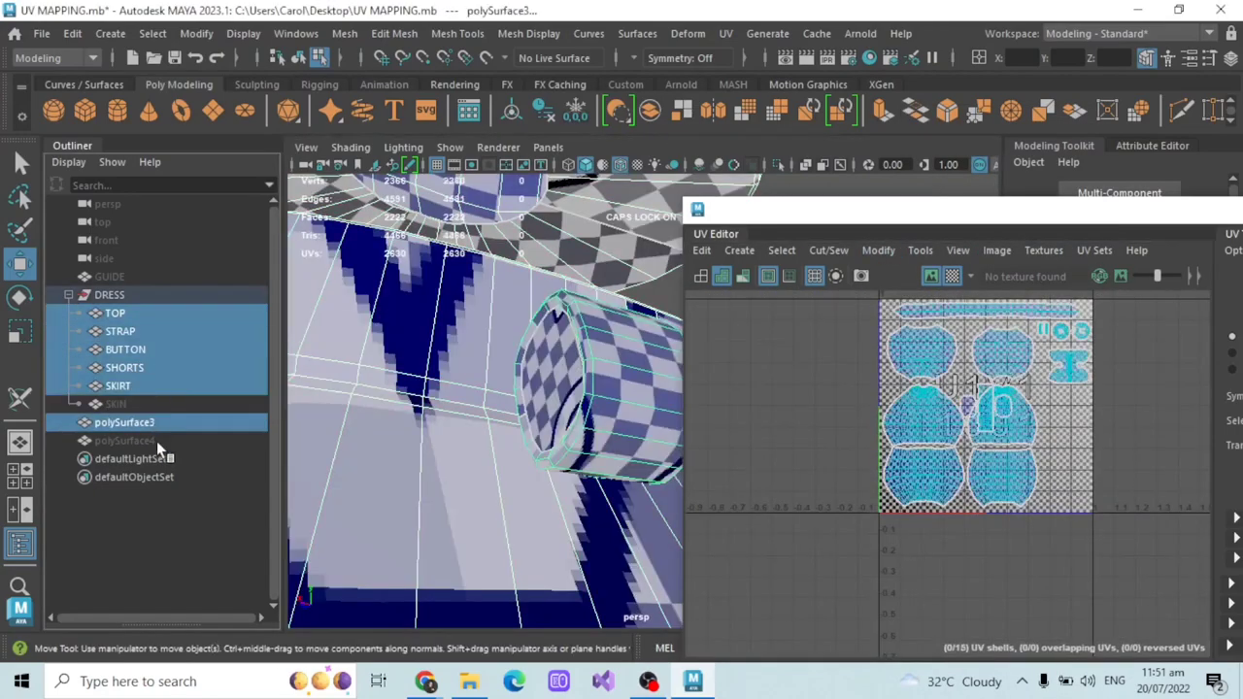
left_click(156, 441)
key("shift+h")
left_click(156, 425, "ctrl")
left_click(132, 313, "shift")
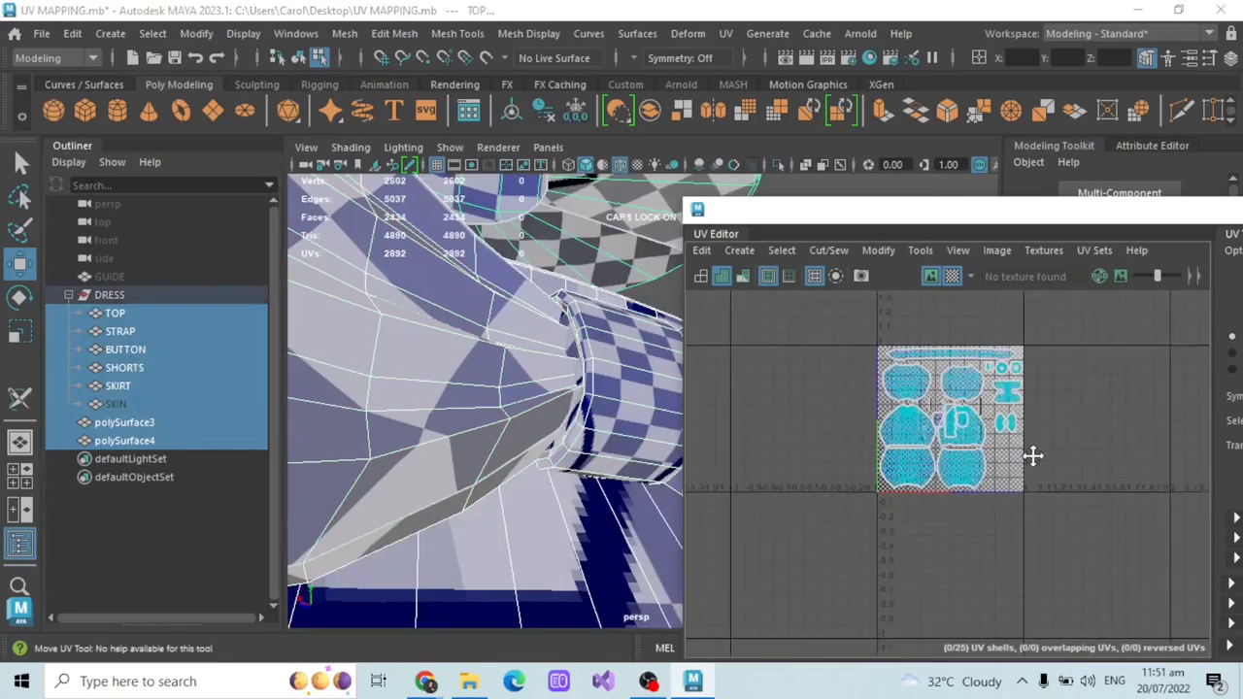
- Move the knot's strip and both cap shells to the free area below the ribbon's side shells and scale them down
scroll(971, 428, "up", 3)
left_click_drag(1101, 236, 753, 178)
right_click_drag(583, 369, 631, 406)
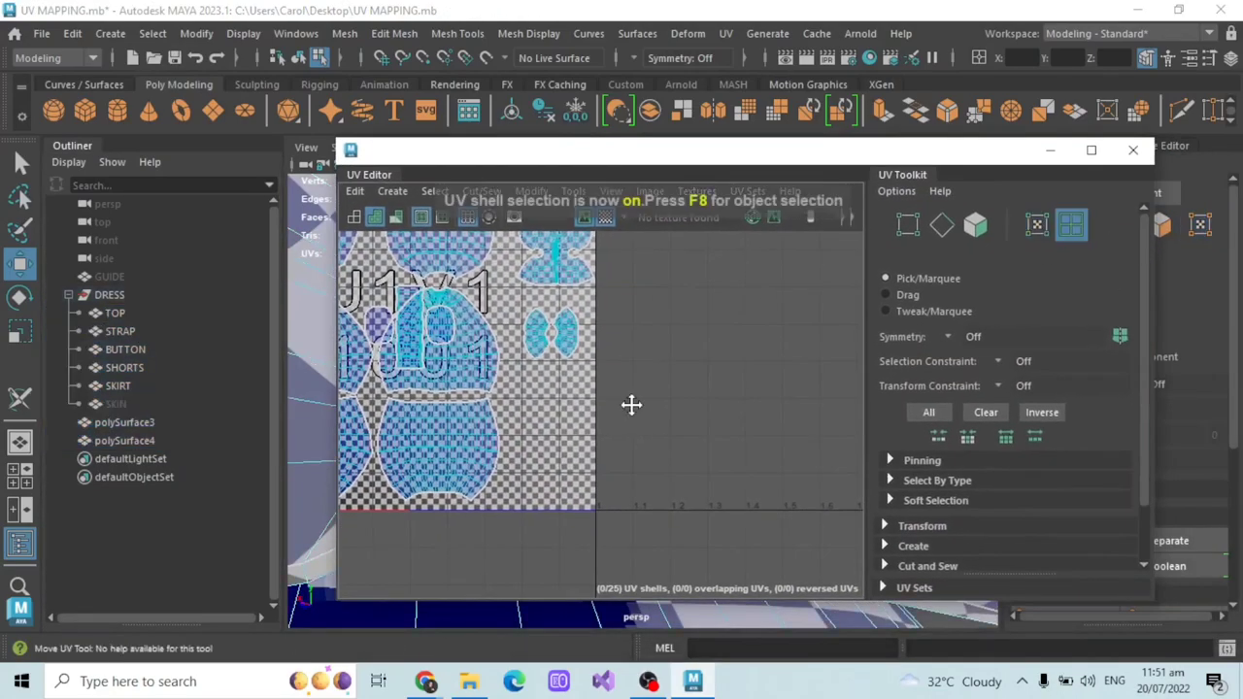
middle_click_drag(631, 406, 795, 437, "alt")
left_click(538, 355)
left_click(573, 354, "shift")
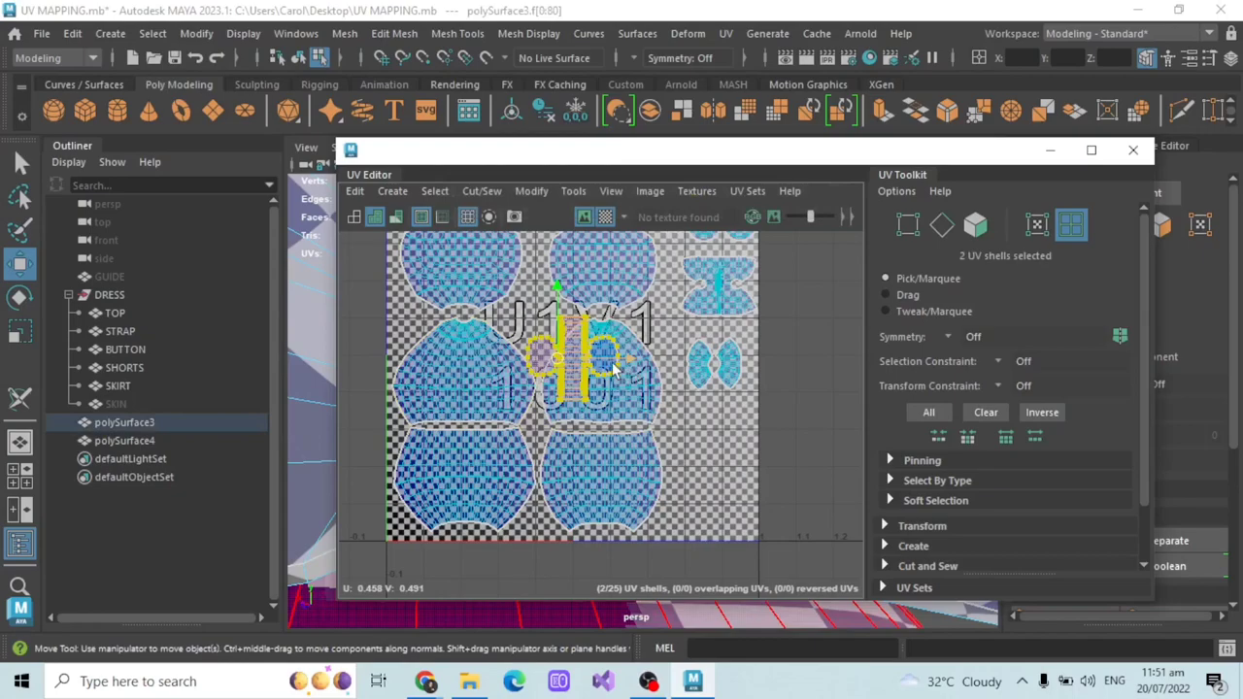
left_click(690, 284)
left_click_drag(747, 161, 917, 146)
left_click_drag(429, 455, 360, 514, "alt")
left_click(420, 457, "shift")
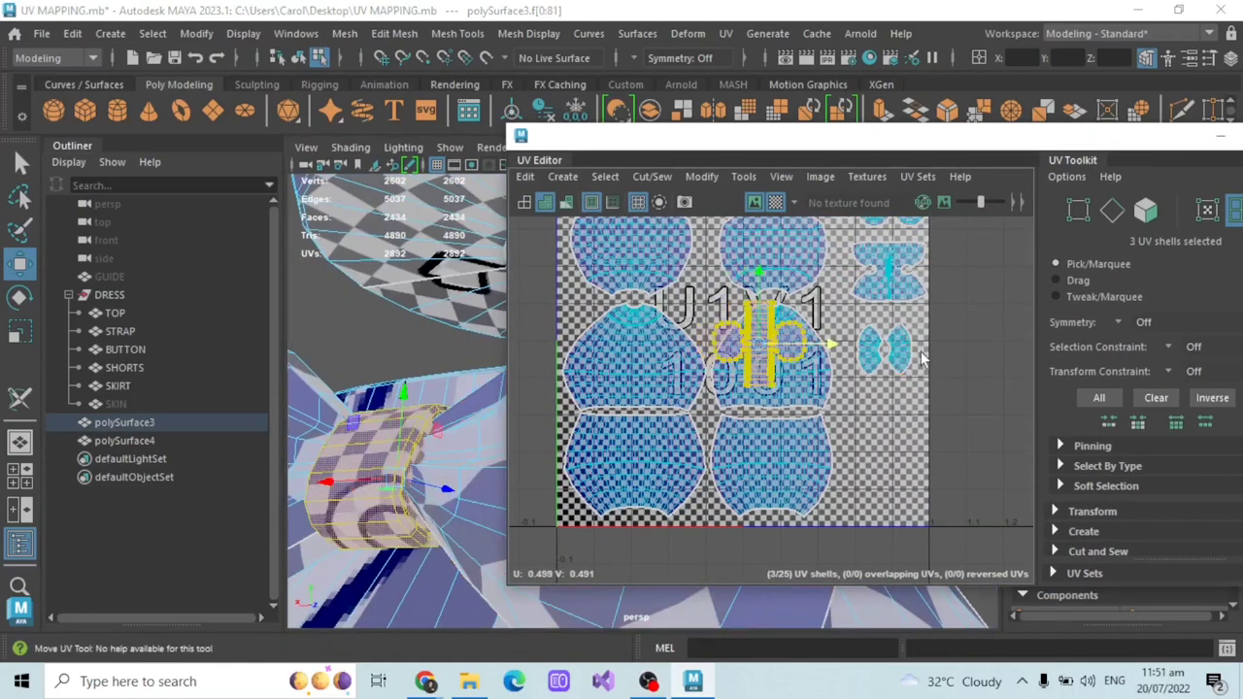
left_click_drag(784, 361, 952, 427)
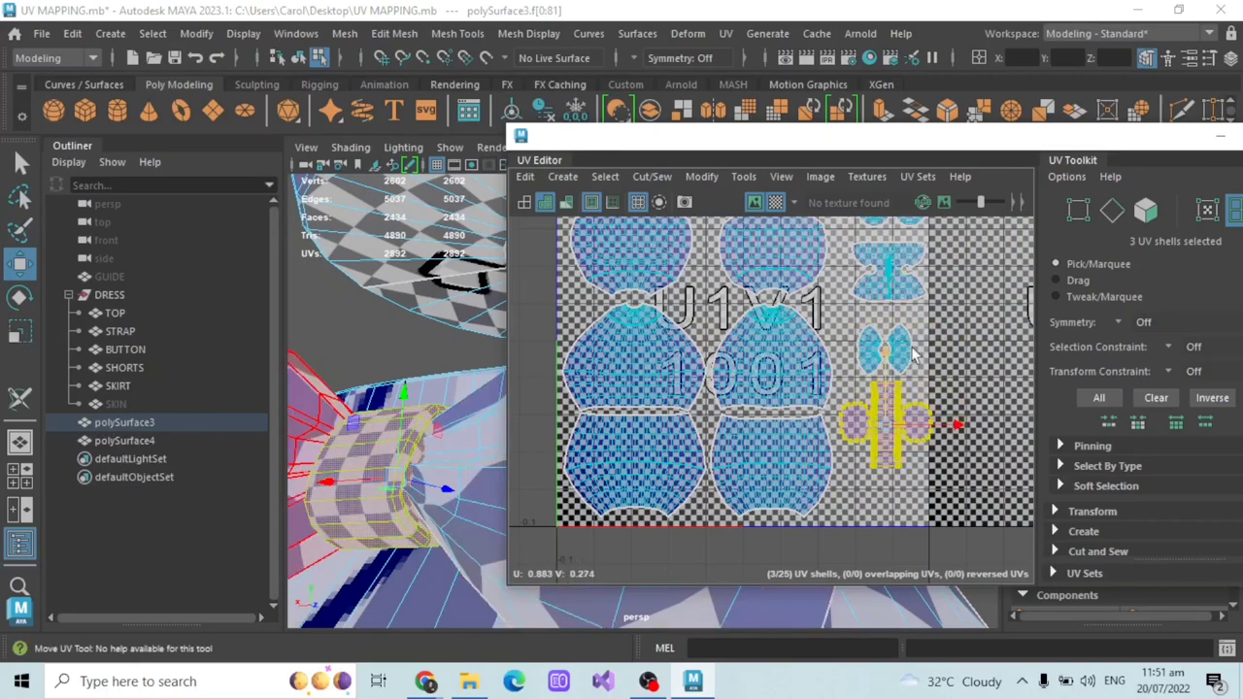
left_click(21, 333)
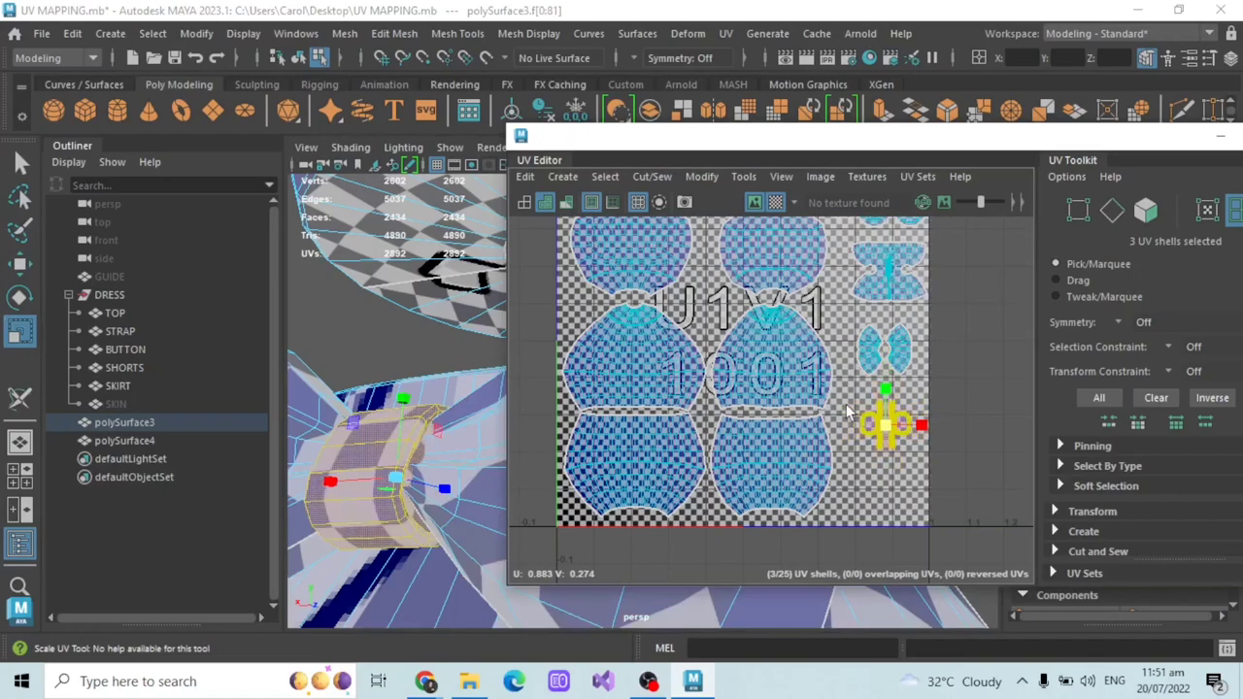
scroll(873, 476, "up", 3)
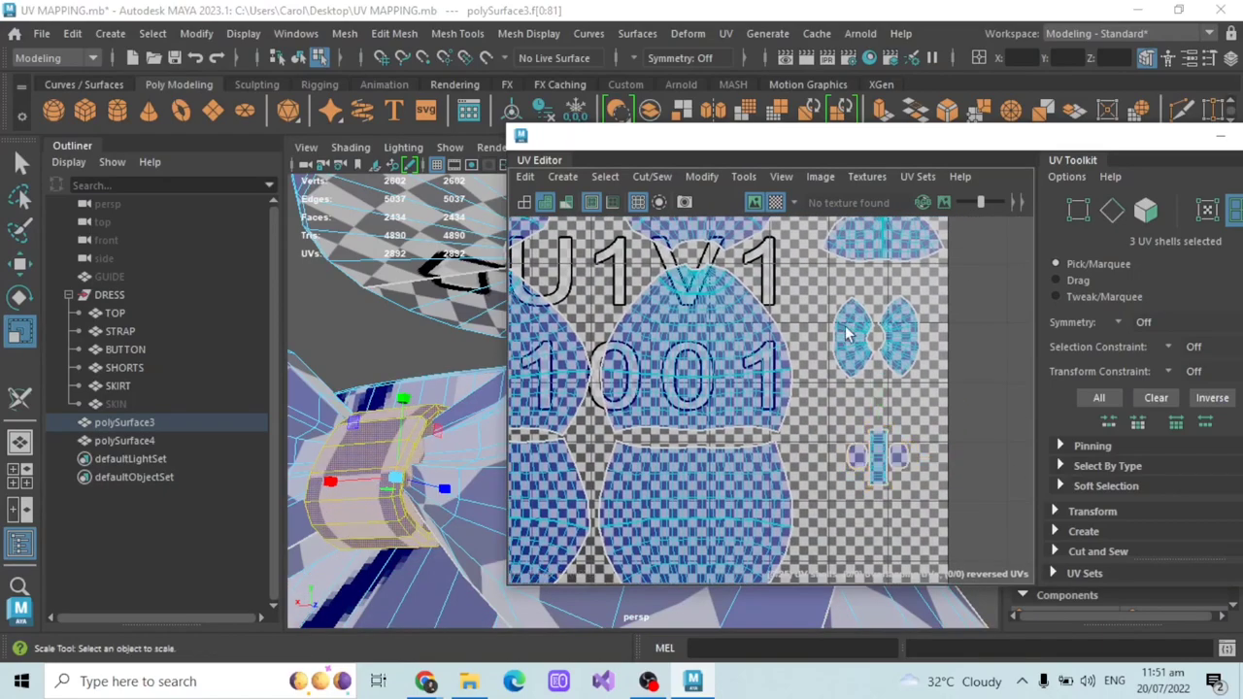
- Move the ribbon's two side shells apart to leave a gap between them
left_click(845, 328)
left_click(20, 264)
left_click_drag(899, 336, 937, 323)
left_click(905, 328)
left_click(934, 506)
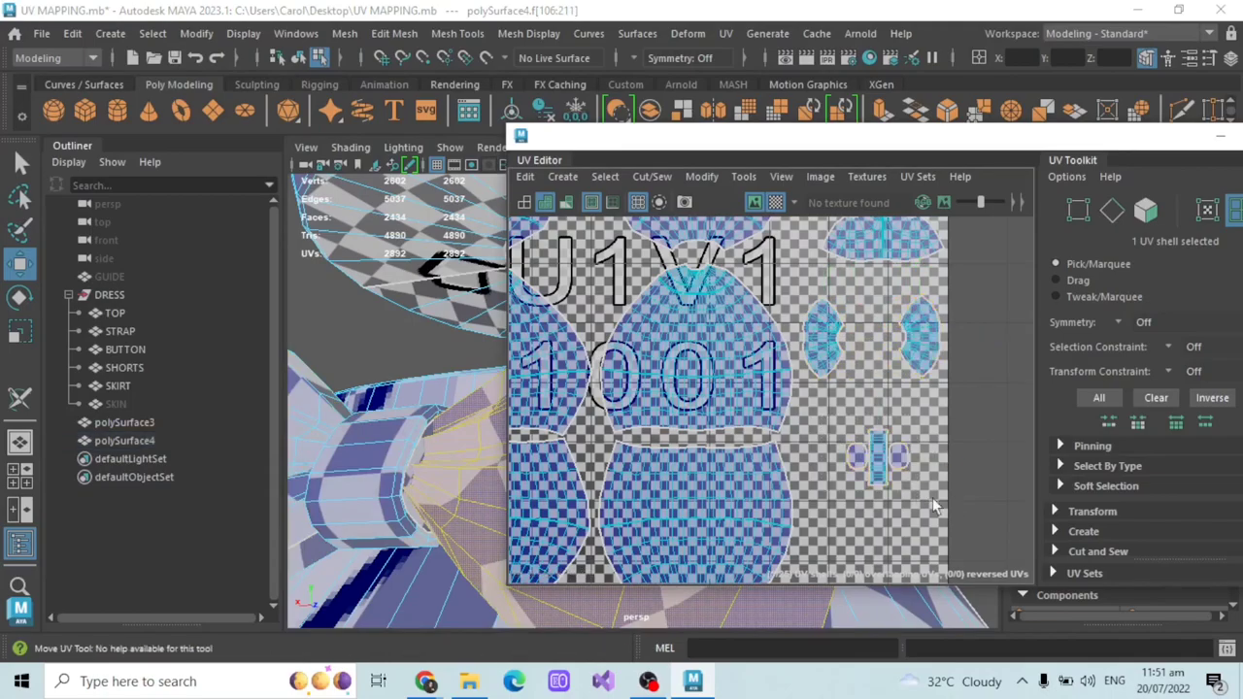
- Move the knot's three shells into the gap between the ribbon's side shells and scale them down to fit
left_click(877, 457)
left_click_drag(877, 456, 862, 365)
scroll(874, 359, "up", 3)
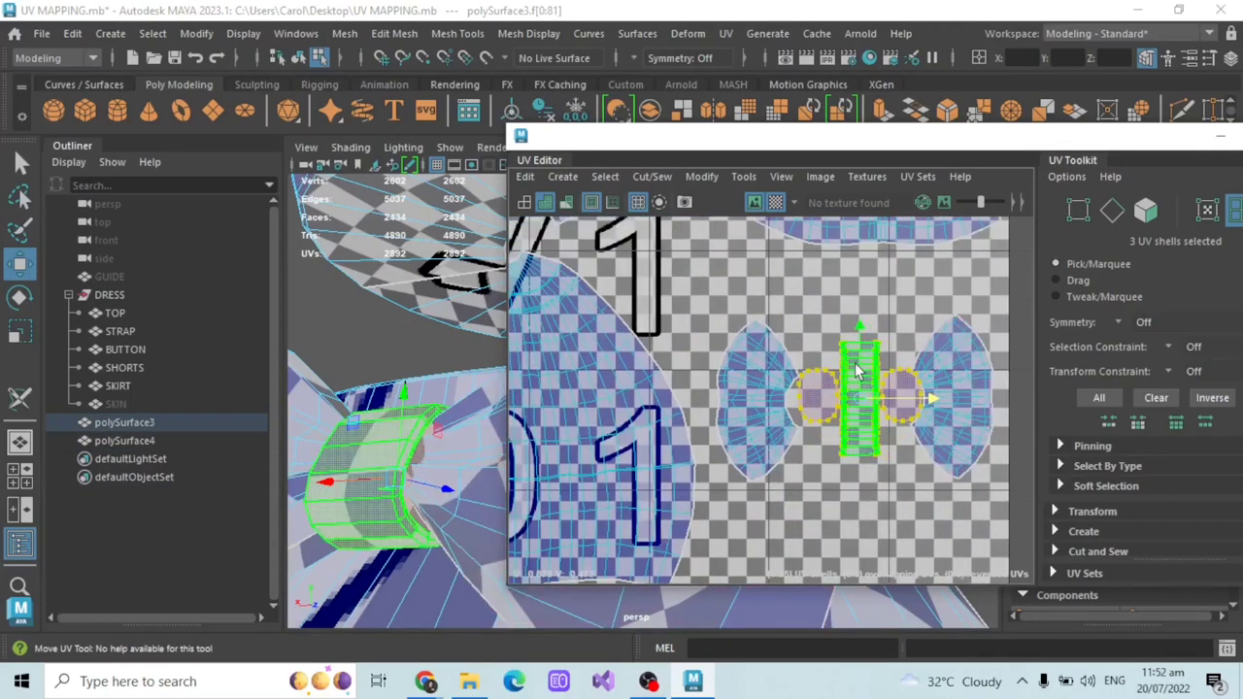
key("r")
left_click(855, 408)
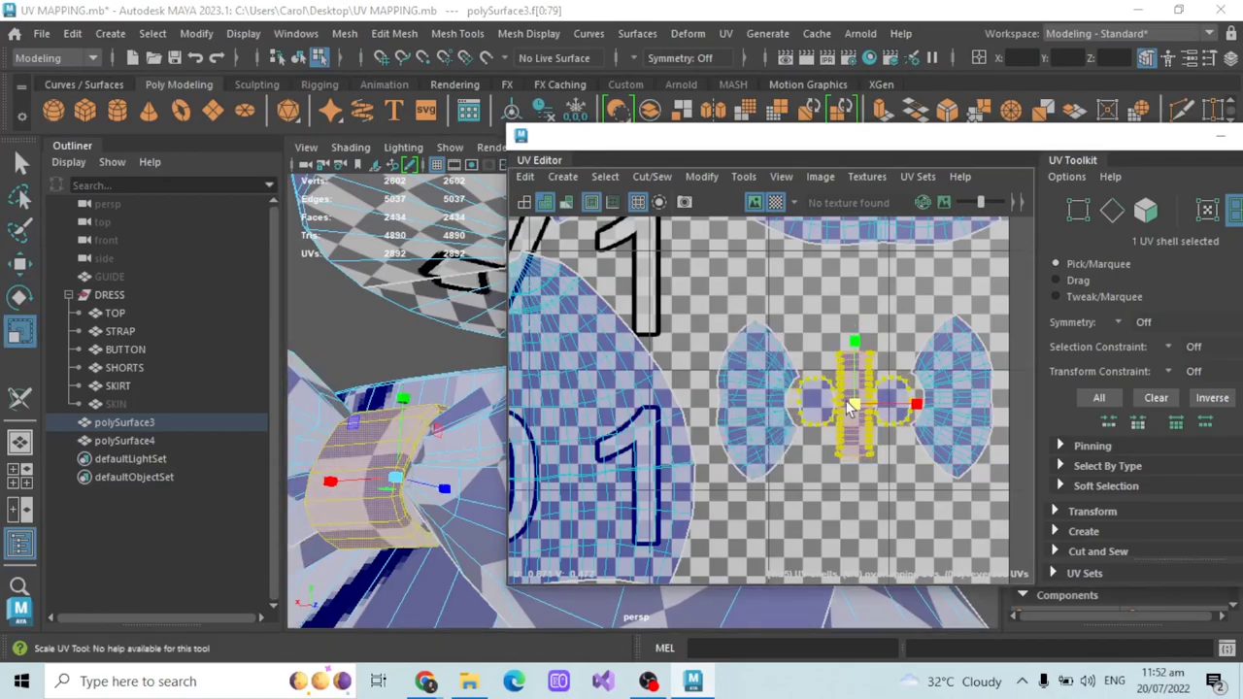
scroll(895, 345, "down", 8)
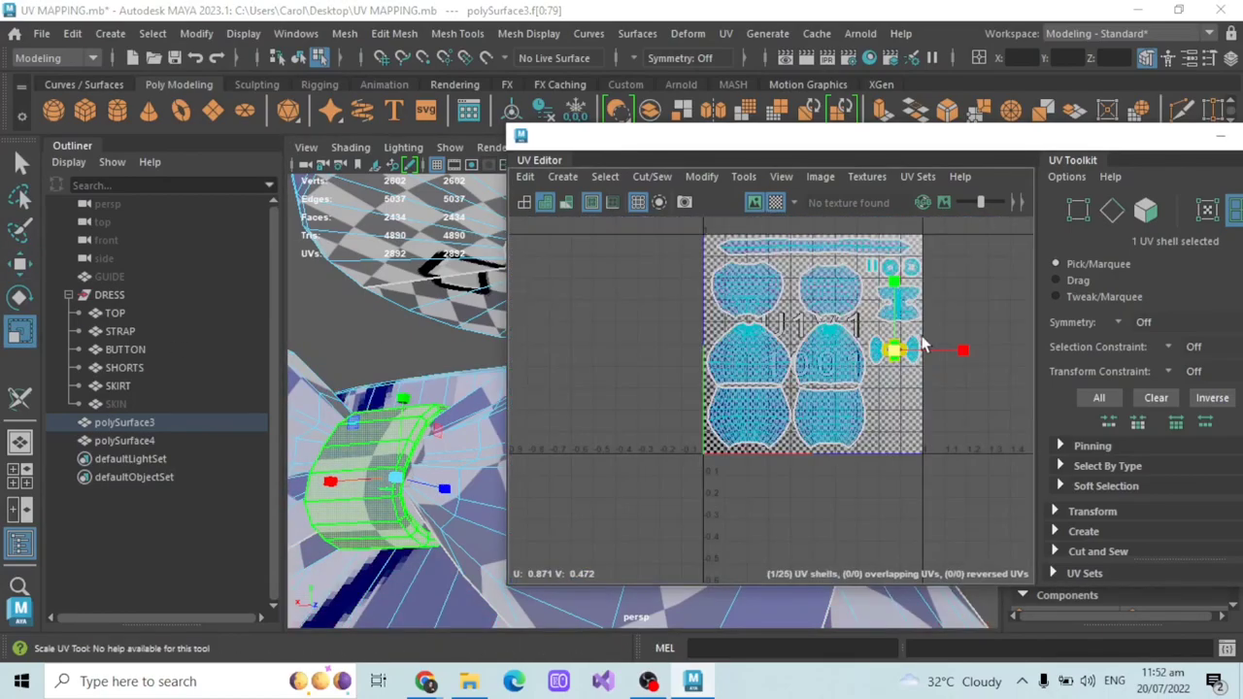
left_click(948, 396)
- Select the dress's UV shells, minimise the UV Editor and examine the checker pattern over the whole dress
scroll(952, 414, "down", 5)
scroll(958, 409, "up", 4)
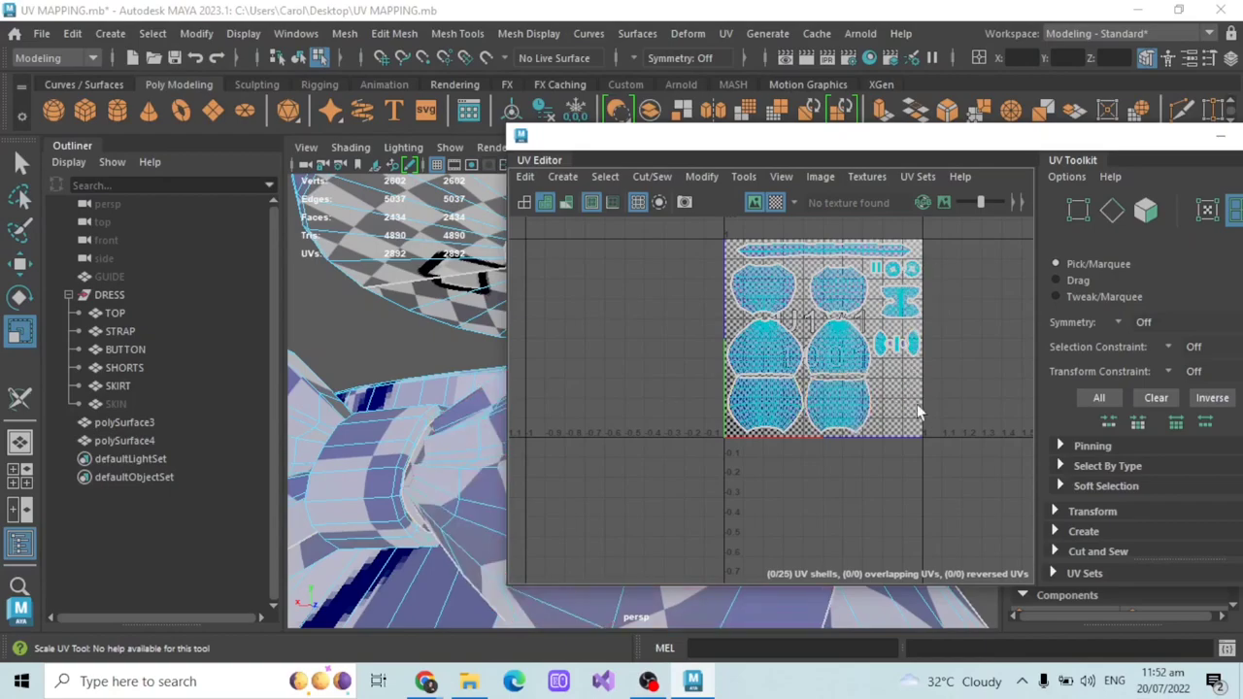
left_click_drag(960, 422, 1022, 499)
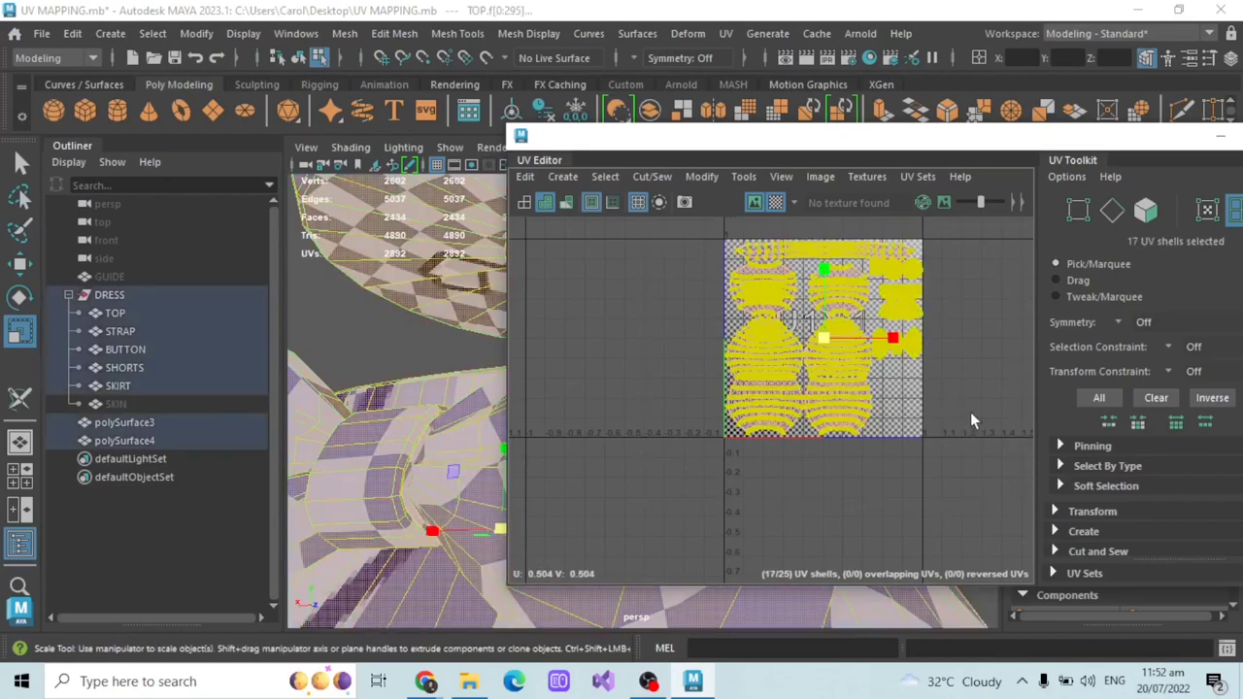
scroll(954, 430, "down", 1)
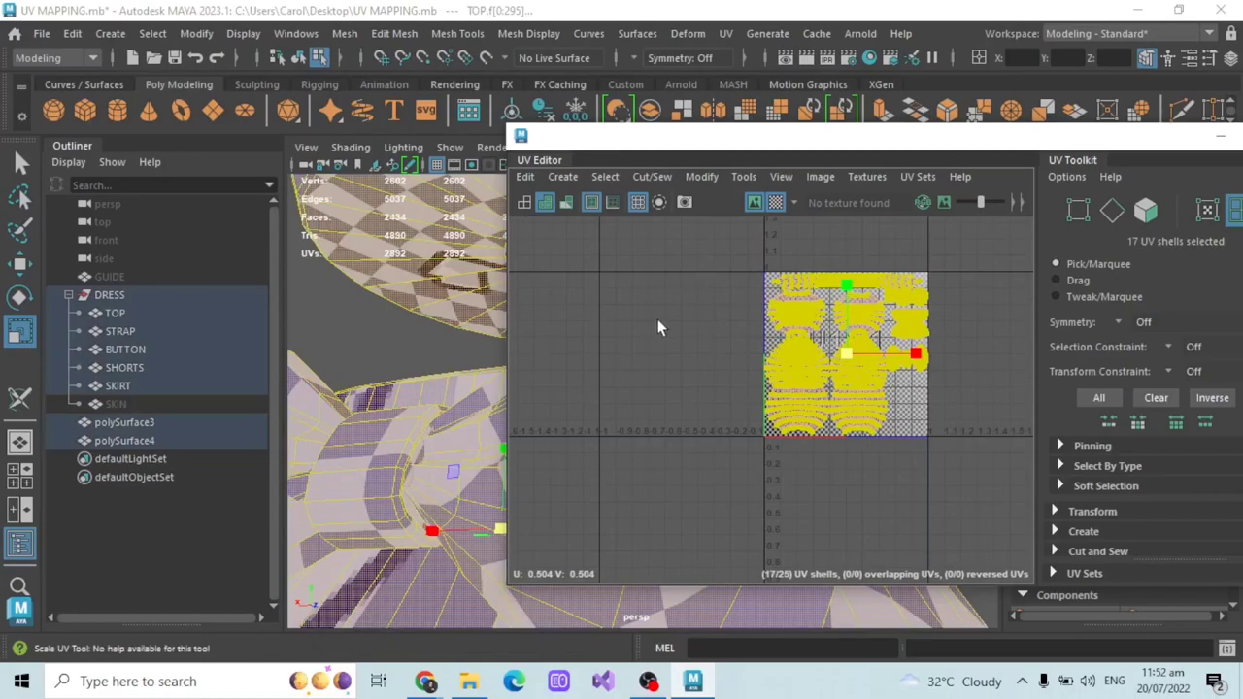
left_click_drag(401, 379, 423, 363, "alt")
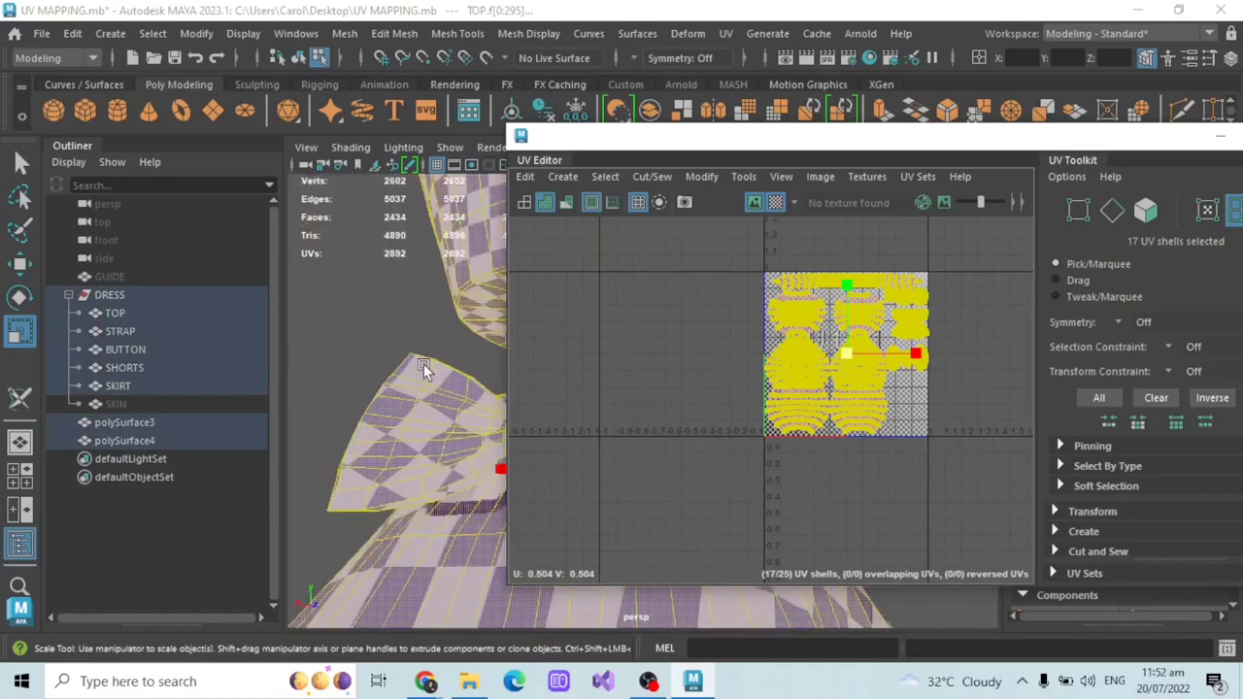
left_click(1219, 142)
scroll(777, 384, "down", 4)
left_click_drag(885, 384, 520, 406, "alt")
scroll(567, 409, "down", 3)
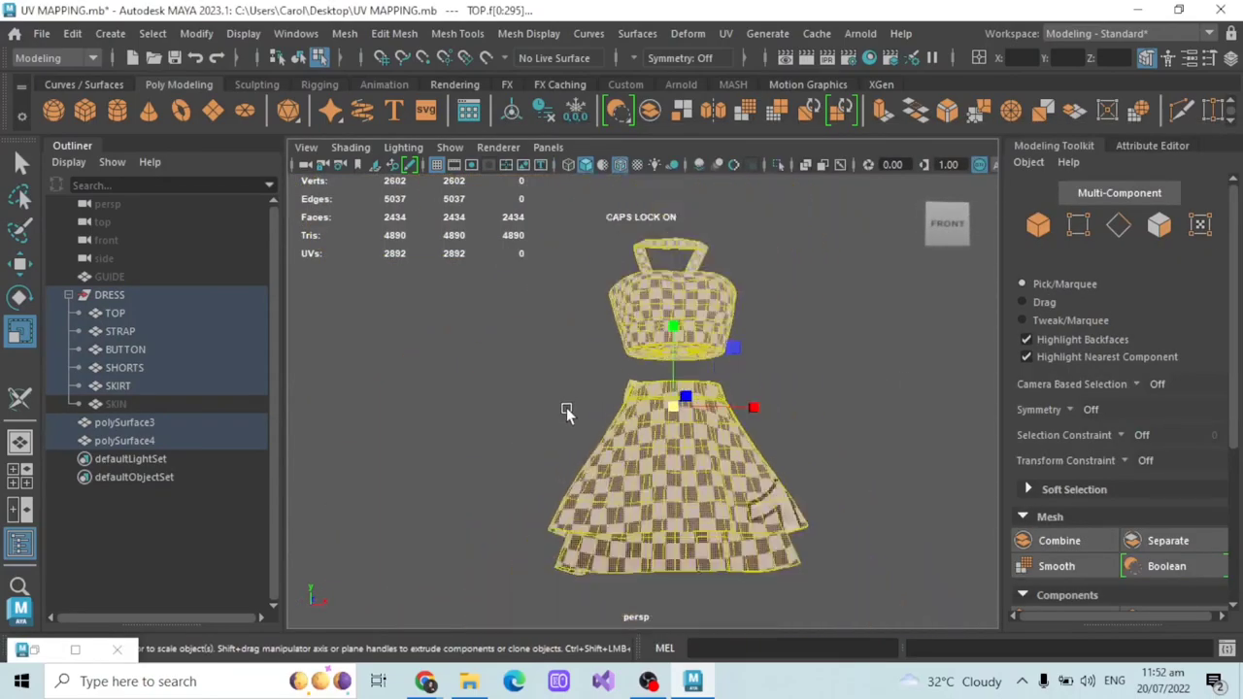
- Combine the two separate ribbon meshes, polySurface3 and polySurface4, into a single mesh
left_click_drag(743, 418, 720, 427, "alt")
left_click_drag(806, 385, 841, 384, "alt")
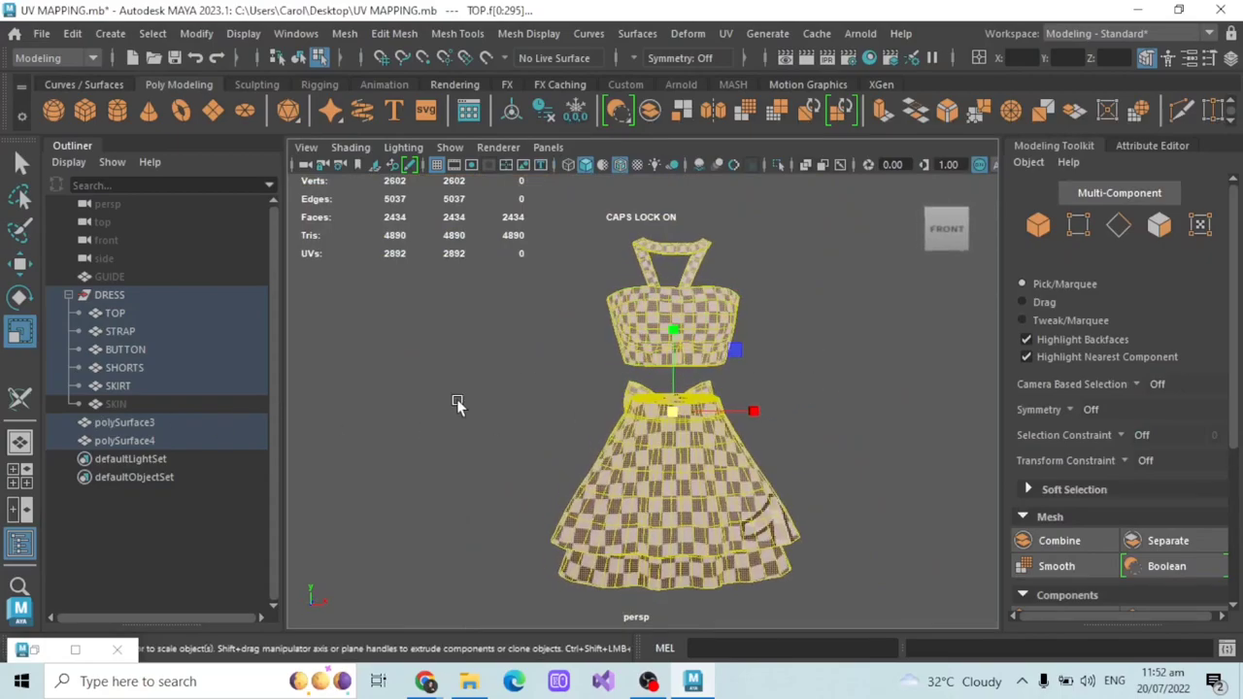
left_click(164, 315)
left_click_drag(151, 424, 155, 458)
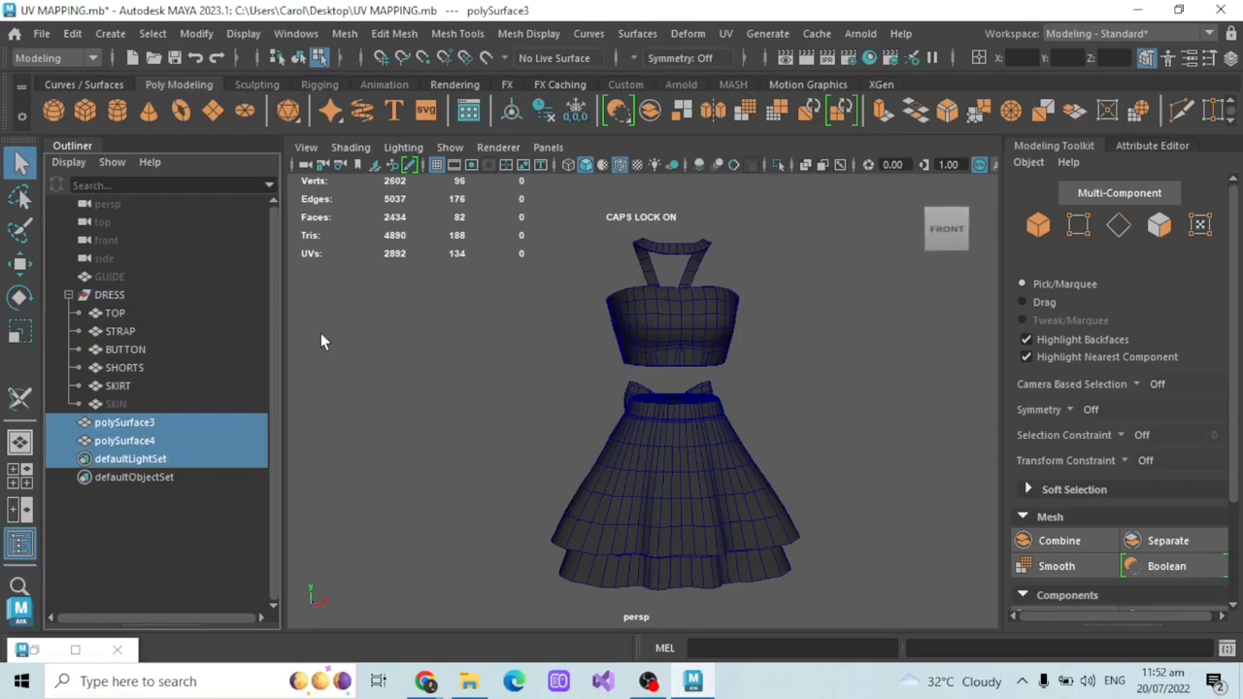
left_click(345, 33)
left_click(374, 104)
- Delete the construction history of the combined ribbon mesh and of all objects in the scene
left_click(71, 33)
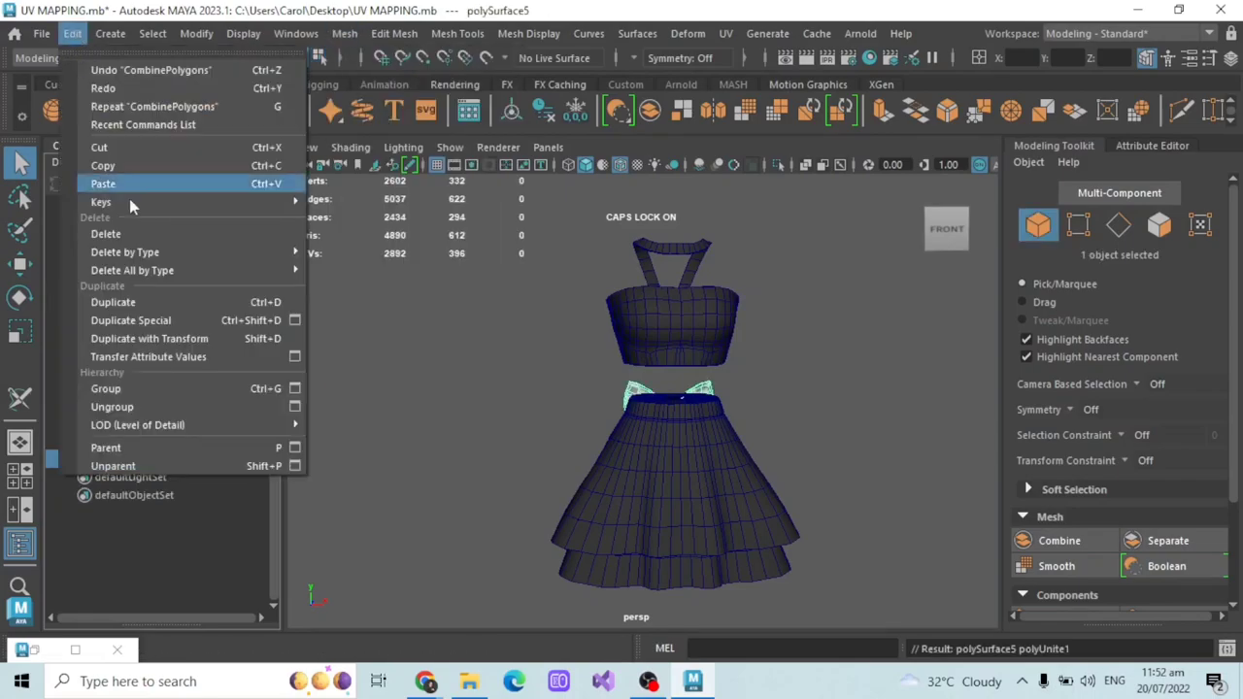
mouse_move(144, 271)
left_click(394, 98)
left_click(73, 34)
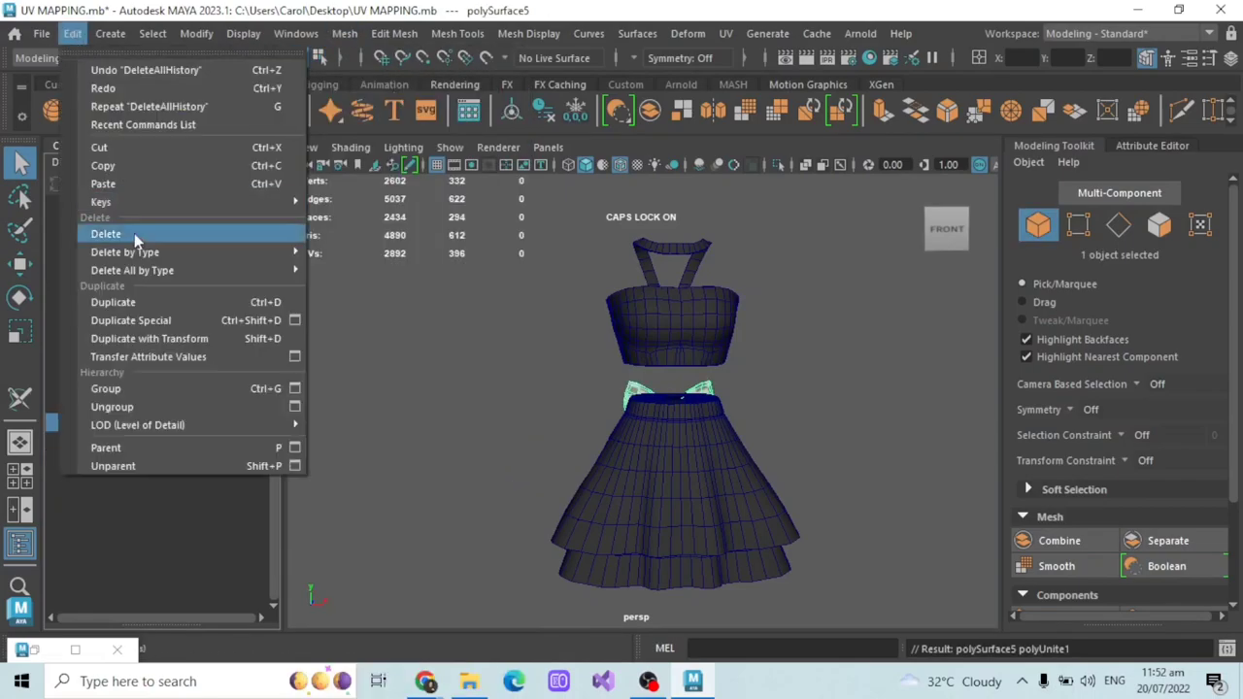
mouse_move(237, 250)
left_click(400, 101)
left_click(71, 37)
mouse_move(165, 271)
left_click(400, 103)
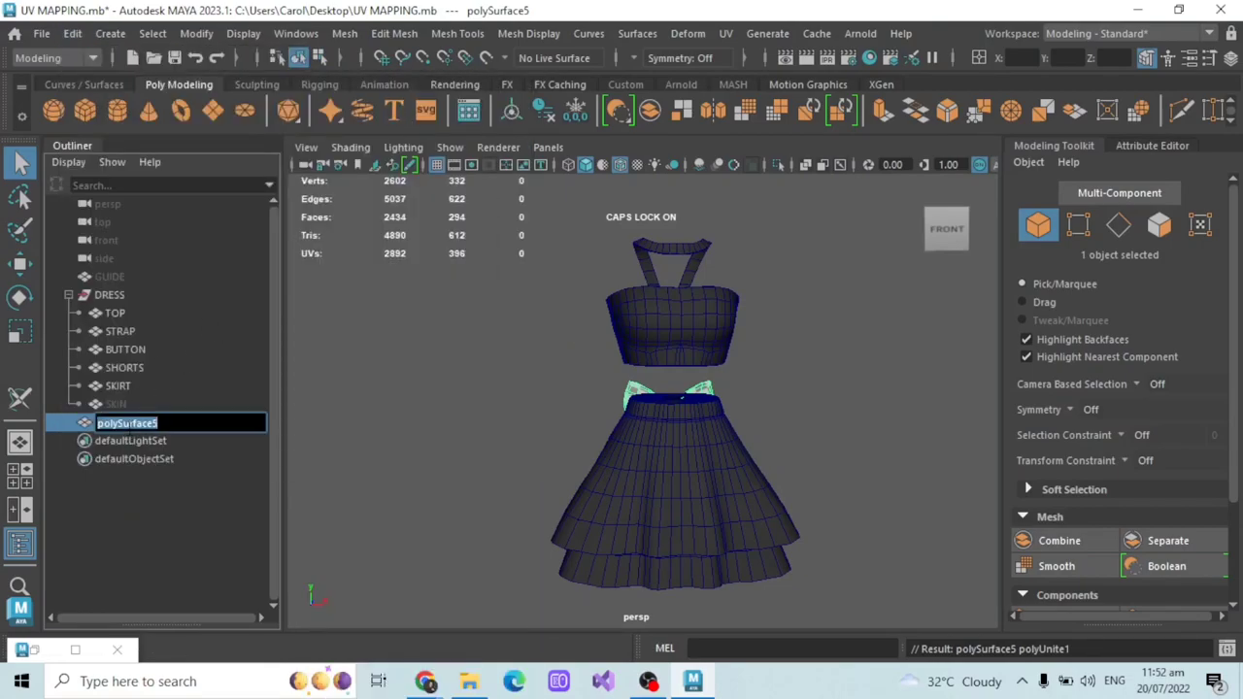
- Rename the combined mesh RIBBON and place it inside the DRESS group between SKIRT and SKIN
left_click_drag(126, 426, 121, 335)
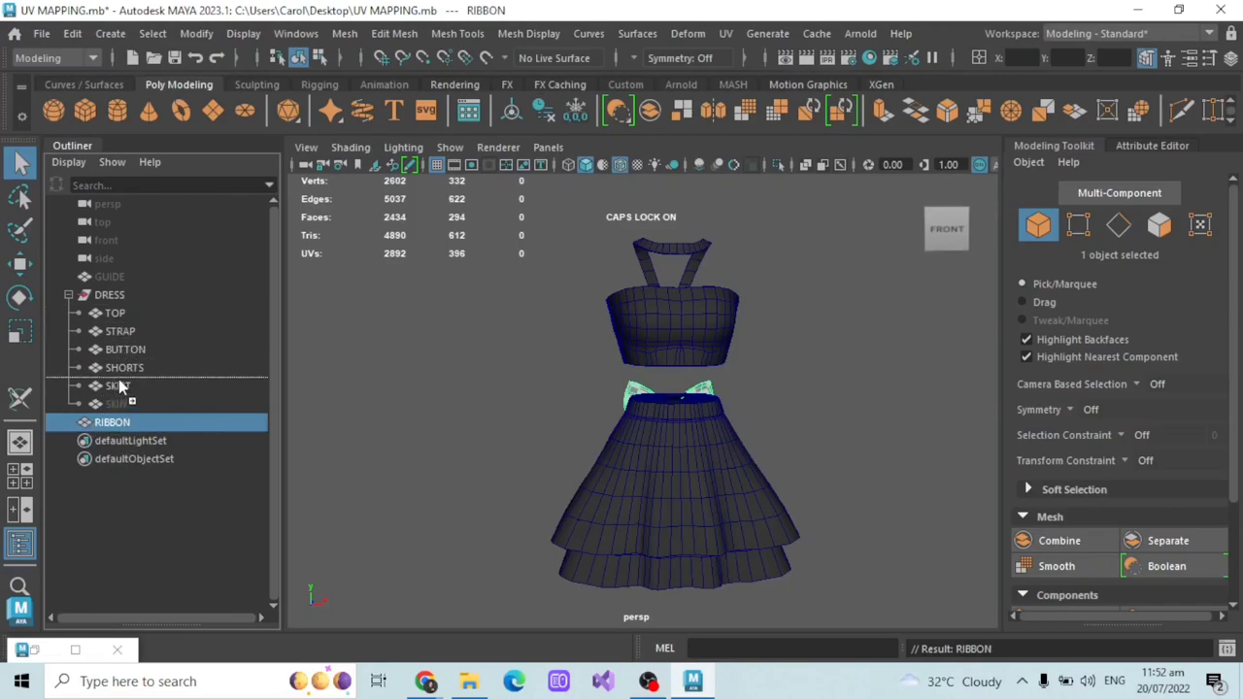
left_click_drag(123, 398, 124, 397)
left_click(483, 356)
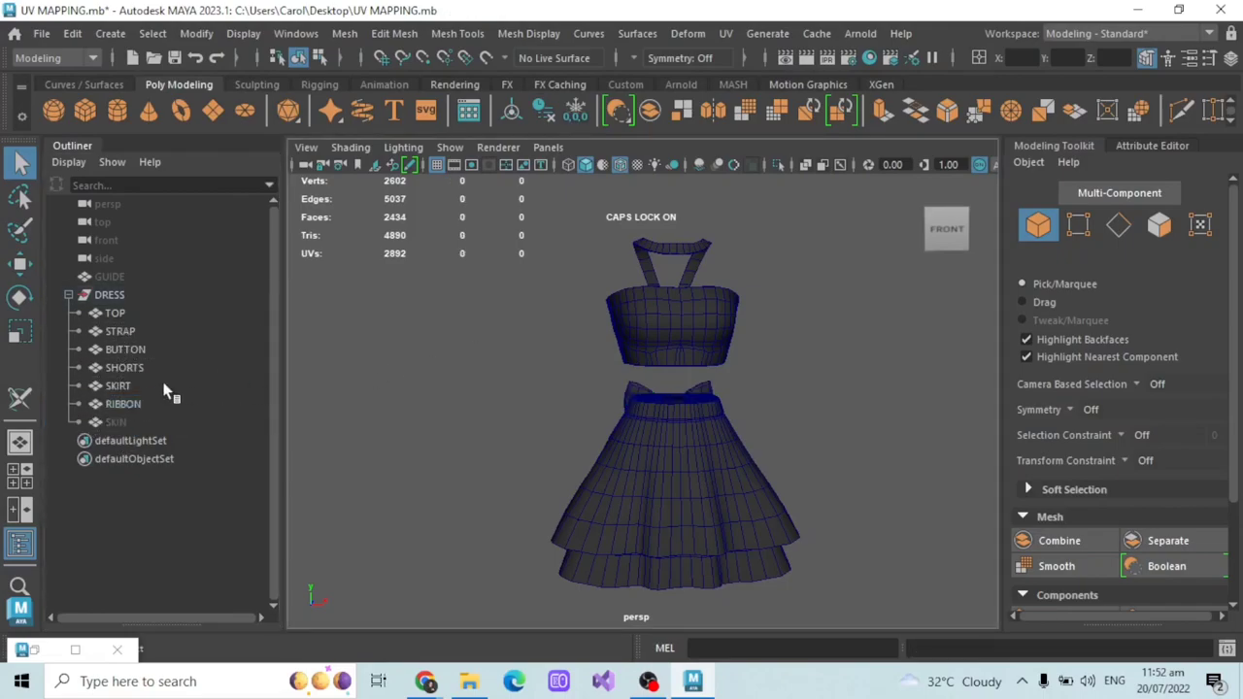
- Select all dress parts from TOP to RIBBON and examine their checker pattern from the front and back
left_click(135, 313)
left_click(143, 404, "shift")
left_click_drag(485, 327, 669, 383, "alt")
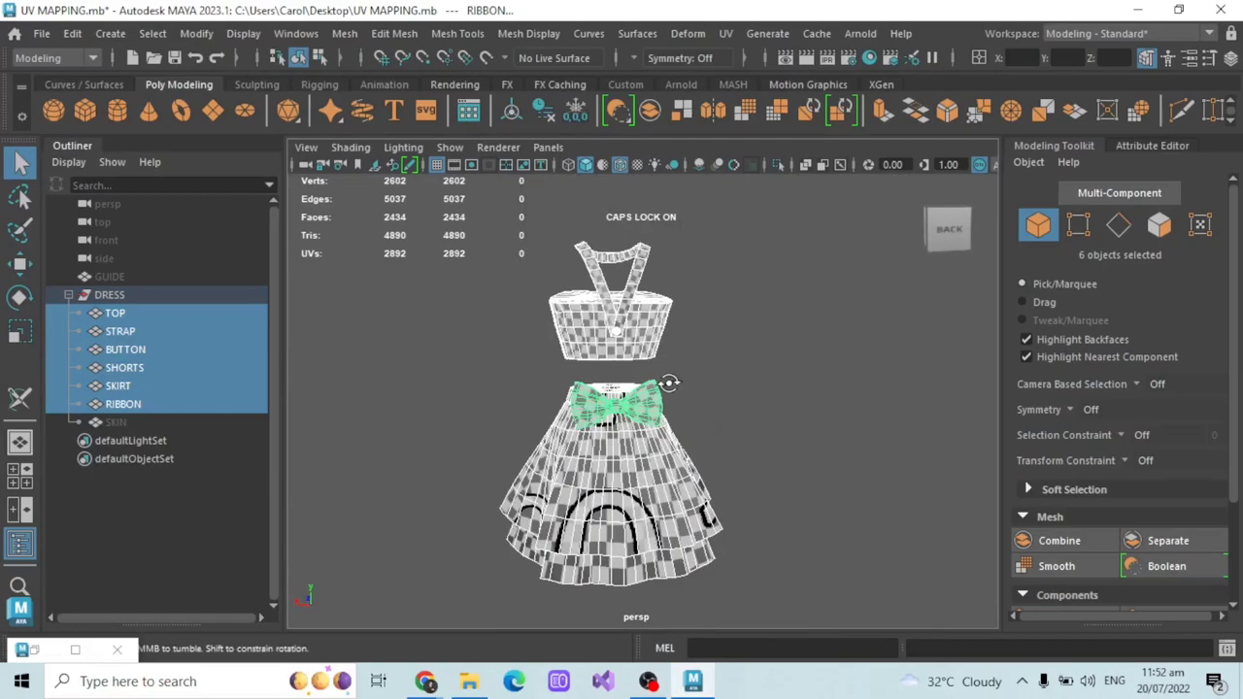
scroll(591, 272, "up", 5)
left_click_drag(592, 271, 708, 381, "alt")
scroll(487, 380, "down", 5)
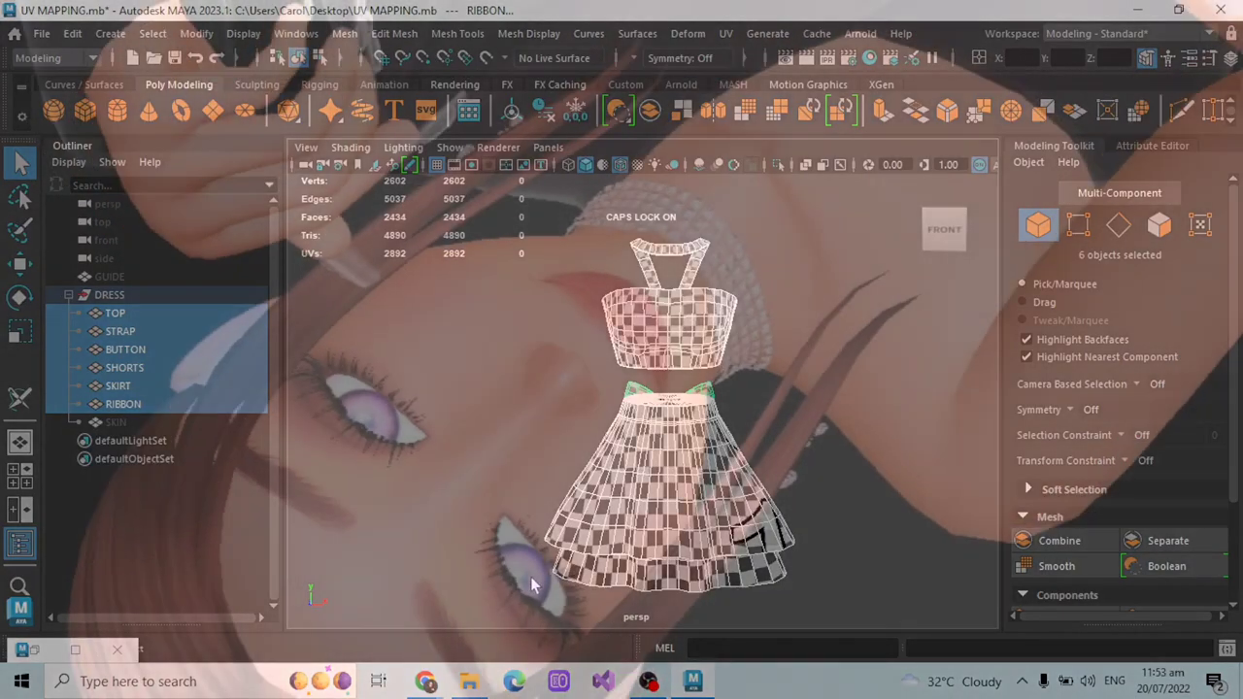